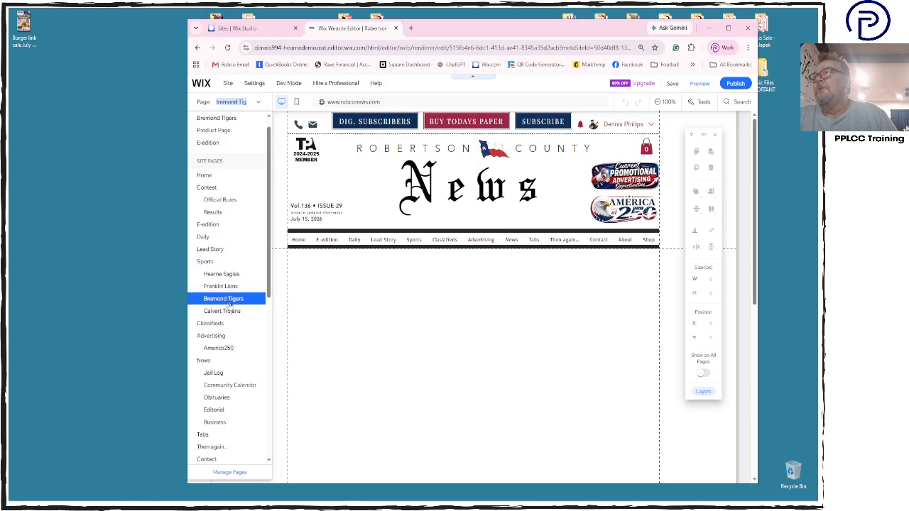
Open the Lead Story page and look over its headline, photo, article text and sidebar ads.
click(221, 251)
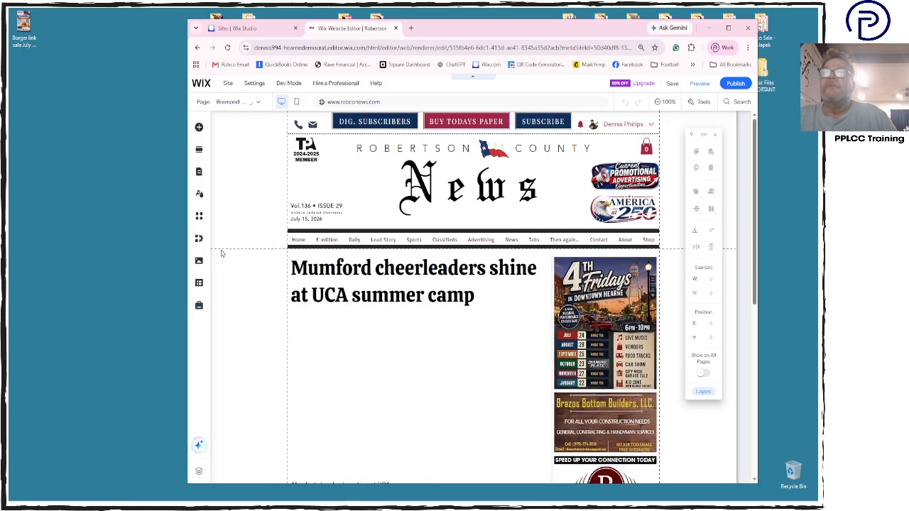
scroll(467, 333, down, 5)
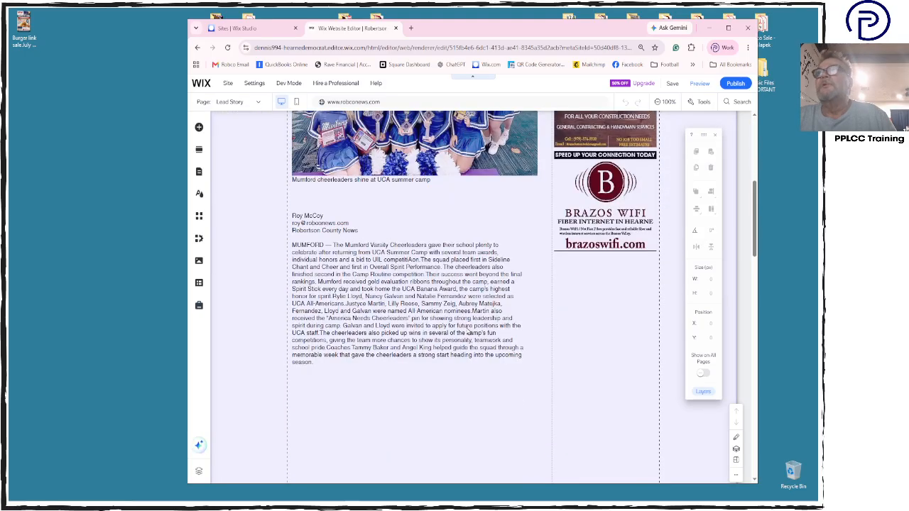
scroll(468, 332, down, 2)
scroll(468, 332, up, 8)
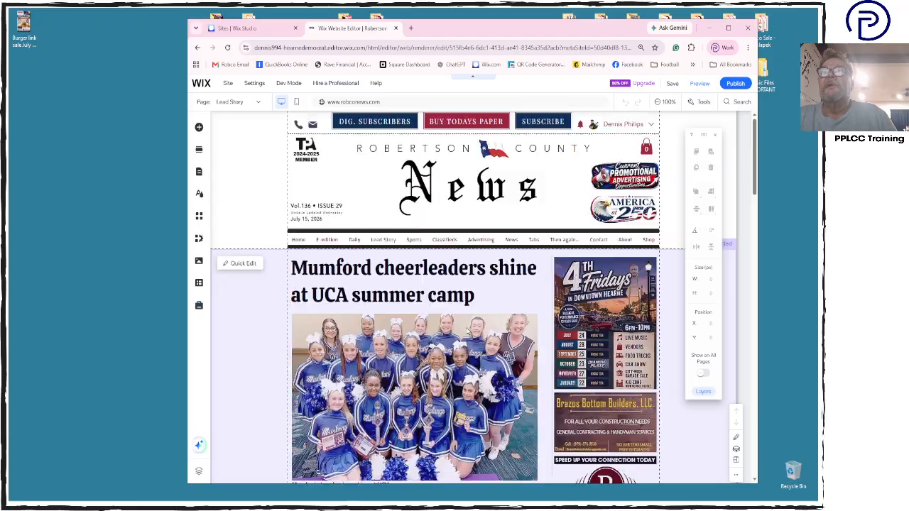
scroll(468, 332, down, 2)
scroll(467, 332, down, 1)
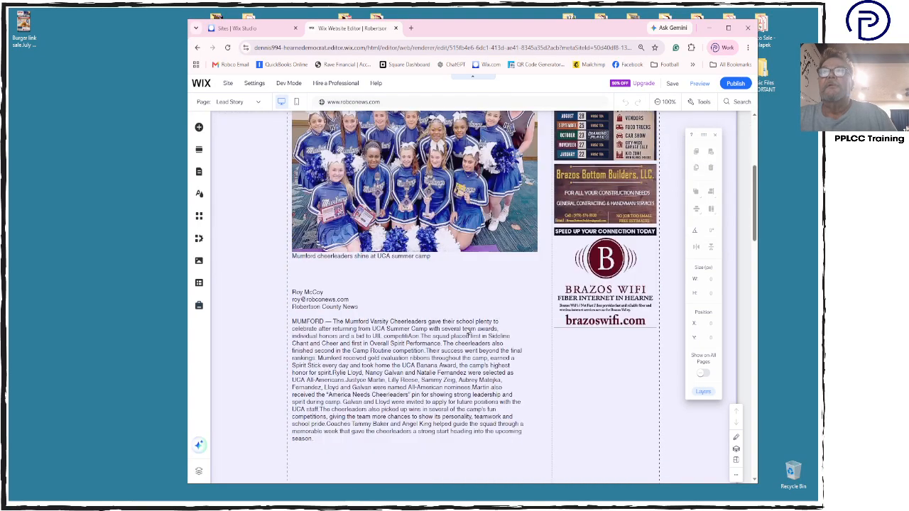
scroll(611, 282, up, 3)
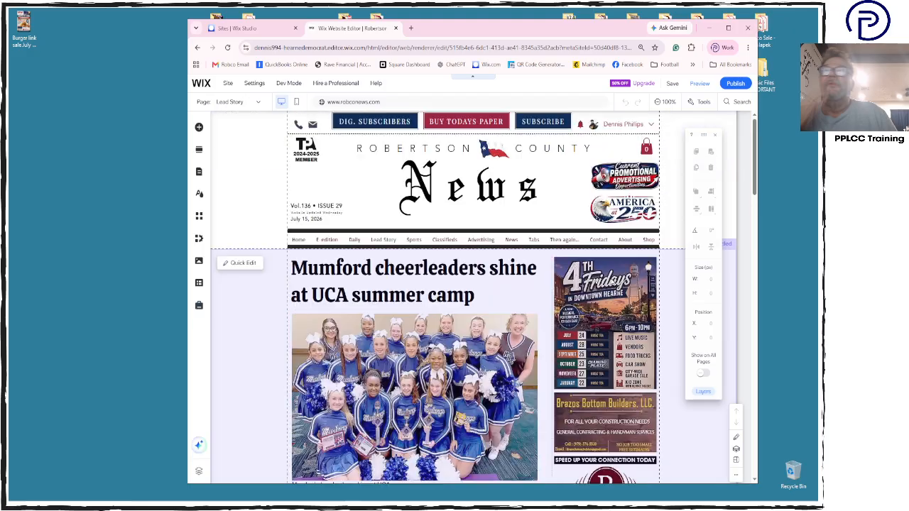
Open the About page from the site's page list and look through the newspaper's history article.
click(258, 102)
scroll(245, 444, down, 3)
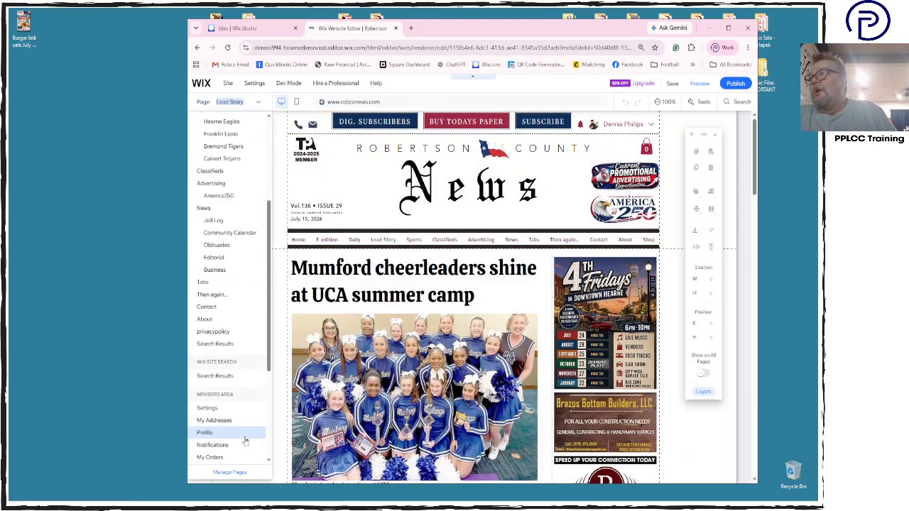
scroll(245, 441, down, 1)
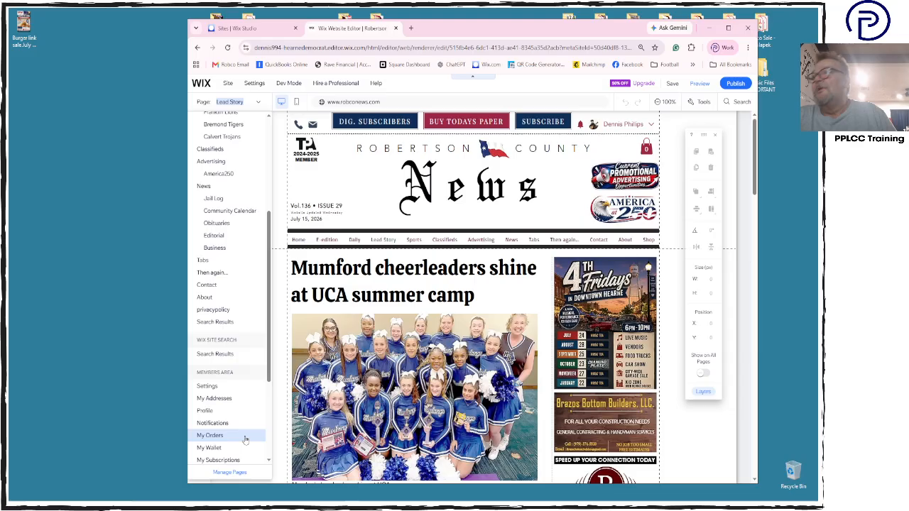
click(242, 299)
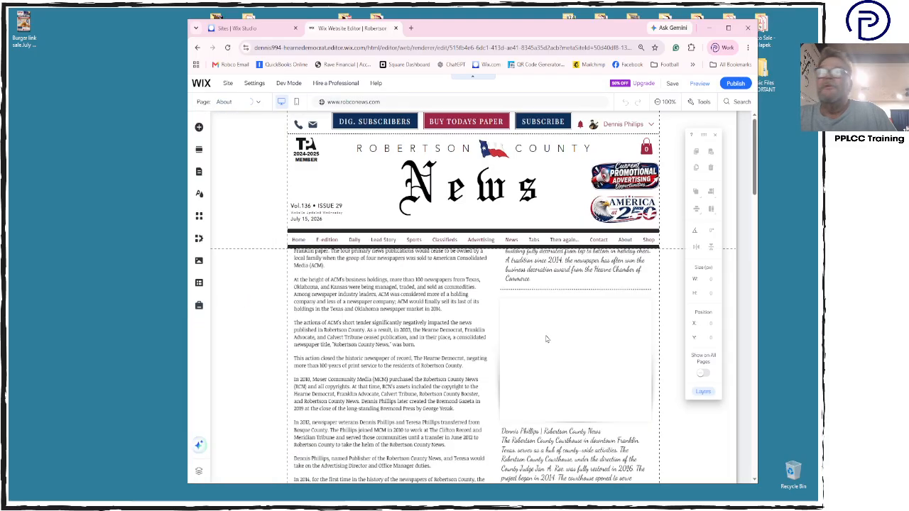
scroll(546, 339, down, 3)
scroll(547, 339, up, 3)
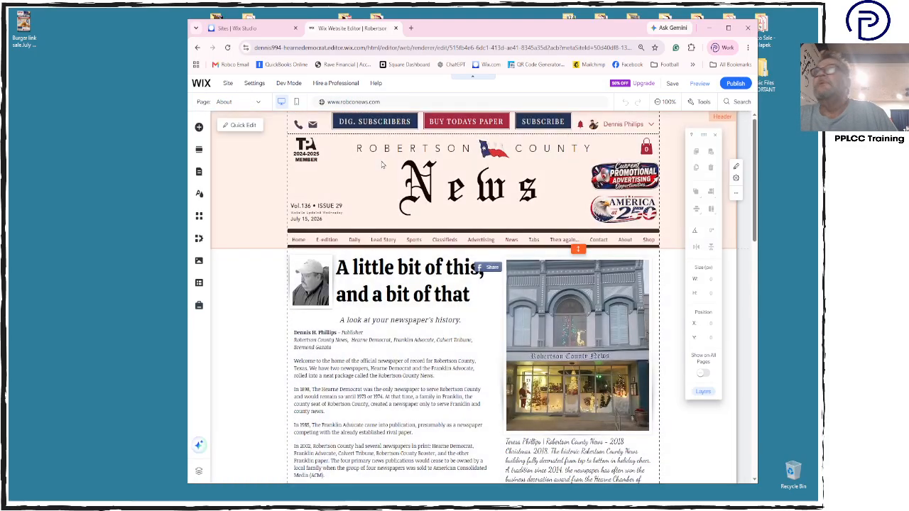
Open the Contact page and review it down to the contact form, sidebar ads and footer.
click(255, 104)
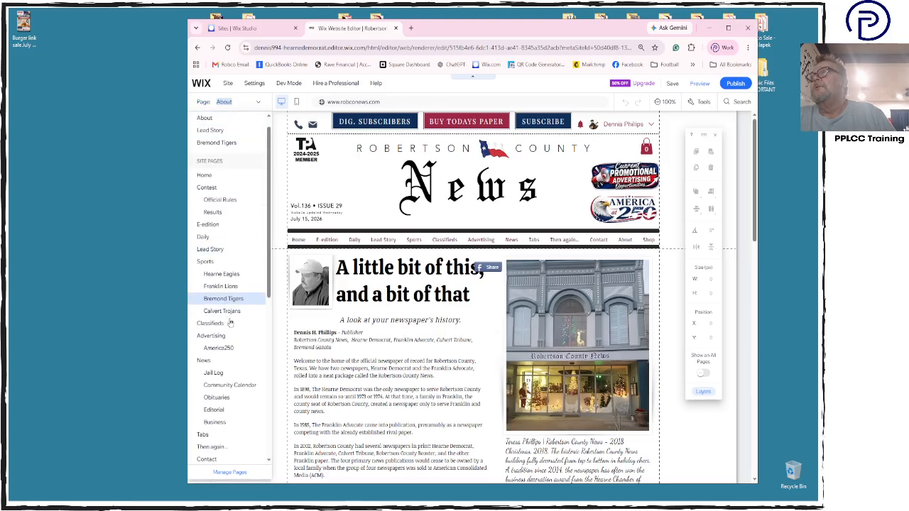
scroll(248, 425, down, 1)
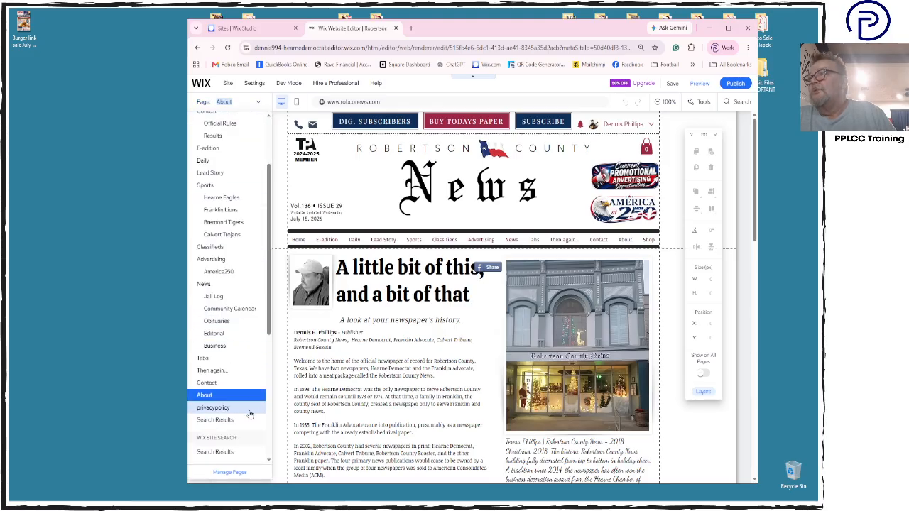
click(246, 386)
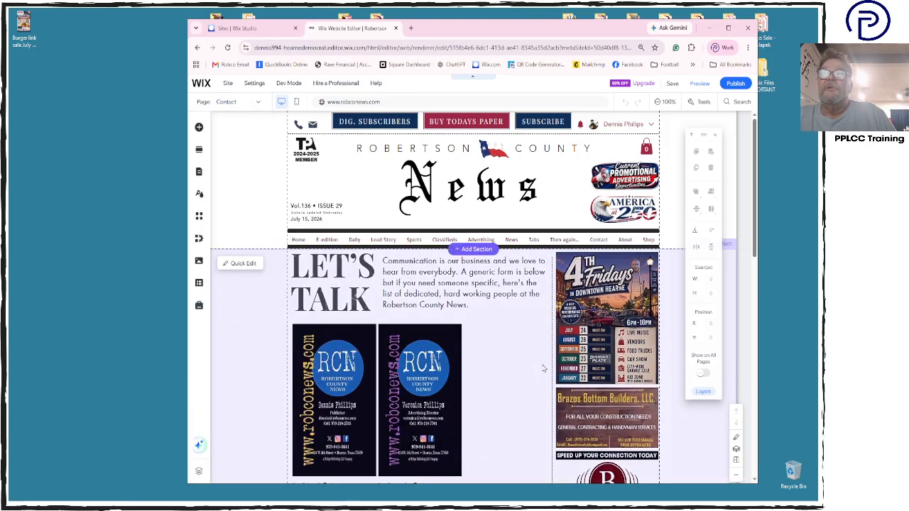
scroll(543, 368, down, 6)
scroll(543, 368, down, 2)
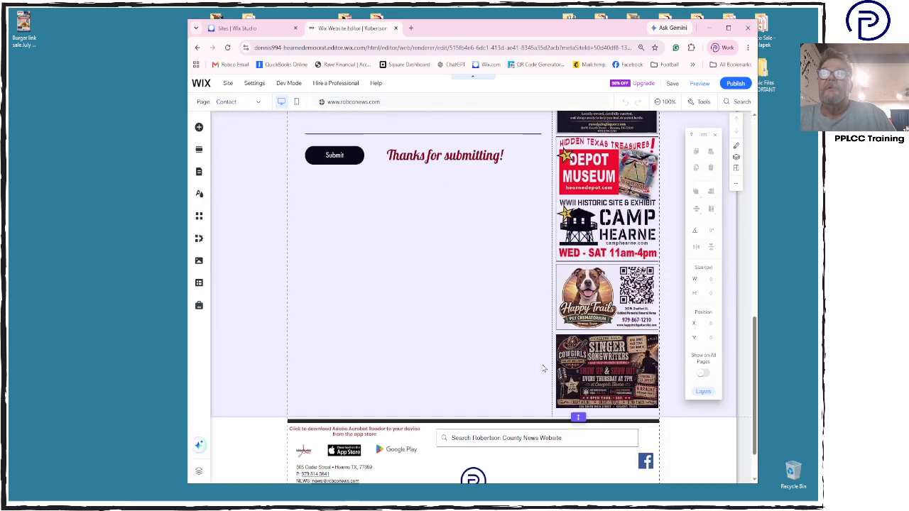
click(667, 362)
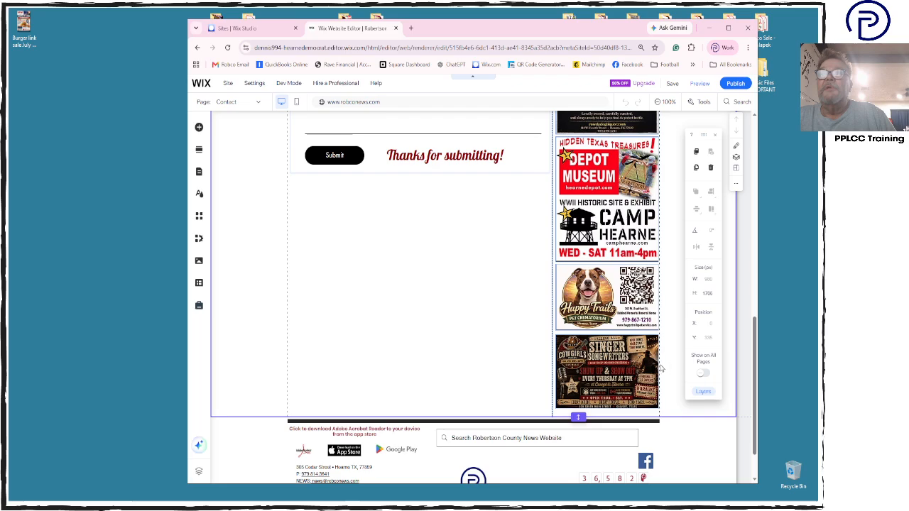
Switch to the "Then again..." page and move the browser window down to uncover the desktop folders.
click(257, 103)
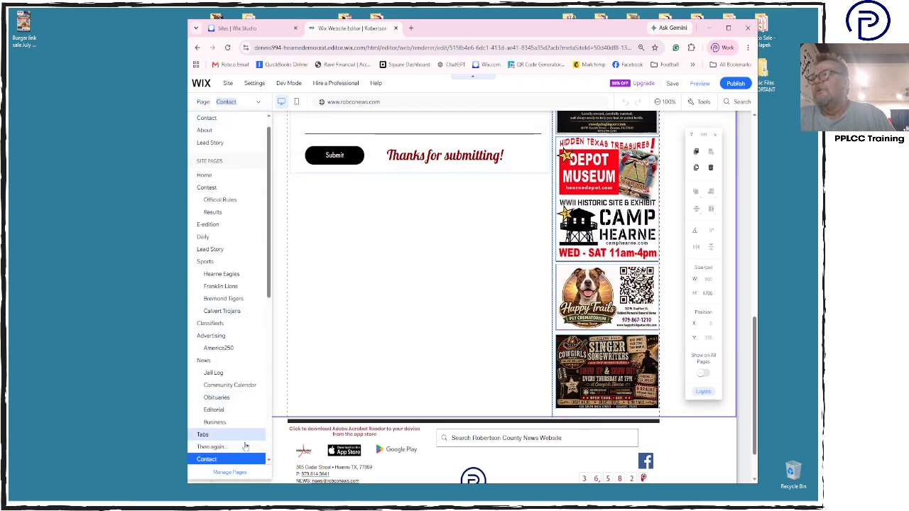
click(245, 453)
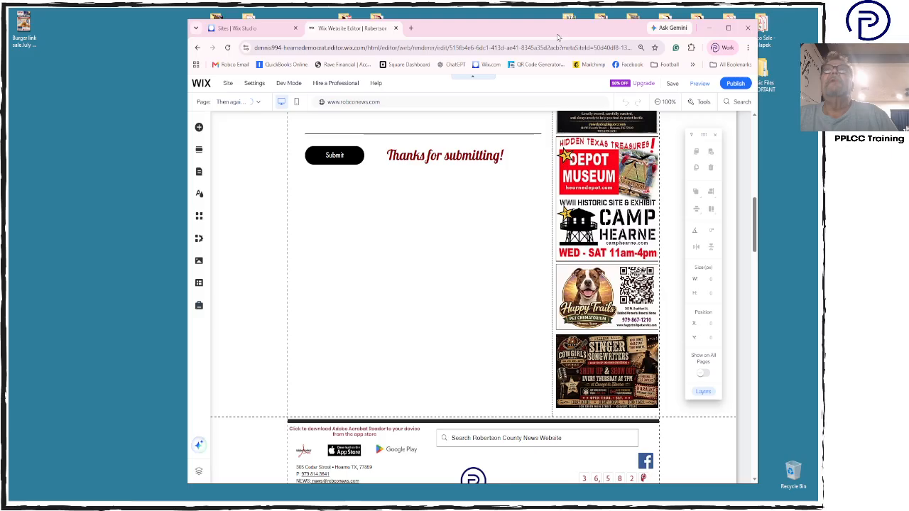
drag(557, 30, 543, 241)
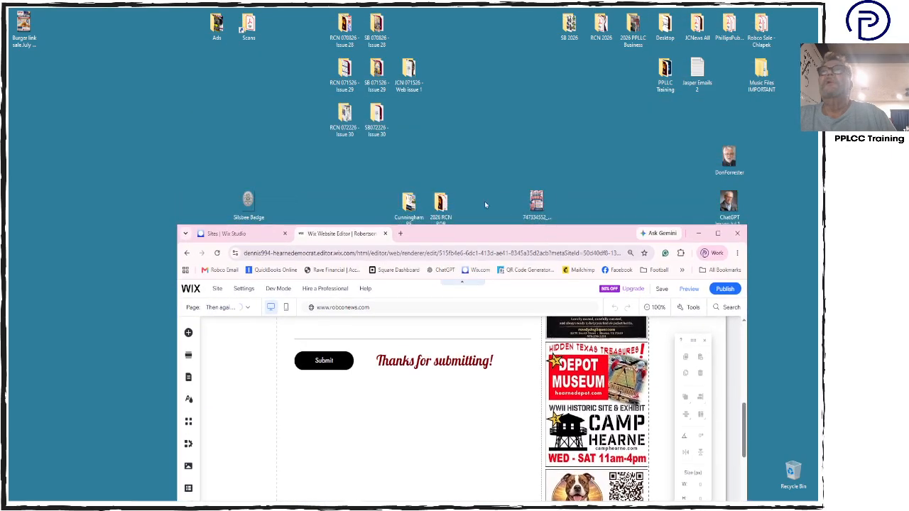
Open the publisher's column document from the SB072226 - Issue 30 folder on the desktop.
double_click(345, 113)
click(353, 175)
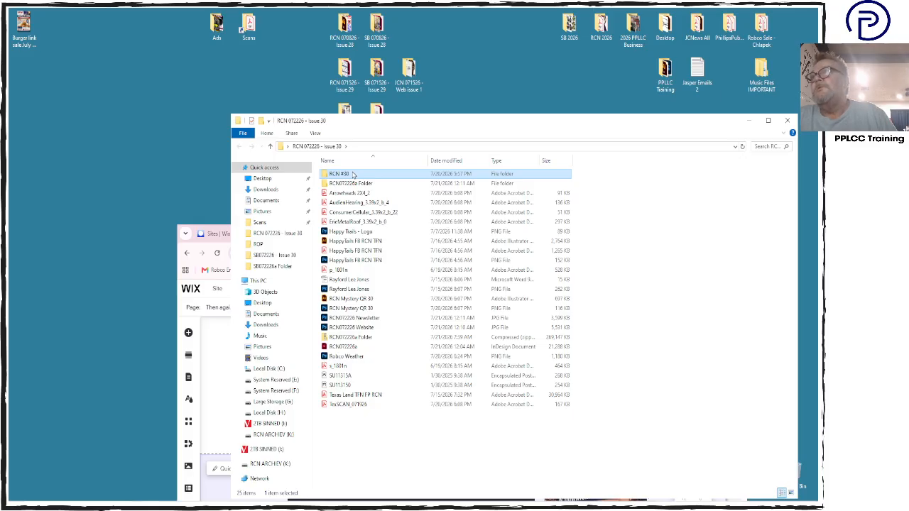
double_click(377, 111)
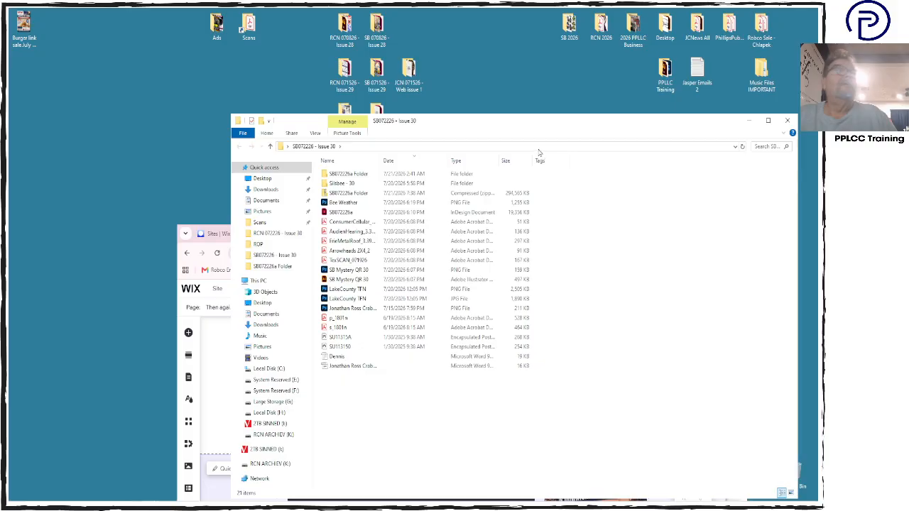
click(359, 358)
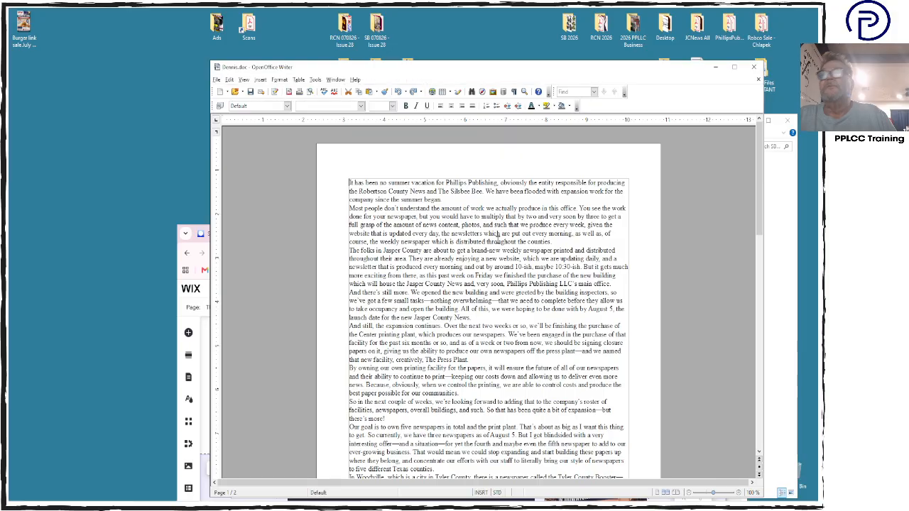
Copy the column's entire text, minimize the document, close the folder and move the Wix editor window back up.
key(ctrl+a)
key(ctrl+c)
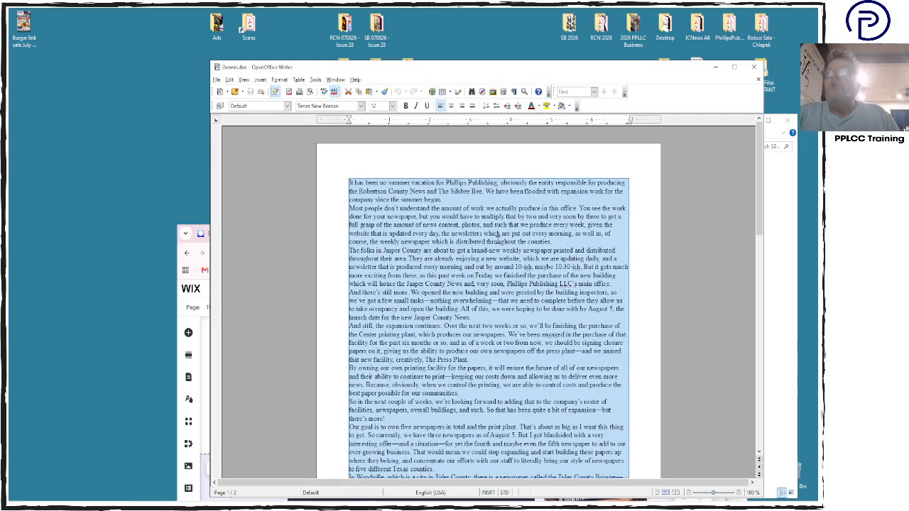
click(717, 69)
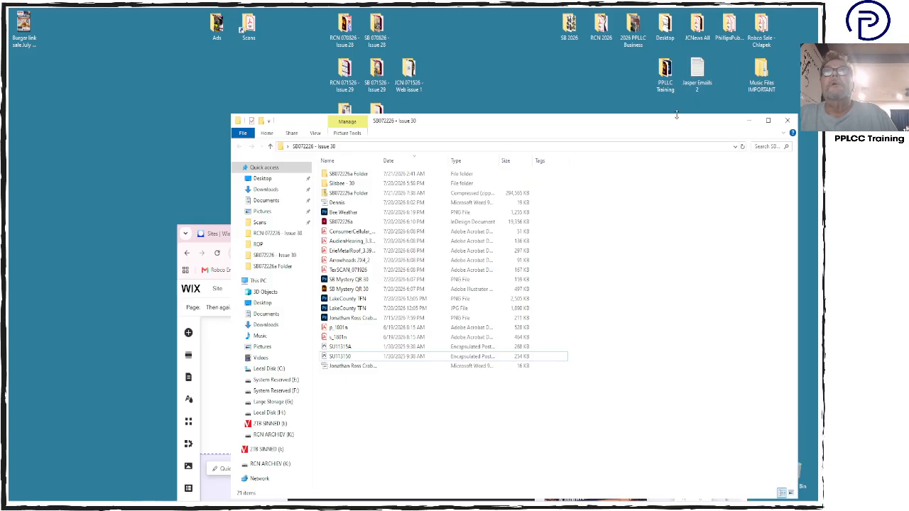
click(786, 121)
drag(568, 237, 588, 41)
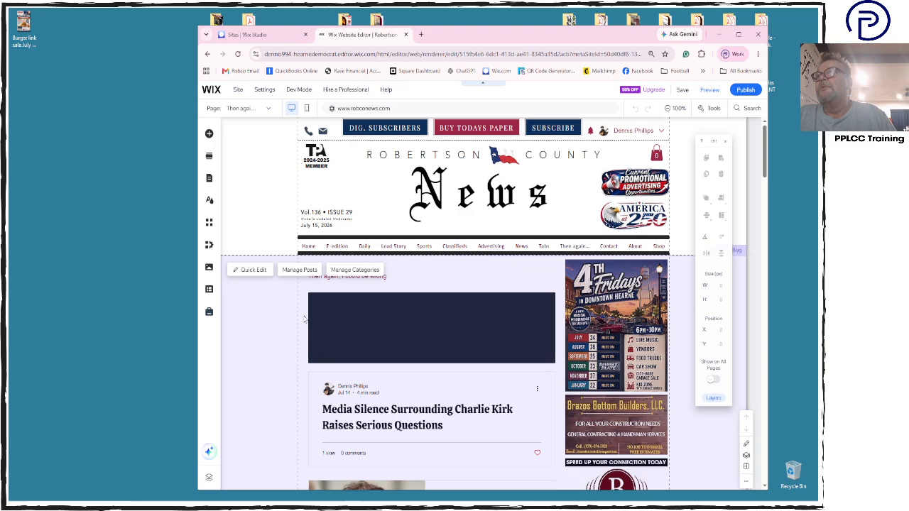
Select the blog element on the "Then again..." page and open its post management.
click(257, 112)
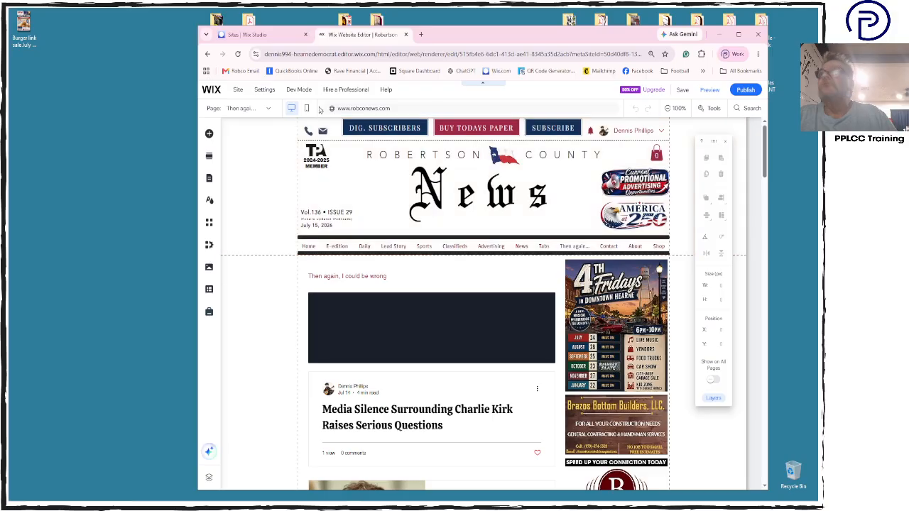
click(269, 108)
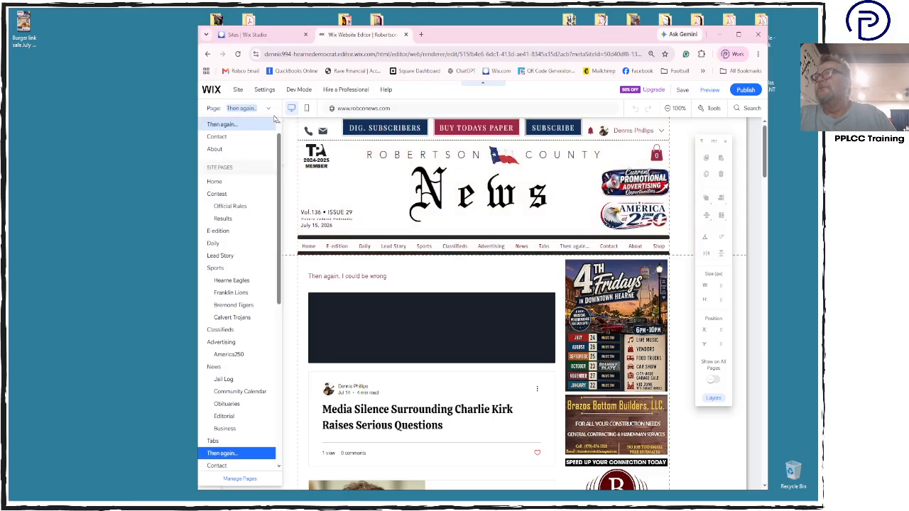
click(255, 455)
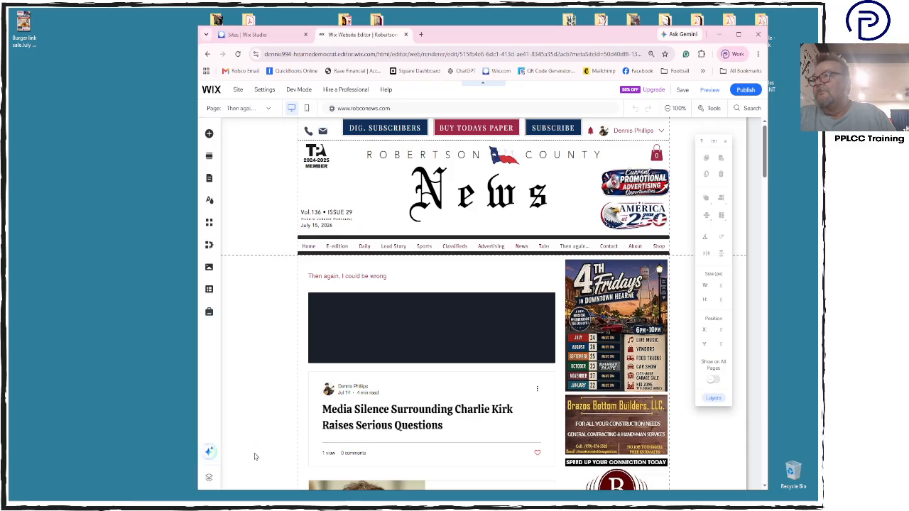
click(368, 355)
click(464, 321)
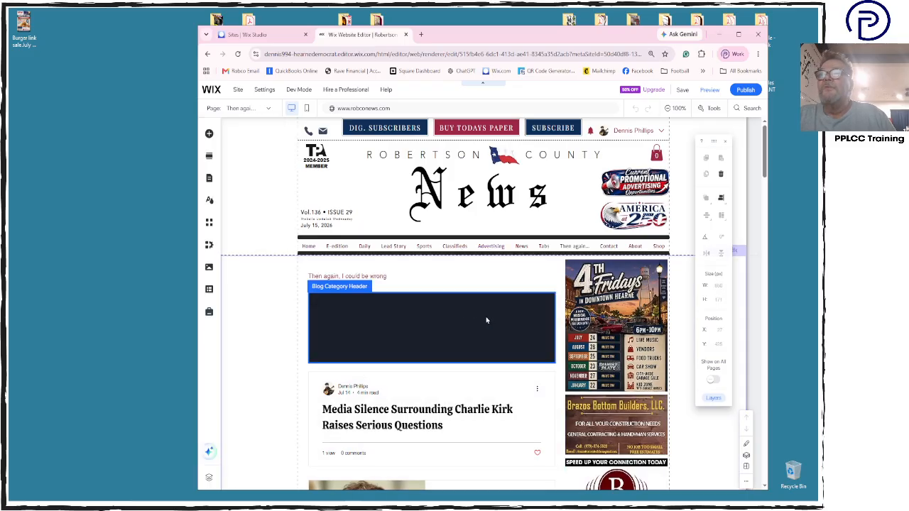
click(426, 379)
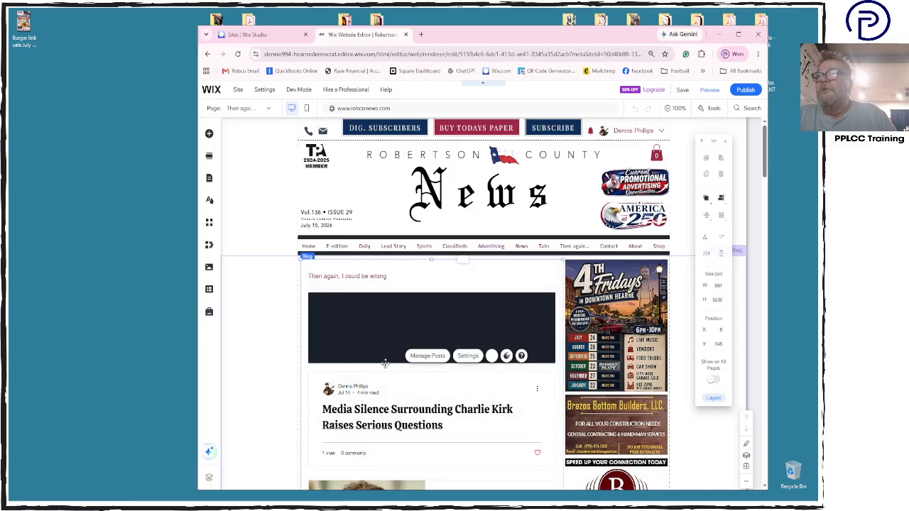
click(239, 353)
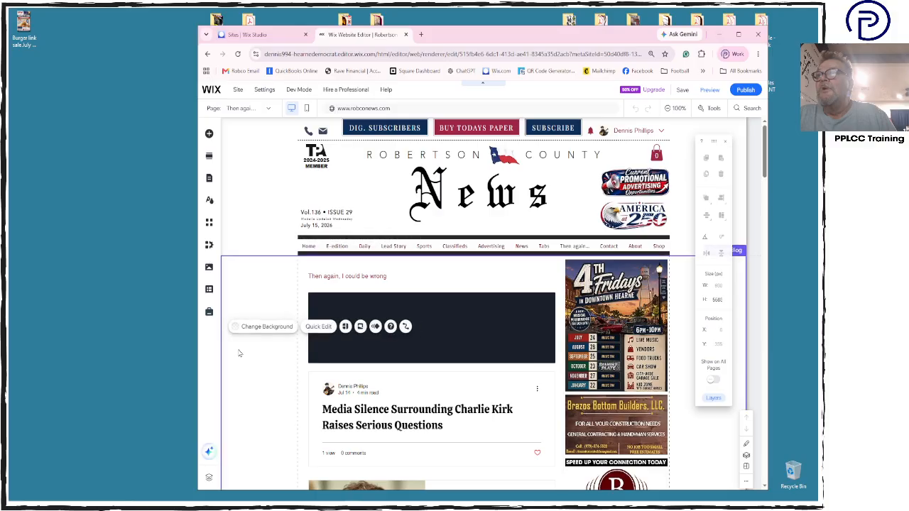
click(455, 321)
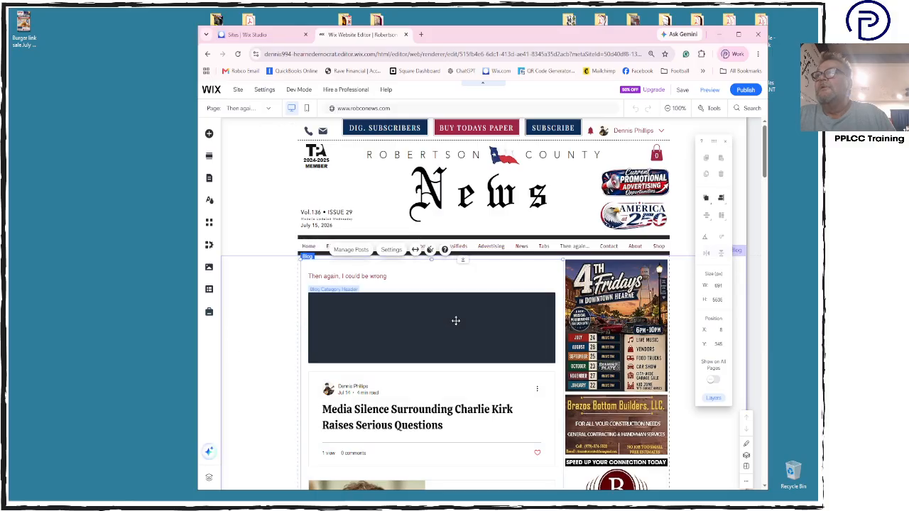
click(352, 250)
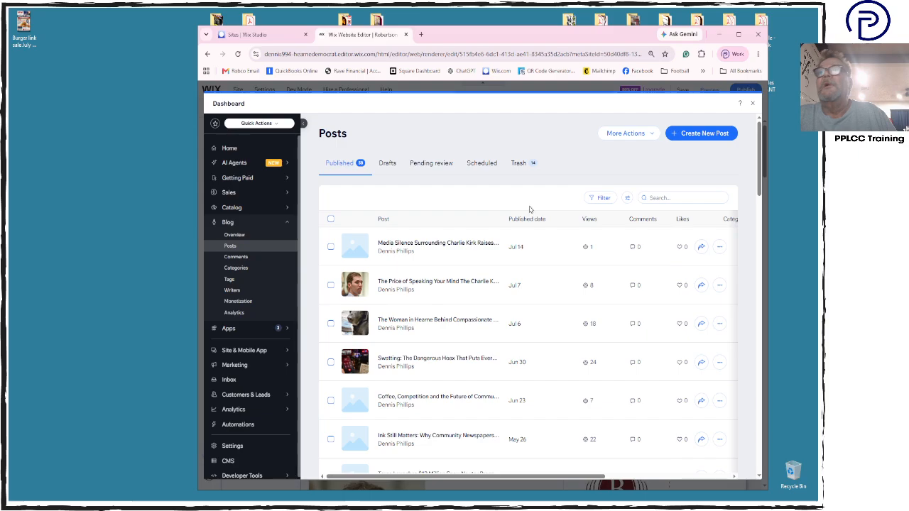
Create a new blog post and paste the copied column text into its body.
click(685, 135)
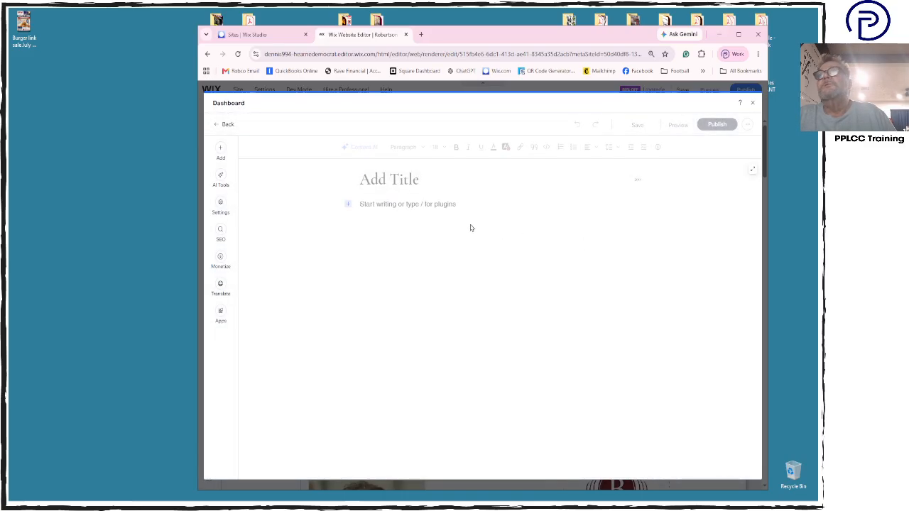
click(432, 204)
key(ctrl+v)
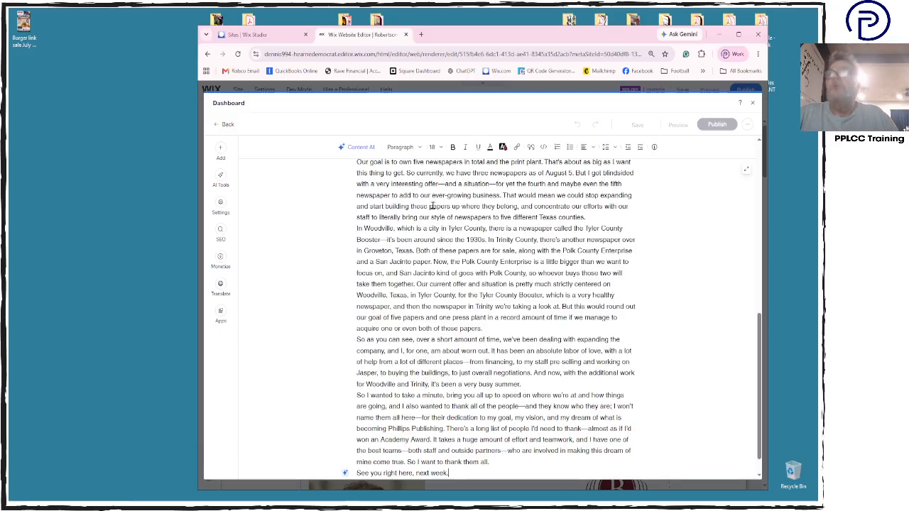
Insert a blank line after each of the first three paragraphs of the post body.
scroll(431, 205, up, 10)
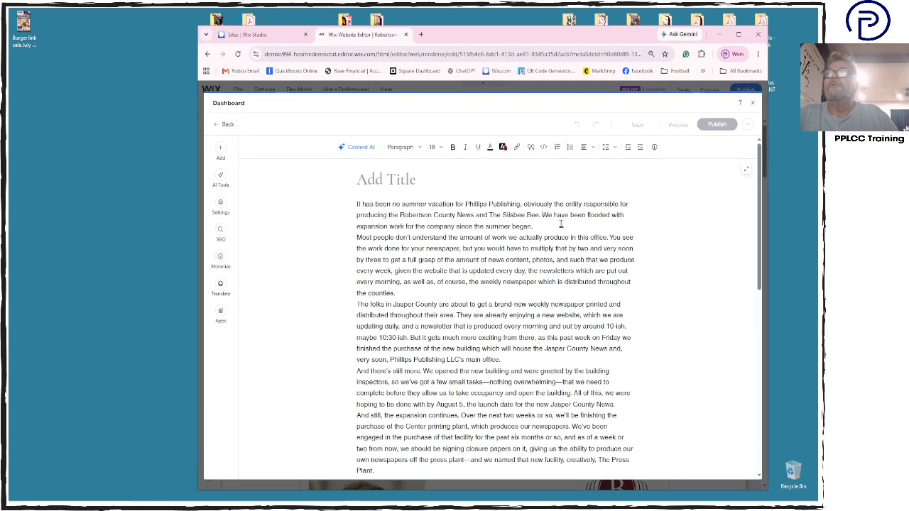
click(561, 225)
key(Return)
click(452, 301)
key(Return)
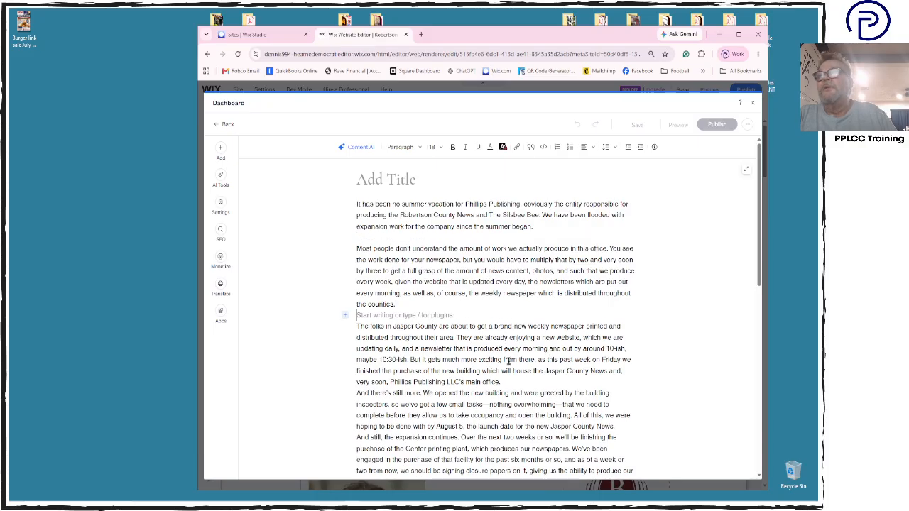
click(517, 382)
key(Return)
Add a blank line after each paragraph ending "The Press Plant.", "our communities.", "but there's more!" and "five different Texas counties.".
scroll(517, 382, down, 2)
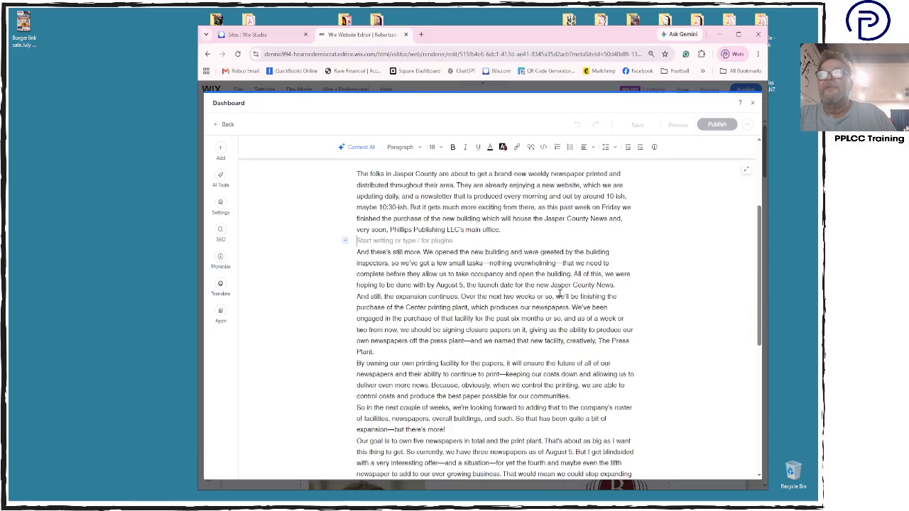
click(440, 352)
key(Return)
click(580, 409)
key(Return)
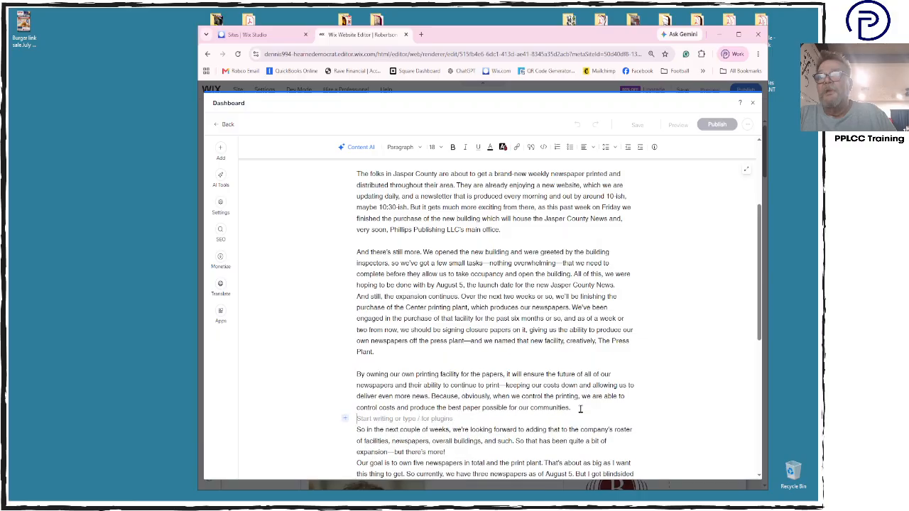
scroll(580, 409, down, 1)
click(487, 376)
key(Return)
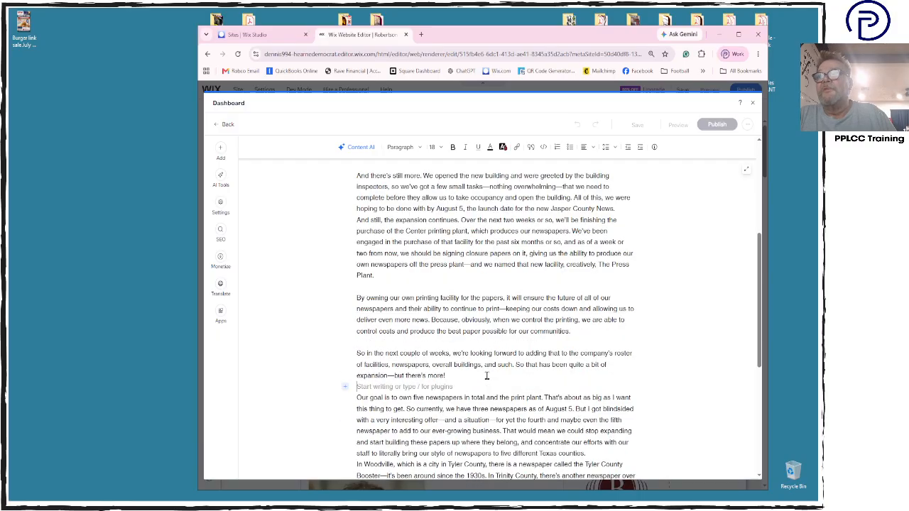
scroll(487, 376, down, 1)
click(599, 377)
key(Return)
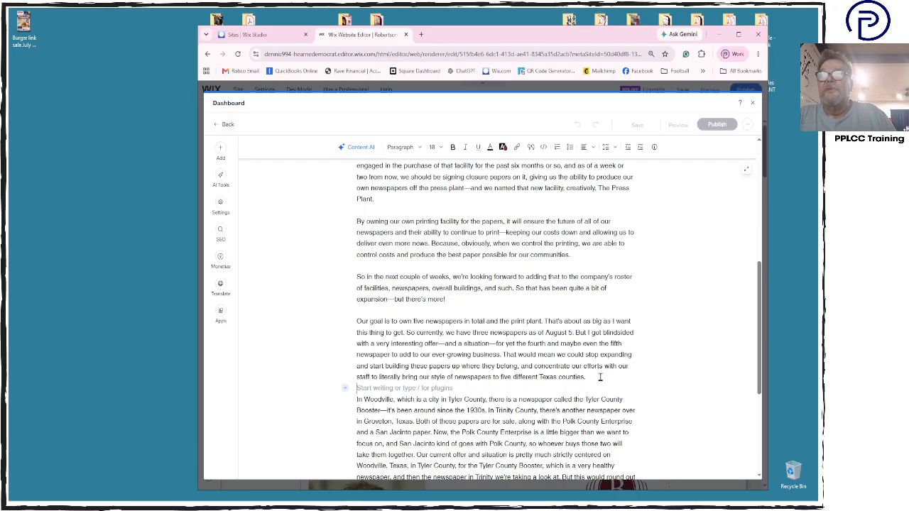
Separate the remaining paragraphs with blank lines, from the end of the Woodville paragraph down to the closing "See you right here, next week.".
scroll(599, 377, down, 1)
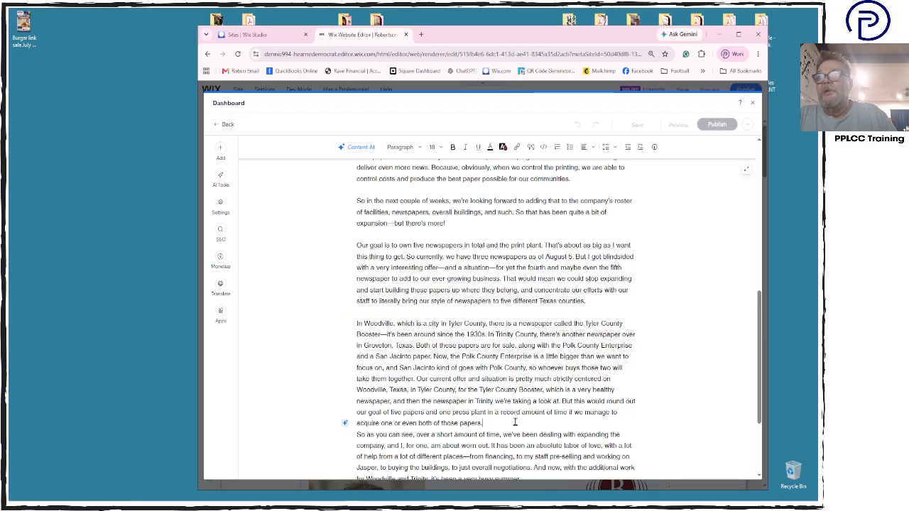
click(515, 422)
key(Return)
scroll(514, 421, down, 2)
click(529, 357)
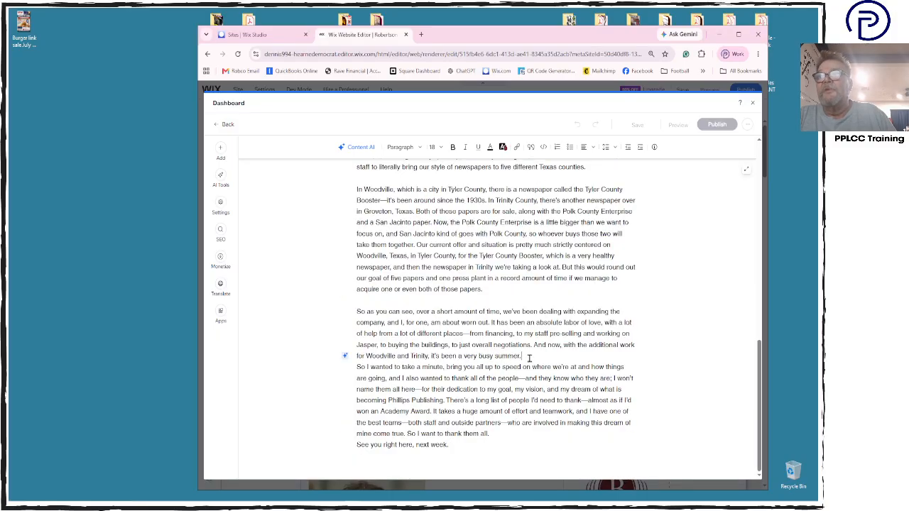
key(Return)
click(519, 445)
key(Return)
scroll(519, 445, up, 10)
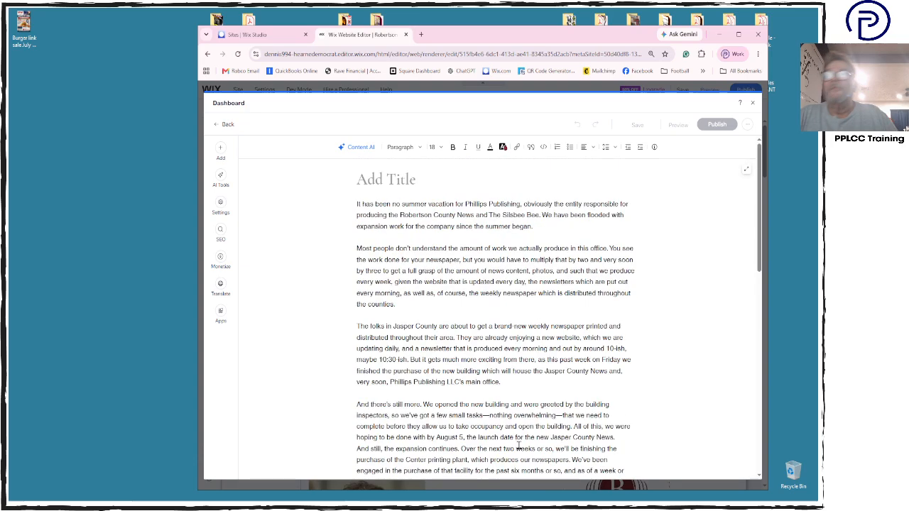
Title the post "Vacation? We dont need no vacations" and try the suggested spelling correction "don't".
click(407, 181)
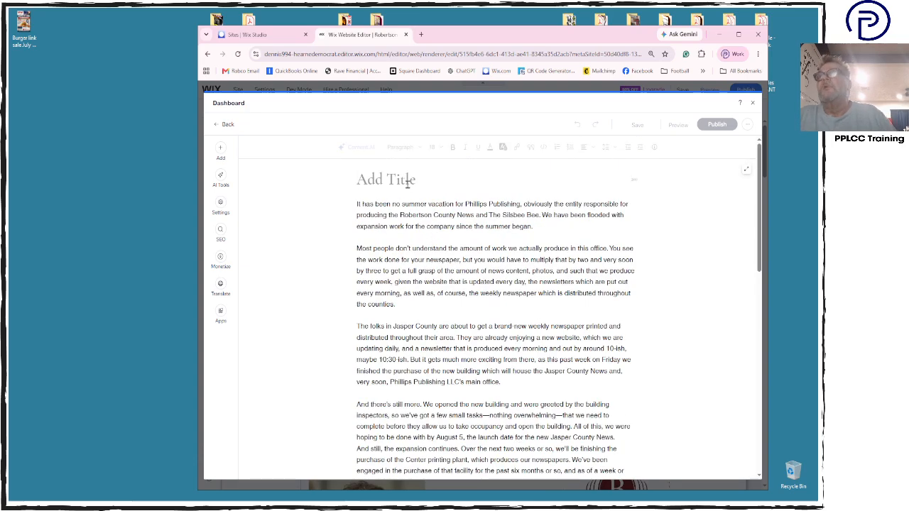
text(Vacation)
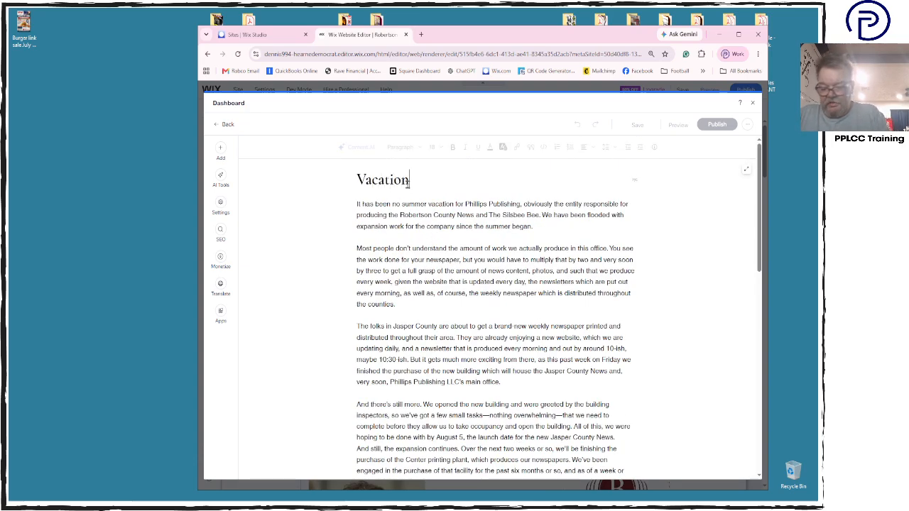
text(? We )
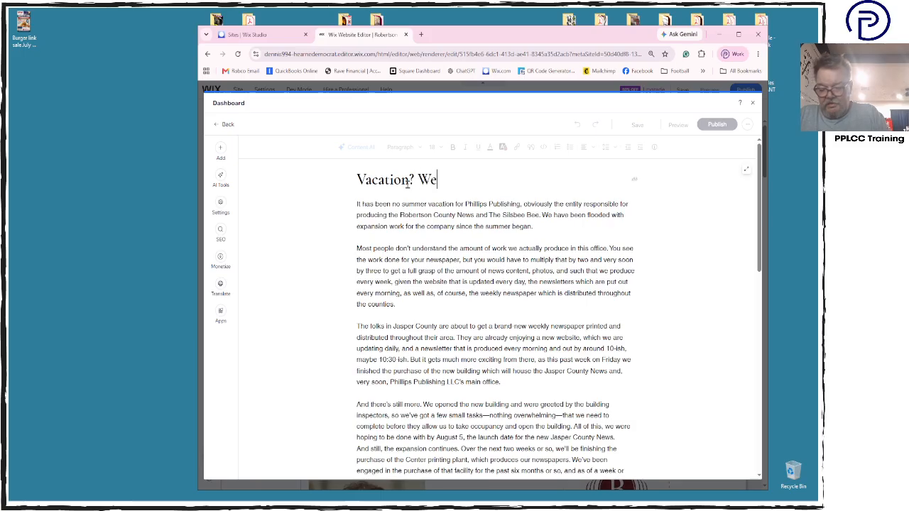
text(dont nee)
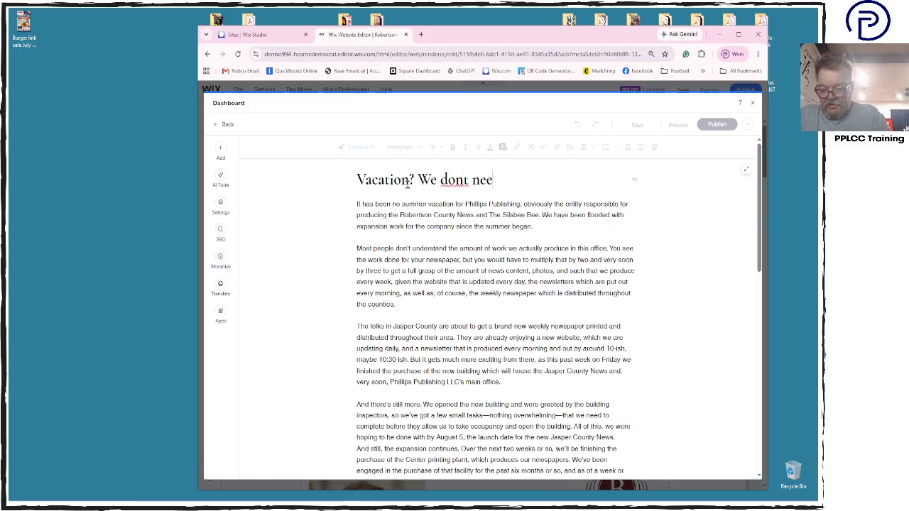
text(d)
text( no va)
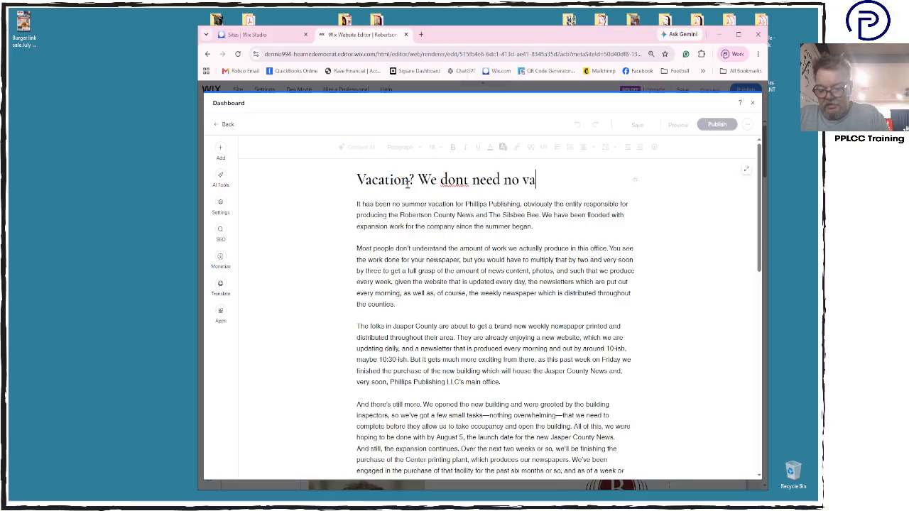
text(cations)
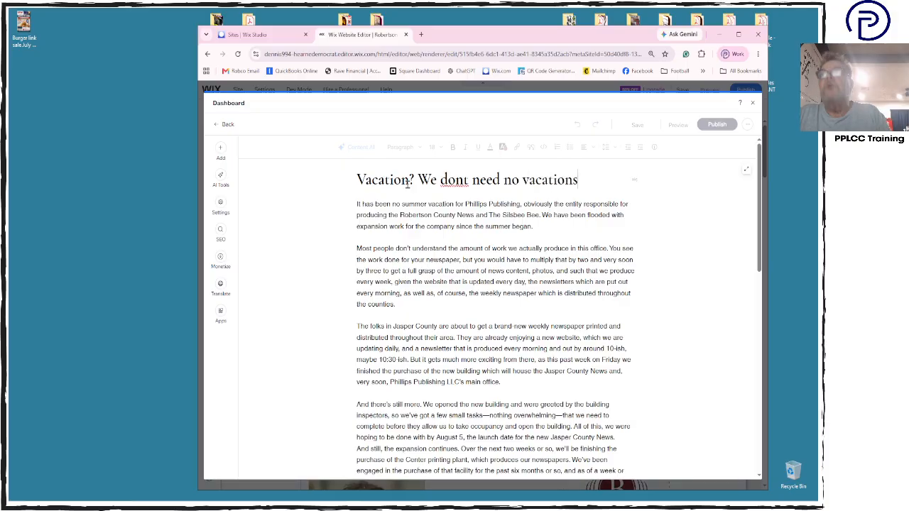
right_click(452, 181)
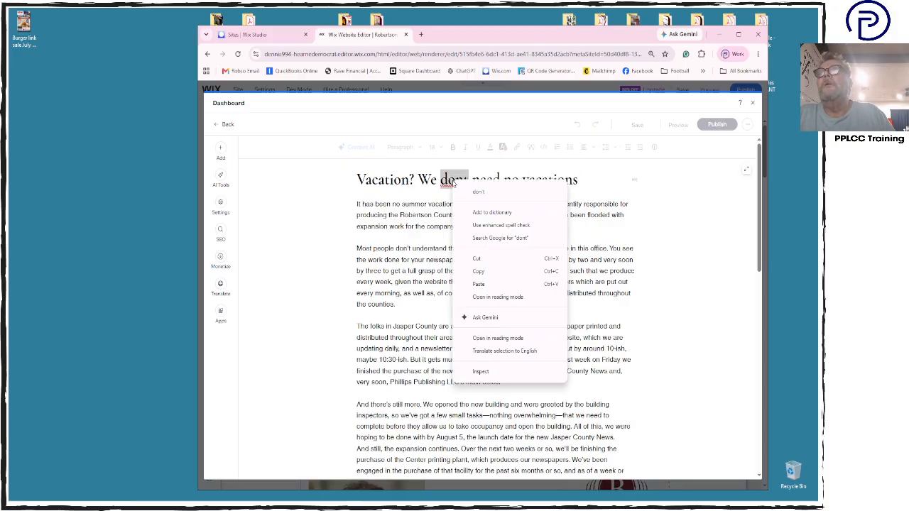
click(521, 187)
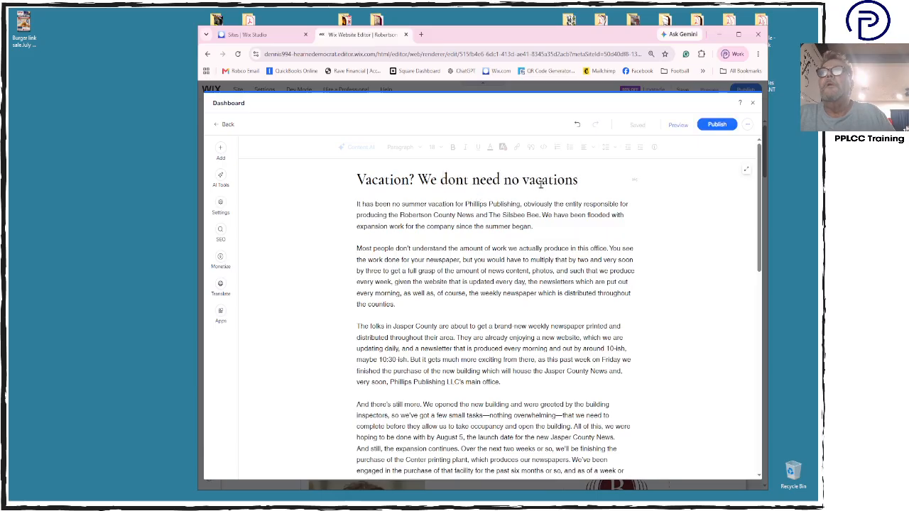
Publish the blog post, dismiss the sharing and promotion offer, and close the dashboard.
click(715, 129)
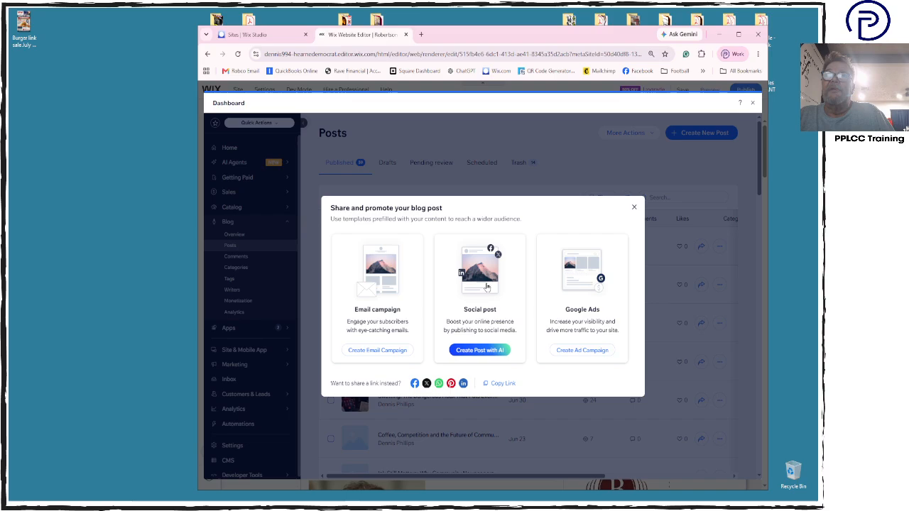
click(634, 208)
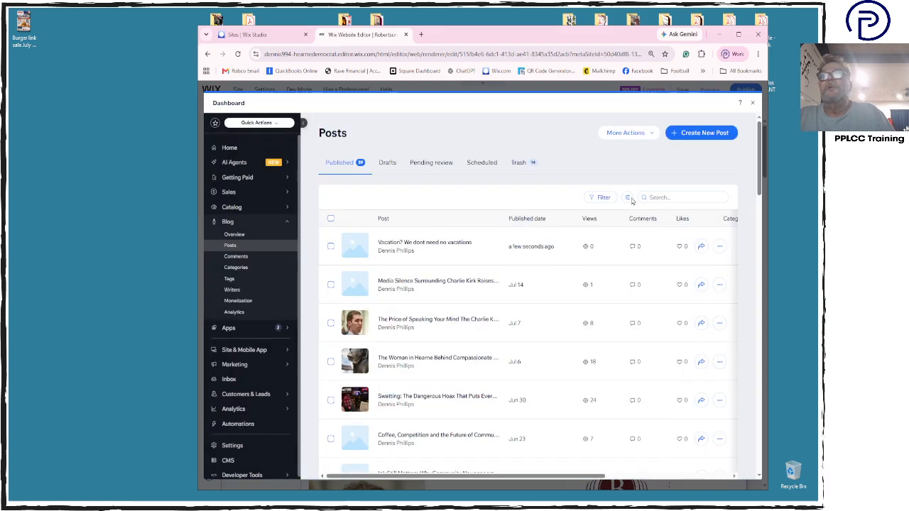
click(753, 105)
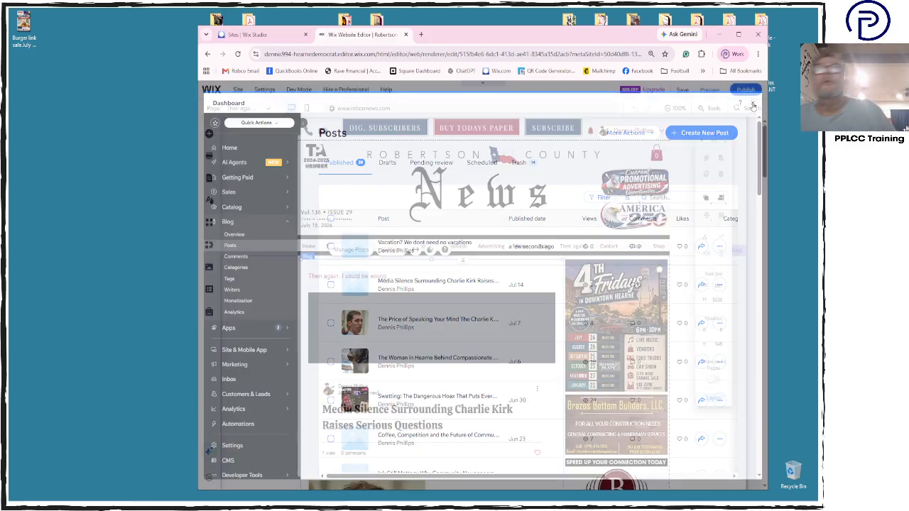
Look through the blog posts on the "Then again..." page for the newly published column.
mouse_move(749, 92)
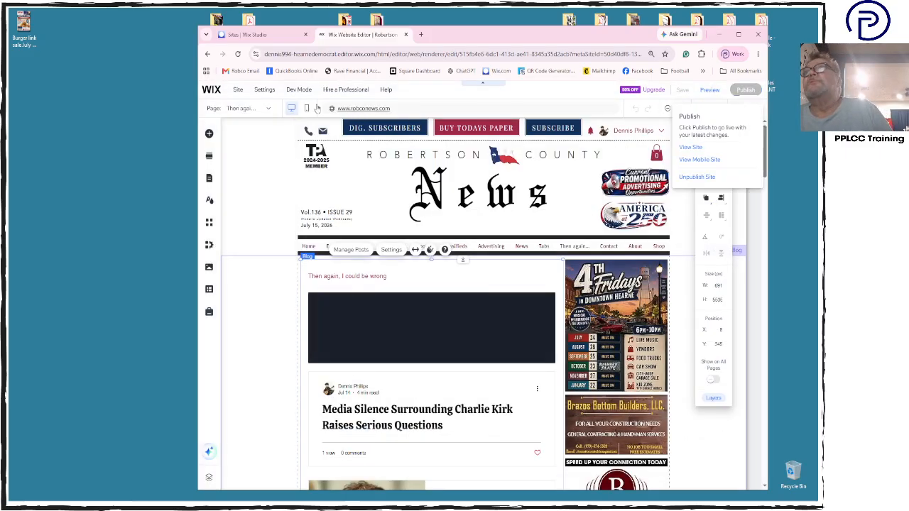
scroll(623, 347, down, 2)
scroll(623, 347, down, 7)
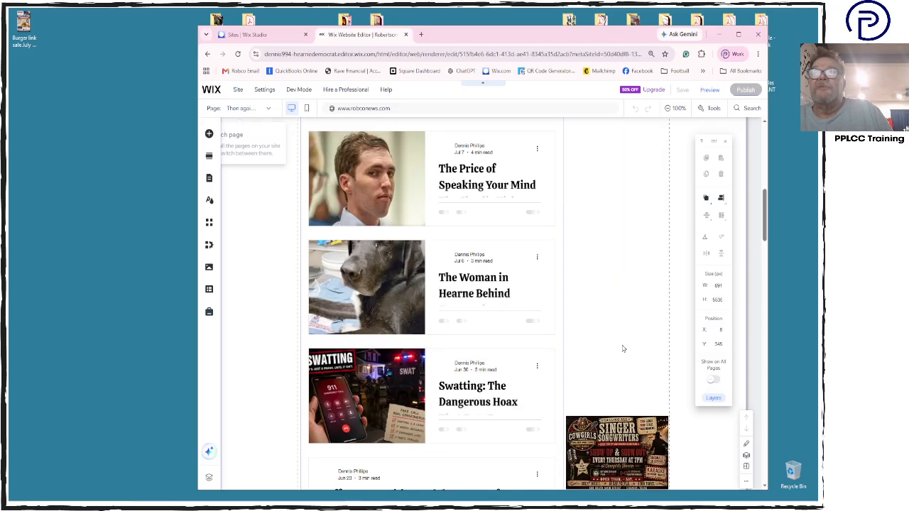
scroll(622, 348, down, 2)
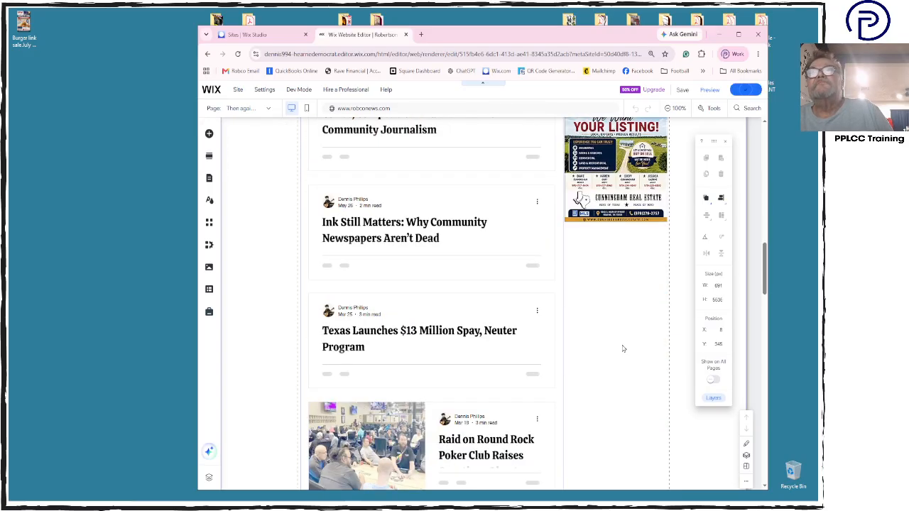
scroll(622, 348, down, 2)
scroll(622, 348, up, 7)
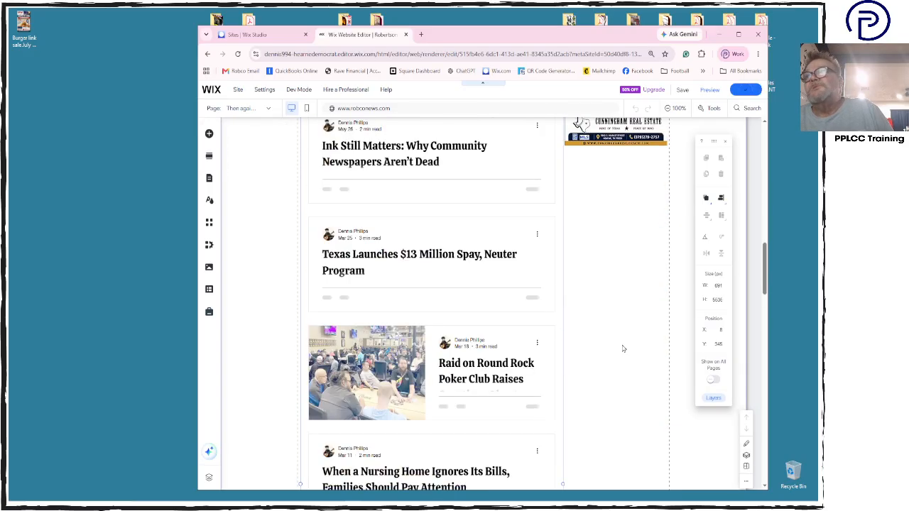
scroll(623, 348, up, 1)
Switch to the Tabs page and look through its special sections down to the footer.
click(268, 109)
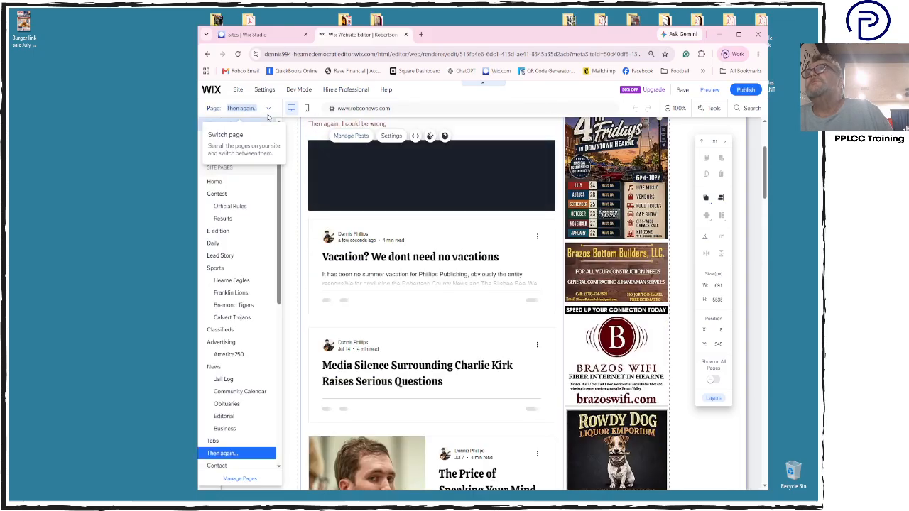
click(234, 443)
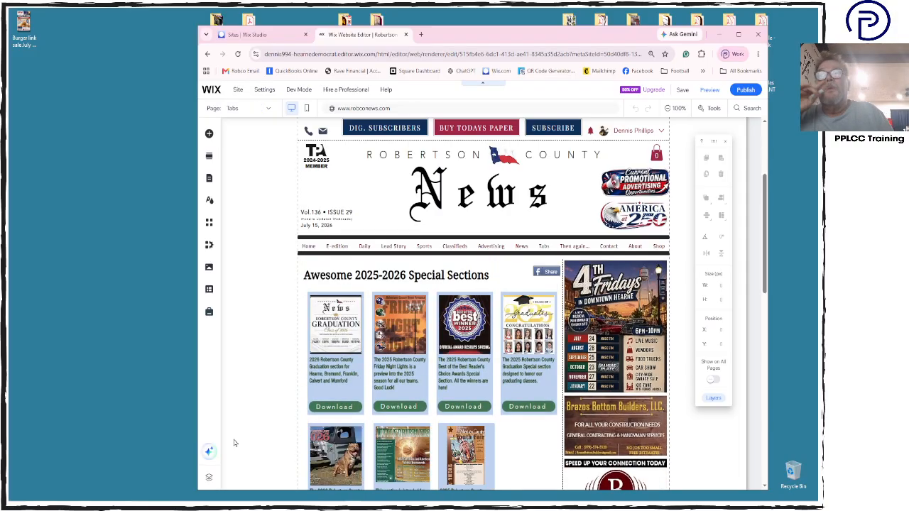
scroll(572, 406, down, 7)
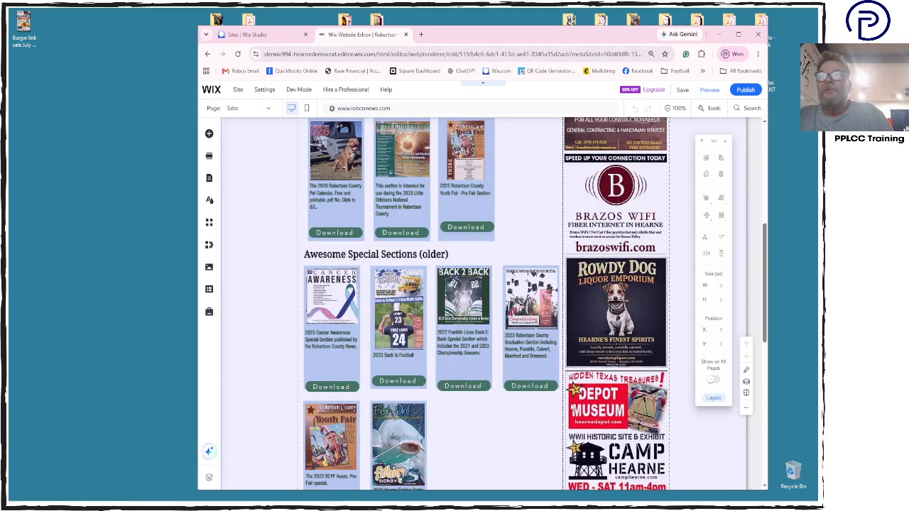
scroll(572, 407, down, 3)
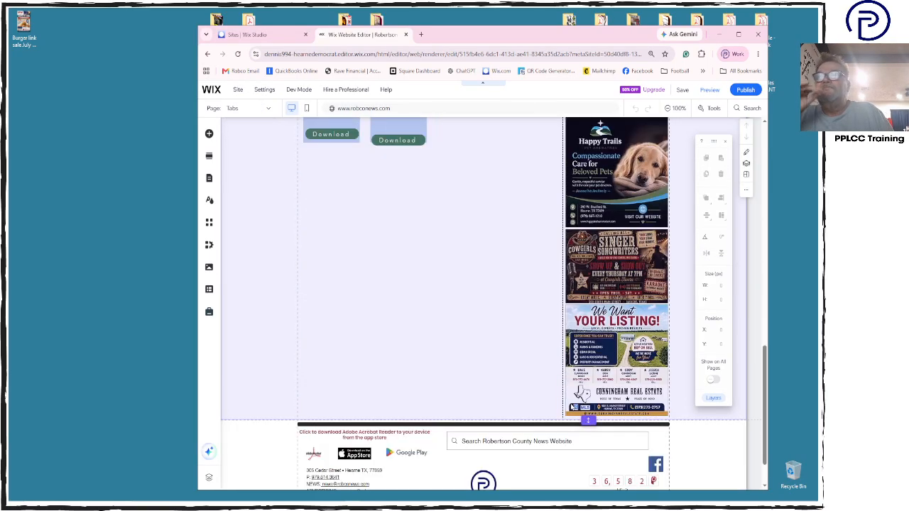
Switch to the Business page and nudge the Calvert MoonFest photo down to Y position 454.
click(268, 111)
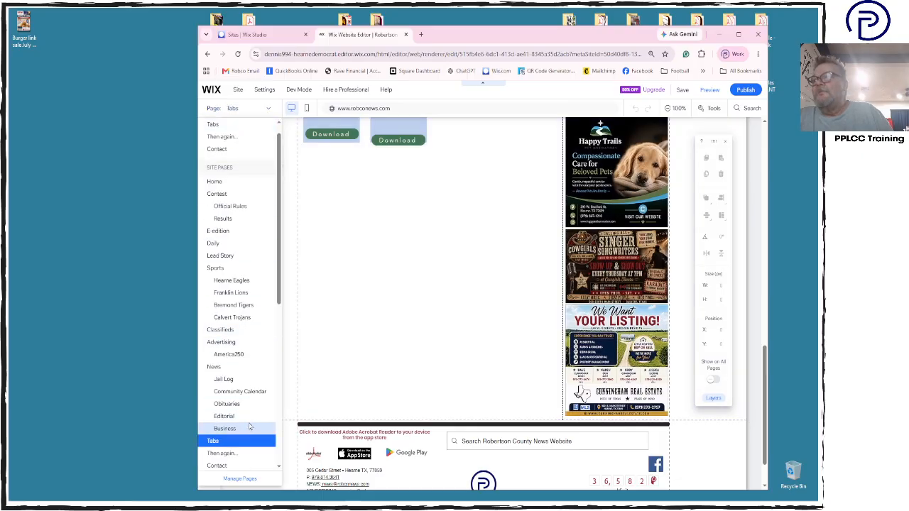
click(250, 426)
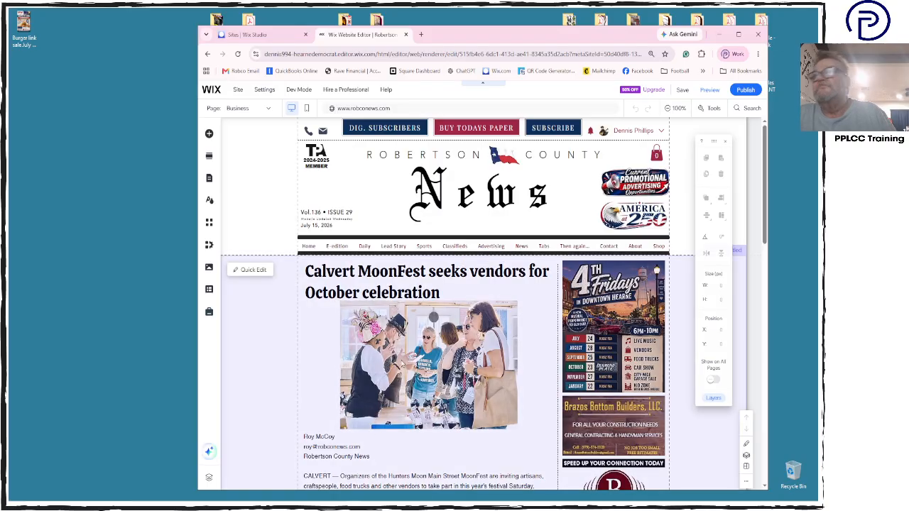
click(413, 357)
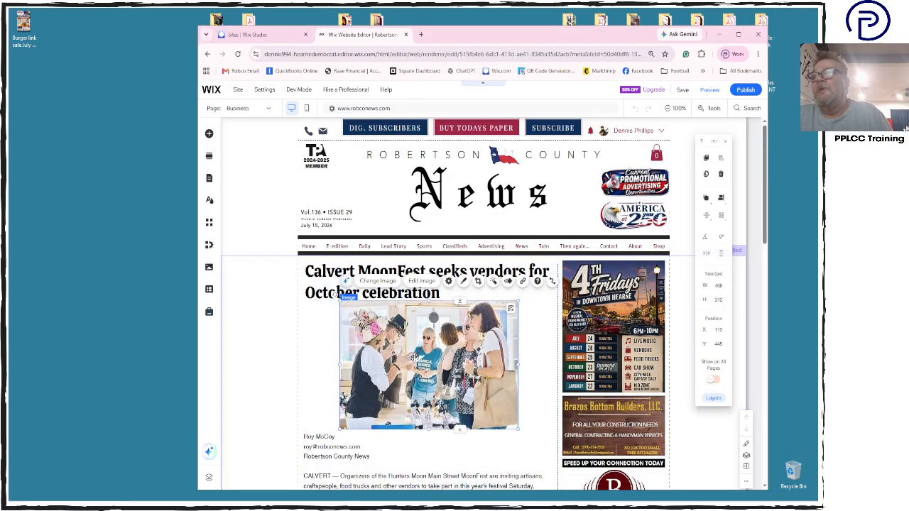
key(Down)
key(Down)
key(Down)
key(Down)
key(Down)
key(Down)
key(Down)
key(Down)
key(Down)
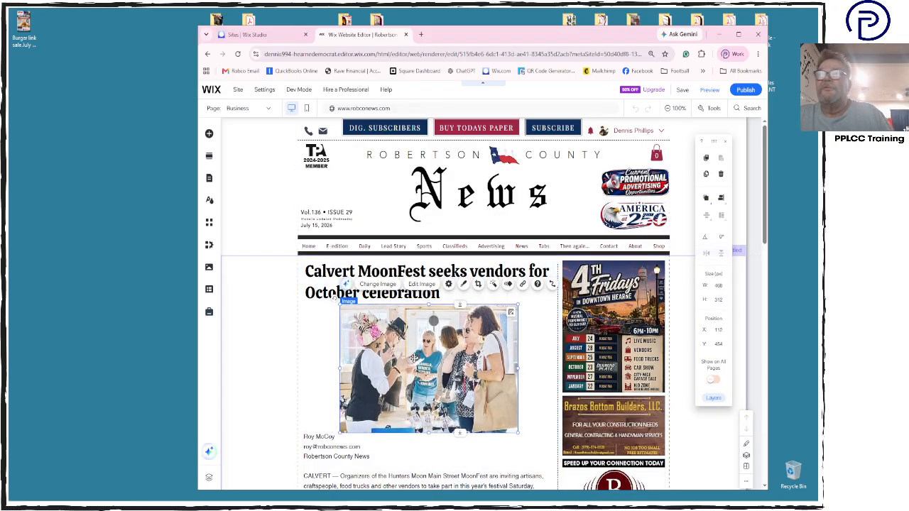
Nudge the collapsible text box of the Calvert MoonFest article down to Y position 773.
scroll(413, 357, down, 2)
click(413, 355)
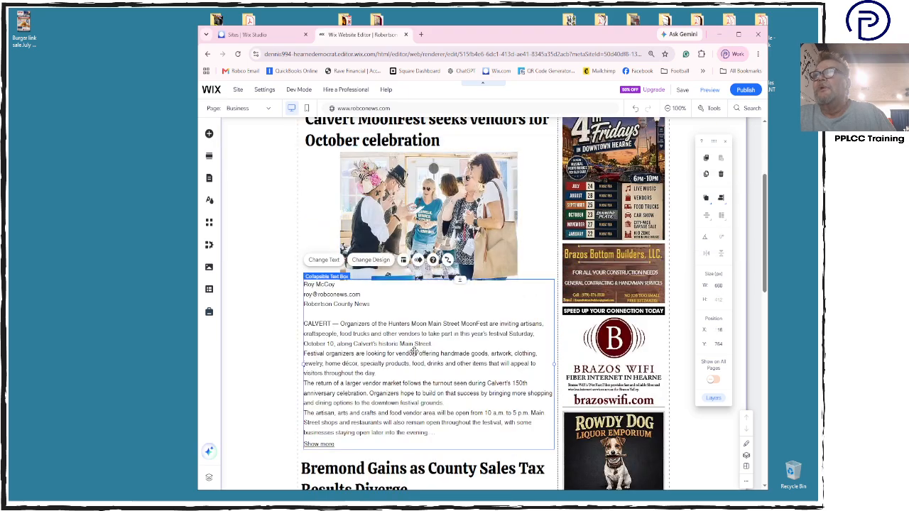
key(Down)
key(Down)
key(Down)
key(Down)
key(Down)
key(Down)
key(Down)
key(Down)
key(Down)
Nudge the collapsible text box of the Bremond sales tax article down to Y position 1620.
scroll(414, 351, down, 2)
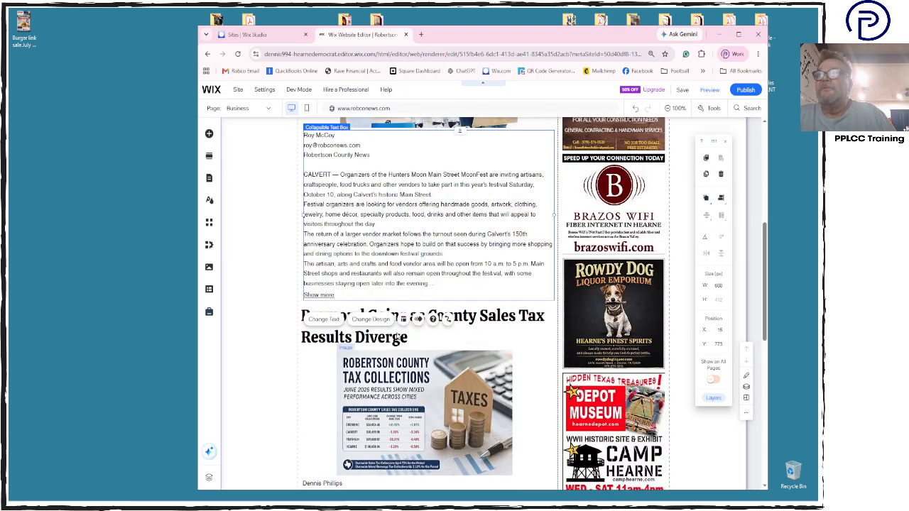
click(446, 331)
scroll(447, 333, down, 2)
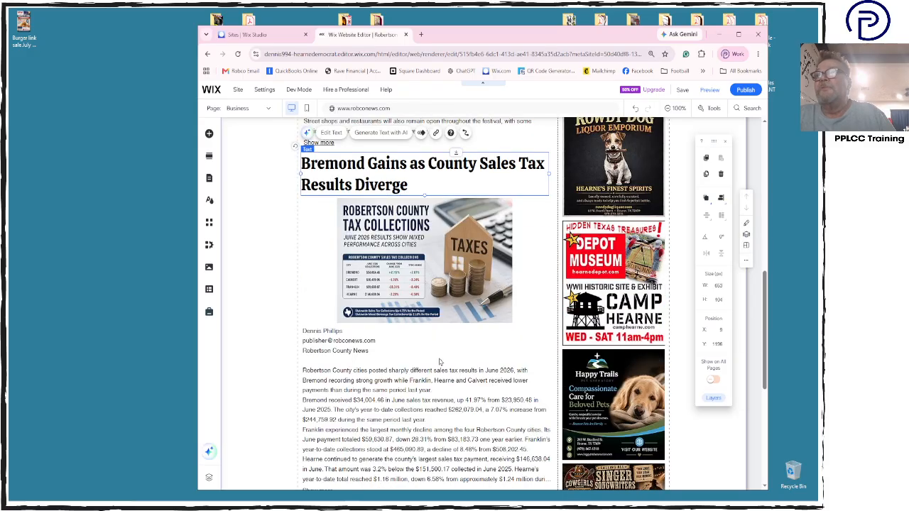
click(430, 394)
scroll(430, 394, down, 1)
scroll(429, 394, up, 3)
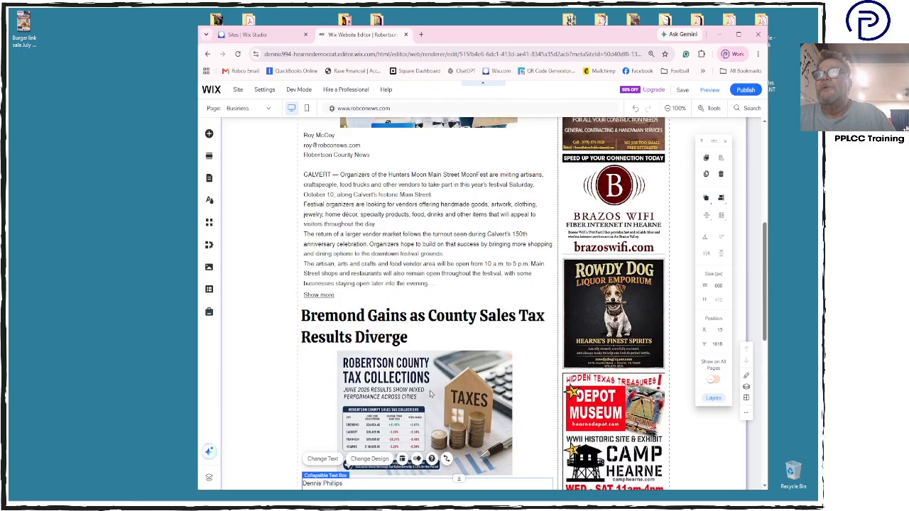
scroll(429, 394, up, 4)
scroll(429, 394, down, 6)
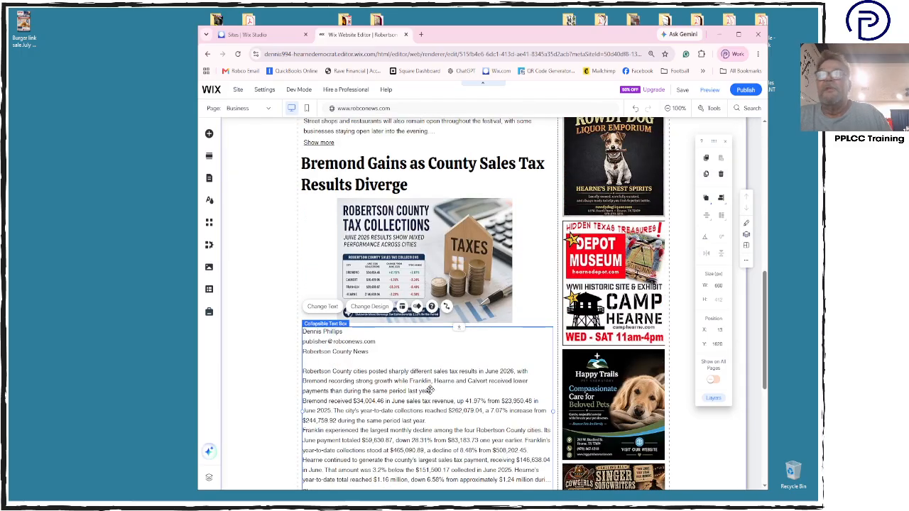
Select the whole column of sidebar ads, align them to the right, and move them to X position 703, Y position 348.
scroll(618, 241, up, 10)
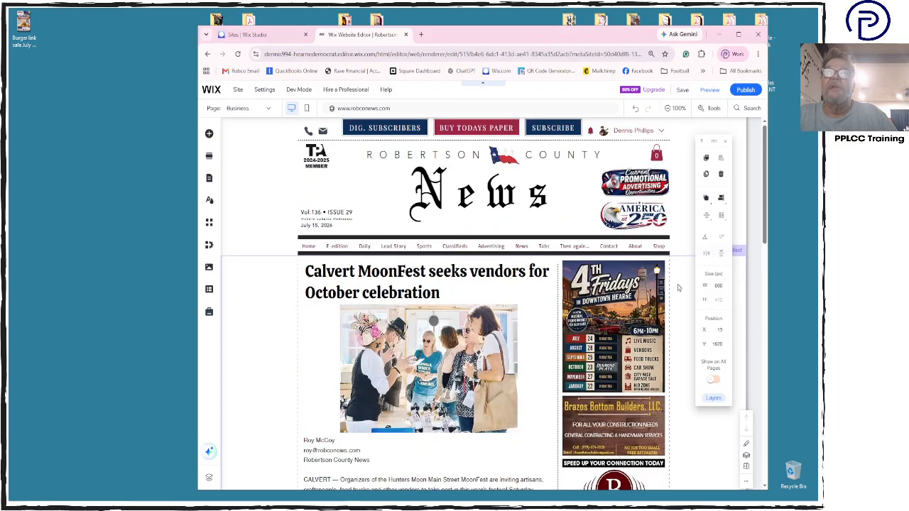
scroll(648, 426, down, 10)
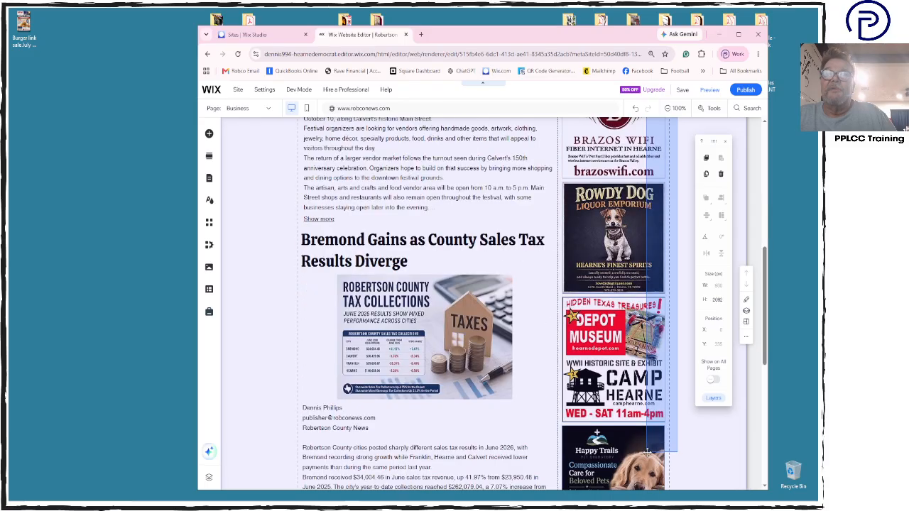
scroll(647, 452, down, 5)
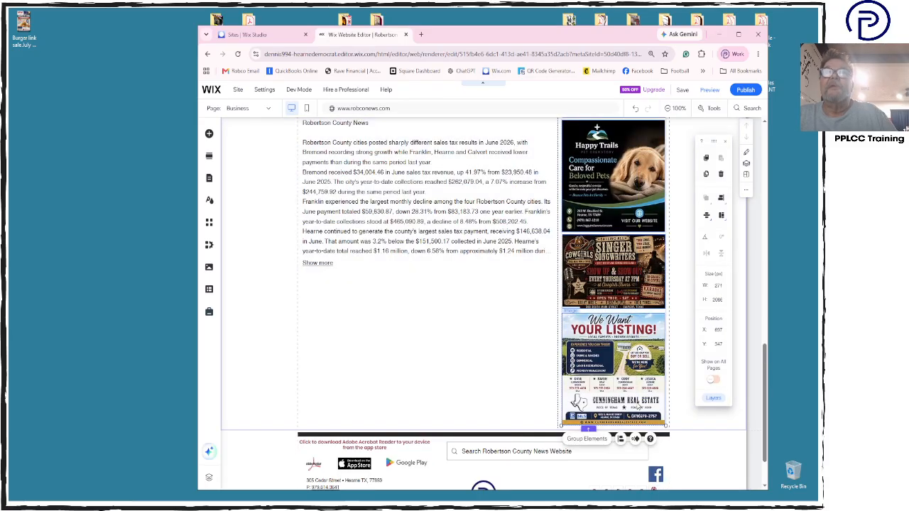
click(721, 200)
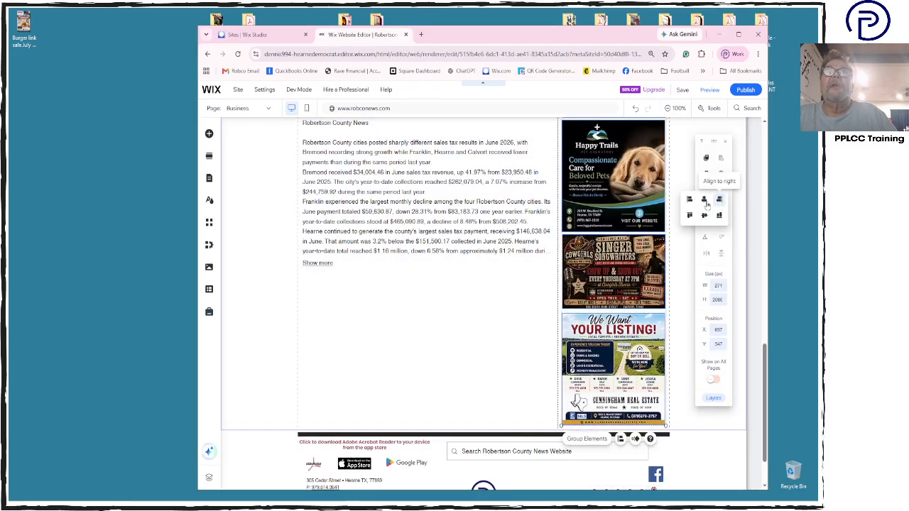
click(718, 200)
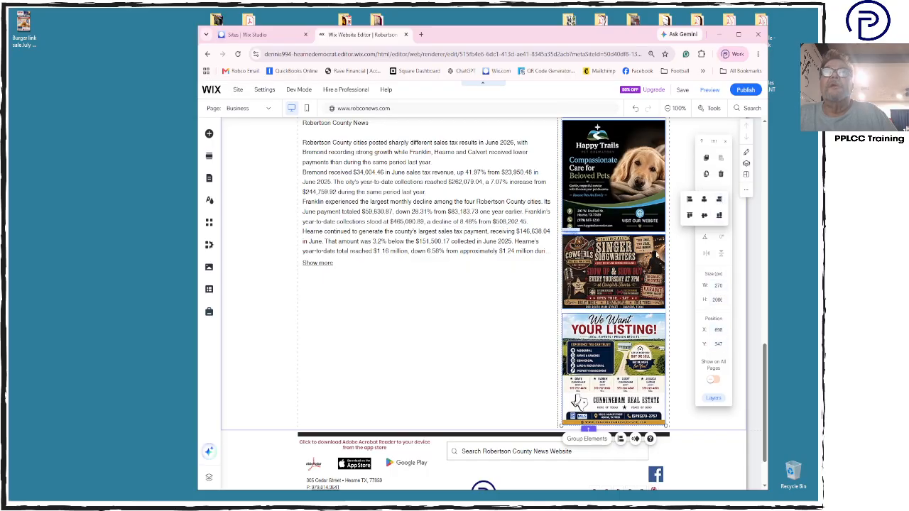
drag(651, 255, 652, 255)
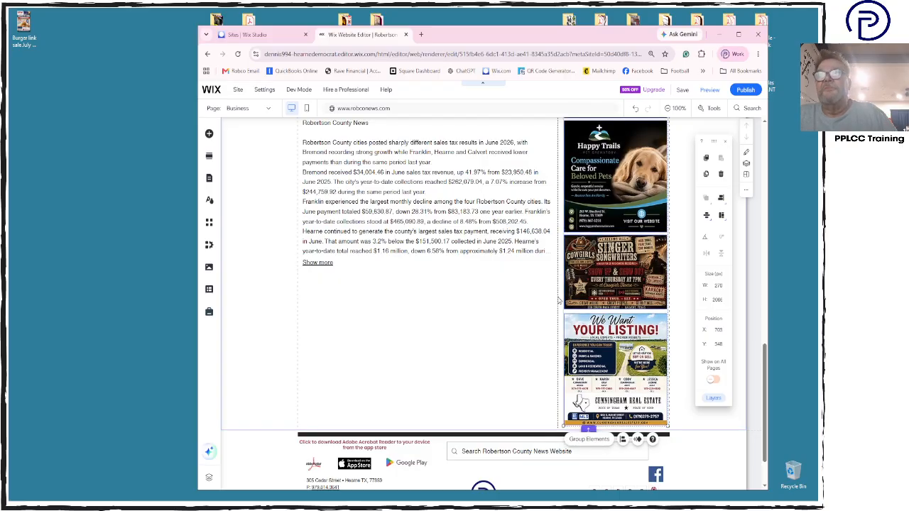
Move the vertical divider line between the articles and the ads closer to the ads, to X position 696.
click(558, 297)
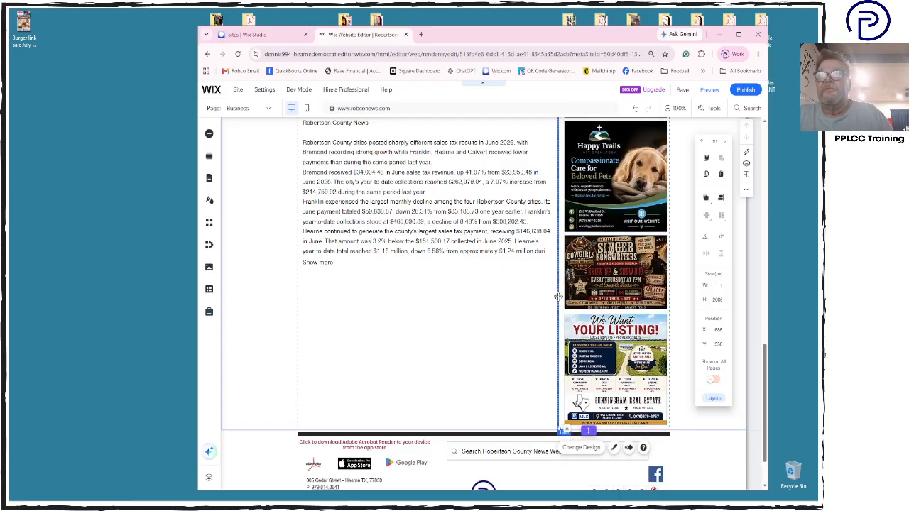
drag(558, 297, 559, 300)
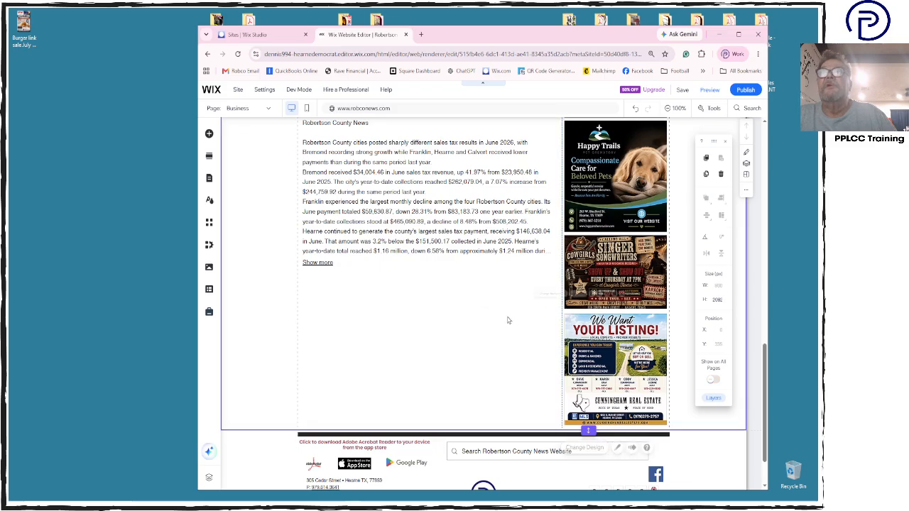
scroll(507, 320, up, 5)
scroll(507, 321, up, 8)
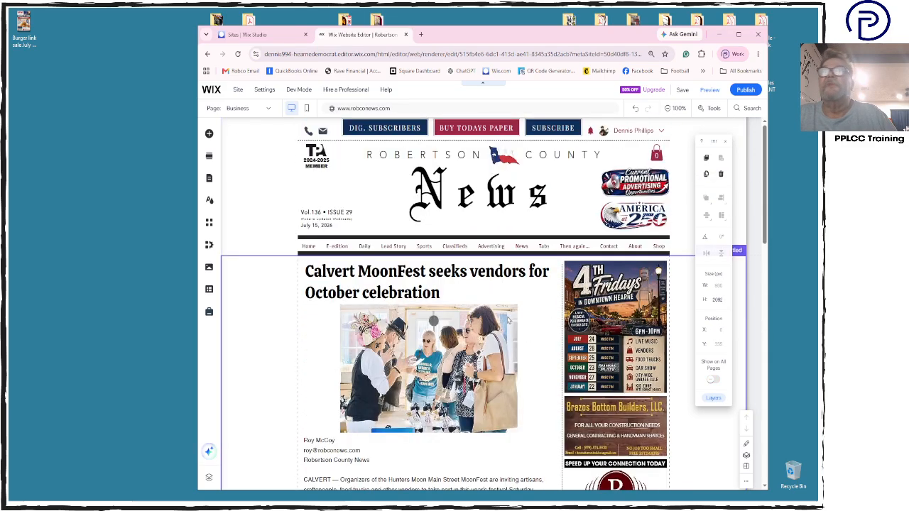
Nudge the vertical divider line beside the ads up to Y position 352 and check its lower end.
click(562, 292)
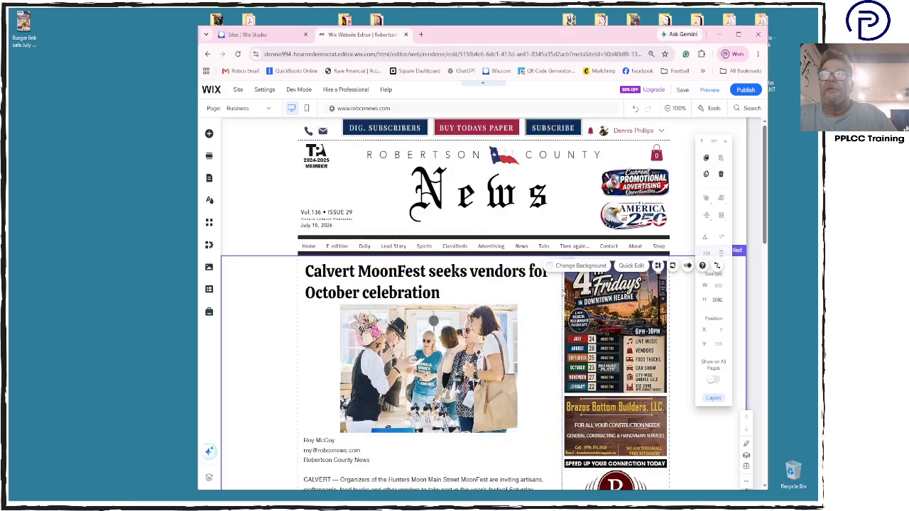
click(562, 288)
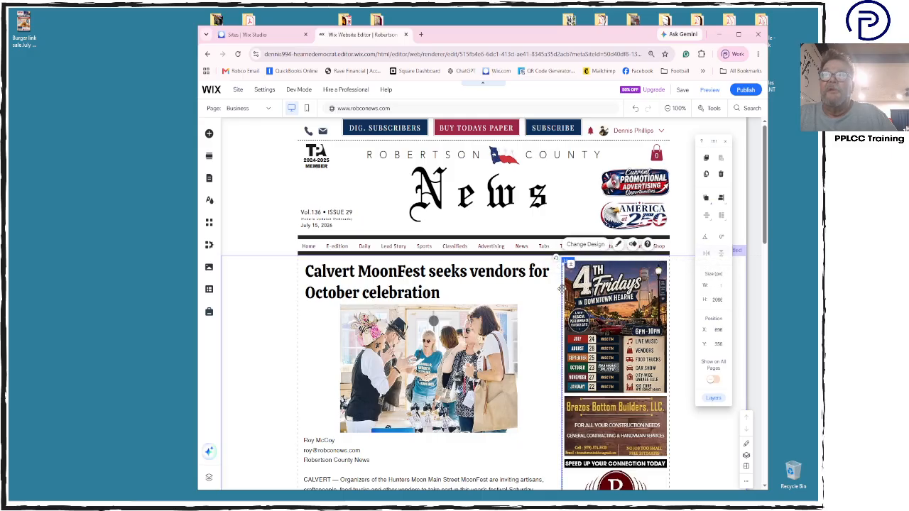
key(Up)
key(Up)
key(Up)
key(Up)
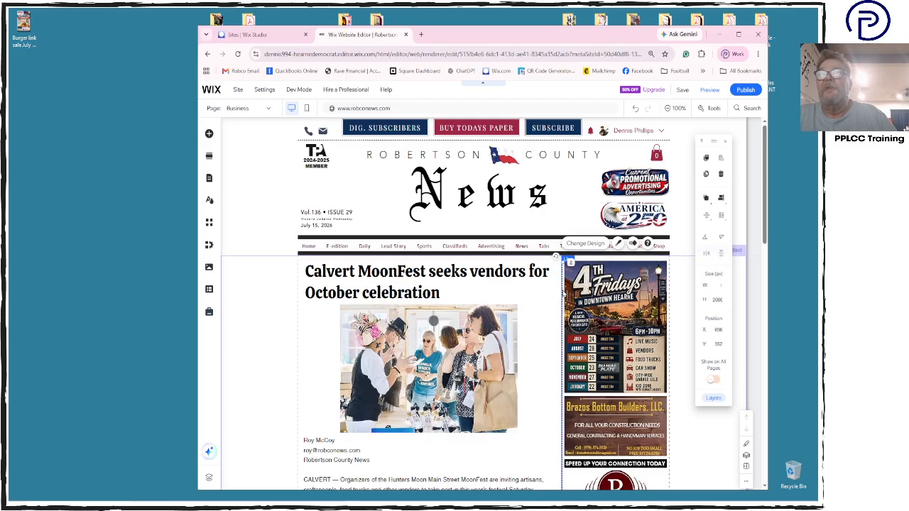
scroll(563, 293, down, 15)
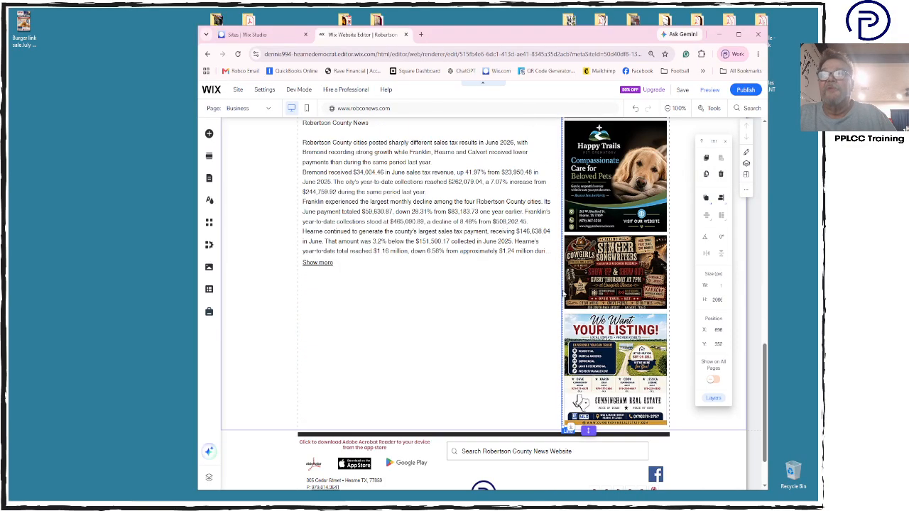
Switch to the Editorial page and look through its columns and their headlines.
click(267, 108)
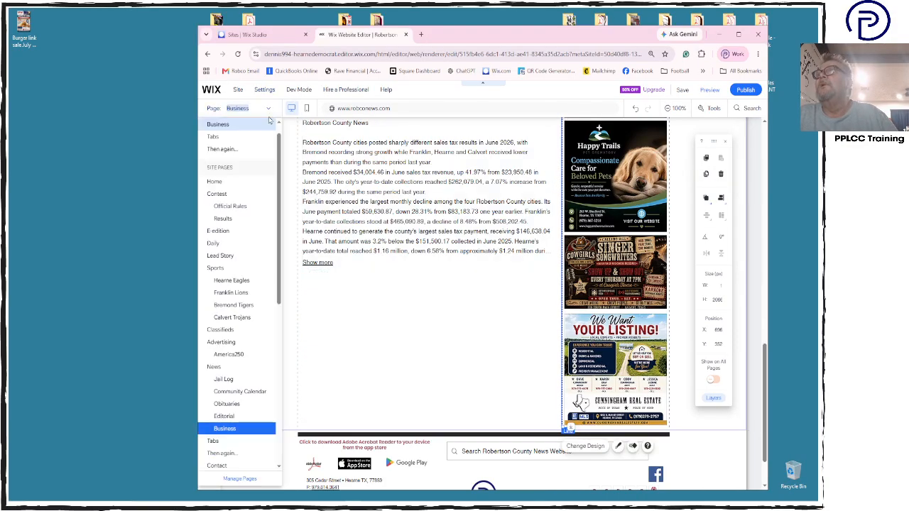
click(264, 414)
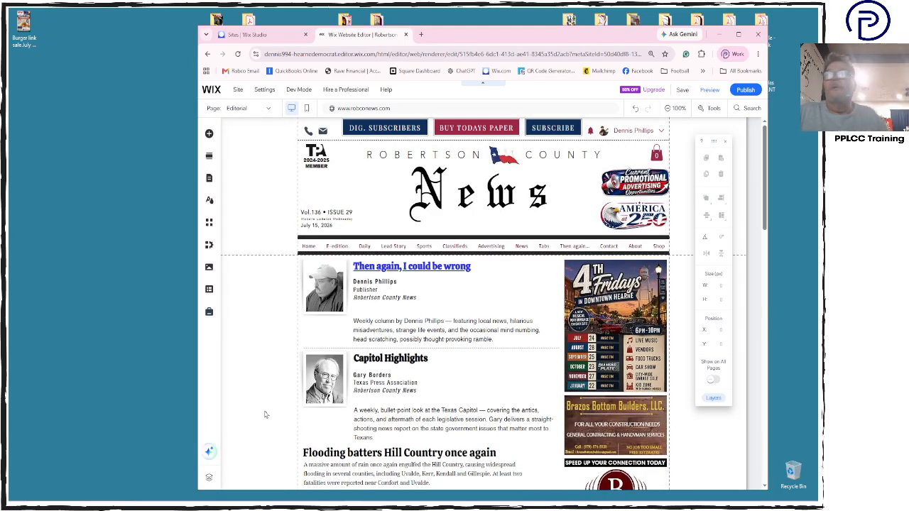
scroll(402, 403, down, 2)
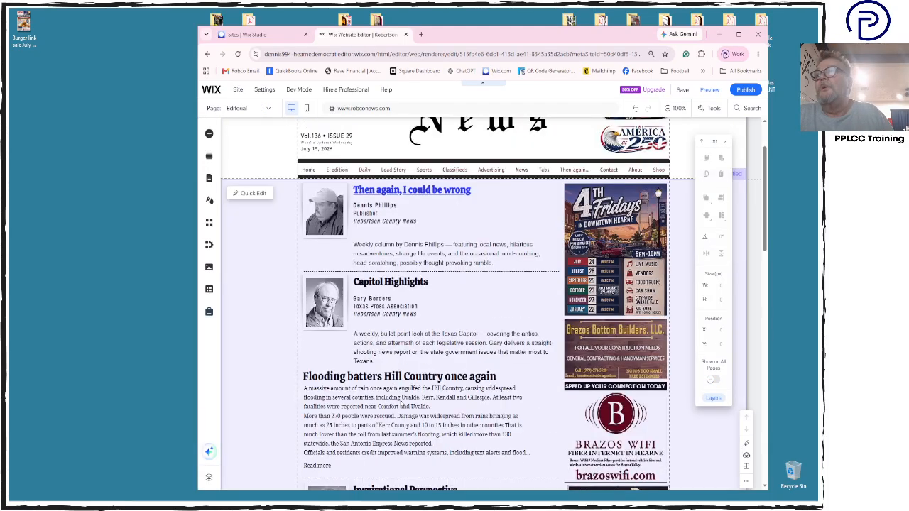
scroll(403, 403, down, 4)
scroll(403, 404, down, 10)
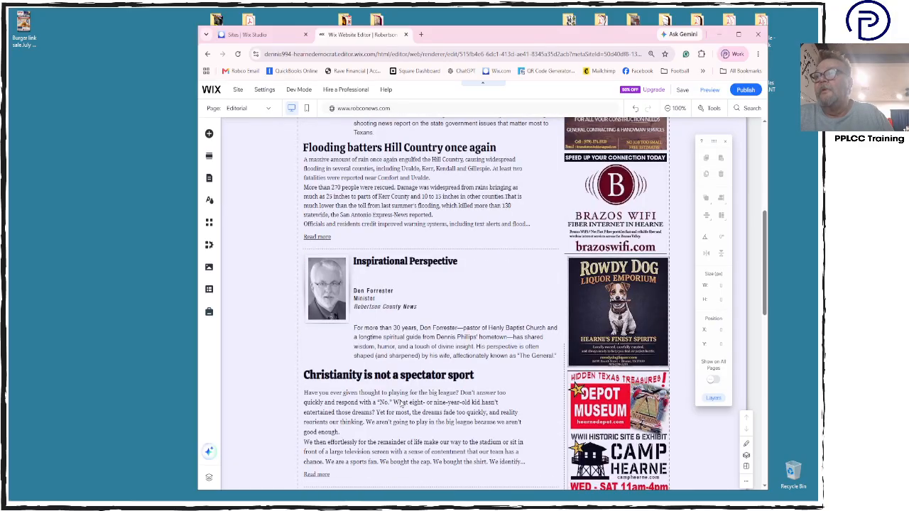
scroll(402, 403, up, 4)
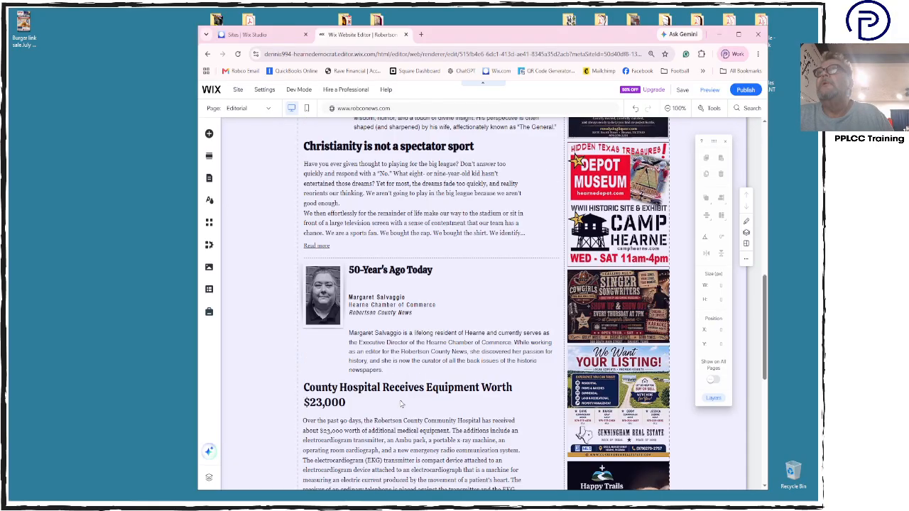
Check the font, size and style settings of the "Christianity is not a spectator sport" headline.
click(378, 226)
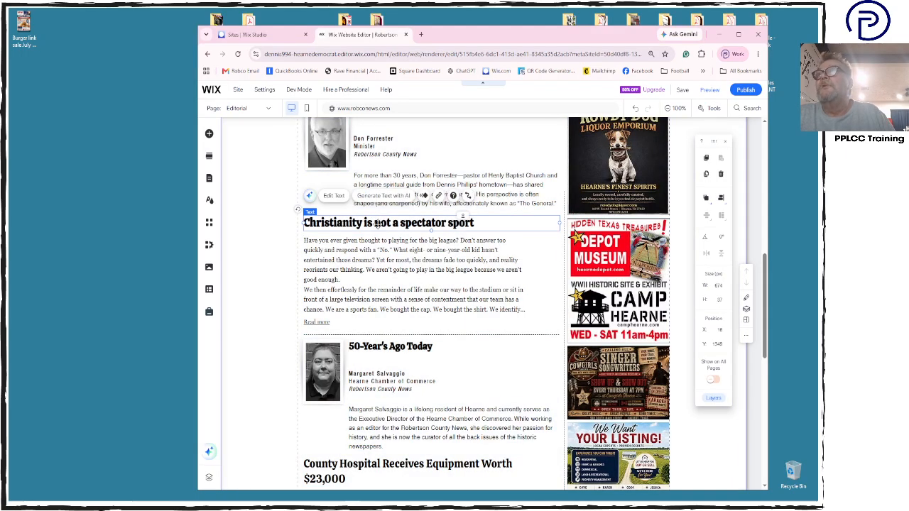
double_click(377, 223)
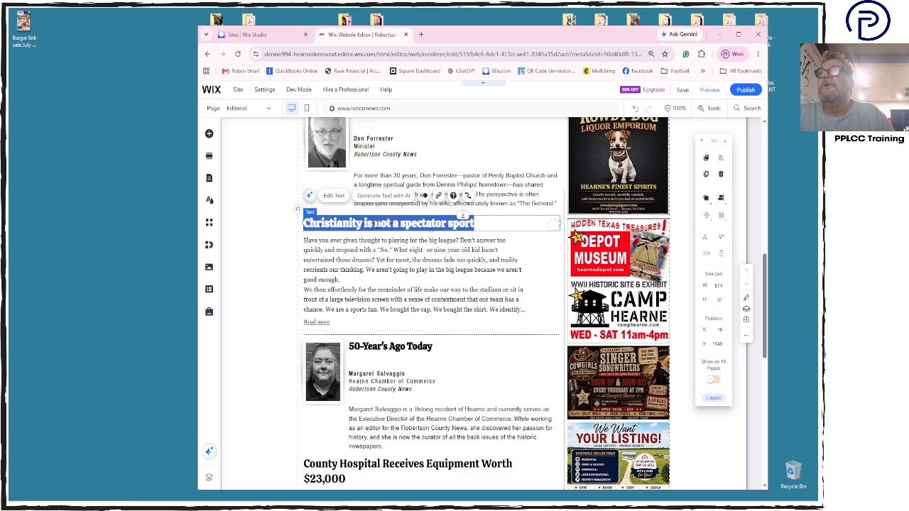
click(333, 197)
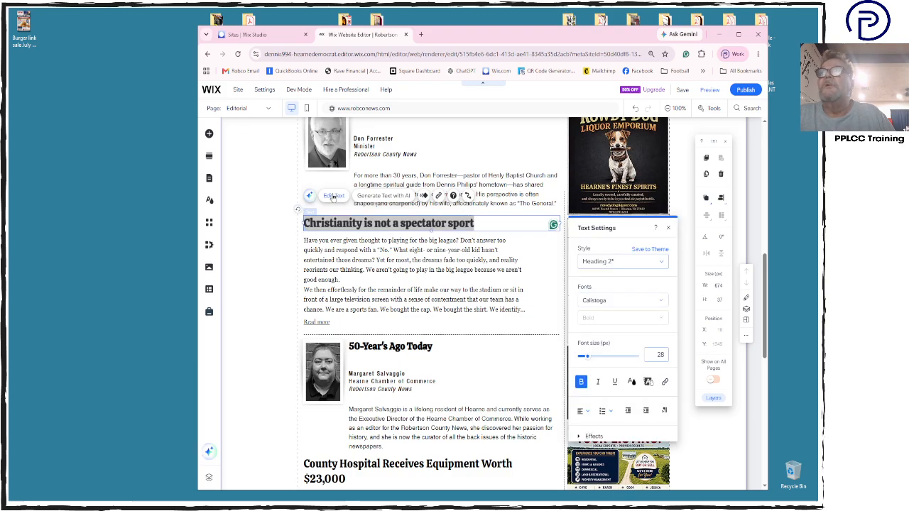
click(668, 229)
Format the "County Hospital Receives Equipment Worth $23,000" headline as Heading 2, 25 px, bold.
scroll(440, 371, down, 1)
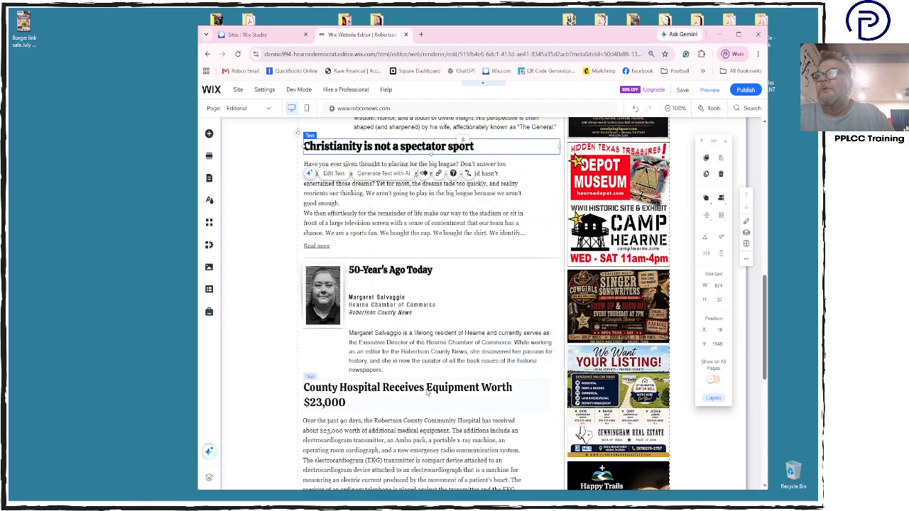
click(426, 388)
double_click(426, 387)
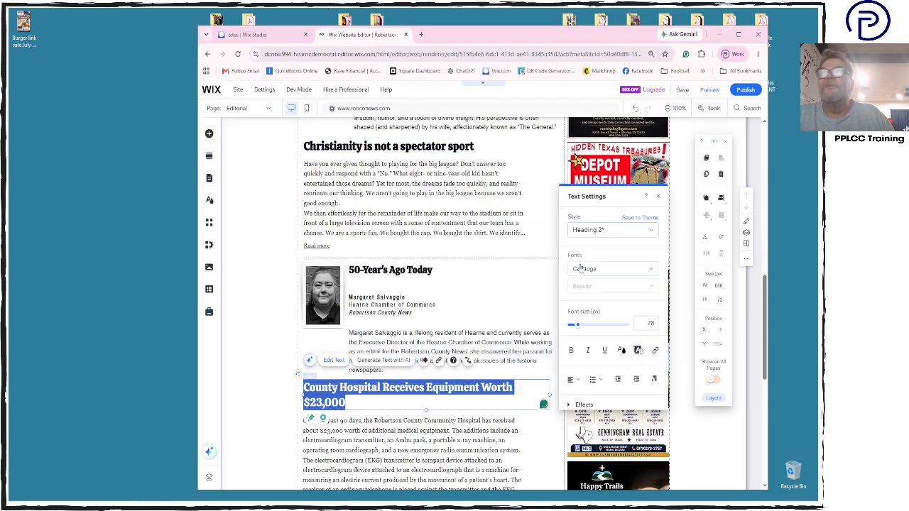
click(611, 229)
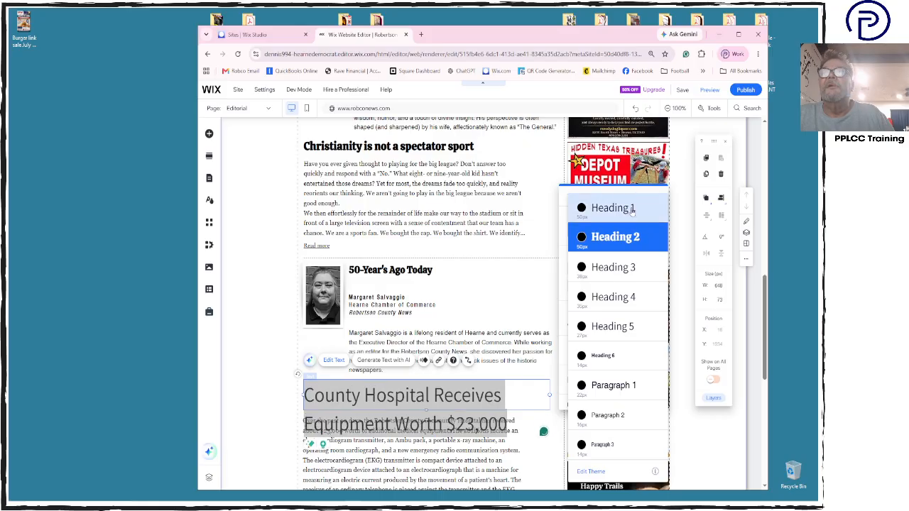
click(632, 210)
click(618, 230)
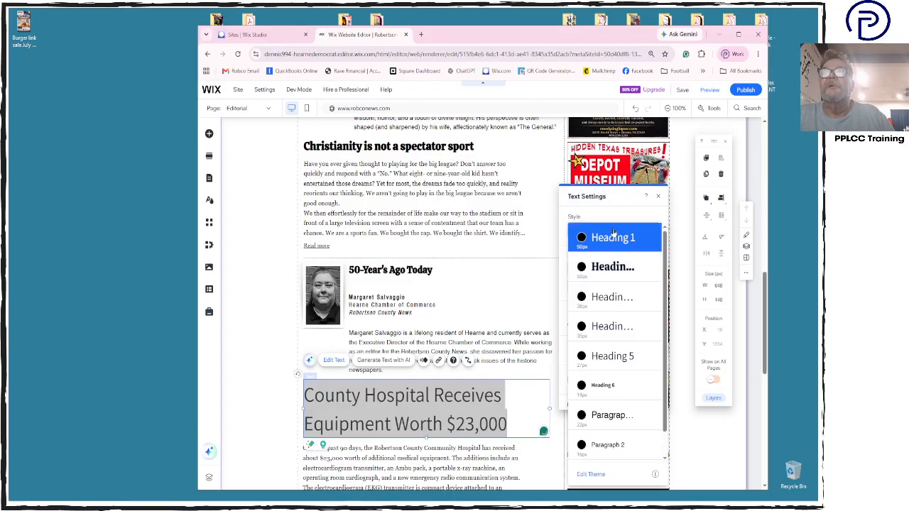
click(609, 268)
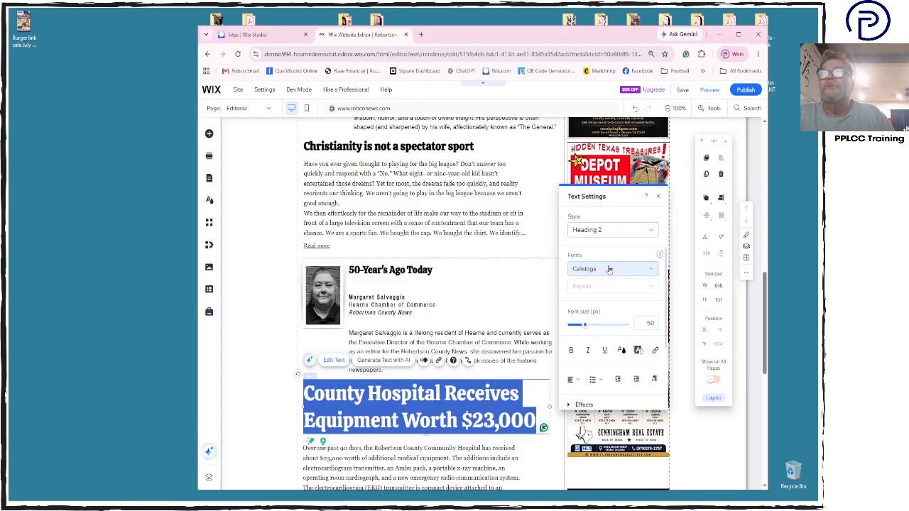
click(646, 324)
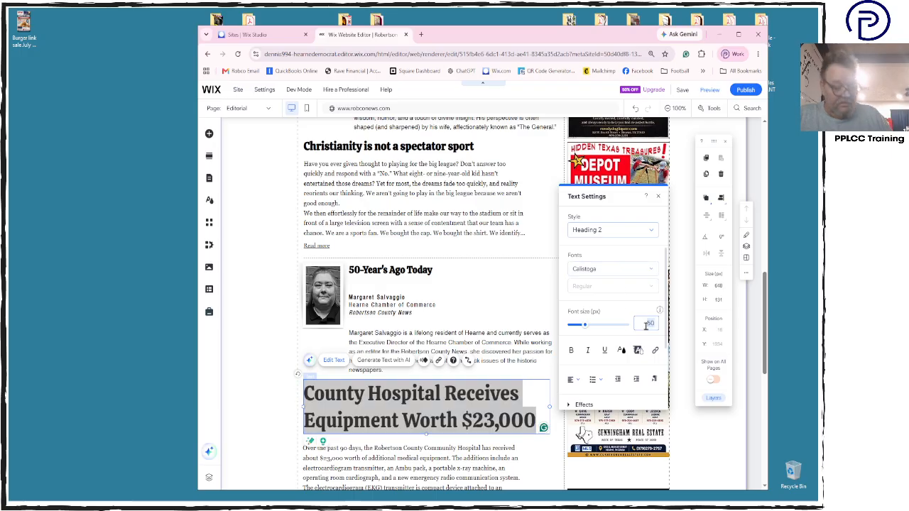
text(25)
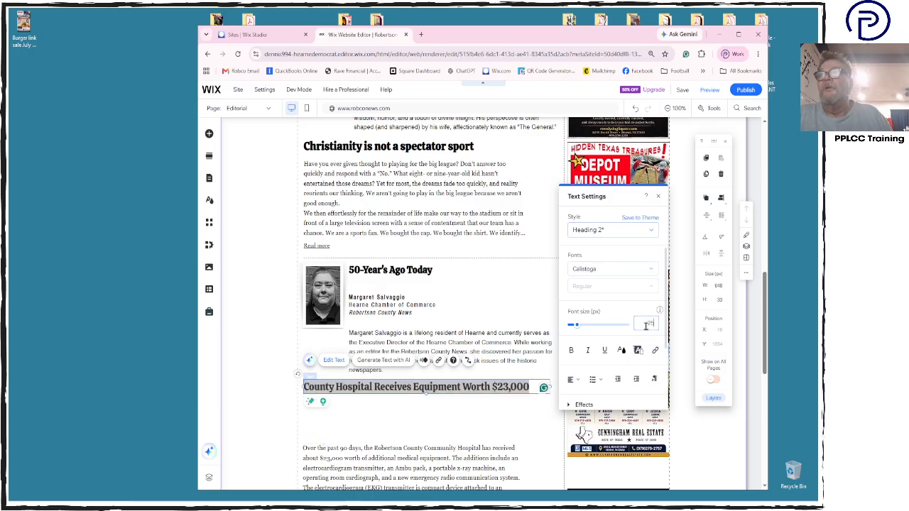
click(570, 350)
click(482, 336)
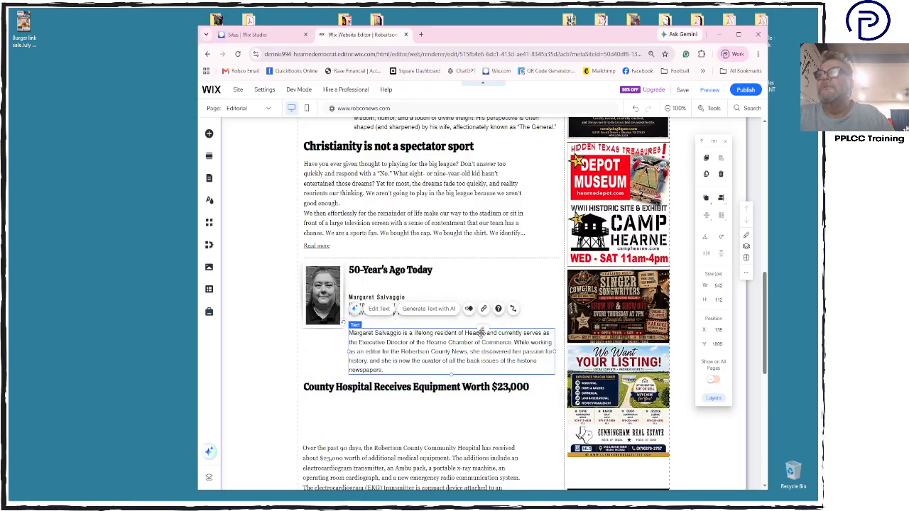
Move the County Hospital article's collapsible text box up beneath its headline, to X position 15, Y position 1979.
click(444, 453)
scroll(429, 455, down, 2)
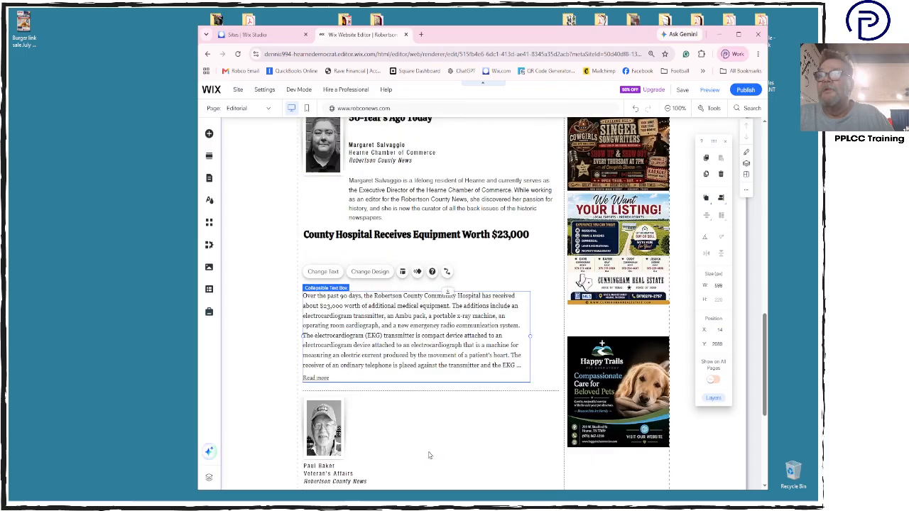
drag(449, 348, 450, 303)
scroll(476, 375, down, 2)
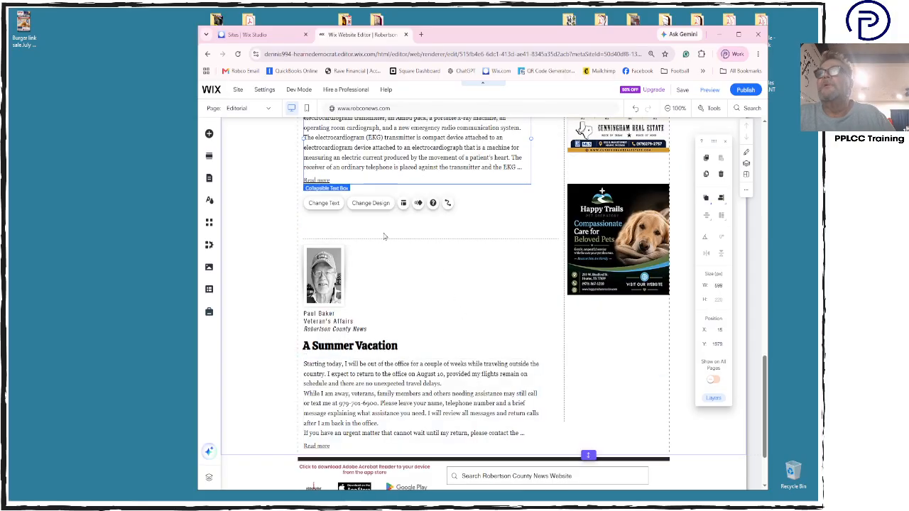
Move the whole Veteran's Affairs column, including its divider, photo, byline, headline and article, up beneath the County Hospital article.
drag(336, 235, 439, 347)
click(568, 423)
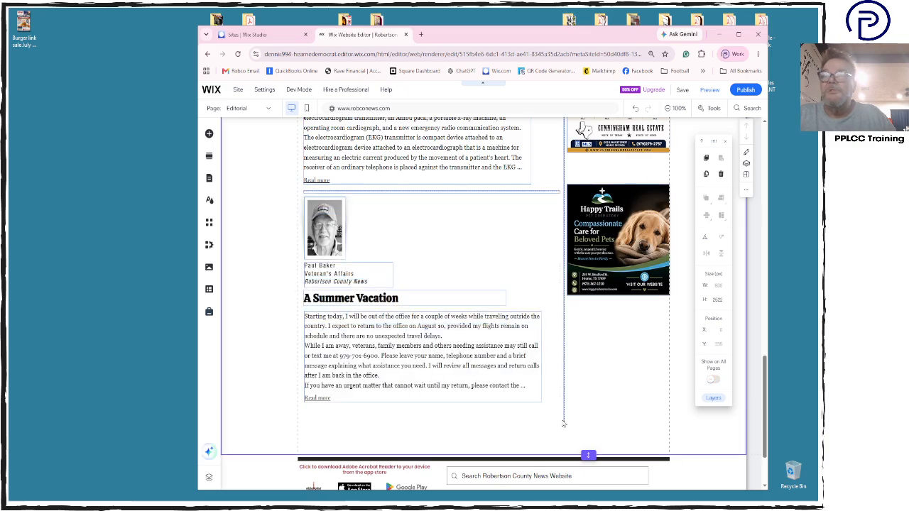
drag(588, 454, 611, 359)
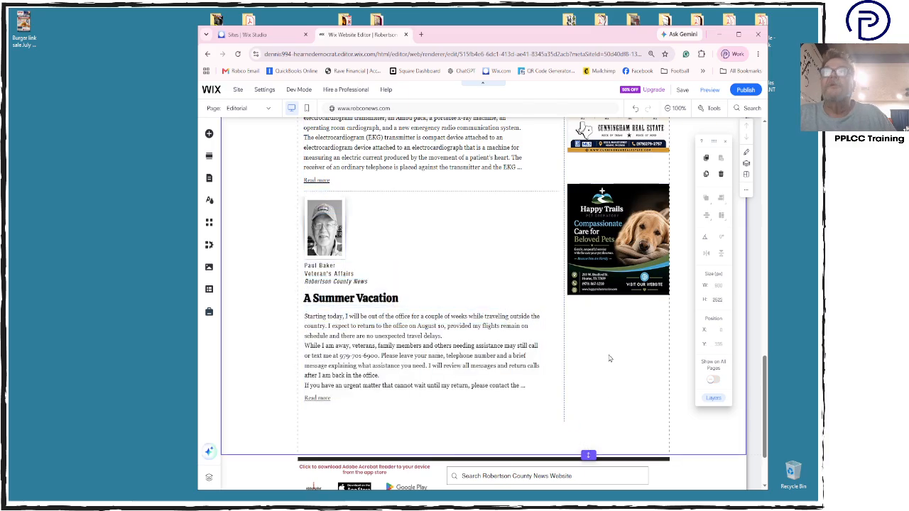
Move the Happy Trails ad up beneath the Cunningham Real Estate ad, to Y position 2131.
scroll(611, 358, up, 3)
click(616, 380)
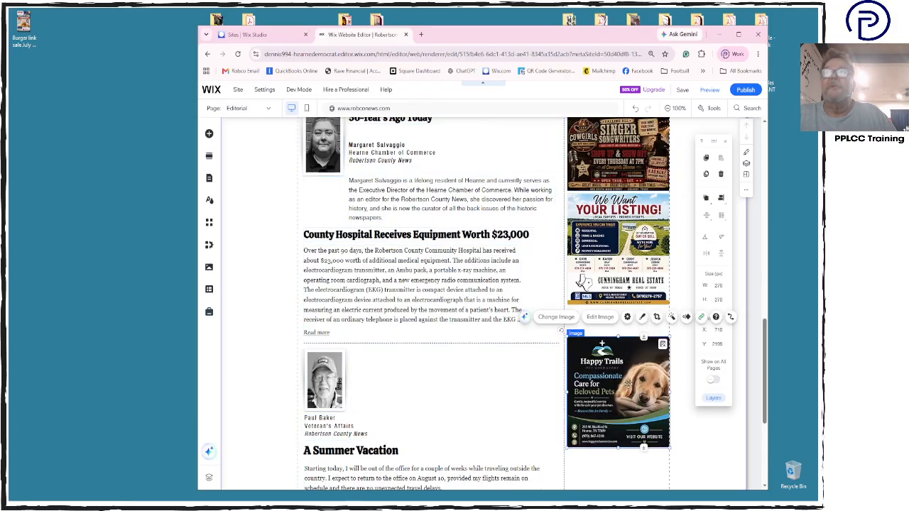
drag(629, 385, 628, 353)
Look back over the Editorial page's columns and switch to the Obituaries page.
scroll(629, 355, up, 2)
scroll(629, 360, up, 2)
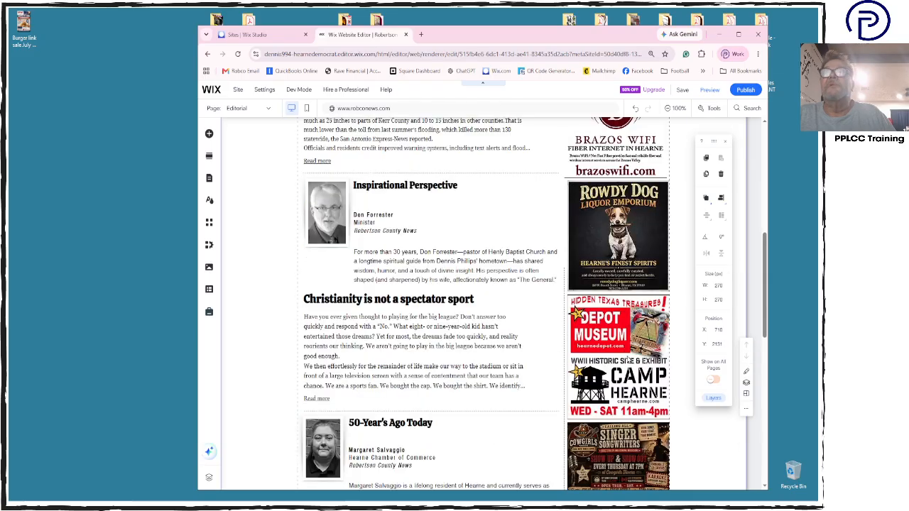
click(241, 108)
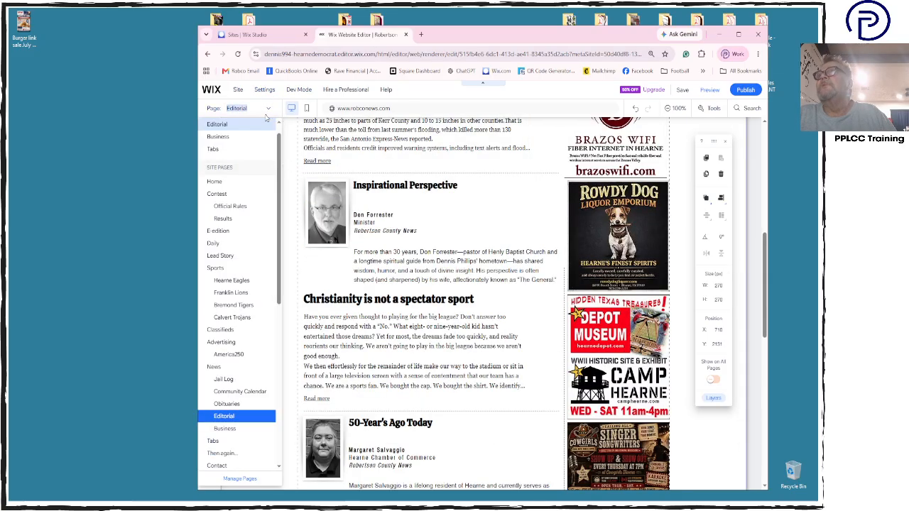
click(241, 417)
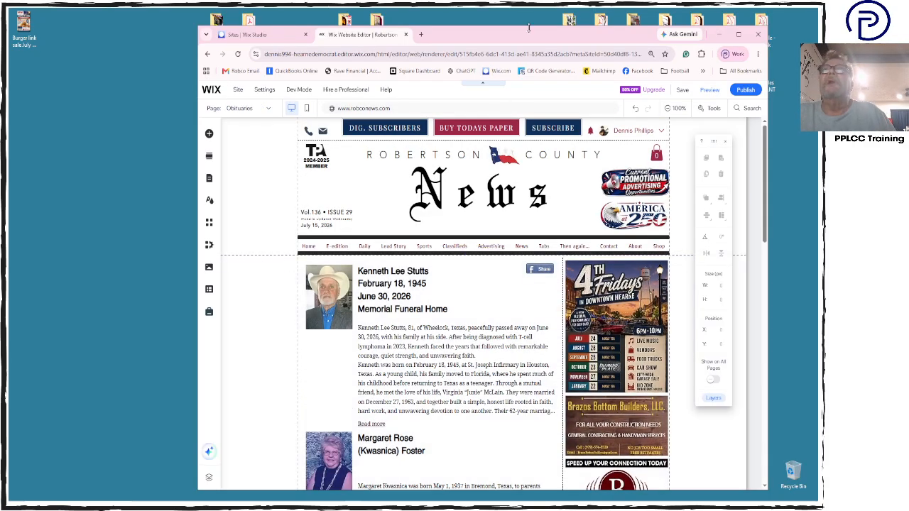
Open the RCN072226a InDesign document from the RCN072226a Folder inside RCN 072226 - Issue 30, then return to the website editor.
drag(529, 44, 483, 301)
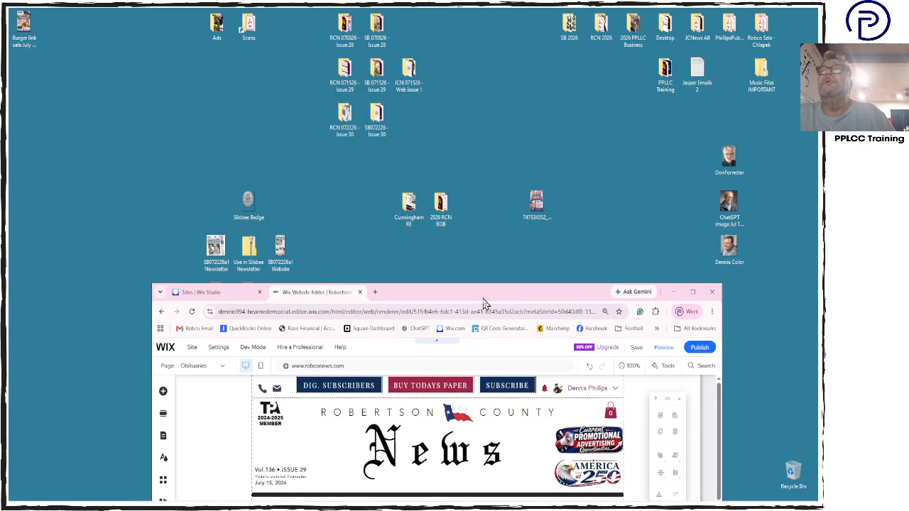
double_click(344, 115)
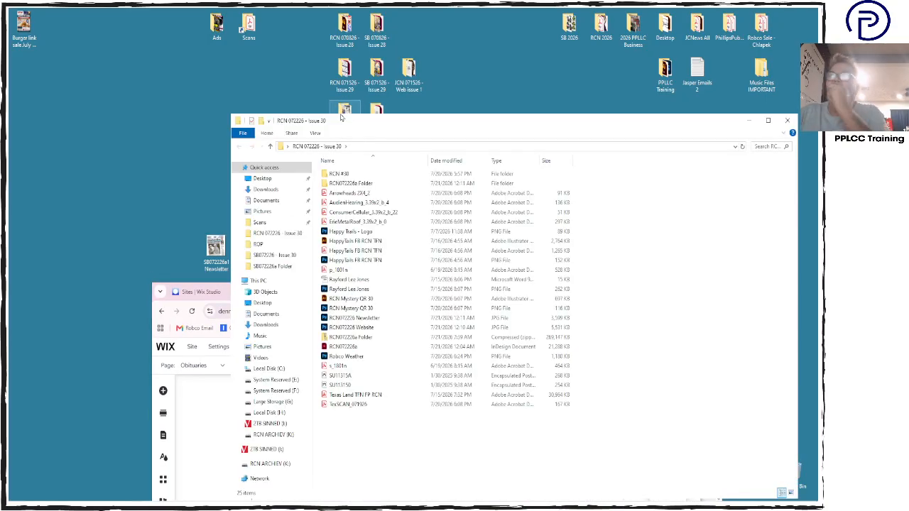
double_click(333, 183)
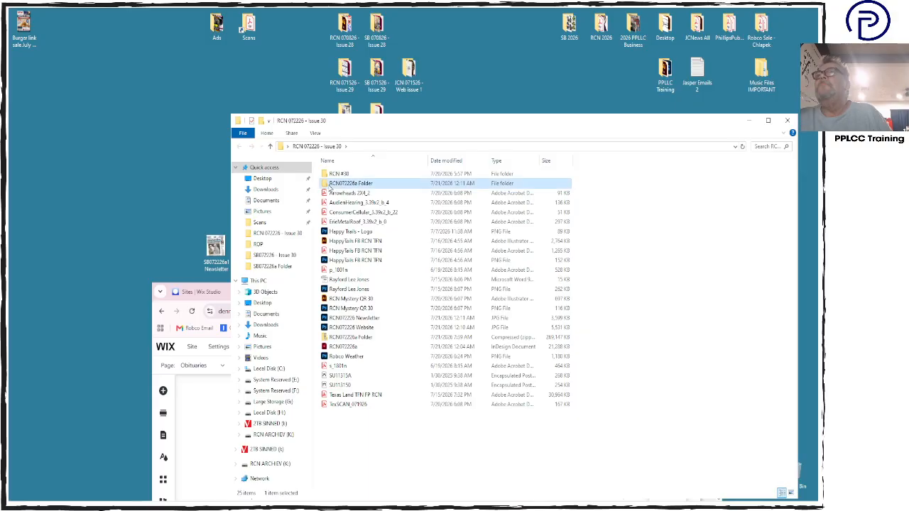
click(339, 202)
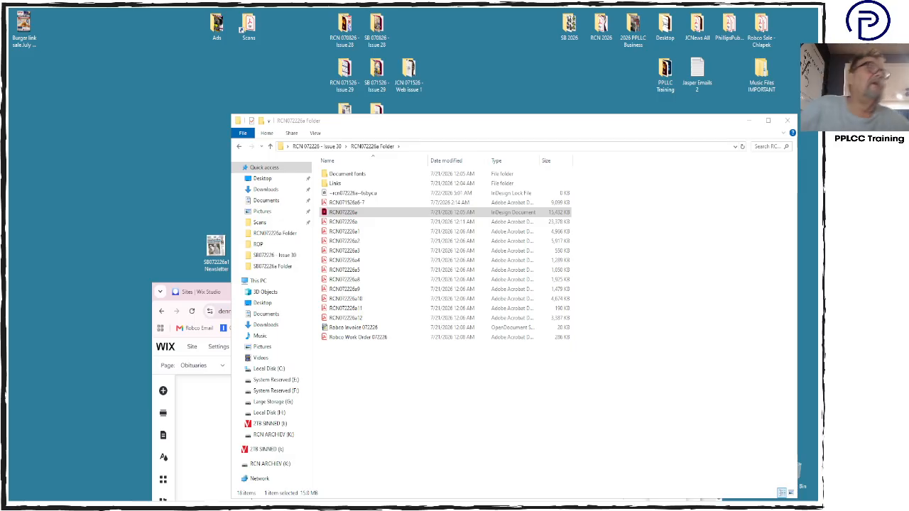
click(784, 120)
drag(571, 292, 565, 36)
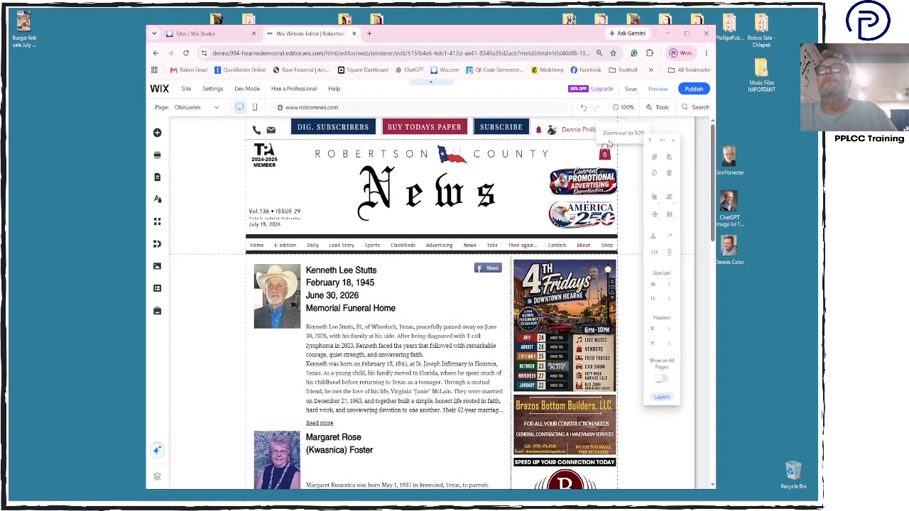
Update the site header to ISSUE 30 and July 22, 2026, and publish the site.
click(282, 221)
click(282, 221)
click(289, 210)
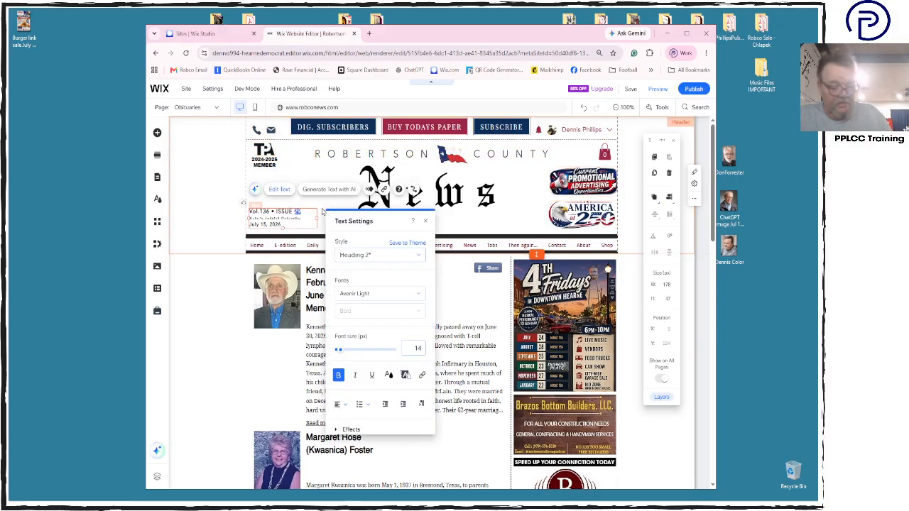
text(30)
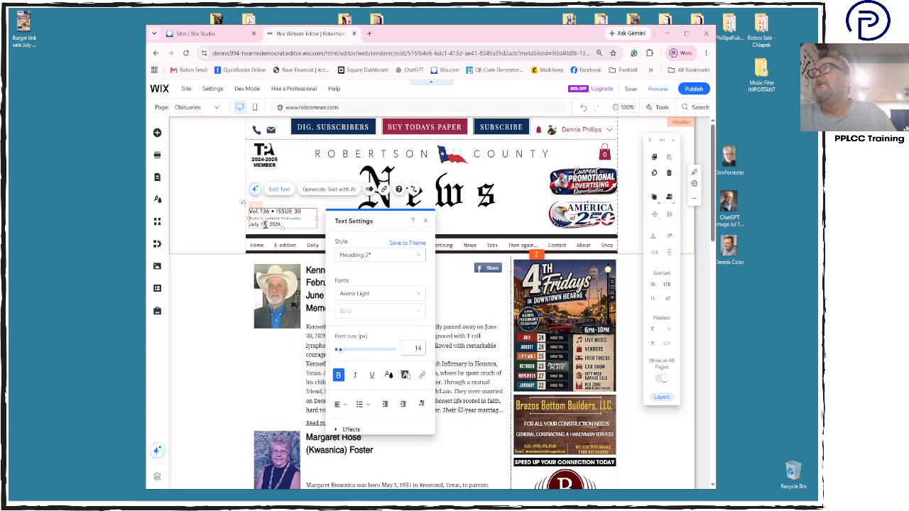
double_click(273, 224)
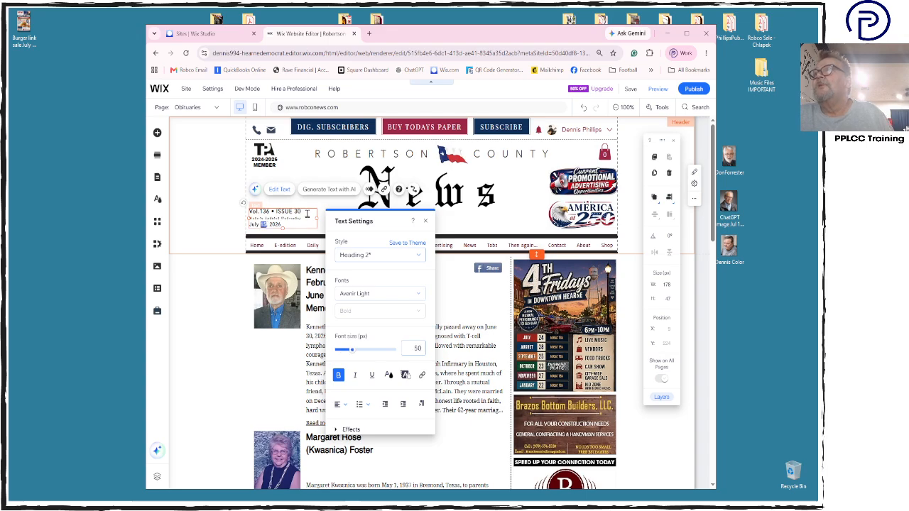
text(22)
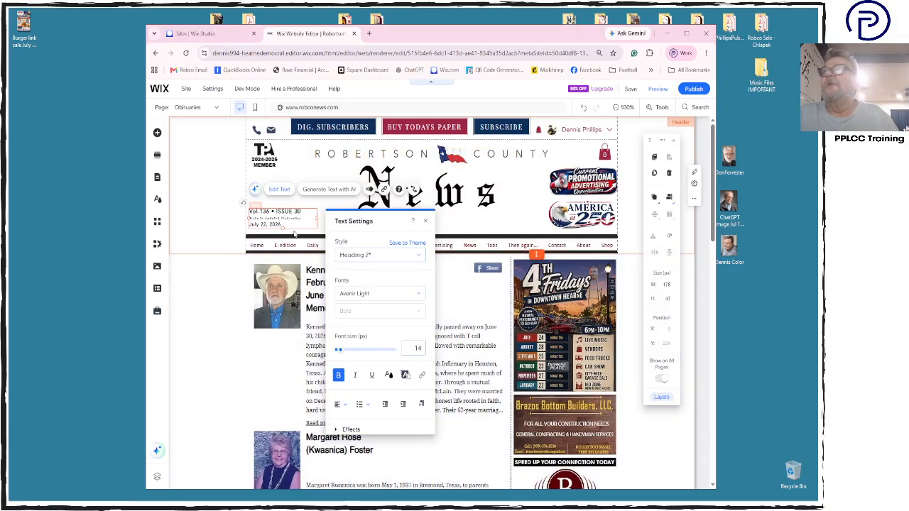
click(425, 221)
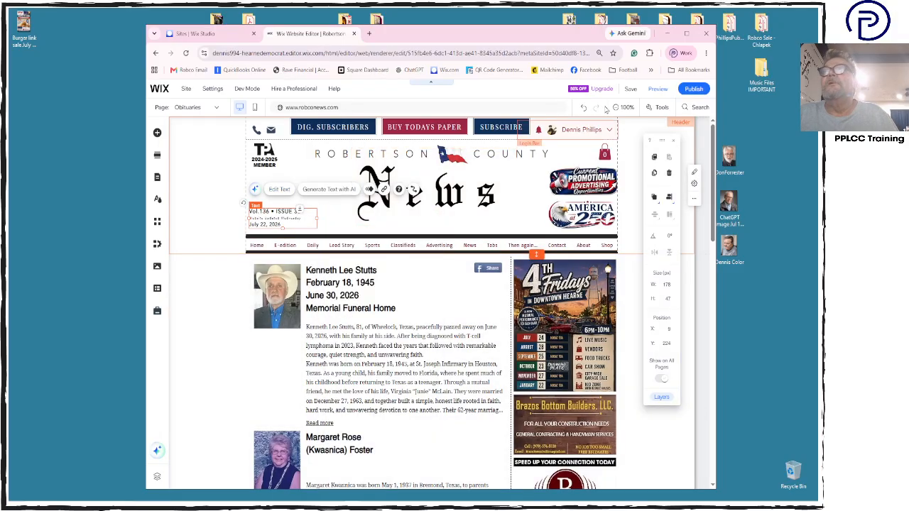
click(693, 88)
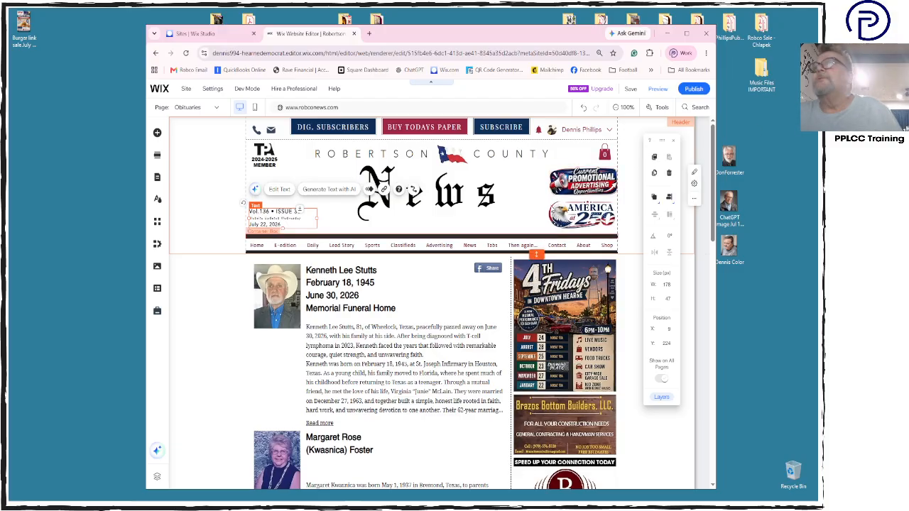
Switch to the Community Calendar page and review its July event listings and the calendar submission form.
click(219, 110)
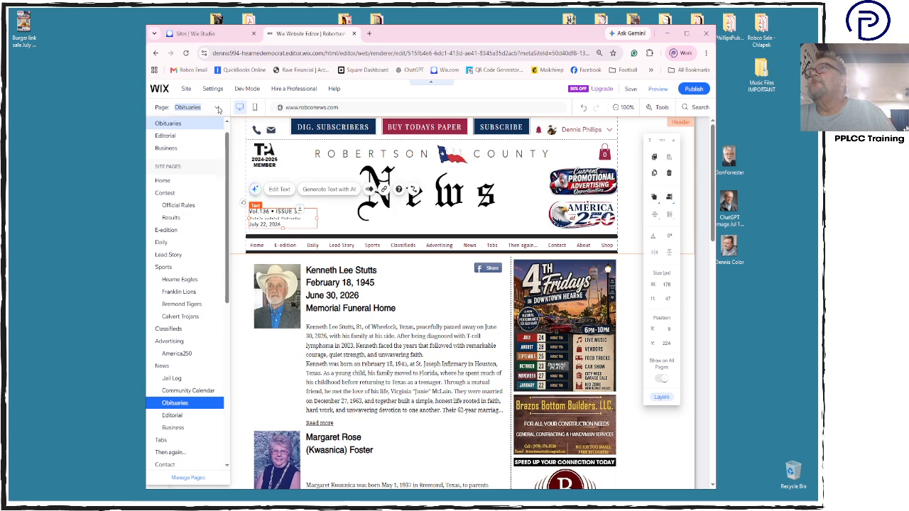
scroll(629, 360, down, 15)
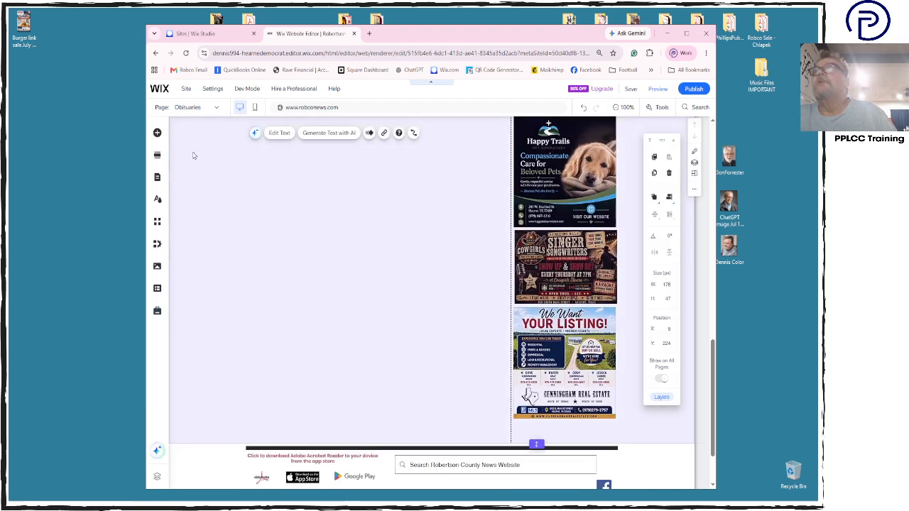
click(215, 109)
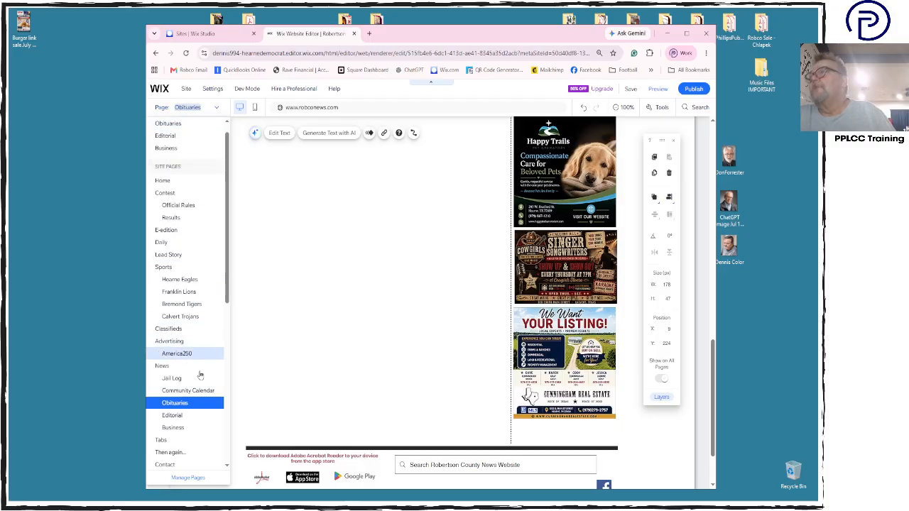
click(257, 375)
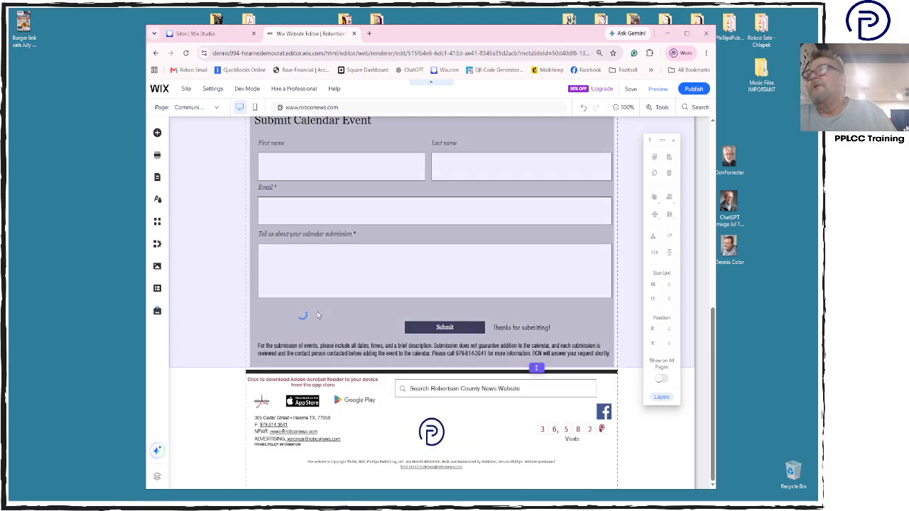
click(318, 315)
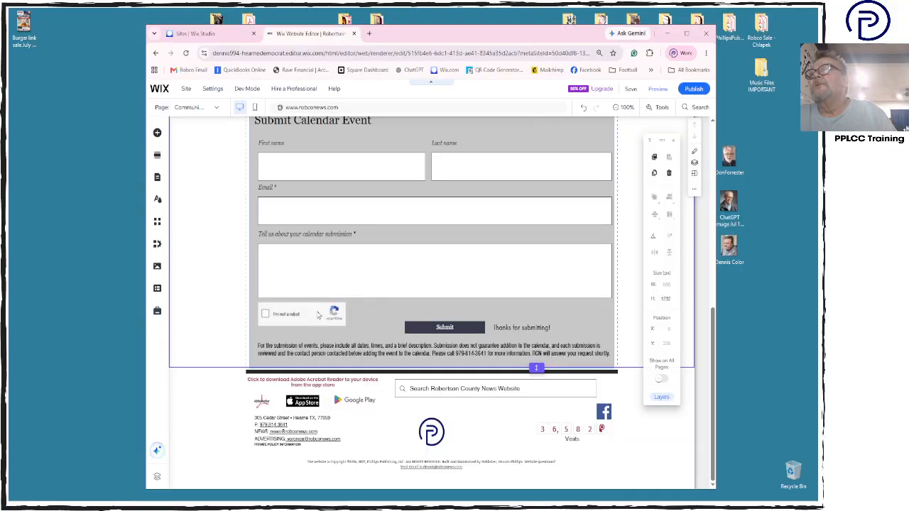
click(317, 313)
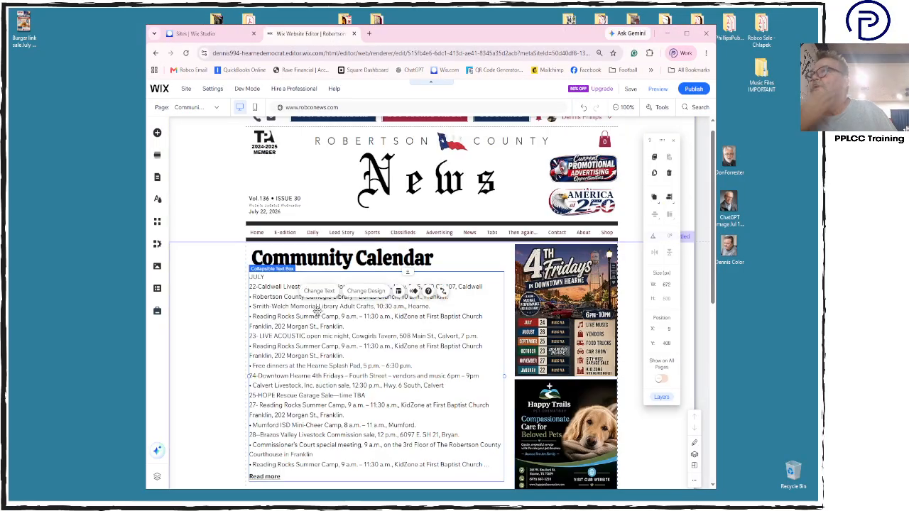
scroll(317, 311, down, 1)
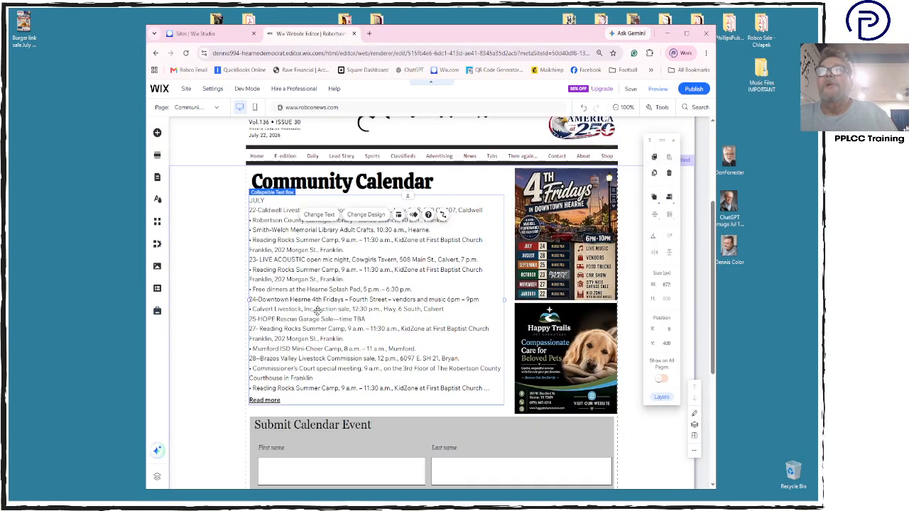
scroll(317, 312, down, 3)
scroll(317, 312, down, 2)
scroll(317, 313, up, 5)
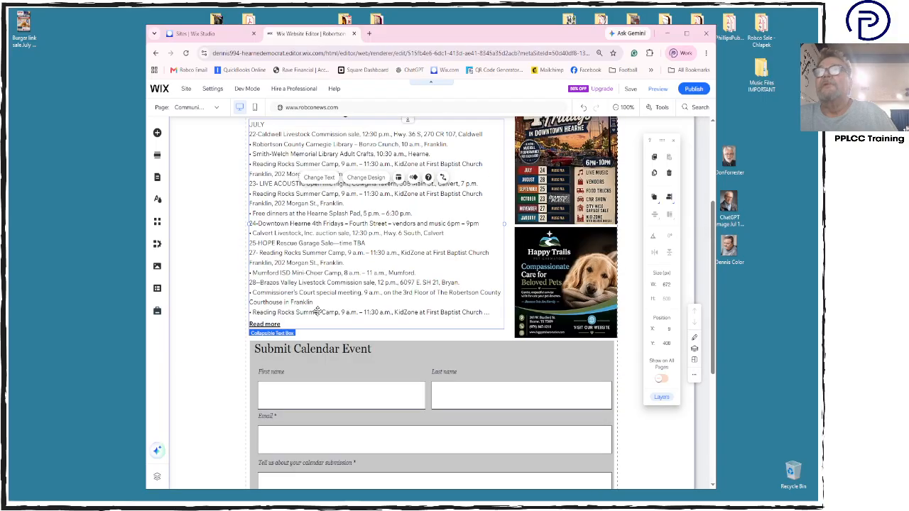
Switch to the Jail Log page and review the arrest report and the Sex Offender Status section.
click(218, 108)
click(192, 380)
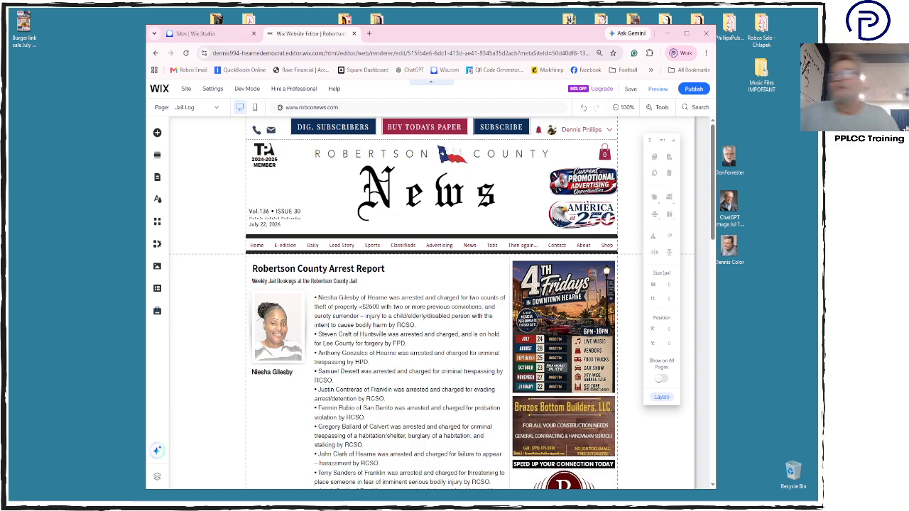
scroll(365, 394, down, 7)
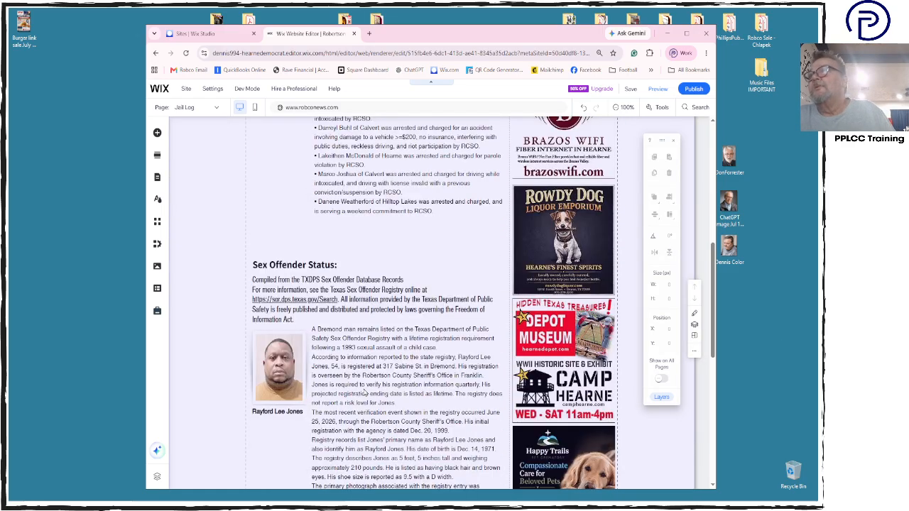
click(276, 269)
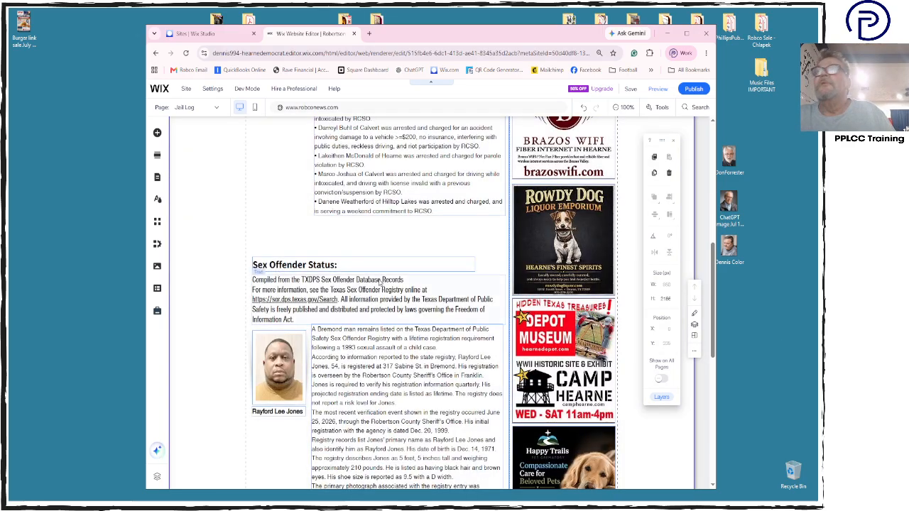
scroll(381, 282, down, 3)
scroll(381, 282, up, 10)
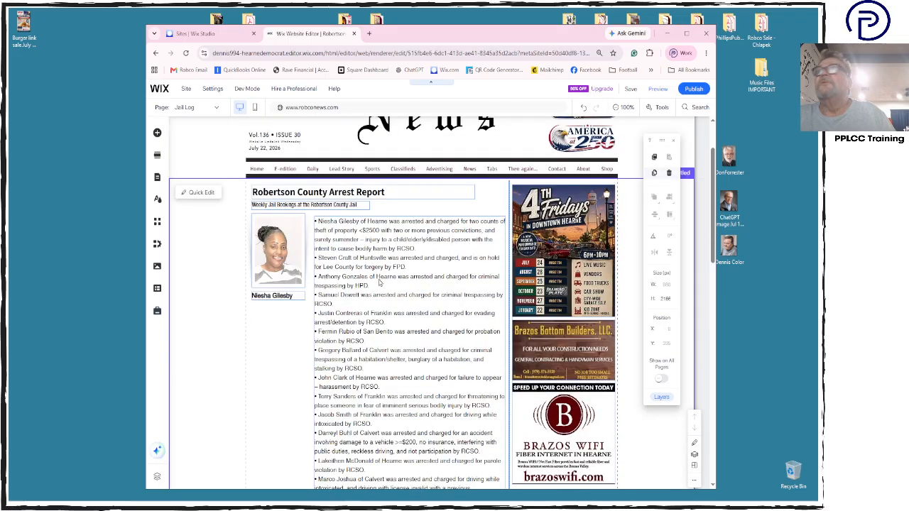
scroll(380, 282, down, 2)
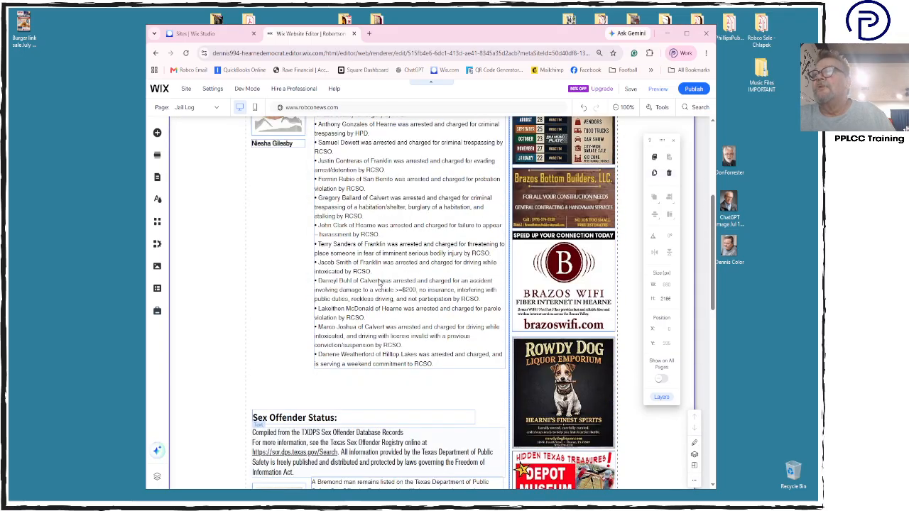
scroll(380, 282, down, 2)
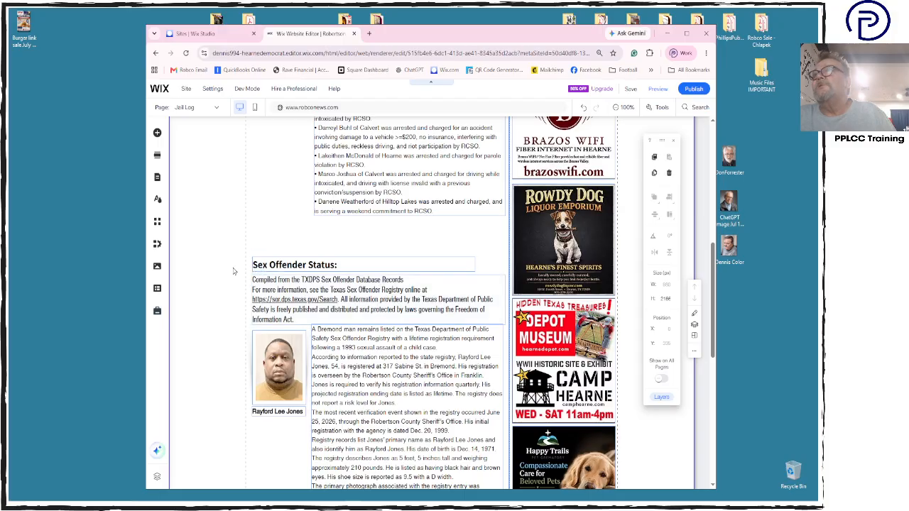
Move the Sex Offender Status heading, intro, photo, caption and article together up closer to the arrest report.
drag(232, 266, 389, 368)
right_click(389, 369)
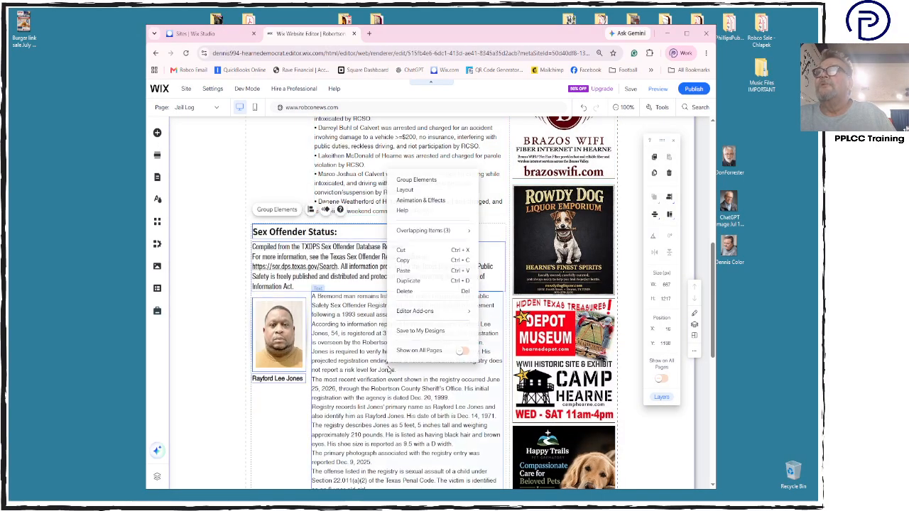
click(231, 323)
Shorten the vertical divider line between the Jail Log text and the ads to a height of 2082 px.
scroll(231, 323, down, 5)
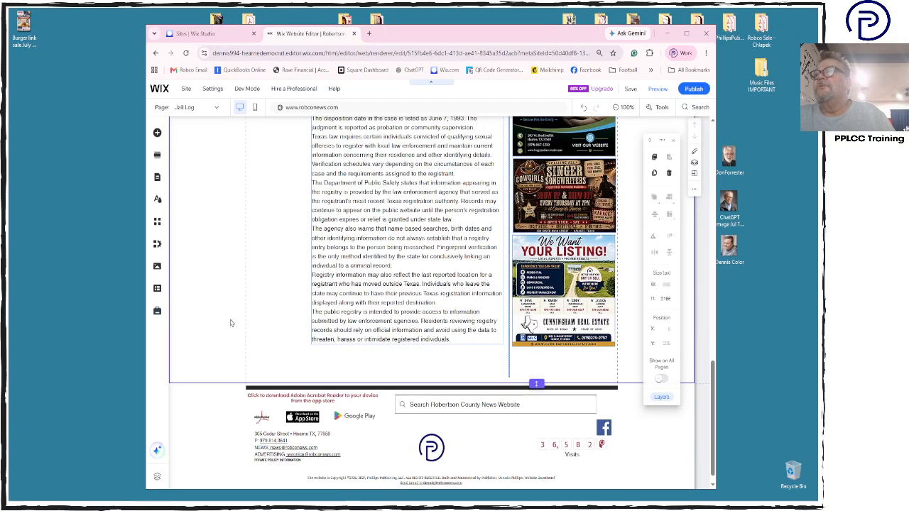
click(511, 378)
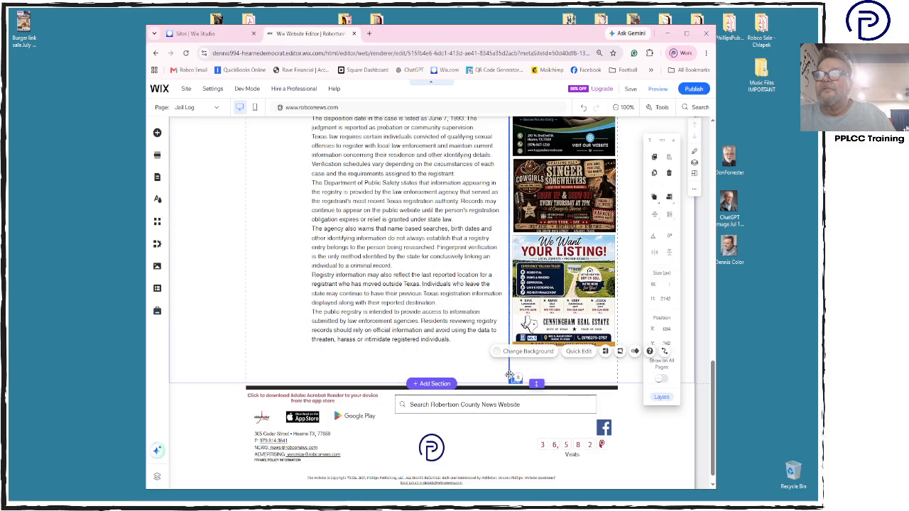
click(510, 377)
drag(518, 377, 519, 353)
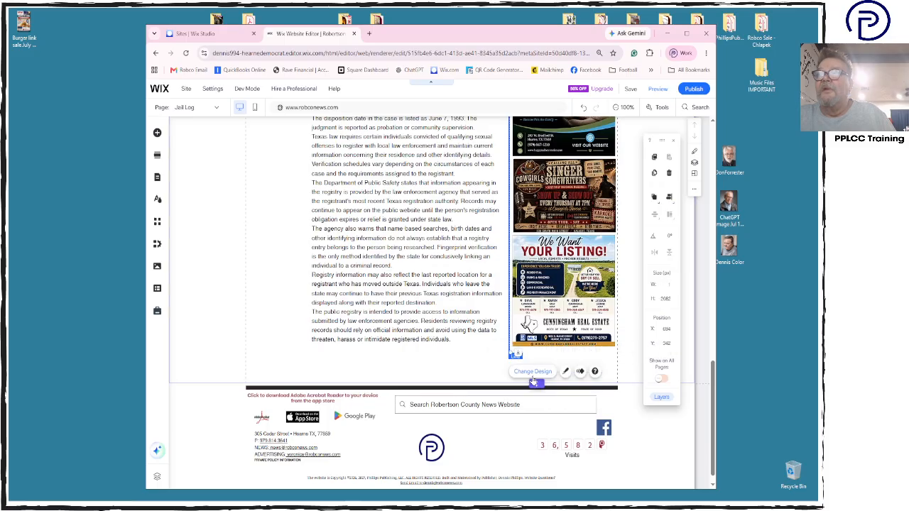
Remove the extra empty space at the end of the Jail Log section and switch to the News page.
double_click(538, 384)
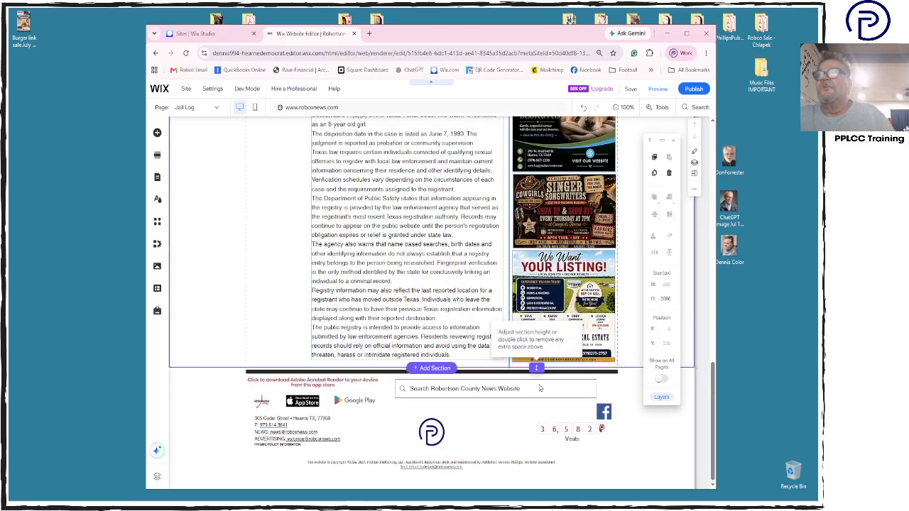
scroll(540, 388, up, 15)
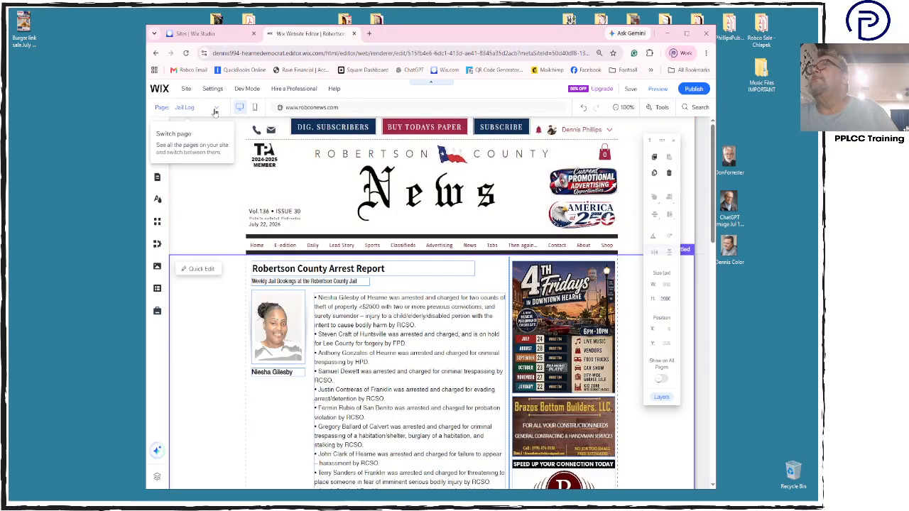
click(186, 107)
click(192, 371)
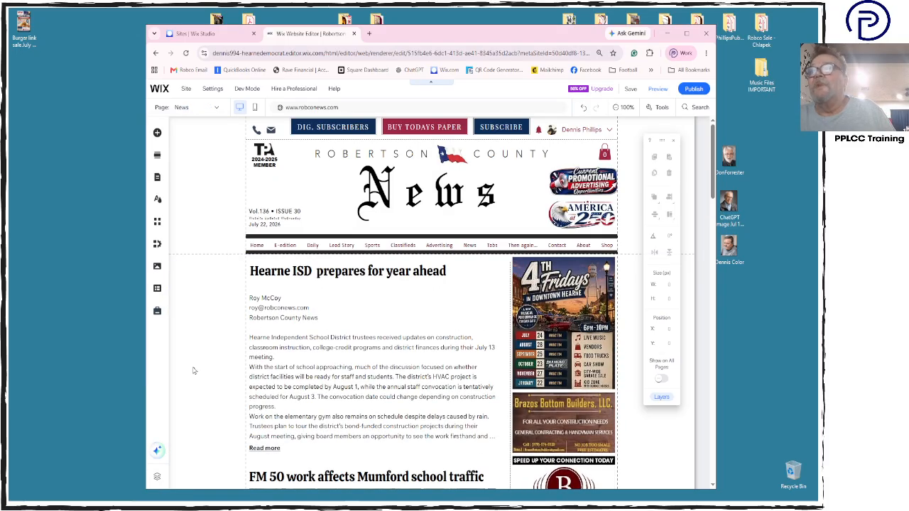
Move the Hearne ISD article text up under its headline, and the FM 50 headline and campus map up beneath that article.
click(309, 362)
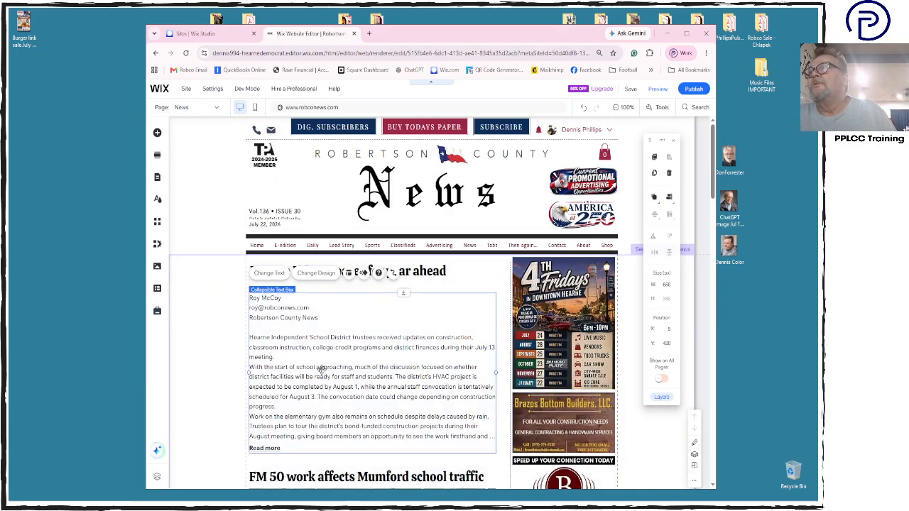
right_click(321, 360)
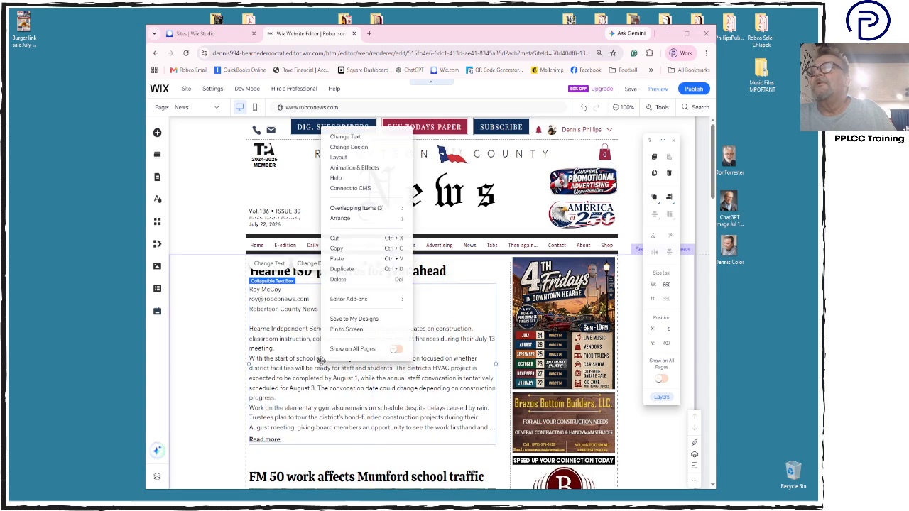
click(236, 349)
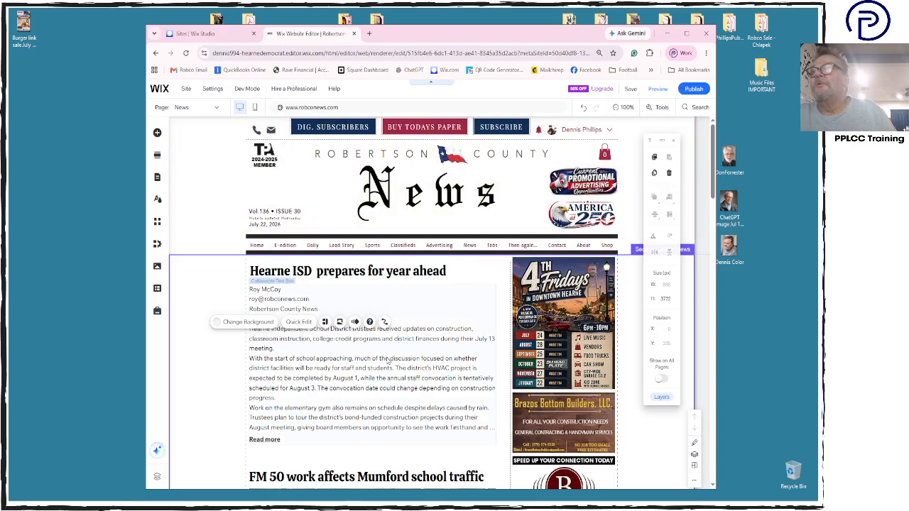
scroll(277, 339, down, 3)
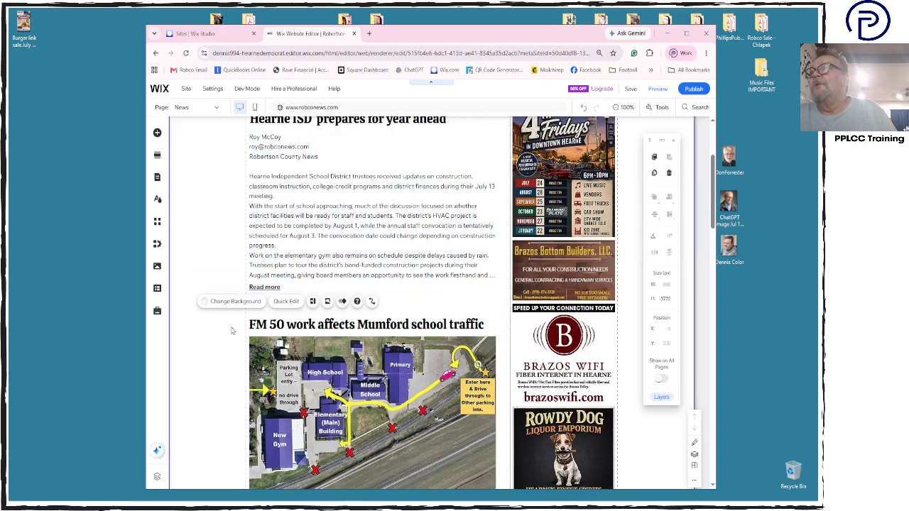
drag(389, 414, 391, 396)
scroll(369, 341, down, 2)
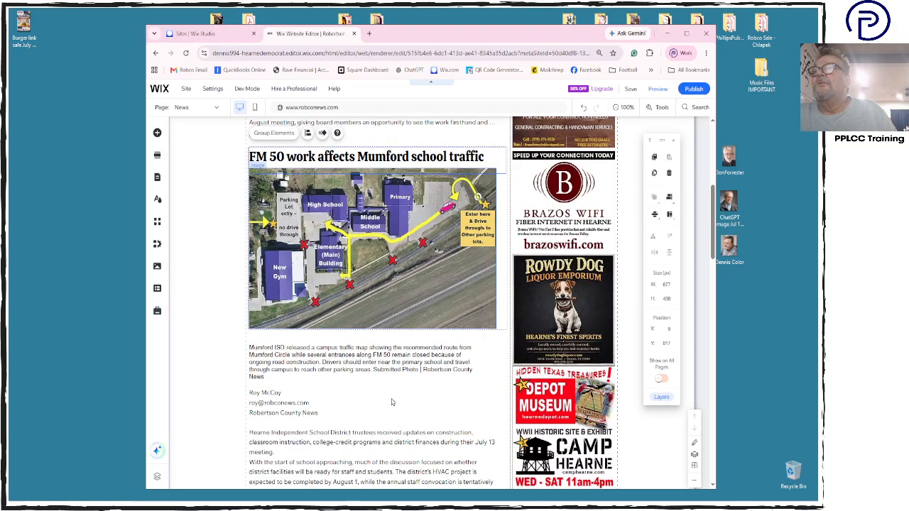
Move the campus map caption up directly below the map and the FM 50 article text up beneath the caption.
click(344, 355)
drag(344, 355, 344, 343)
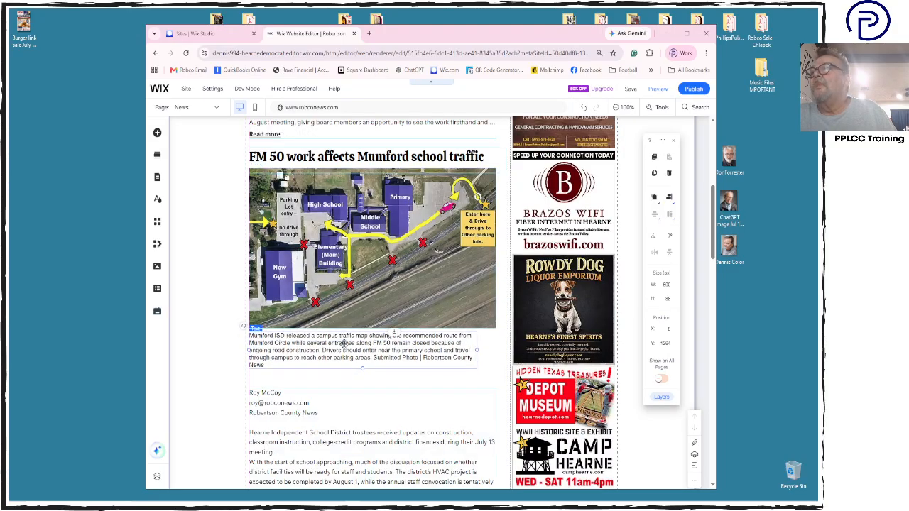
scroll(344, 343, down, 1)
click(351, 371)
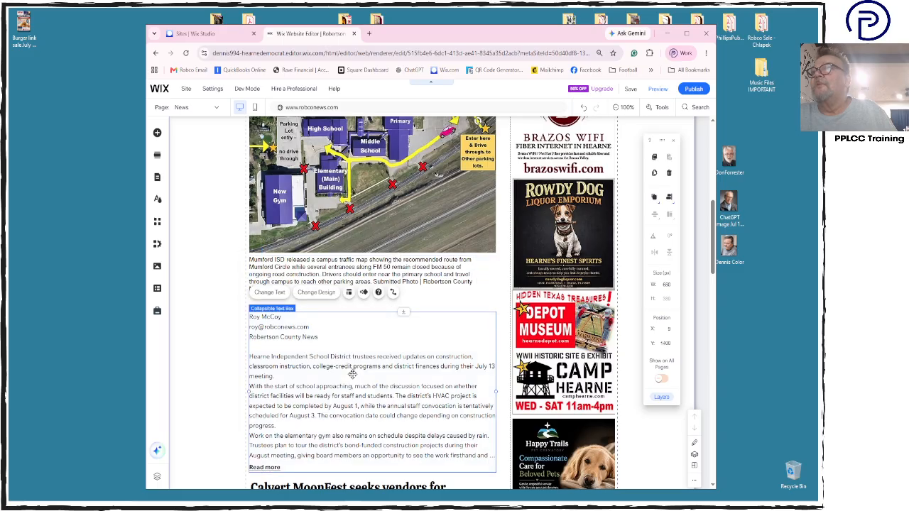
drag(352, 369, 352, 367)
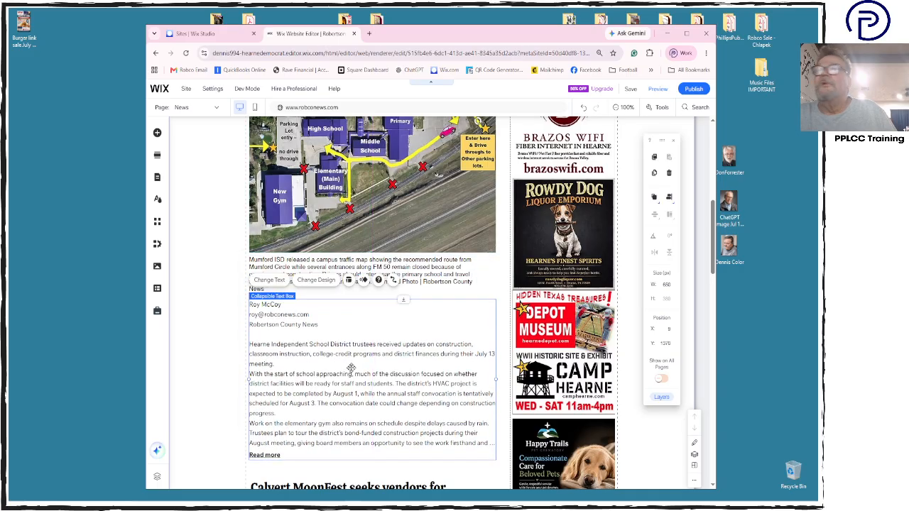
scroll(351, 368, down, 3)
Delete the Calvert MoonFest headline, photo and article text from the News page.
click(316, 278)
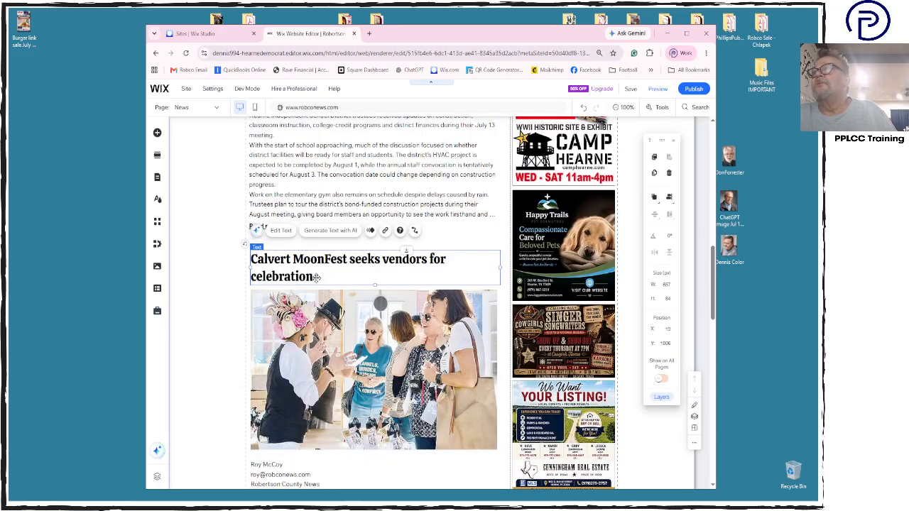
scroll(381, 352, down, 2)
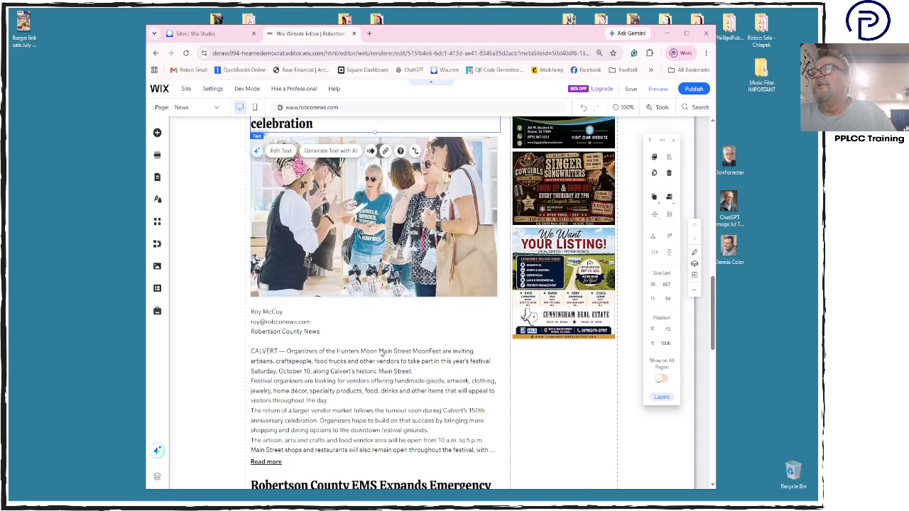
scroll(380, 227, up, 1)
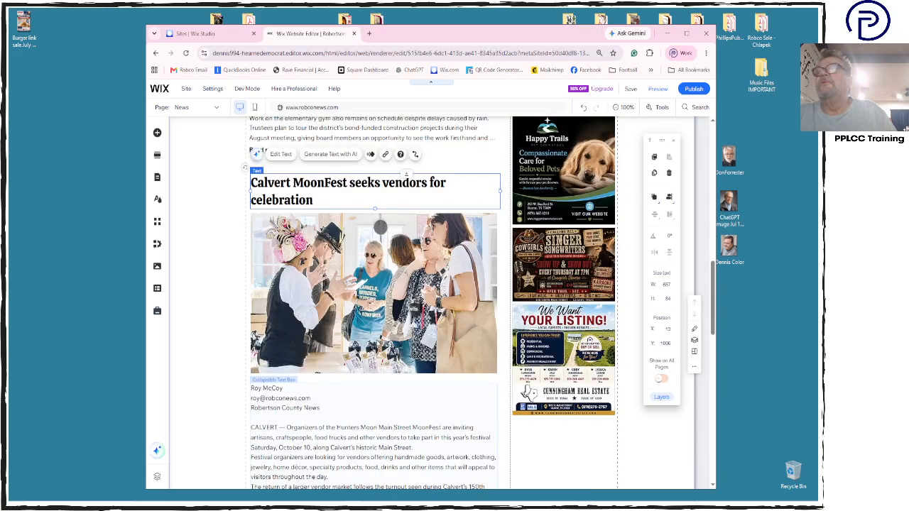
key(Delete)
click(380, 235)
key(Delete)
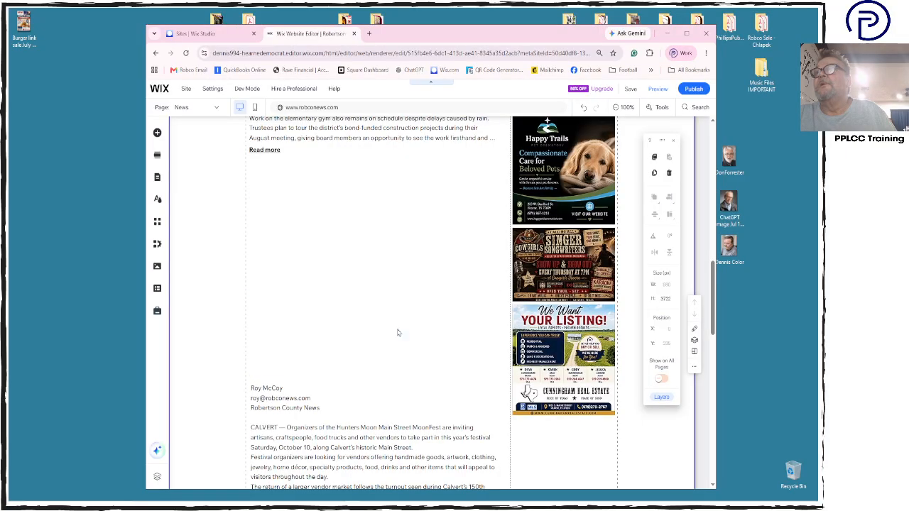
click(388, 424)
key(Delete)
Move the EMS donated squad vehicle headline, photo and article together up directly below the FM 50 article.
scroll(388, 425, down, 3)
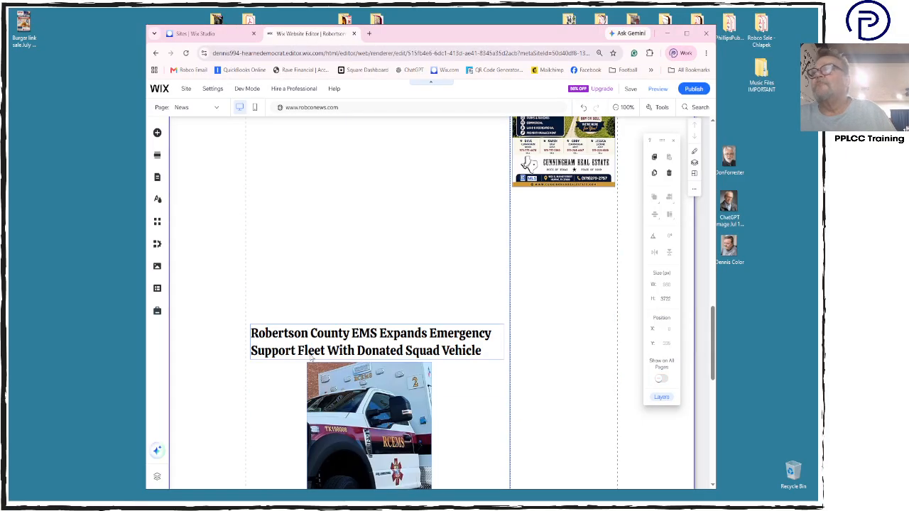
scroll(217, 335, down, 2)
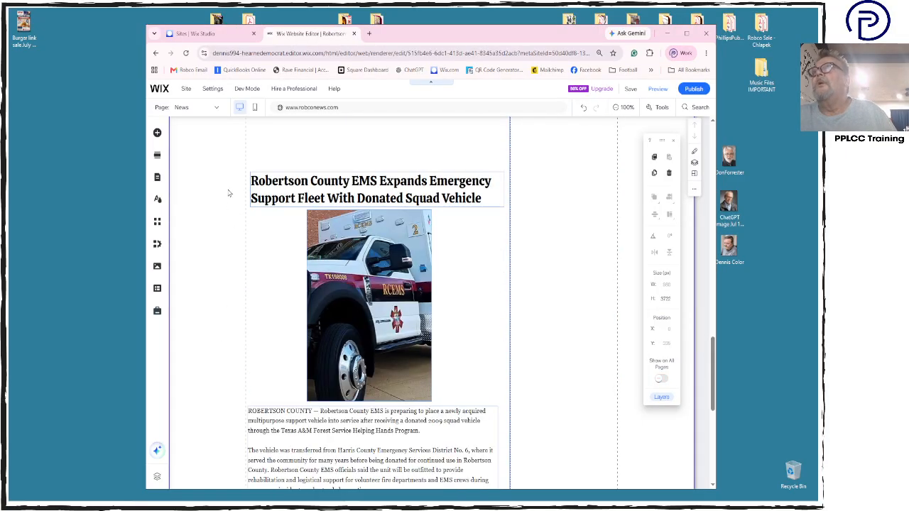
drag(228, 192, 438, 390)
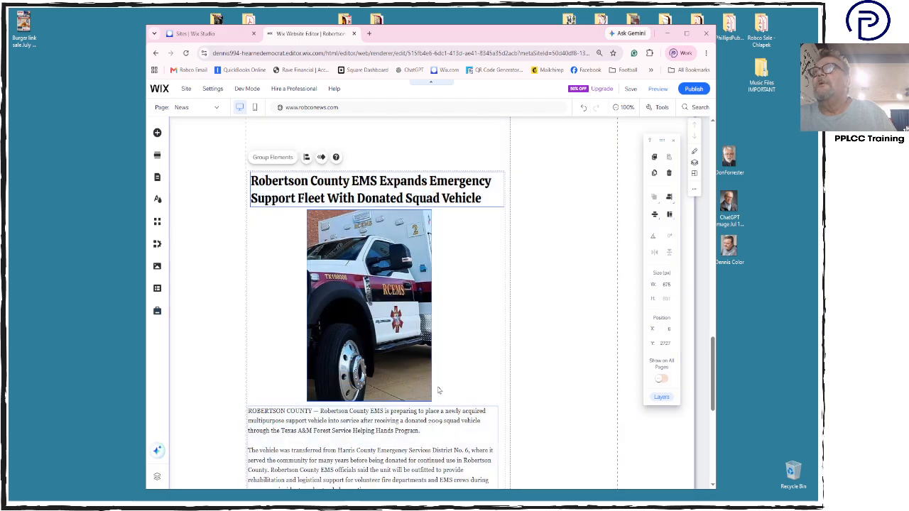
scroll(438, 389, up, 3)
drag(434, 427, 445, 186)
scroll(445, 185, up, 2)
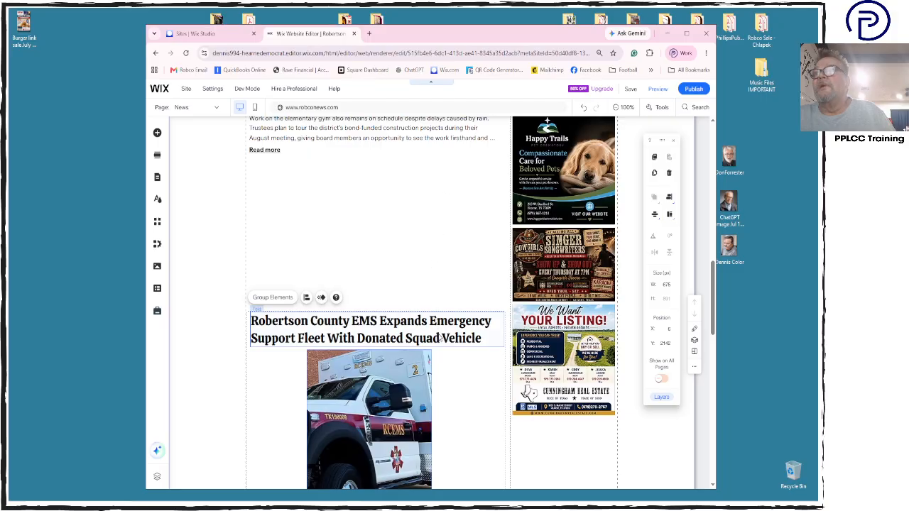
drag(440, 337, 434, 185)
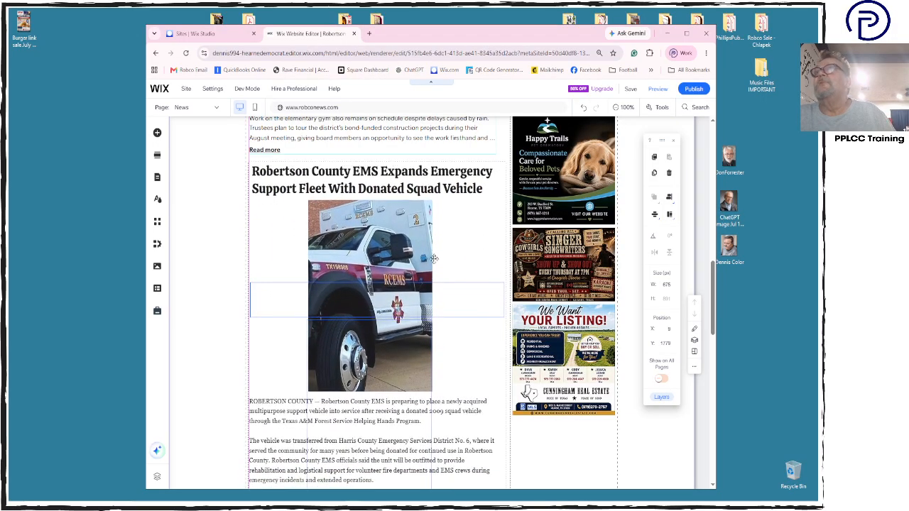
Move the EMS Blood Drive headline and article together up directly below the squad vehicle story.
scroll(429, 308, down, 10)
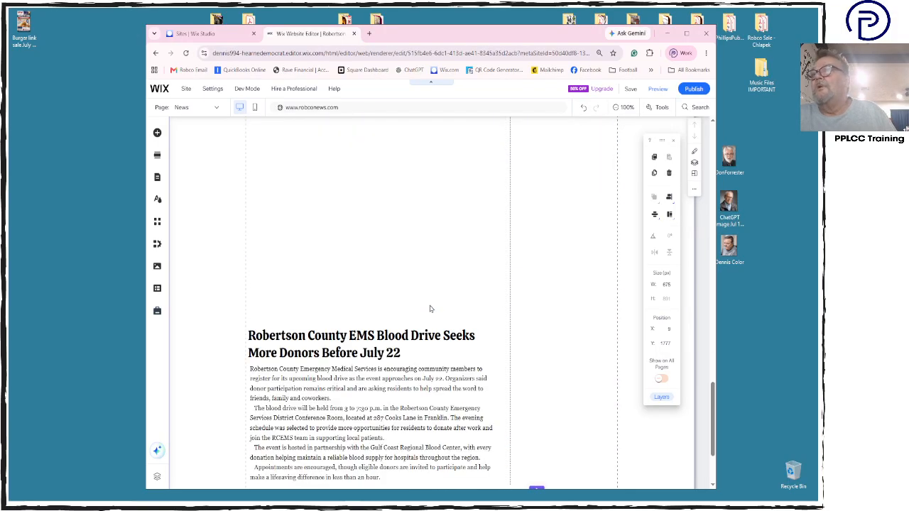
drag(221, 349, 443, 202)
scroll(443, 203, up, 3)
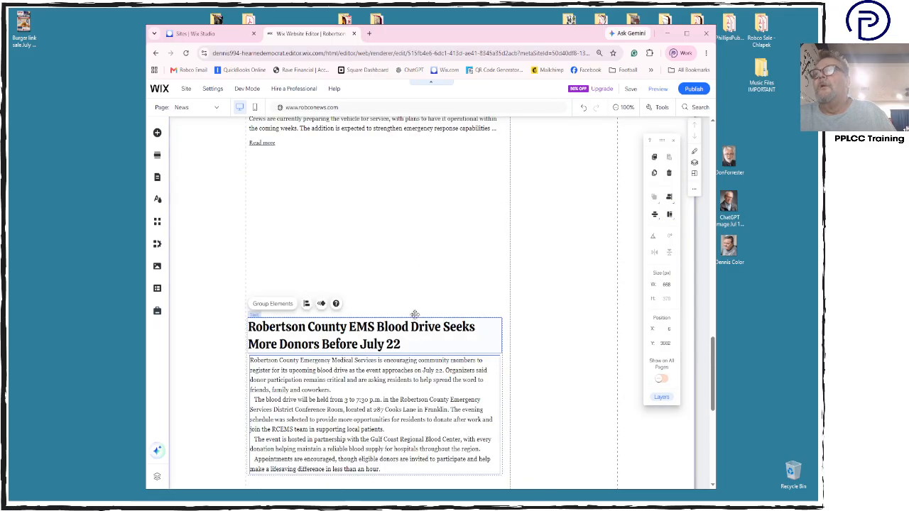
drag(414, 314, 417, 179)
Shorten the vertical divider line to end beside the Blood Drive article and remove the empty section space above the footer.
scroll(426, 295, down, 5)
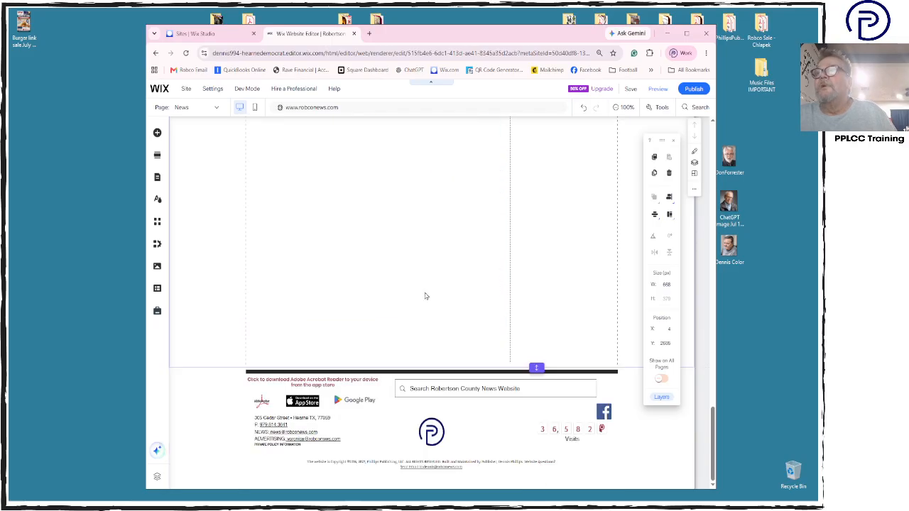
click(510, 351)
click(510, 351)
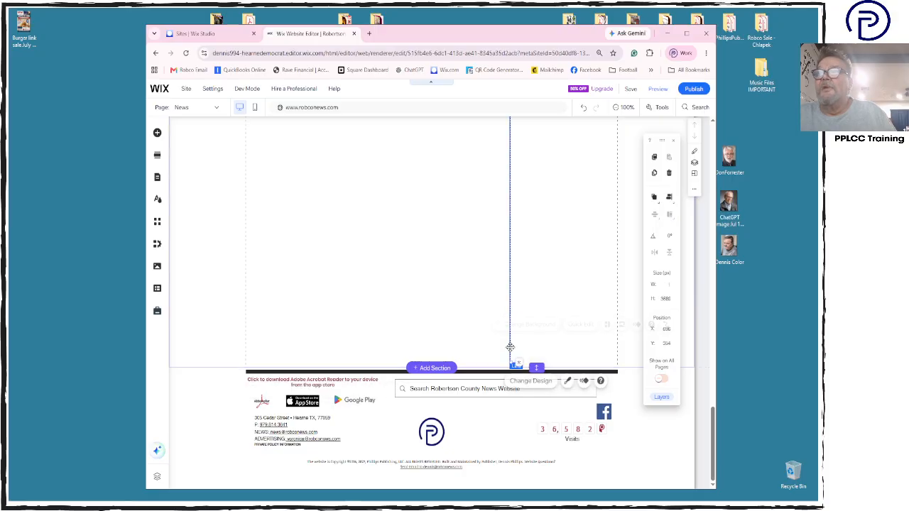
drag(510, 344, 539, 142)
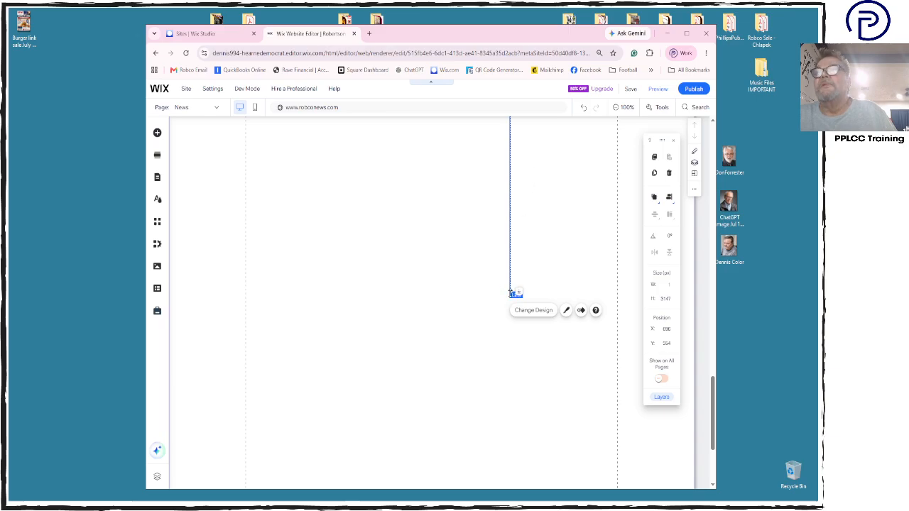
drag(525, 160, 525, 138)
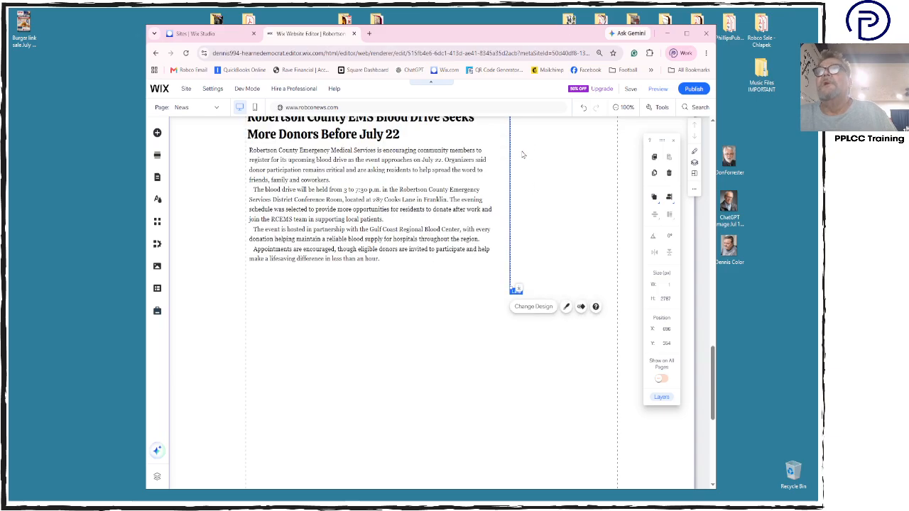
drag(511, 278, 511, 267)
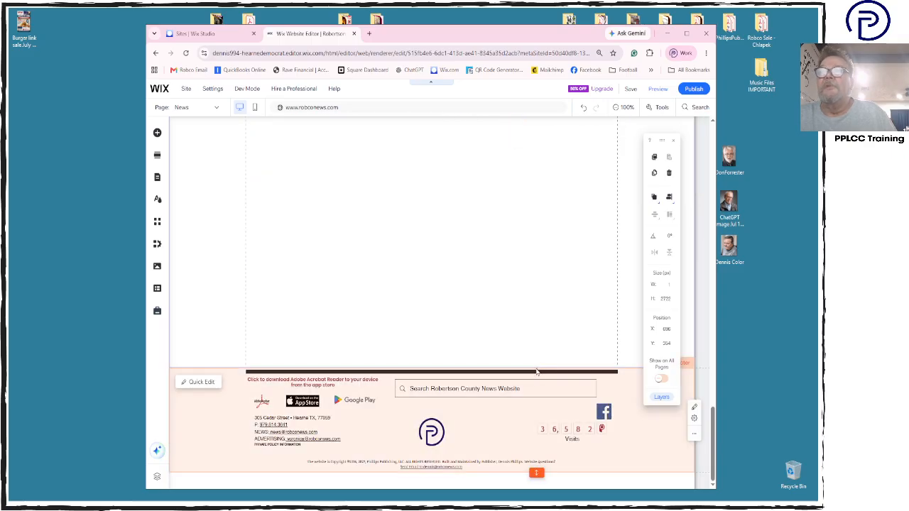
scroll(535, 368, up, 10)
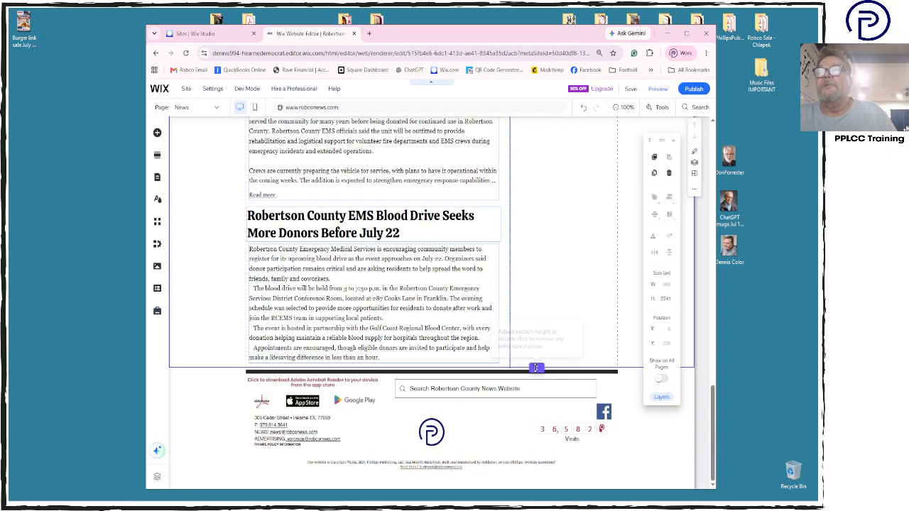
Group the FM 50 headline, campus map, caption and article text, and park the group aside over the ad column.
scroll(537, 370, up, 10)
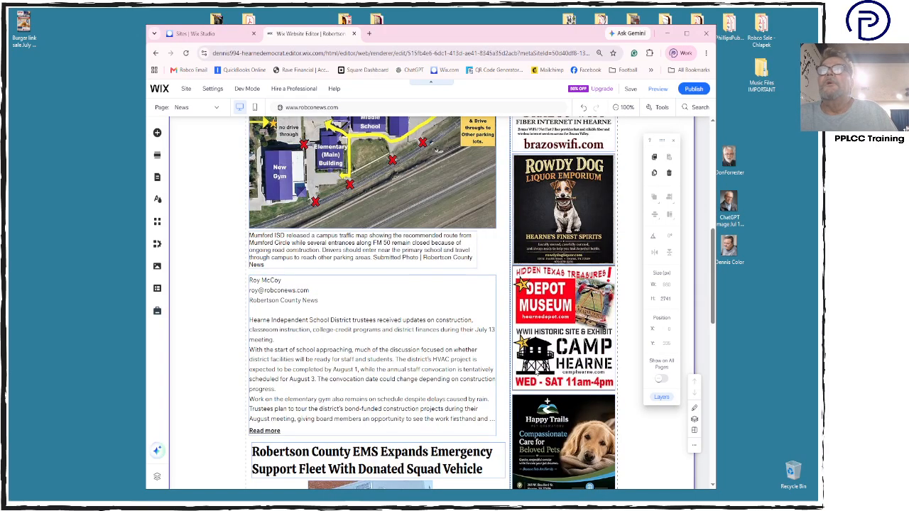
scroll(536, 372, up, 1)
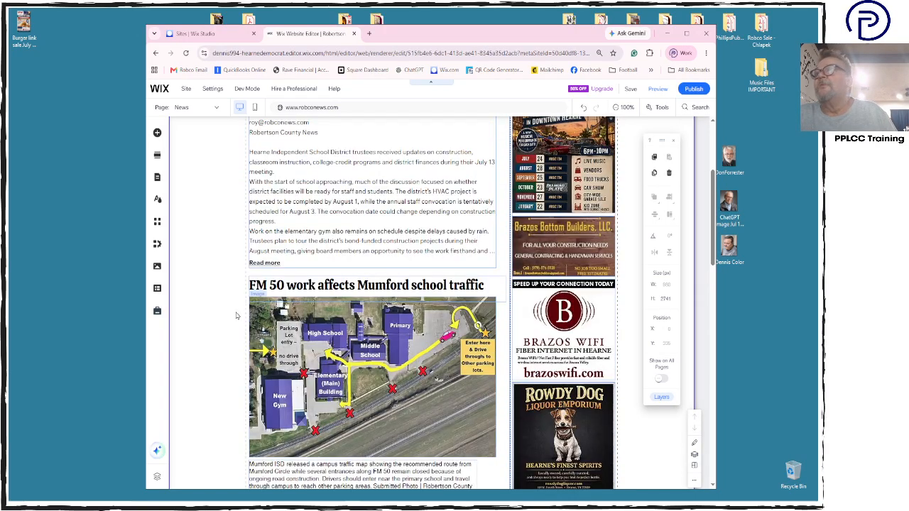
drag(230, 291, 373, 460)
scroll(362, 418, down, 1)
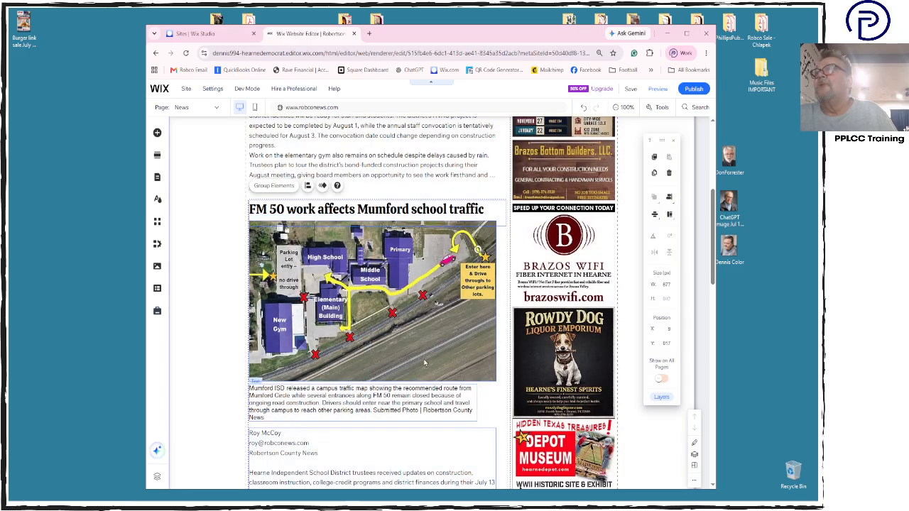
click(273, 185)
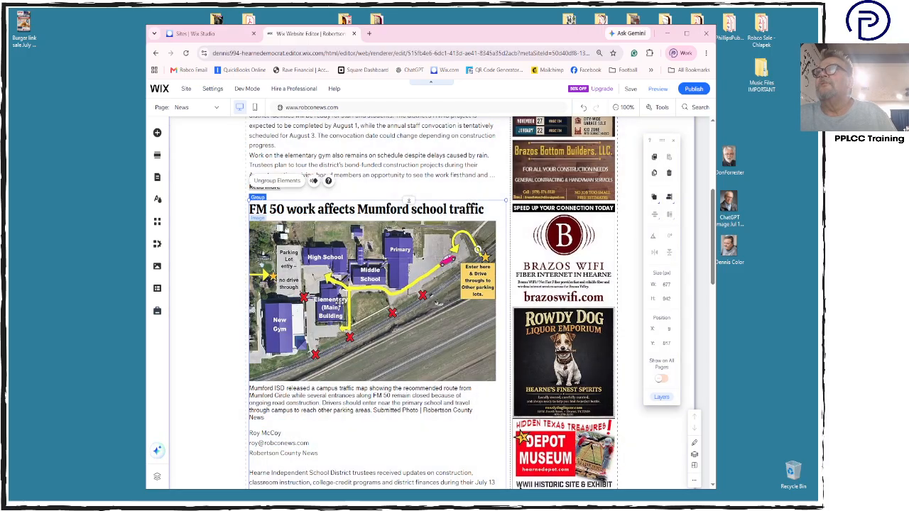
drag(376, 225, 643, 218)
Move the Hearne ISD headline and article together down to sit directly above the EMS donated squad vehicle story.
scroll(376, 280, up, 3)
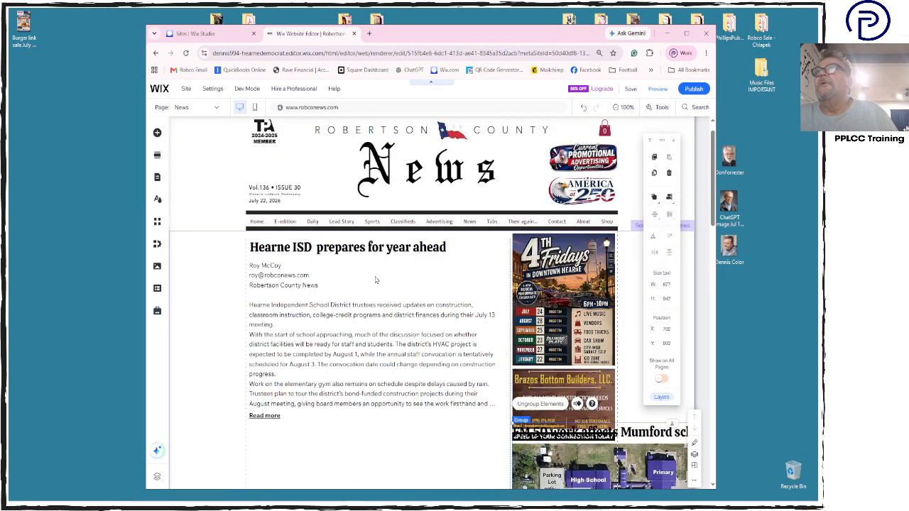
drag(357, 439, 288, 392)
scroll(291, 396, down, 3)
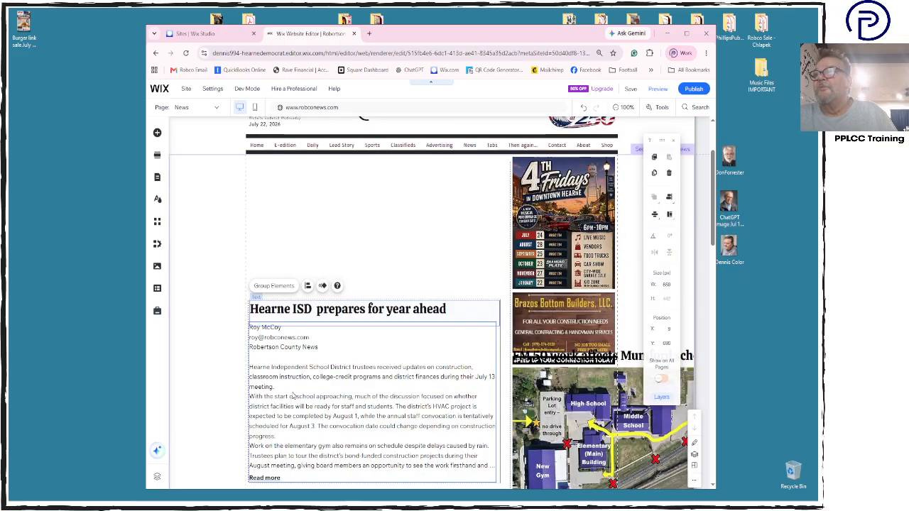
drag(319, 159, 321, 323)
scroll(322, 323, down, 3)
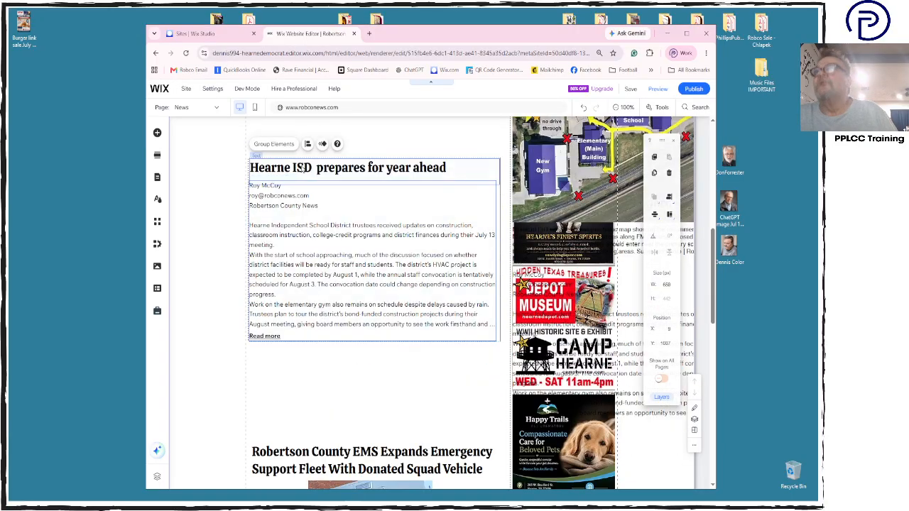
drag(302, 205, 313, 261)
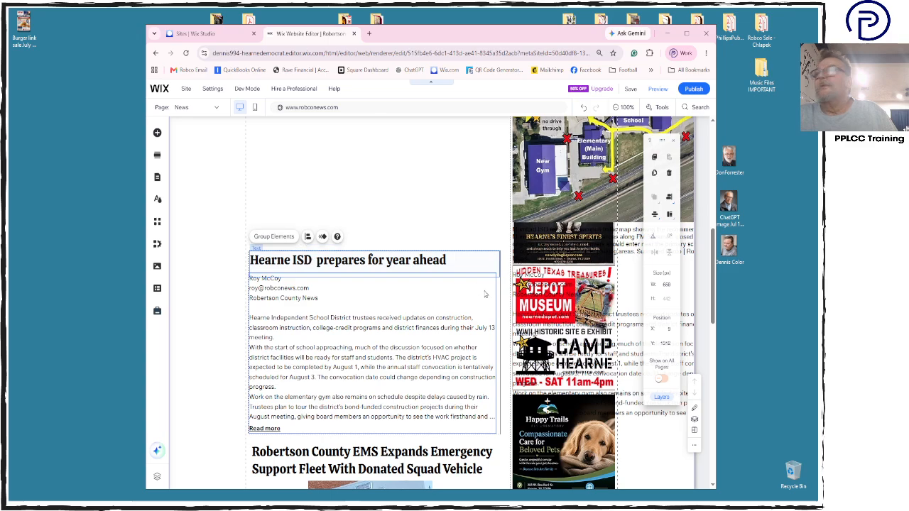
Move the parked FM 50 story group into the emptied article space at the top of the News page.
drag(629, 327, 357, 168)
scroll(366, 192, up, 4)
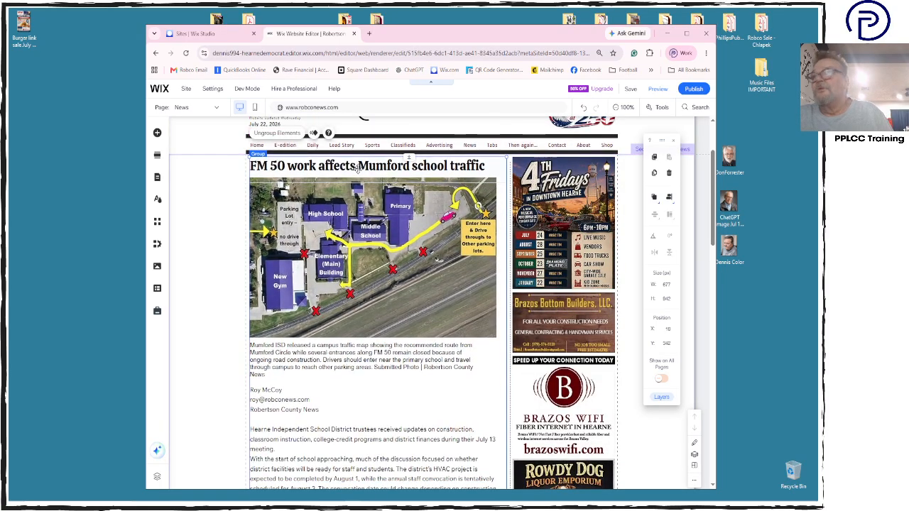
click(195, 228)
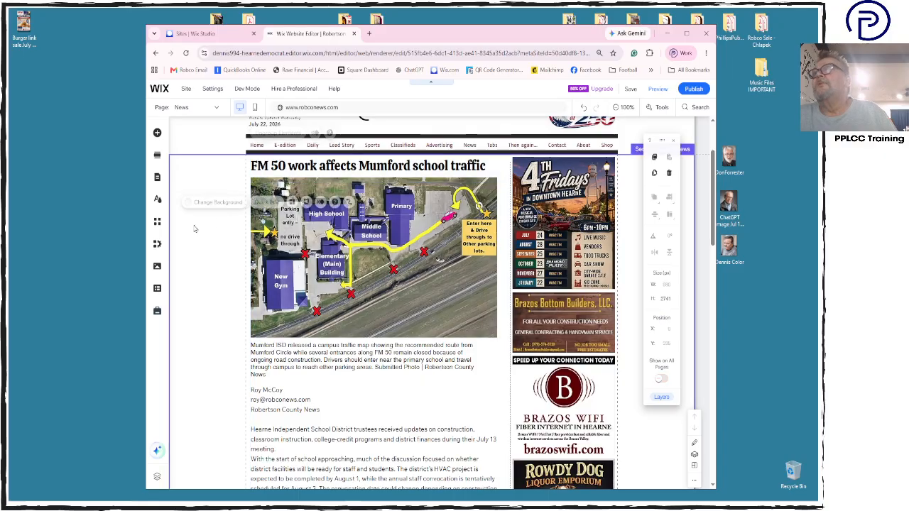
scroll(195, 229, down, 5)
scroll(213, 277, down, 3)
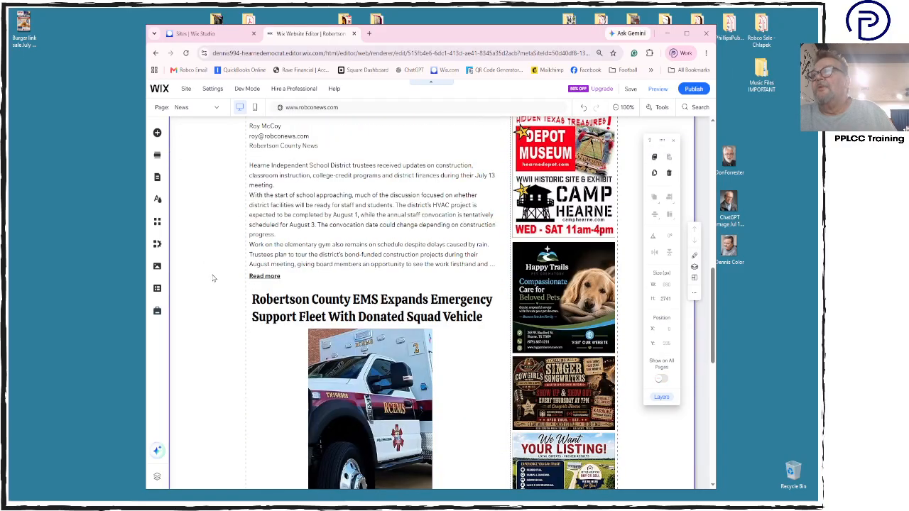
click(317, 155)
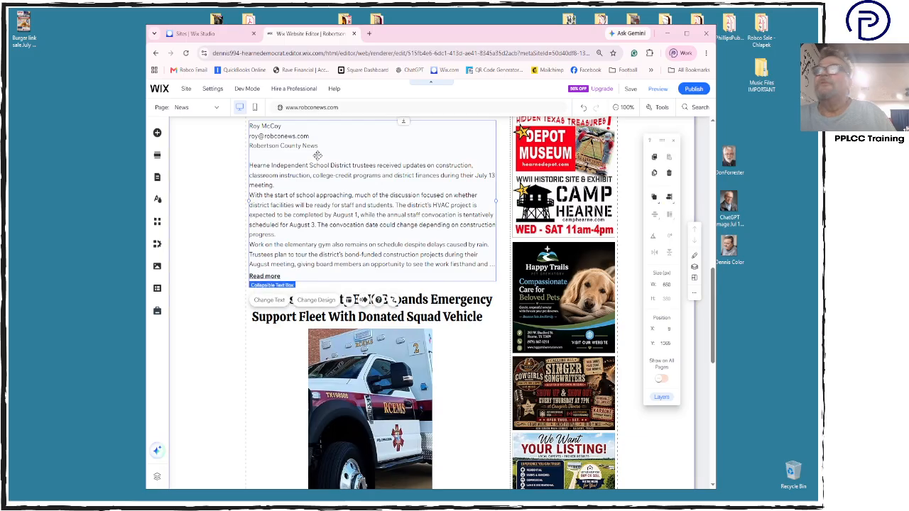
scroll(343, 348, down, 3)
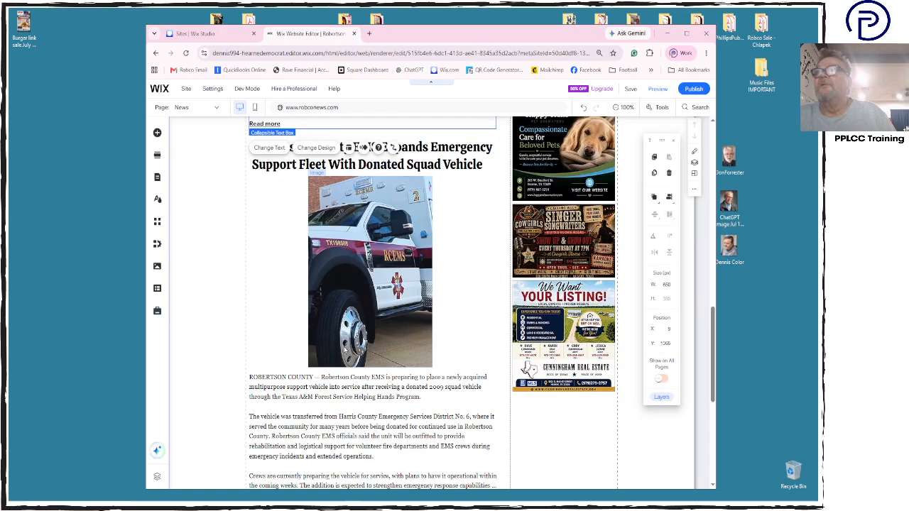
click(357, 257)
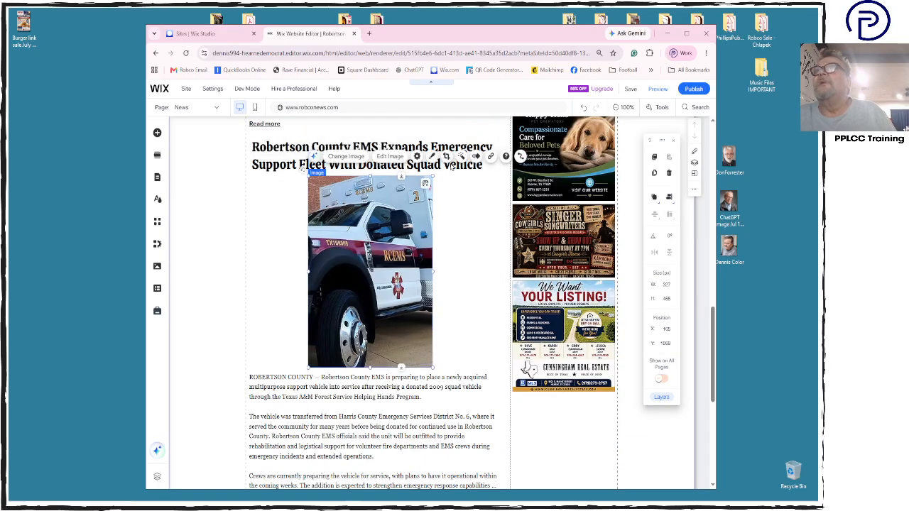
click(446, 157)
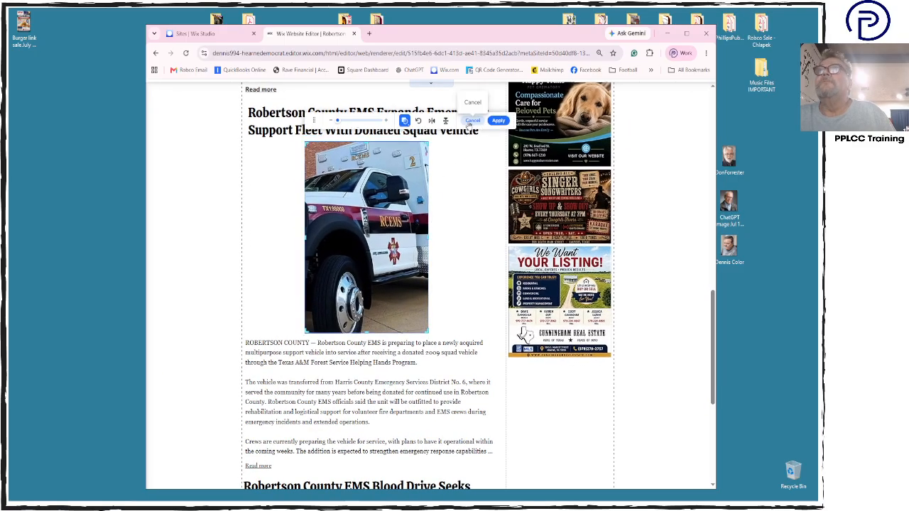
click(472, 121)
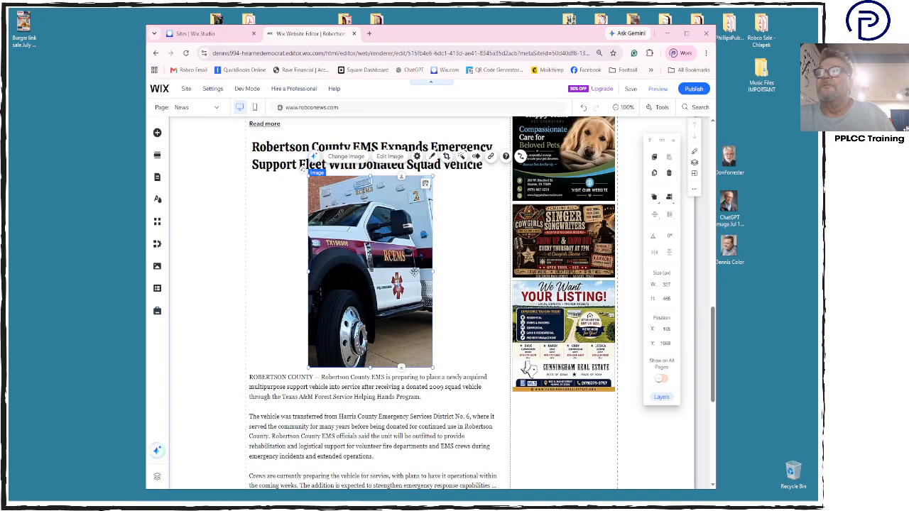
scroll(415, 276, up, 15)
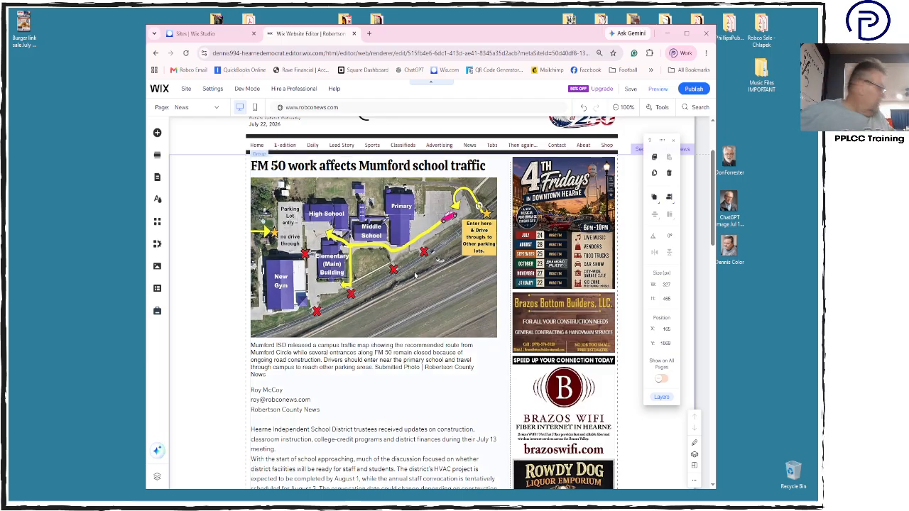
Open the Sports page and put the photo credit in the lead coaching story's caption on its own line.
click(217, 108)
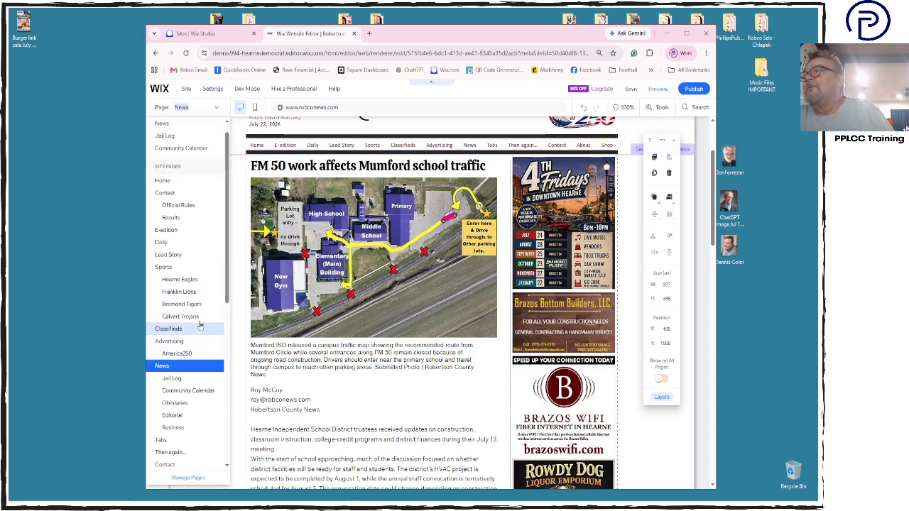
click(197, 269)
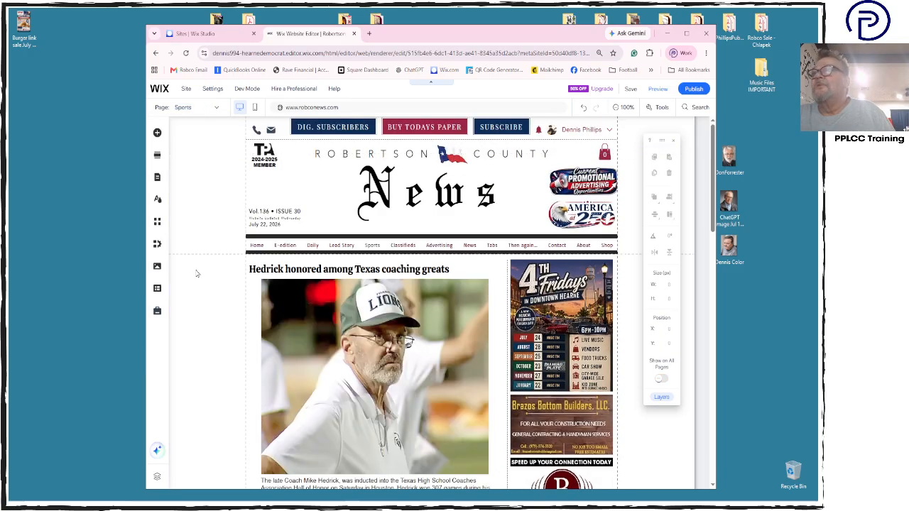
scroll(197, 273, down, 1)
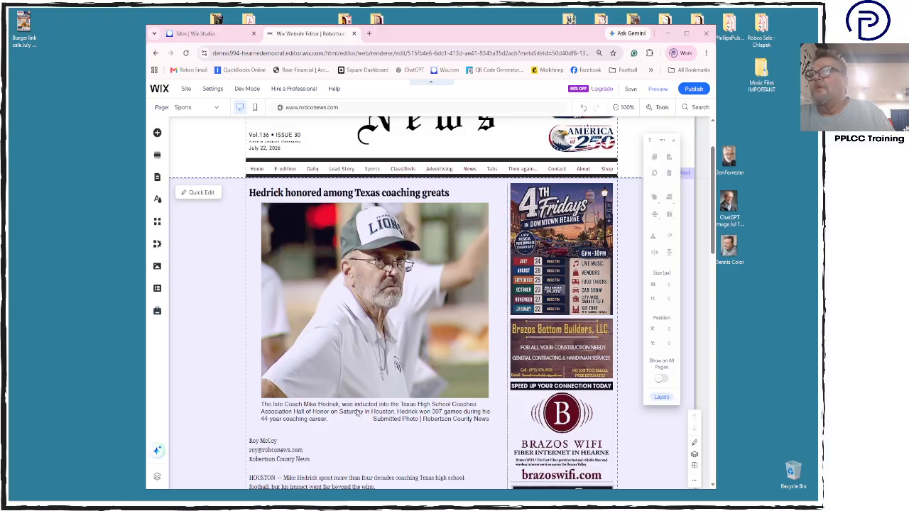
click(355, 410)
scroll(357, 412, down, 1)
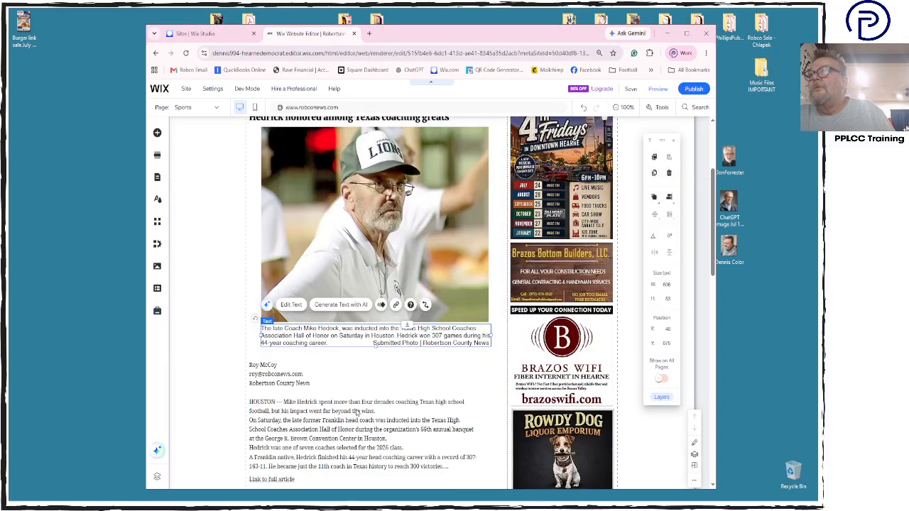
click(354, 412)
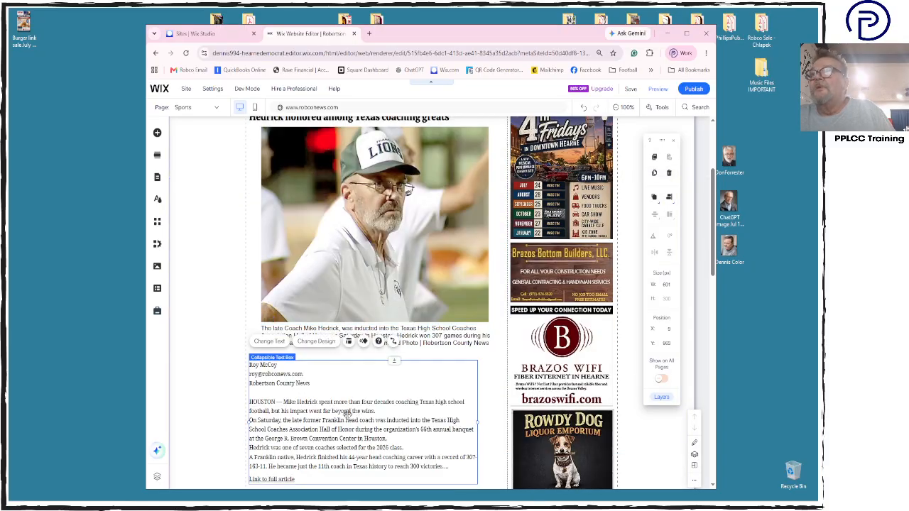
click(444, 344)
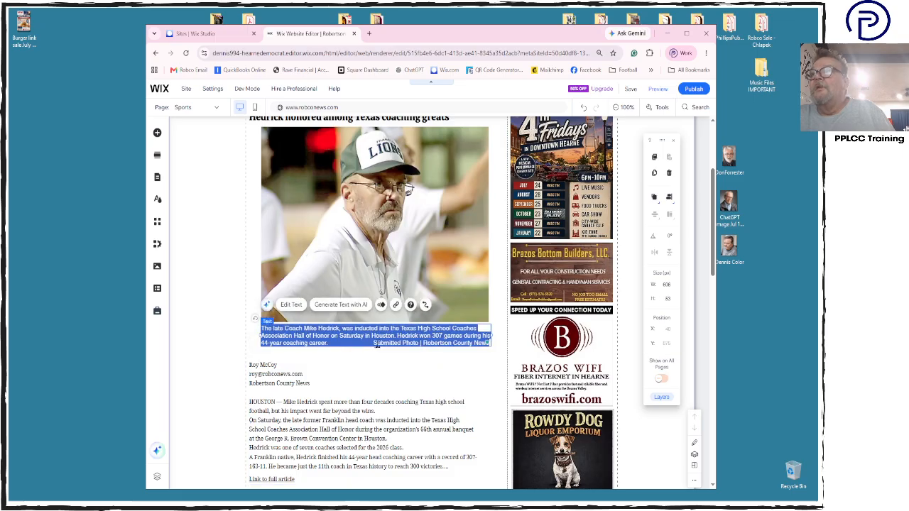
click(376, 343)
drag(374, 344, 342, 343)
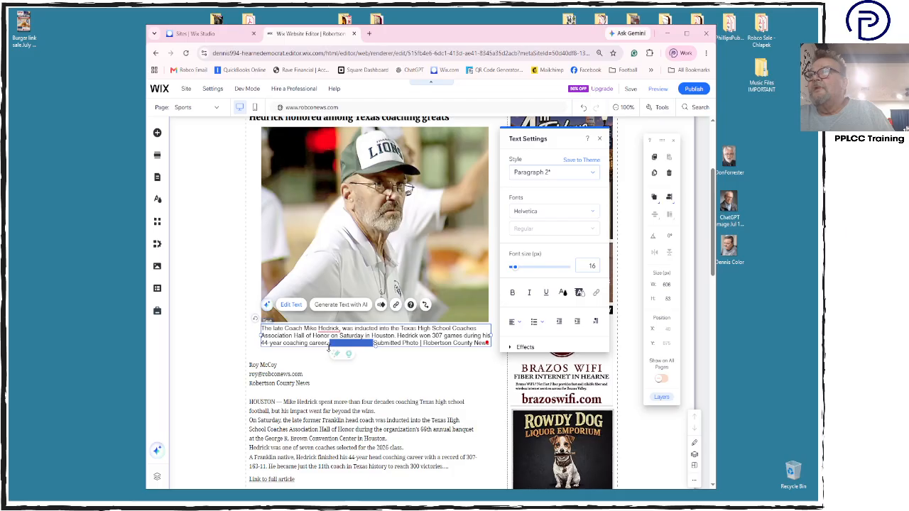
key(BackSpace)
key(Return)
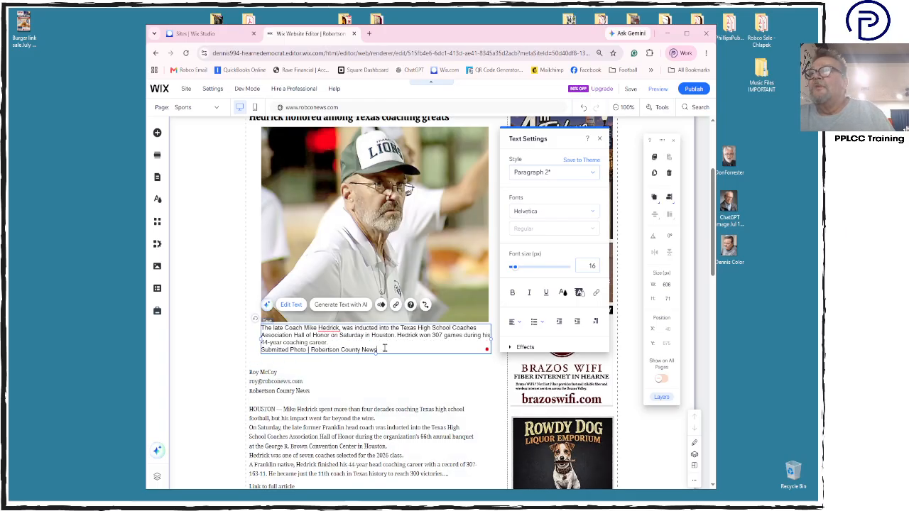
Make the "Submitted Photo | Robertson County News" credit line bold, italic and right-aligned.
drag(384, 348, 248, 357)
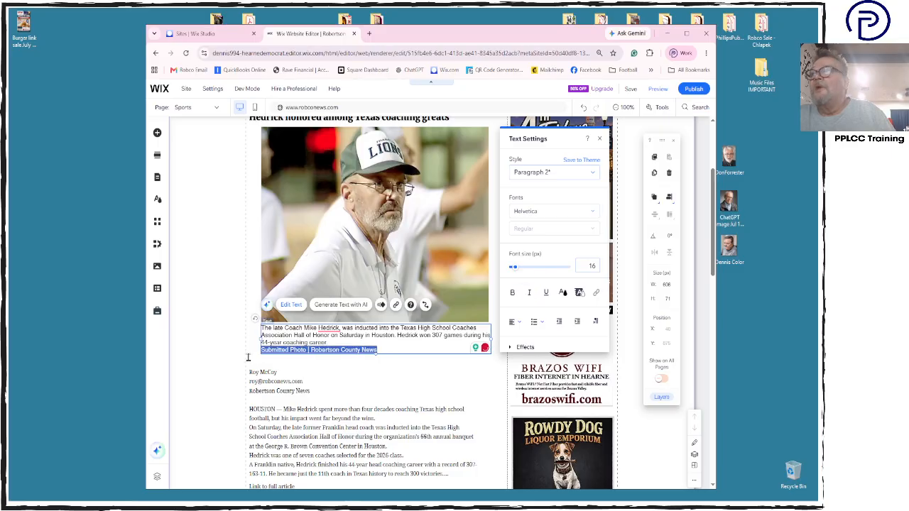
click(512, 293)
click(529, 293)
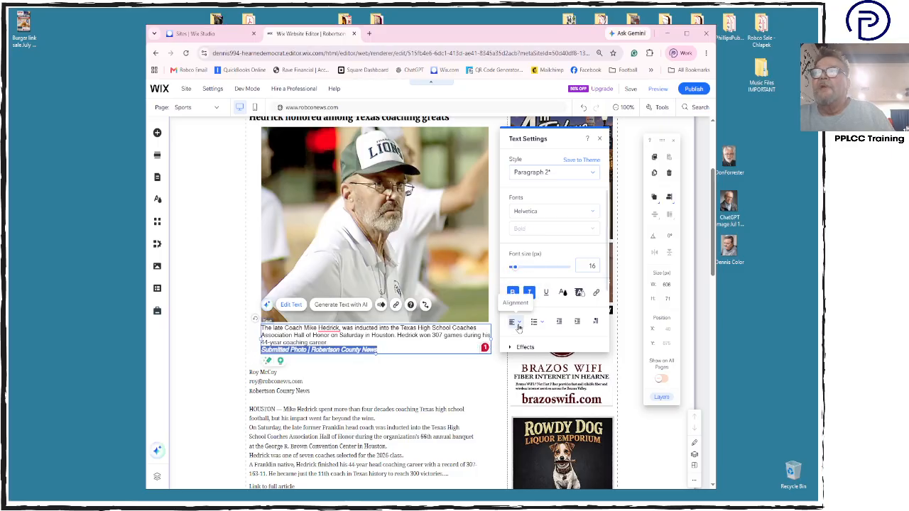
click(518, 325)
click(519, 348)
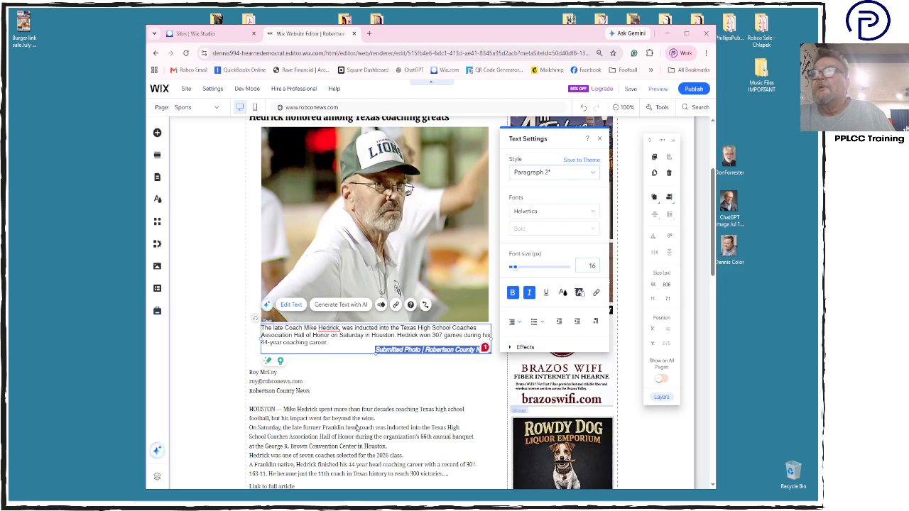
Shift the coaching story's article text box slightly right and widen it to about 635 px.
click(371, 385)
scroll(383, 355, down, 2)
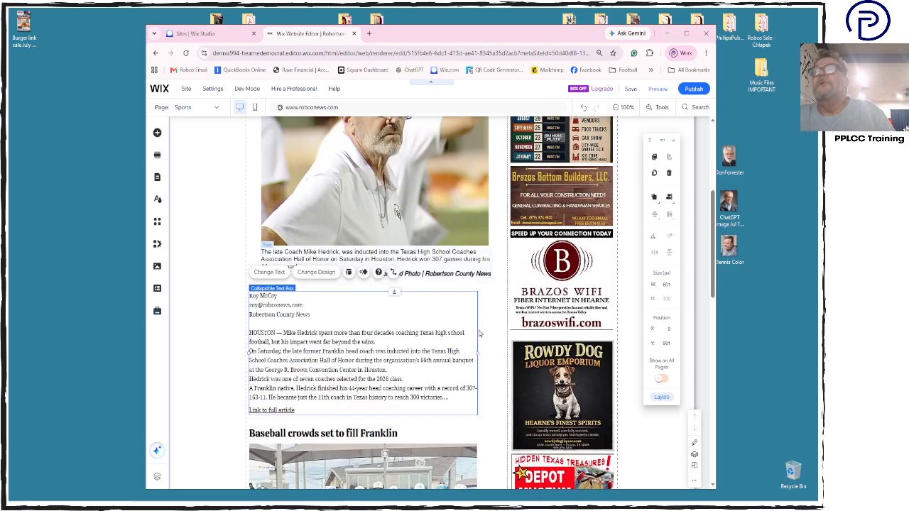
drag(382, 352, 388, 348)
drag(488, 350, 496, 348)
Move the baseball crowds story up below the coaching article, and the Franklin bands story up below the baseball article.
scroll(421, 387, down, 2)
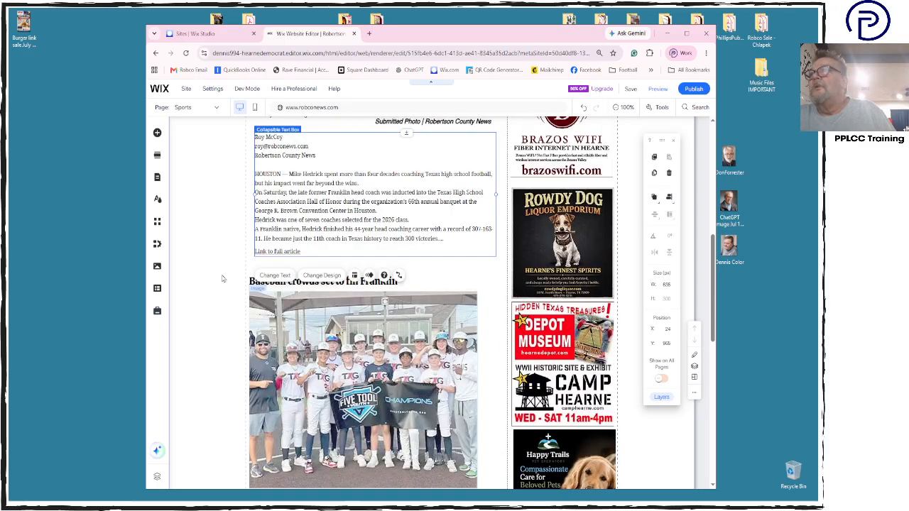
drag(209, 284, 405, 407)
drag(405, 407, 363, 392)
scroll(403, 399, down, 1)
scroll(403, 399, down, 1)
click(380, 407)
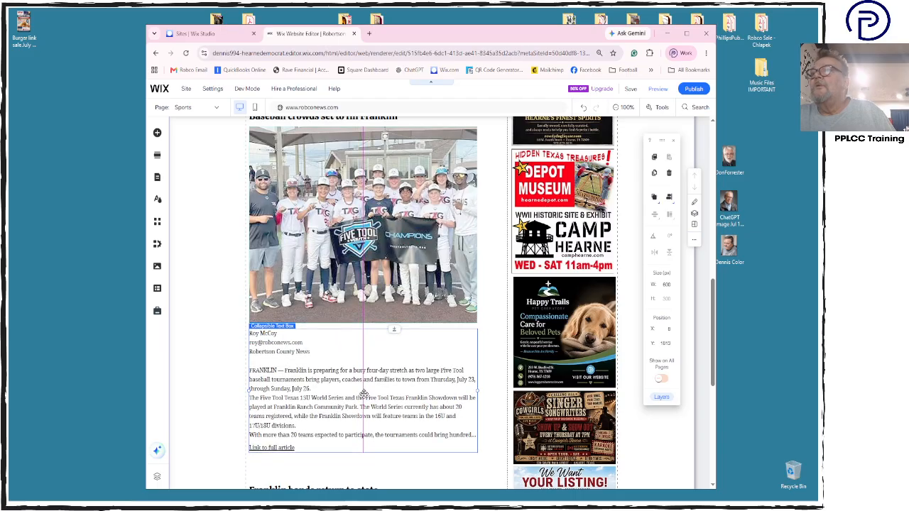
scroll(365, 398, down, 3)
drag(230, 265, 363, 331)
Check the files in the desktop folder "Use in Robco Newsletter", close it and return to the Wix editor.
drag(518, 40, 714, 80)
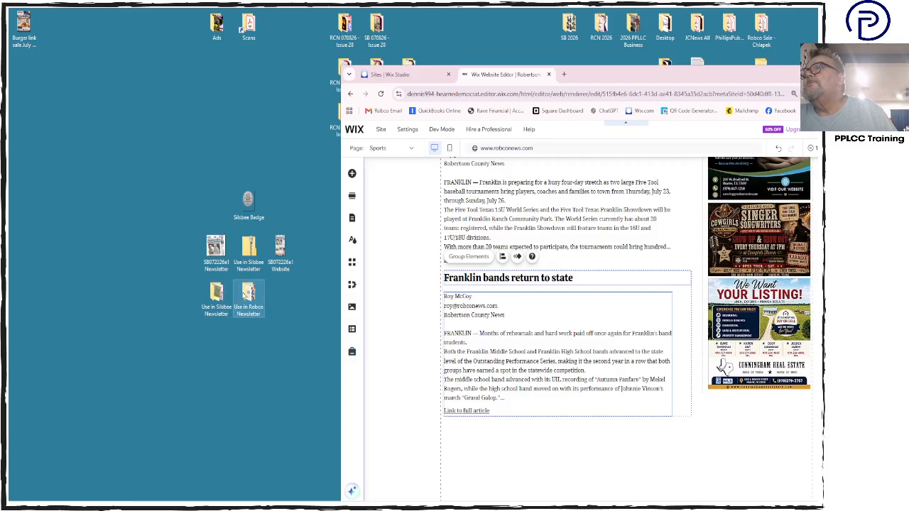
double_click(248, 295)
click(341, 203)
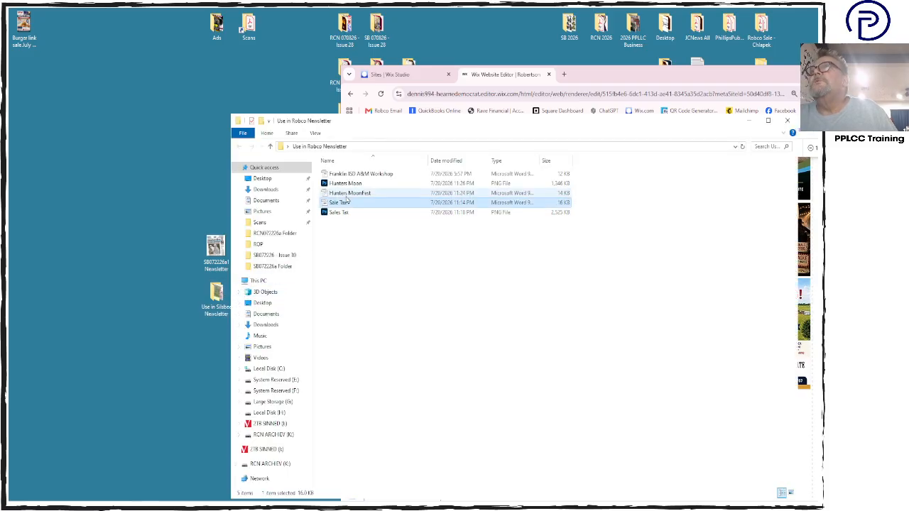
click(348, 193)
click(348, 184)
click(348, 174)
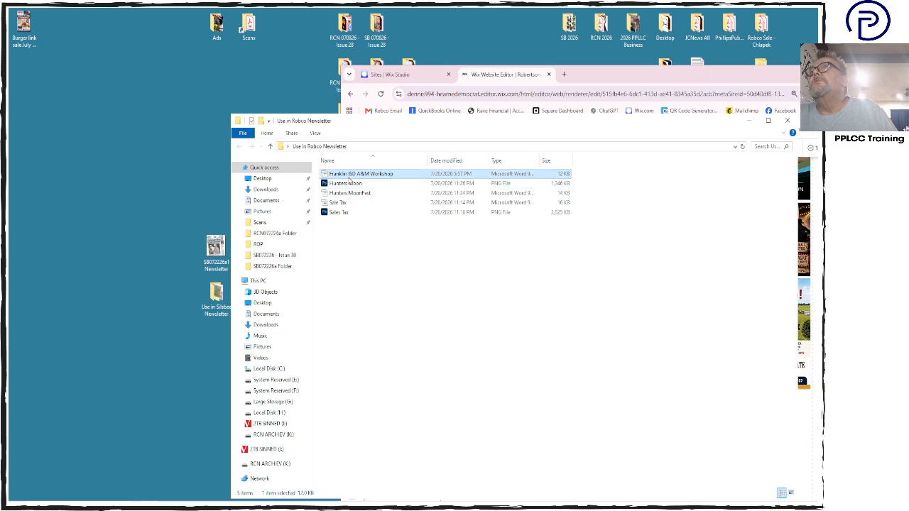
click(786, 120)
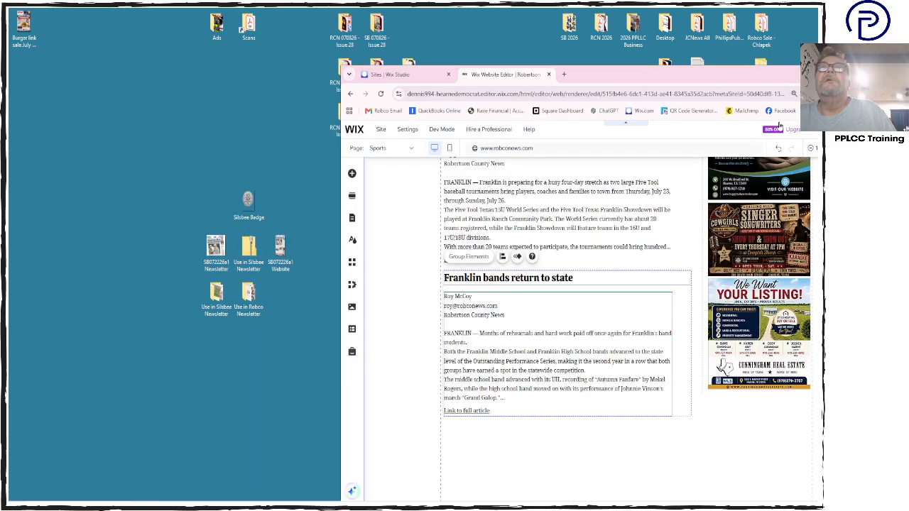
drag(664, 78, 482, 51)
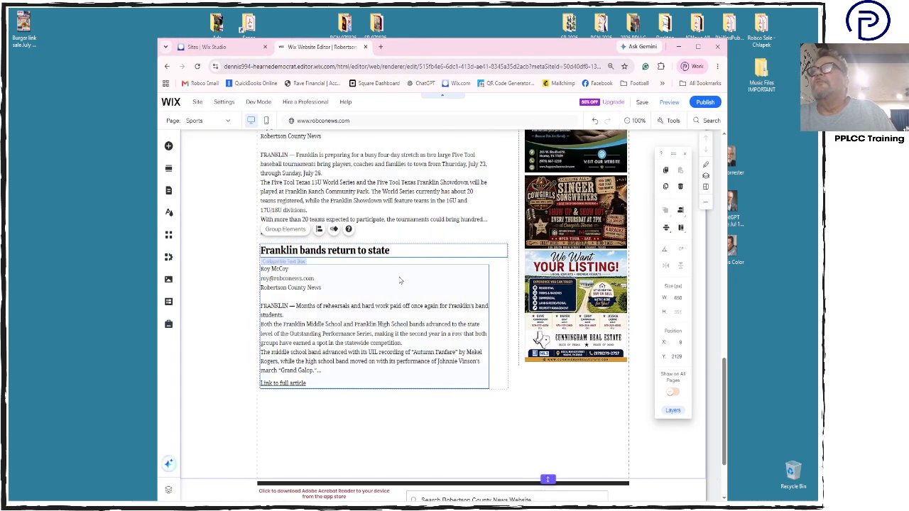
Extend the vertical divider line to end beside the Franklin bands article and remove the empty section space above the footer.
click(519, 364)
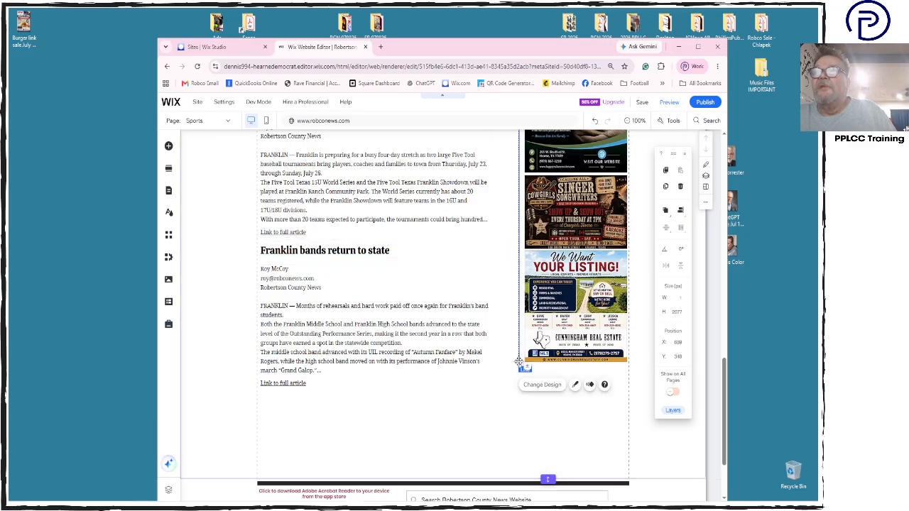
drag(525, 368, 524, 385)
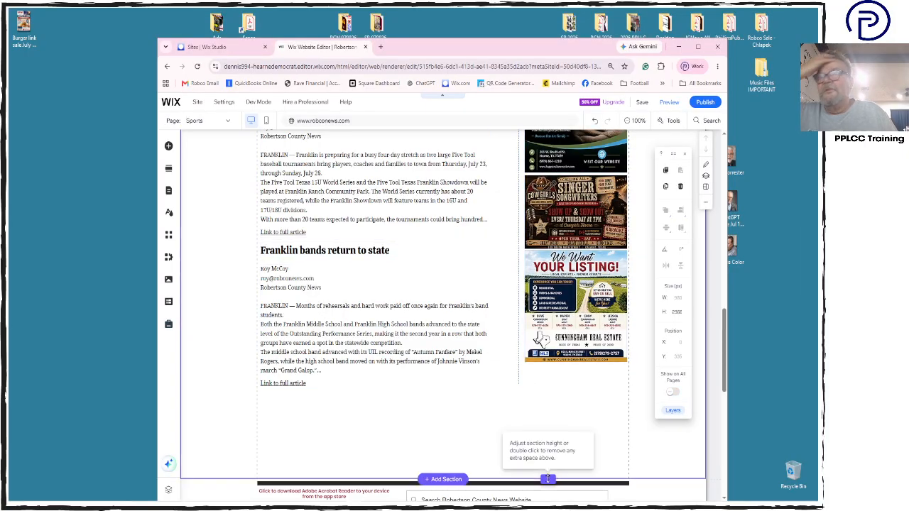
double_click(547, 479)
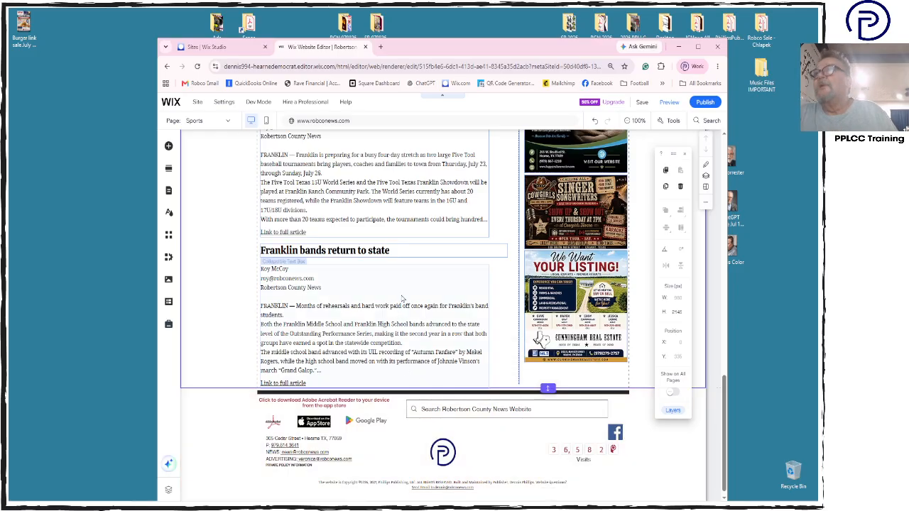
Open the Lead Story page and look over its Mumford cheerleaders story.
scroll(404, 371, up, 15)
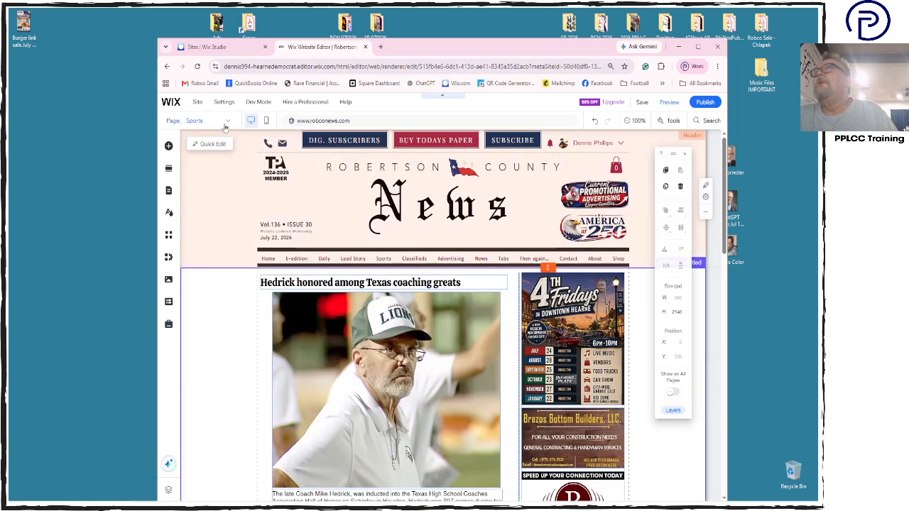
click(202, 121)
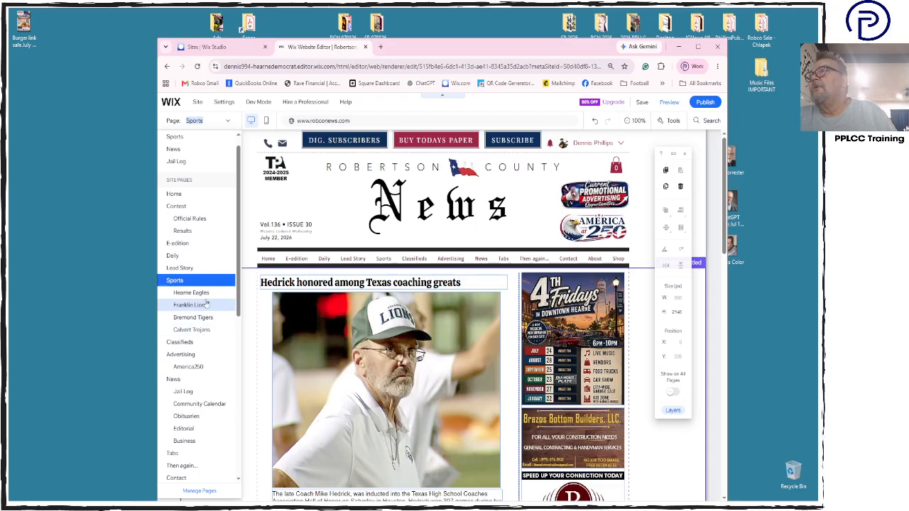
click(192, 270)
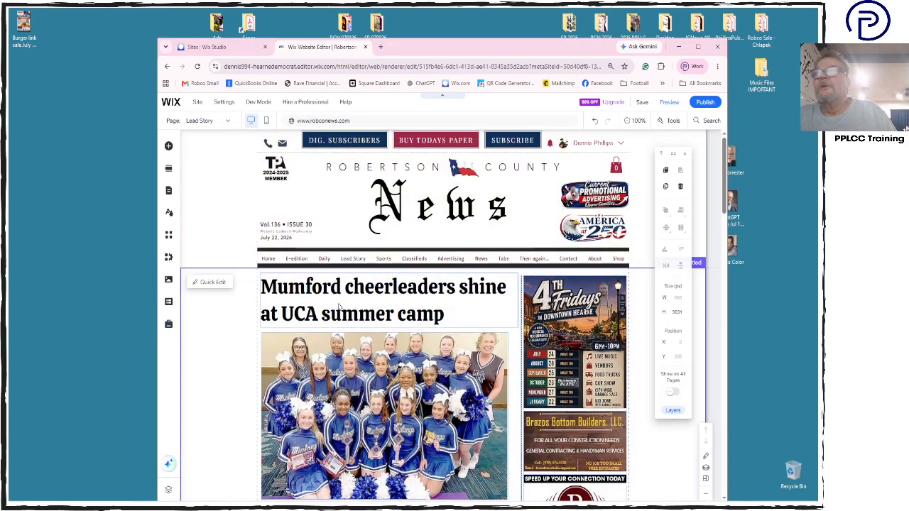
scroll(339, 307, down, 5)
scroll(340, 307, up, 3)
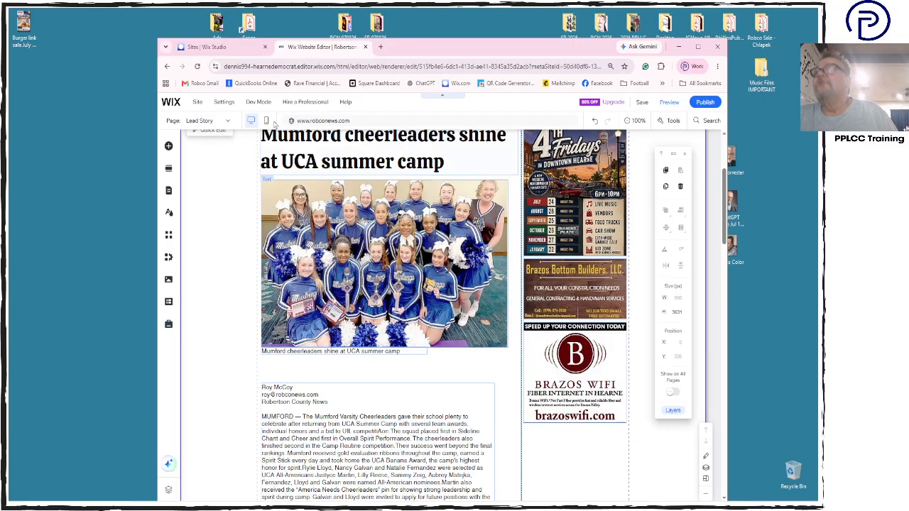
Delete the 4th Fridays, Brazos Bottom Builders and Brazos WiFi ads beside the Mumford cheerleaders story.
click(224, 121)
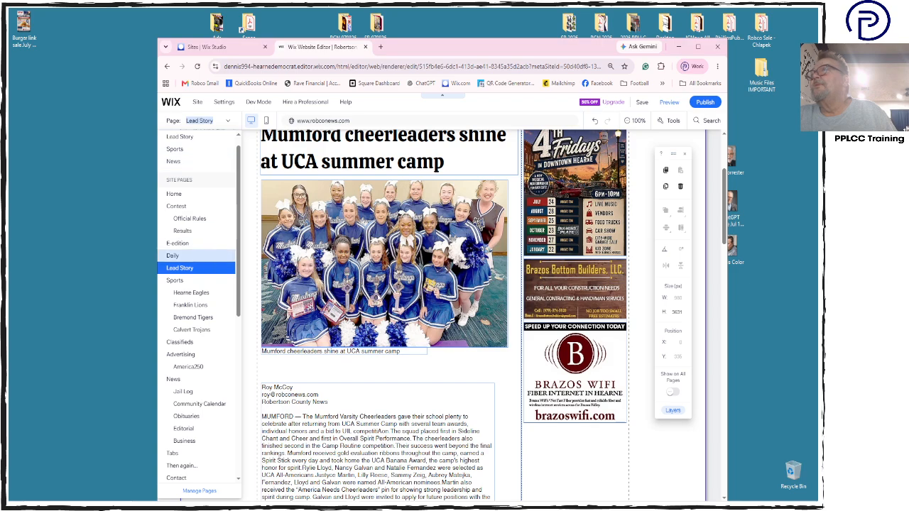
click(639, 399)
drag(639, 398, 592, 222)
key(Delete)
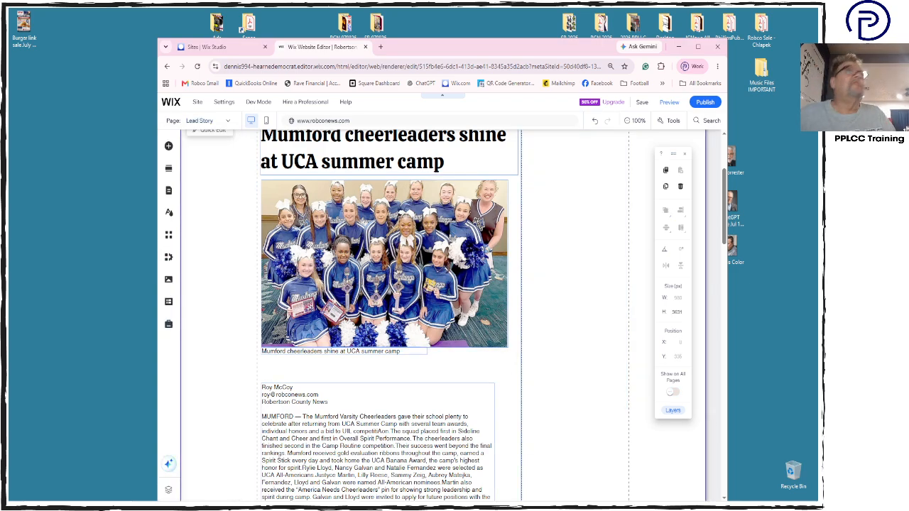
drag(817, 34, 816, 34)
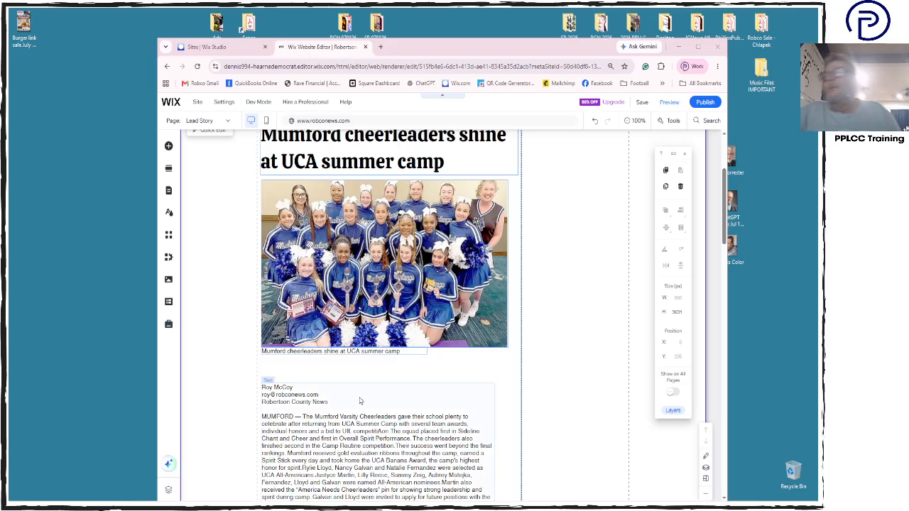
Nudge the photo caption down, move the article text up to Y 932 below it, and widen the article box to 648 px.
click(362, 351)
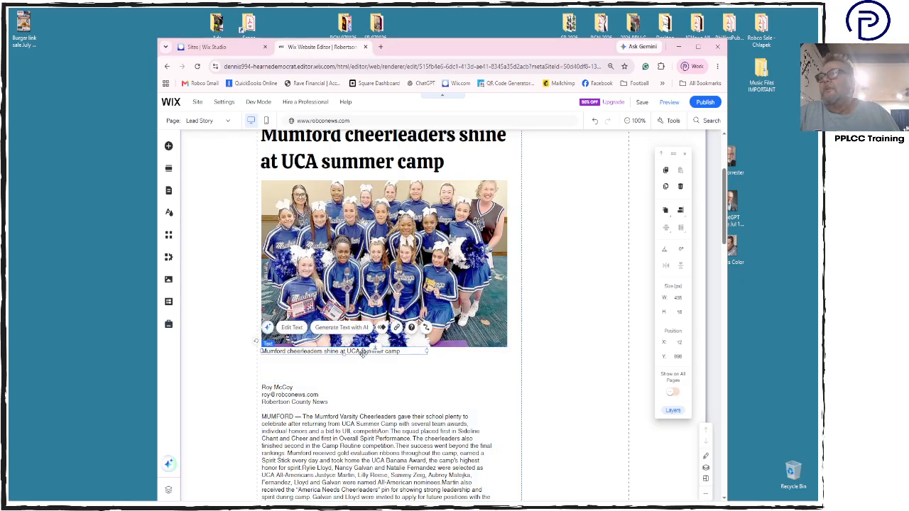
drag(362, 352, 363, 353)
drag(348, 438, 367, 433)
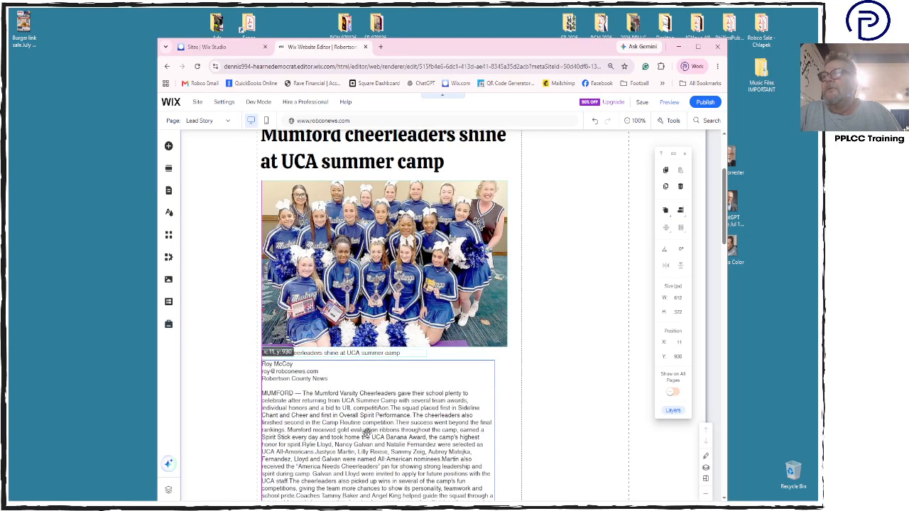
scroll(367, 437, down, 3)
scroll(367, 437, down, 1)
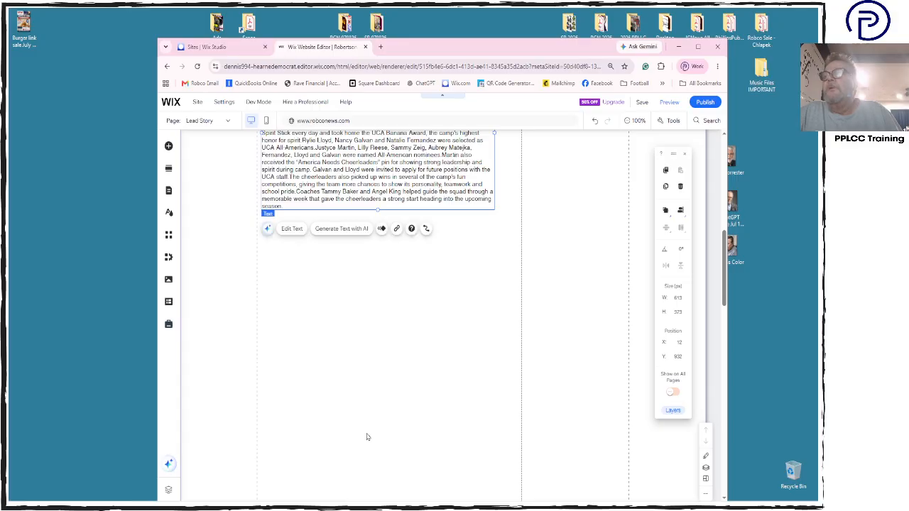
scroll(367, 437, up, 3)
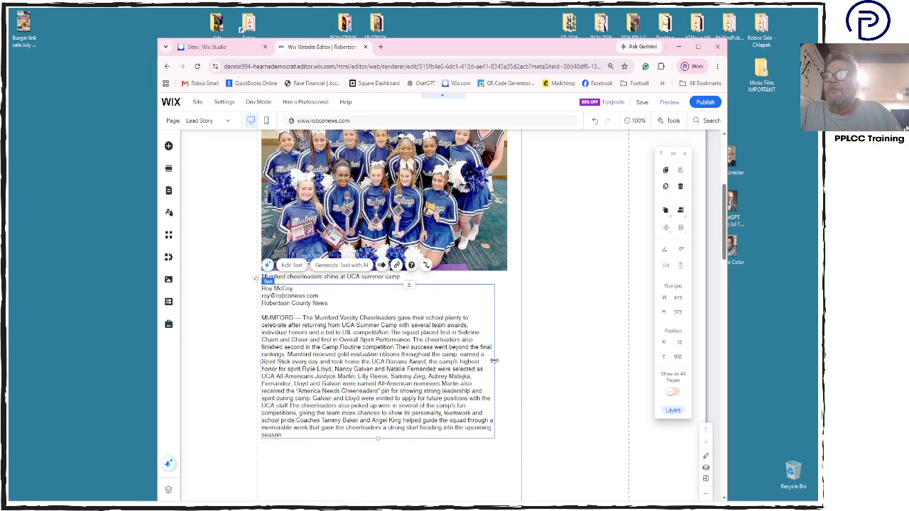
drag(494, 360, 508, 360)
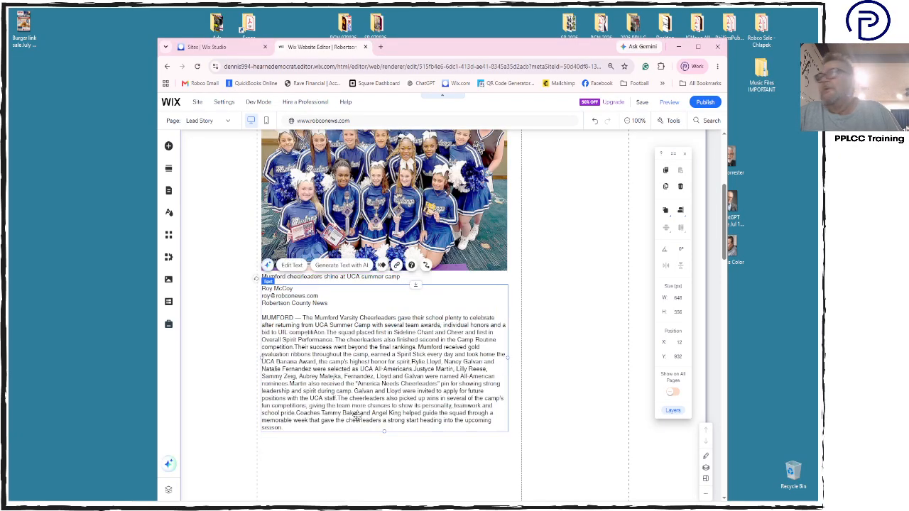
Separate the article's opening paragraph with a blank line and add the missing space after "UCA All-Americans.".
double_click(355, 413)
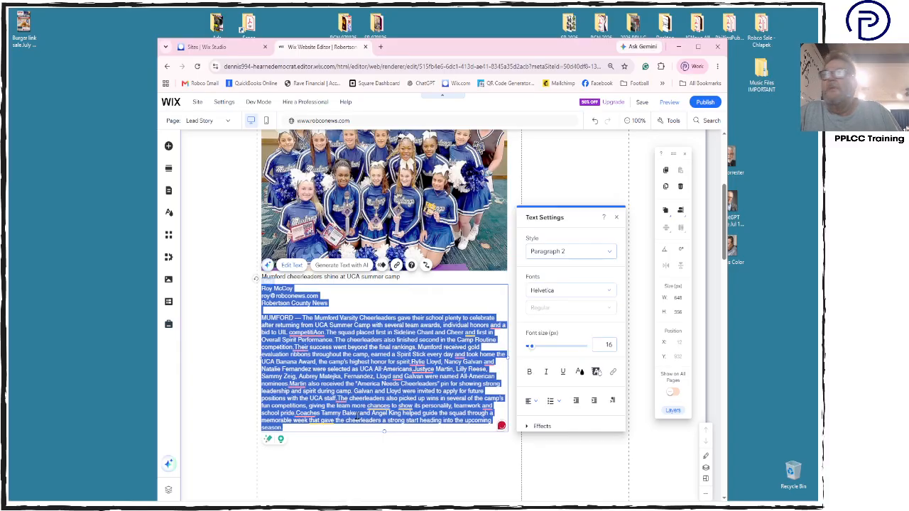
click(403, 387)
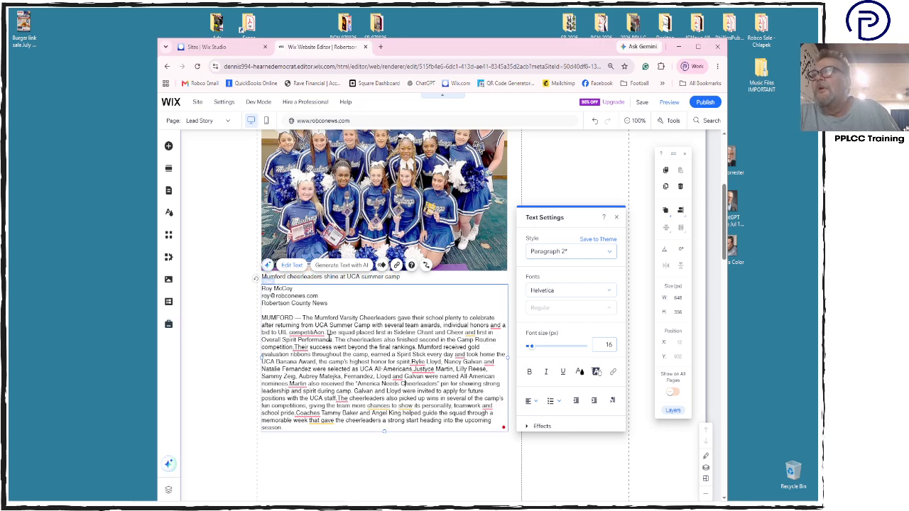
key(Return)
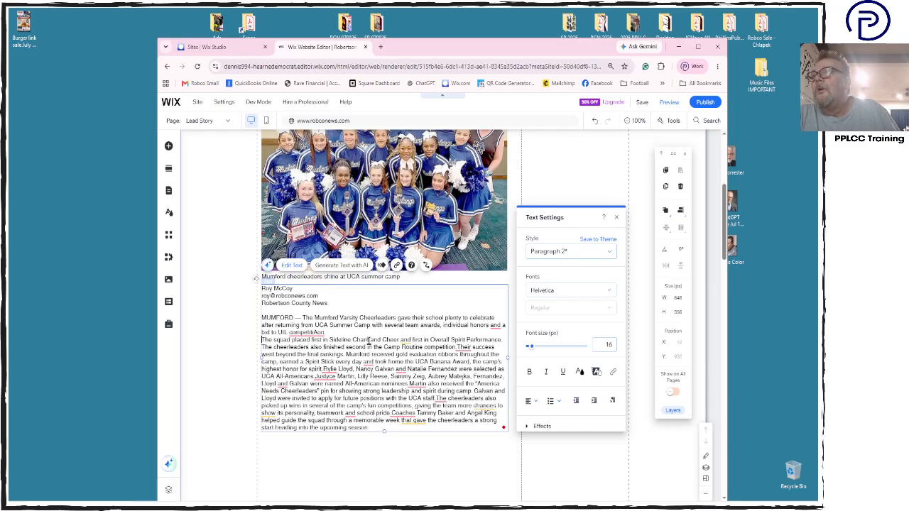
key(Return)
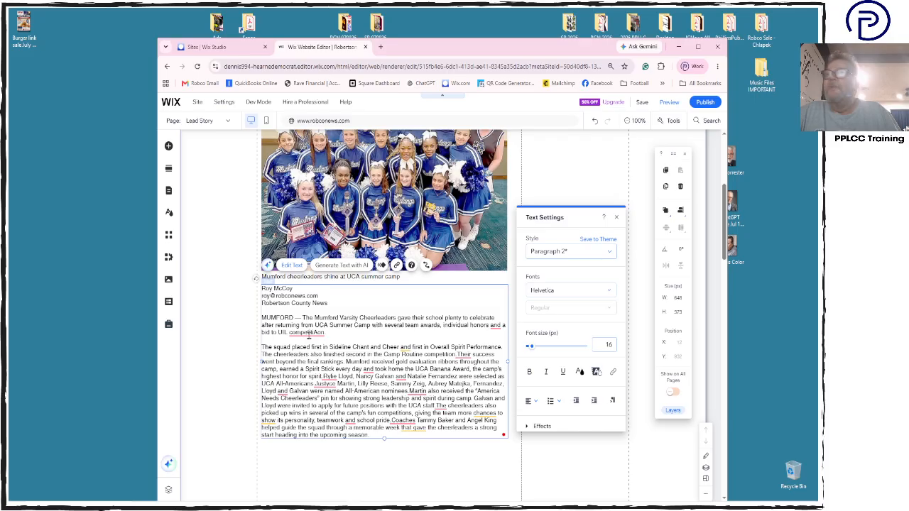
key(ctrl+a)
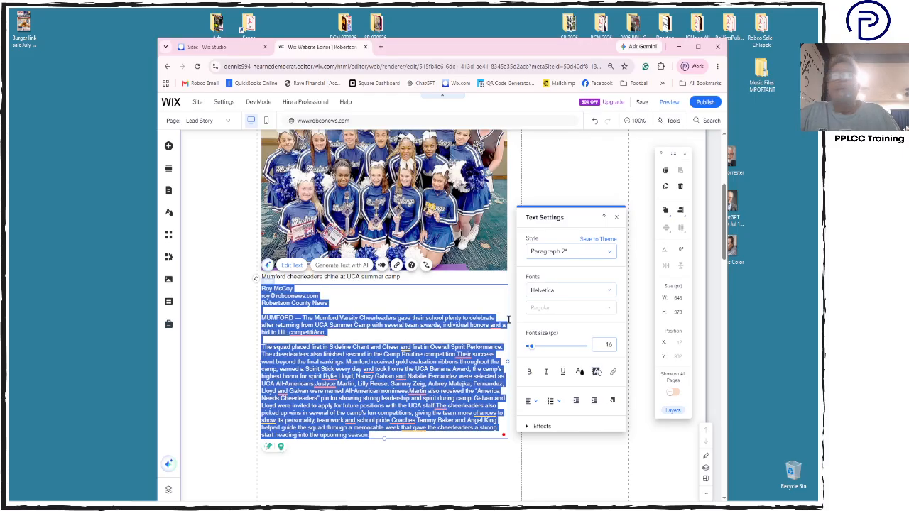
click(415, 404)
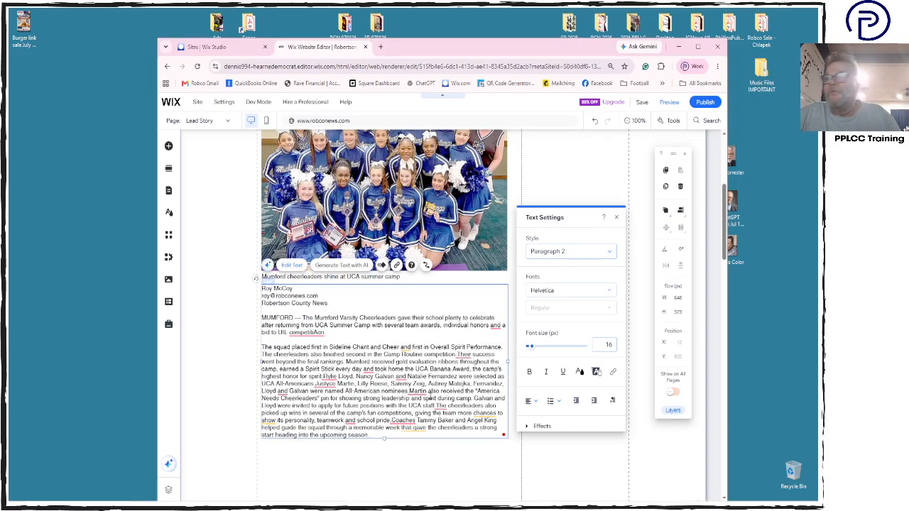
click(423, 391)
click(321, 384)
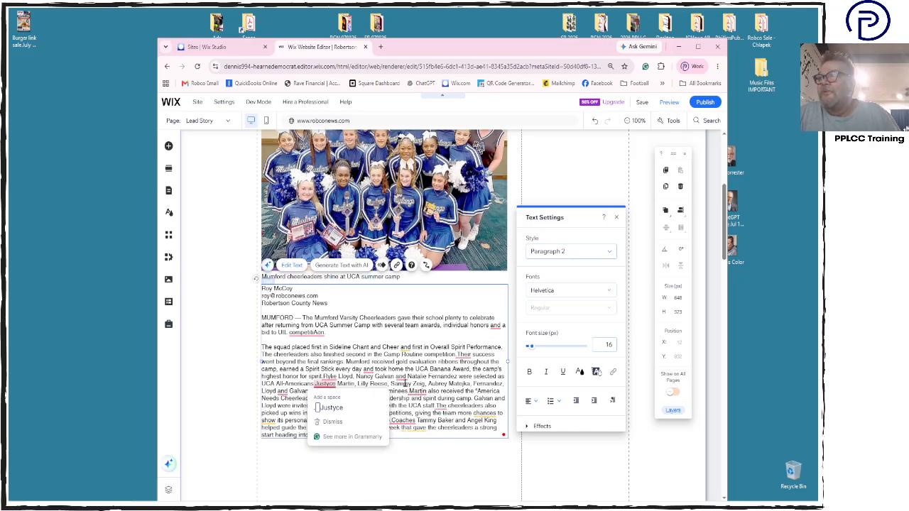
click(331, 408)
Replace the whole article text with the story copied from InDesign, and add a blank line below the byline.
mouse_move(412, 506)
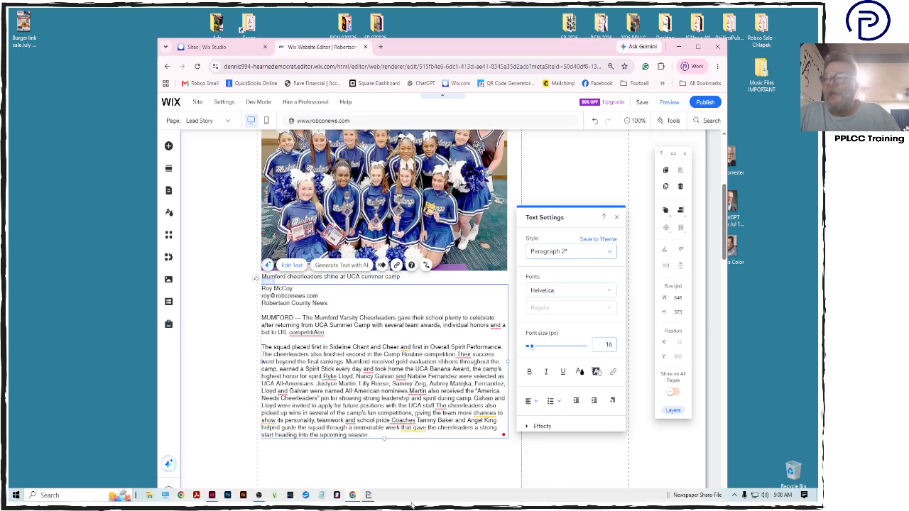
click(212, 495)
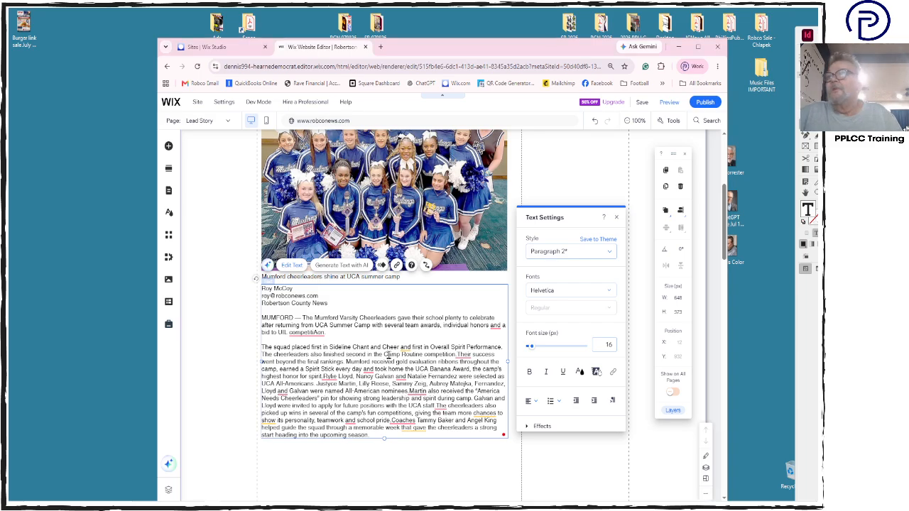
key(ctrl+a)
key(ctrl+v)
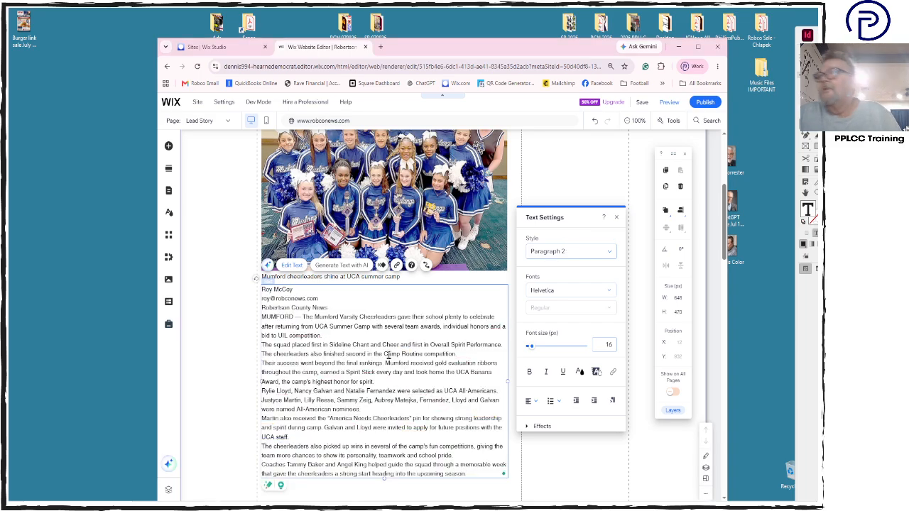
click(346, 312)
key(Return)
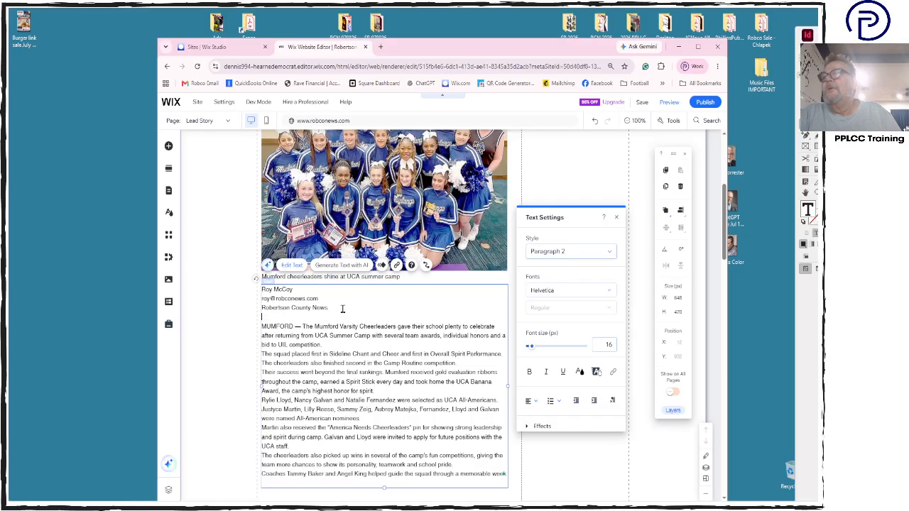
Re-caption the photo "The Mumford Varsity Cheerleaders proudly show off the awards they brought home from UCA Summer Camp." with credit "Submitted Photo | Robertson County News".
click(396, 278)
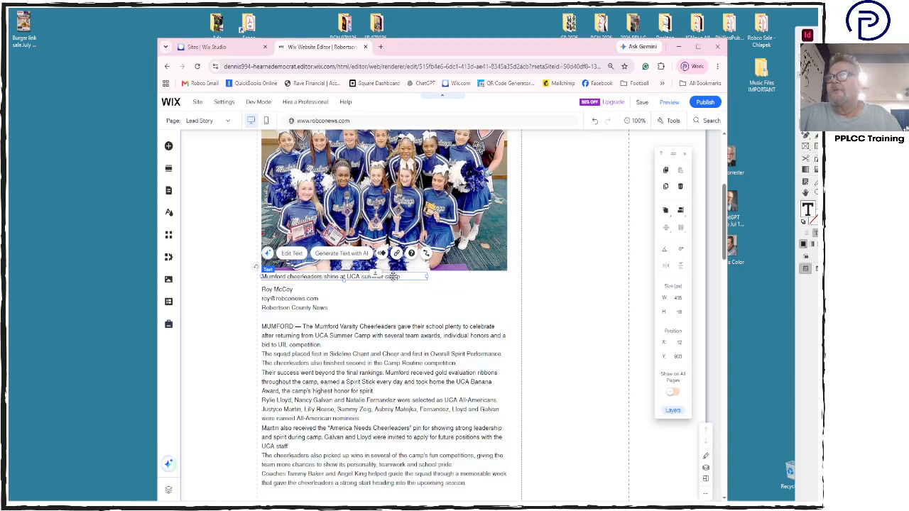
double_click(394, 277)
text(The Mumford Varsity Cheerleaders proudly show off the awards they brought home from UCA Summer Camp. Submitted Photo | Robertson County News)
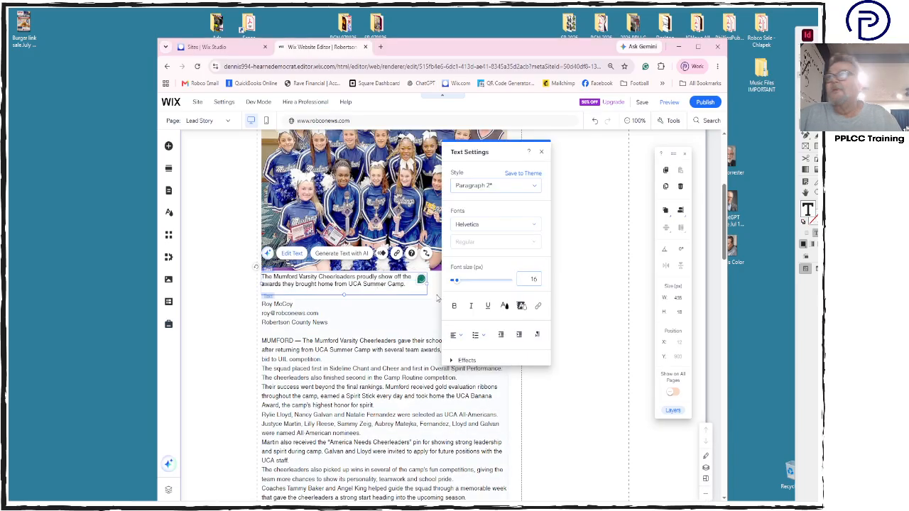
Widen the caption box to 648 px to match the photo, and re-enter the line break before the photo credit.
click(541, 151)
drag(426, 284, 508, 284)
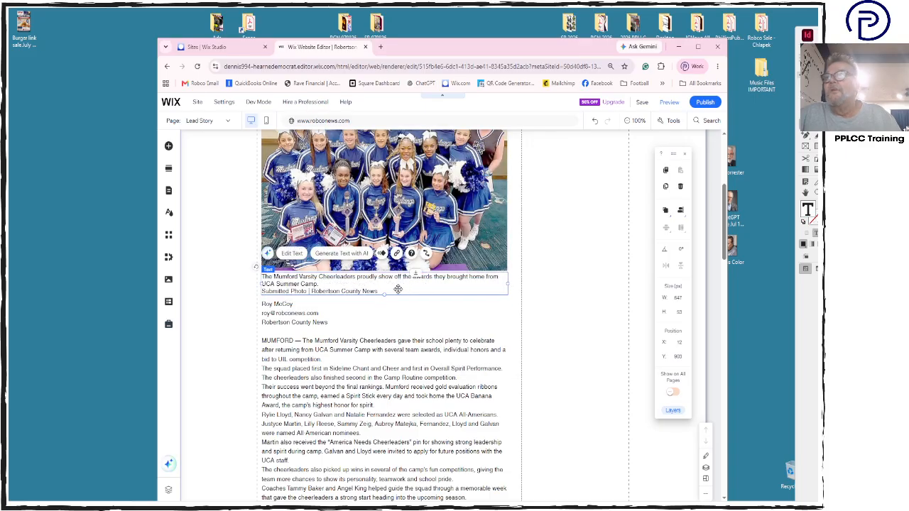
double_click(355, 285)
click(355, 284)
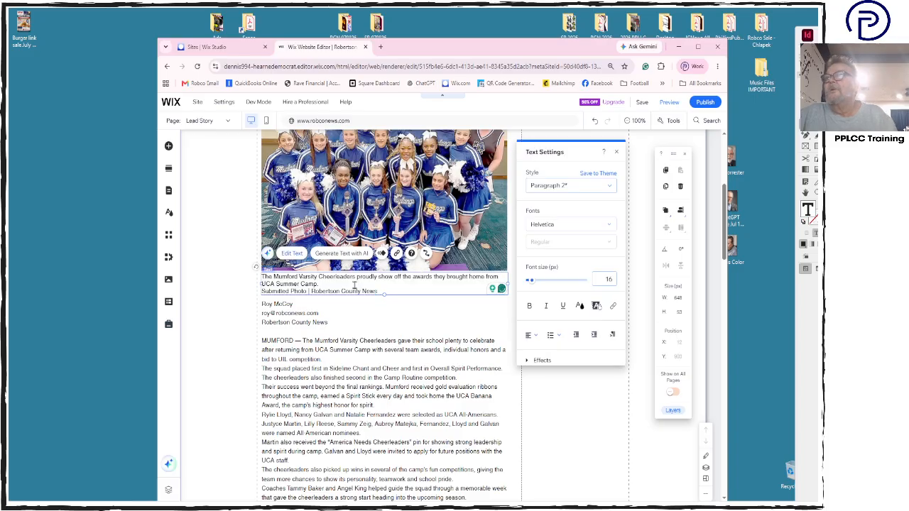
key(Delete)
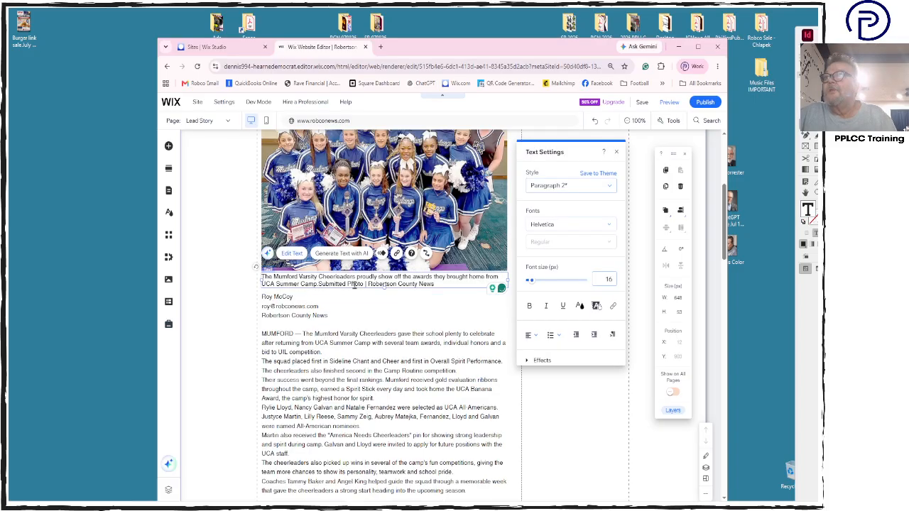
key(Return)
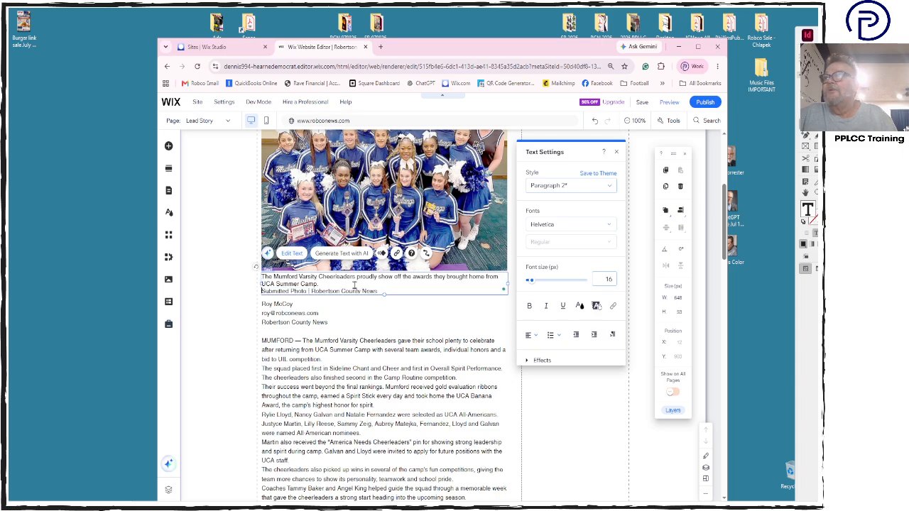
Make the "Submitted Photo | Robertson County News" credit bold and italic, and align it right.
key(ctrl+shift+Right)
key(ctrl+shift+Right)
key(ctrl+shift+Right)
key(ctrl+shift+Right)
key(ctrl+shift+Right)
key(ctrl+shift+Right)
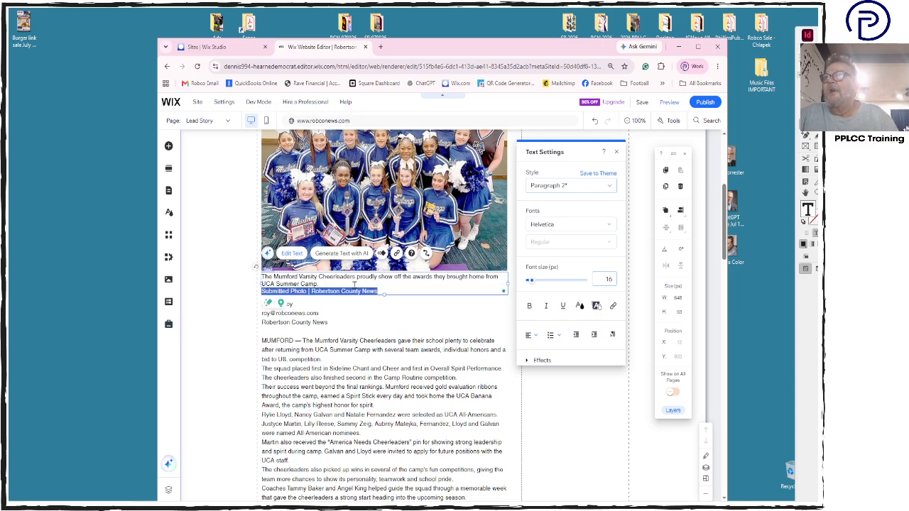
click(529, 305)
click(546, 306)
click(535, 334)
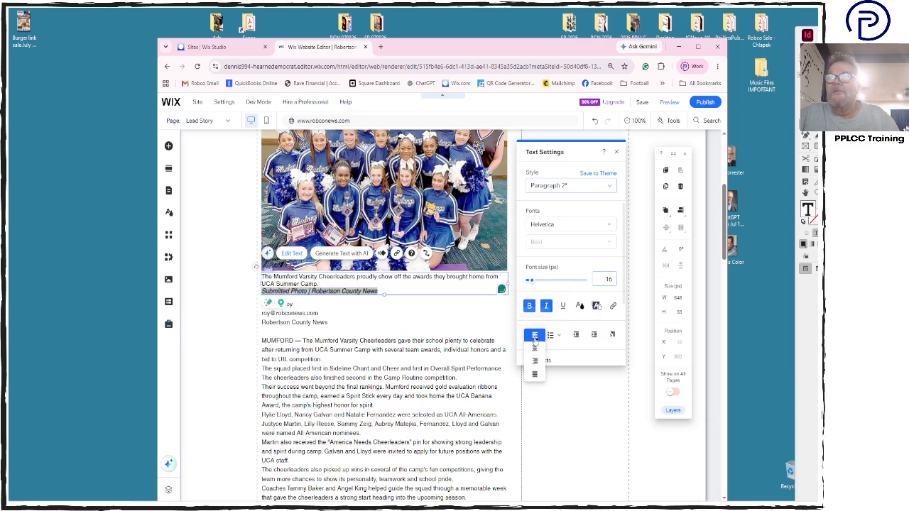
click(538, 361)
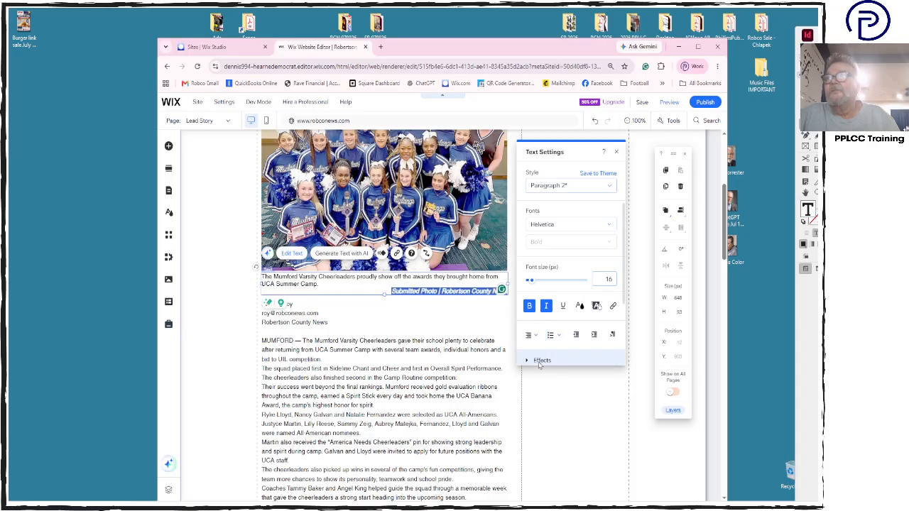
click(617, 153)
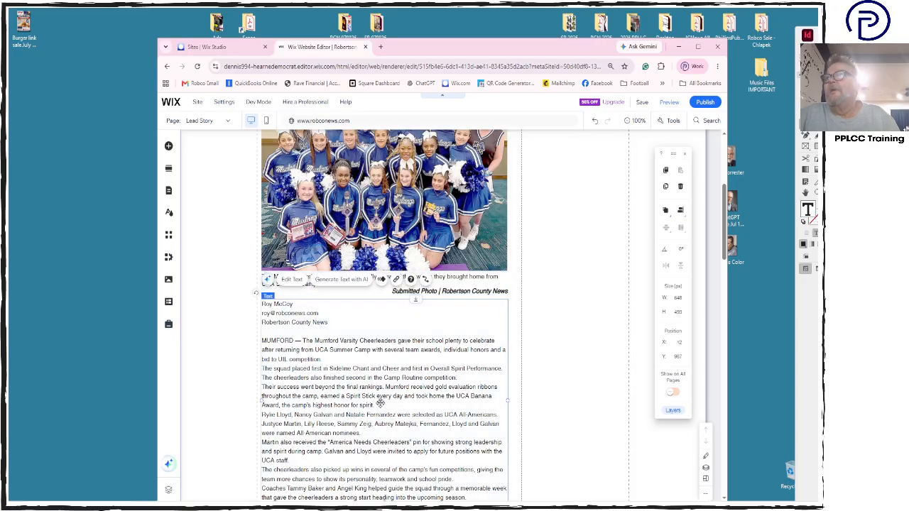
Switch the editor from the Lead Story page to the Sports page.
scroll(382, 407, up, 5)
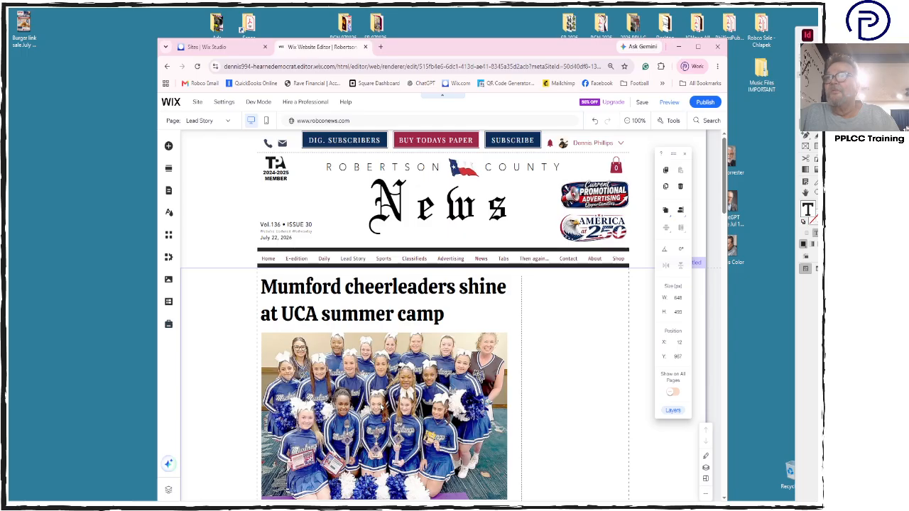
click(227, 121)
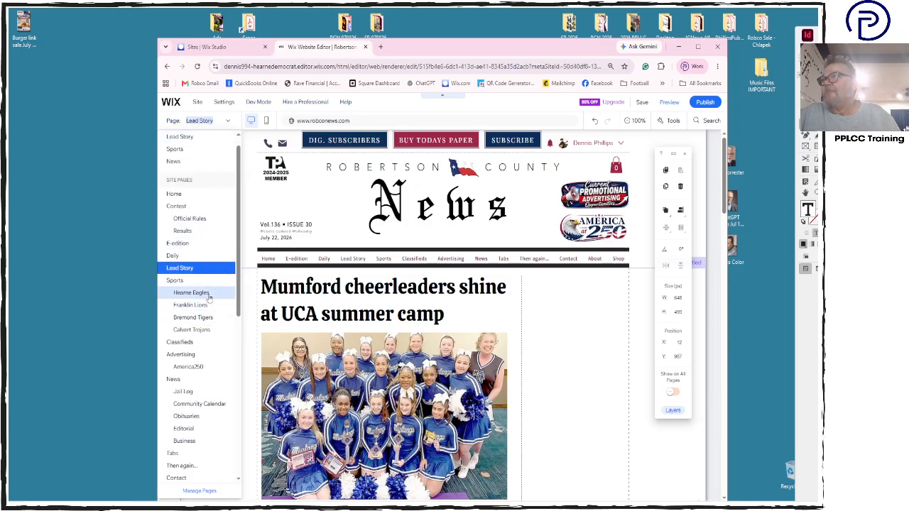
click(191, 293)
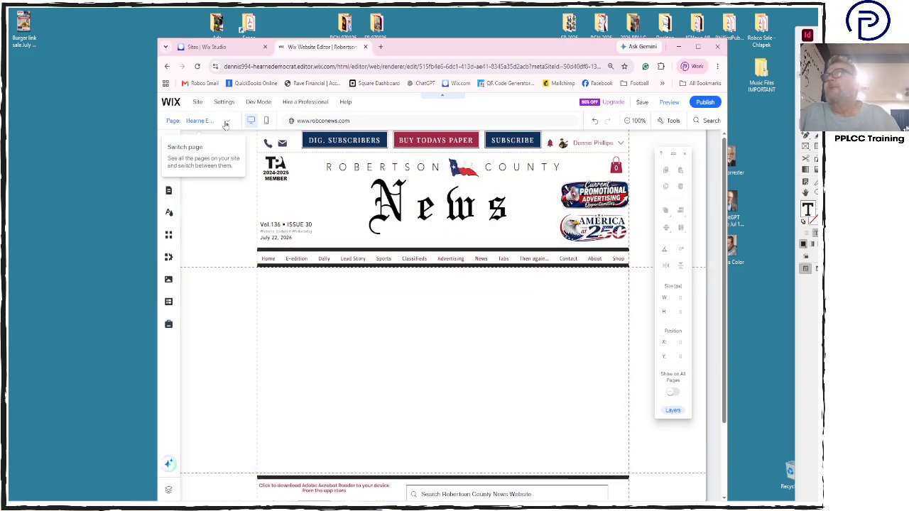
click(227, 122)
click(196, 281)
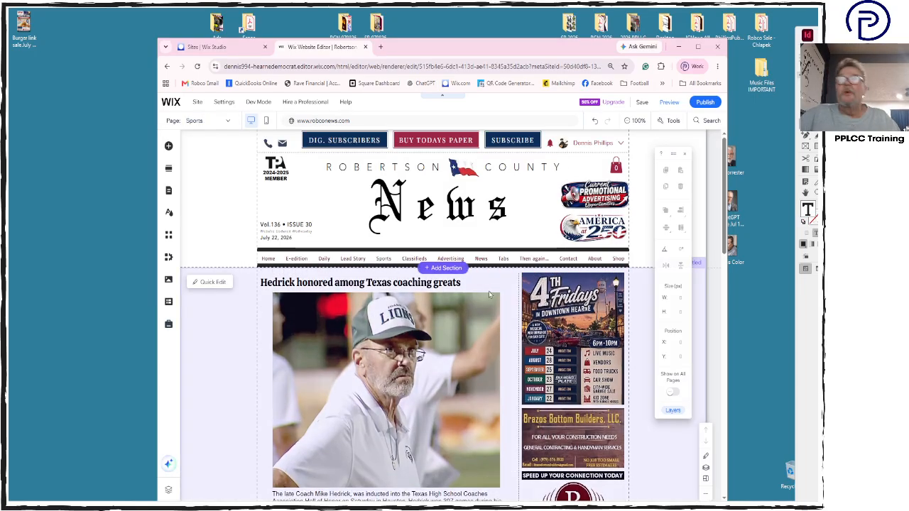
Maximize the browser window, then select and copy the whole column of ads beside the Sports stories.
drag(641, 324, 603, 380)
double_click(549, 51)
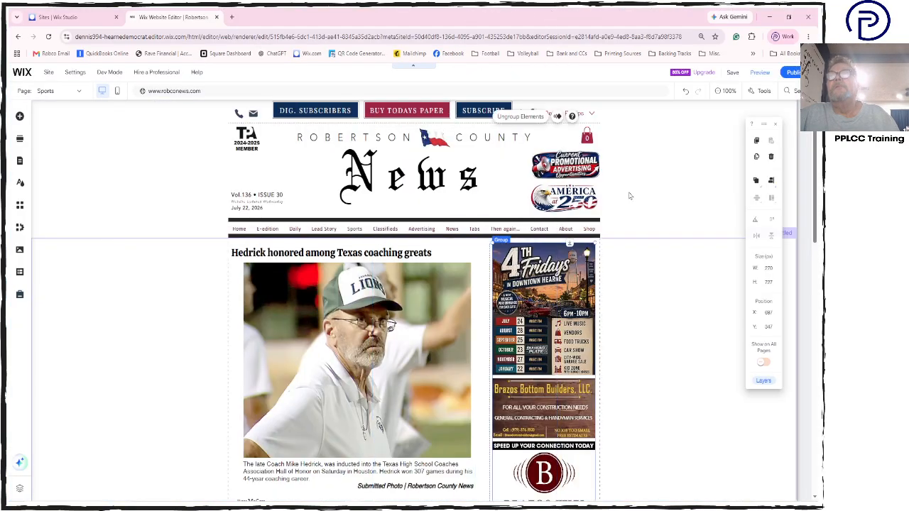
click(624, 276)
drag(624, 276, 552, 317)
scroll(541, 420, down, 3)
scroll(541, 457, down, 7)
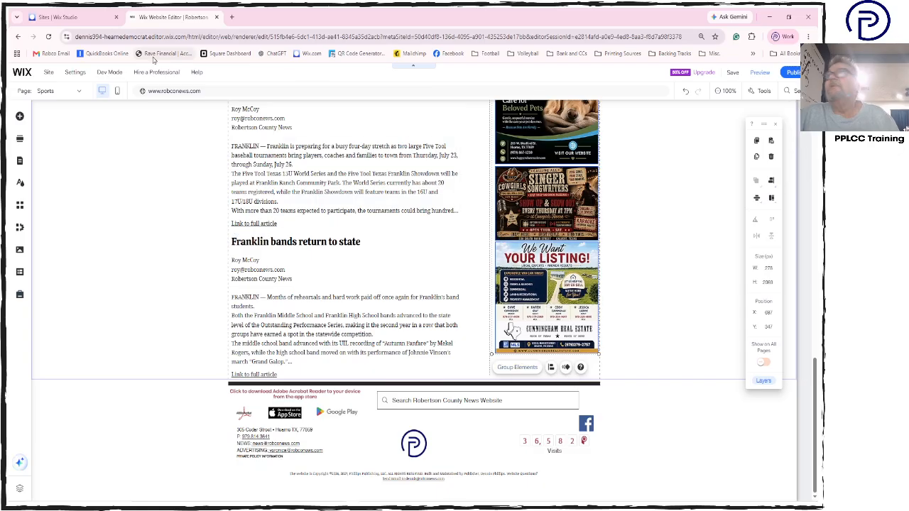
Paste the copied ads on the Lead Story page and place them in the sidebar beside the Mumford cheerleaders headline and photo.
click(60, 94)
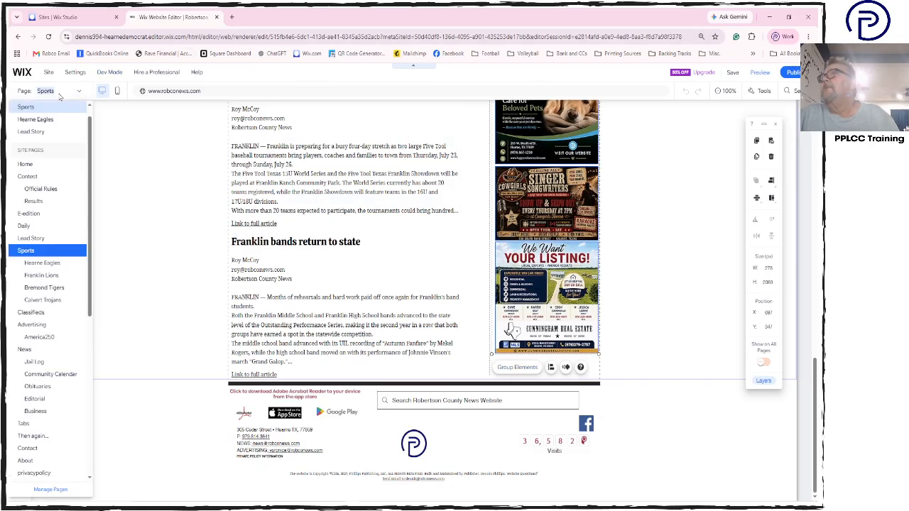
click(45, 245)
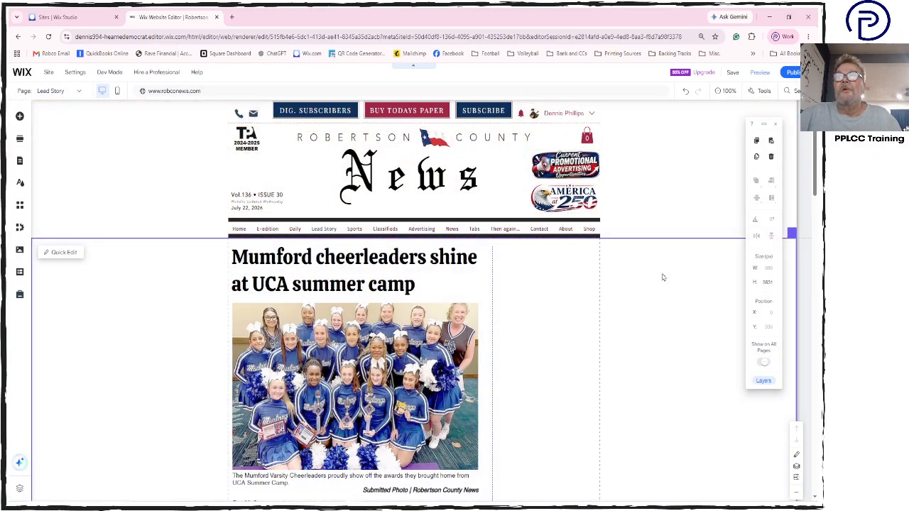
click(663, 276)
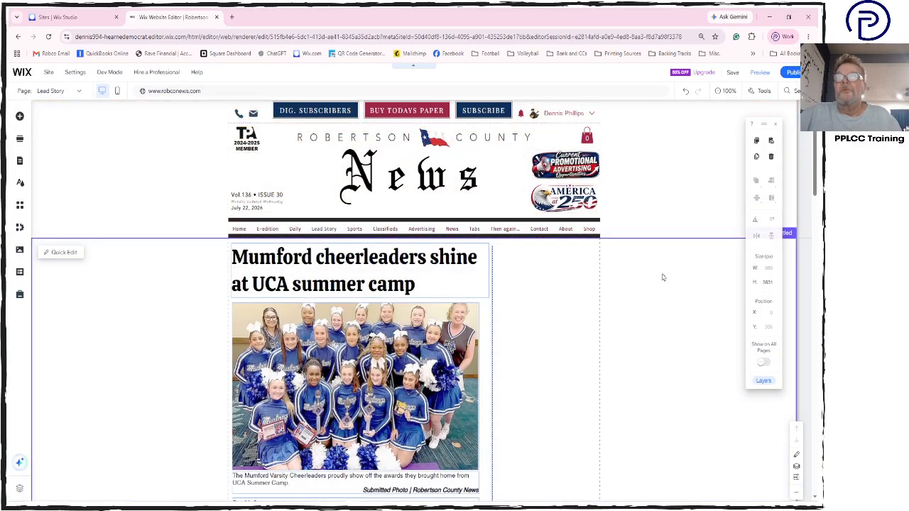
key(ctrl+v)
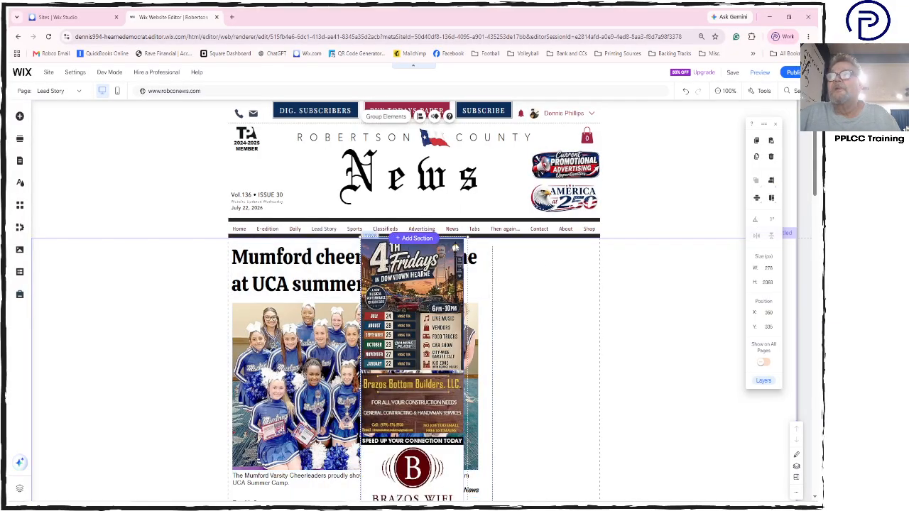
drag(458, 248, 594, 253)
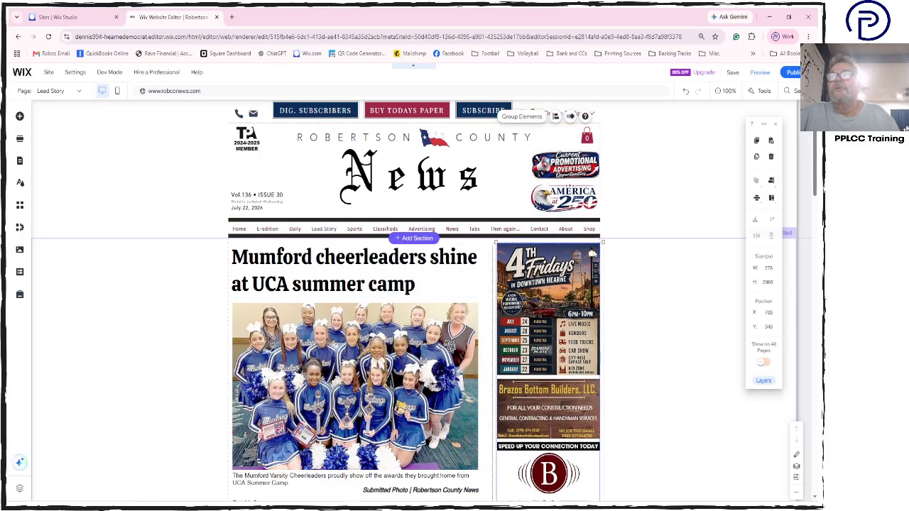
Delete the old Rowdy Dog, Depot Museum/Camp Hearne and Happy Trails ads below the newly pasted column.
scroll(603, 341, down, 6)
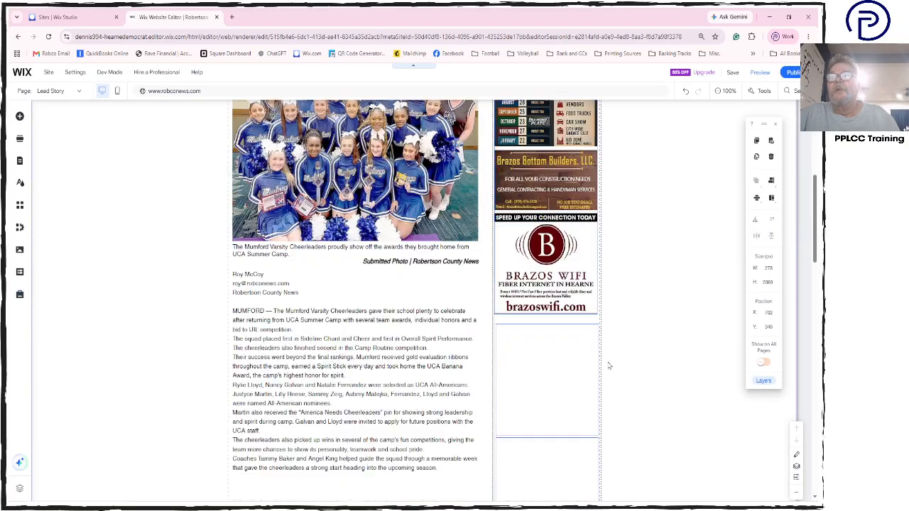
scroll(609, 365, down, 5)
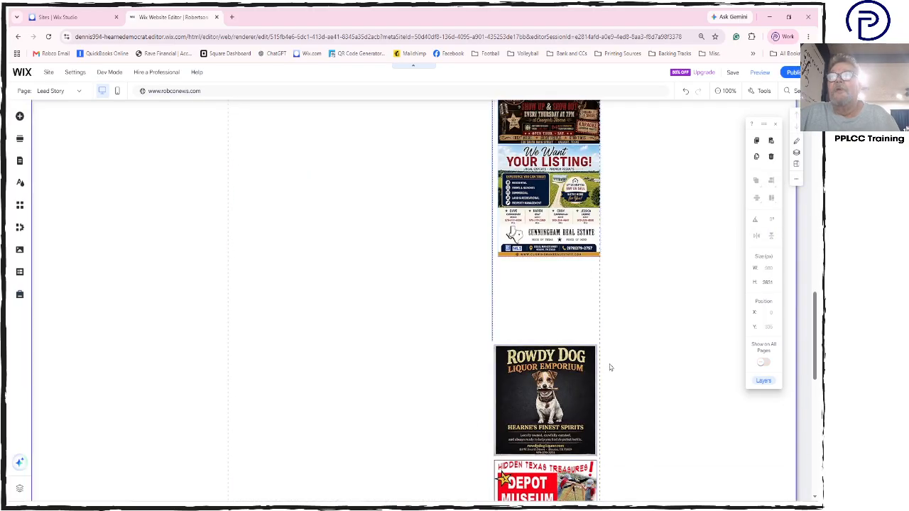
scroll(610, 368, down, 2)
scroll(577, 335, down, 7)
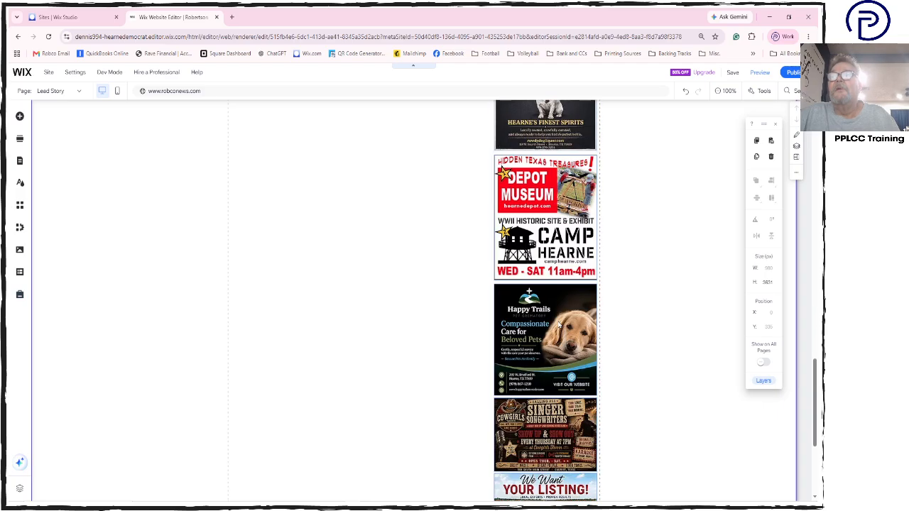
scroll(612, 302, up, 6)
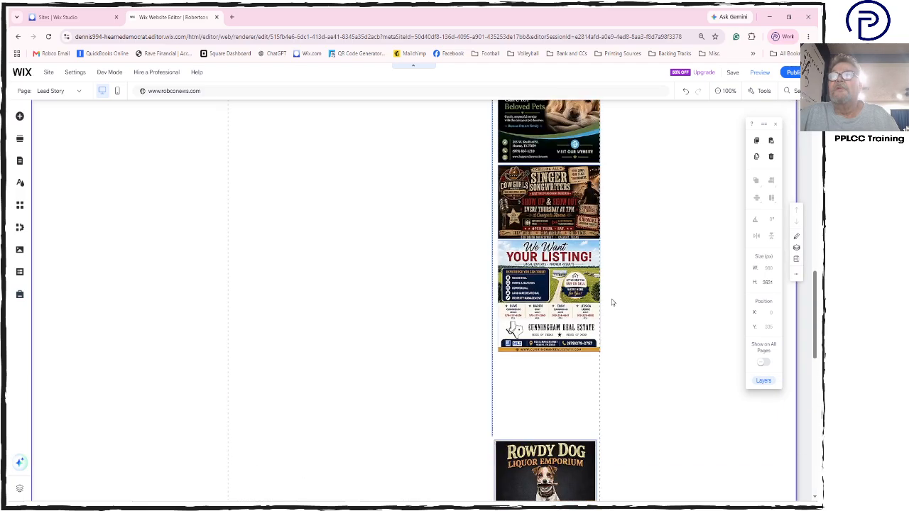
scroll(612, 302, down, 3)
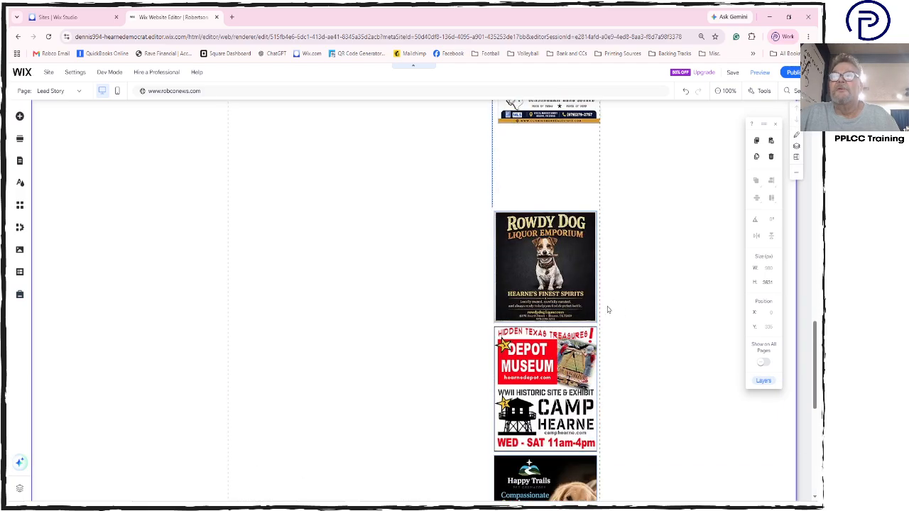
drag(615, 291, 564, 470)
key(Delete)
scroll(582, 396, down, 2)
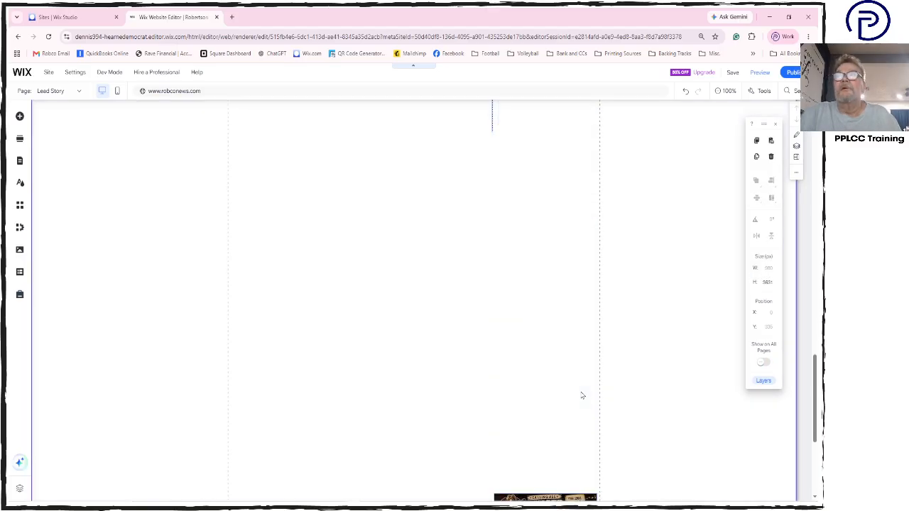
Delete the old Cowgirls Singer Songwriters and Cunningham Real Estate ads near the page footer.
scroll(582, 395, down, 1)
click(585, 434)
key(Delete)
scroll(585, 434, down, 2)
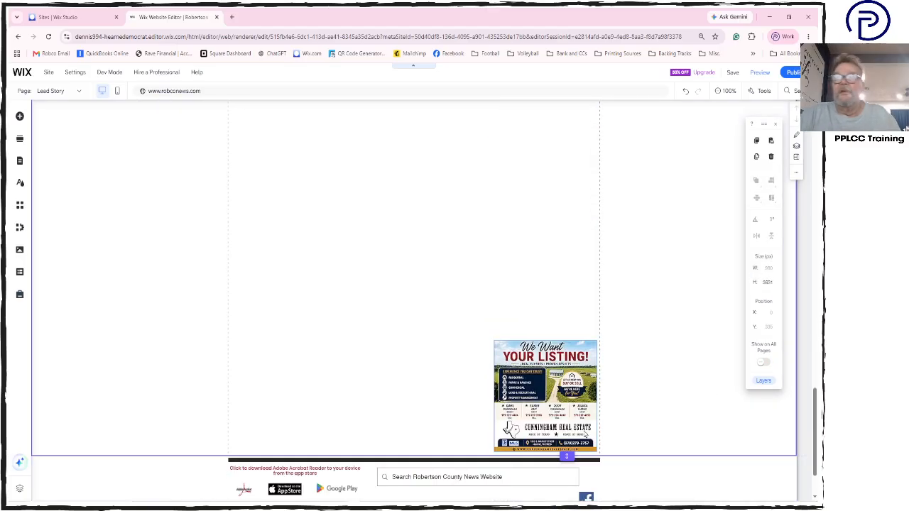
click(571, 399)
key(Delete)
scroll(571, 399, up, 5)
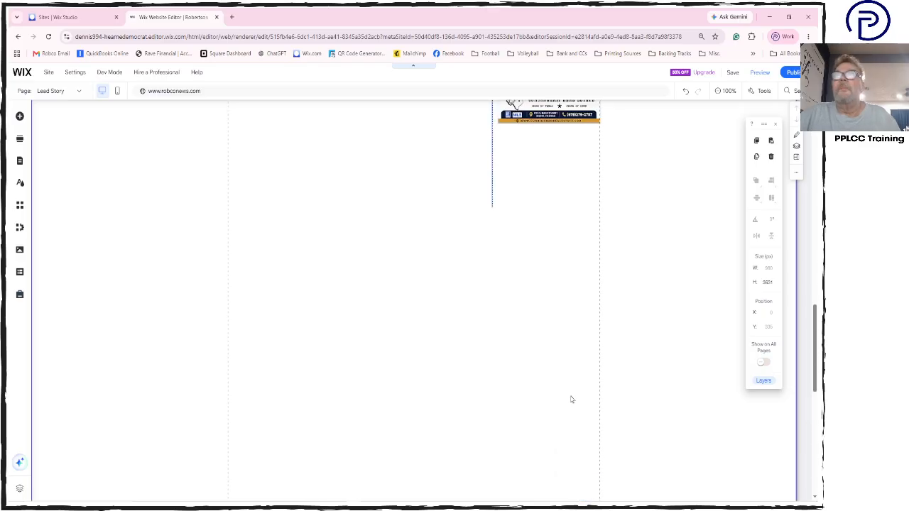
Shorten the vertical divider line to about 2081 px so it ends just below the Cunningham Real Estate ad.
scroll(508, 339, up, 2)
click(493, 345)
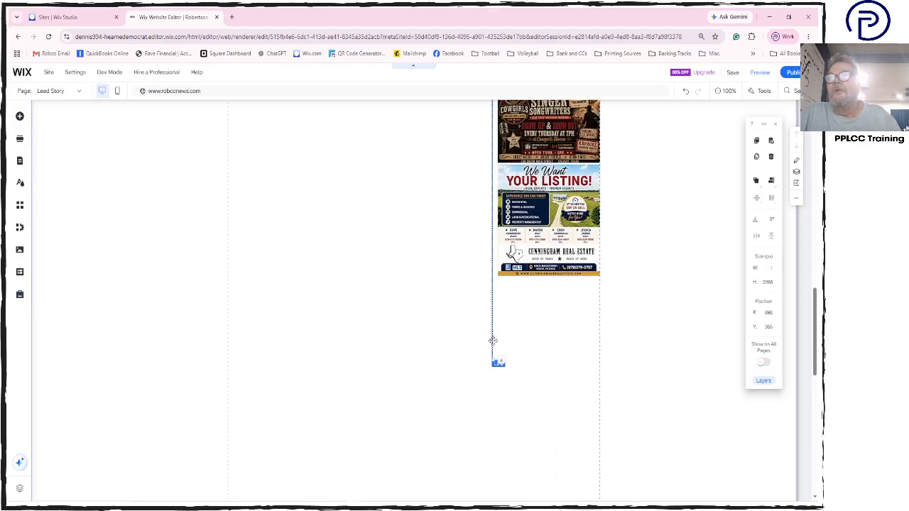
drag(498, 361, 517, 284)
Delete the Cowgirls Singer Songwriters ad and move the Cunningham Real Estate ad up directly beneath the Happy Trails ad.
scroll(558, 339, up, 2)
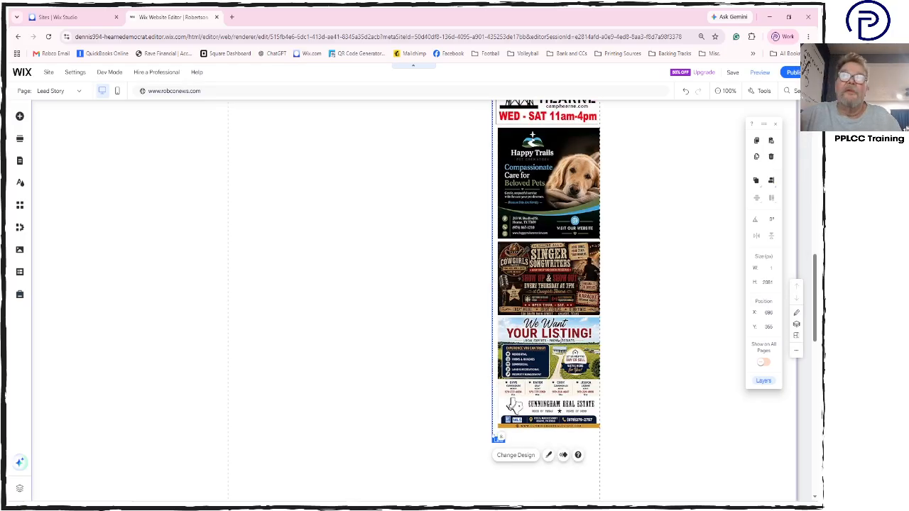
click(566, 298)
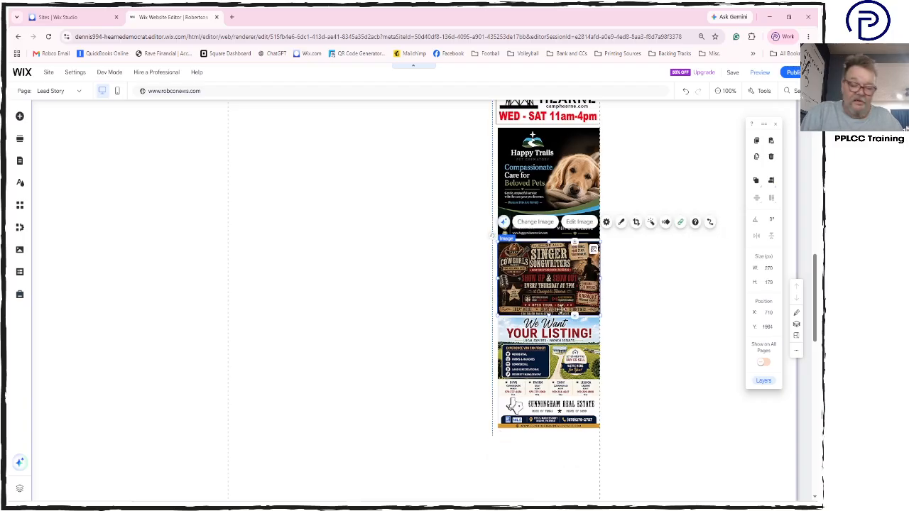
key(Delete)
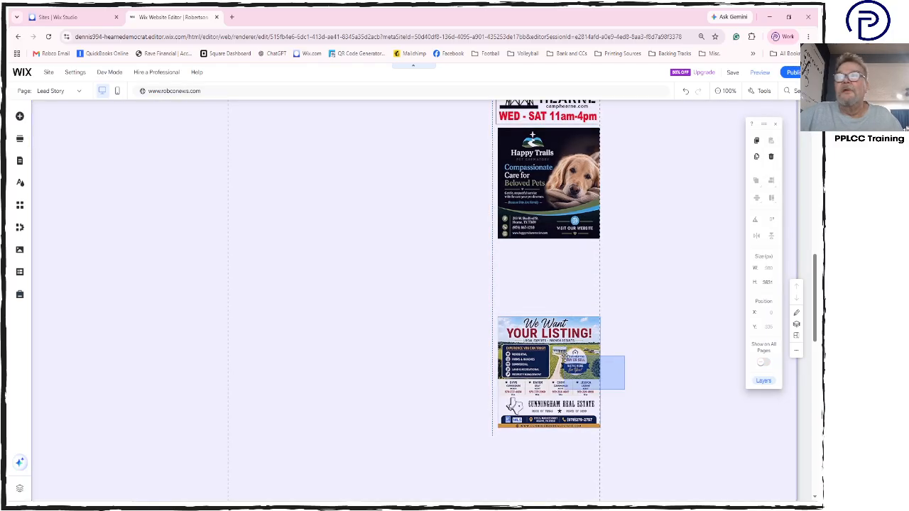
click(575, 358)
drag(574, 357, 574, 281)
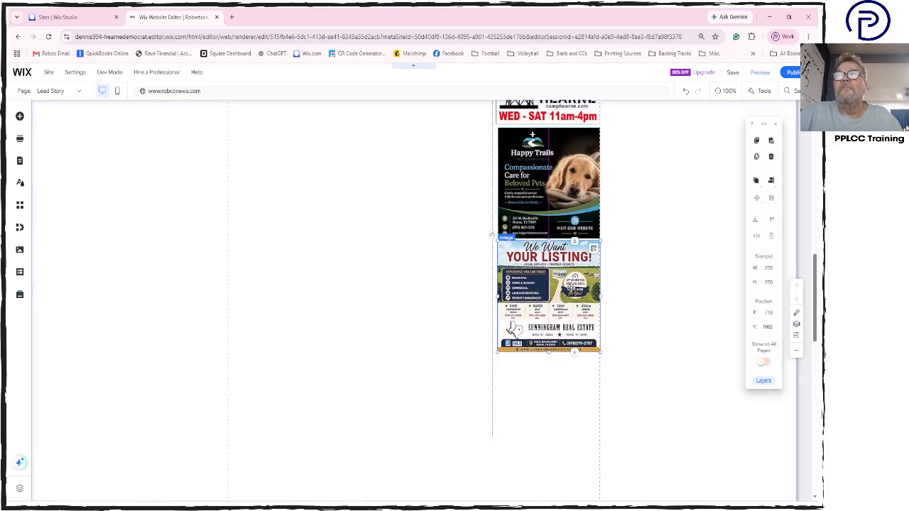
Shorten the divider line to about 1888 px and pull the section's lower edge up to the end of the ads.
click(493, 434)
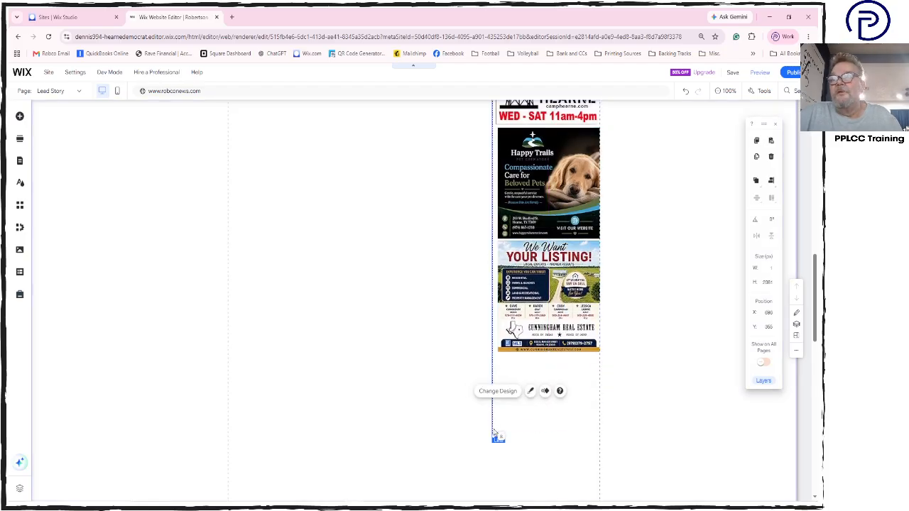
drag(499, 420, 515, 361)
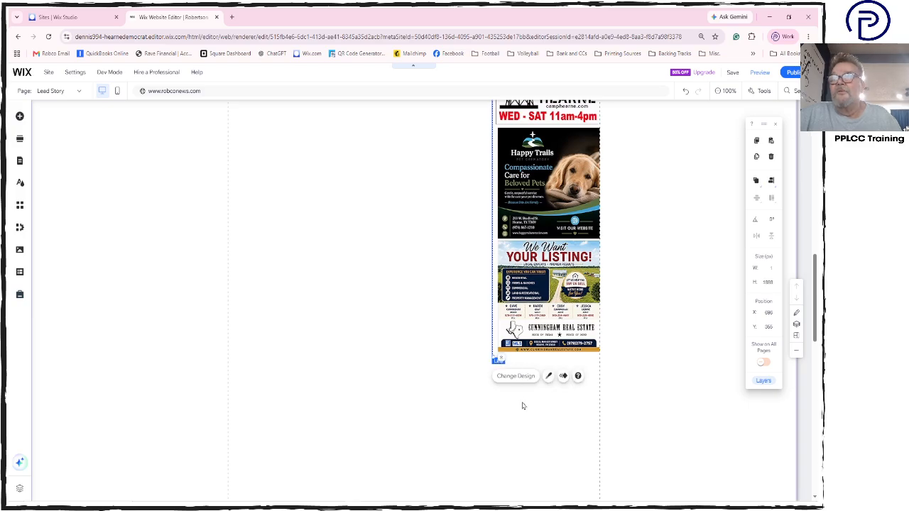
scroll(522, 405, down, 5)
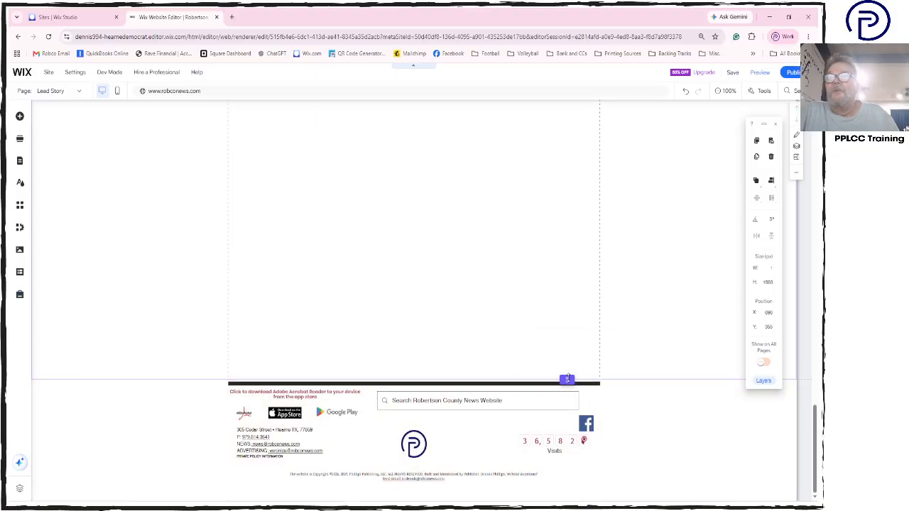
scroll(632, 363, up, 5)
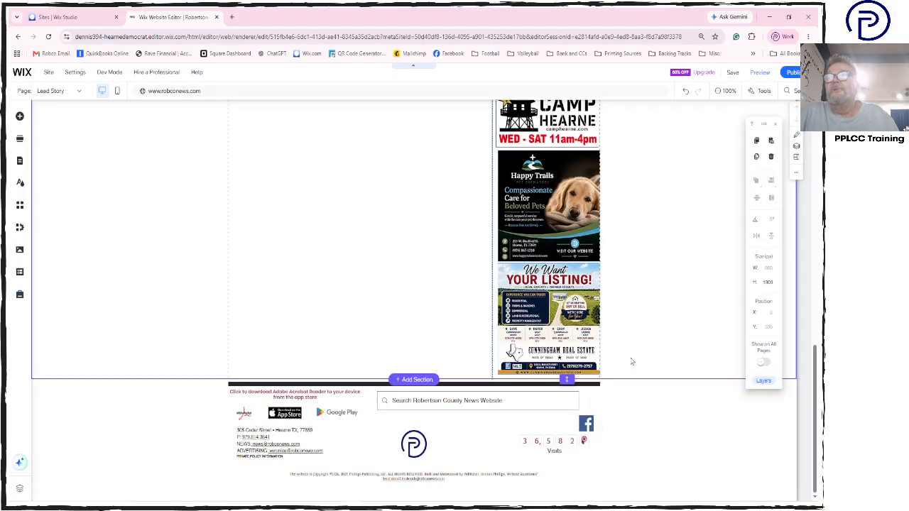
Insert a blank line between all body paragraphs of the Mumford cheerleaders story, and finish editing the text.
scroll(632, 363, up, 2)
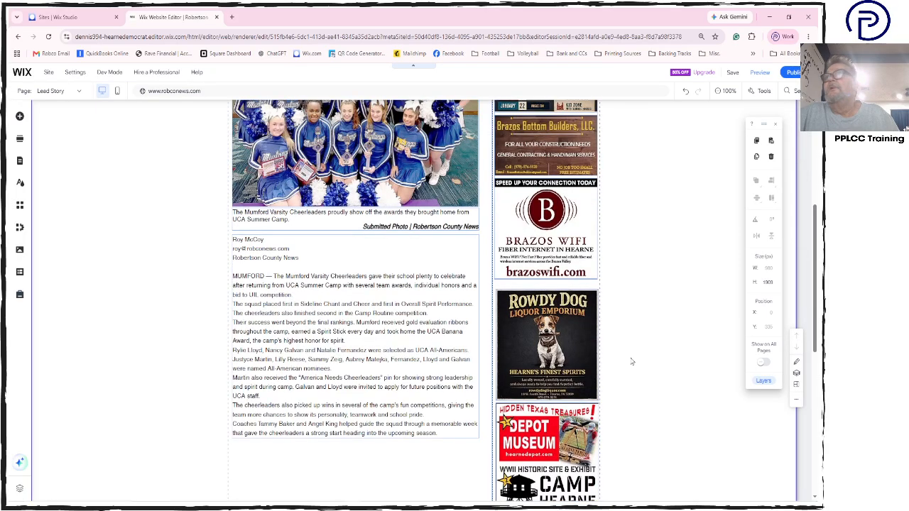
click(400, 353)
double_click(371, 351)
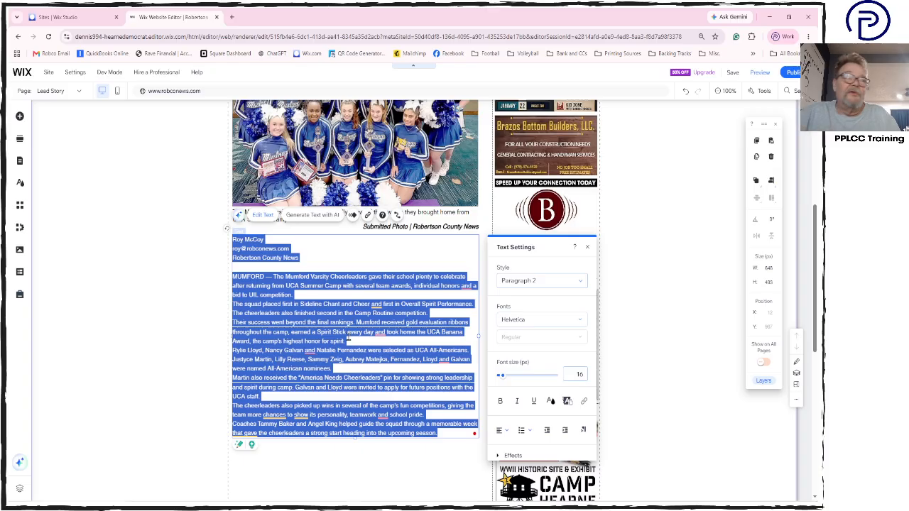
click(306, 295)
key(Return)
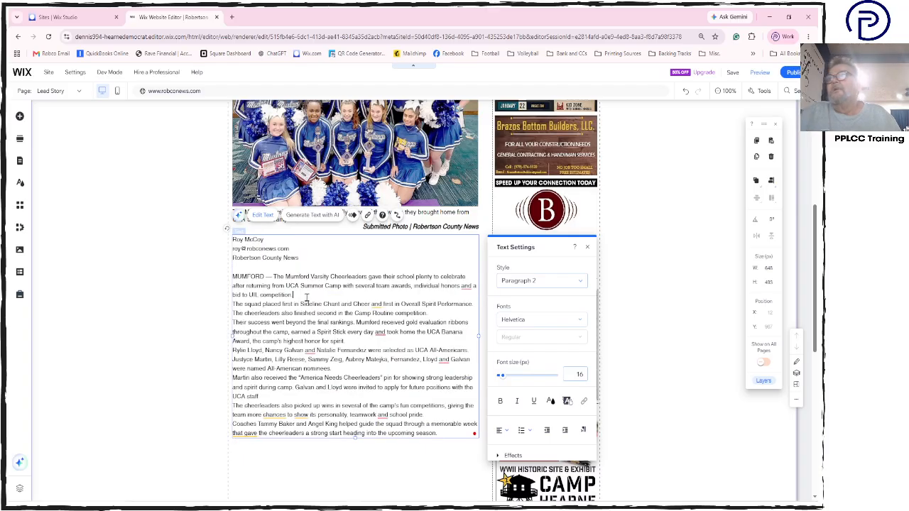
click(429, 322)
key(Return)
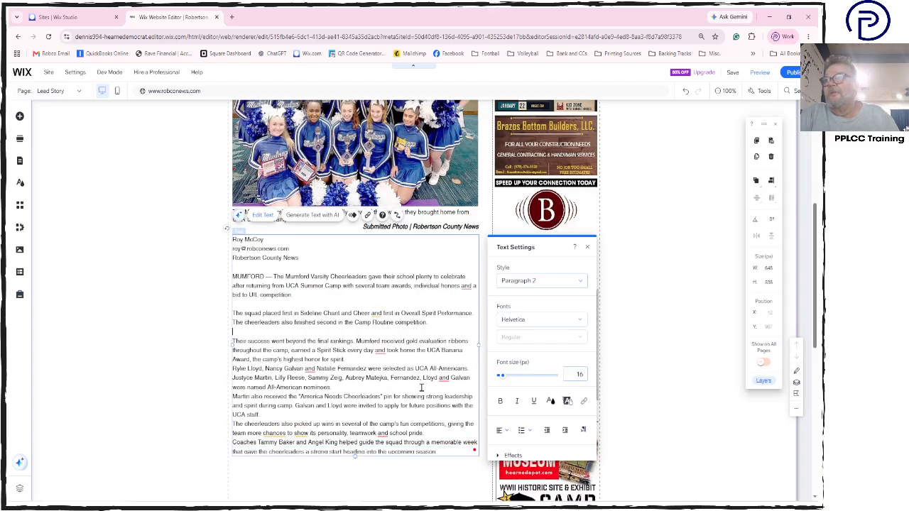
key(Return)
click(366, 361)
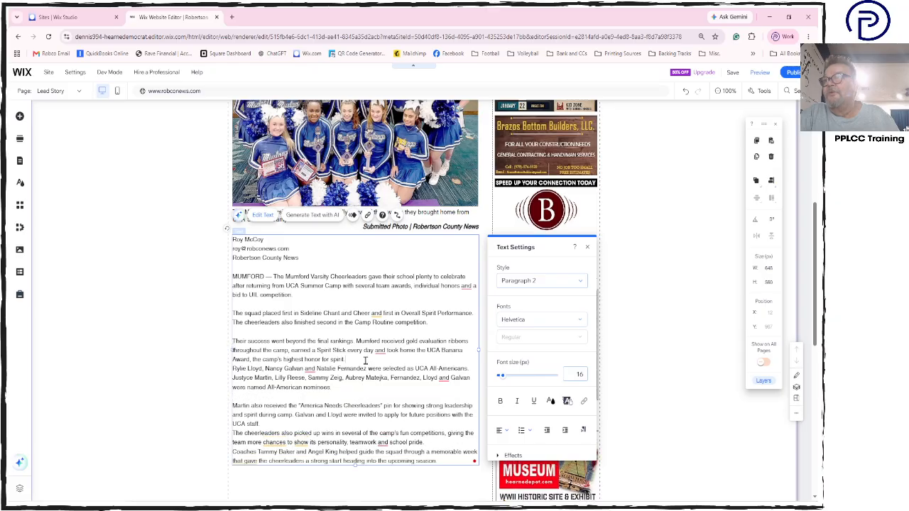
key(Return)
click(259, 432)
key(Return)
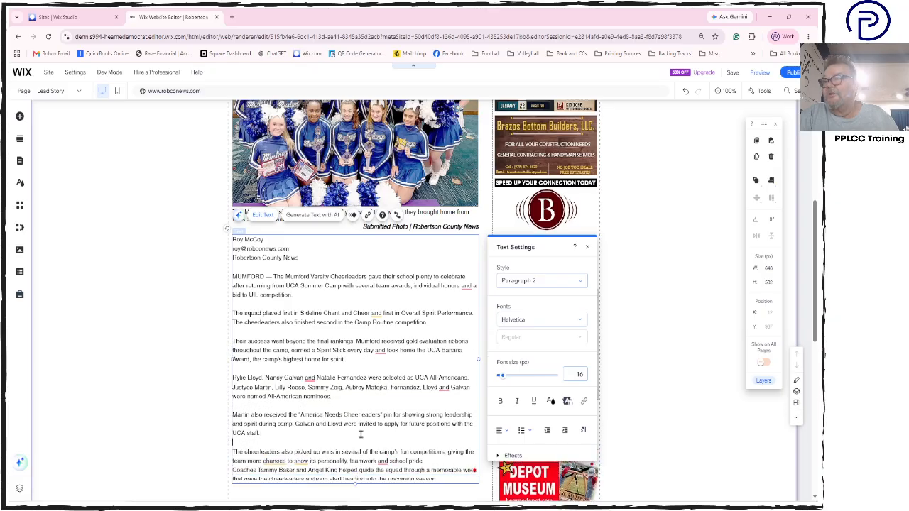
scroll(409, 424, down, 1)
click(433, 385)
key(Return)
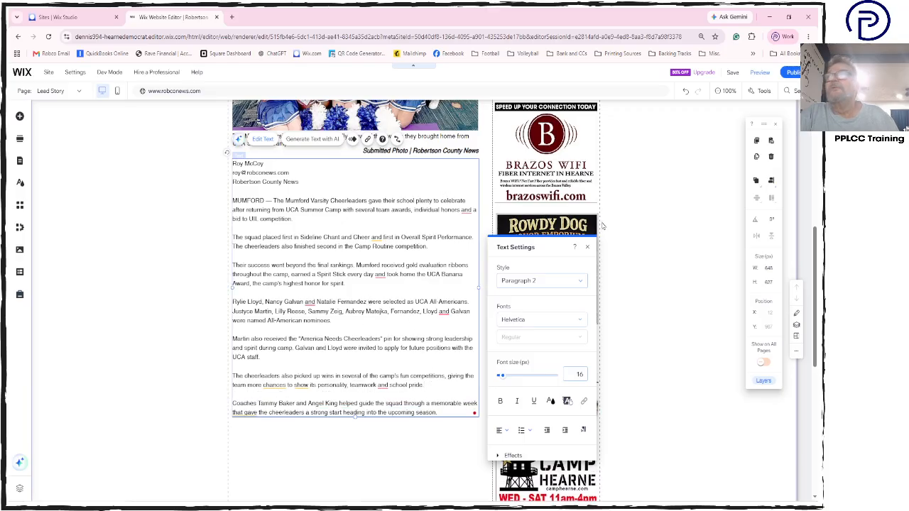
click(588, 249)
Move the Rowdy Dog and Depot Museum/Camp Hearne ads up together to close the gap beneath the Brazos WiFi ad.
scroll(620, 259, up, 1)
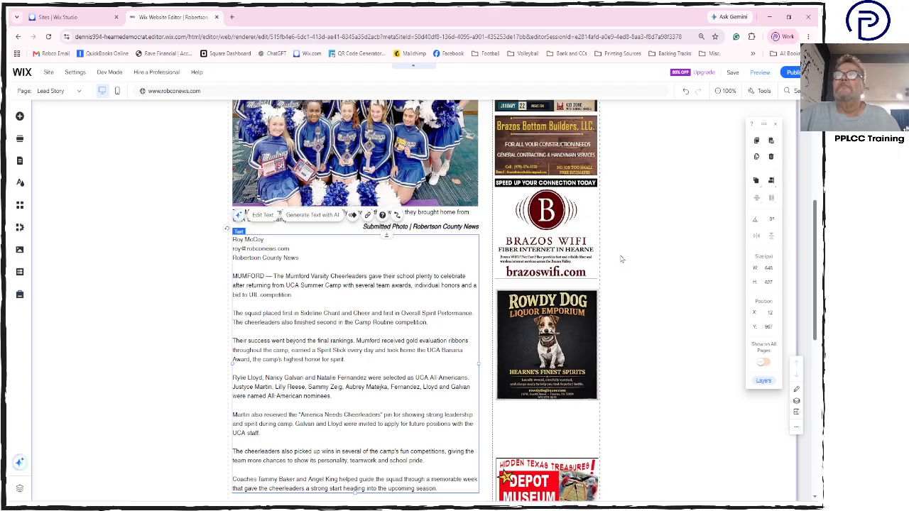
scroll(621, 258, down, 1)
click(572, 385)
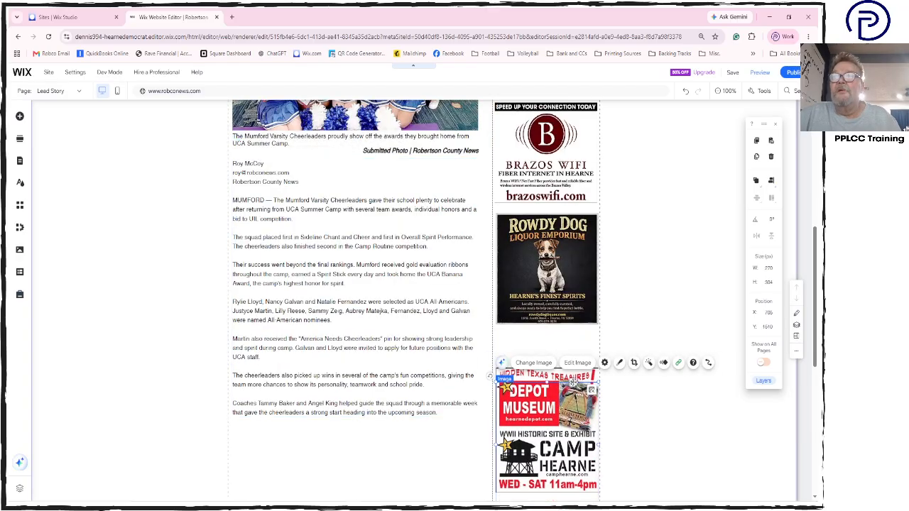
drag(572, 385, 567, 284)
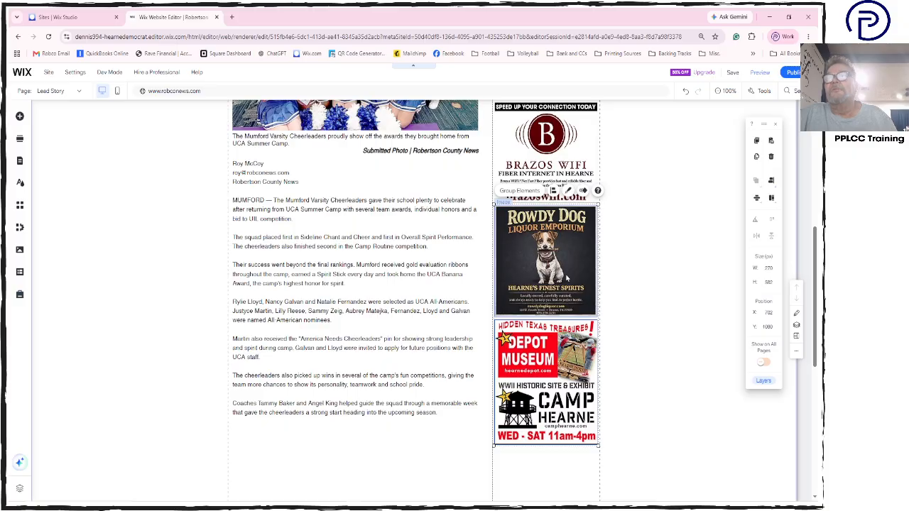
Move the Happy Trails and Cunningham Real Estate ads up together directly beneath the Camp Hearne ad.
scroll(566, 280, down, 5)
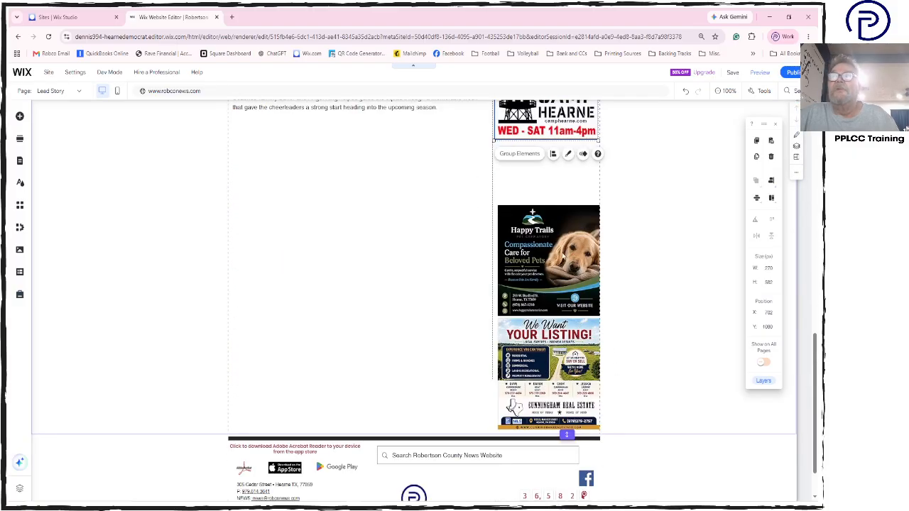
click(558, 263)
drag(558, 276, 559, 211)
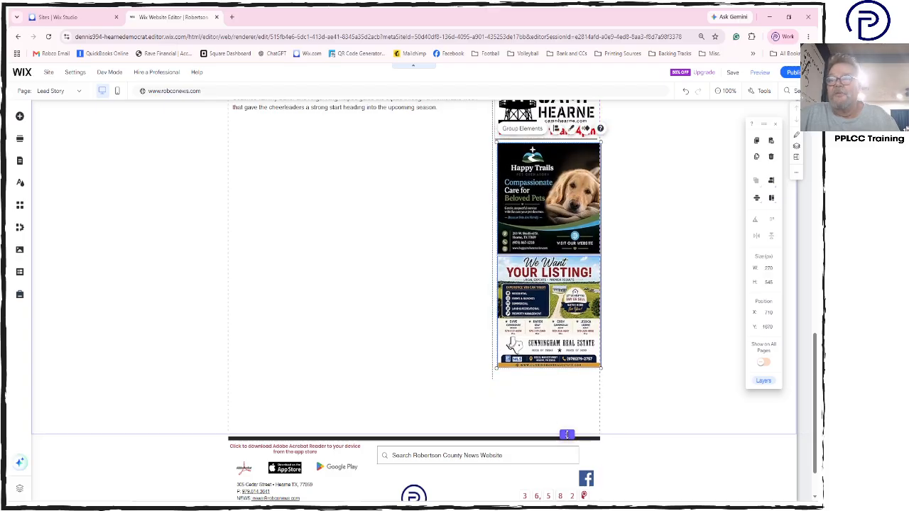
Open the Daily page for editing and look over its ad column down to the footer.
scroll(412, 299, up, 10)
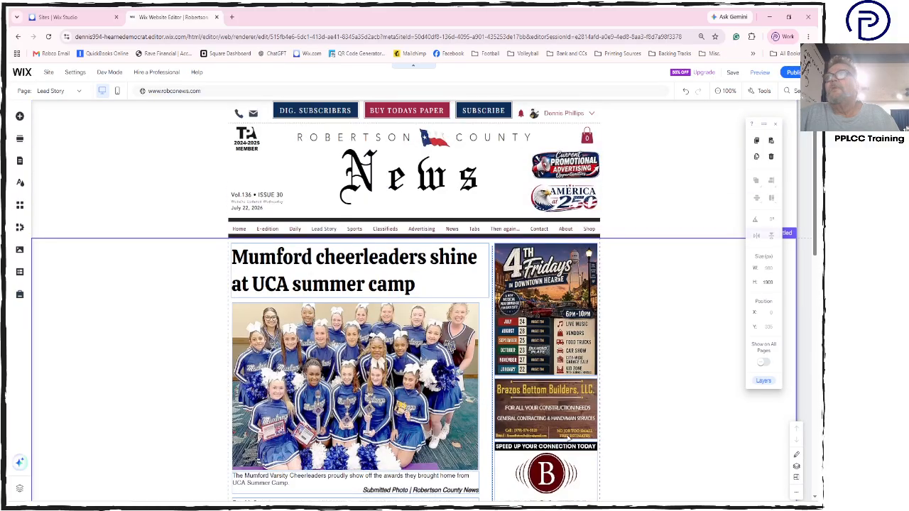
click(78, 91)
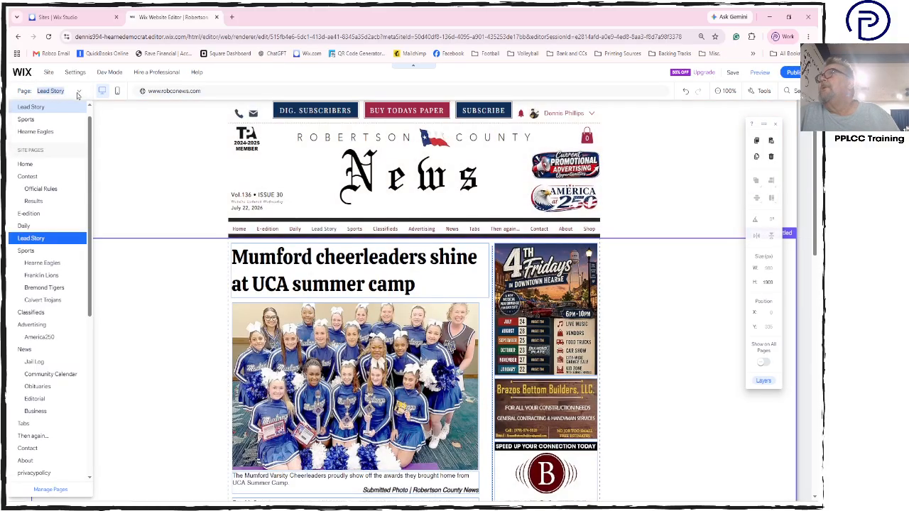
click(66, 231)
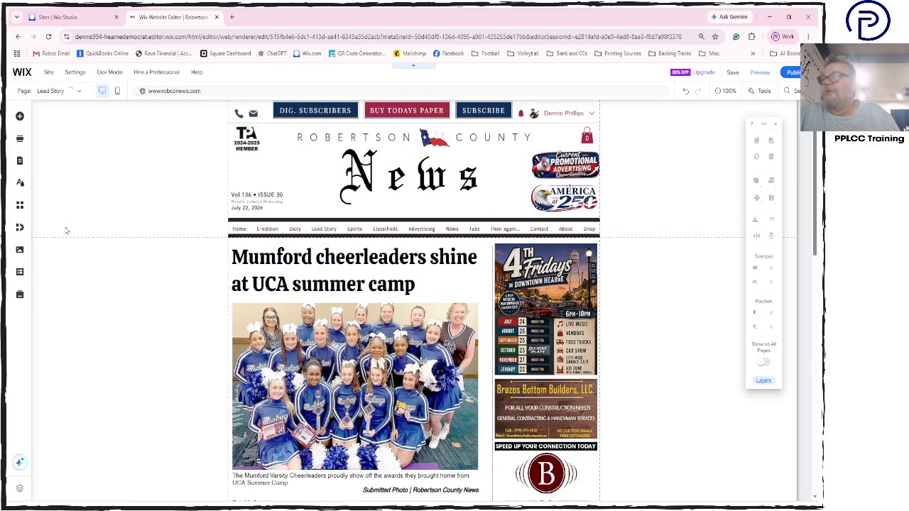
click(78, 91)
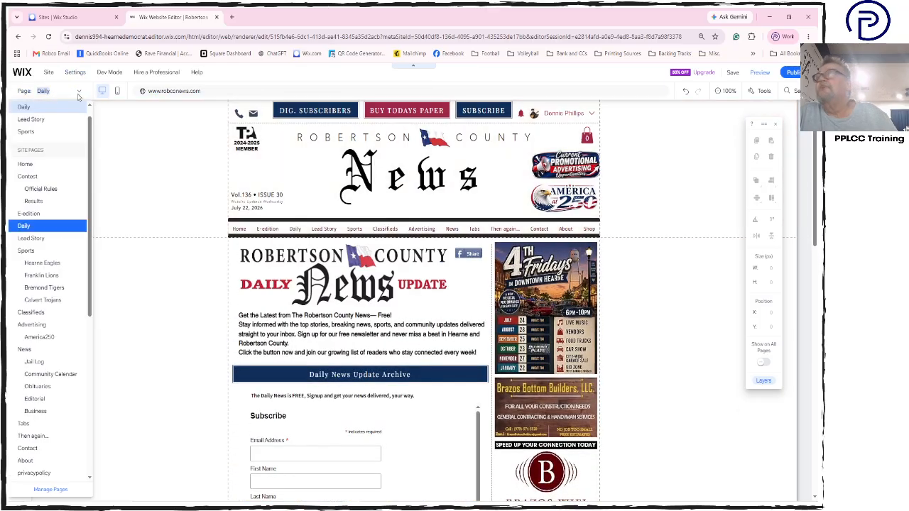
click(187, 295)
scroll(634, 412, down, 15)
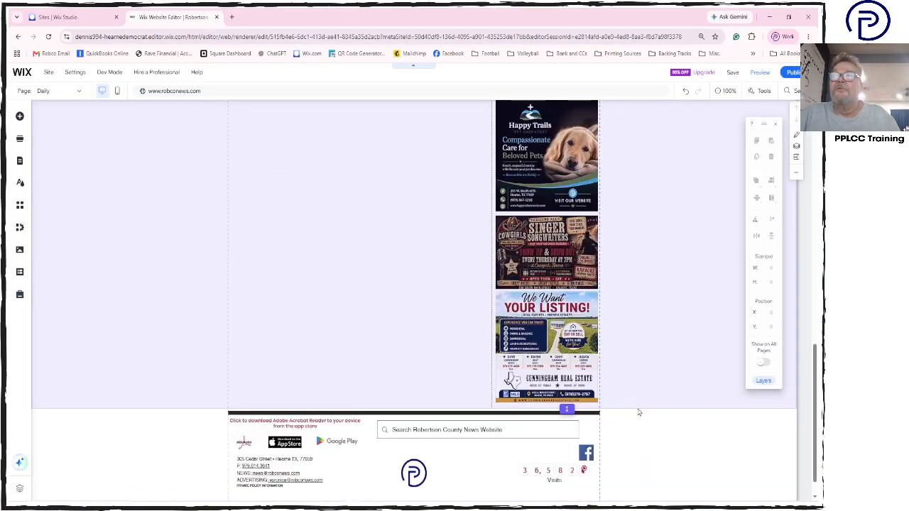
scroll(578, 271, up, 15)
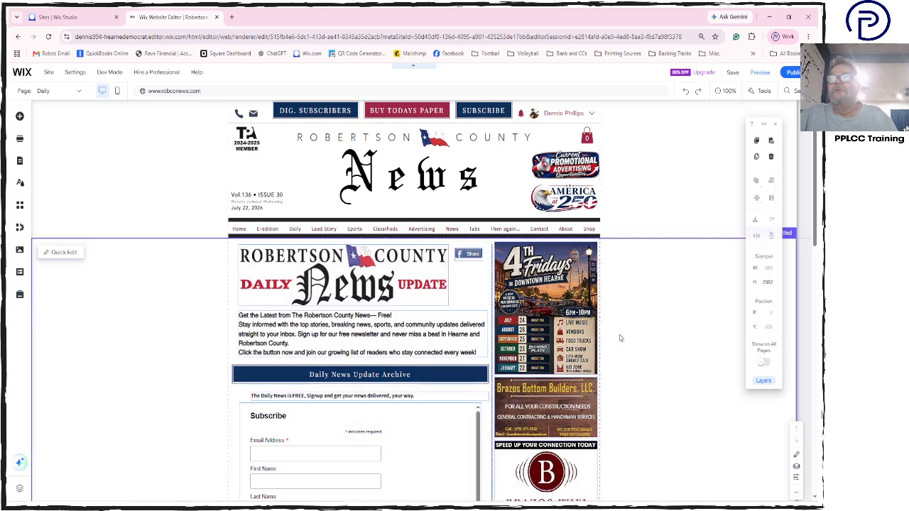
Delete the Cowgirls singer-songwriters ad and move the Cunningham Real Estate ad up directly beneath the Happy Trails ad.
scroll(619, 338, down, 2)
scroll(619, 338, down, 6)
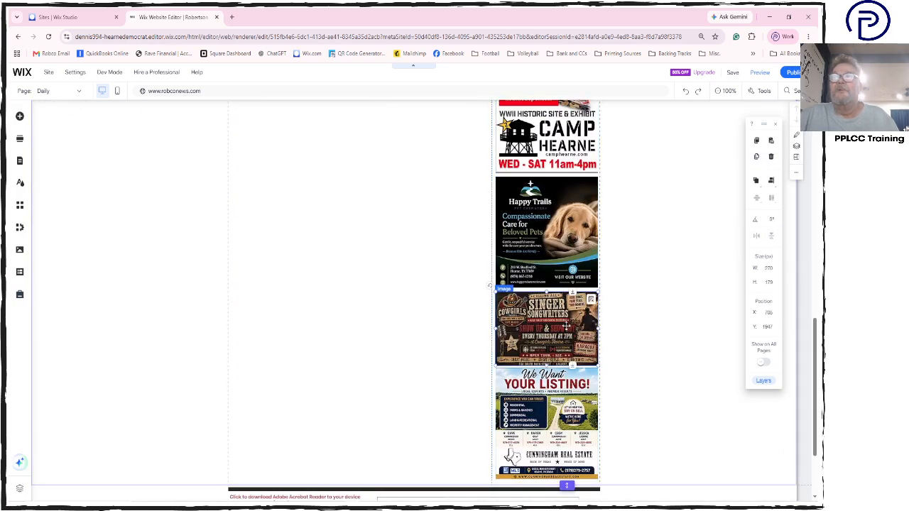
click(565, 327)
key(Delete)
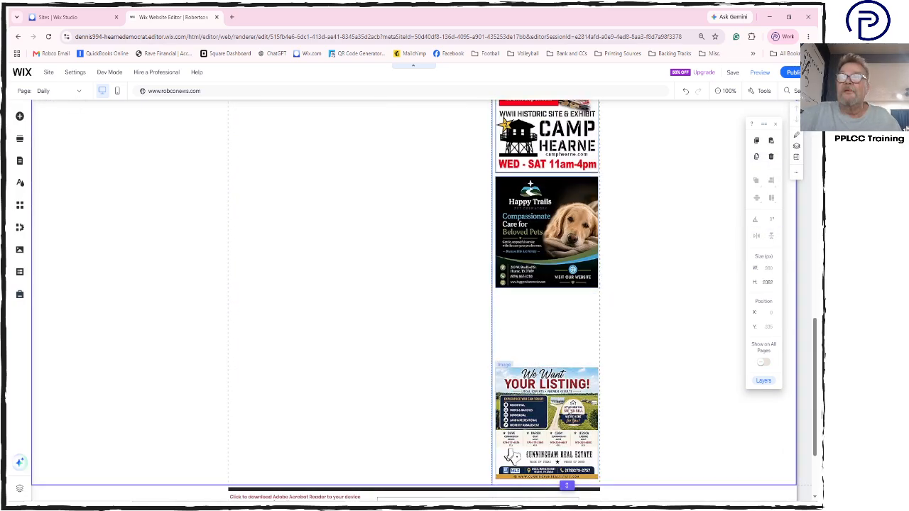
drag(566, 411, 564, 325)
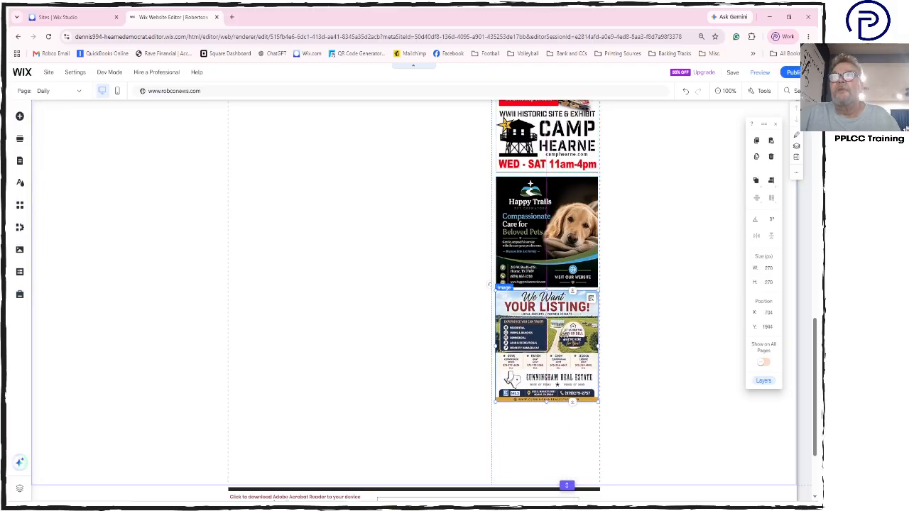
Shorten the vertical divider line to end just below the Cunningham ad and close up the empty space above the footer.
click(490, 437)
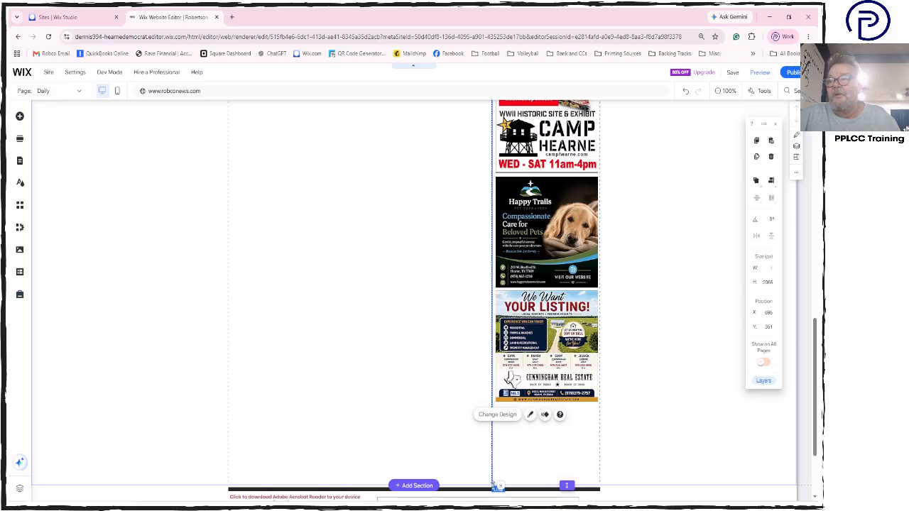
drag(499, 488, 518, 406)
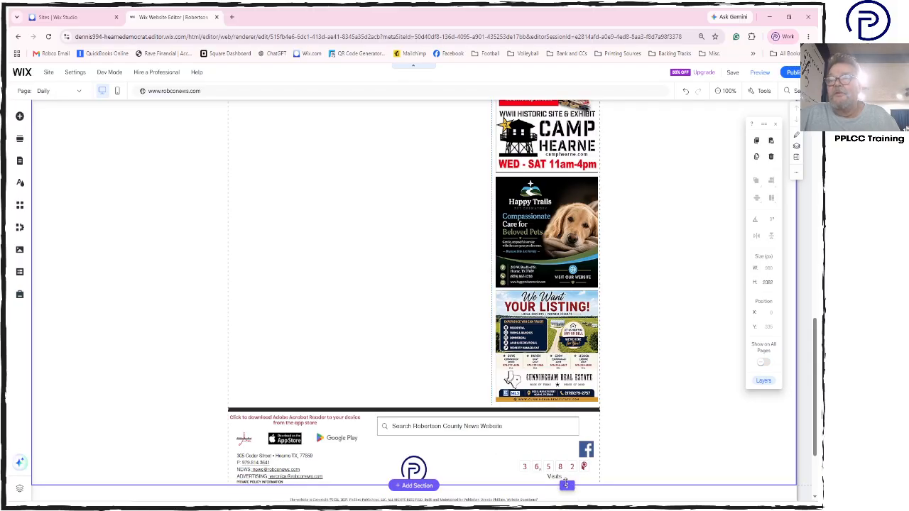
scroll(554, 317, up, 3)
scroll(553, 316, up, 10)
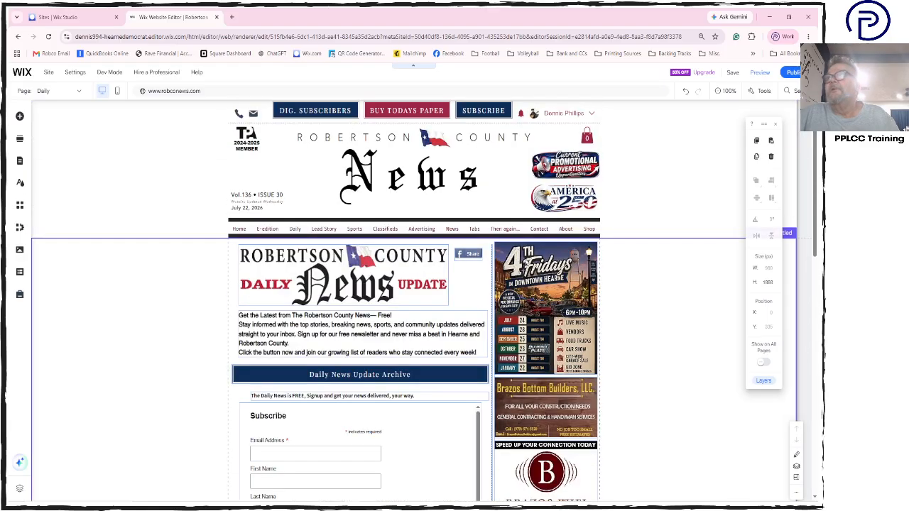
Open page management and move the Contest page with its subpages beneath Lead Story in the site menu.
click(80, 91)
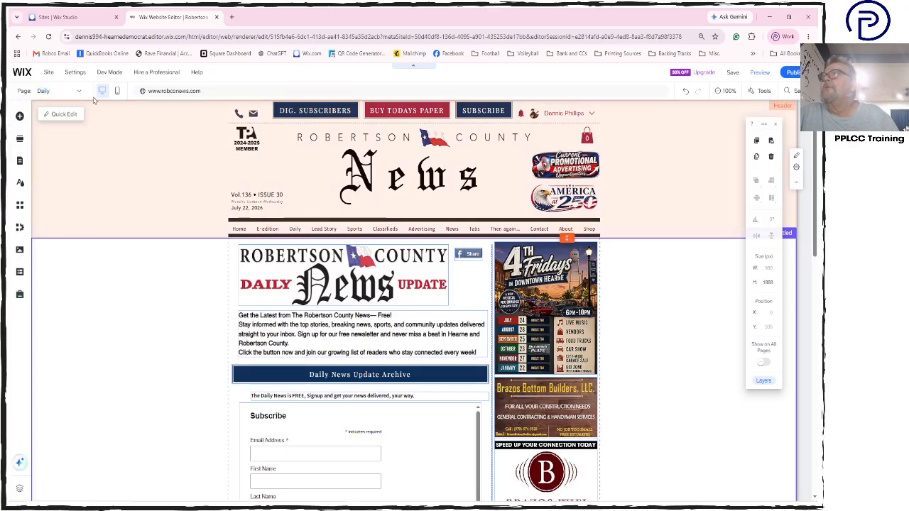
click(79, 91)
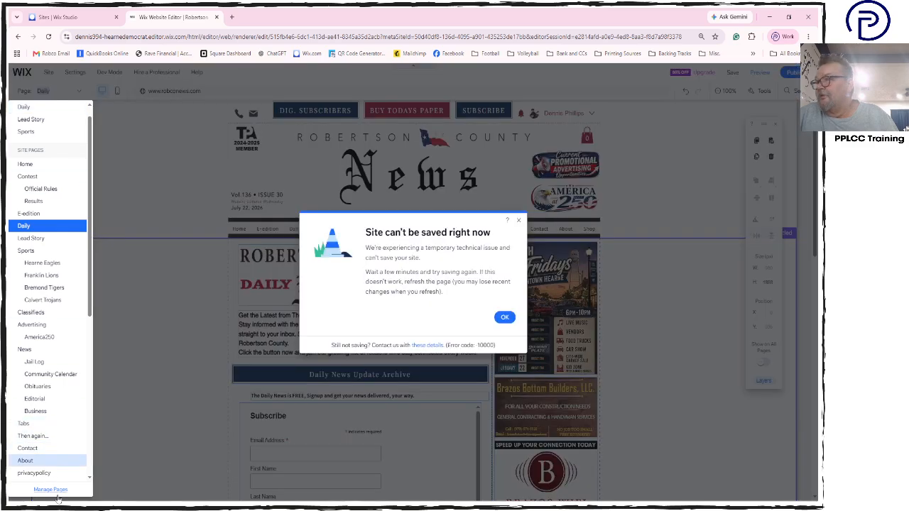
click(56, 494)
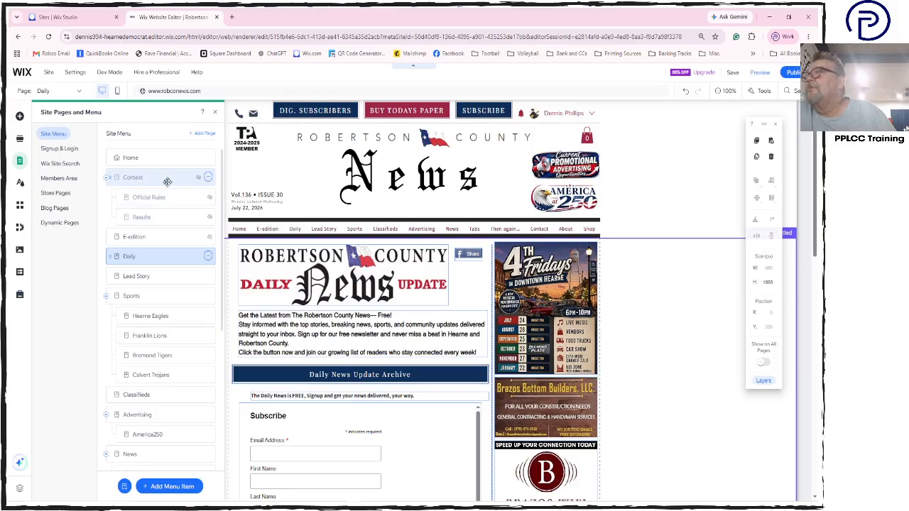
drag(167, 203, 178, 235)
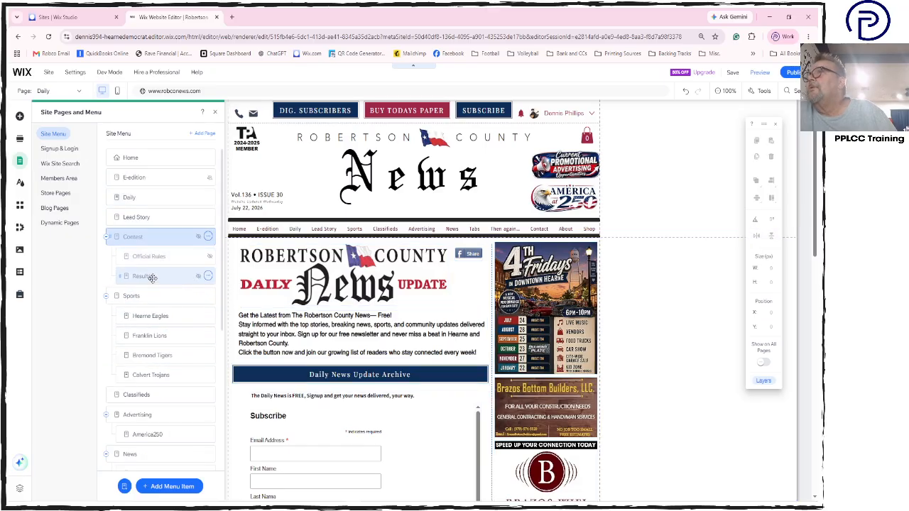
Collapse the Sports, Contest, Advertising and News subpages in the site menu and close page management.
click(105, 296)
click(106, 238)
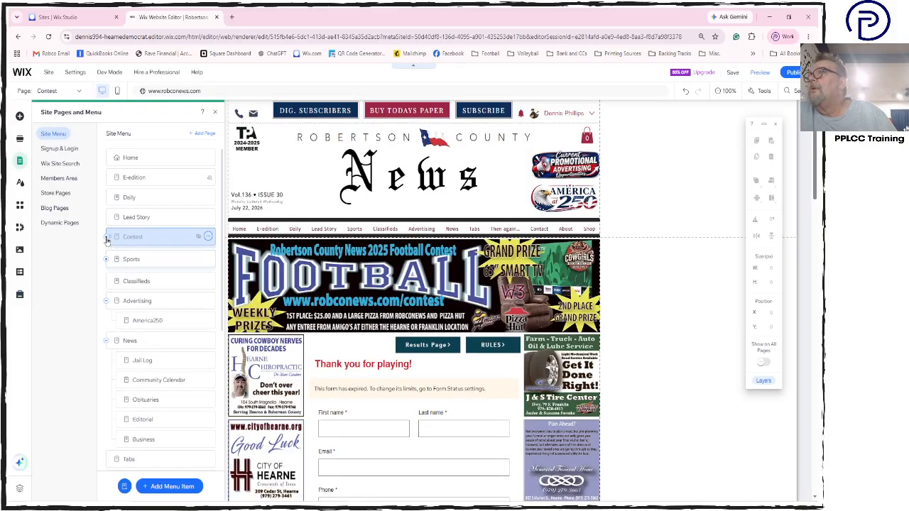
click(105, 302)
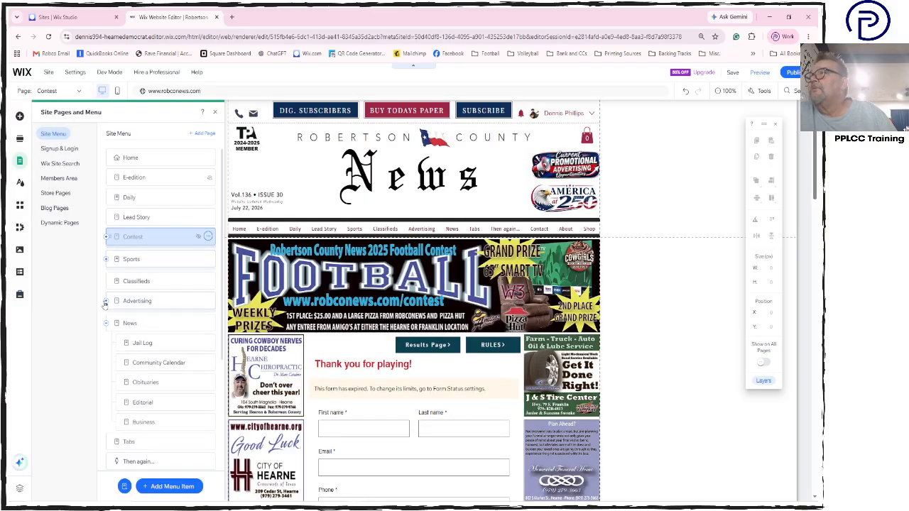
click(106, 326)
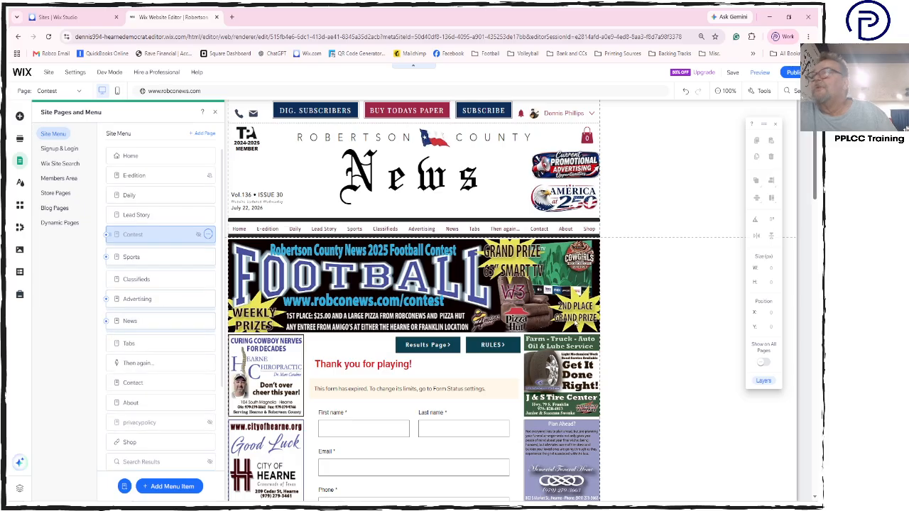
click(667, 337)
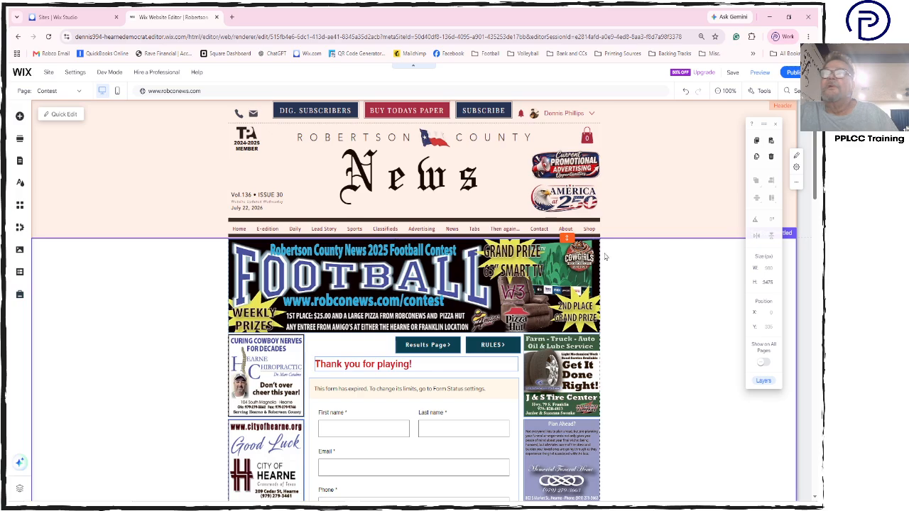
Open the About page for editing.
mouse_move(789, 75)
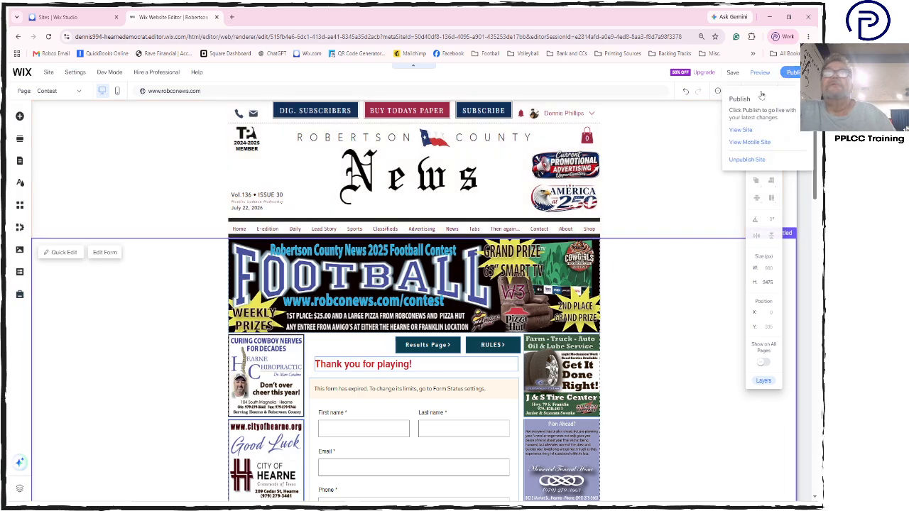
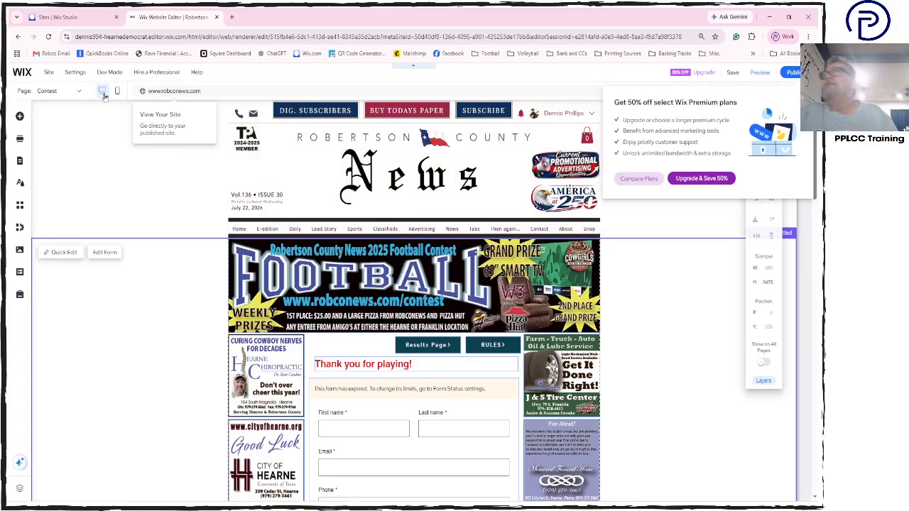
click(80, 91)
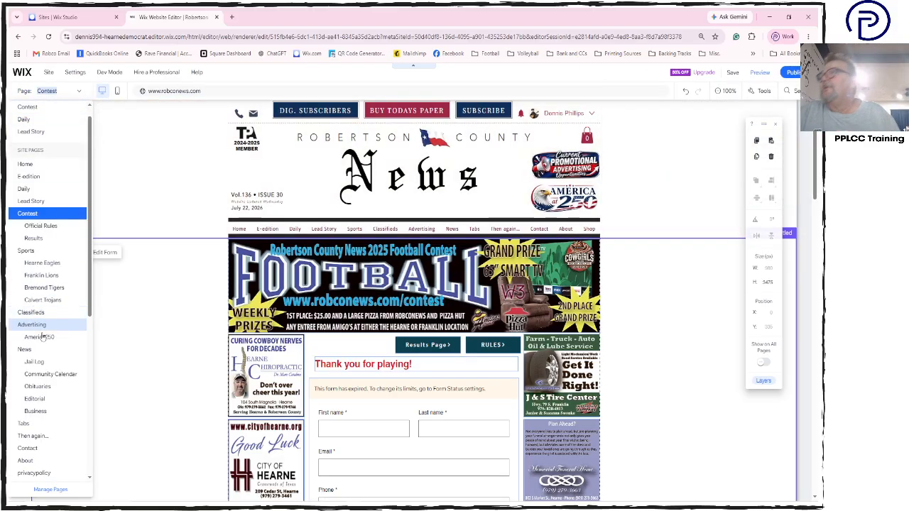
scroll(49, 345, down, 5)
scroll(48, 346, up, 3)
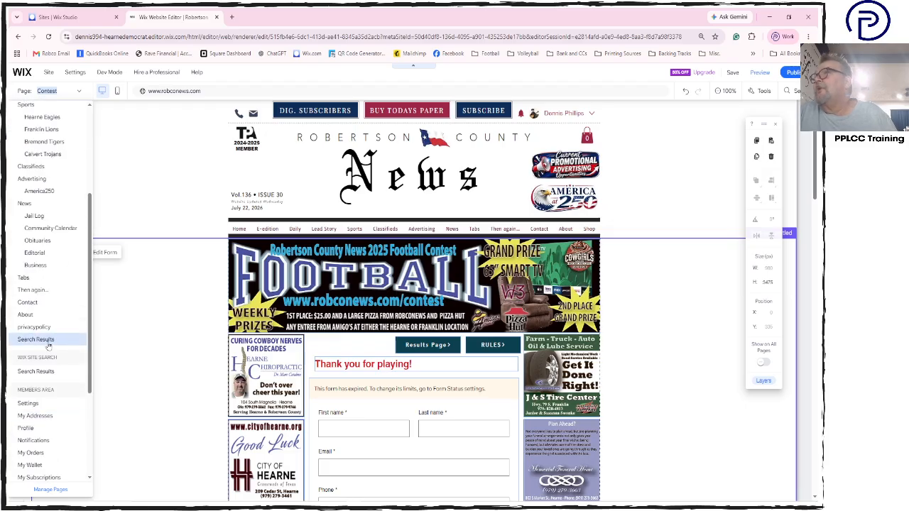
scroll(48, 346, up, 3)
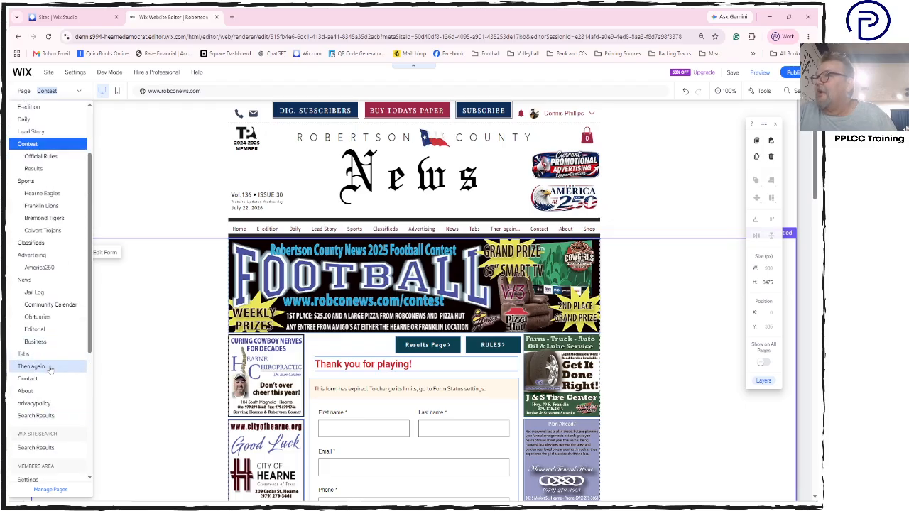
click(51, 391)
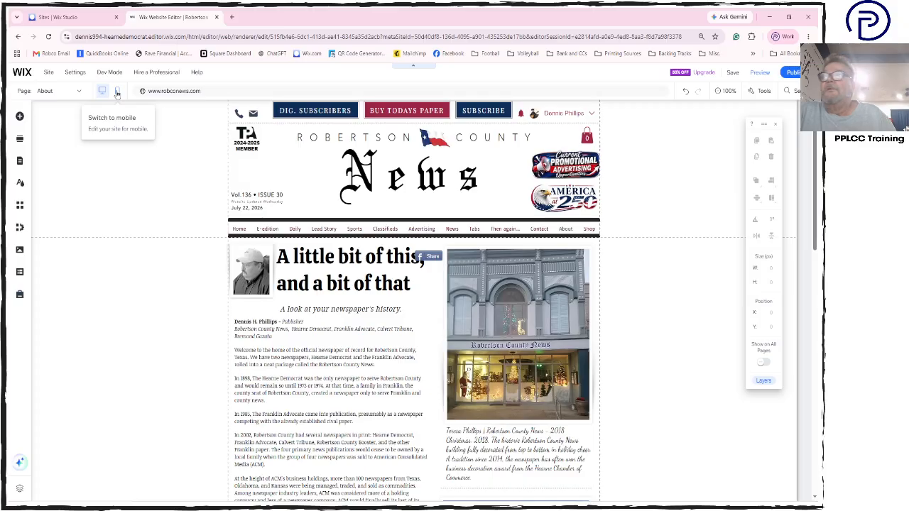
Switch to the mobile layout and nudge the About page headline "A little bit of this, and a bit of that" down 5 px.
click(117, 92)
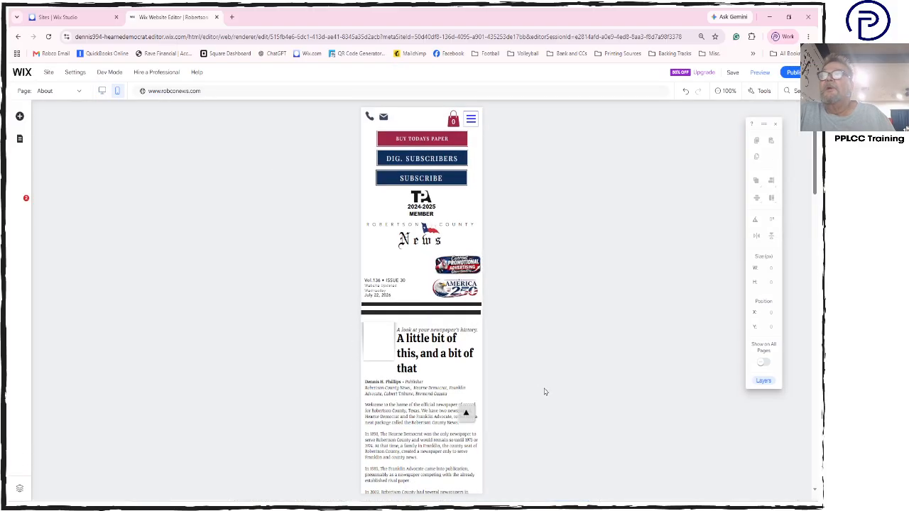
scroll(510, 362, down, 1)
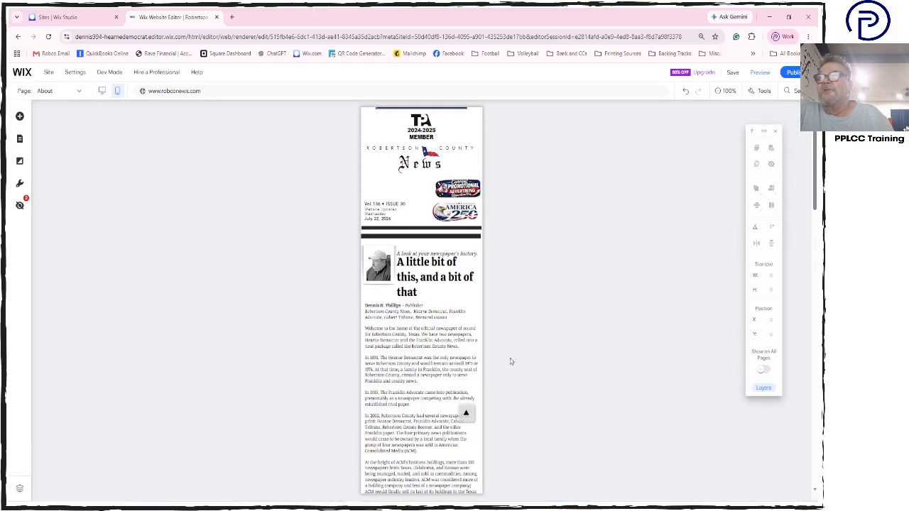
click(456, 293)
click(435, 272)
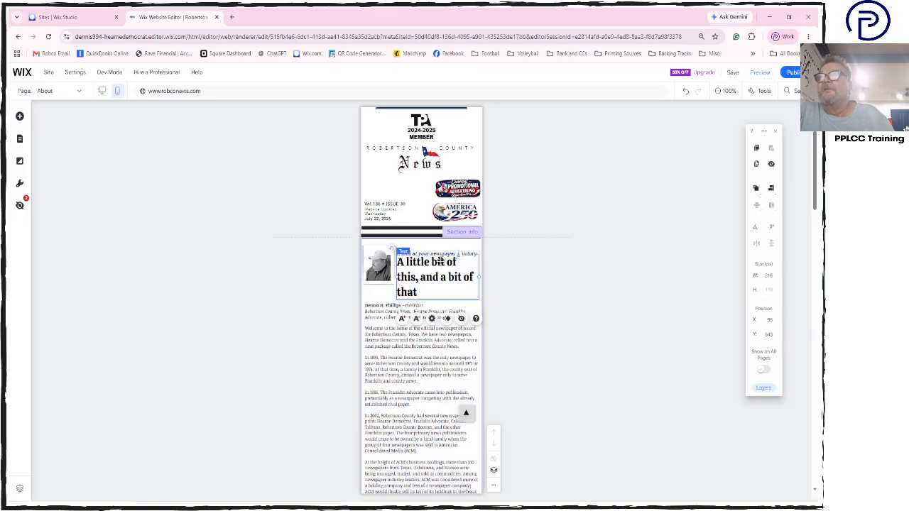
key(Down)
key(Down)
key(Down)
key(Down)
key(Down)
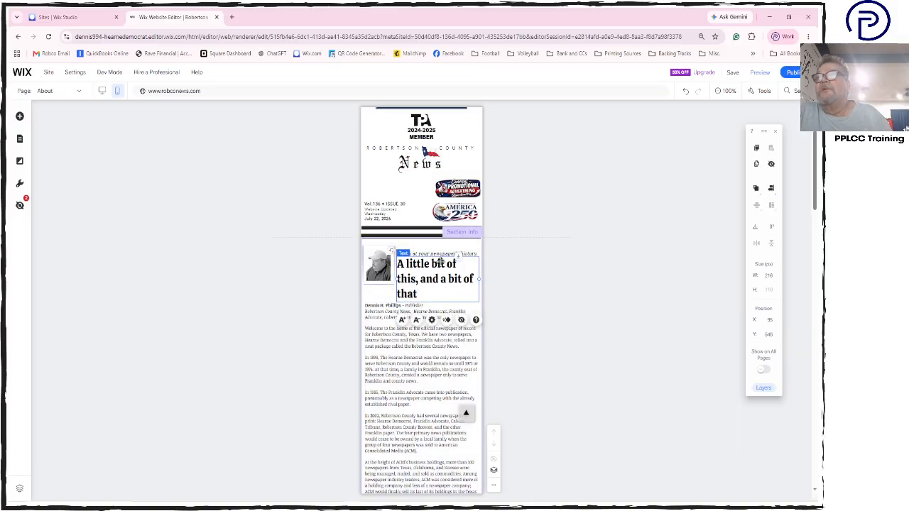
Examine the rest of the mobile About page, including the contact text in the footer.
scroll(443, 289, down, 15)
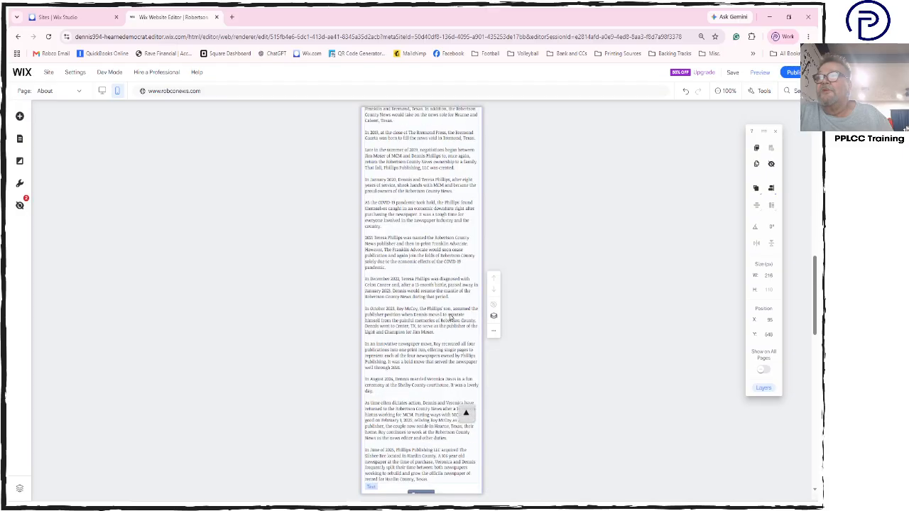
scroll(449, 318, down, 12)
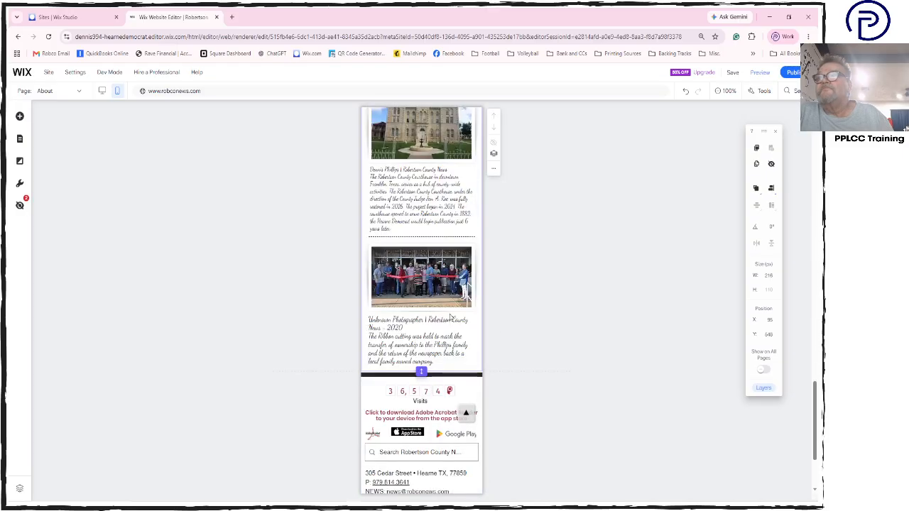
scroll(450, 317, down, 2)
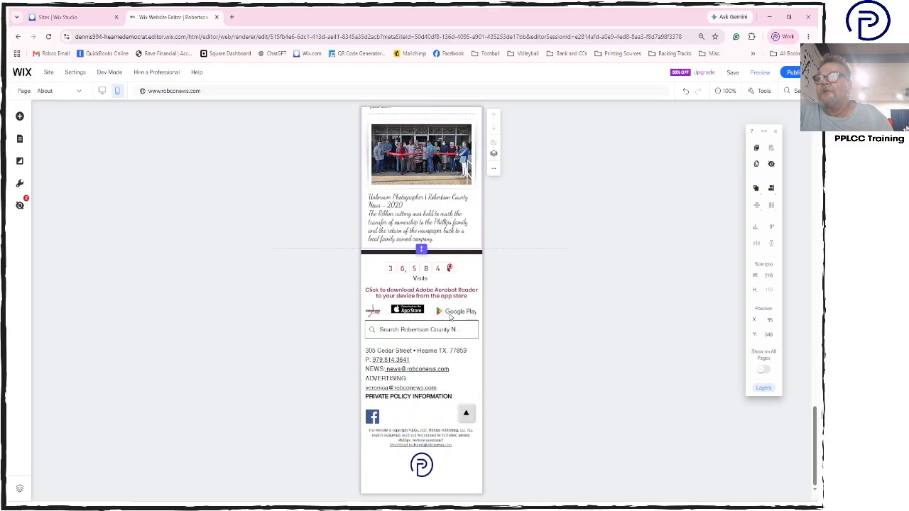
click(435, 399)
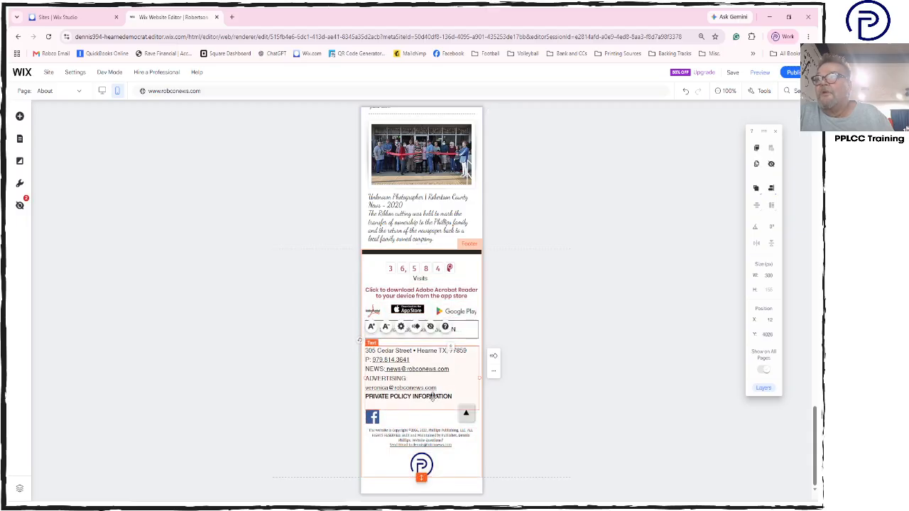
click(525, 408)
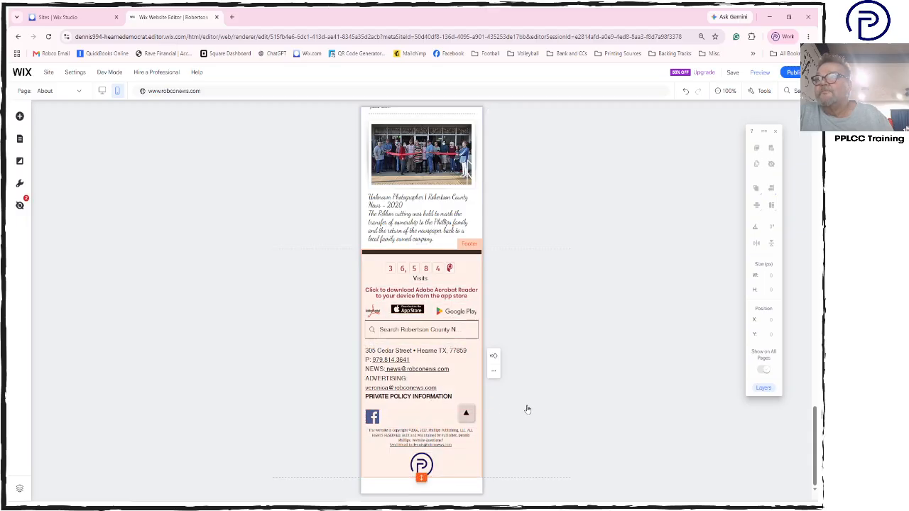
Check the mobile text settings of the contact block in the footer.
click(421, 394)
double_click(419, 396)
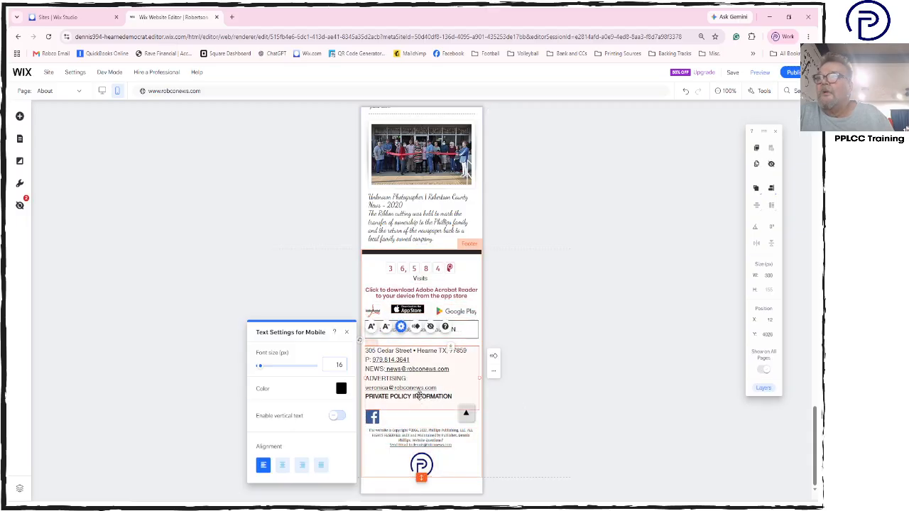
click(538, 408)
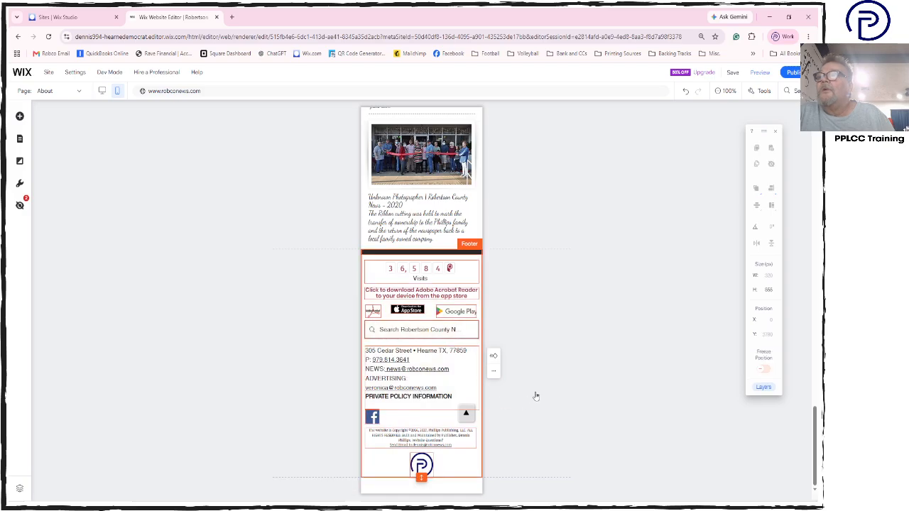
Switch to the desktop layout and inspect the text settings of the footer's PRIVATE POLICY INFORMATION line.
click(103, 92)
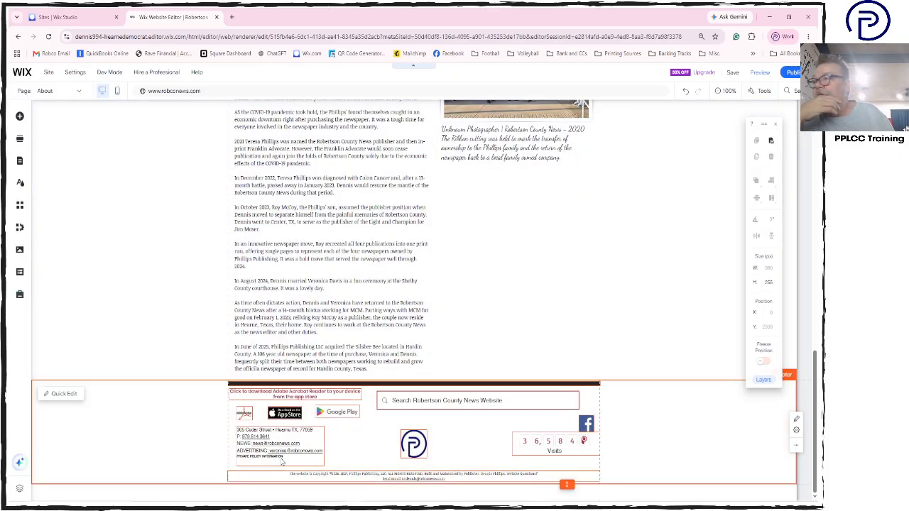
click(282, 458)
double_click(282, 459)
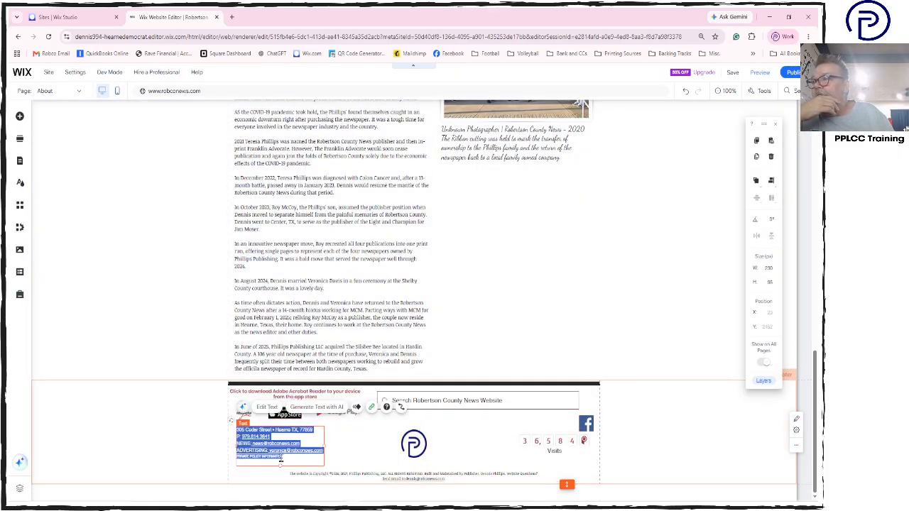
drag(262, 458, 232, 456)
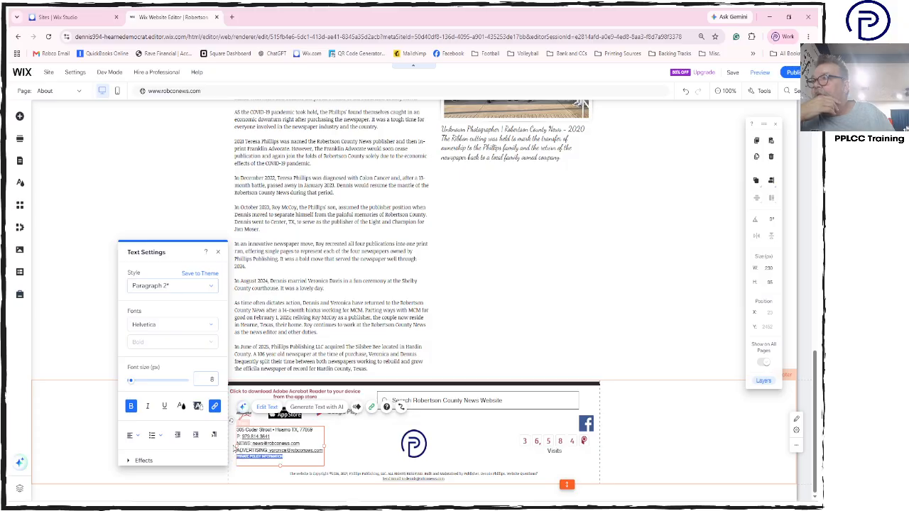
click(218, 252)
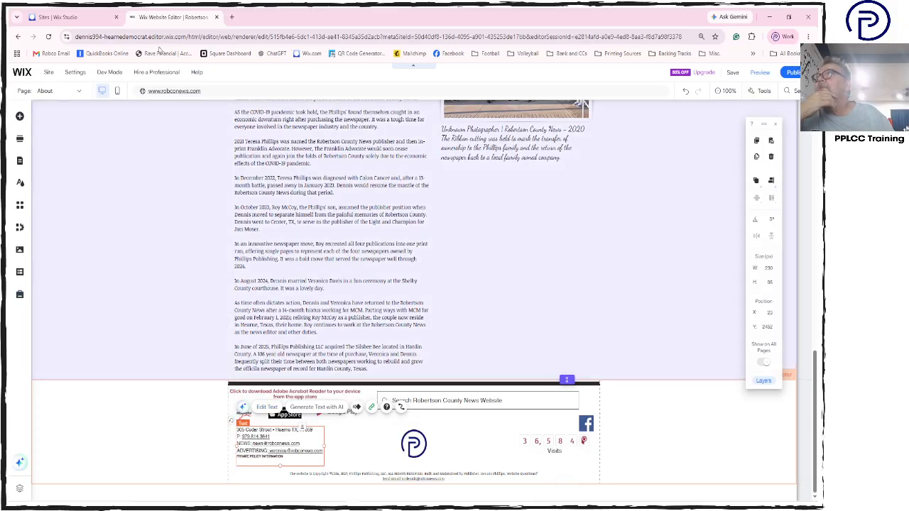
Return to the mobile layout and look over the About page from its header to its footer.
click(117, 96)
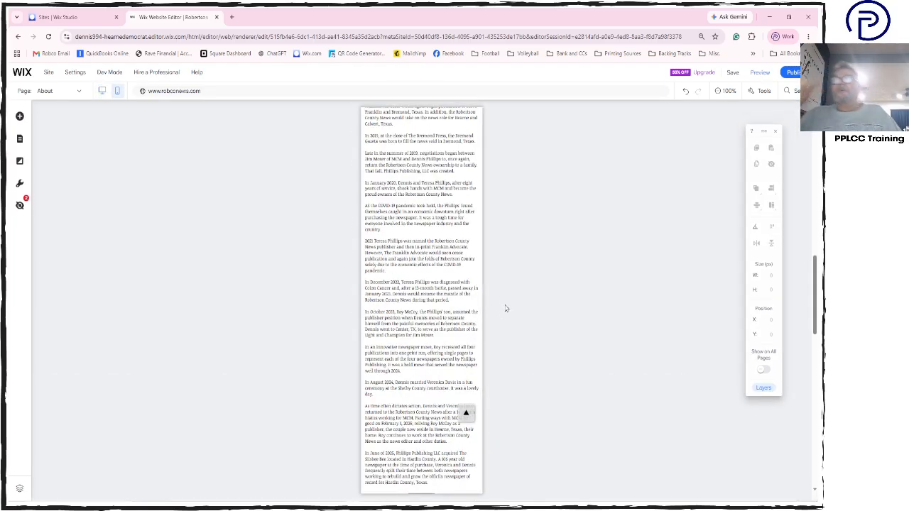
scroll(505, 308, up, 10)
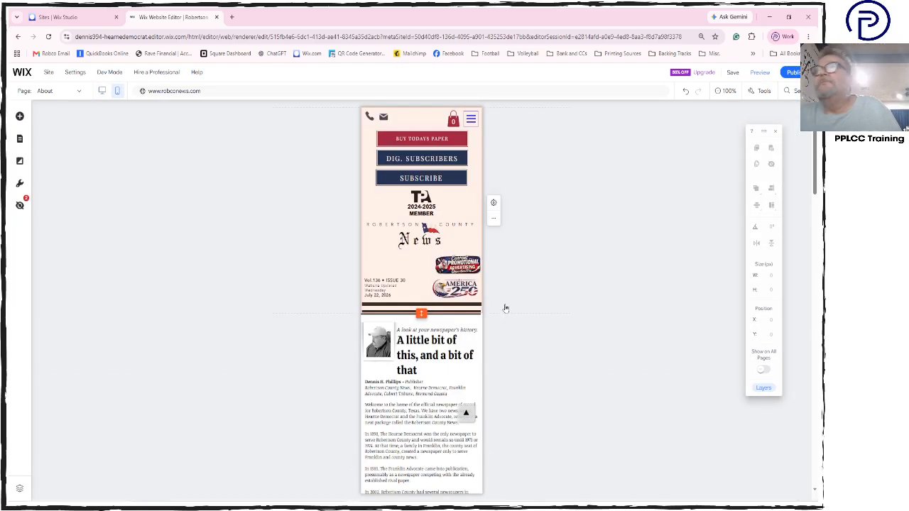
click(504, 290)
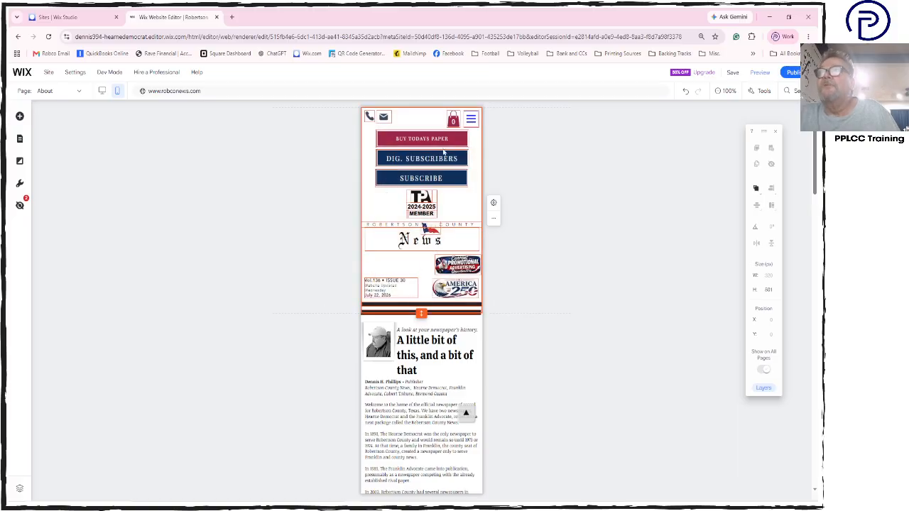
scroll(430, 271, down, 10)
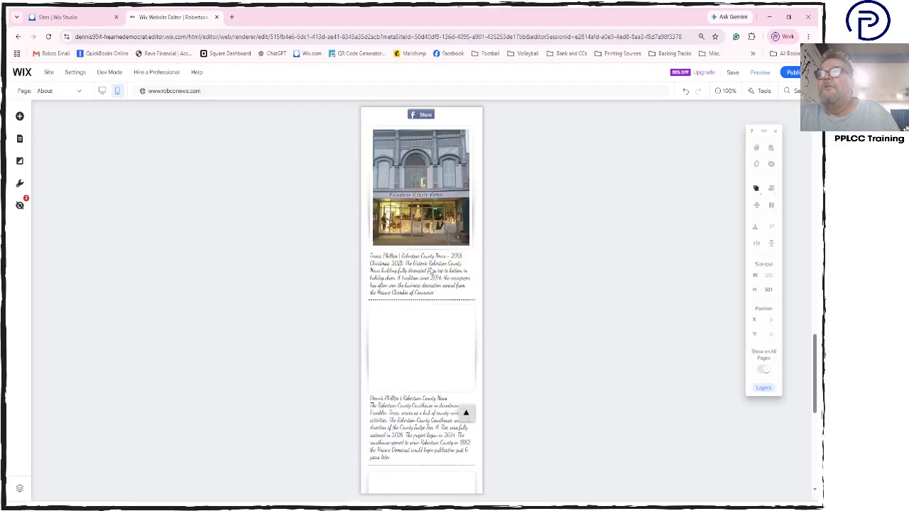
scroll(430, 271, down, 10)
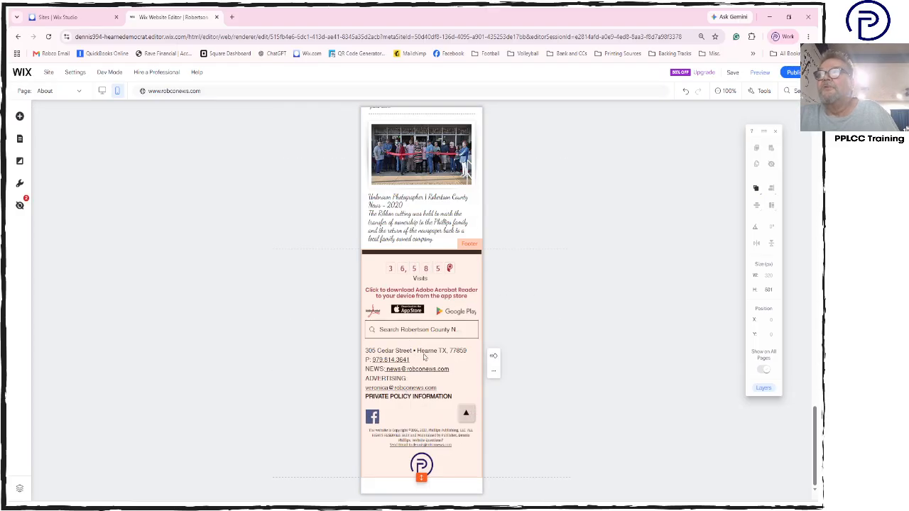
scroll(423, 365, up, 20)
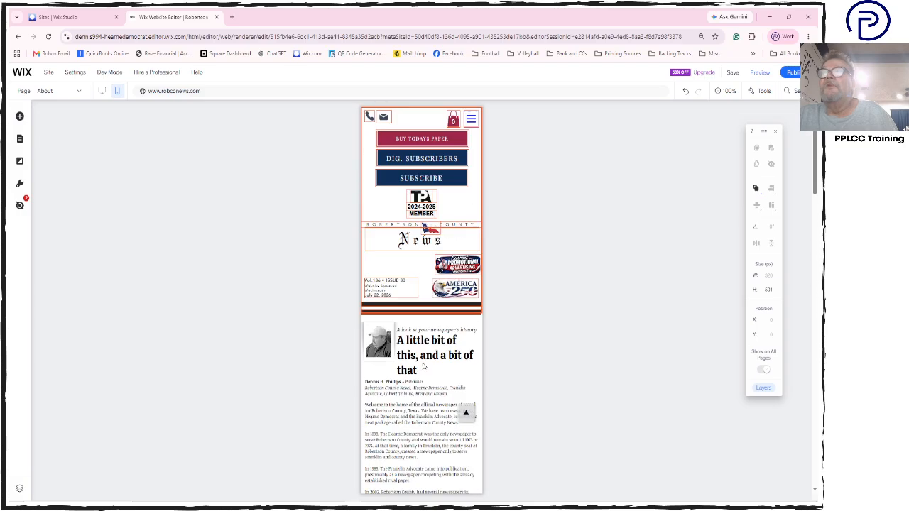
Rearrange the mobile header: raise the volume and date text, and place the America 250 and promotional advertising logos side by side beneath it.
click(385, 290)
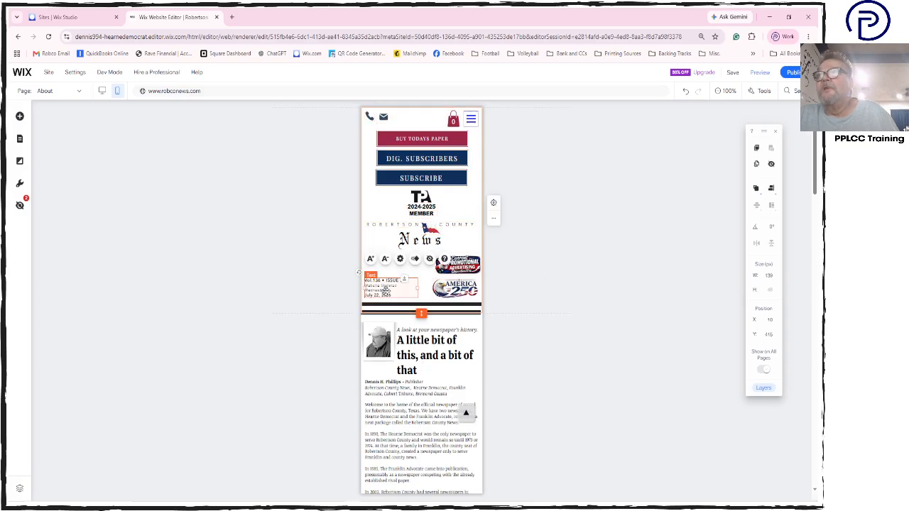
drag(384, 289, 384, 266)
click(468, 288)
drag(469, 288, 412, 294)
drag(467, 266, 459, 290)
drag(402, 288, 397, 288)
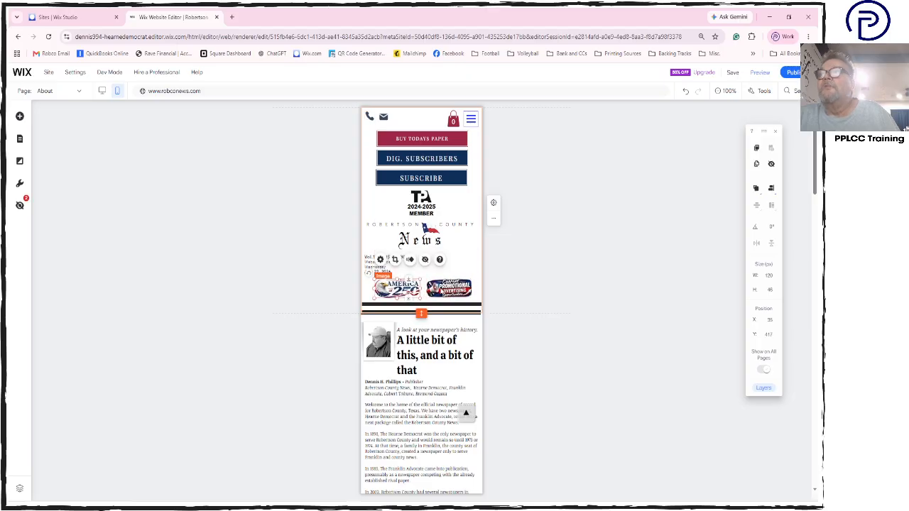
click(328, 263)
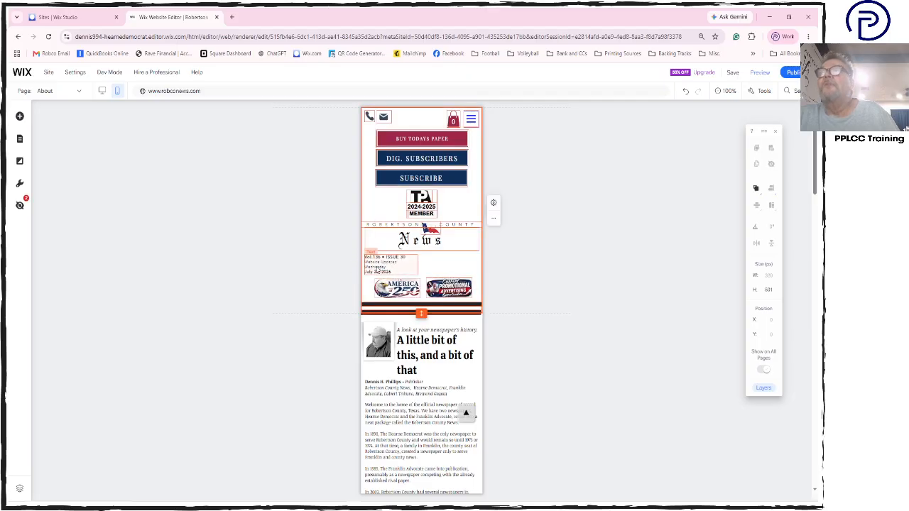
Nudge the header's volume and date text up to Y 365 and save the site.
click(363, 267)
drag(376, 266, 376, 264)
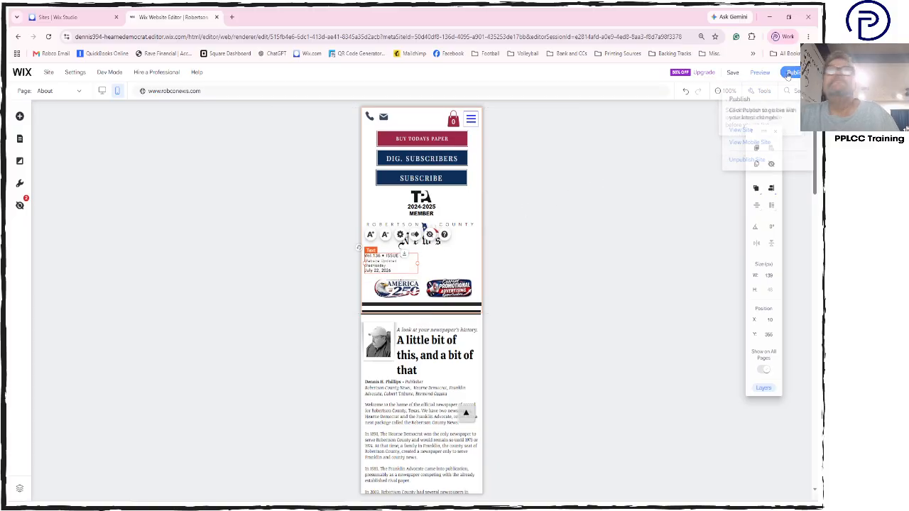
click(732, 72)
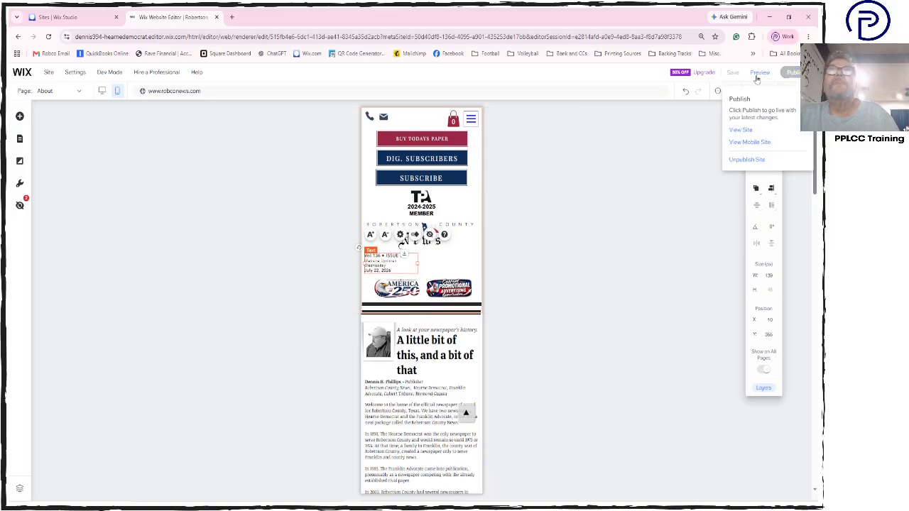
Open the Contact page and close the empty gap between the Cowgirls singer-songwriters ad and the footer.
click(80, 91)
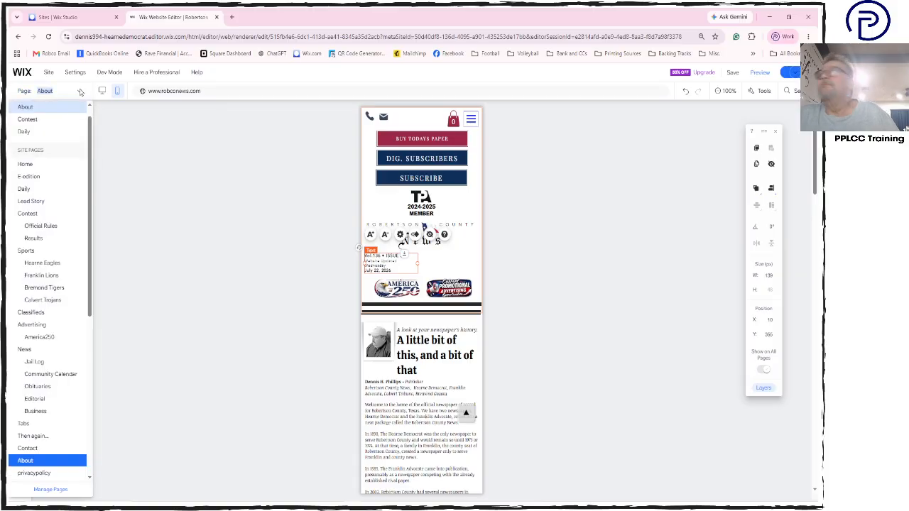
click(39, 458)
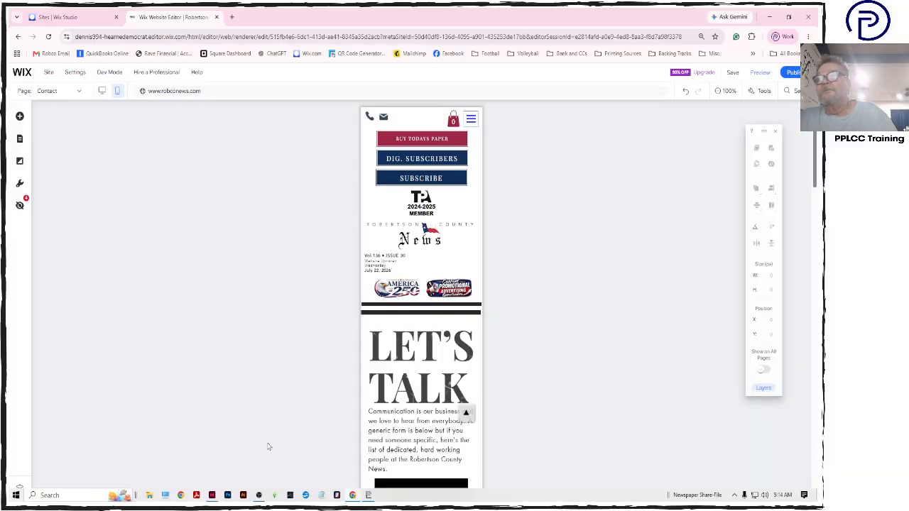
scroll(465, 416, down, 5)
scroll(465, 415, down, 15)
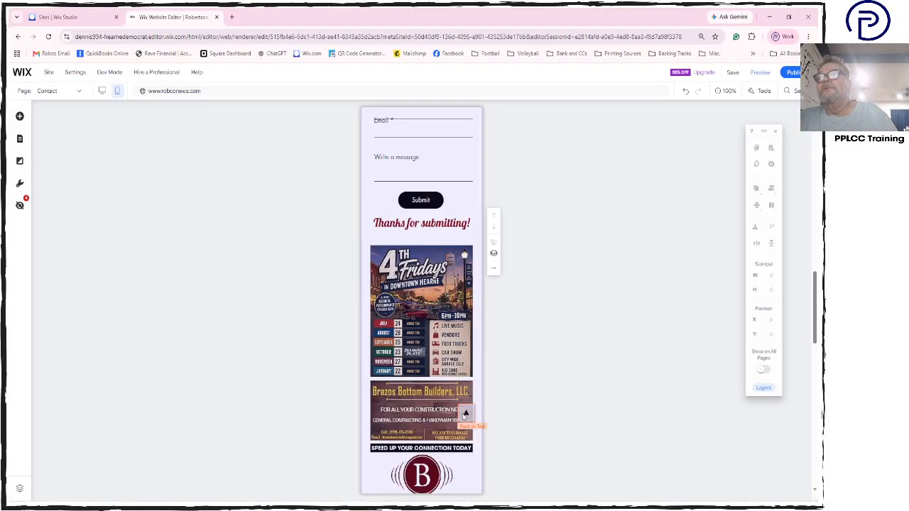
scroll(466, 417, down, 2)
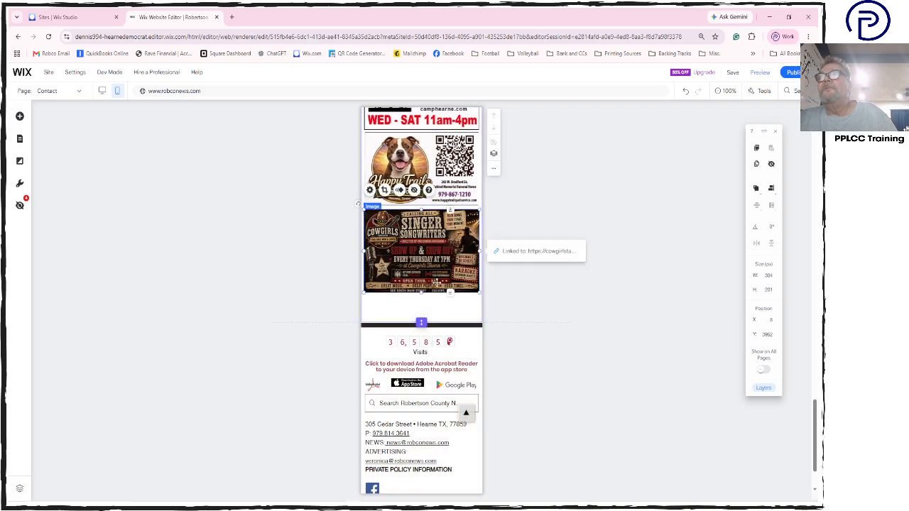
drag(422, 323, 422, 299)
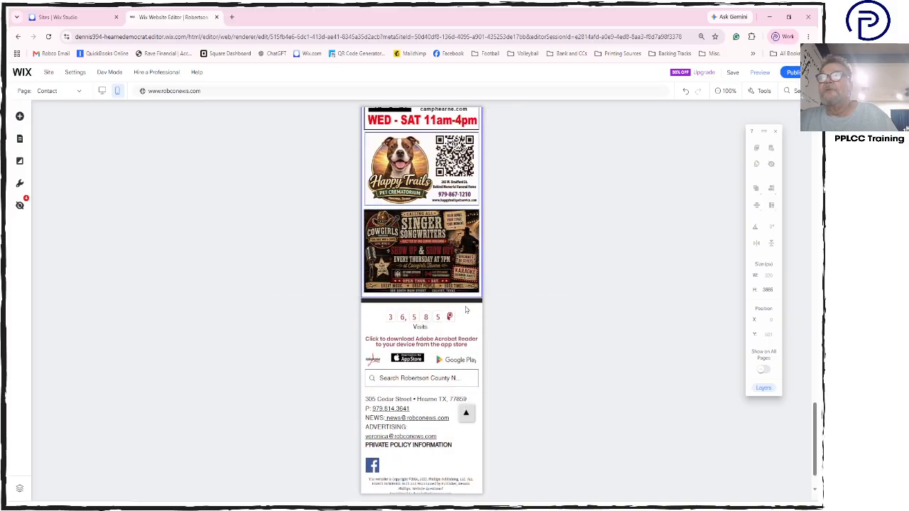
Open the Then again... page and check its blog feed in the mobile layout.
click(78, 91)
click(71, 437)
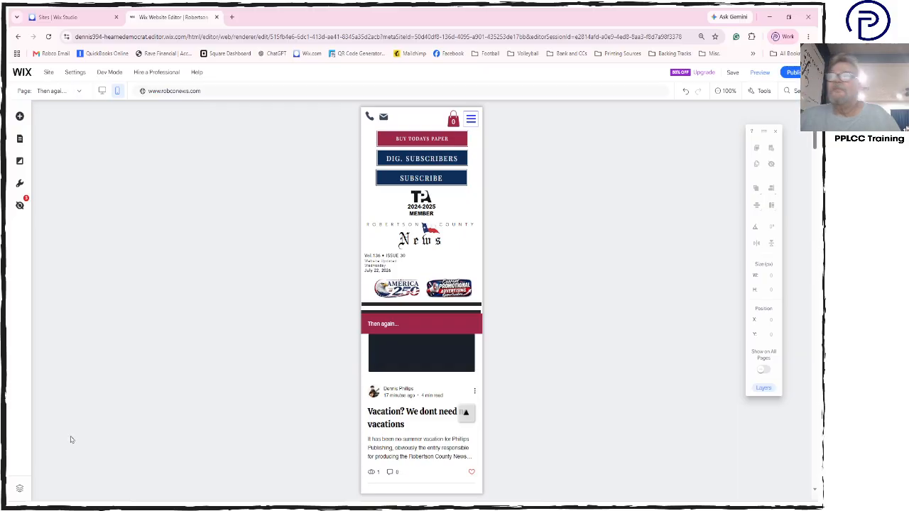
scroll(249, 379, down, 1)
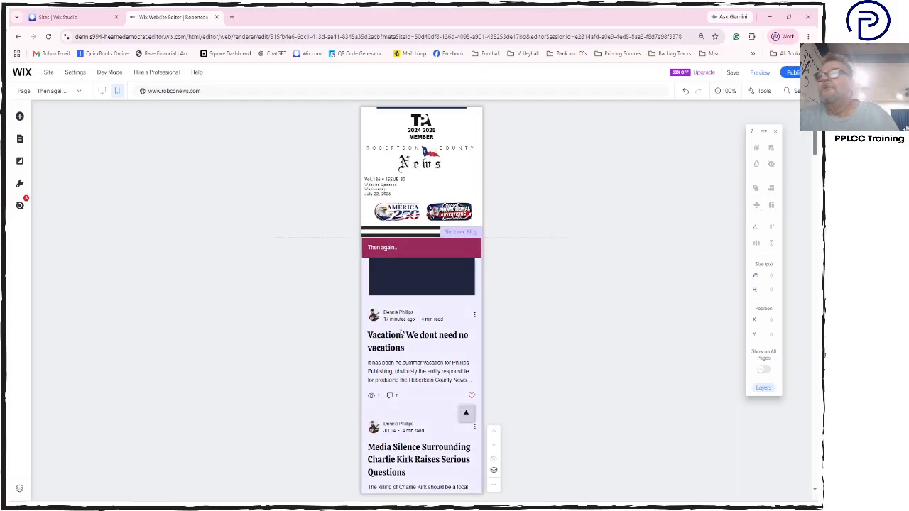
Open the Business page for editing and review its mobile articles and ads down to the footer.
click(77, 93)
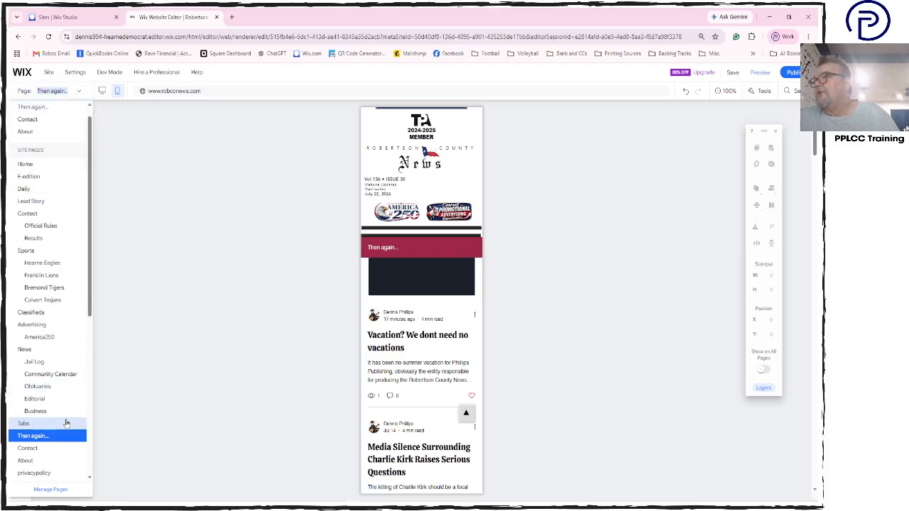
click(65, 412)
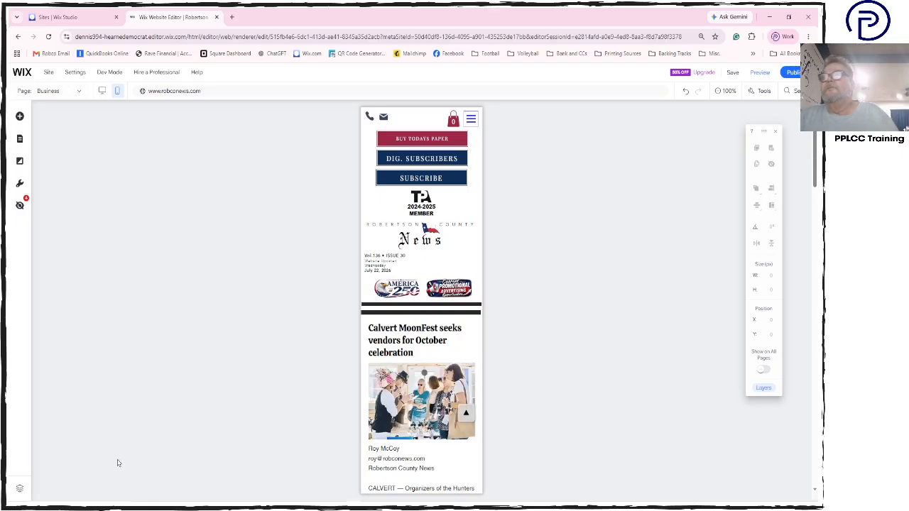
scroll(234, 440, down, 3)
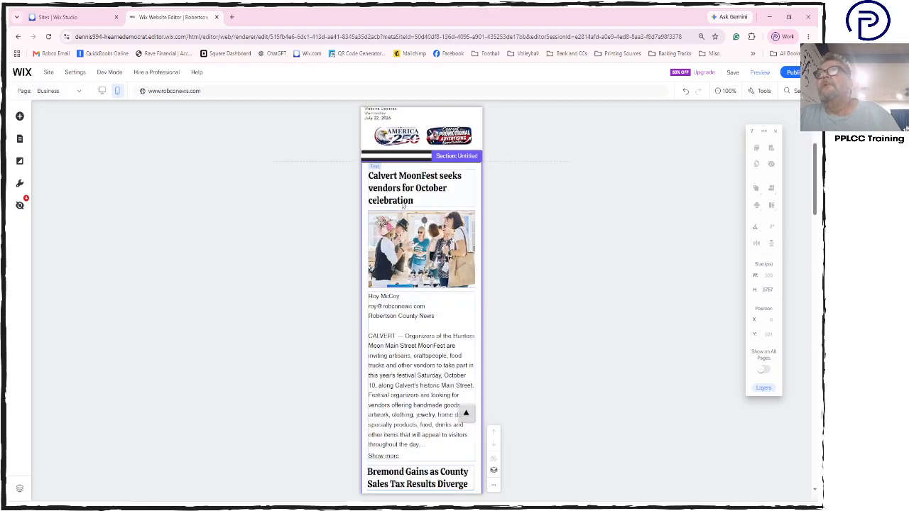
scroll(419, 284, down, 4)
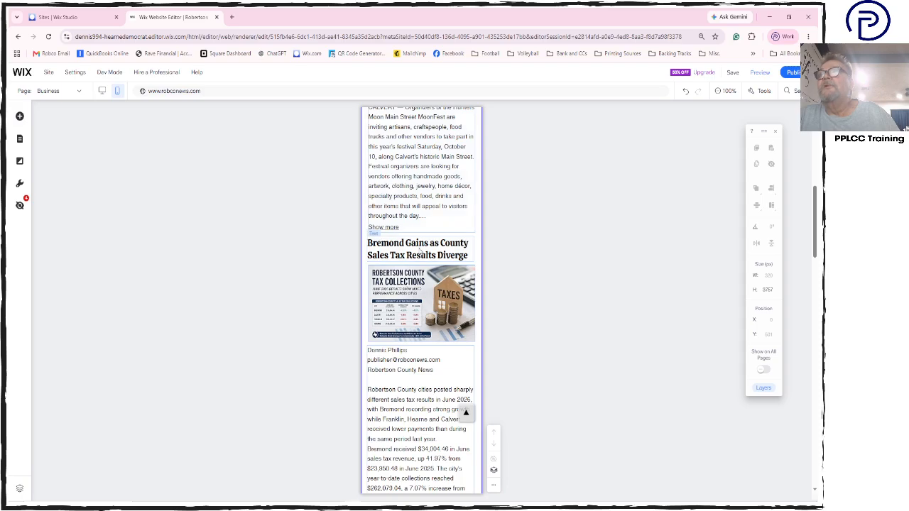
scroll(419, 288, down, 5)
scroll(419, 250, down, 14)
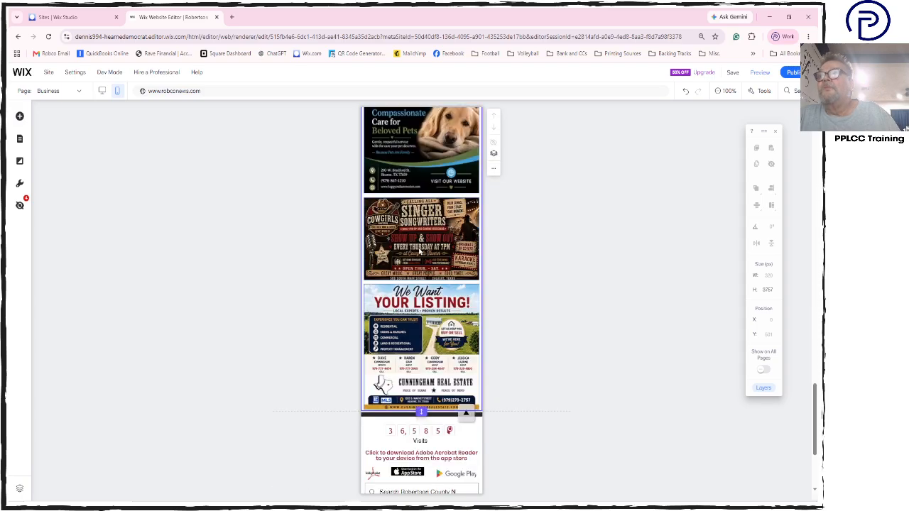
scroll(420, 251, up, 18)
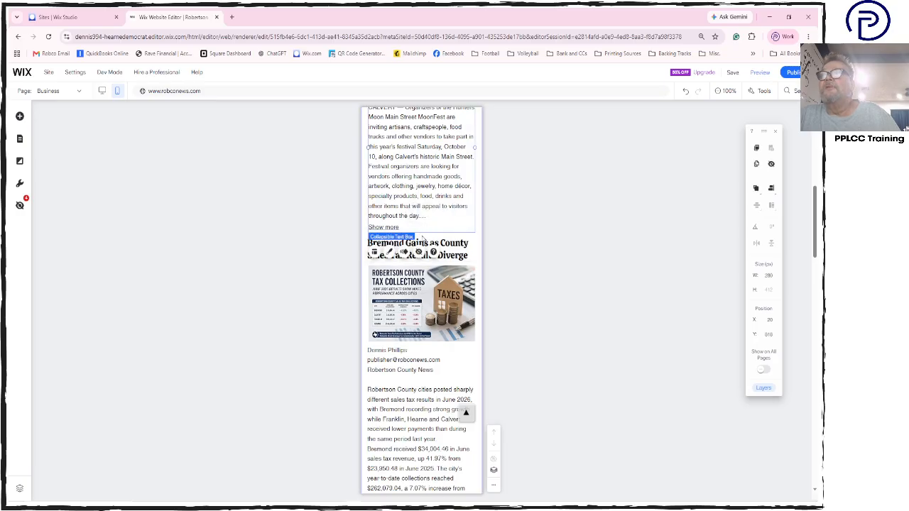
Set a 750 px gap between the Calvert MoonFest article text and the "Bremond Gains as County Sales Tax Results Diverge" headline.
click(423, 242)
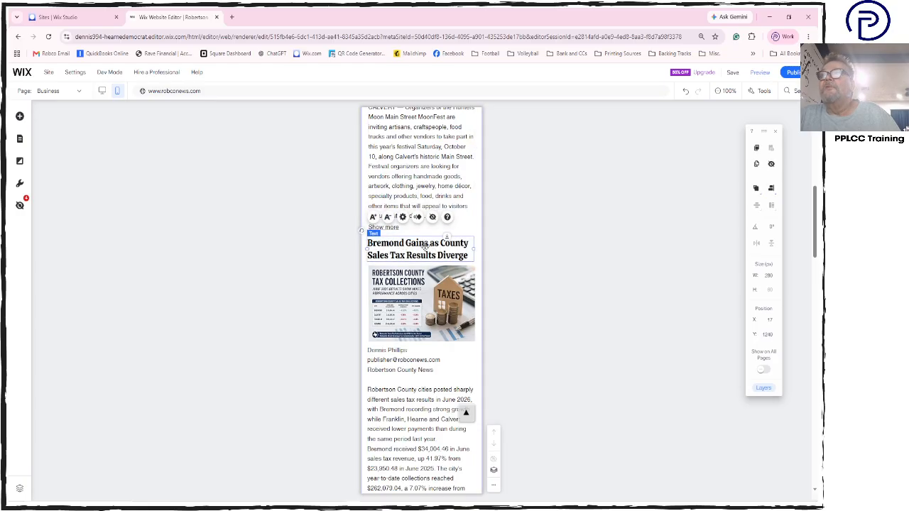
drag(416, 247, 423, 240)
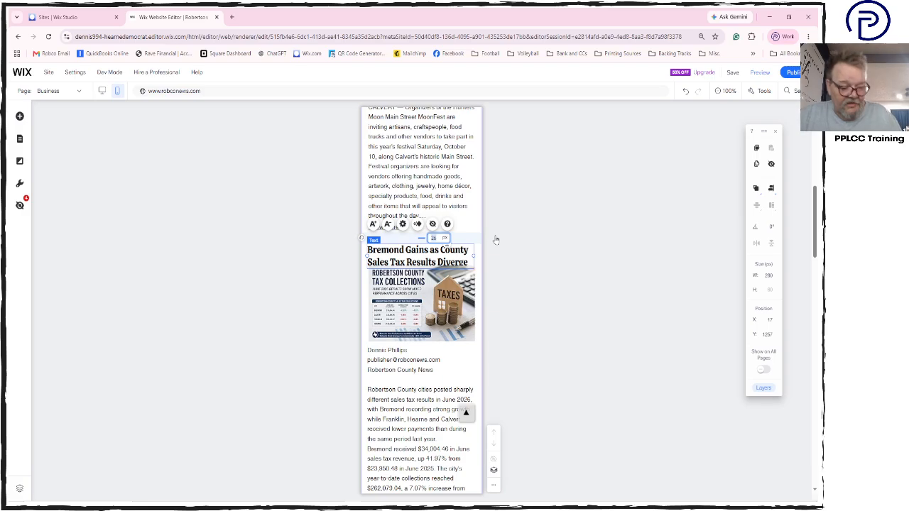
text(750)
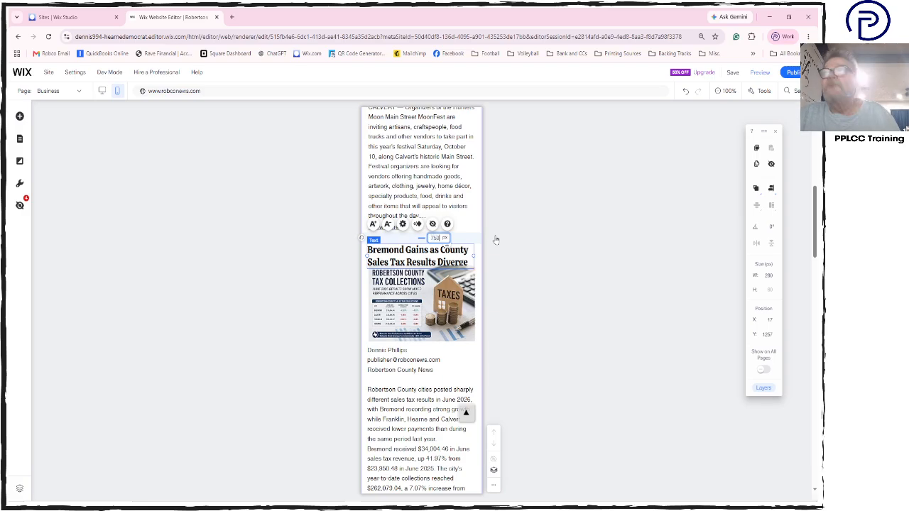
key(Return)
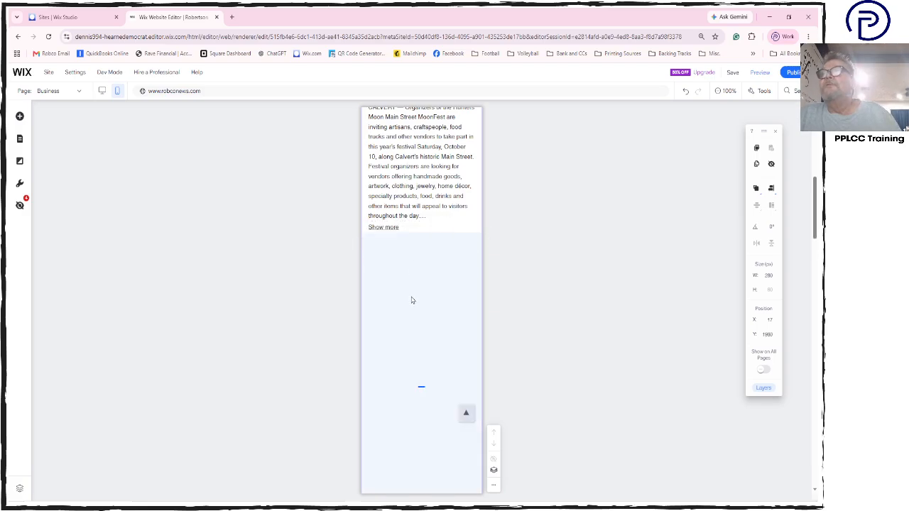
click(314, 298)
scroll(394, 347, down, 5)
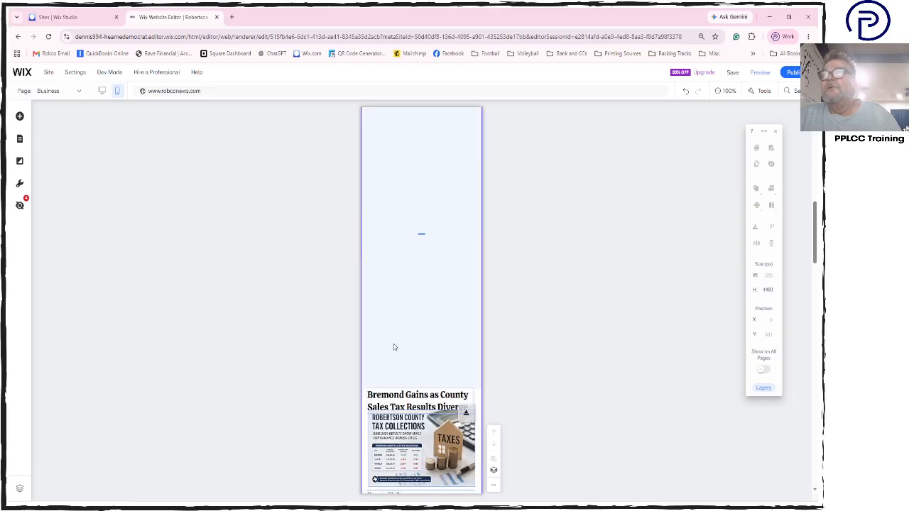
Move the "Bremond Gains as County Sales Tax Results Diverge" headline up slightly so it clears the tax collections image.
scroll(394, 347, down, 3)
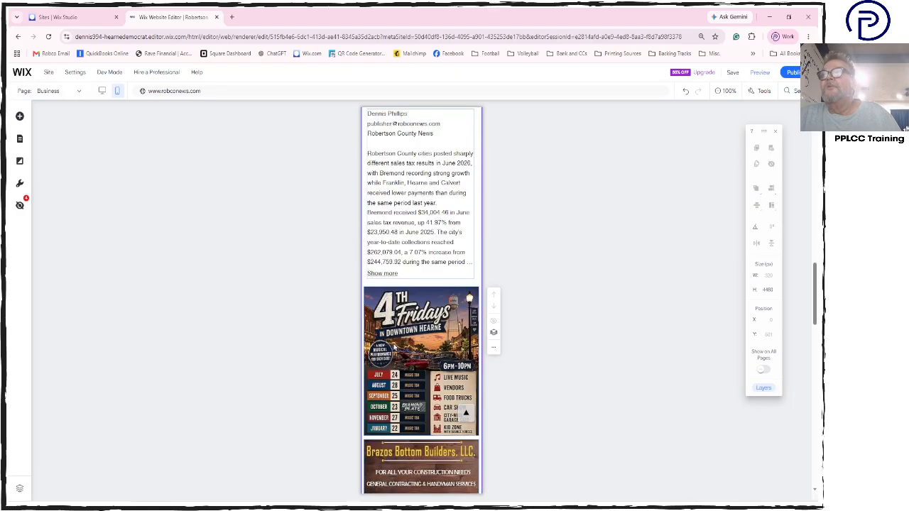
scroll(394, 347, up, 3)
click(408, 249)
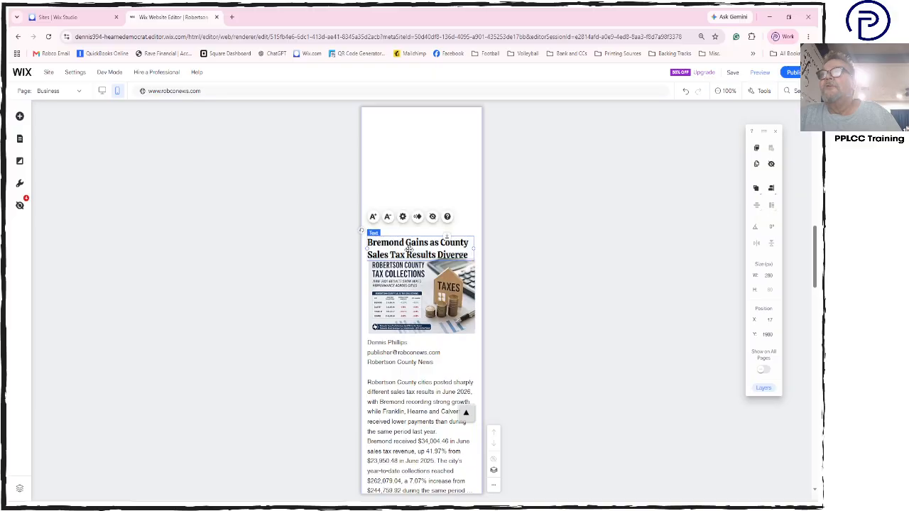
drag(408, 248, 410, 243)
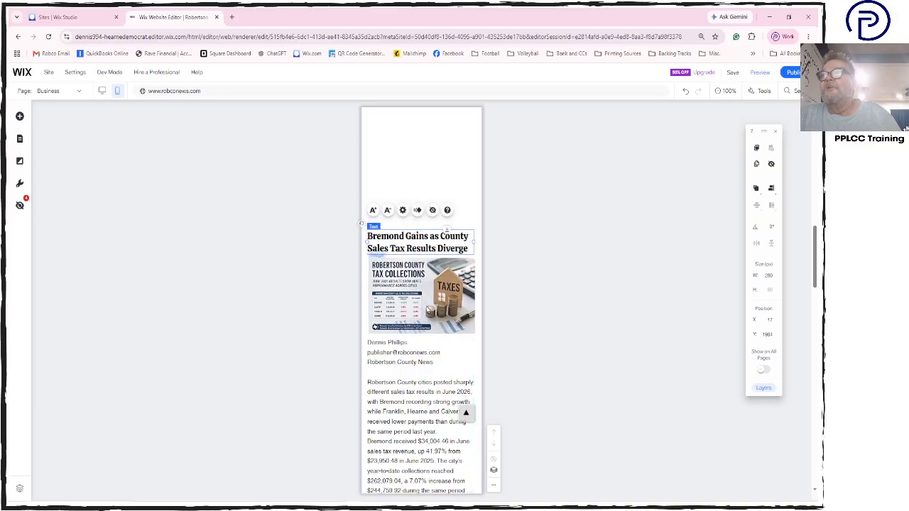
Move the 4th Fridays and Brazos Bottom Builders ads together into the empty space below the Calvert MoonFest article.
scroll(426, 305, down, 4)
click(427, 307)
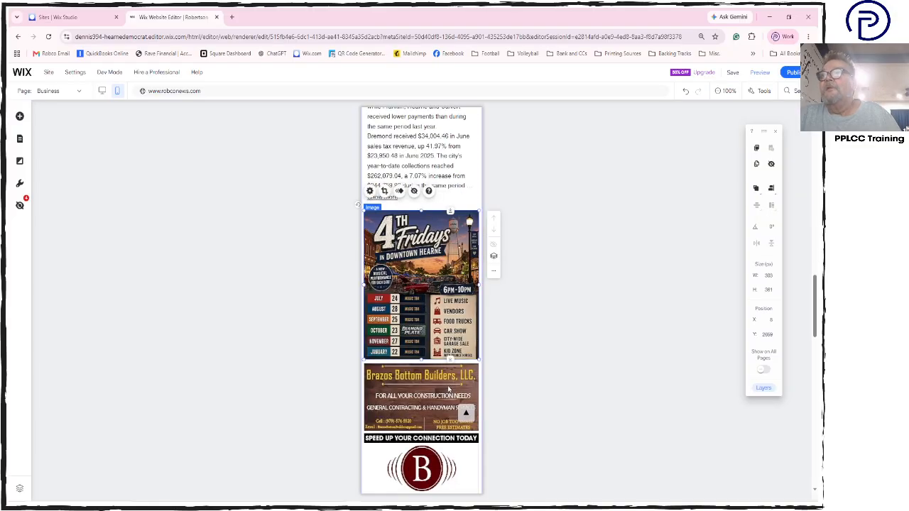
drag(448, 389, 447, 340)
scroll(449, 284, up, 4)
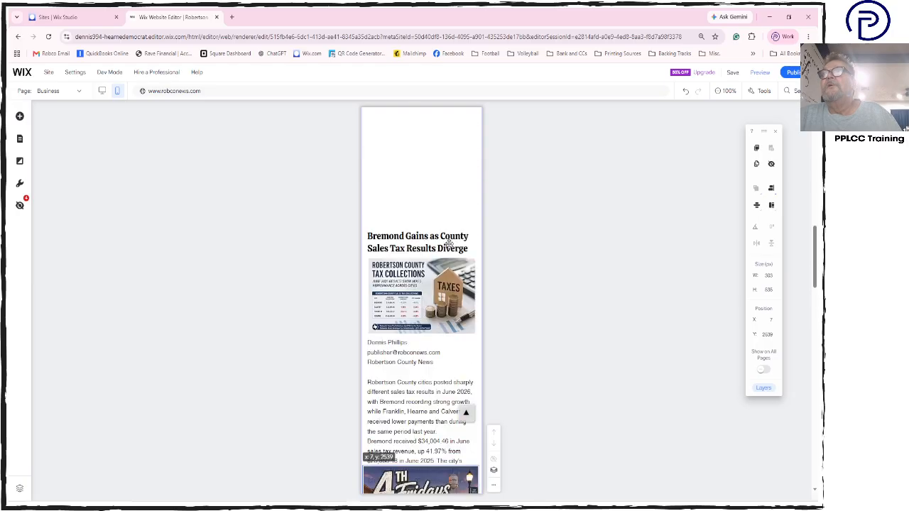
scroll(449, 244, up, 3)
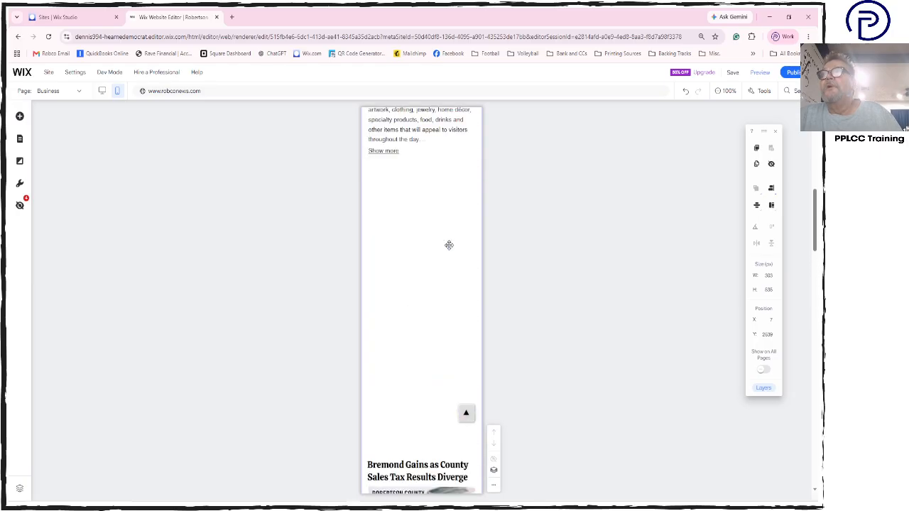
mouse_move(449, 245)
mouse_down()
mouse_move(449, 257)
mouse_move(448, 241)
mouse_up()
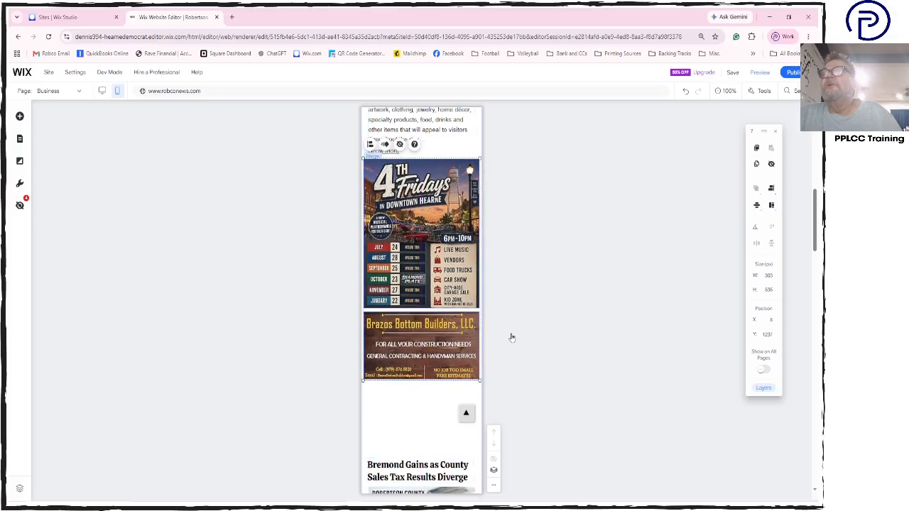
Set the gap between the Brazos Bottom Builders ad and the Bremond sales tax headline to 10 px.
scroll(501, 337, down, 1)
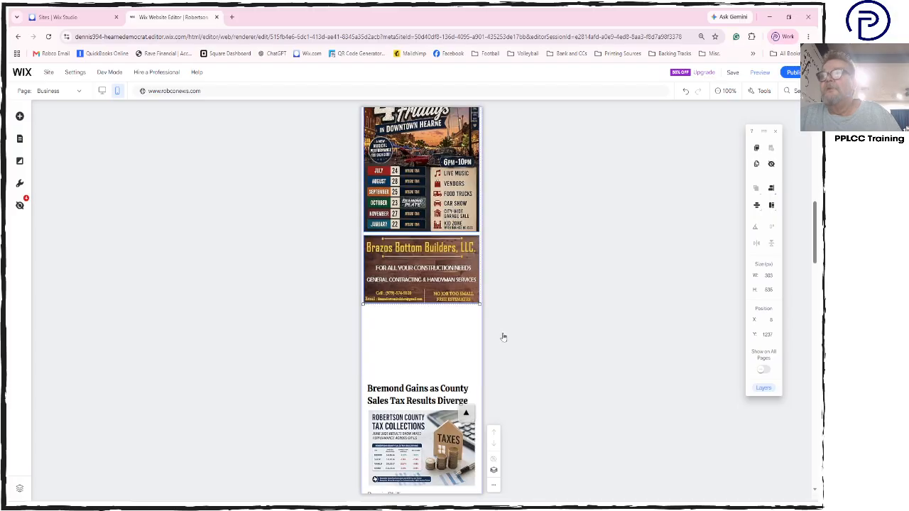
click(421, 345)
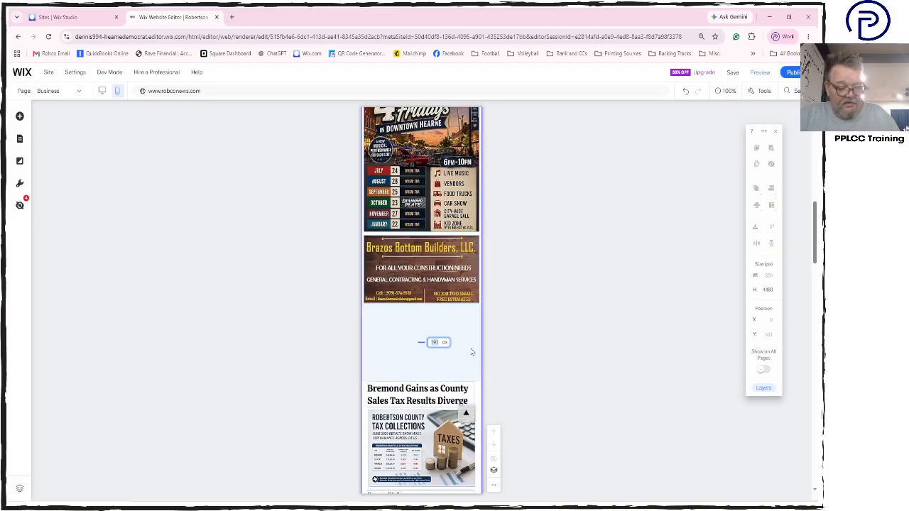
text(10)
key(Return)
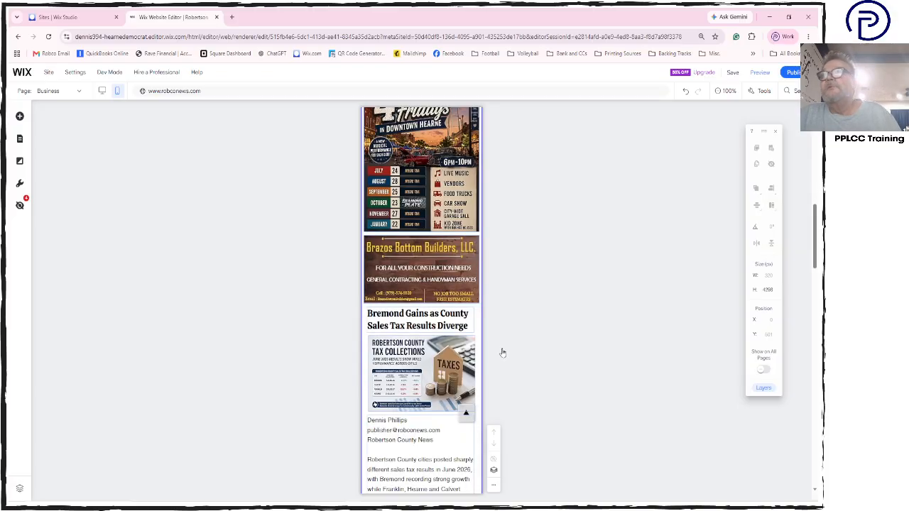
Close the empty gap between the Bremond sales tax article text and the Brazos WiFi ad.
scroll(502, 353, down, 5)
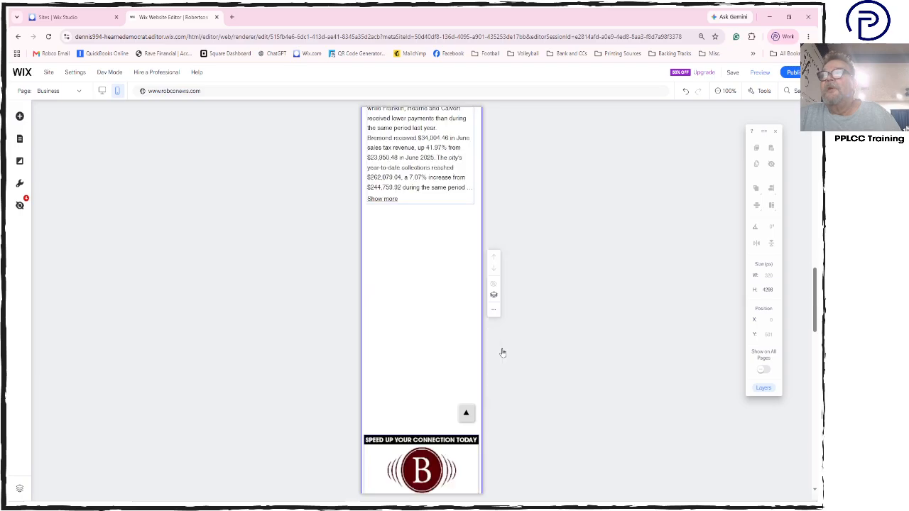
click(421, 320)
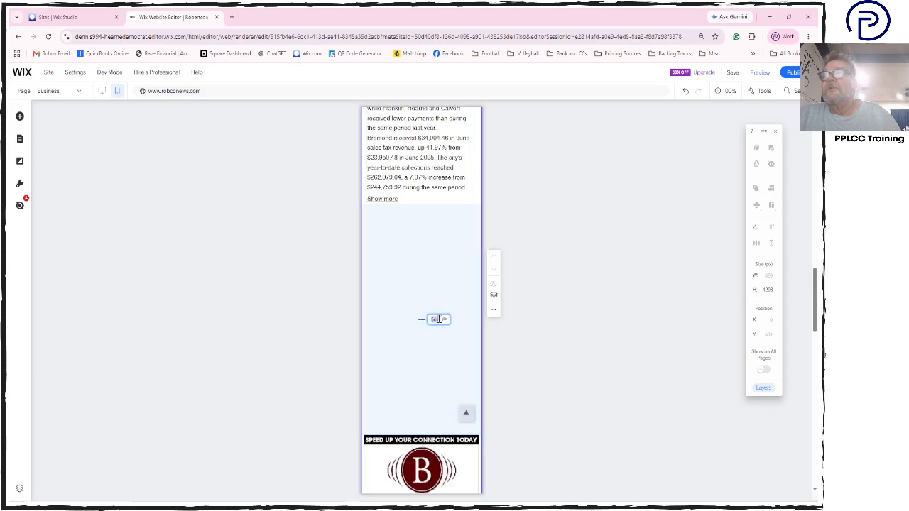
key(Return)
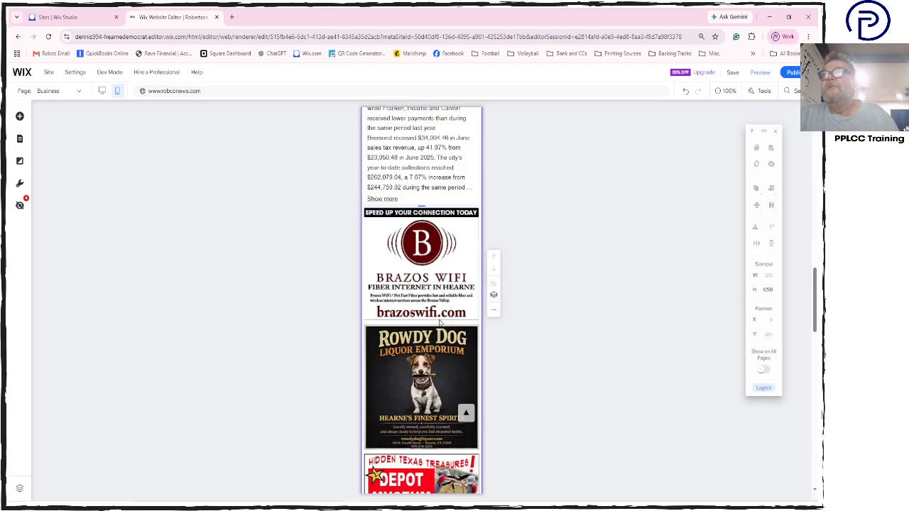
Set the gap between the Cunningham Real Estate ad and the footer to 15 px.
scroll(546, 335, down, 4)
scroll(546, 336, down, 6)
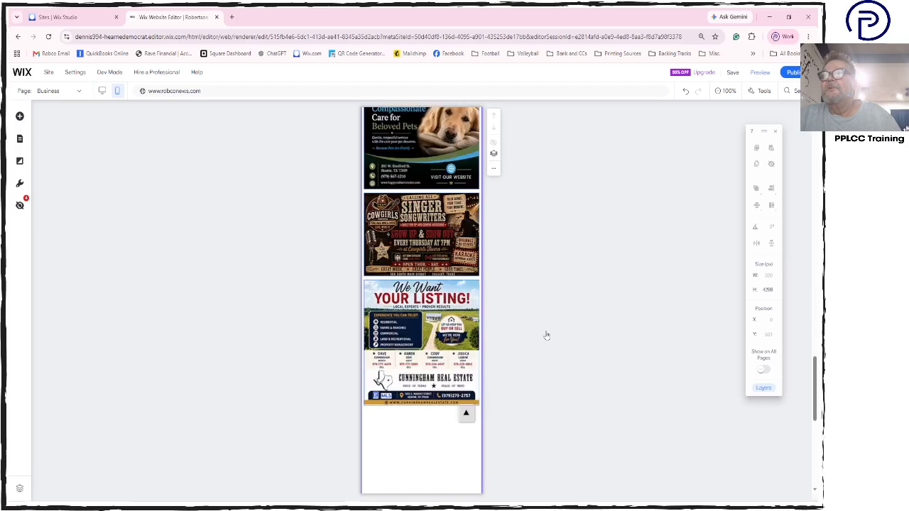
click(419, 291)
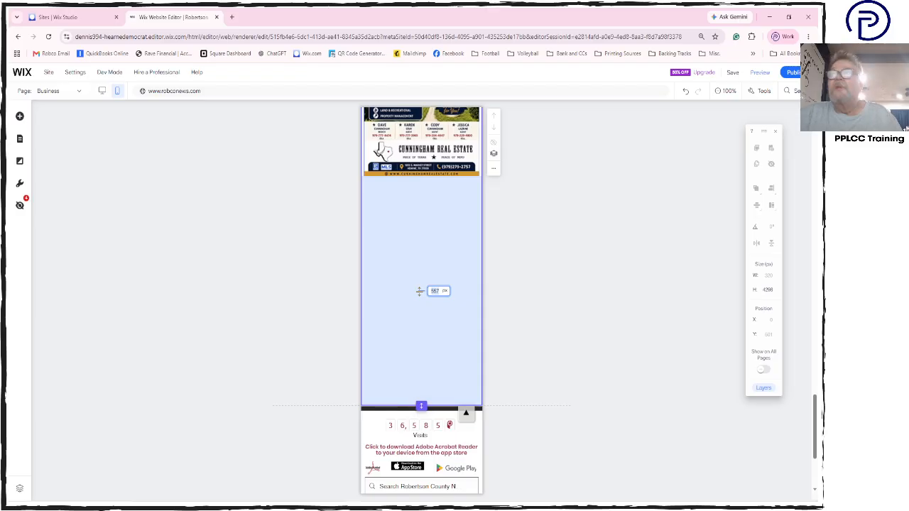
text(15)
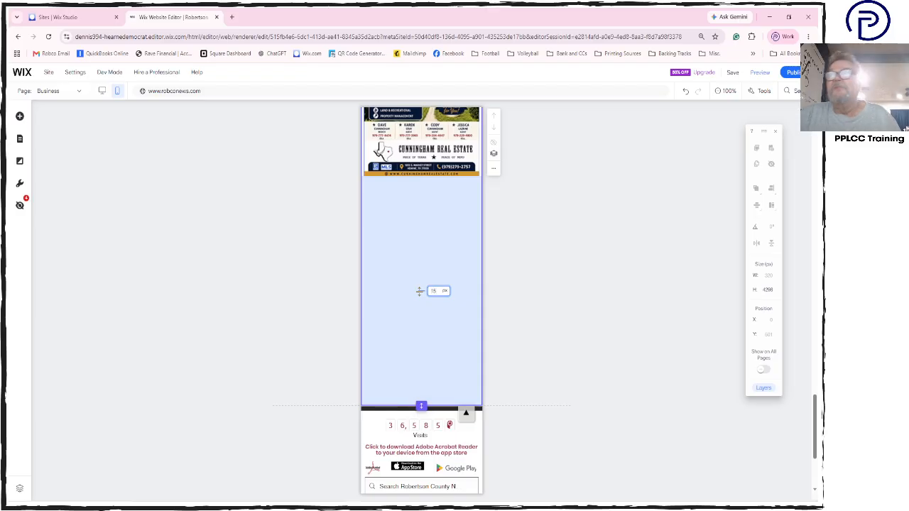
key(Return)
Review the Business page's mobile layout from header to footer, checking the spacing of both articles and the ads.
scroll(553, 310, up, 15)
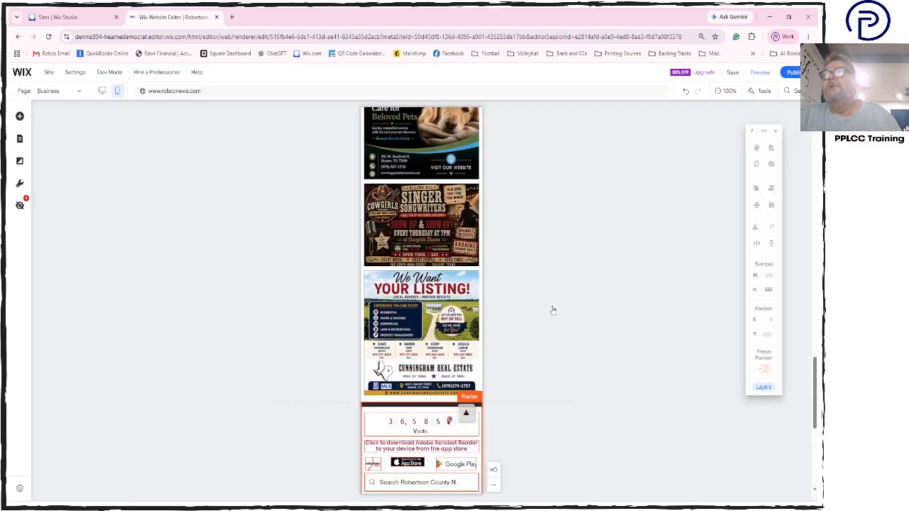
scroll(552, 310, up, 15)
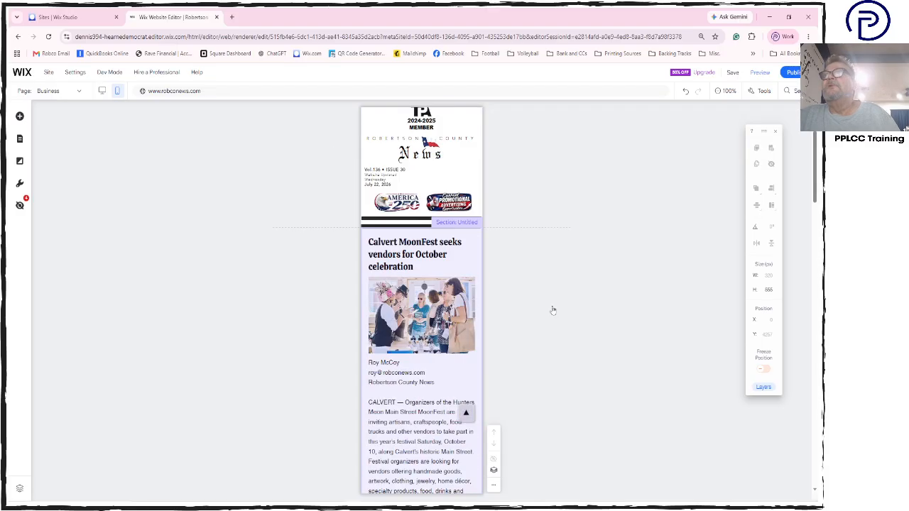
click(436, 335)
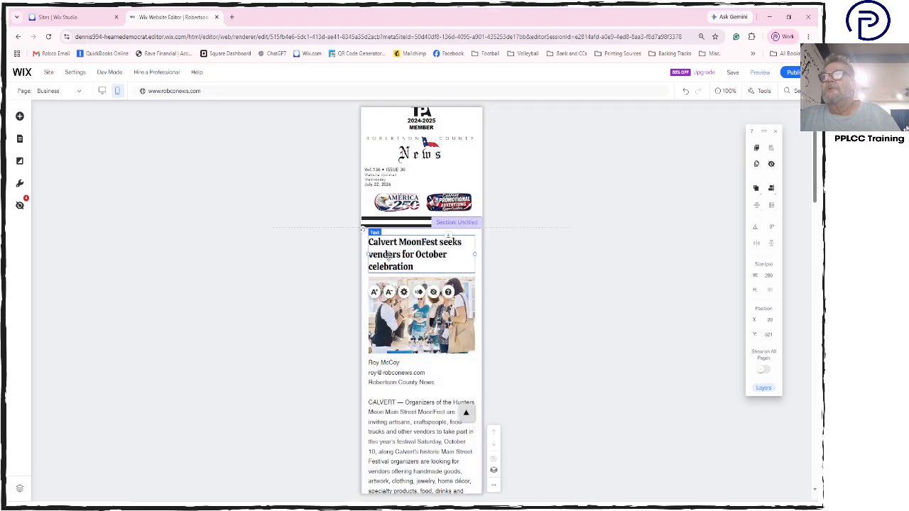
scroll(435, 338, down, 1)
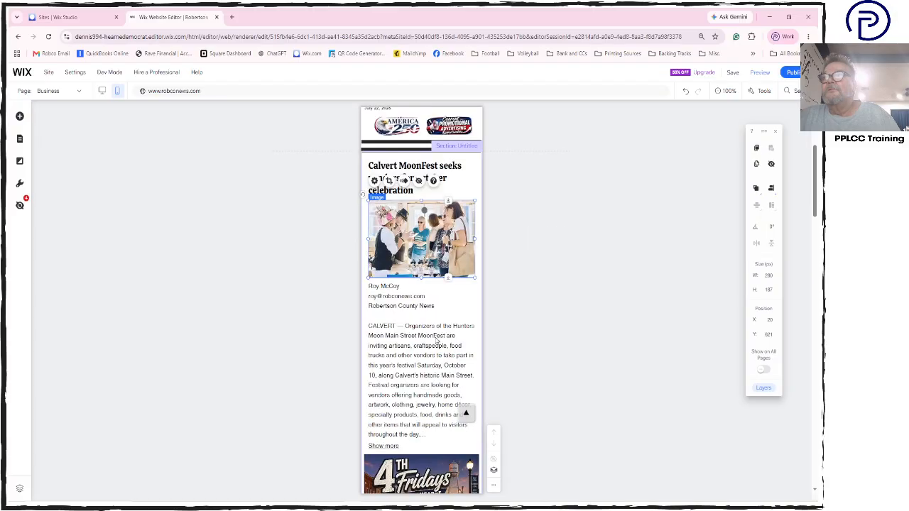
click(416, 361)
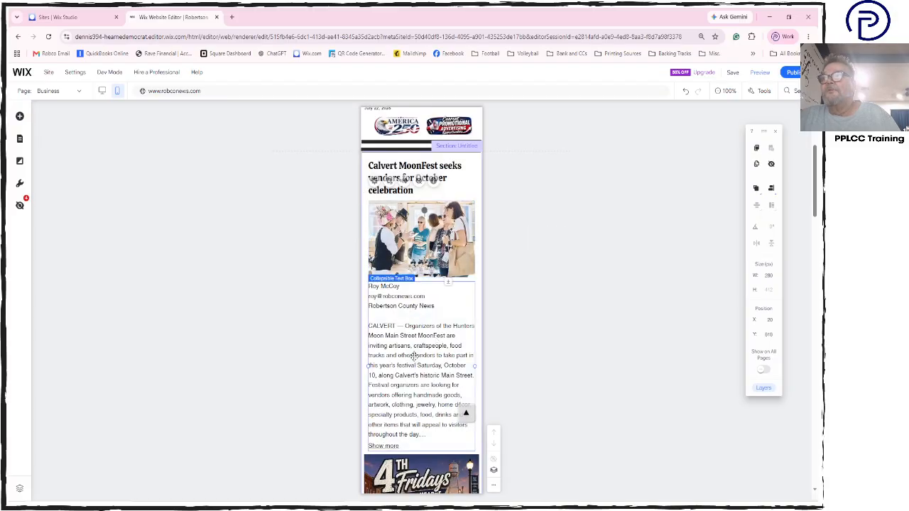
scroll(417, 274, down, 4)
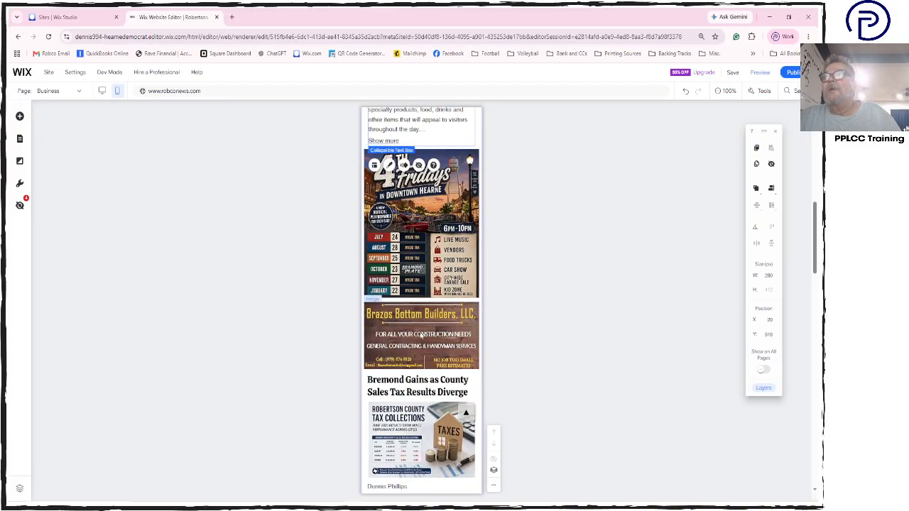
scroll(415, 262, down, 2)
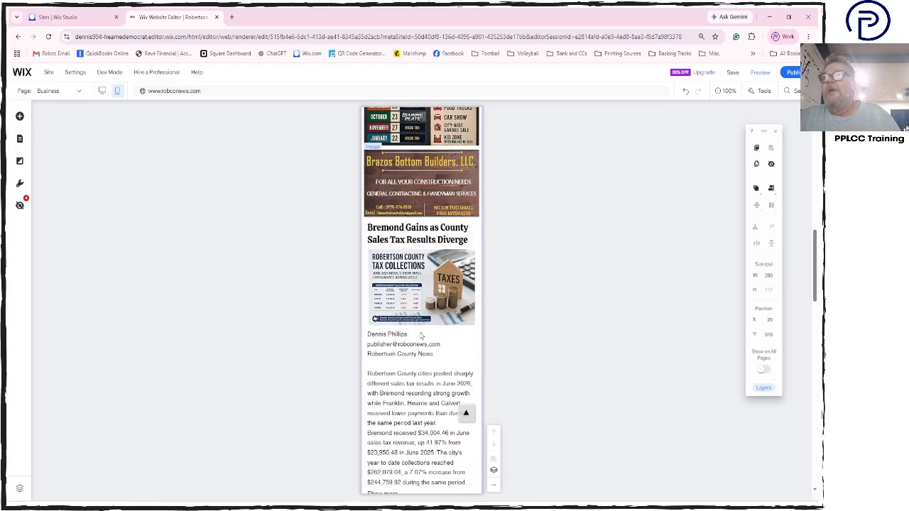
click(411, 289)
click(408, 338)
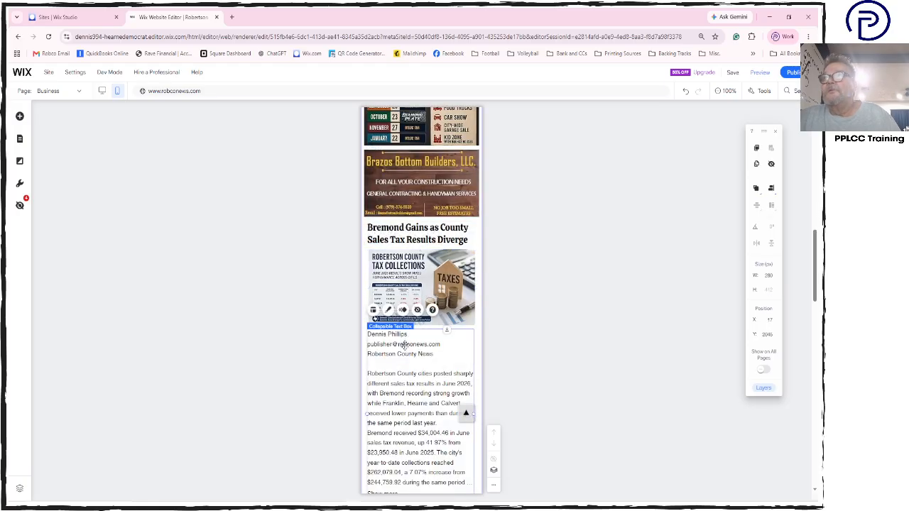
scroll(406, 344, down, 3)
scroll(407, 351, down, 12)
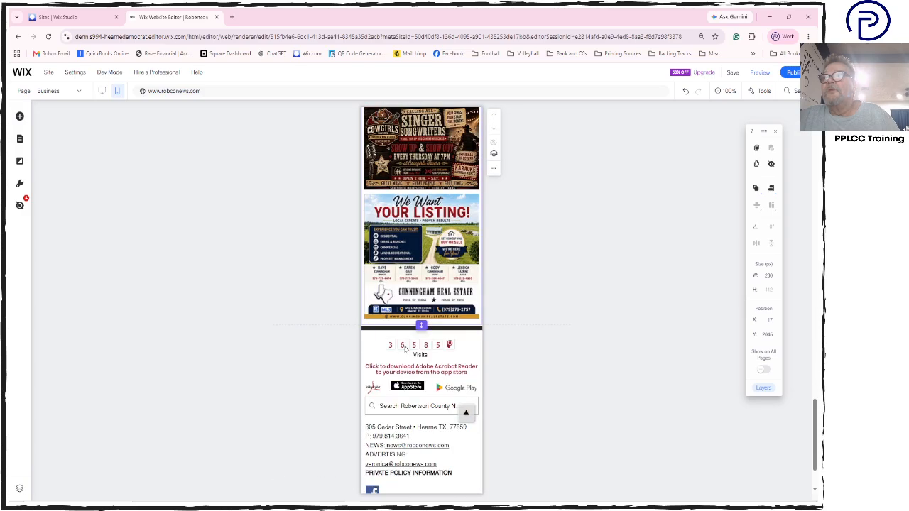
scroll(531, 185, up, 5)
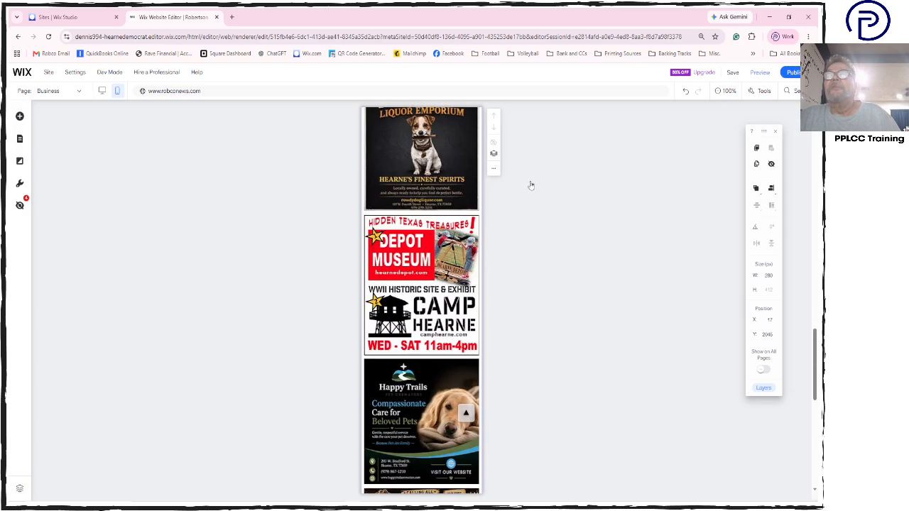
scroll(530, 186, up, 4)
Set the gap between the Rowdy Dog Liquor Emporium ad and the Depot Museum ad to 10 px.
scroll(530, 185, down, 2)
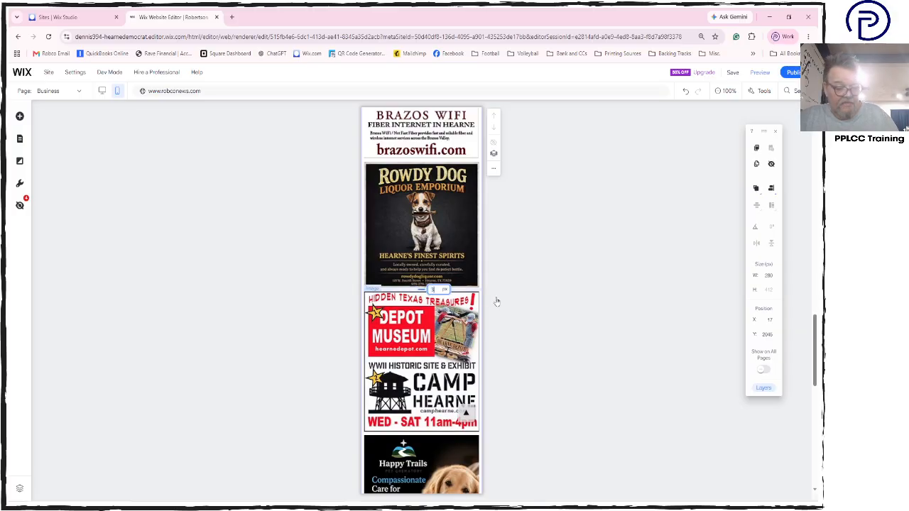
key(Return)
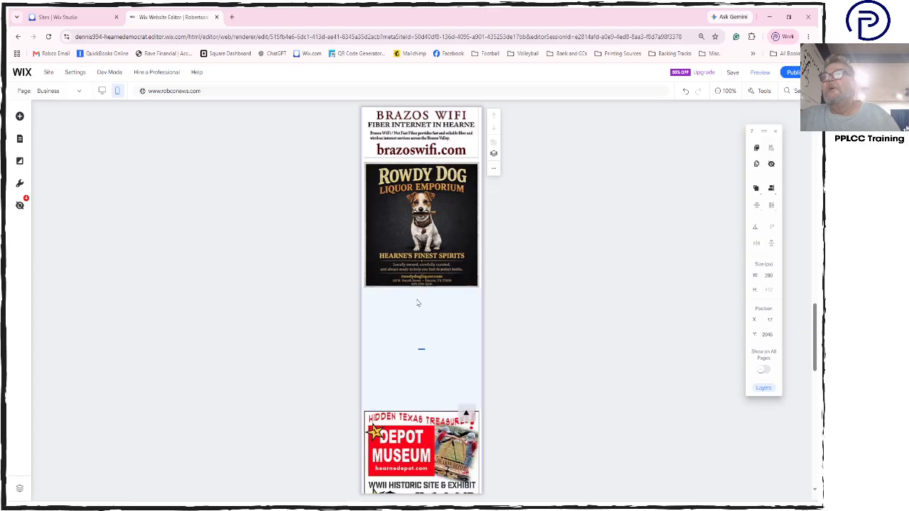
click(423, 350)
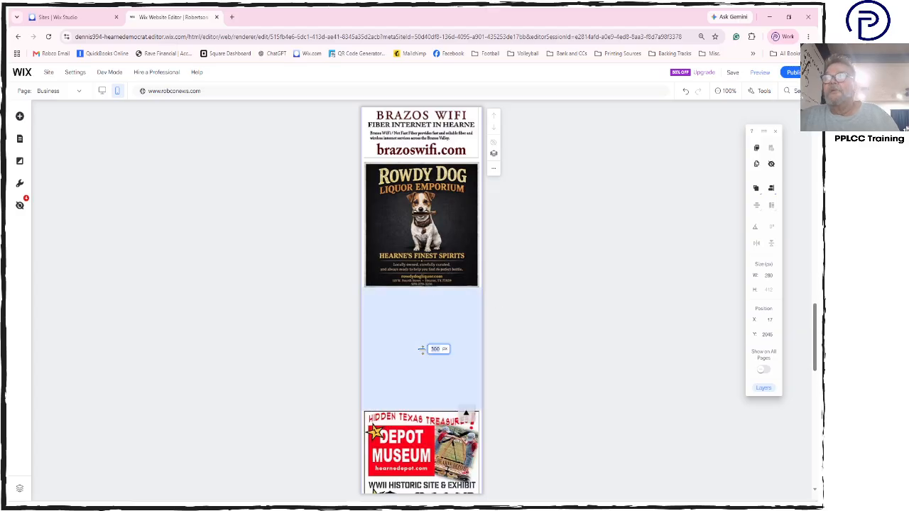
text(10)
key(Return)
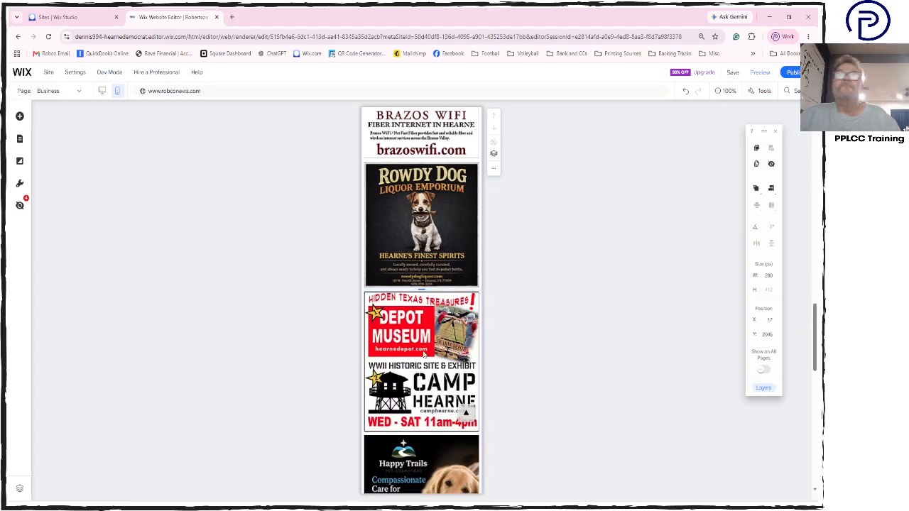
Open the Editorial page and review its columns and ads in the mobile layout.
click(76, 92)
click(71, 399)
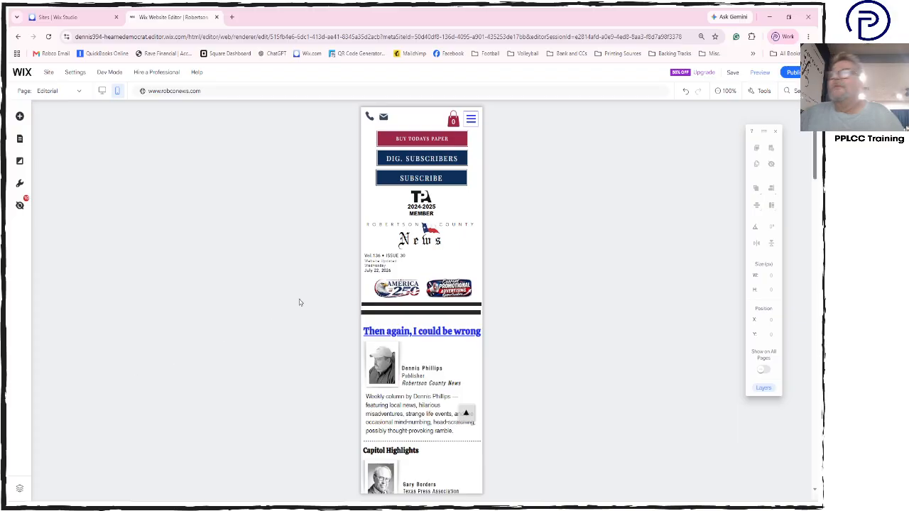
scroll(317, 299, down, 10)
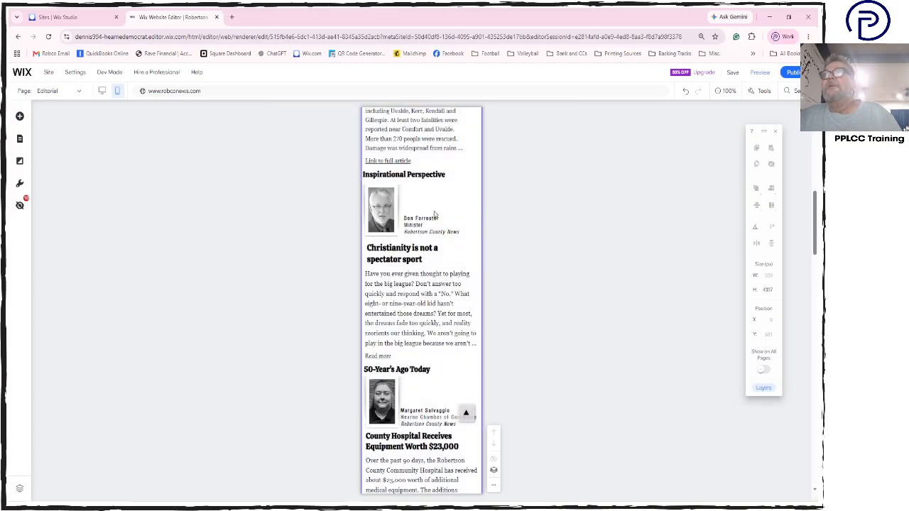
scroll(548, 229, down, 5)
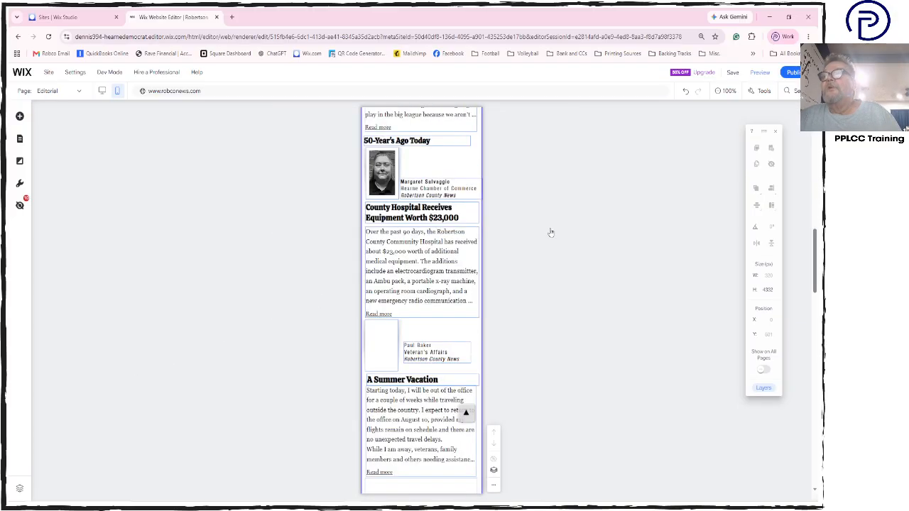
scroll(550, 232, down, 4)
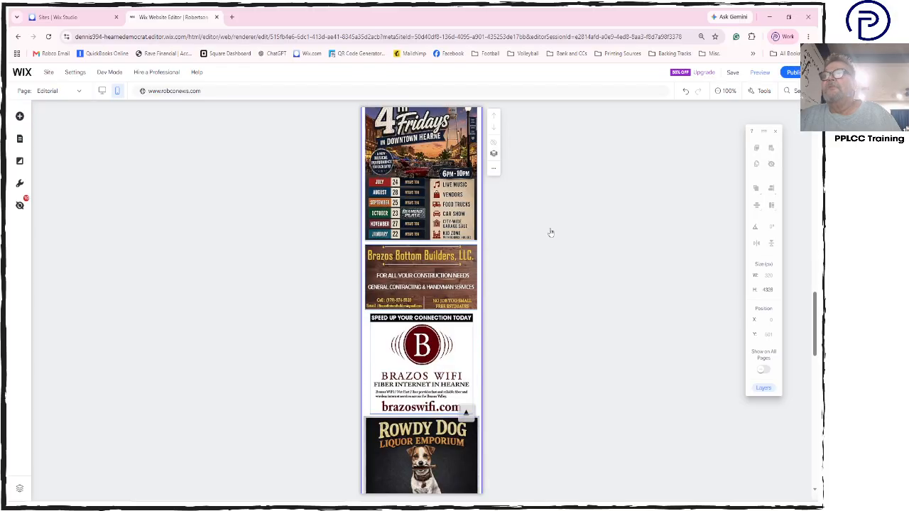
scroll(550, 232, up, 10)
scroll(550, 232, up, 3)
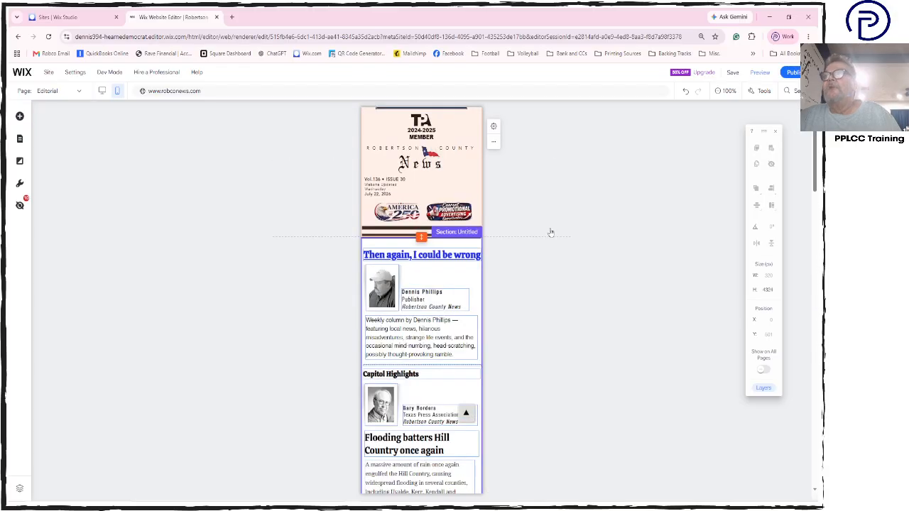
Open space below the "Then again, I could be wrong" column introduction and move the 4th Fridays ad into it.
scroll(550, 232, down, 1)
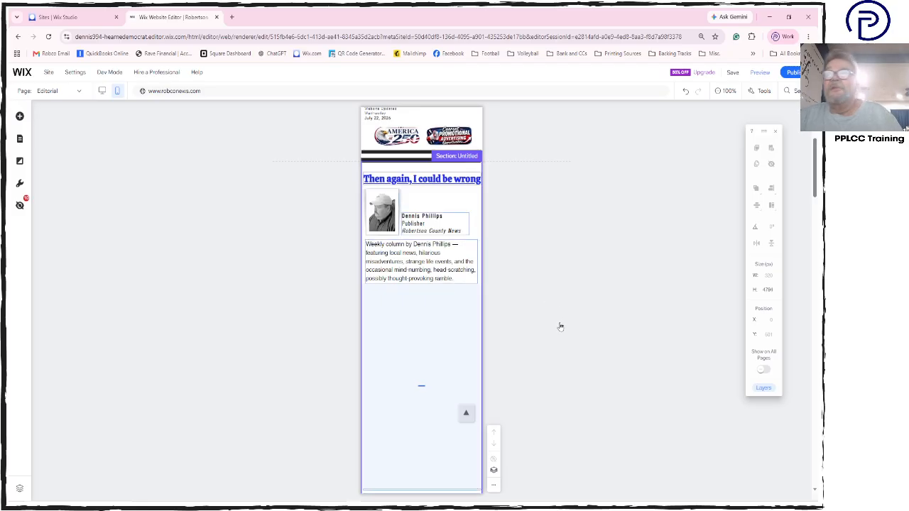
scroll(560, 327, down, 3)
scroll(270, 294, down, 4)
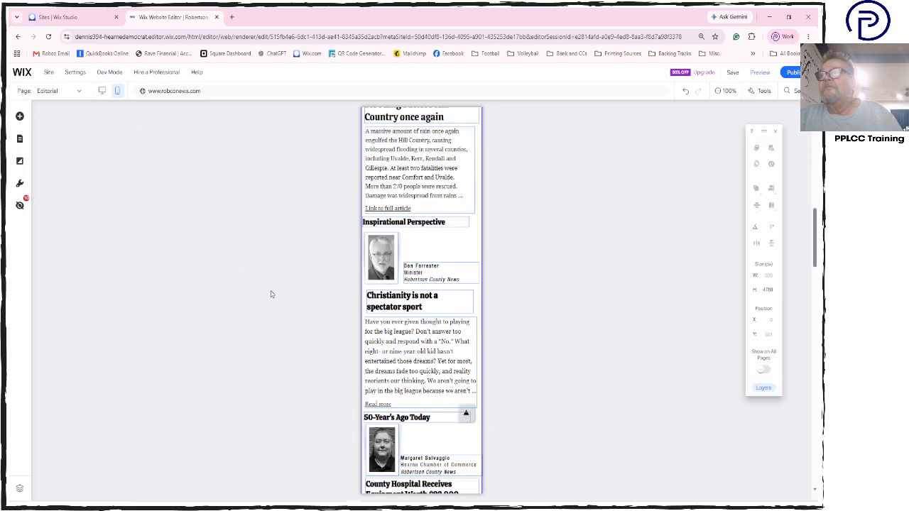
scroll(271, 294, down, 8)
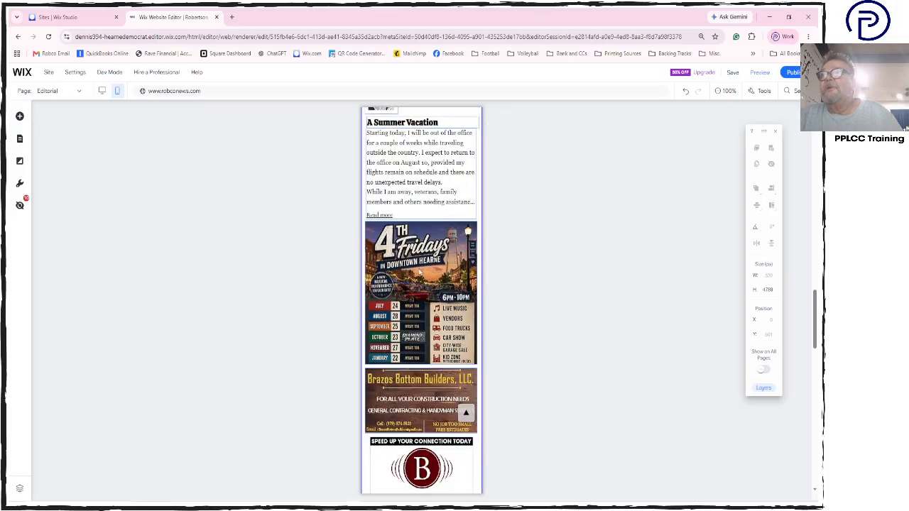
drag(421, 272, 426, 198)
scroll(433, 273, down, 1)
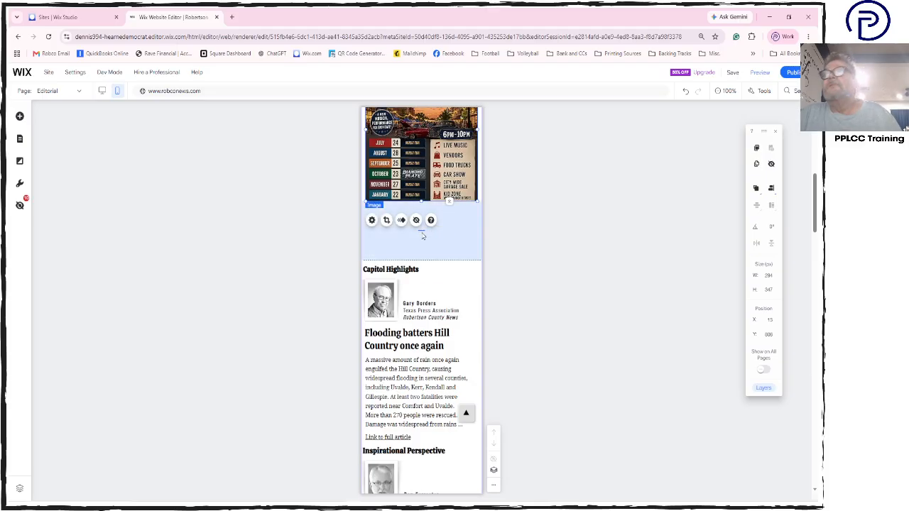
Reduce the font size of the "Then again, I could be wrong" heading and fit its text box within the mobile page width.
scroll(438, 262, up, 3)
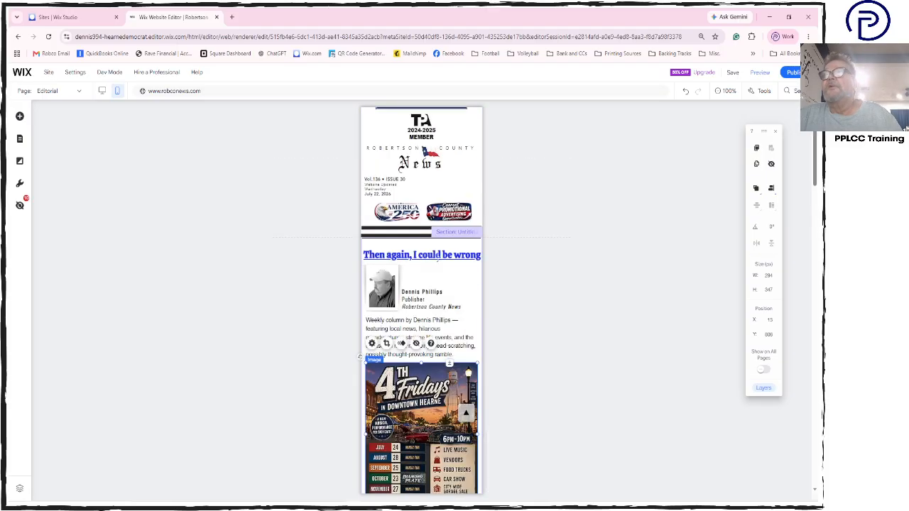
click(438, 257)
click(384, 280)
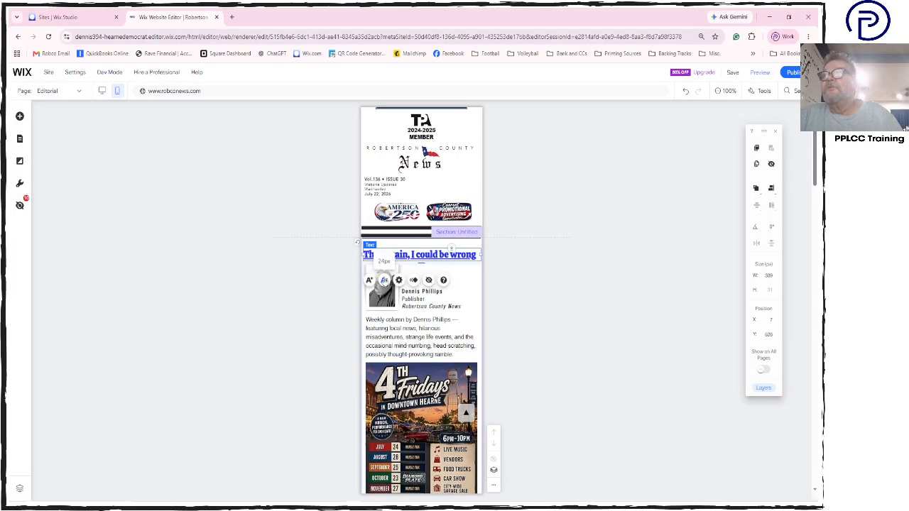
click(523, 290)
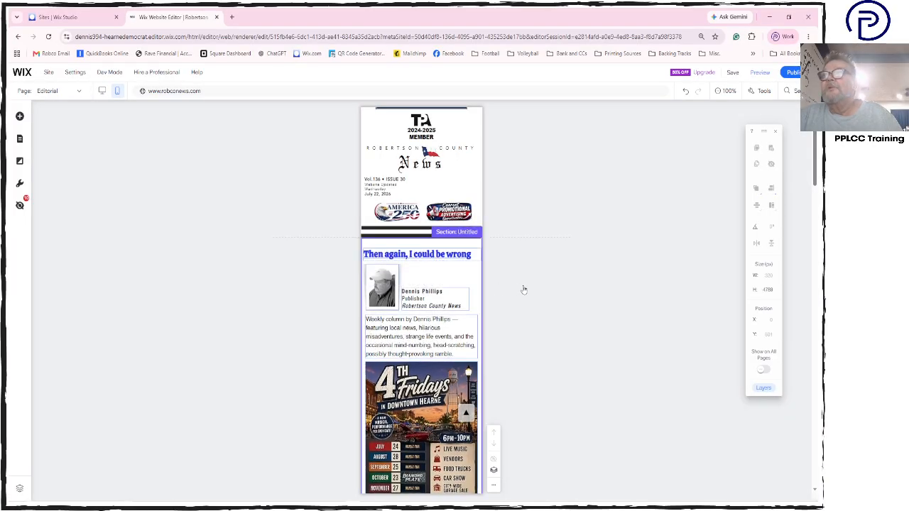
scroll(523, 289, down, 1)
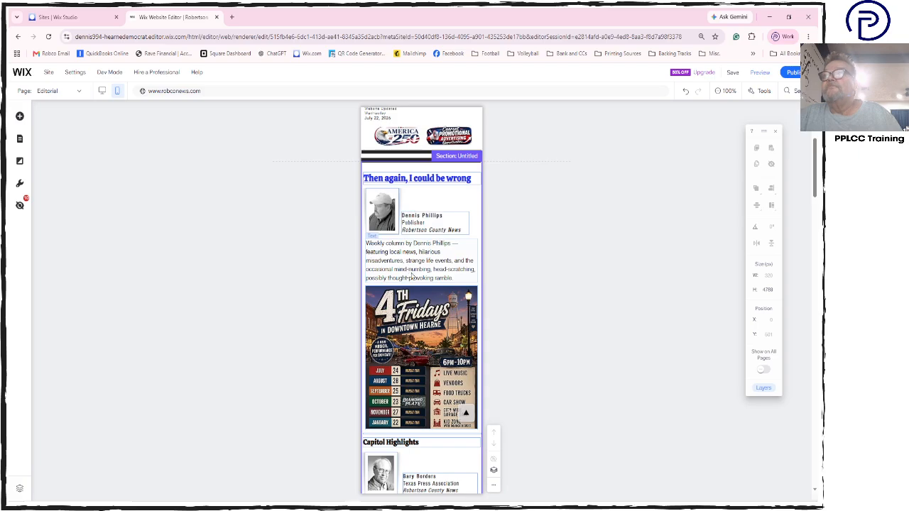
click(422, 183)
click(421, 182)
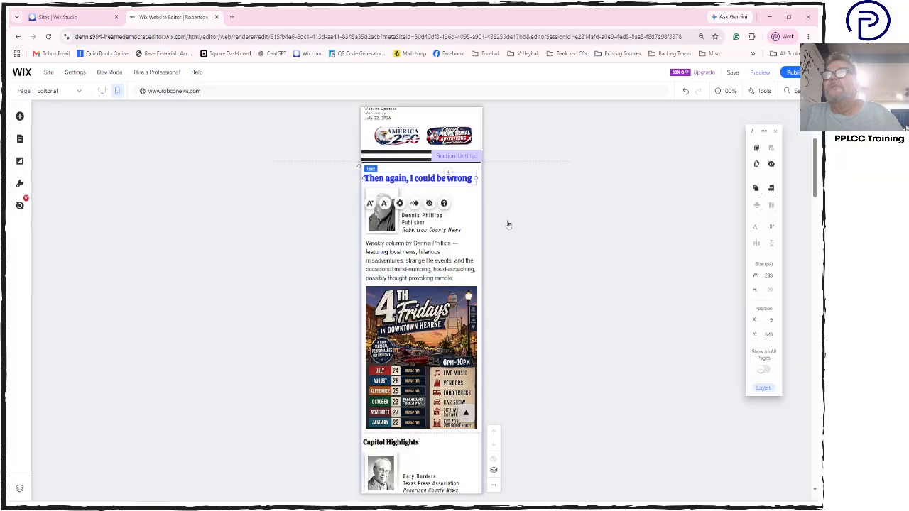
Set the gap between the Capitol Highlights article link and the Inspirational Perspective heading to 500 px.
scroll(508, 224, down, 1)
scroll(509, 225, down, 2)
scroll(508, 224, down, 1)
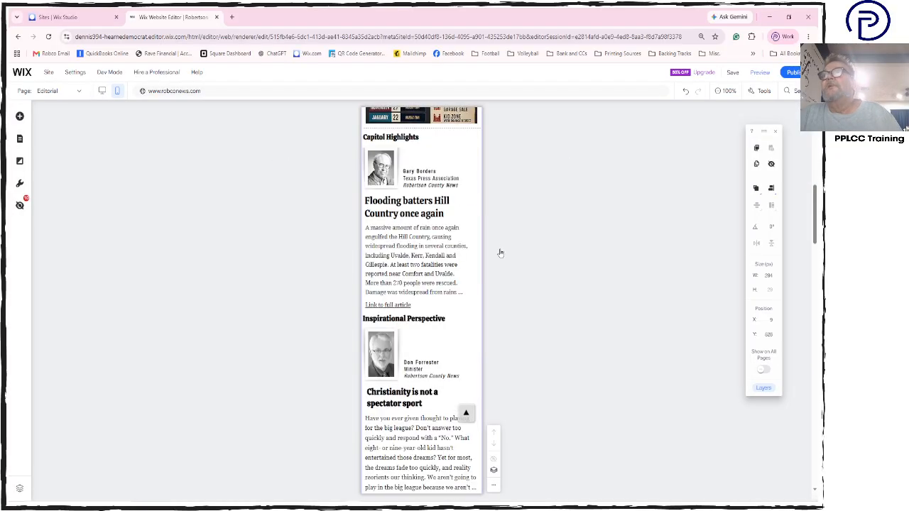
click(415, 315)
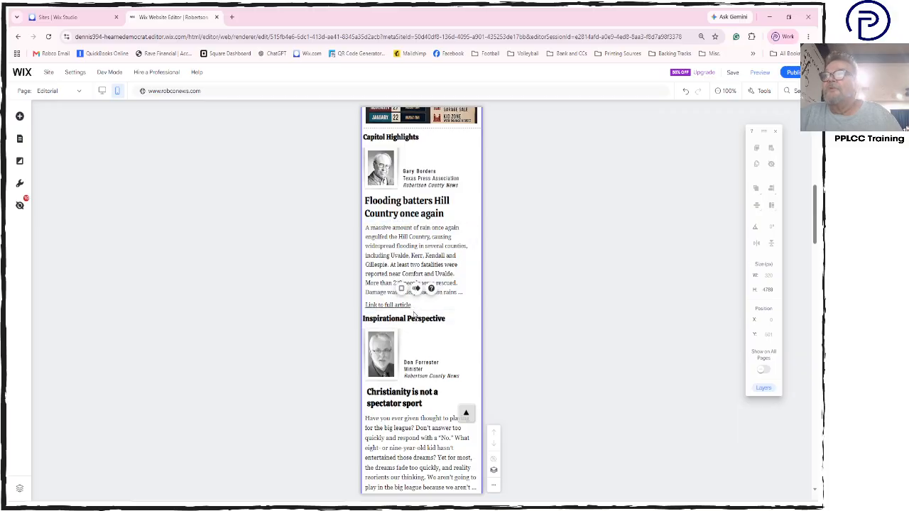
click(417, 321)
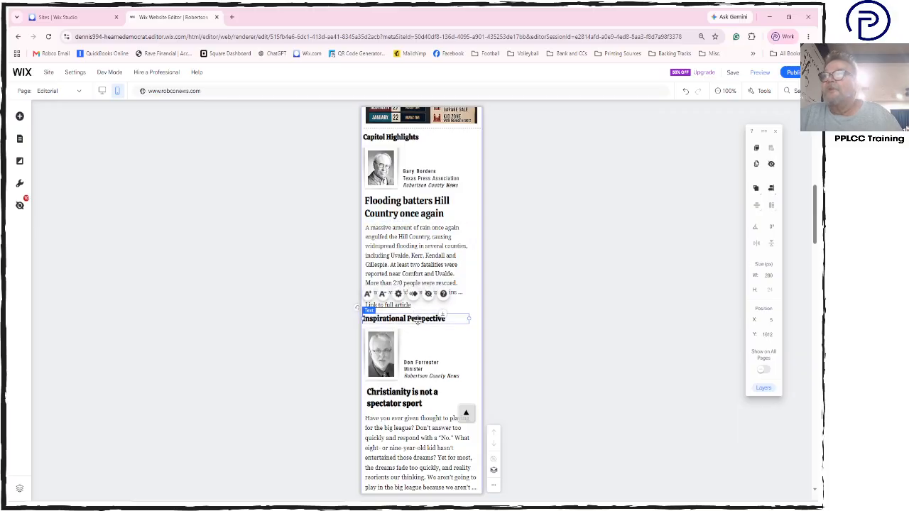
click(417, 318)
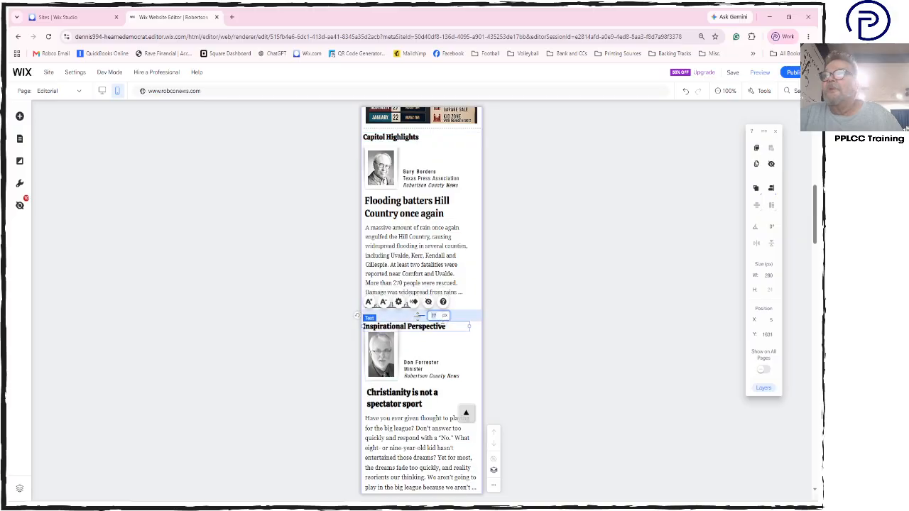
text(50)
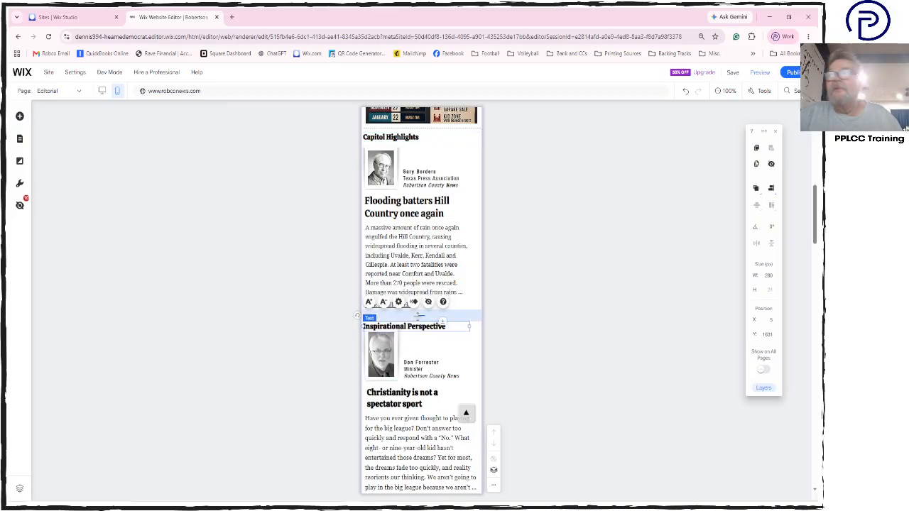
key(Return)
Move the Brazos Bottom Builders and Brazos WiFi ads together into the space below the Capitol Highlights article.
scroll(269, 337, down, 15)
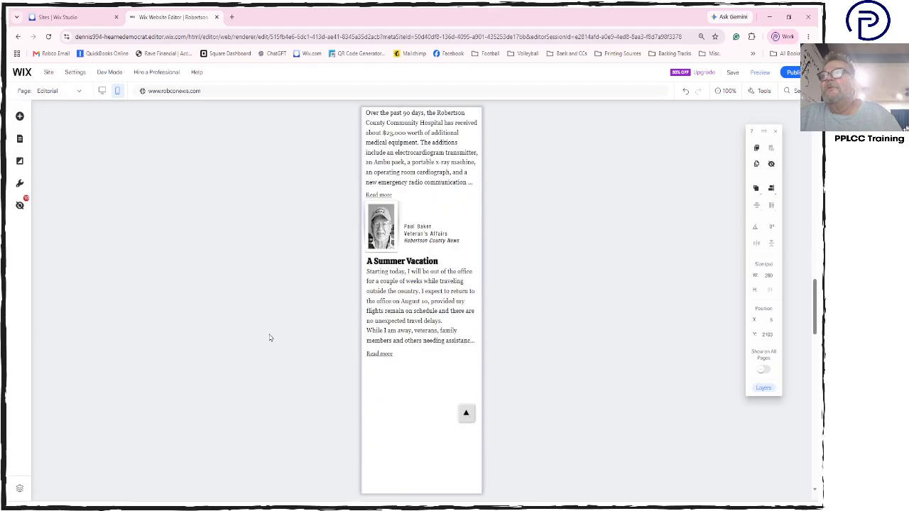
click(426, 376)
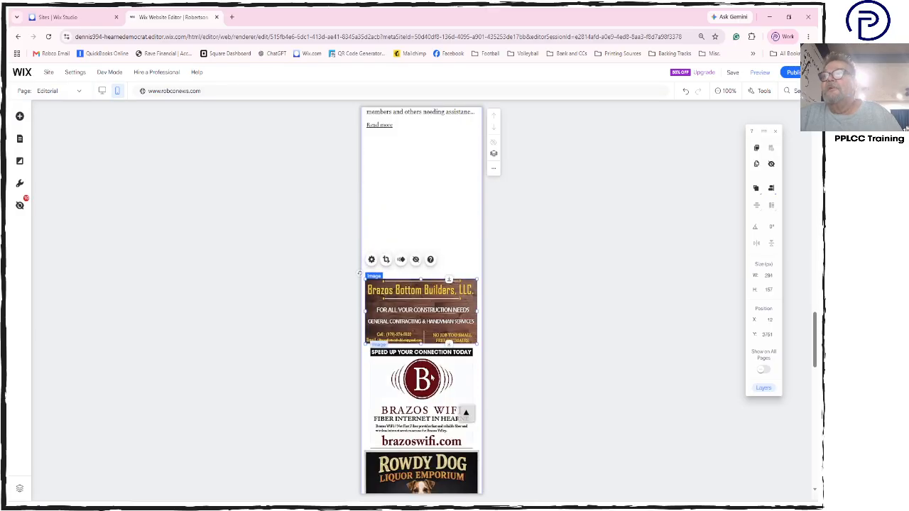
drag(429, 377, 433, 261)
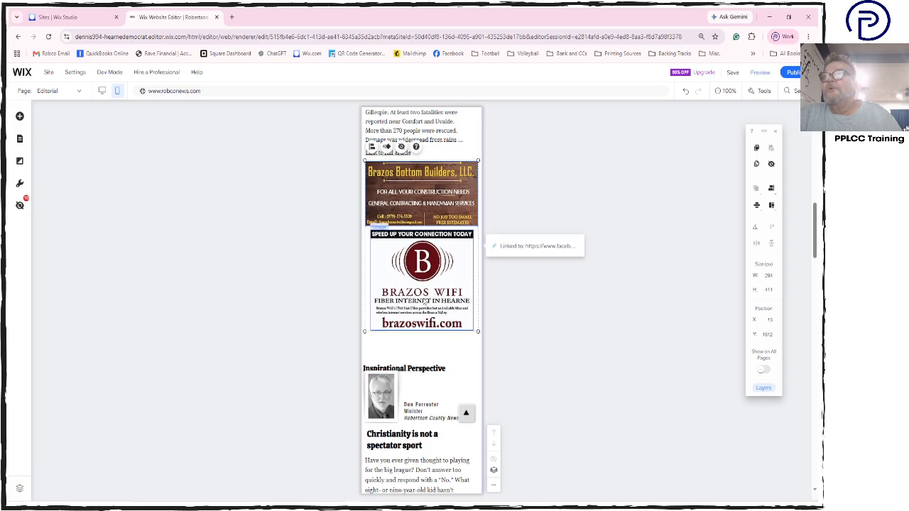
click(527, 310)
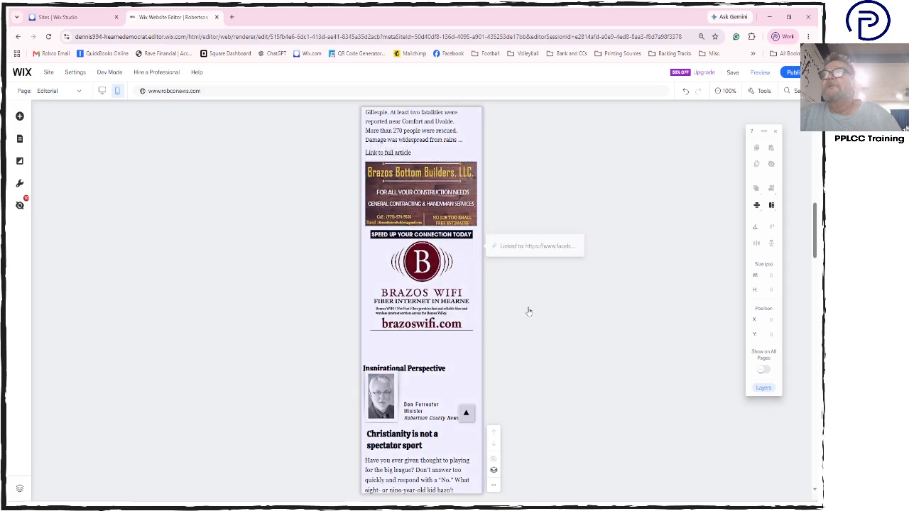
Align the Brazos WiFi ad with the Brazos Bottom Builders ad's left edge and enlarge it to about 293 by 264 px.
drag(411, 267, 408, 266)
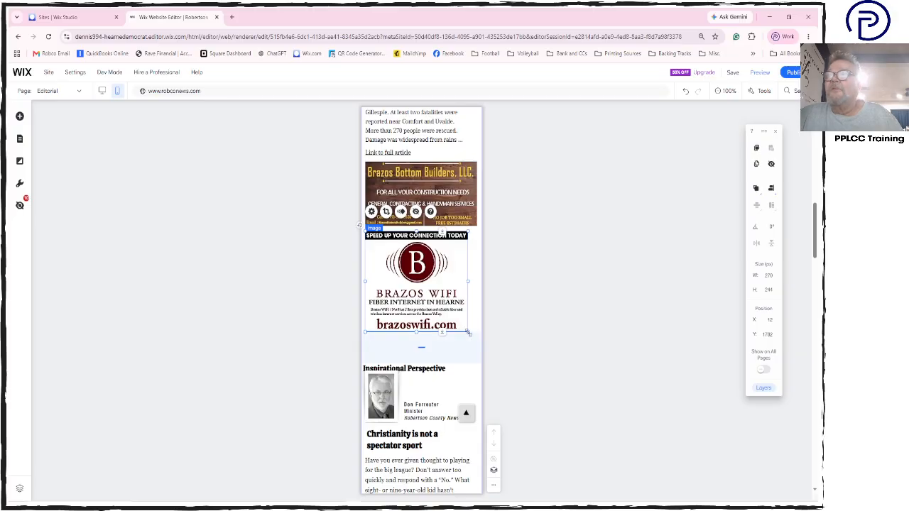
drag(468, 332, 477, 340)
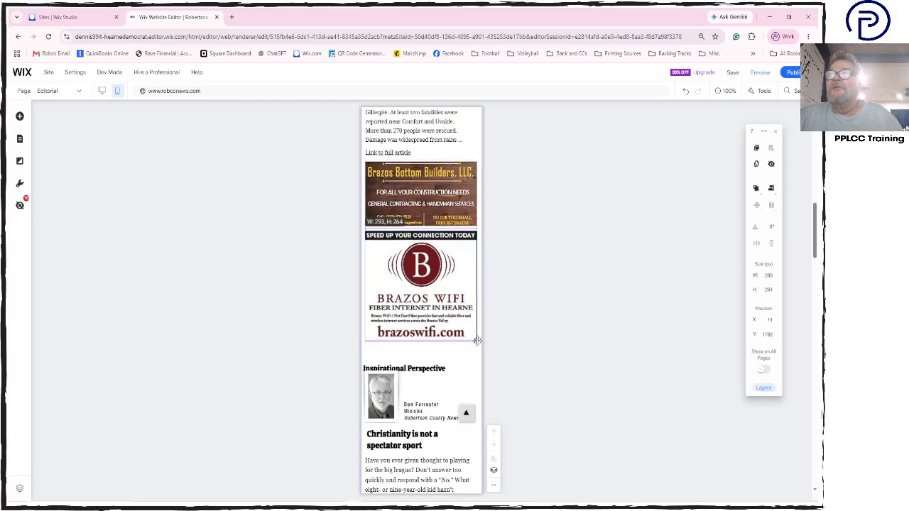
click(538, 357)
Set the gap between the Brazos WiFi ad and the Inspirational Perspective heading to 10 px.
click(430, 352)
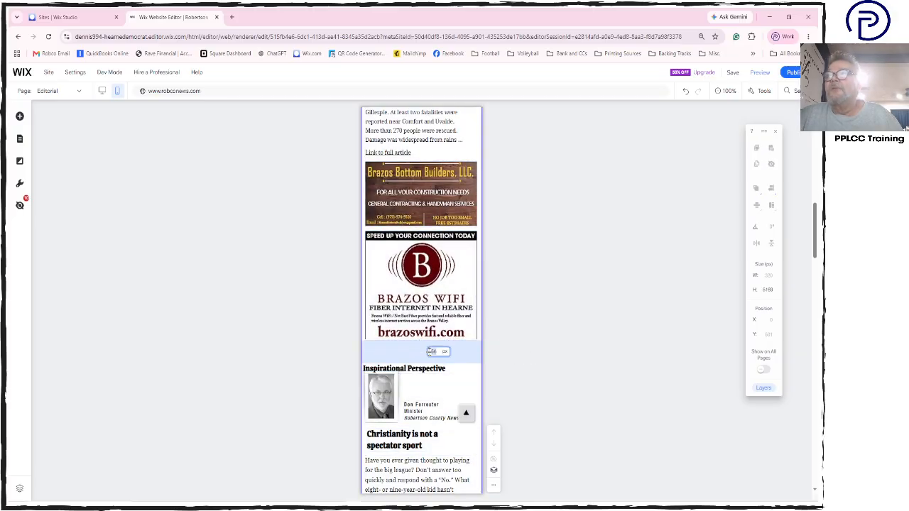
text(10)
key(Return)
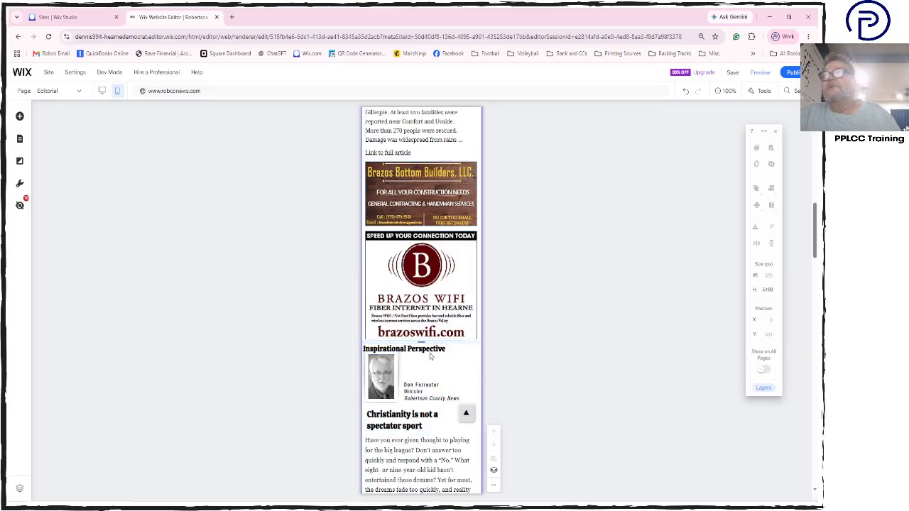
Move the Inspirational Perspective columnist's photo and byline down about 9 px, clear of the heading.
scroll(523, 343, down, 1)
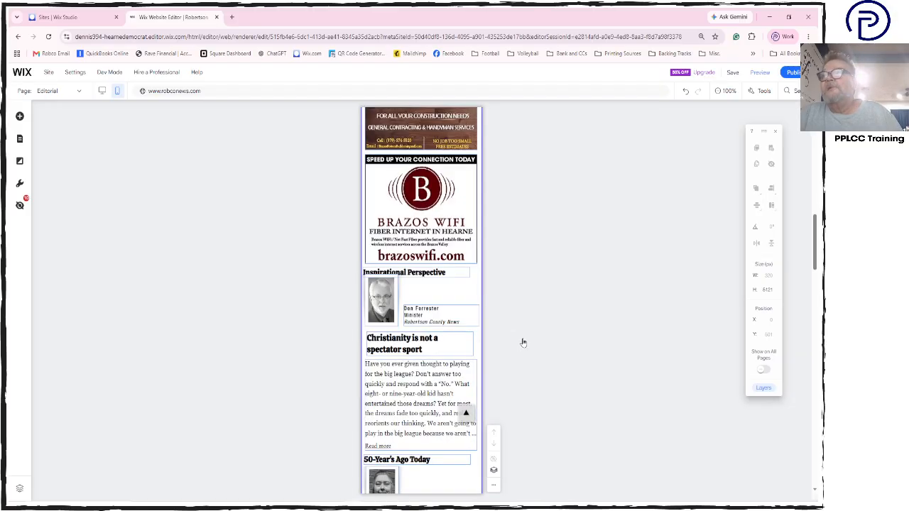
click(424, 272)
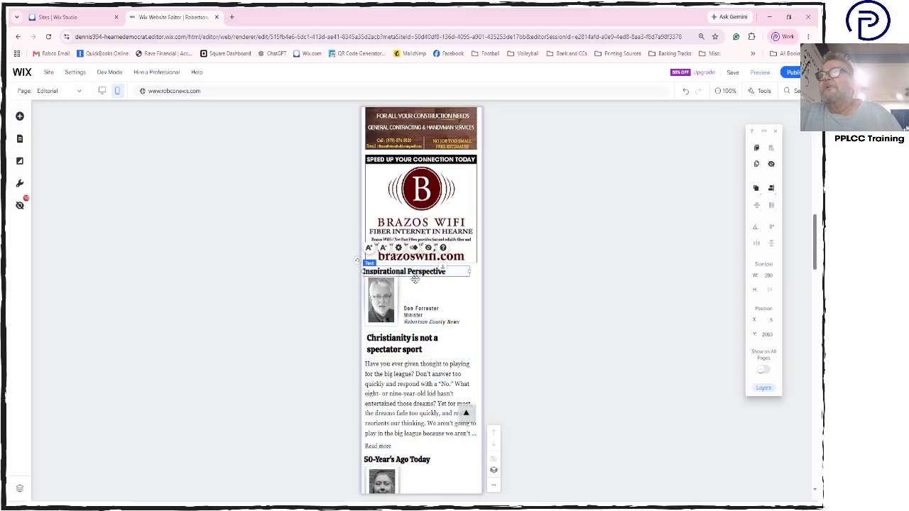
click(415, 321)
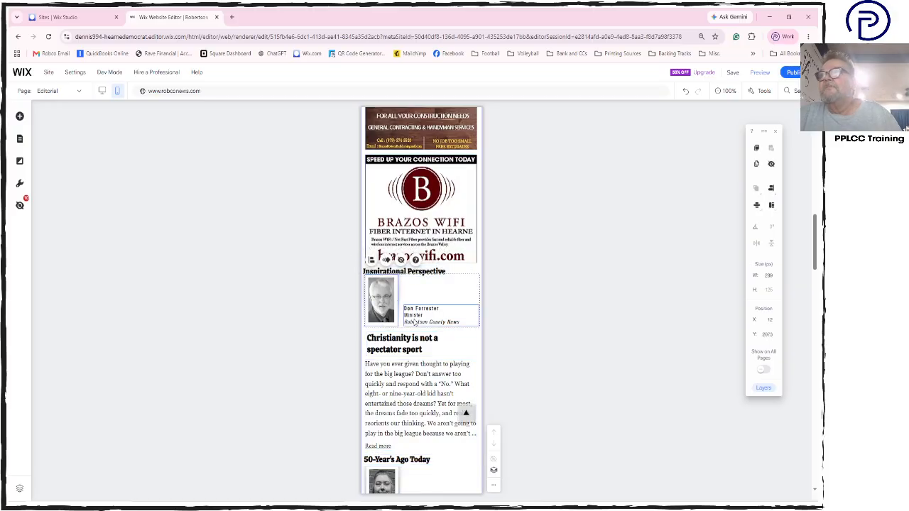
drag(414, 321, 416, 318)
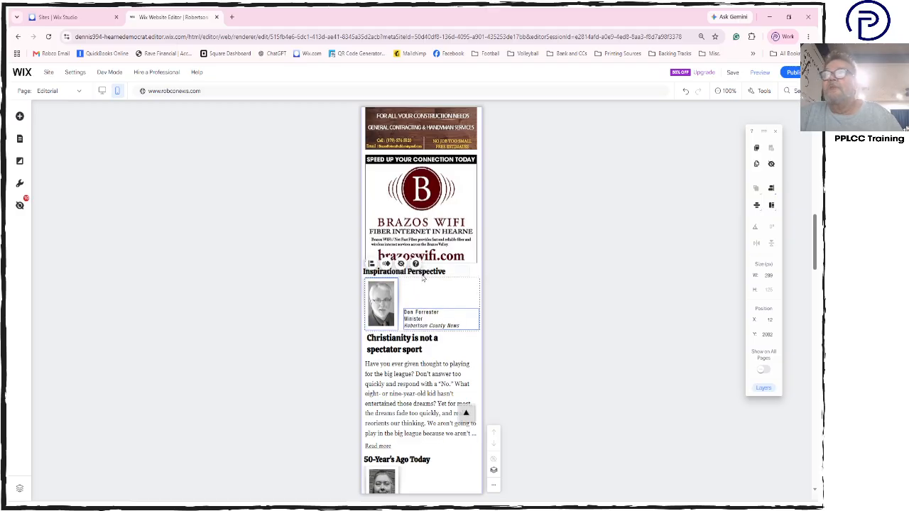
key(Escape)
Set the gap above the 50-Year's Ago Today heading to 500 px and nudge the heading up, clear of the columnist's photo.
scroll(528, 344, down, 3)
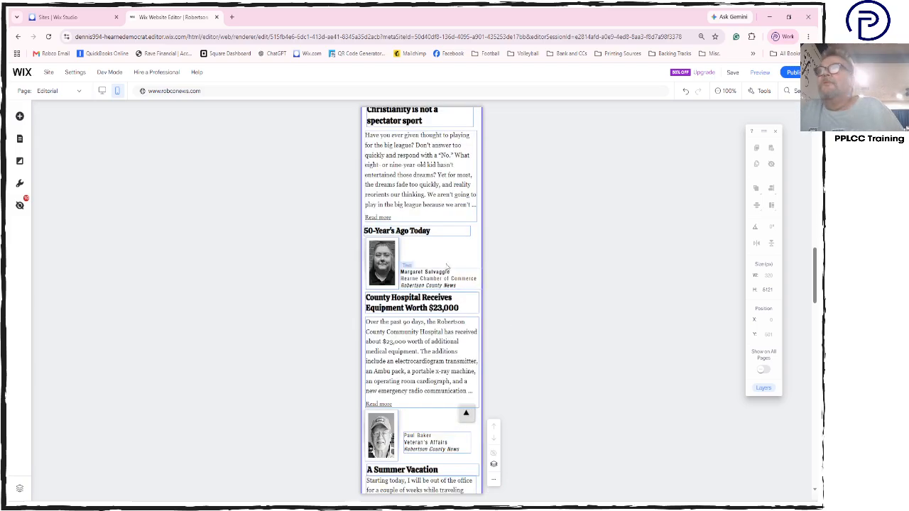
click(415, 233)
mouse_move(415, 233)
mouse_down()
mouse_move(415, 241)
mouse_move(424, 227)
mouse_up()
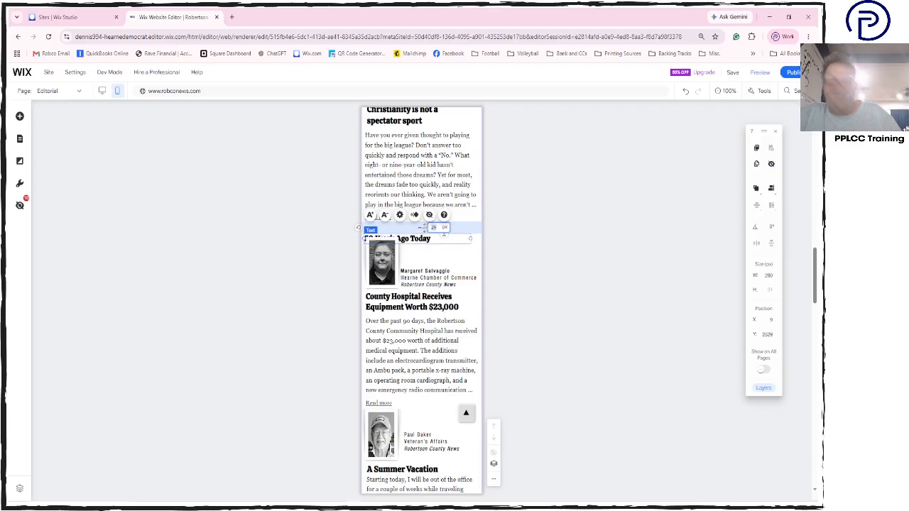
text(500)
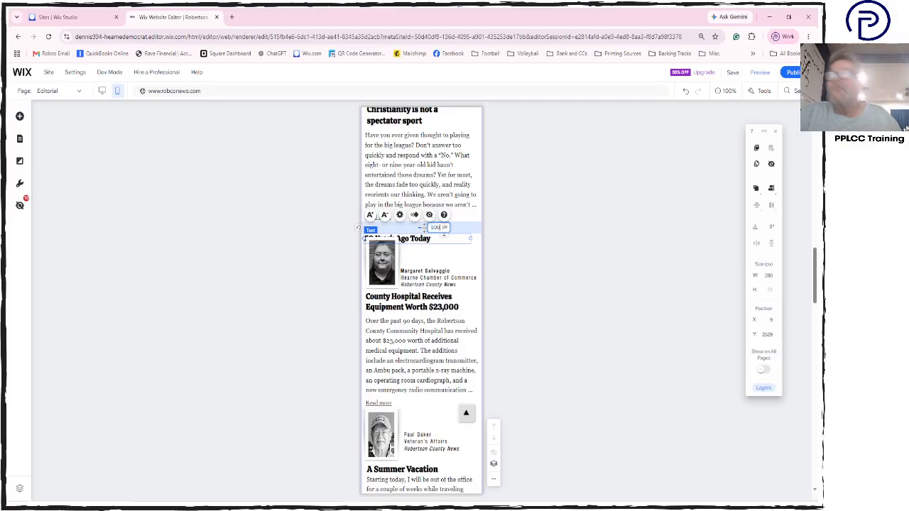
key(Return)
click(517, 296)
scroll(513, 352, down, 1)
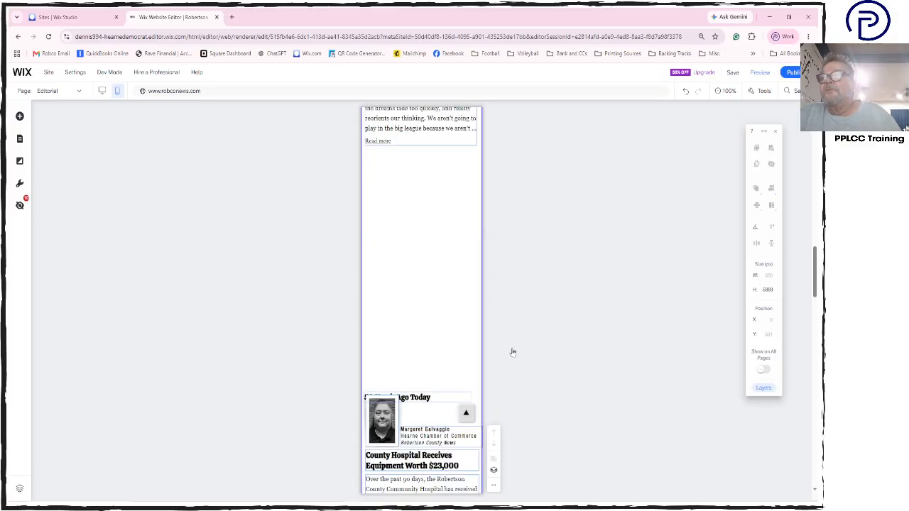
click(419, 400)
drag(419, 400, 418, 391)
Move the Rowdy Dog Liquor Emporium and Depot Museum/Camp Hearne ads together into the space above the 50-Year's Ago Today heading.
scroll(420, 394, down, 5)
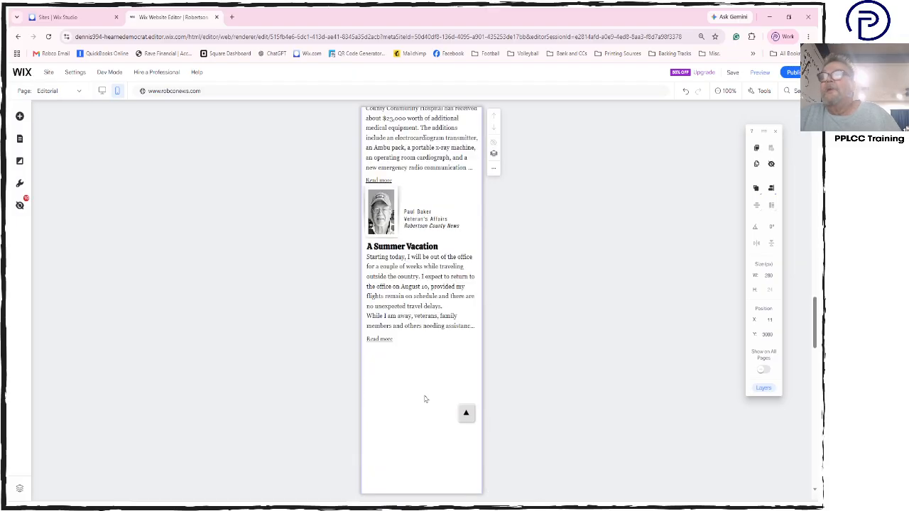
scroll(424, 399, down, 1)
click(426, 396)
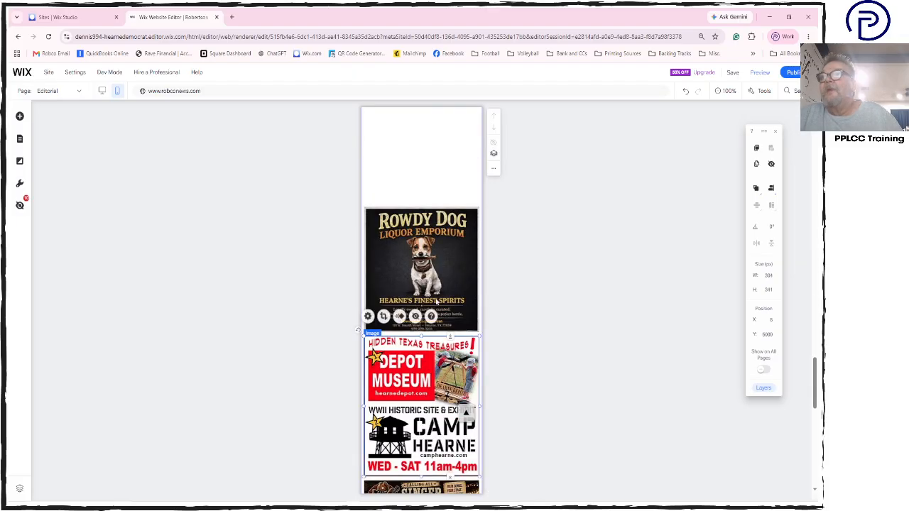
shift+click(445, 310)
mouse_move(445, 310)
mouse_down()
mouse_move(445, 227)
mouse_move(444, 320)
mouse_up()
scroll(446, 227, up, 12)
scroll(527, 310, down, 2)
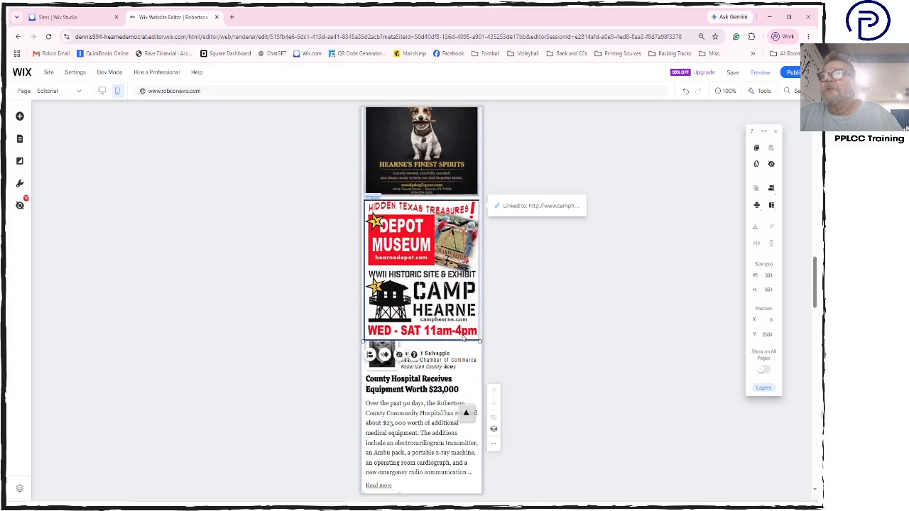
scroll(445, 308, up, 2)
drag(445, 284, 446, 208)
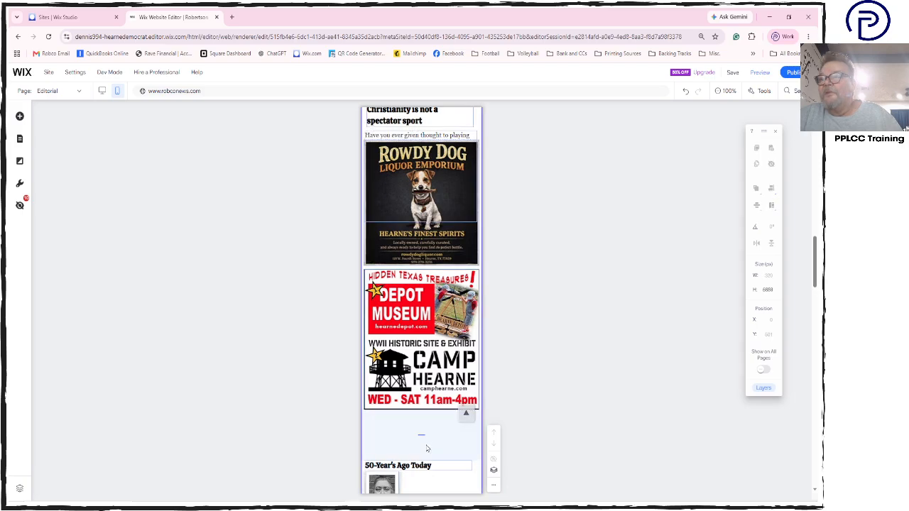
Set the gap above the 50-Year's Ago Today heading to 300 px and move the Rowdy Dog and Depot Museum/Camp Hearne ads together below the Inspirational Perspective article.
click(422, 436)
text(300)
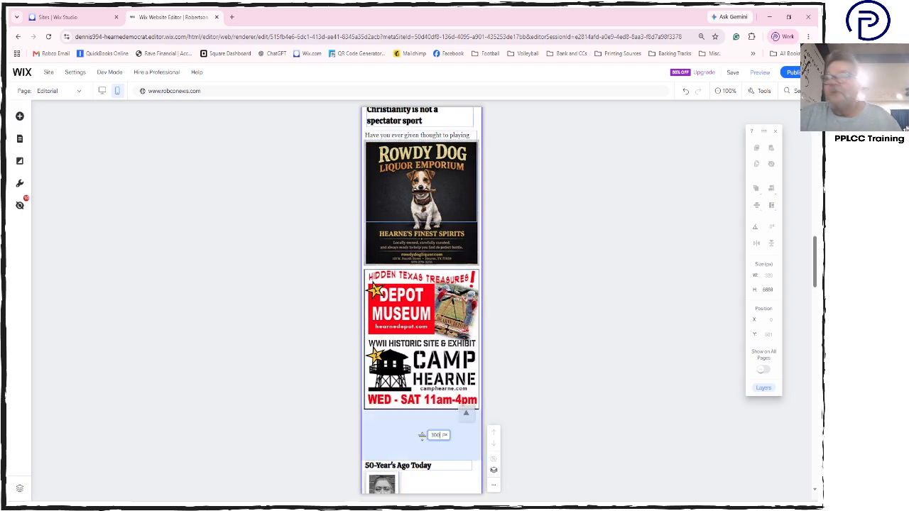
key(Return)
click(452, 233)
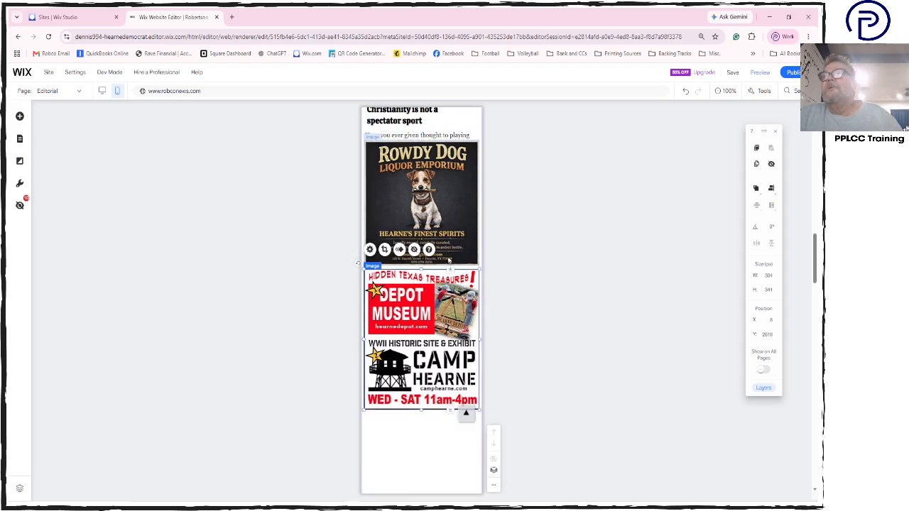
drag(452, 233, 453, 293)
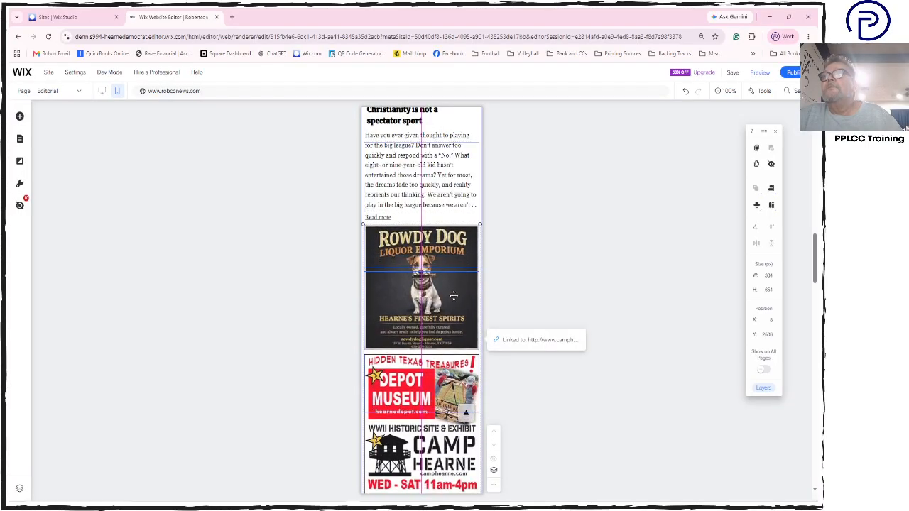
click(458, 263)
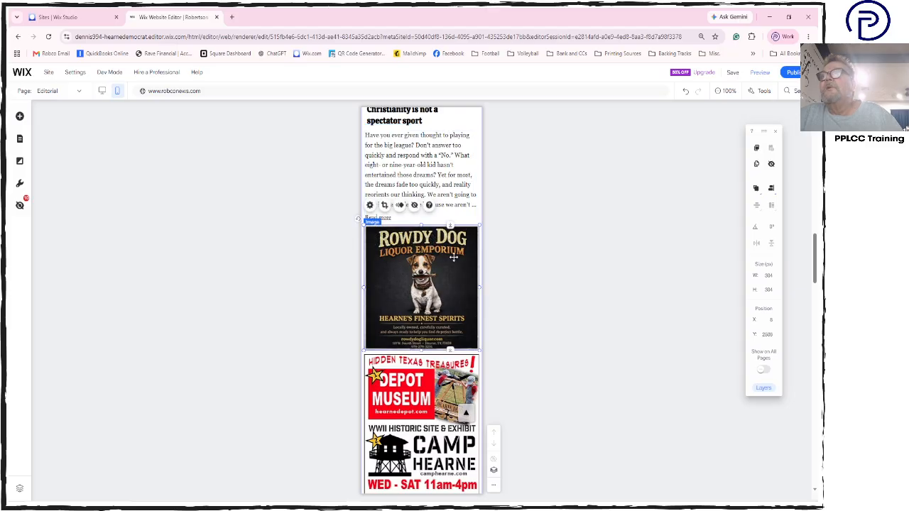
Set the gap between the Depot Museum/Camp Hearne ad and the 50-Year's Ago Today heading to 0 px.
scroll(457, 263, up, 2)
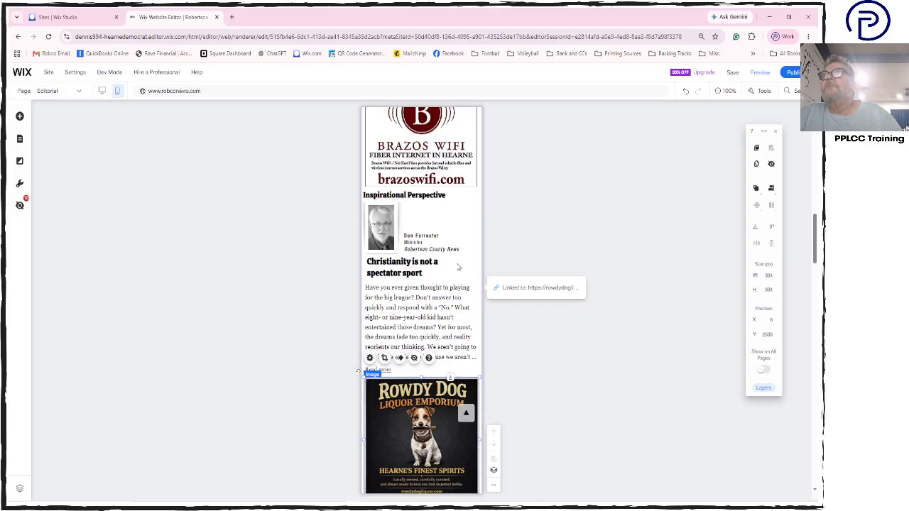
scroll(458, 267, up, 6)
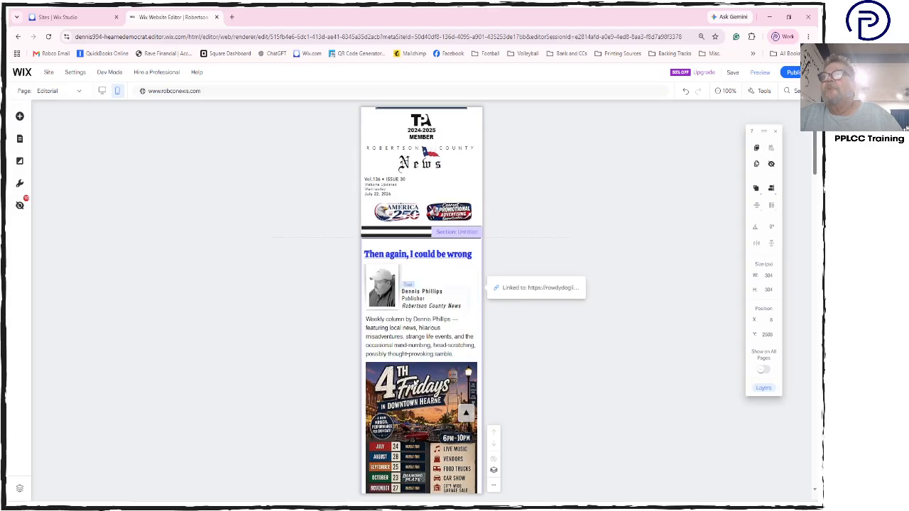
scroll(416, 400, down, 5)
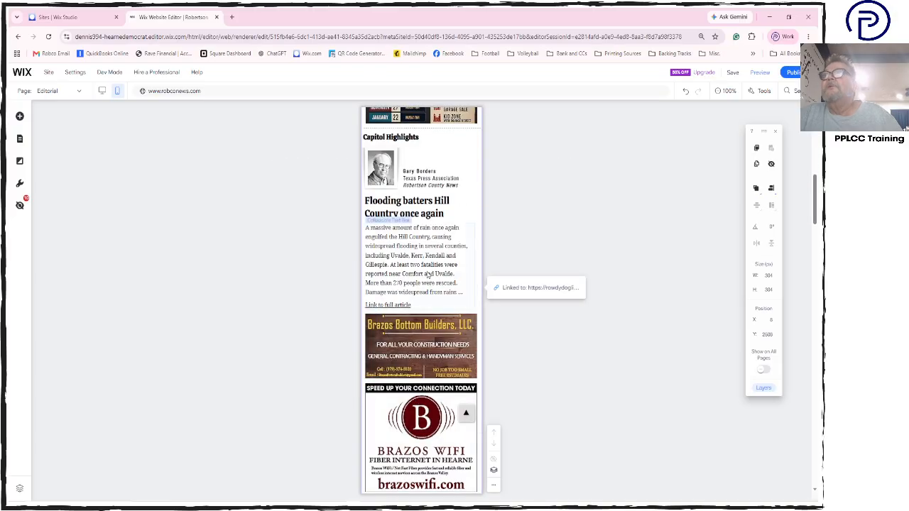
scroll(440, 266, down, 2)
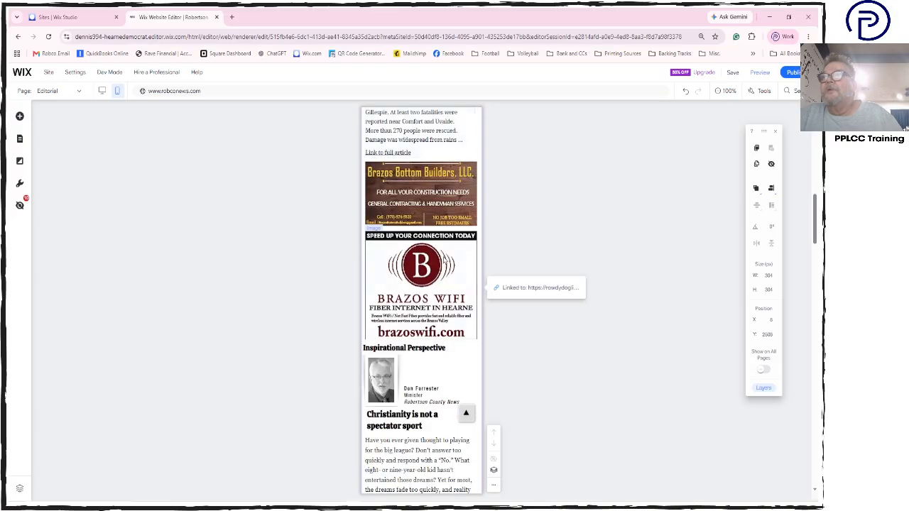
scroll(442, 263, down, 8)
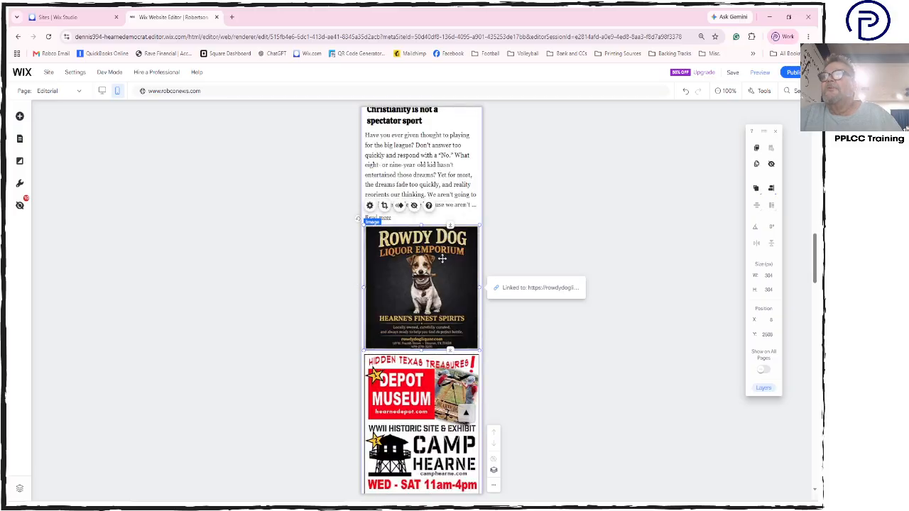
click(421, 285)
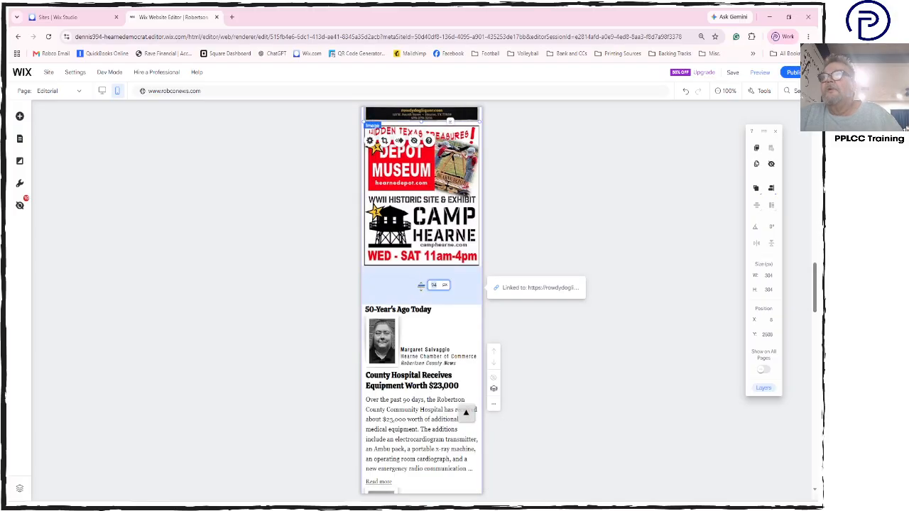
text(0)
key(Return)
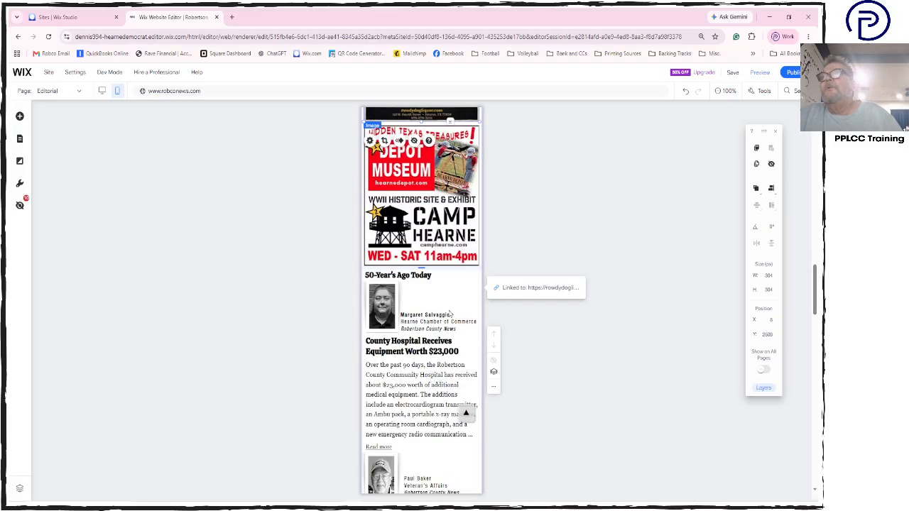
Move the Veteran's Affairs photo, byline and A Summer Vacation article down together, and set the gap above them to 300 px.
scroll(559, 382, down, 2)
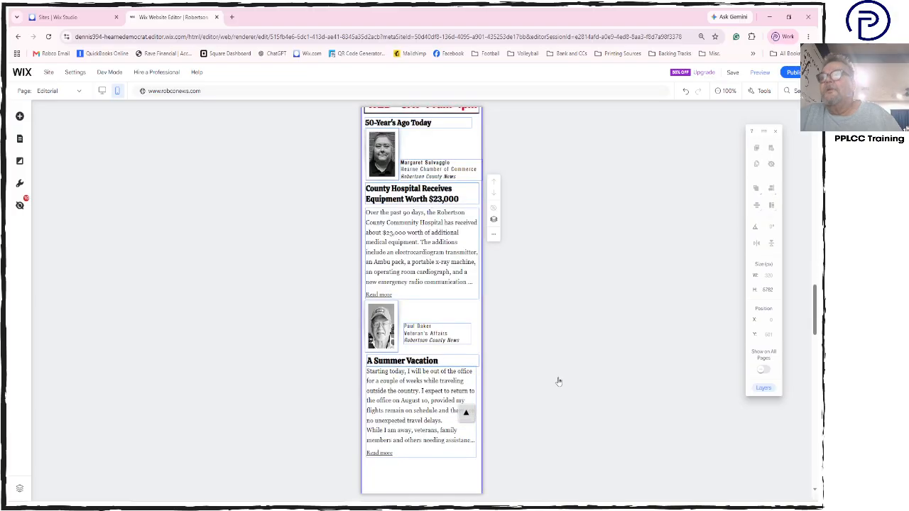
click(391, 323)
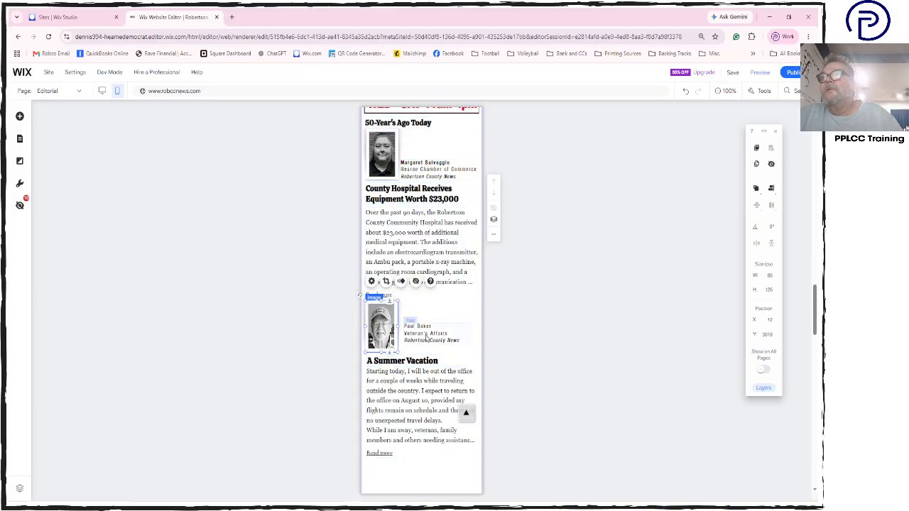
drag(426, 471, 379, 352)
click(510, 327)
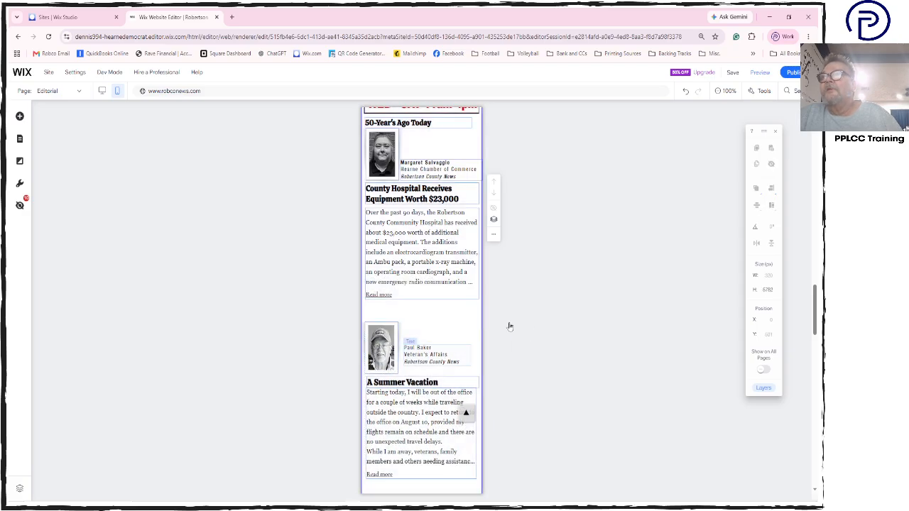
mouse_move(419, 310)
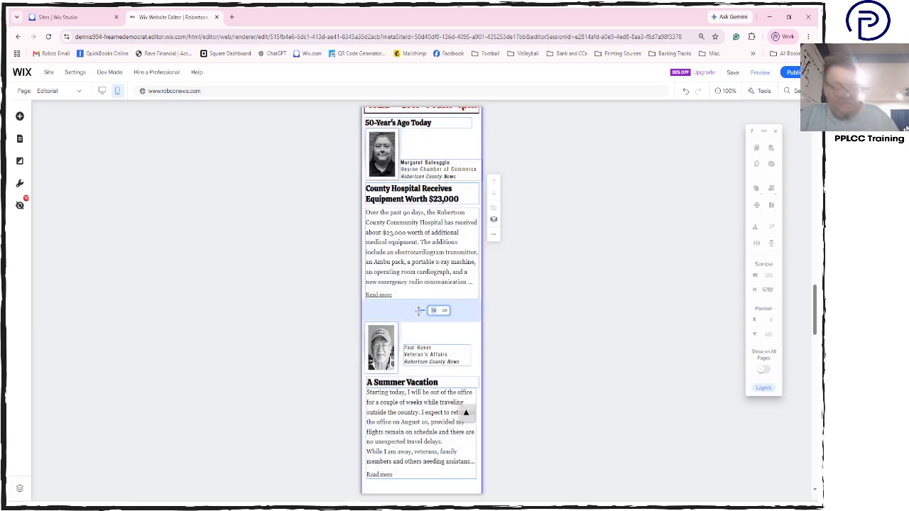
text(300)
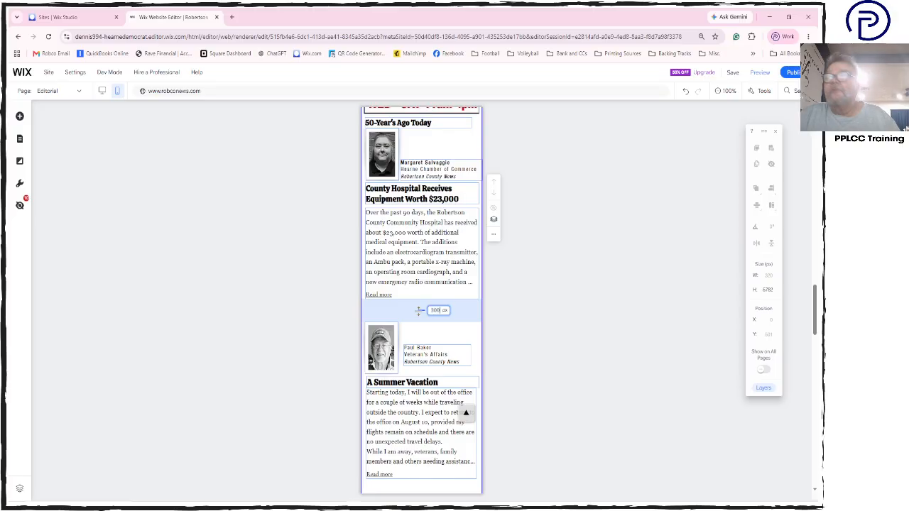
click(489, 310)
Remove the cowgirl-linked ad image overlapping the Cunningham Real Estate ad from the mobile layout.
scroll(516, 313, down, 10)
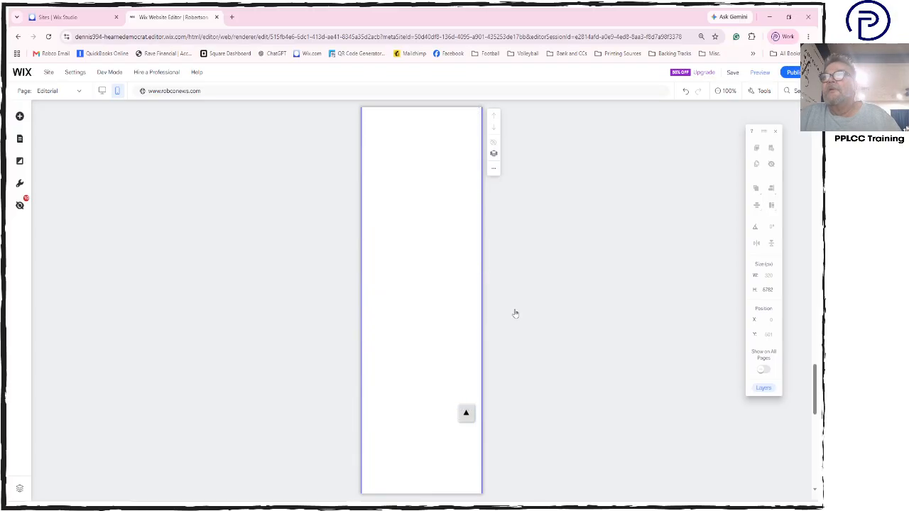
click(432, 275)
key(Delete)
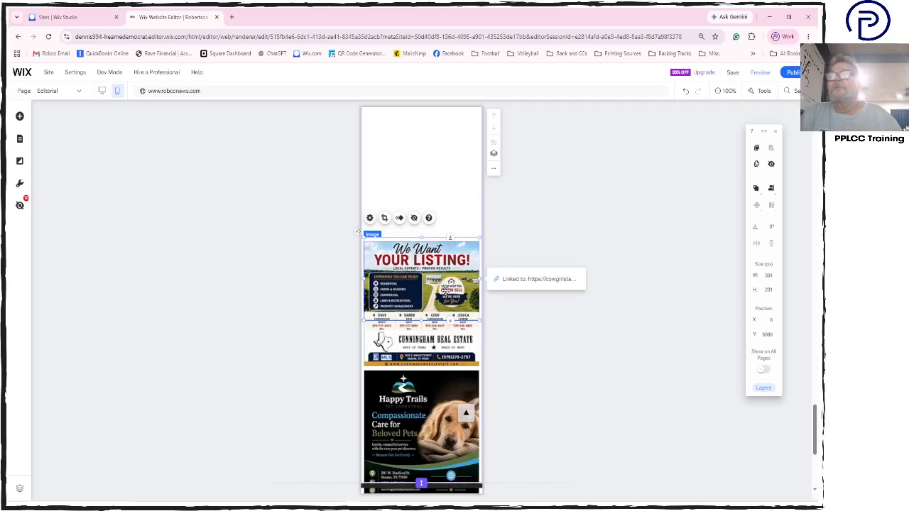
Move the Cunningham Real Estate ad up into the space between the County Hospital article and the Veteran's Affairs column.
mouse_move(439, 299)
mouse_down()
mouse_move(438, 218)
mouse_move(438, 299)
mouse_move(439, 282)
mouse_up()
scroll(436, 243, up, 10)
scroll(436, 242, up, 3)
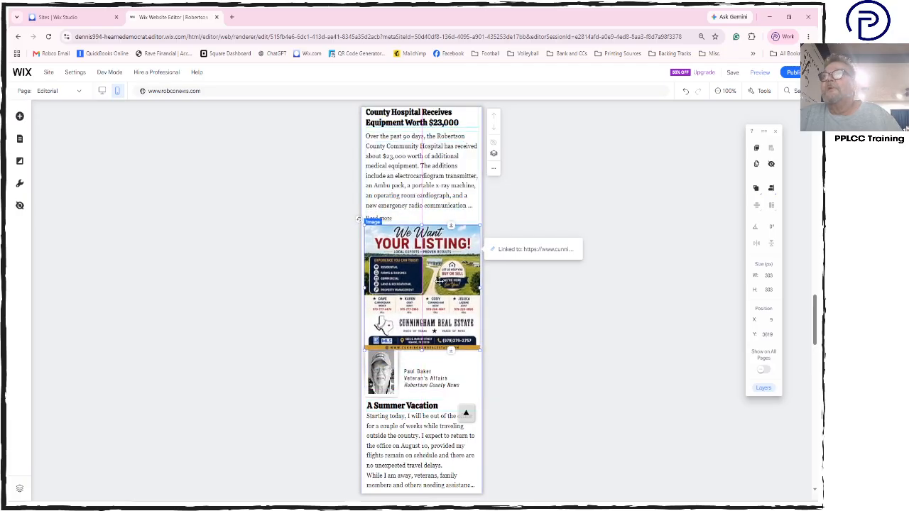
Nudge the Veteran's Affairs photo, byline and article down together, clear of the Cunningham Real Estate ad.
scroll(439, 282, down, 3)
click(345, 236)
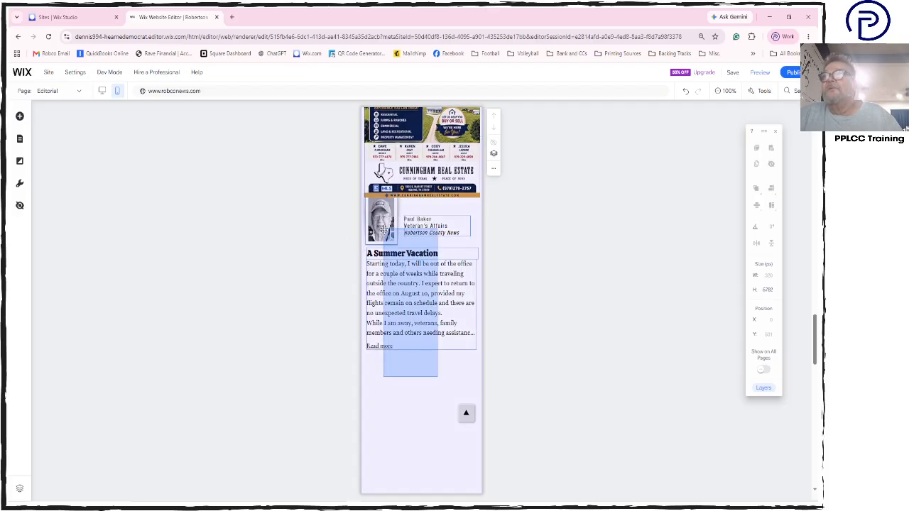
drag(383, 228, 383, 238)
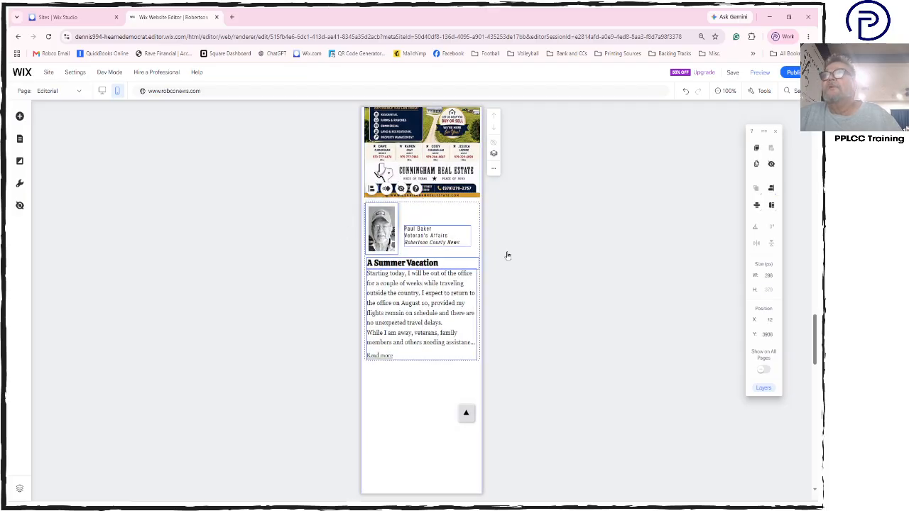
Move the Happy Trails ad up from the end of the section to directly below the A Summer Vacation article.
scroll(506, 254, up, 5)
scroll(508, 256, down, 10)
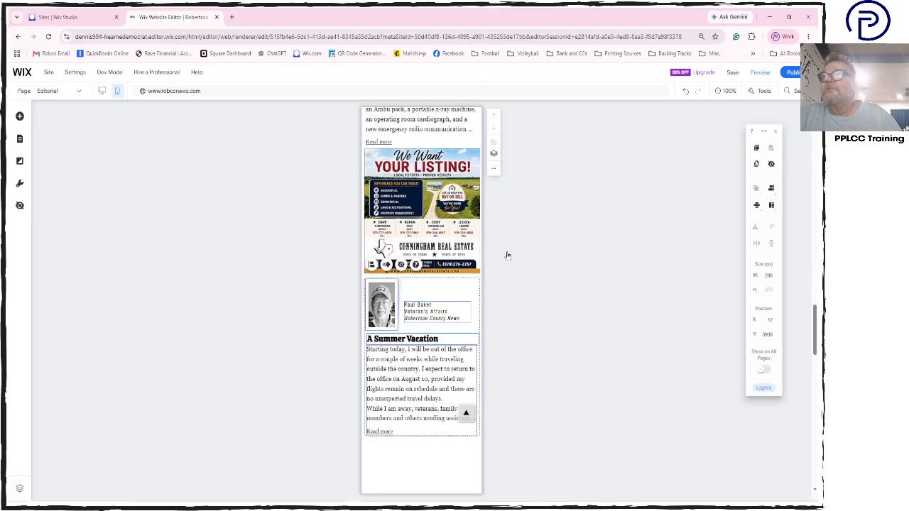
scroll(508, 255, down, 3)
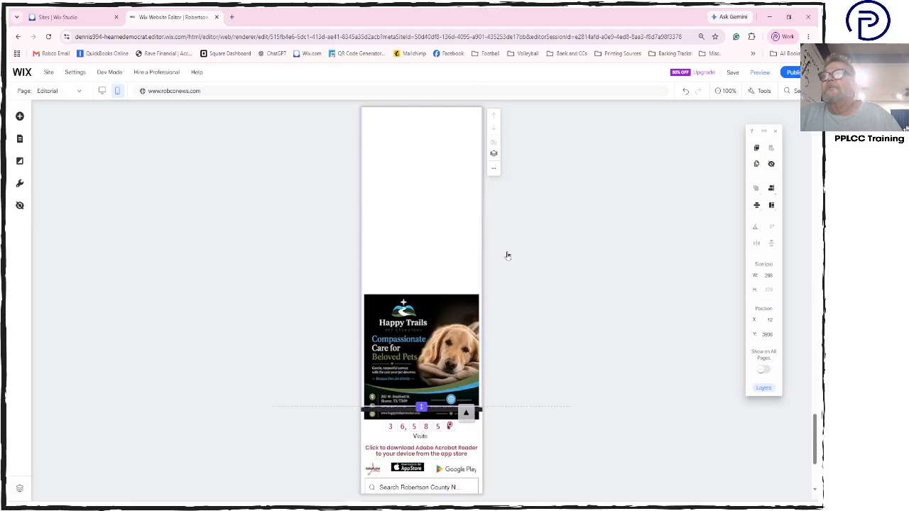
scroll(508, 255, up, 3)
scroll(522, 313, down, 2)
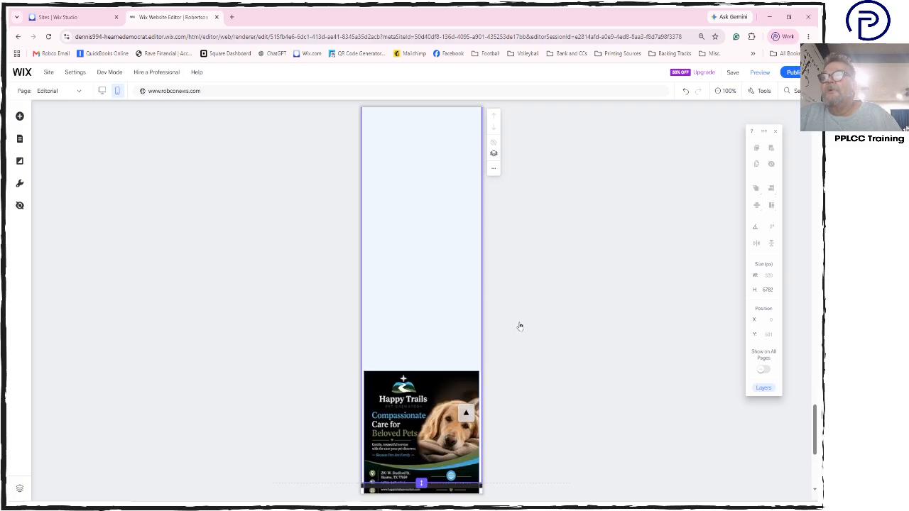
click(432, 394)
drag(432, 394, 409, 193)
right_click(427, 181)
Set the empty gap below the Happy Trails ad to 10 px.
scroll(452, 374, down, 3)
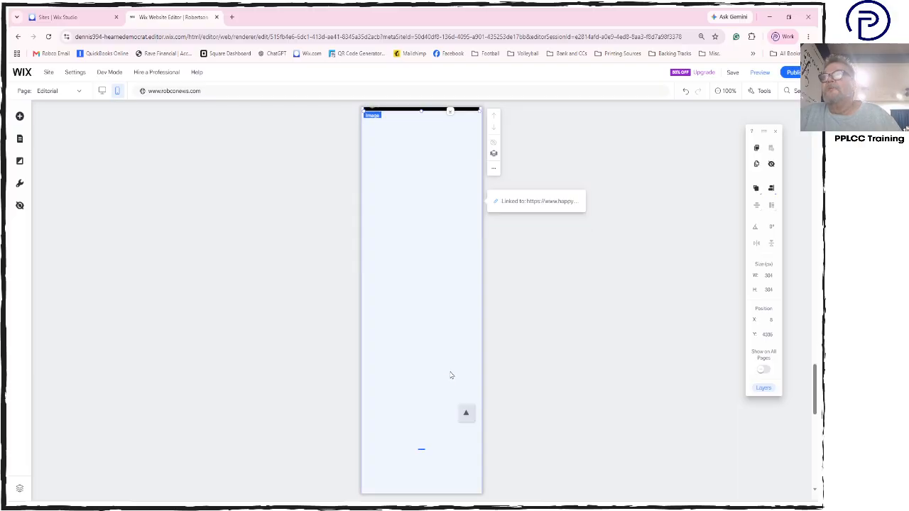
click(423, 445)
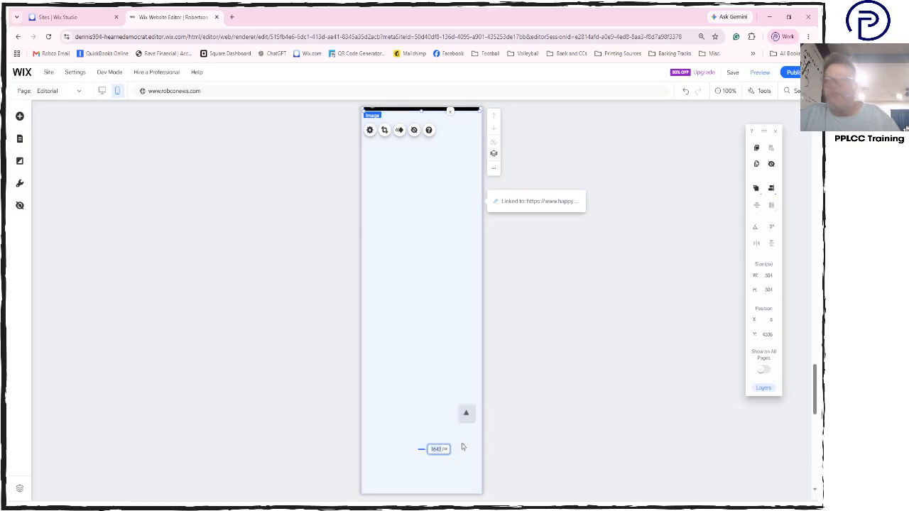
text(10)
key(Return)
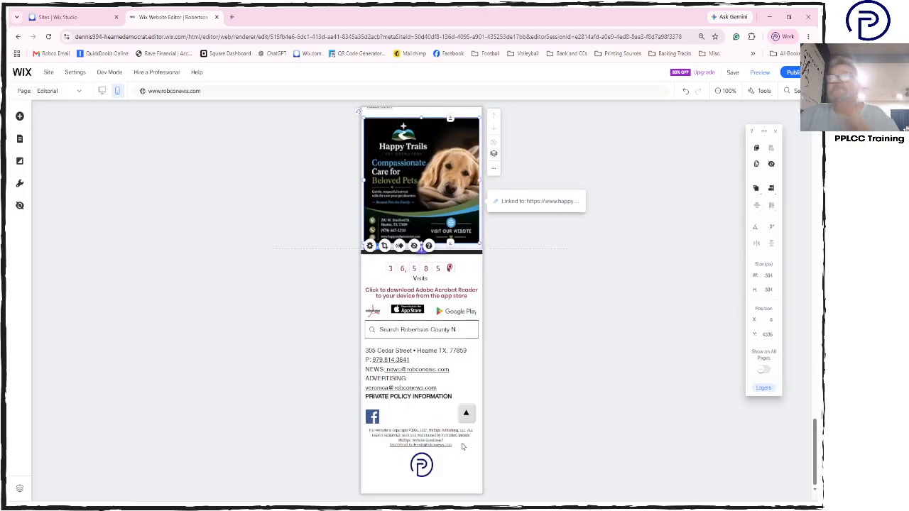
Review the Editorial page's mobile layout and its list of elements hidden on mobile, including where the hidden group would appear.
scroll(536, 333, up, 4)
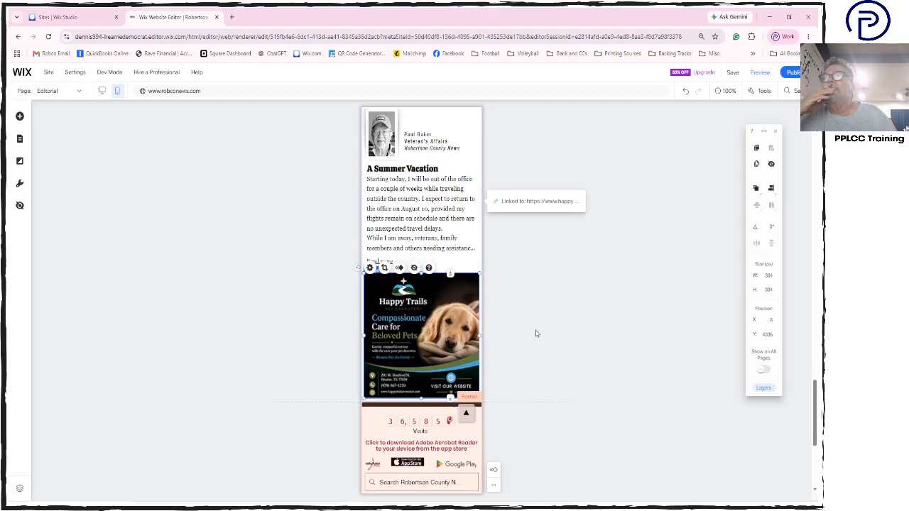
scroll(536, 334, up, 4)
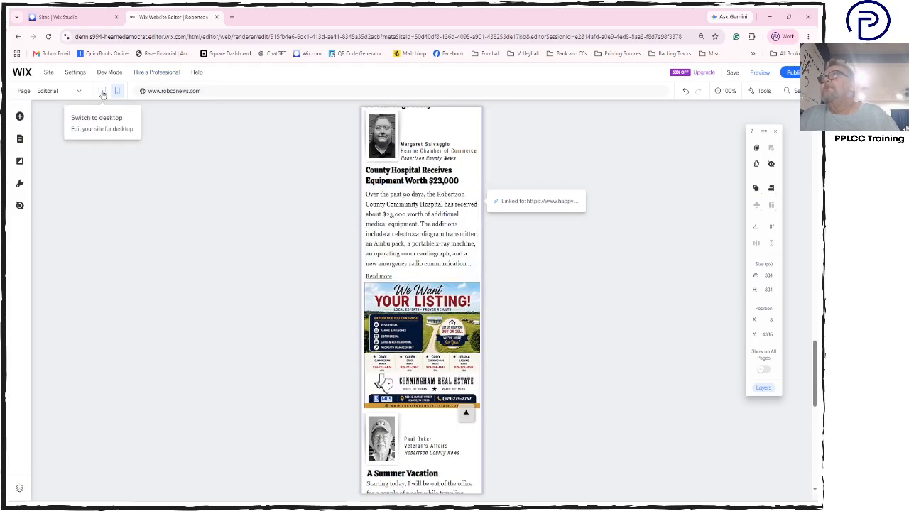
click(20, 207)
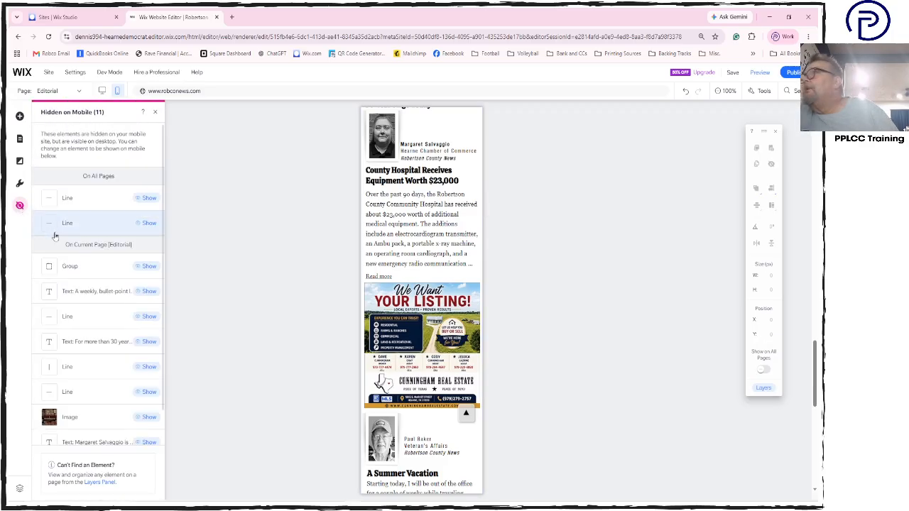
mouse_move(104, 264)
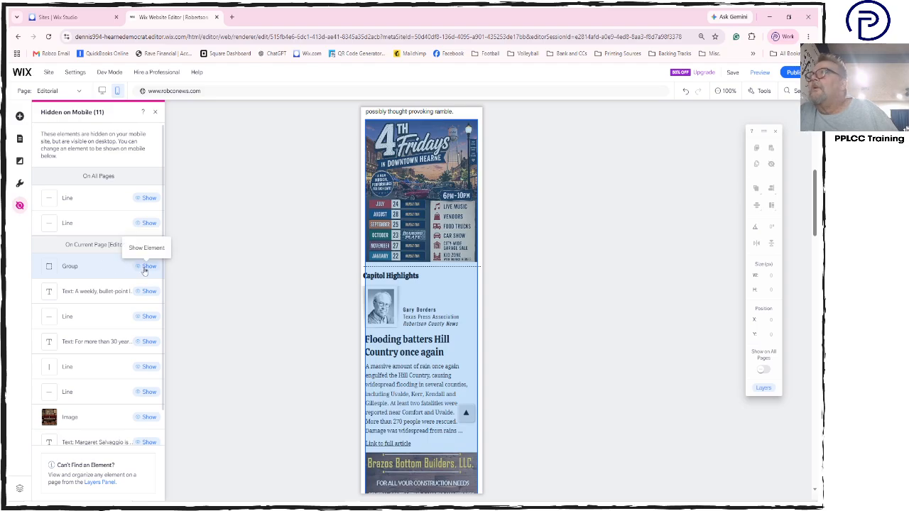
click(287, 278)
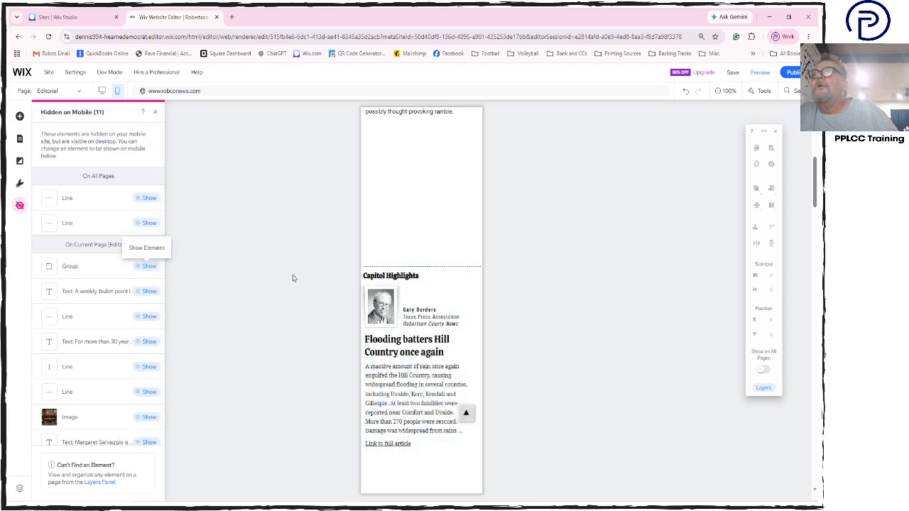
click(369, 259)
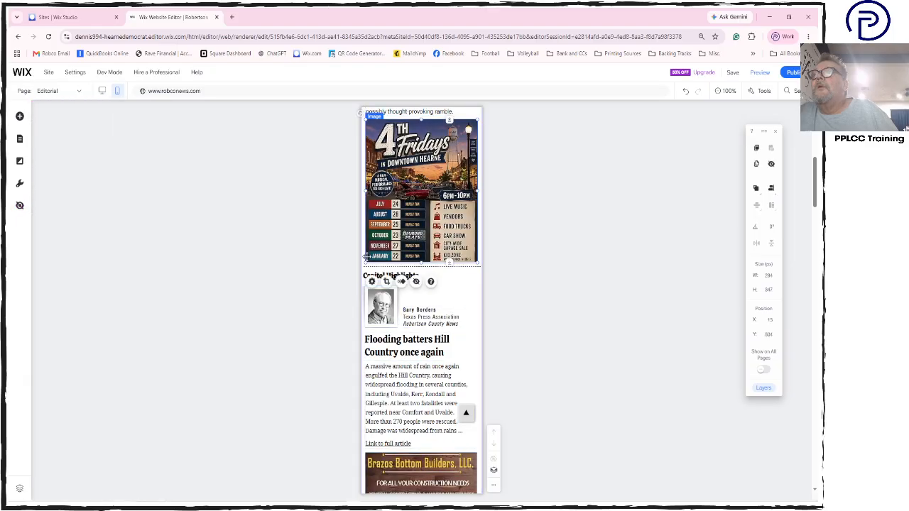
click(284, 273)
scroll(283, 272, up, 5)
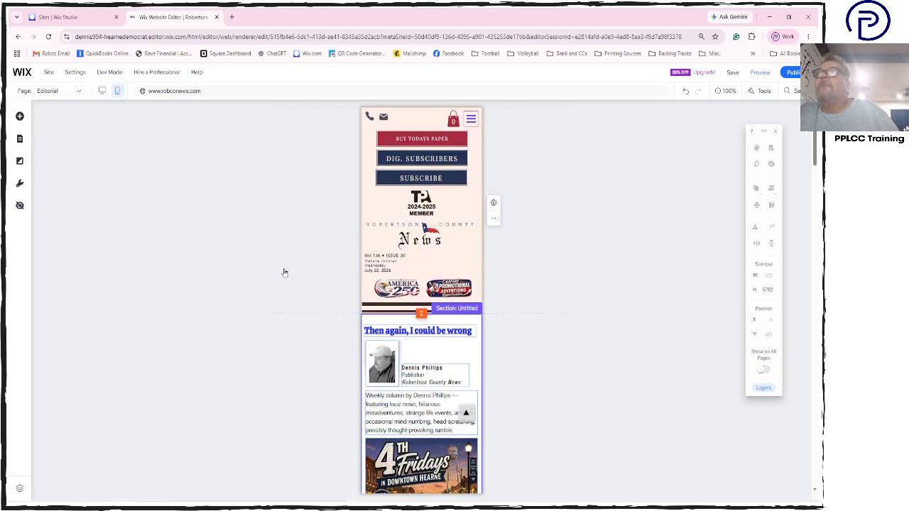
mouse_move(795, 77)
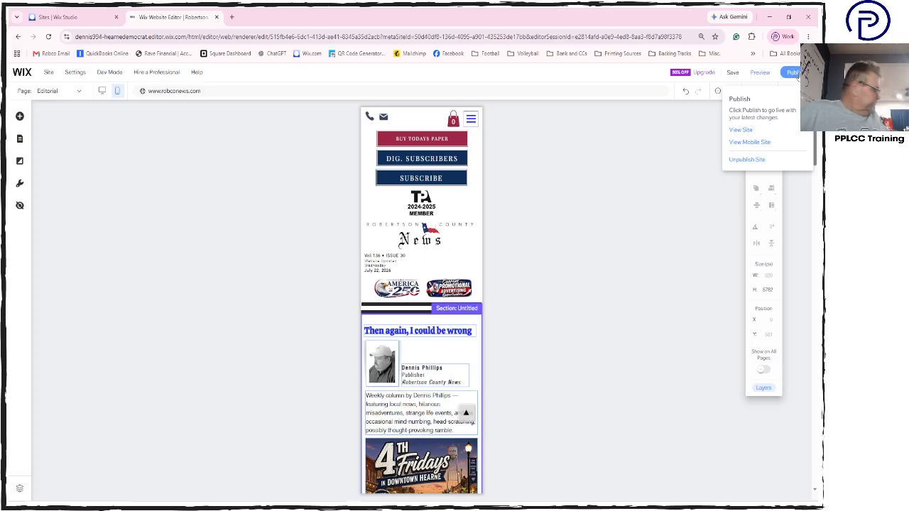
Open the Obituaries page in the mobile layout and look over its two obituaries and the ads below.
click(75, 92)
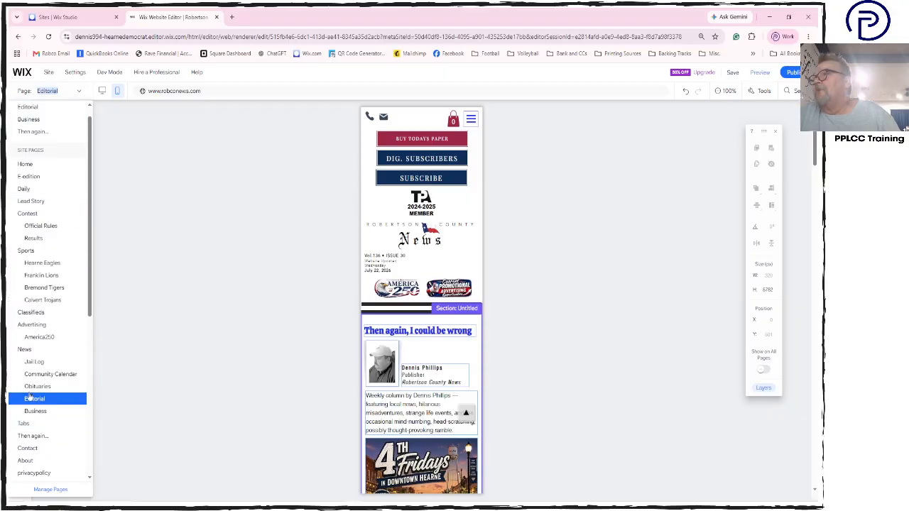
click(30, 396)
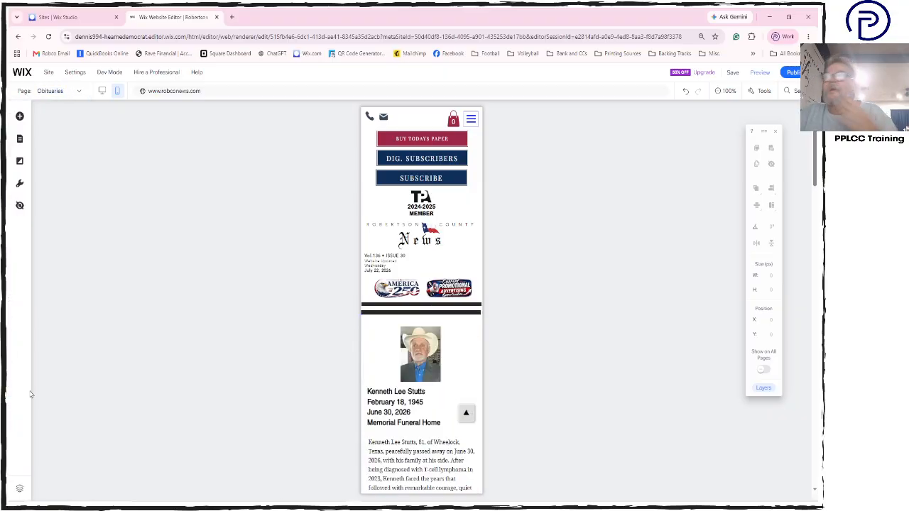
scroll(325, 404, down, 5)
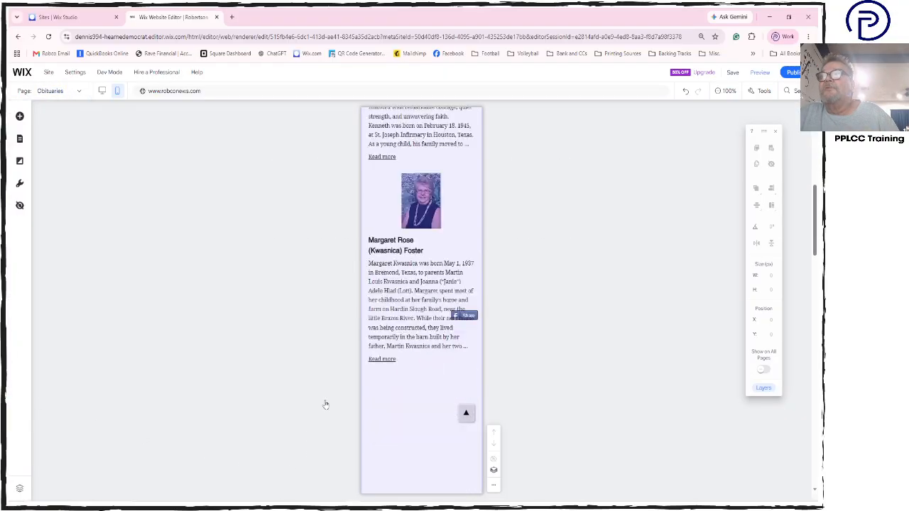
scroll(325, 404, down, 2)
scroll(325, 404, up, 5)
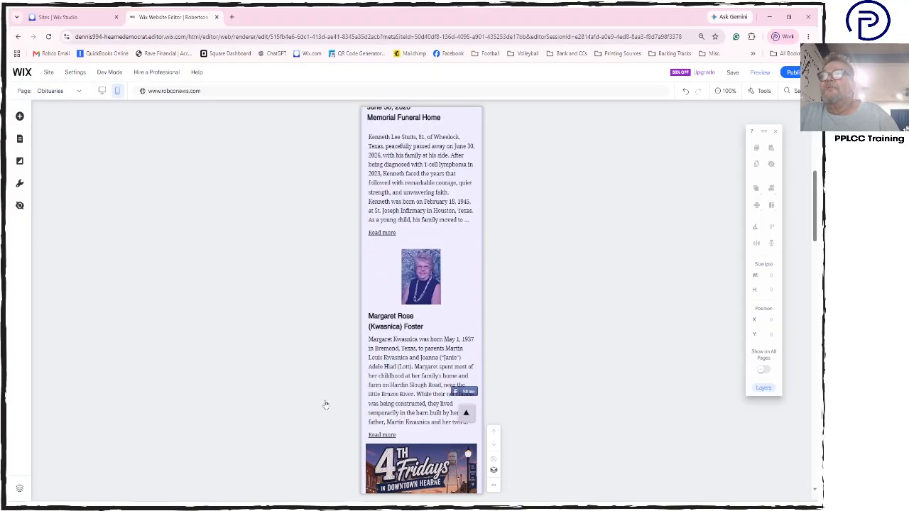
click(428, 319)
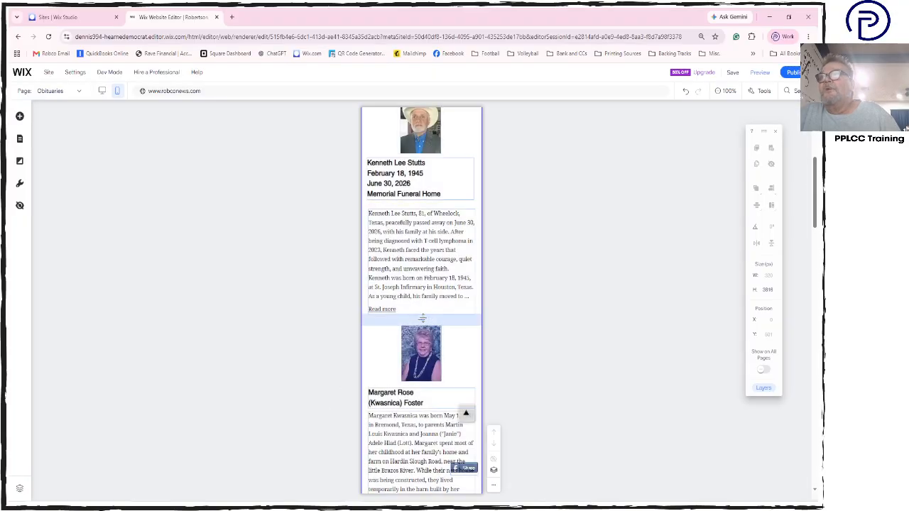
click(442, 319)
text(6)
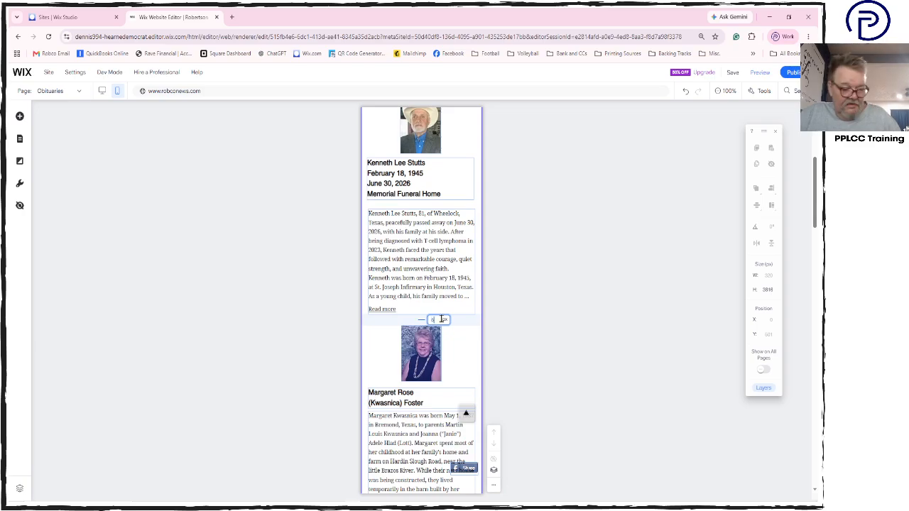
text(50)
key(Return)
scroll(507, 343, down, 8)
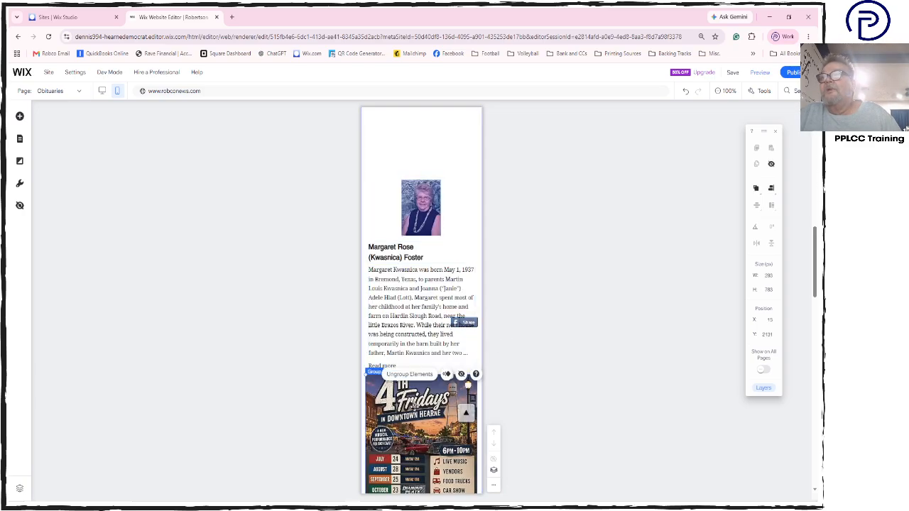
scroll(426, 320, down, 3)
click(425, 195)
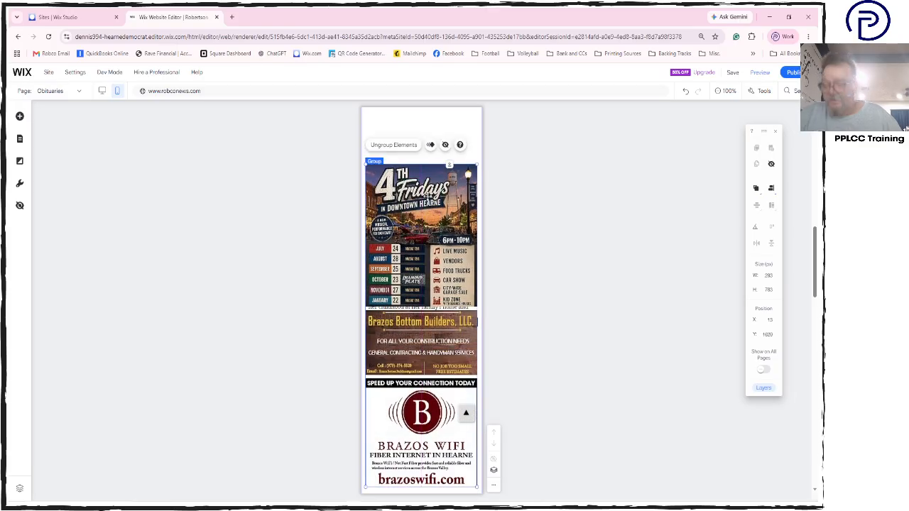
key(ctrl+z)
scroll(399, 208, up, 1)
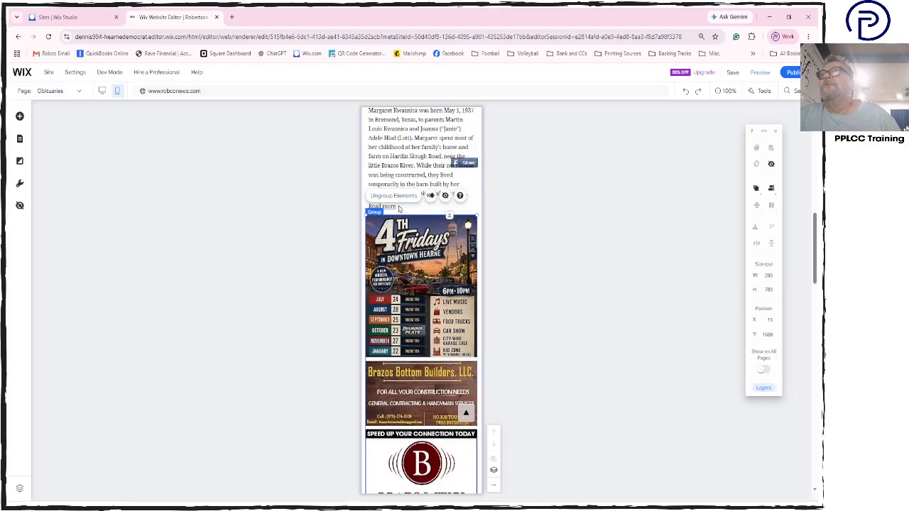
Ungroup the ad stack below the second obituary and open up room for an ad between the two obituaries.
click(400, 197)
click(506, 281)
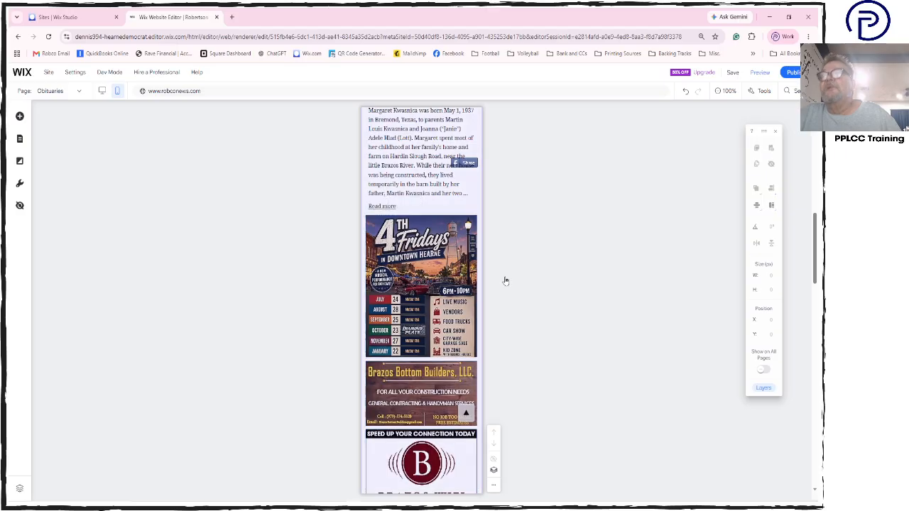
drag(429, 295, 429, 191)
scroll(430, 196, up, 3)
drag(427, 384, 423, 243)
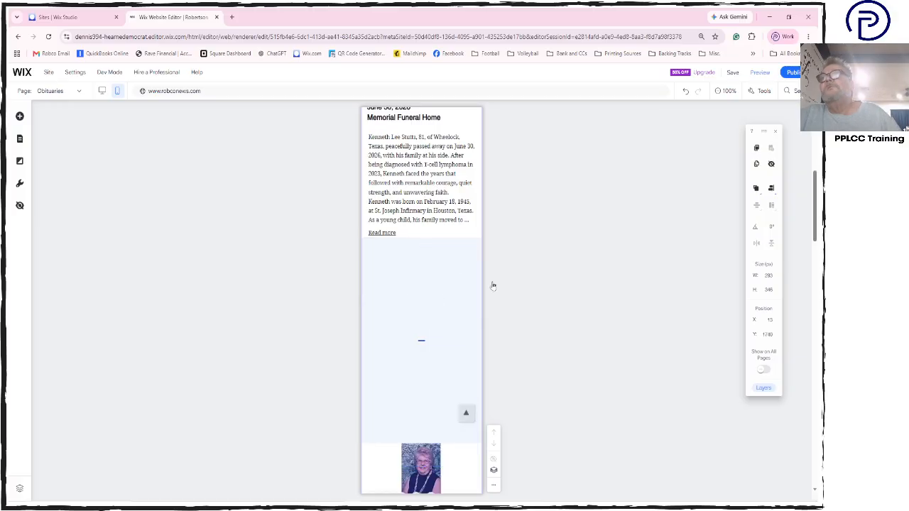
Move the 4th Fridays ad directly below the first obituary and close up the leftover space above the second obituary's photo.
scroll(513, 317, down, 1)
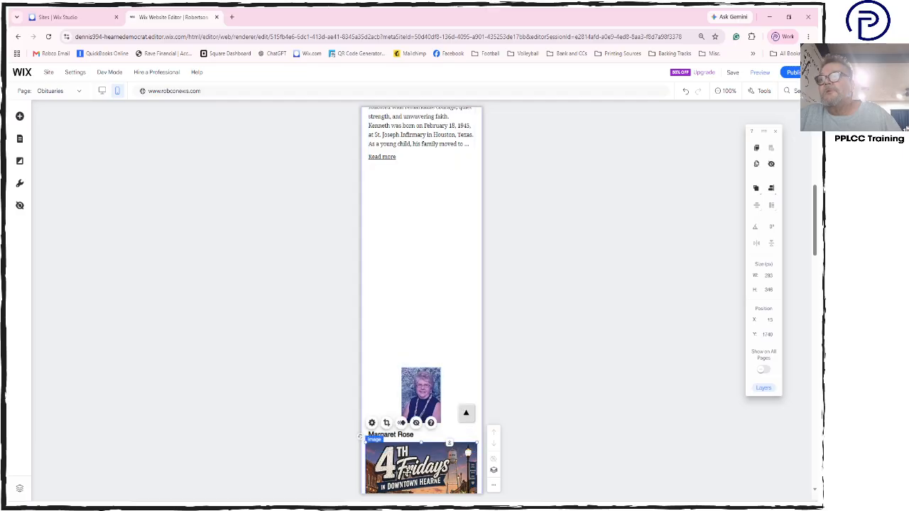
drag(417, 214, 417, 190)
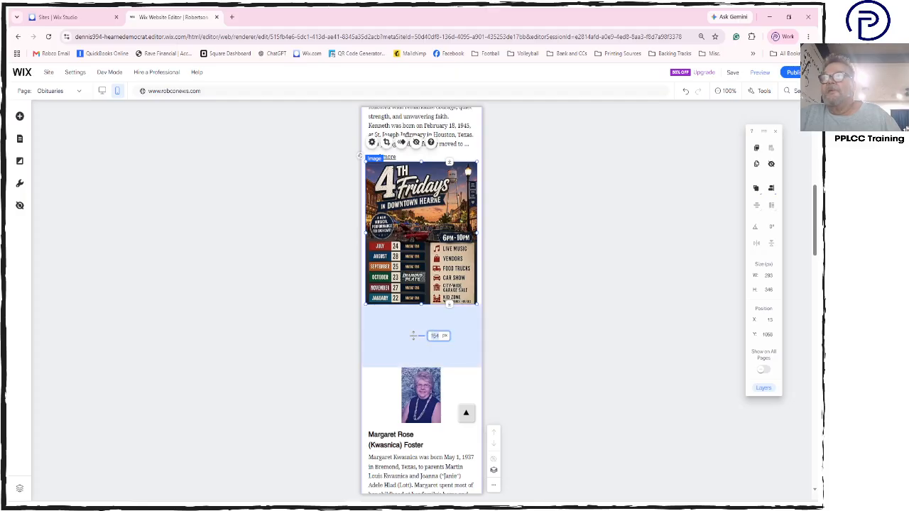
click(522, 362)
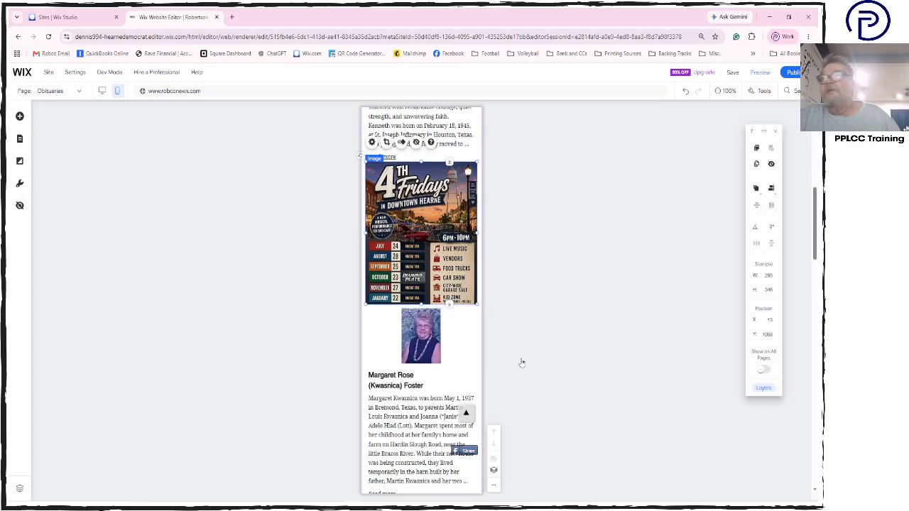
Set the empty gap between the Cunningham Real Estate ad and the footer to 15 px.
scroll(530, 360, down, 4)
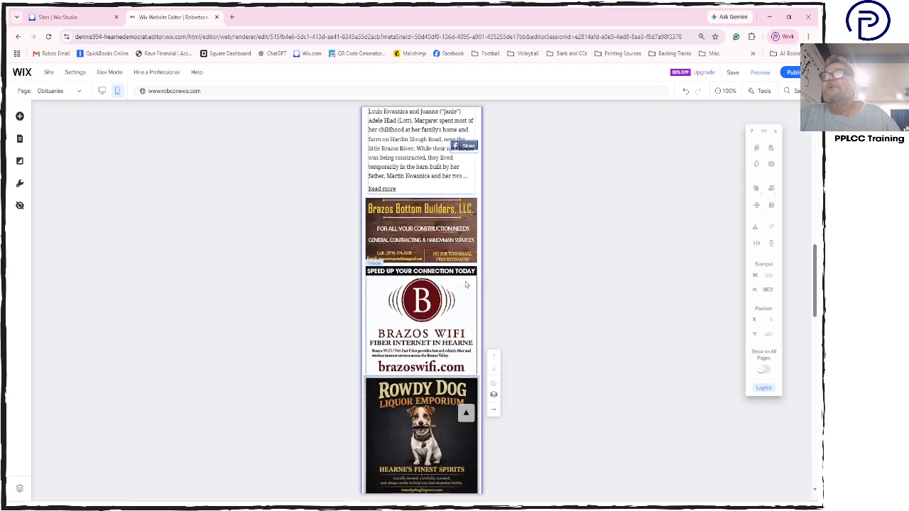
scroll(516, 286, down, 4)
scroll(451, 291, down, 5)
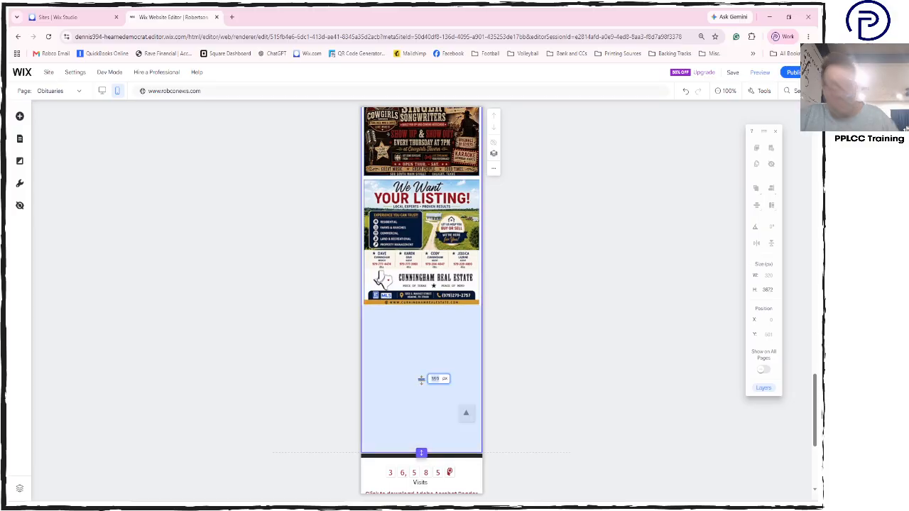
text(15)
key(Return)
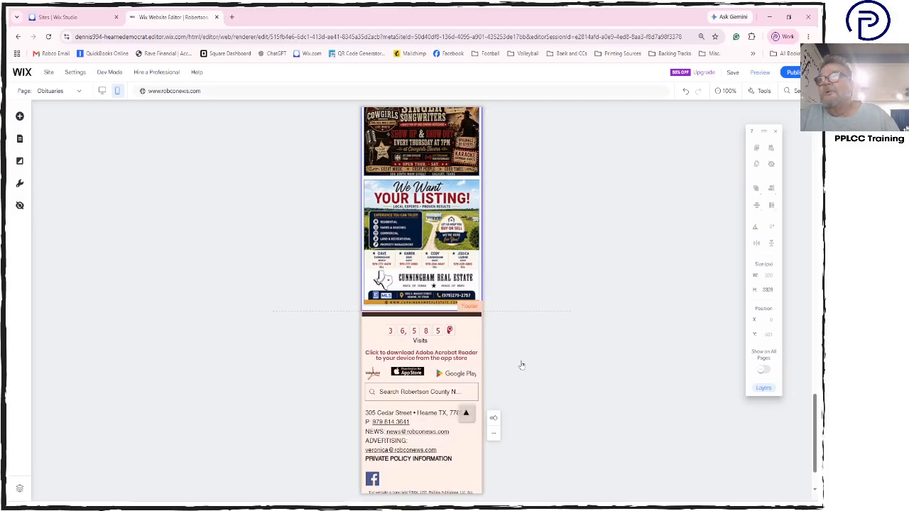
Move the Facebook Share button off the second obituary's text to the upper right corner of the section, beside the first photo.
scroll(521, 365, up, 10)
scroll(521, 365, up, 2)
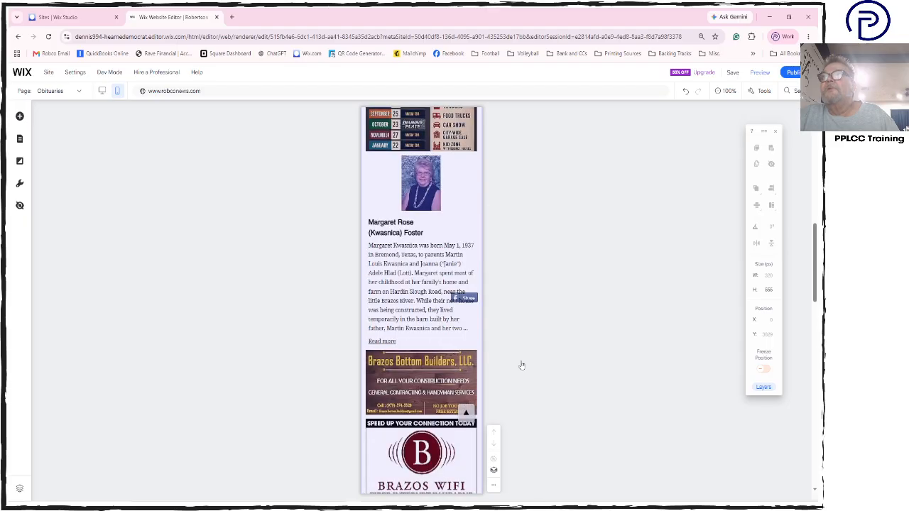
scroll(521, 365, up, 2)
click(470, 378)
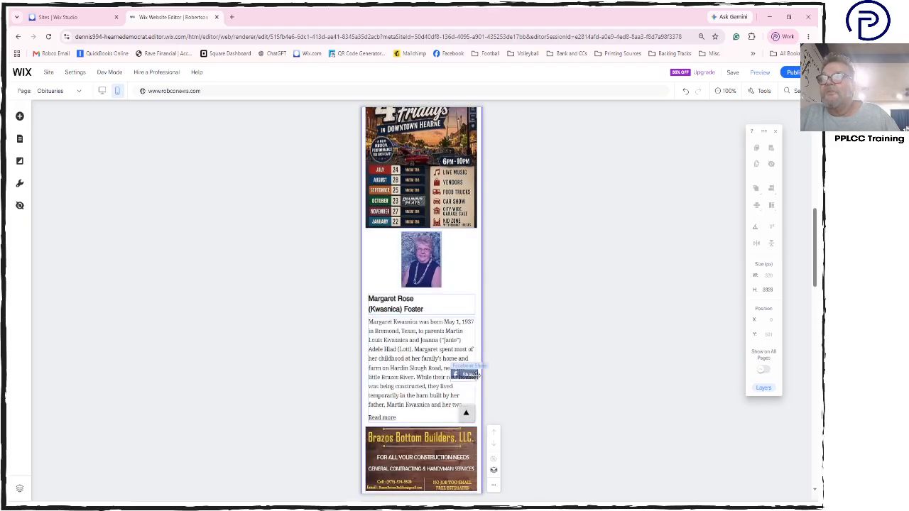
drag(477, 376, 472, 250)
scroll(470, 276, up, 4)
click(521, 313)
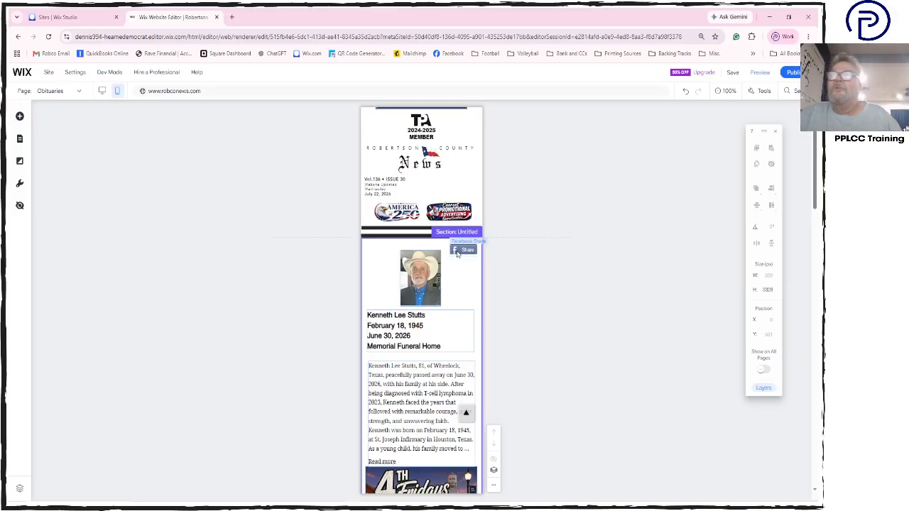
Nudge the second obituary's photo down slightly to Y 1421, away from the 4th Fridays ad.
scroll(501, 315, down, 5)
scroll(502, 316, down, 1)
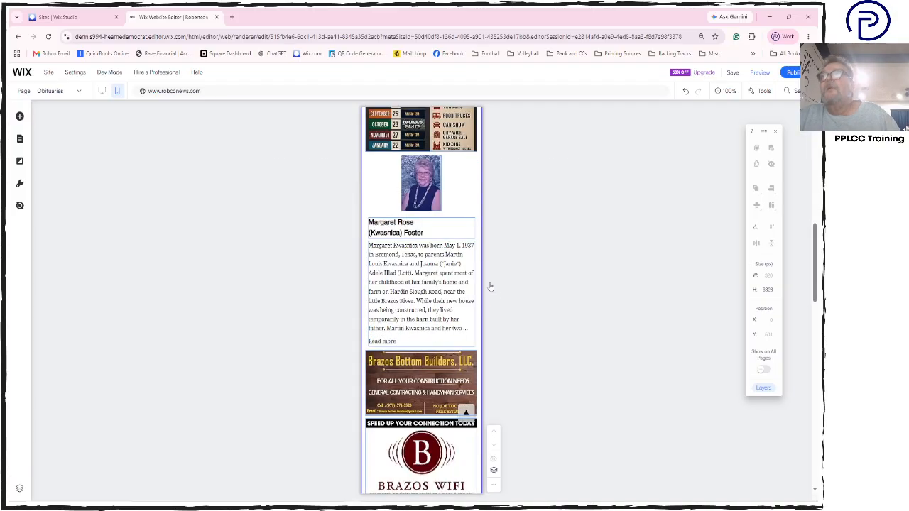
click(426, 185)
key(Down)
key(Down)
key(Down)
key(Down)
key(Down)
key(Down)
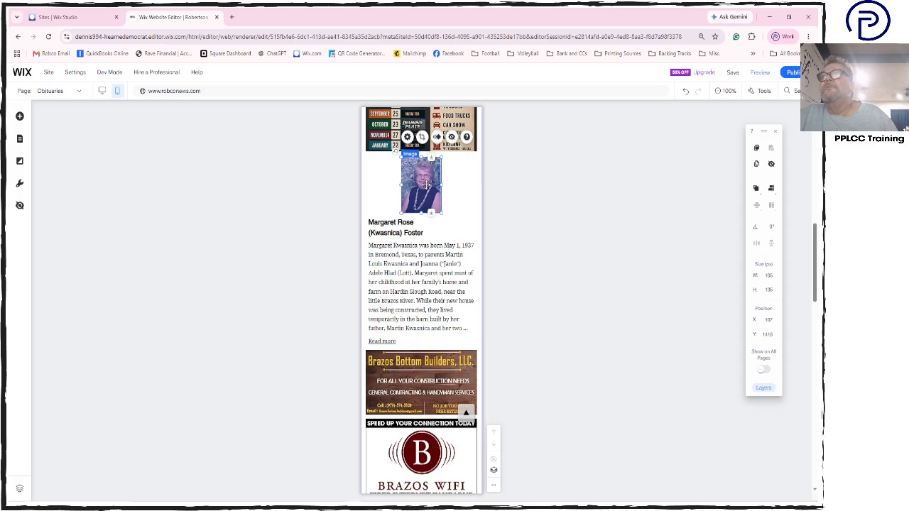
scroll(501, 321, down, 1)
scroll(511, 320, down, 3)
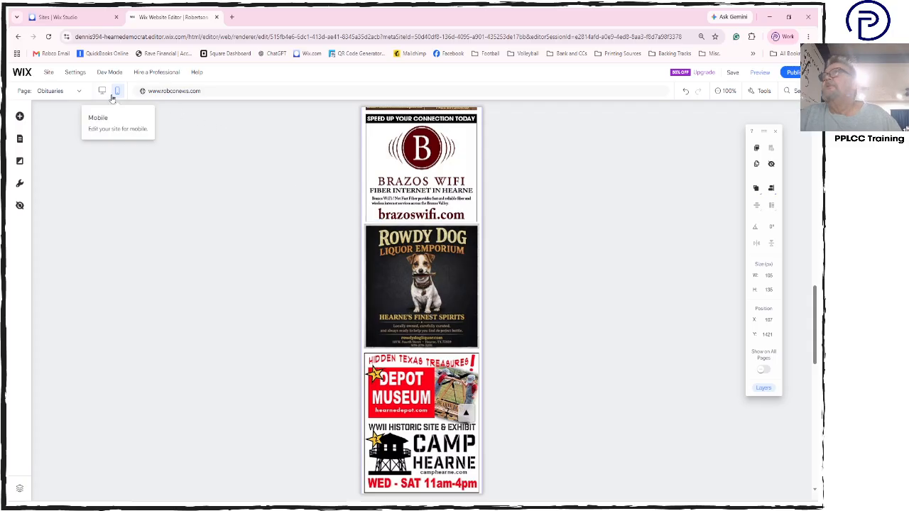
Open the Community Calendar page and review its mobile heading, ads, event submission form and footer spacing.
click(83, 94)
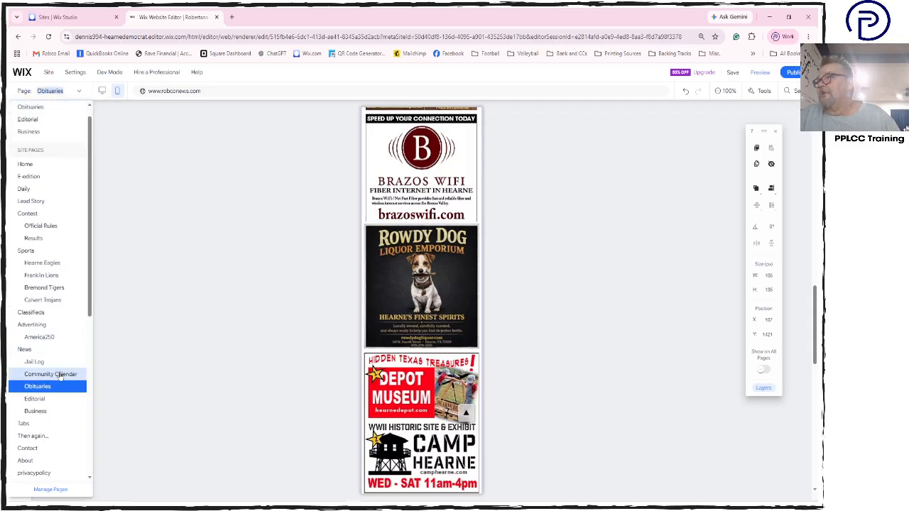
click(61, 374)
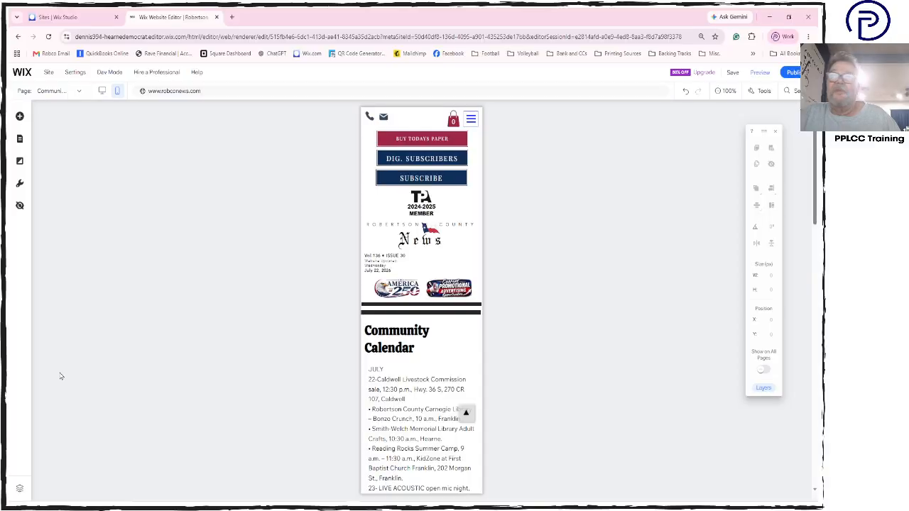
click(394, 346)
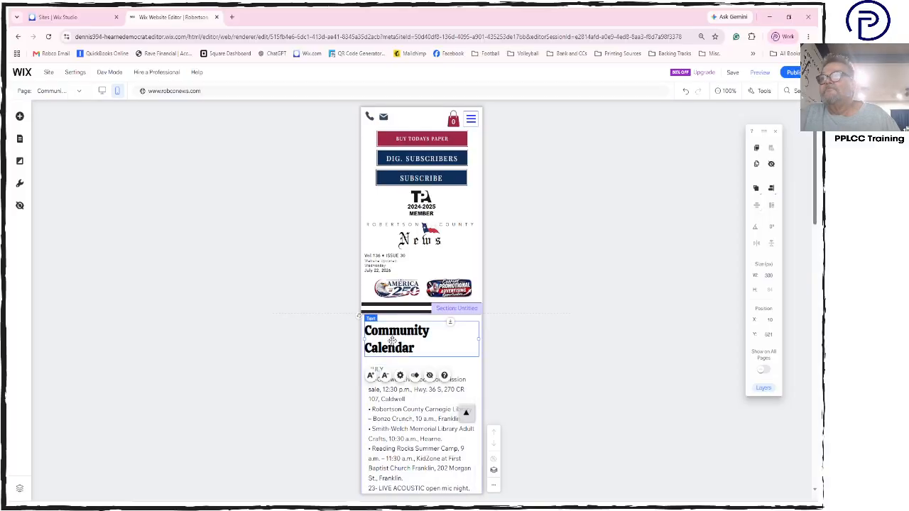
scroll(394, 346, down, 3)
scroll(395, 346, down, 5)
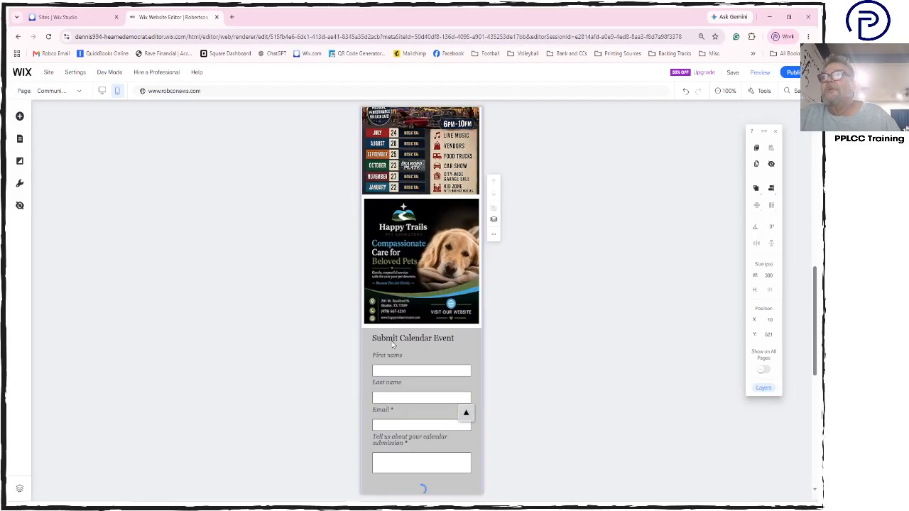
scroll(391, 345, down, 6)
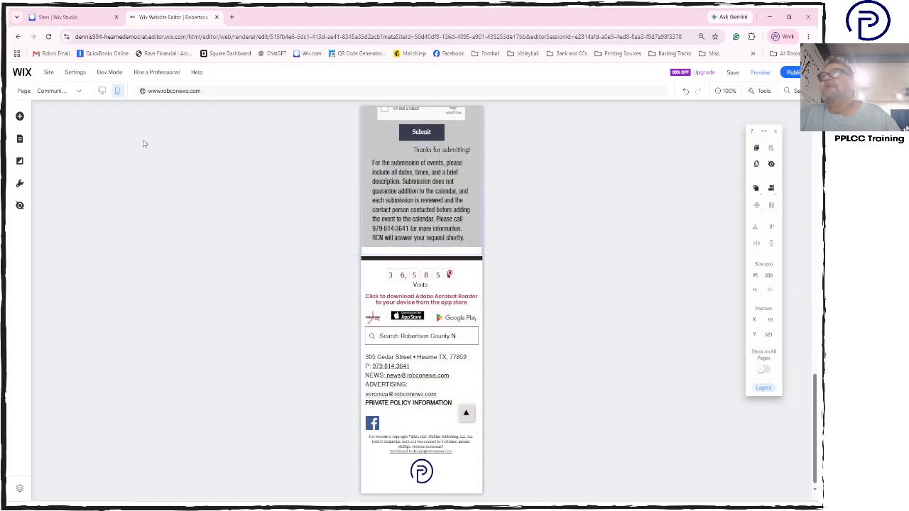
Open the Jail Log page and nudge the first arrest photo down to Y 580, clear of the subheading.
click(78, 91)
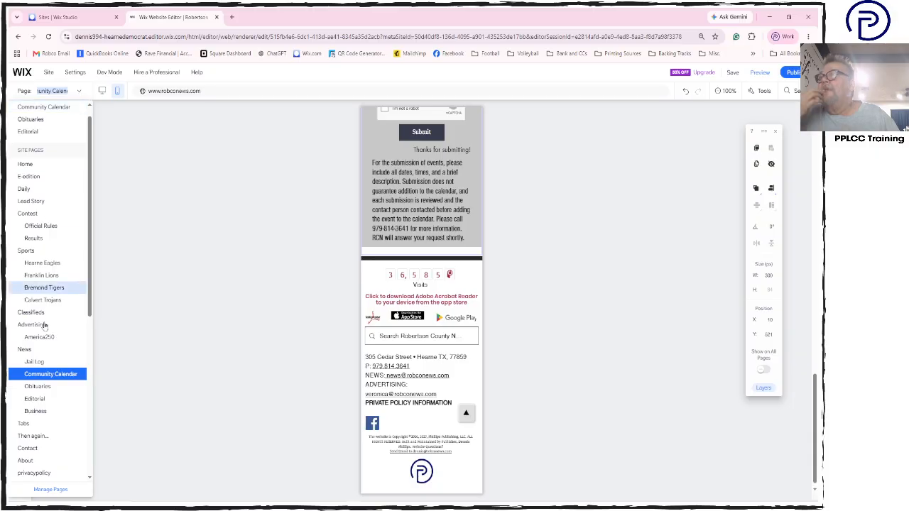
click(51, 361)
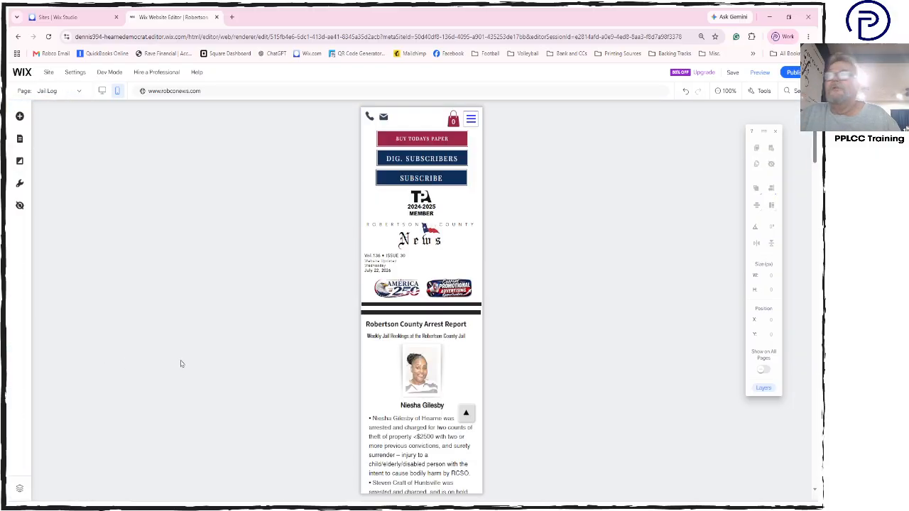
scroll(236, 362, down, 1)
click(417, 297)
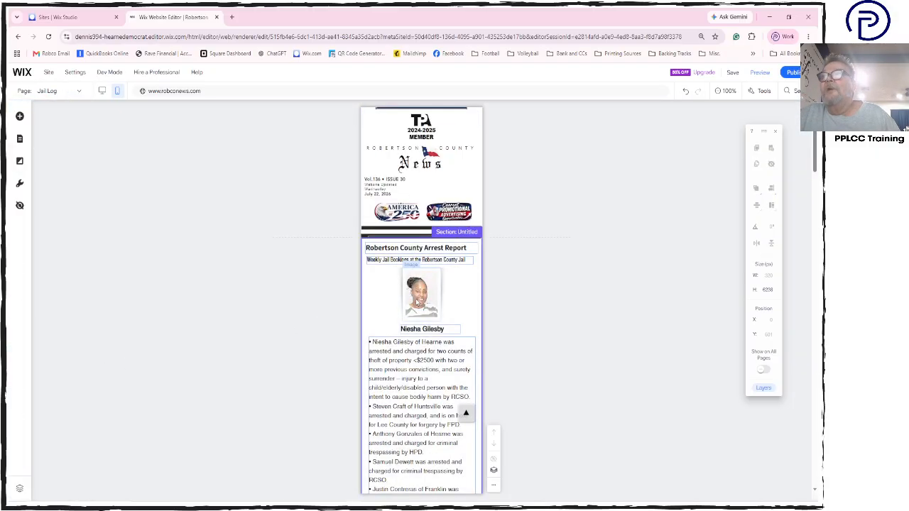
drag(417, 298, 418, 301)
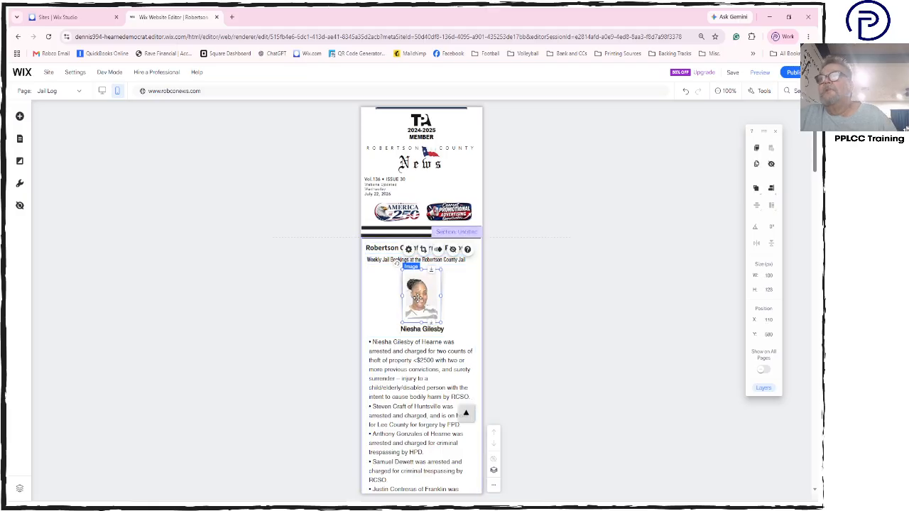
Switch the Jail Log page to the desktop layout and cut the long article text beside the photo under Sex Offender Status.
scroll(416, 333, down, 5)
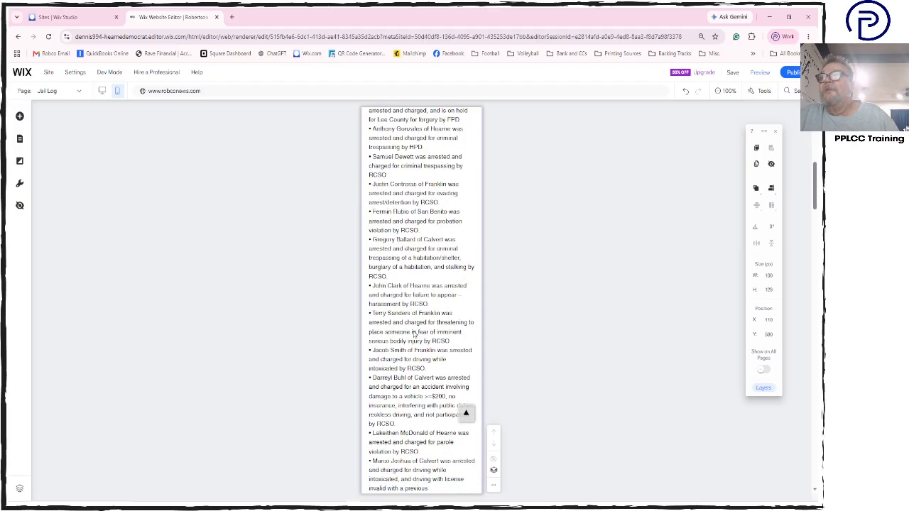
click(414, 332)
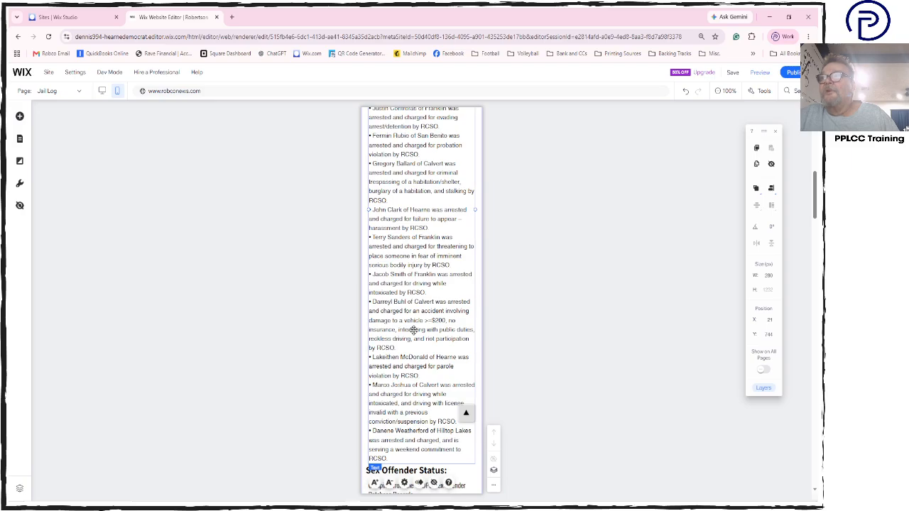
scroll(414, 331, down, 3)
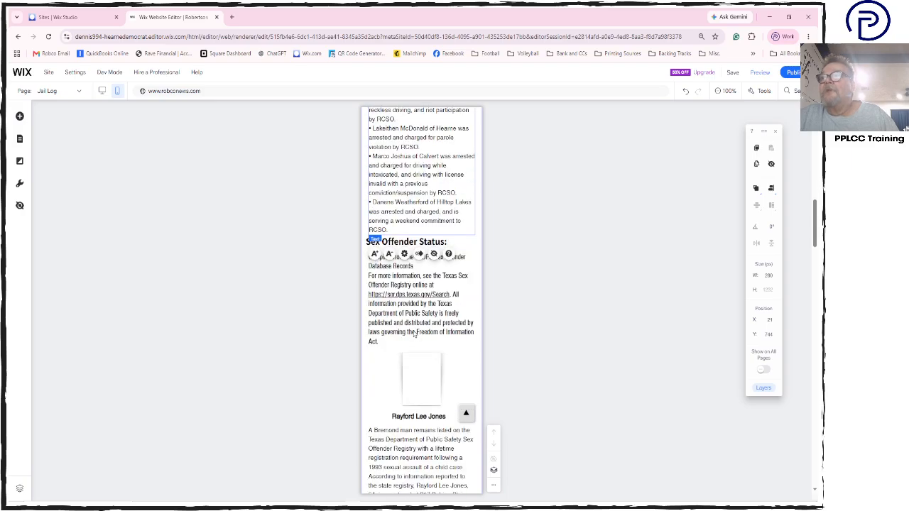
scroll(437, 330, down, 15)
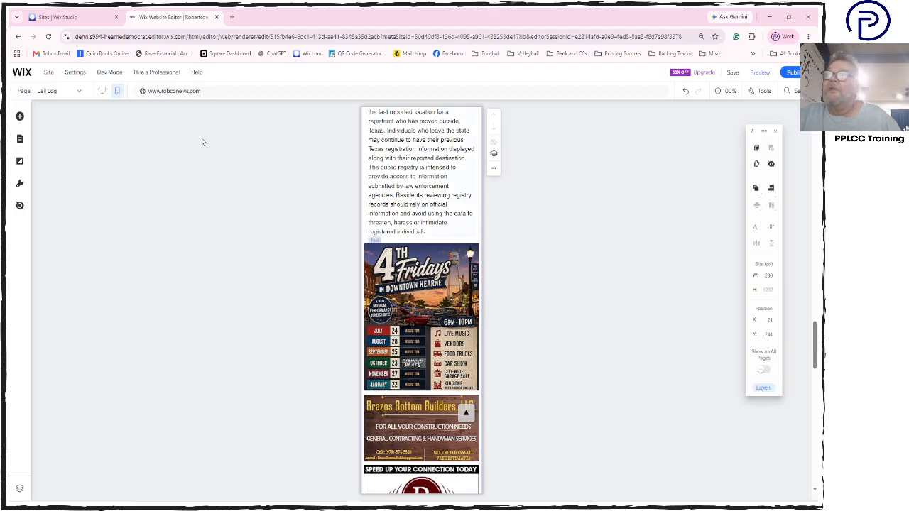
click(100, 95)
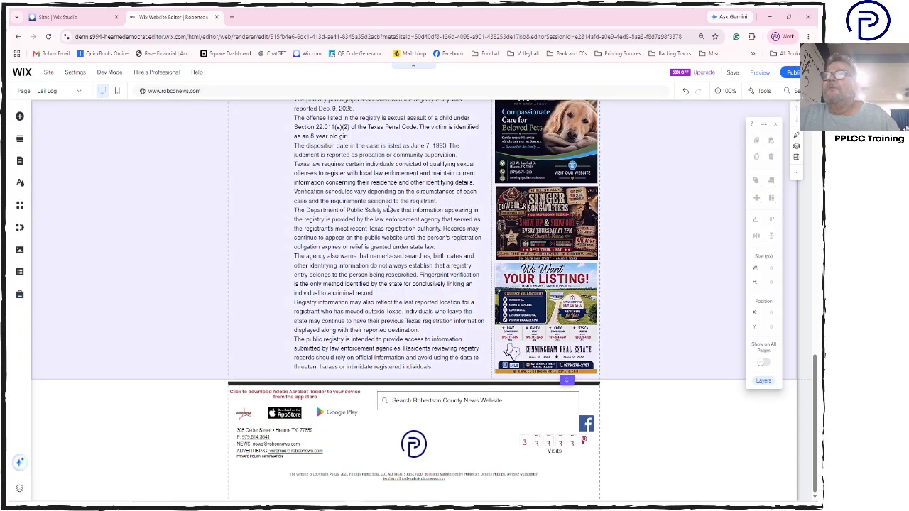
click(388, 205)
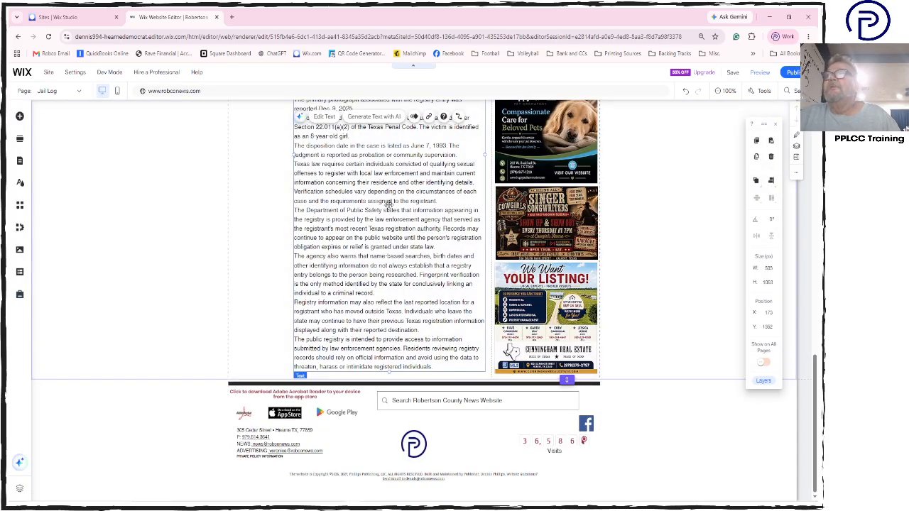
scroll(388, 204, up, 4)
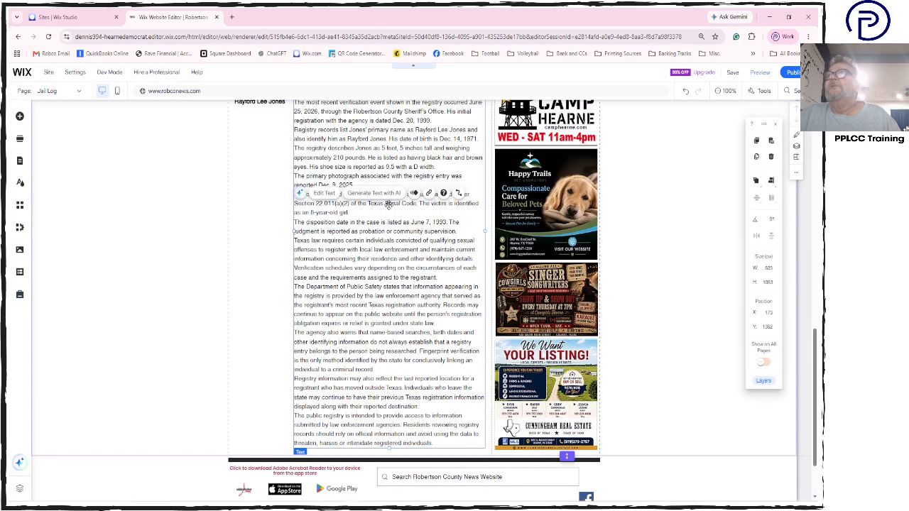
double_click(364, 289)
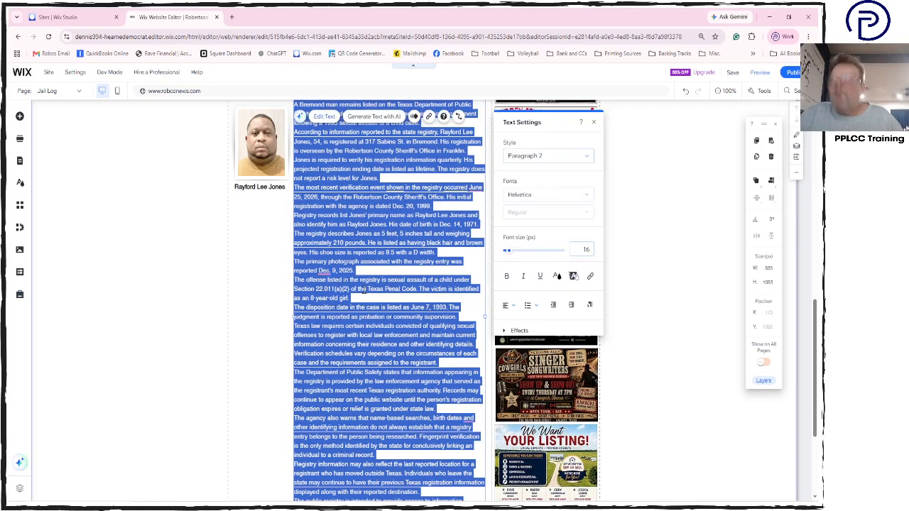
key(BackSpace)
scroll(363, 291, up, 5)
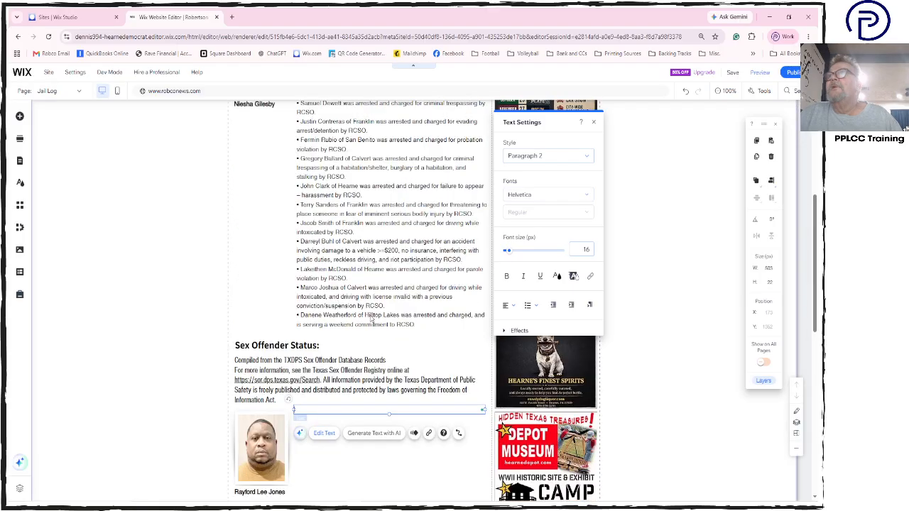
click(420, 429)
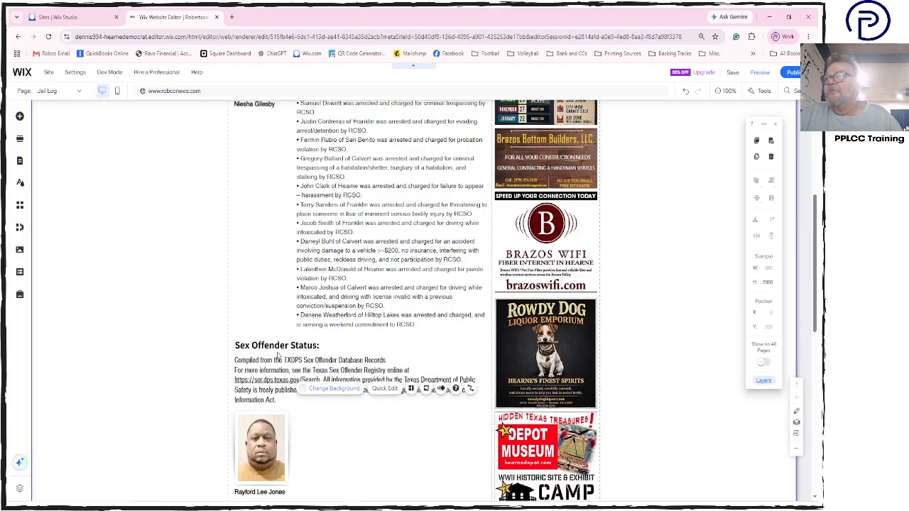
Add a collapsible text box beside the sex offender photo, widen it to fill the column, and paste in the article text.
click(20, 117)
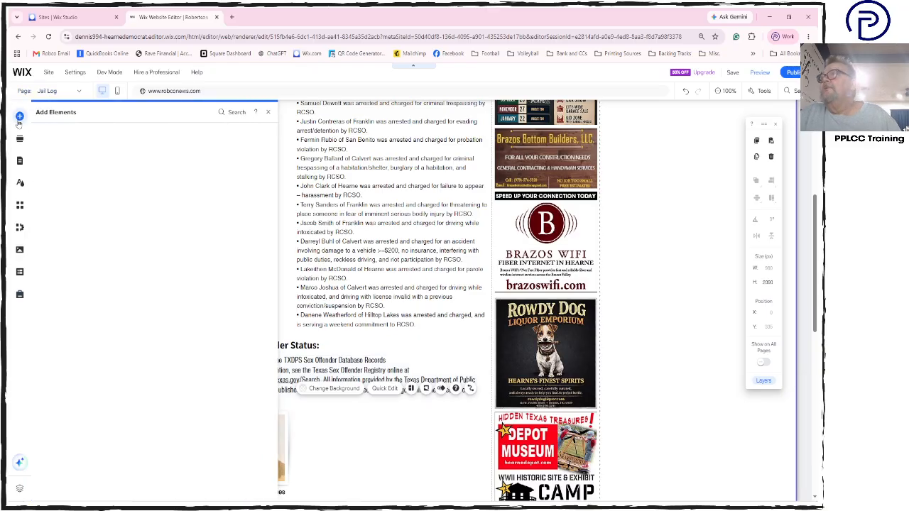
click(114, 163)
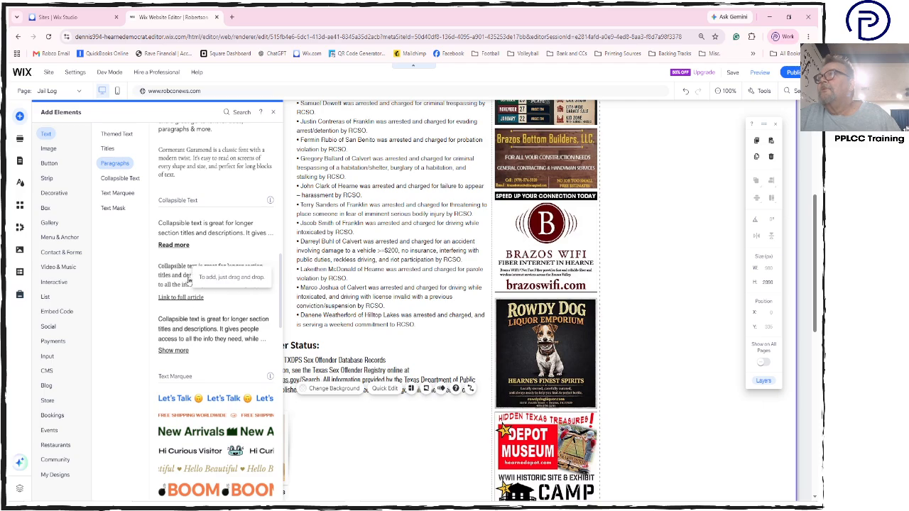
drag(188, 282, 483, 279)
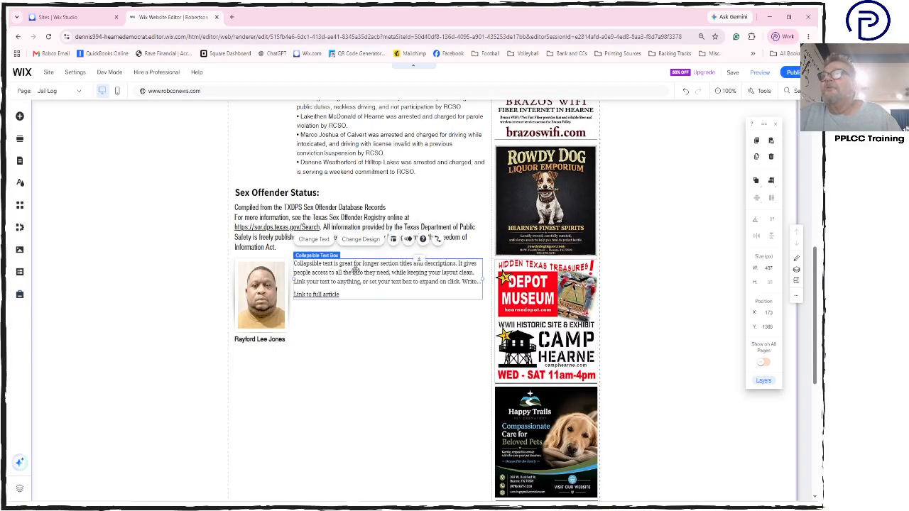
double_click(355, 270)
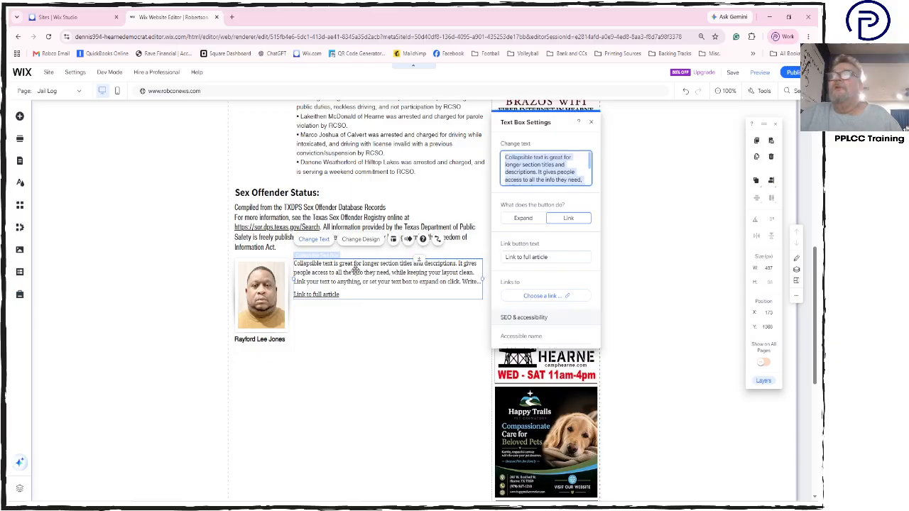
key(ctrl+v)
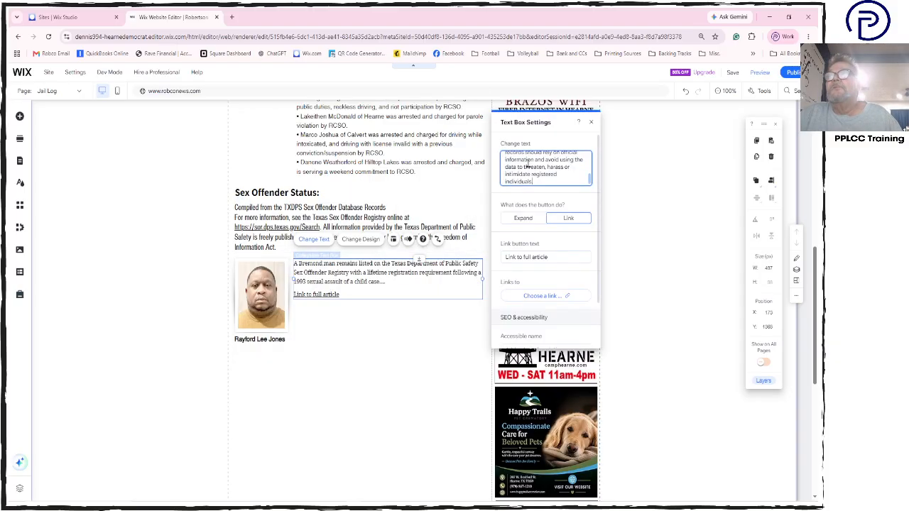
Make the sex offender text box's button expand the text with a Read more label, and display 12 lines when collapsed.
click(521, 221)
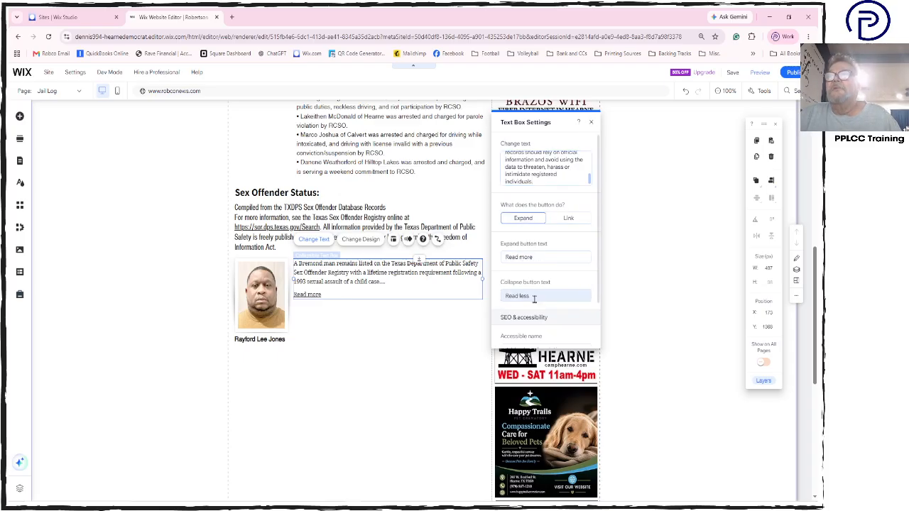
click(593, 124)
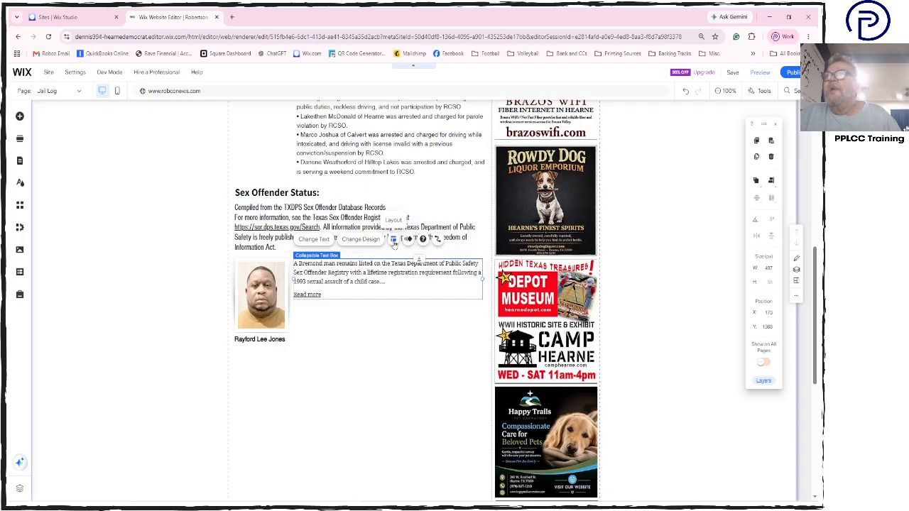
click(393, 241)
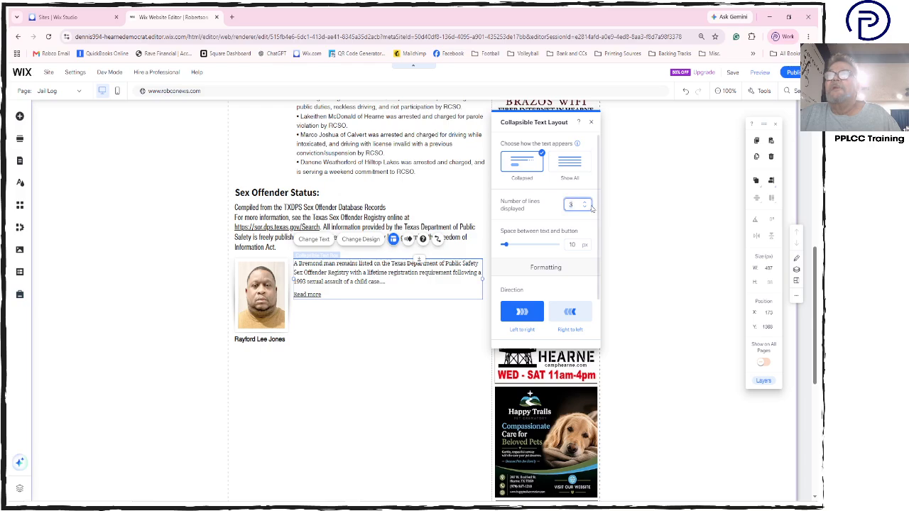
text(12)
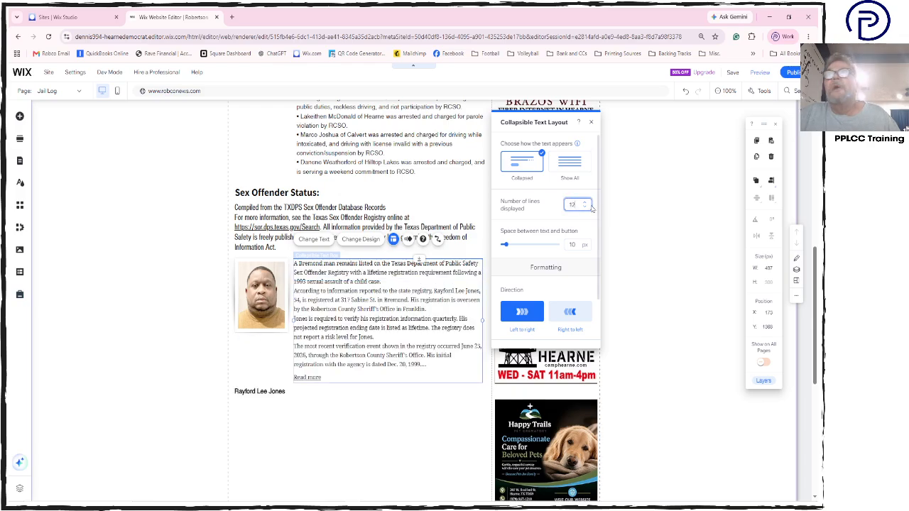
click(591, 125)
Move the name caption back up to sit directly beneath the sex offender photo.
click(266, 393)
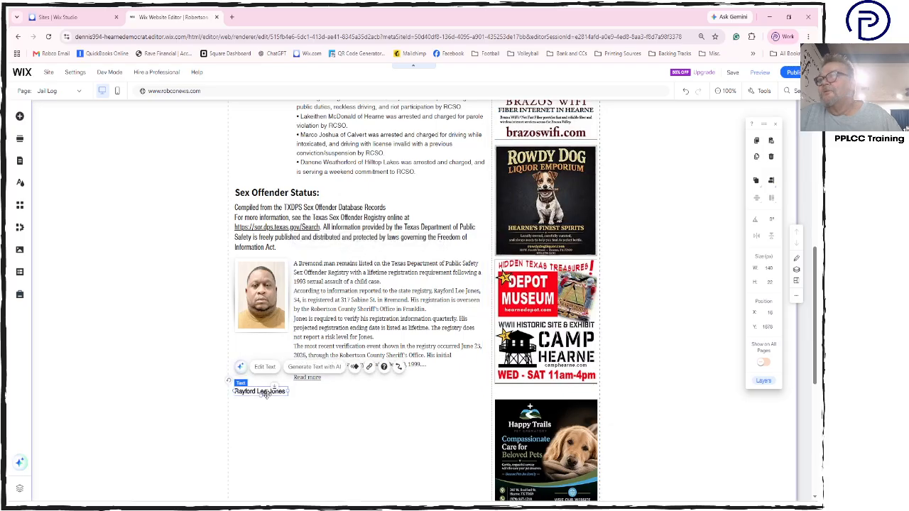
drag(266, 395, 268, 346)
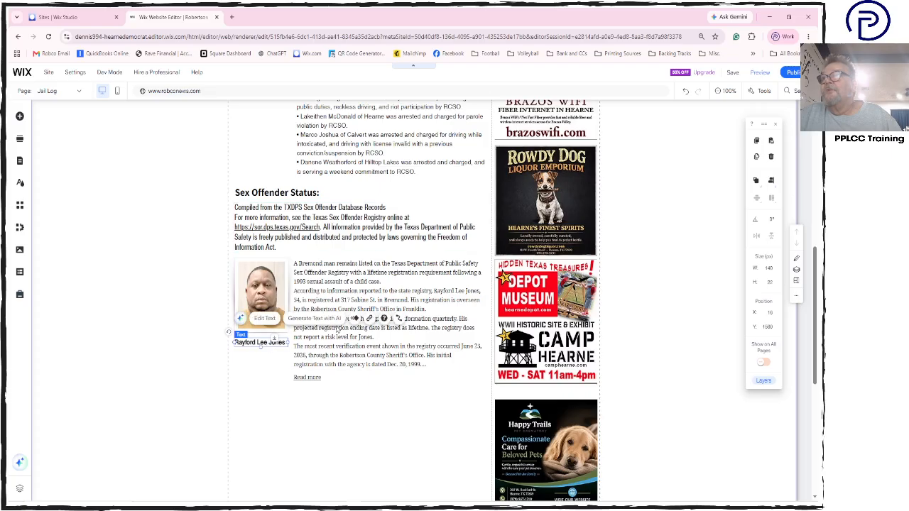
click(341, 343)
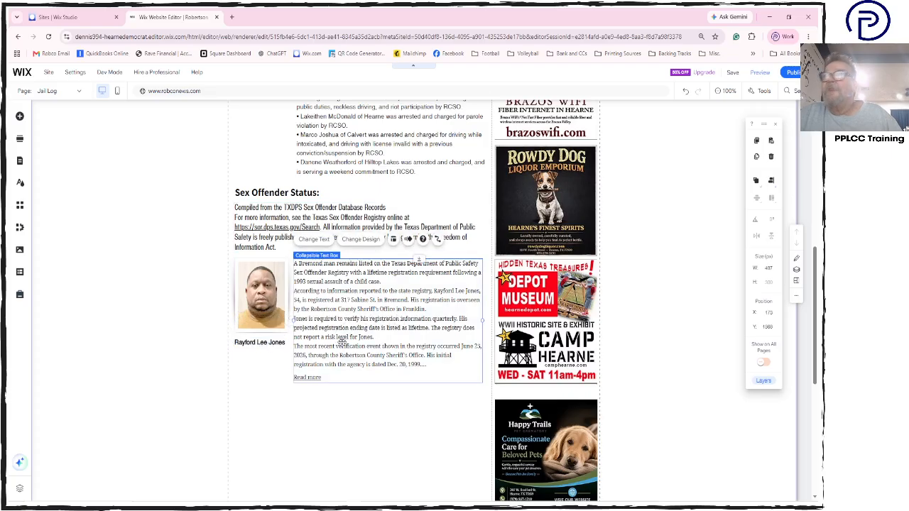
Cut the bulleted bookings list from the Robertson County Arrest Report, leaving the space beside the arrest photo empty.
scroll(355, 304, up, 4)
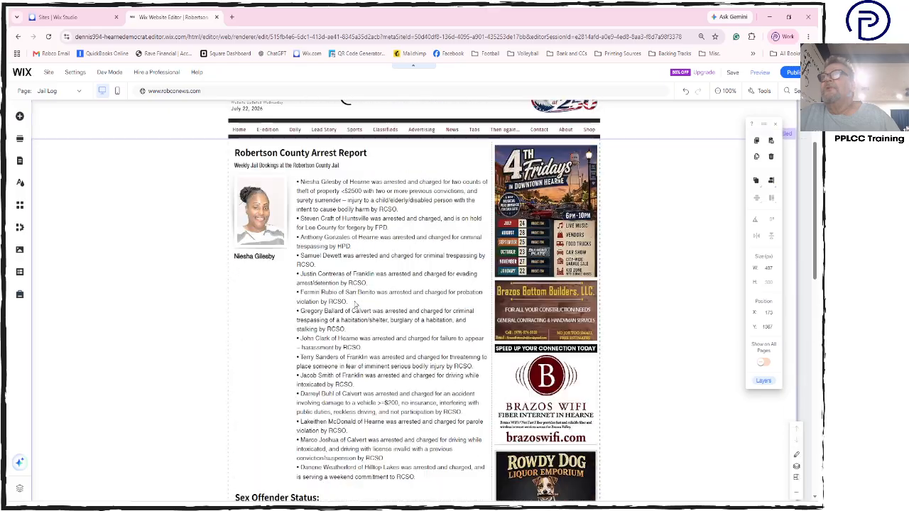
double_click(355, 304)
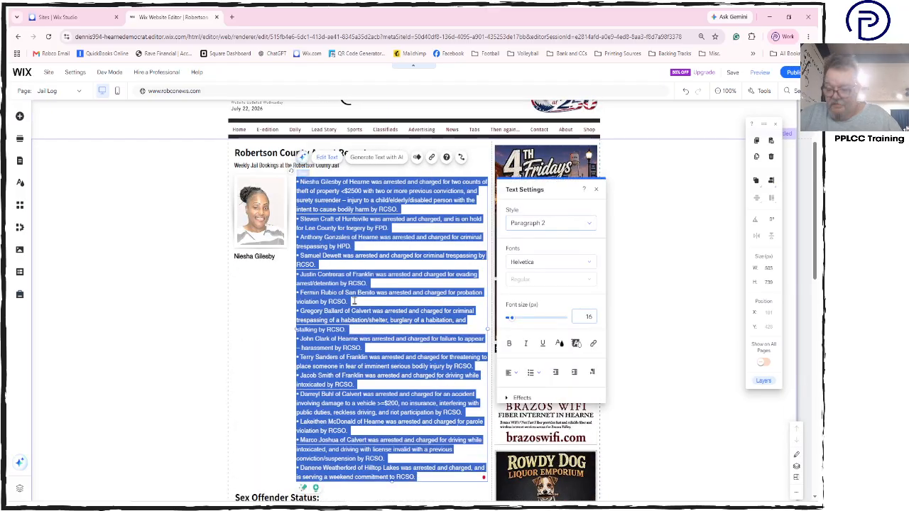
key(Delete)
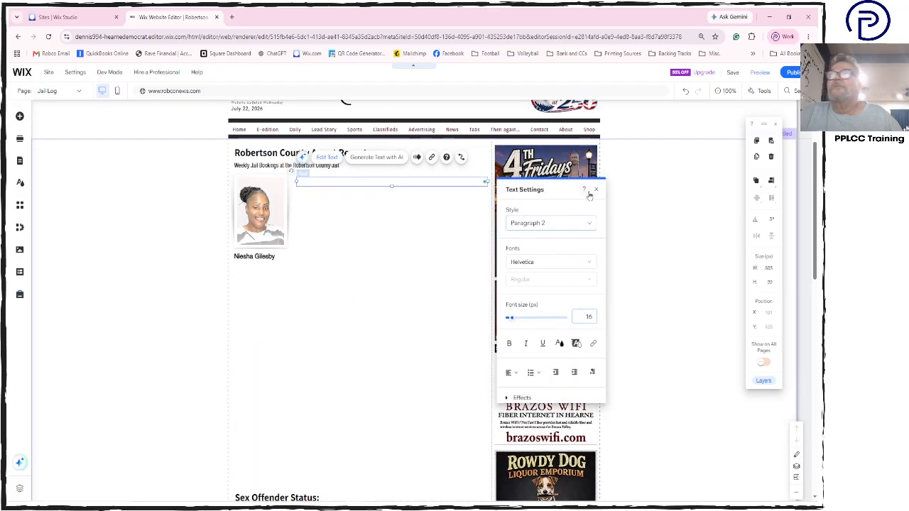
click(596, 190)
click(323, 284)
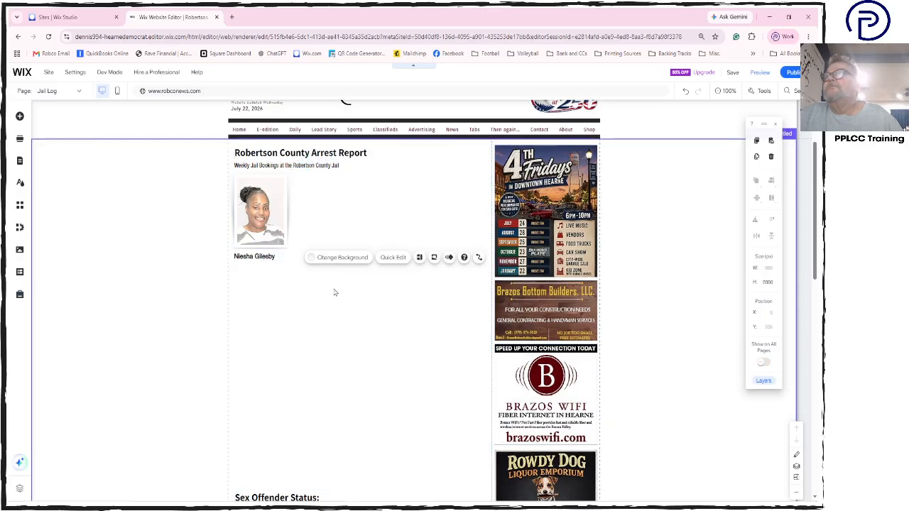
Add a collapsible text box about 500 px wide beside the arrest photo and paste in the bookings list.
click(20, 118)
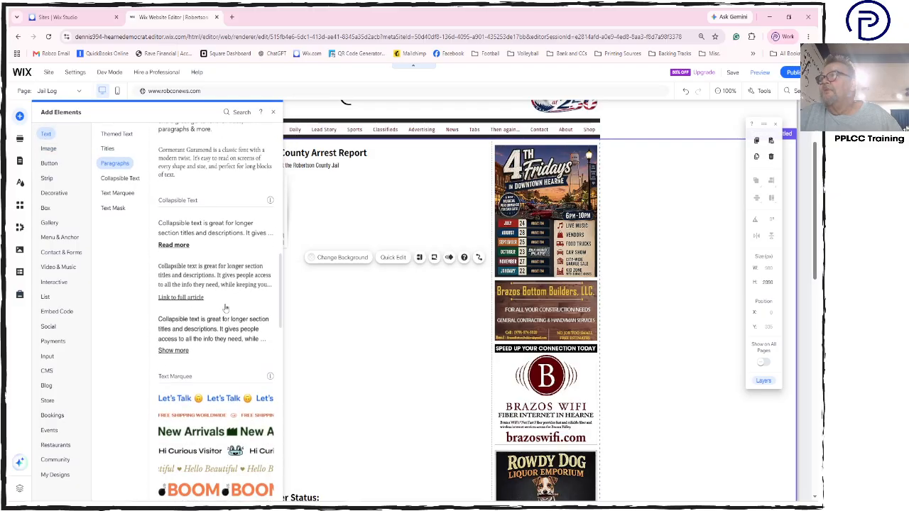
drag(201, 289, 328, 180)
drag(410, 194, 487, 196)
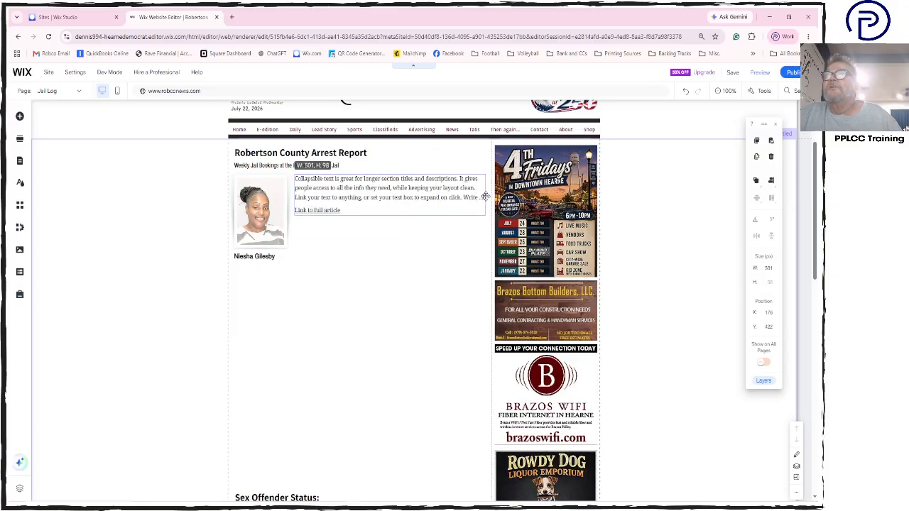
double_click(377, 197)
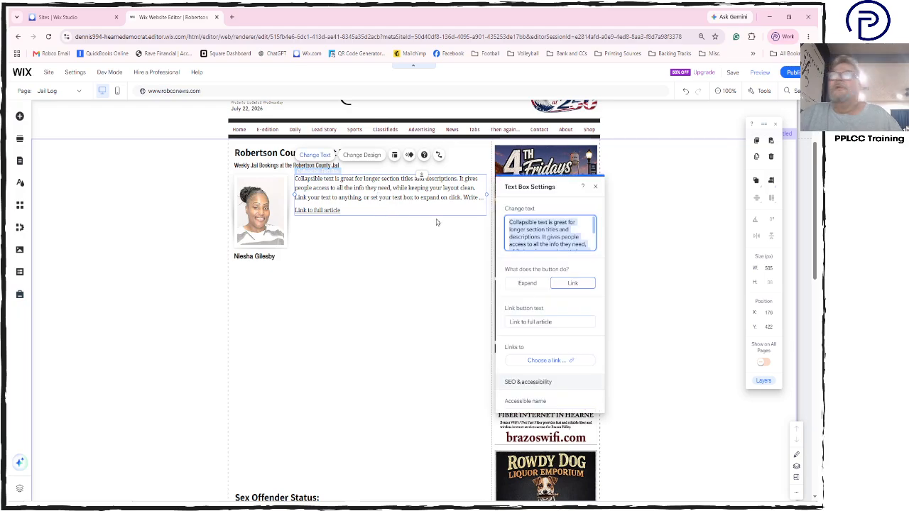
key(ctrl+v)
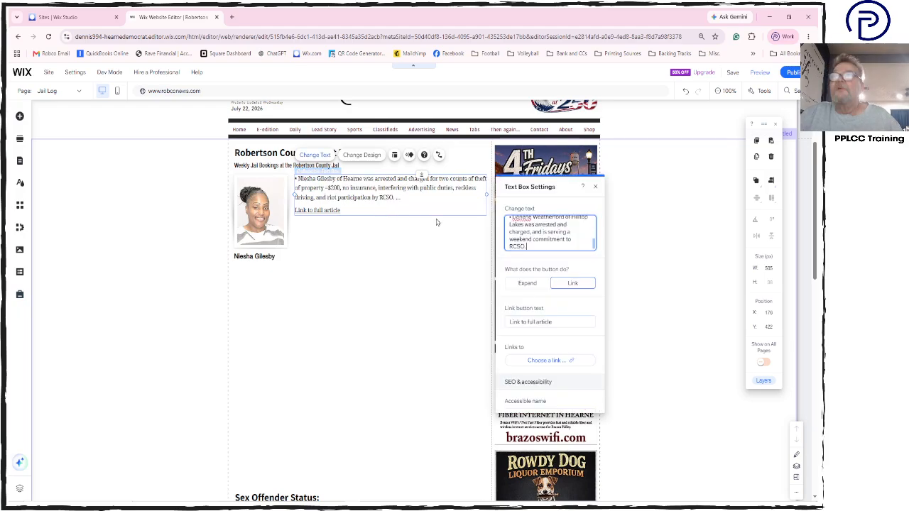
Set the arrest report's collapsible text box to display 12 lines.
click(594, 186)
click(394, 154)
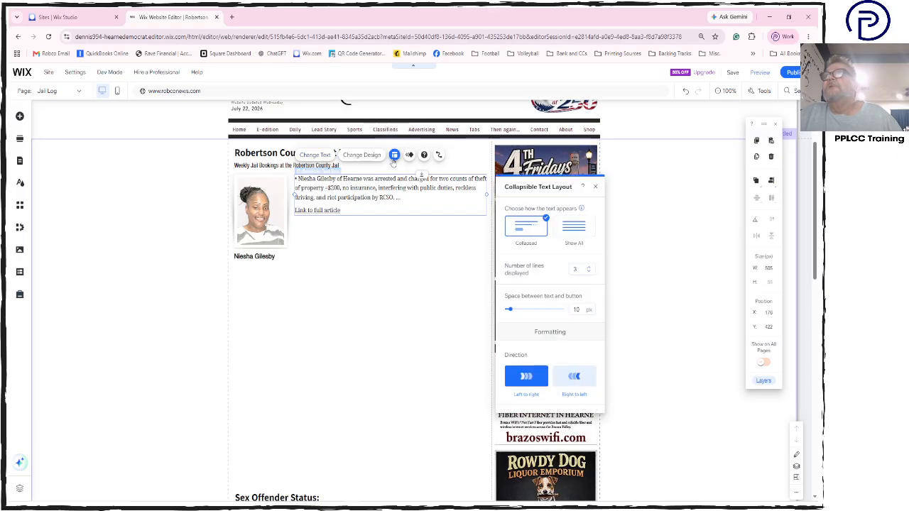
click(577, 268)
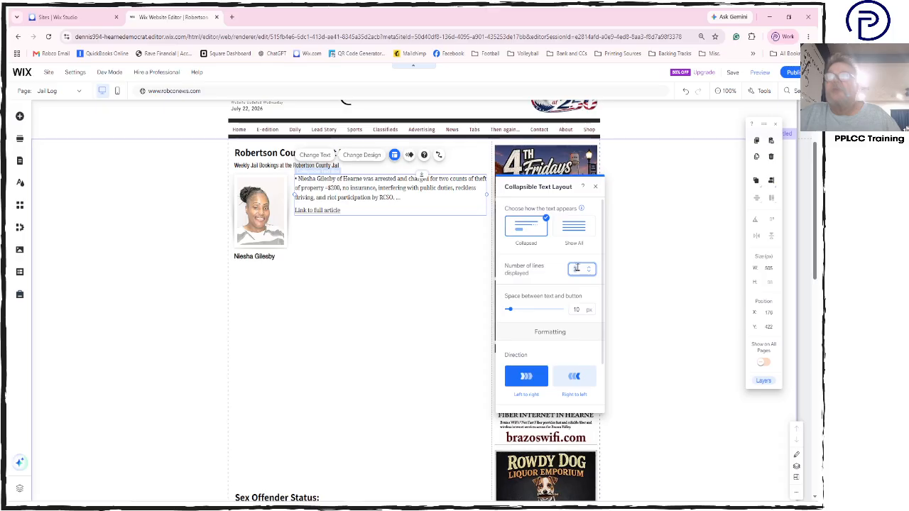
key(BackSpace)
text(30)
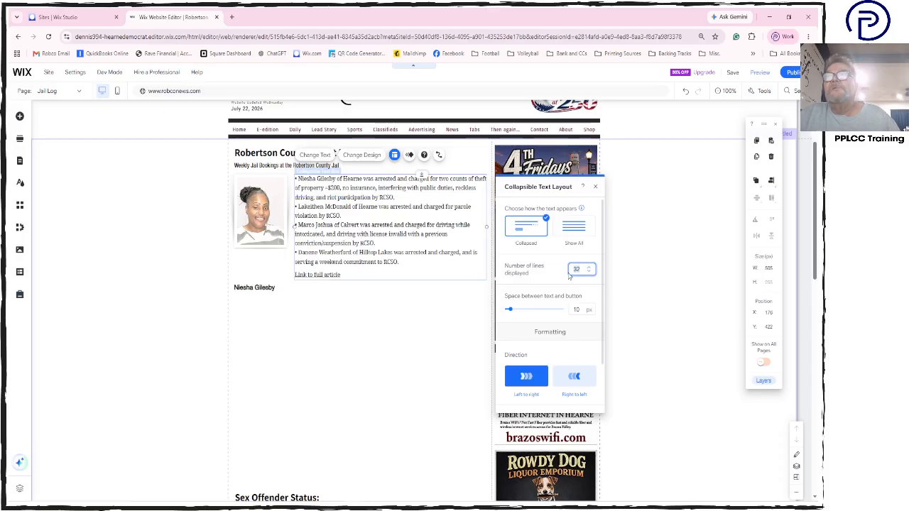
text(12)
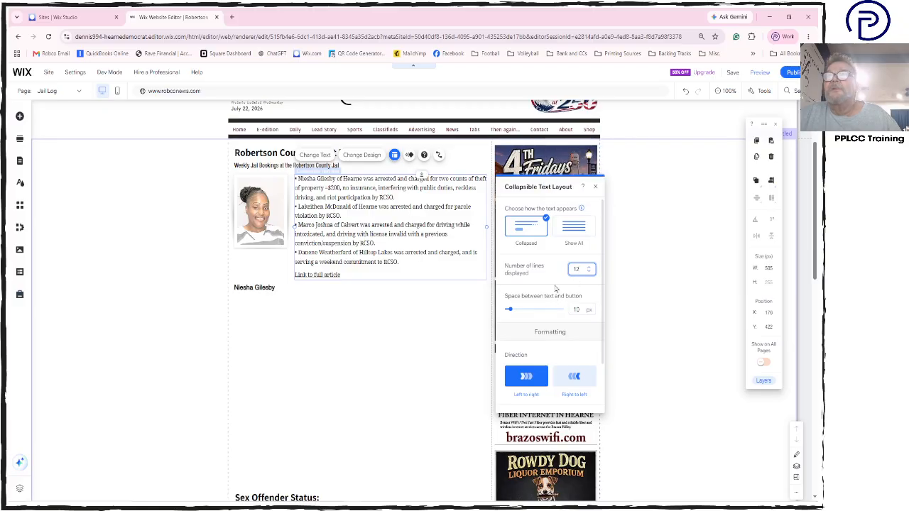
click(595, 188)
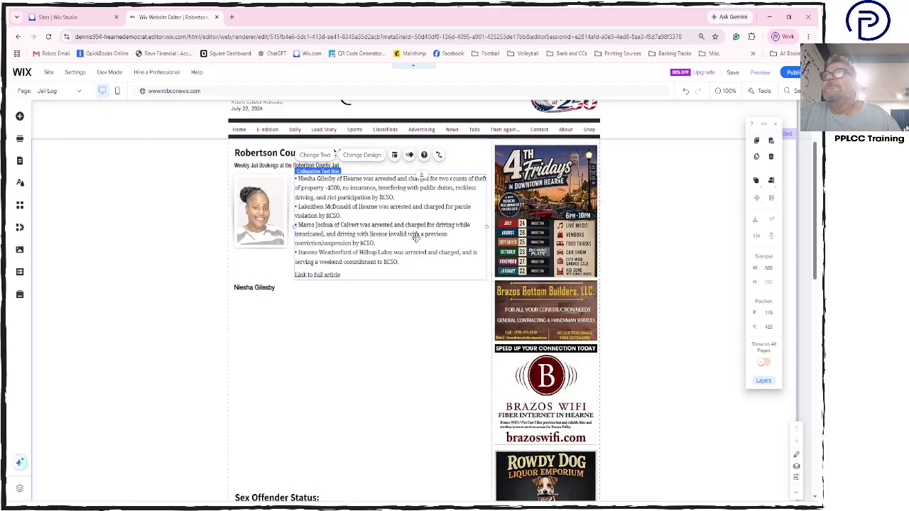
Change the arrest report's collapsible text box button from linking to expanding the text.
double_click(417, 239)
click(527, 284)
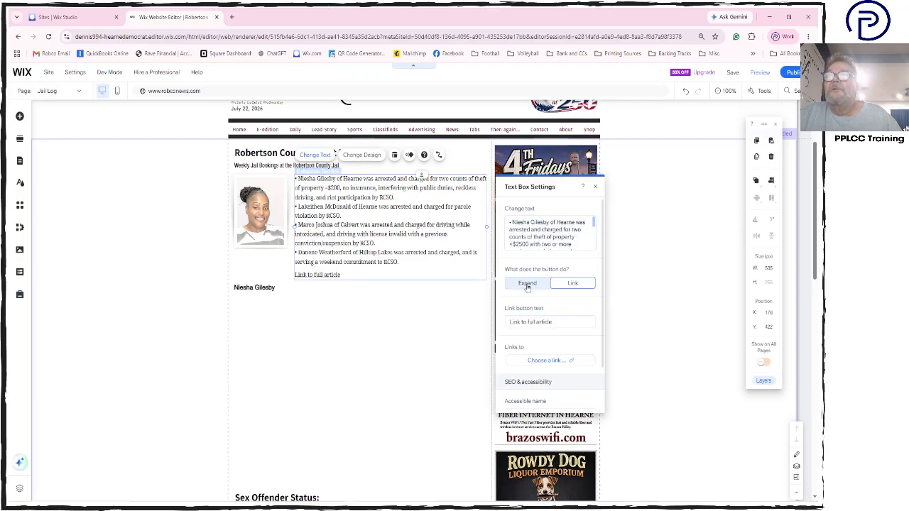
click(595, 186)
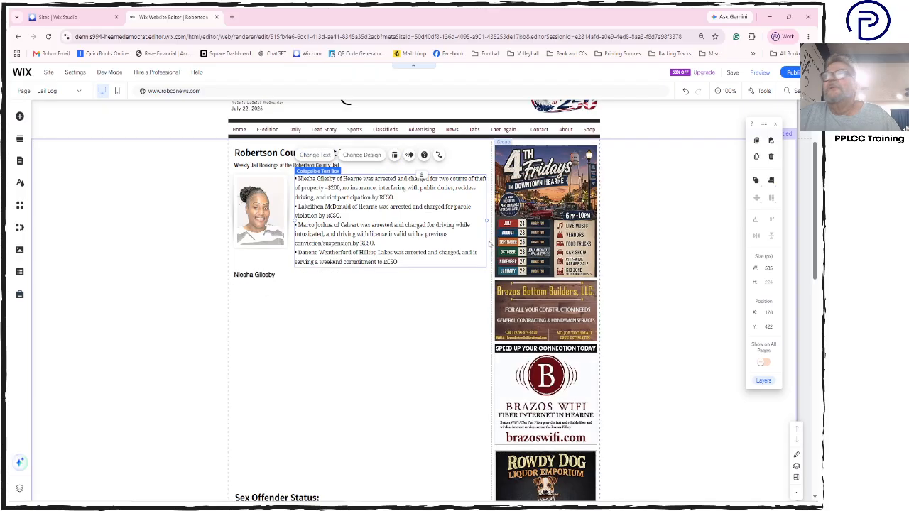
click(412, 313)
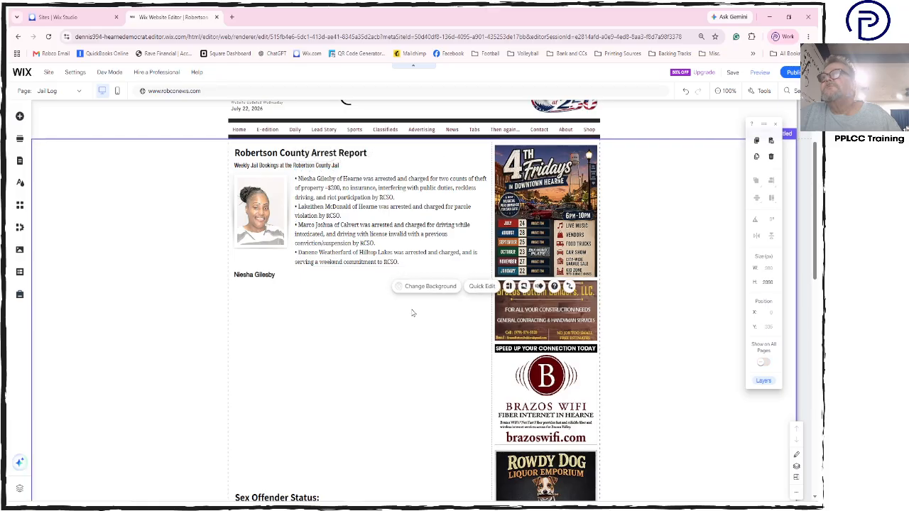
Move the name caption up to sit just beneath the arrest photo.
click(259, 277)
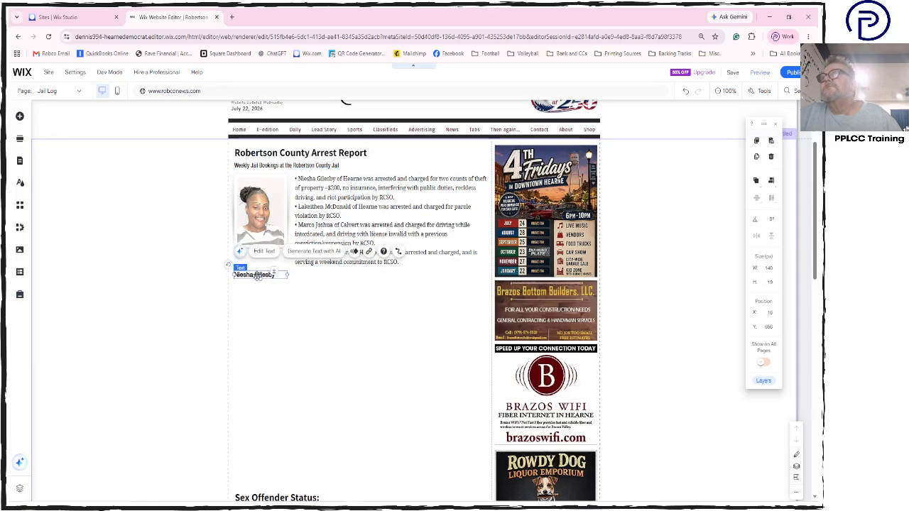
drag(259, 277, 259, 257)
scroll(330, 362, down, 4)
scroll(331, 362, up, 10)
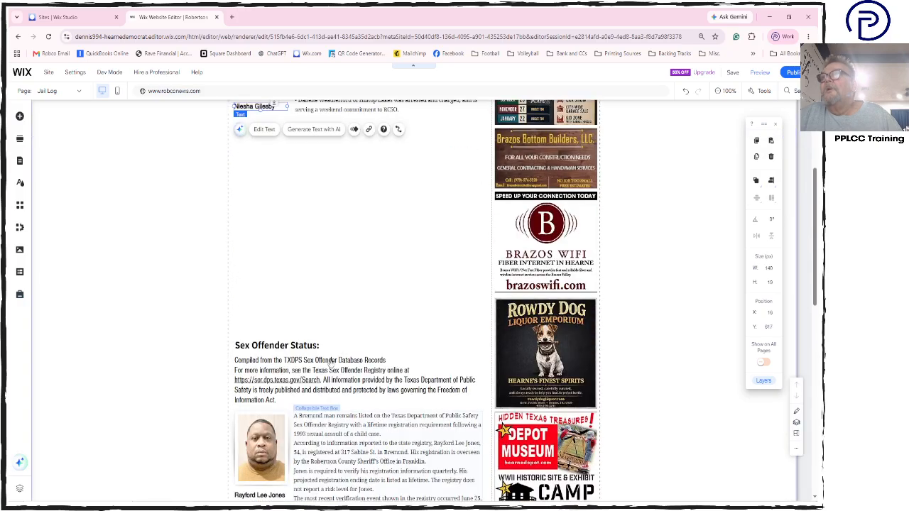
Set the arrest report's collapsible text box to display 10 lines.
click(373, 314)
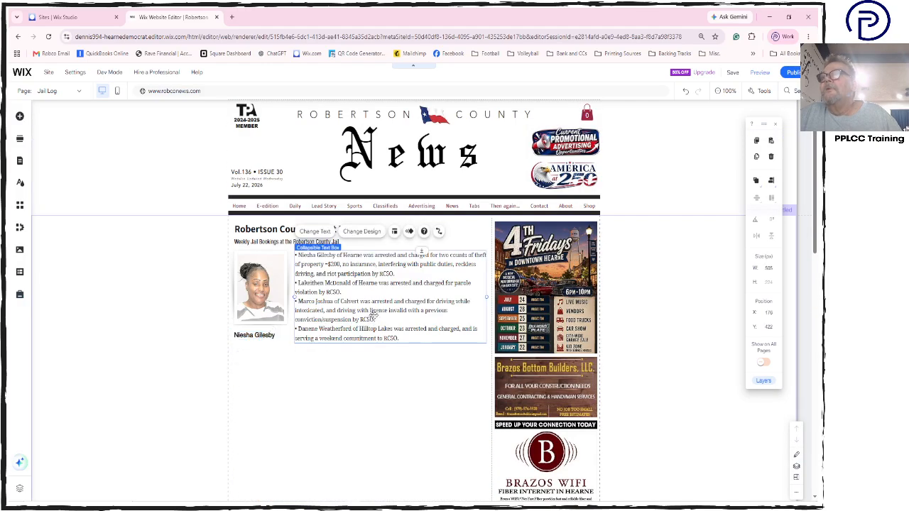
click(394, 232)
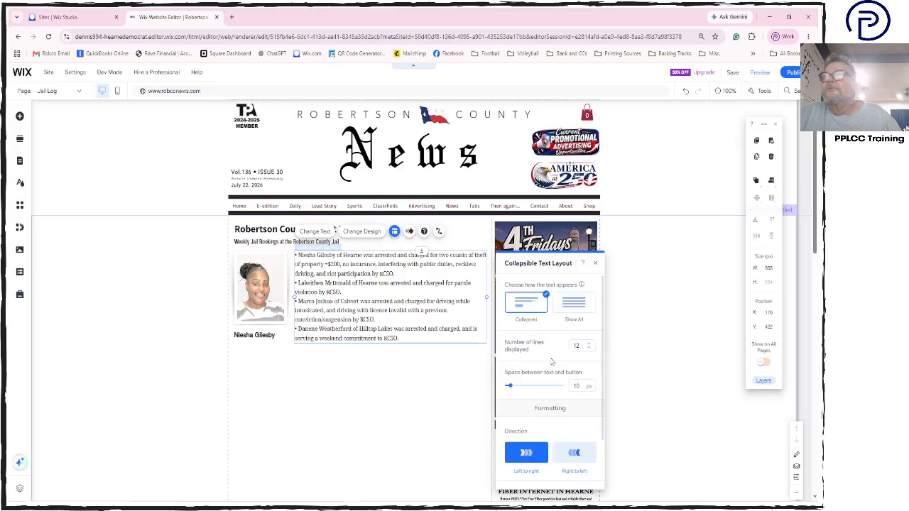
scroll(534, 438, down, 2)
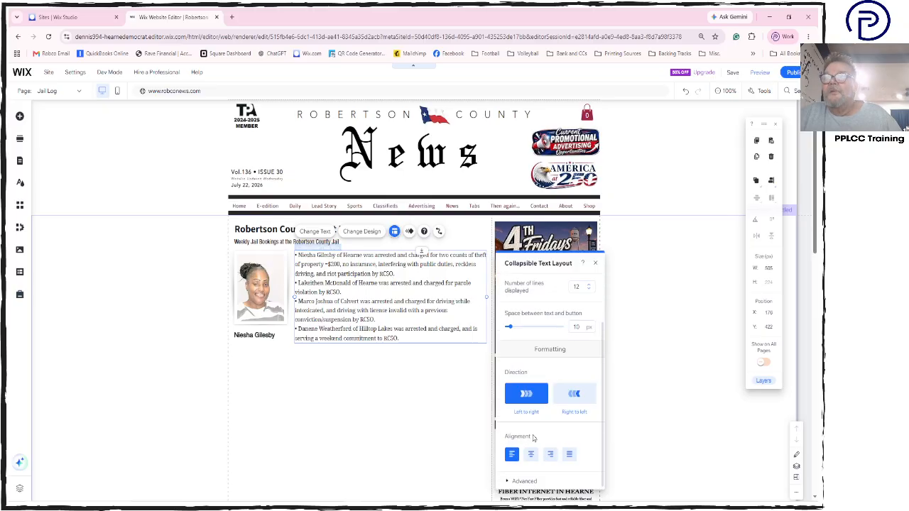
click(579, 287)
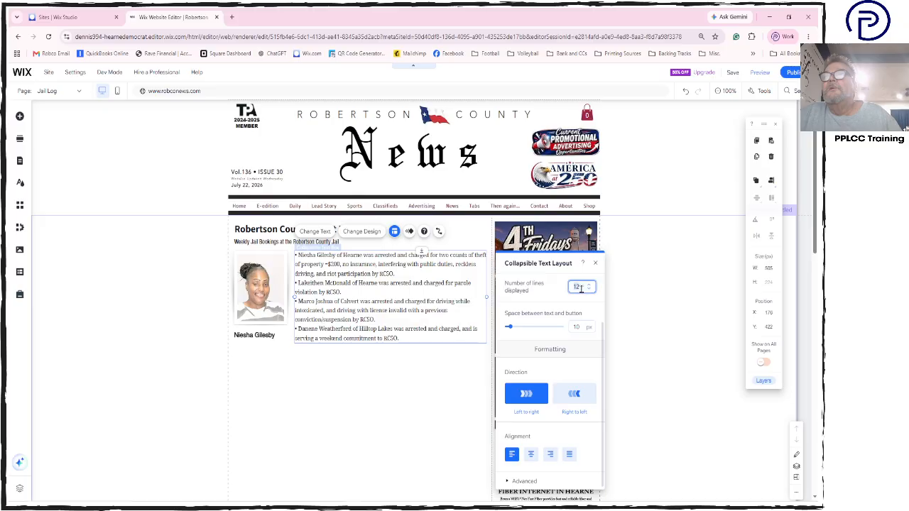
text(10)
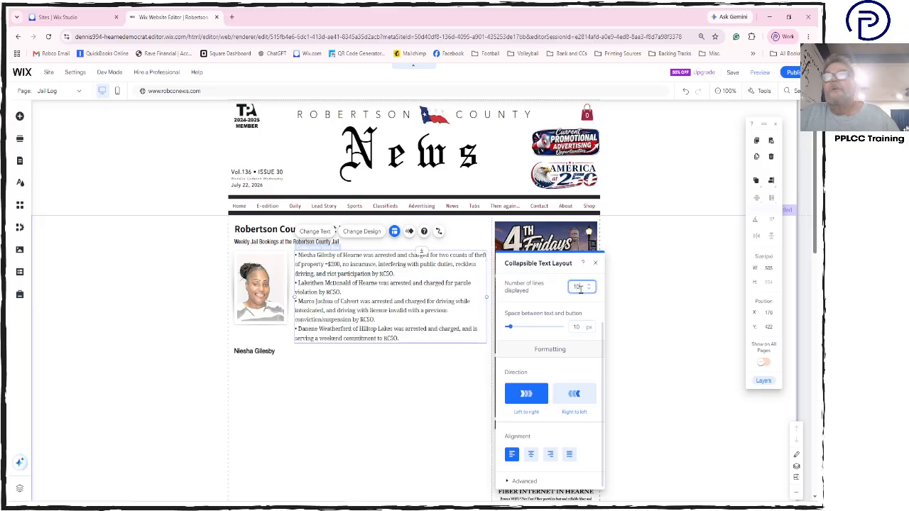
click(595, 264)
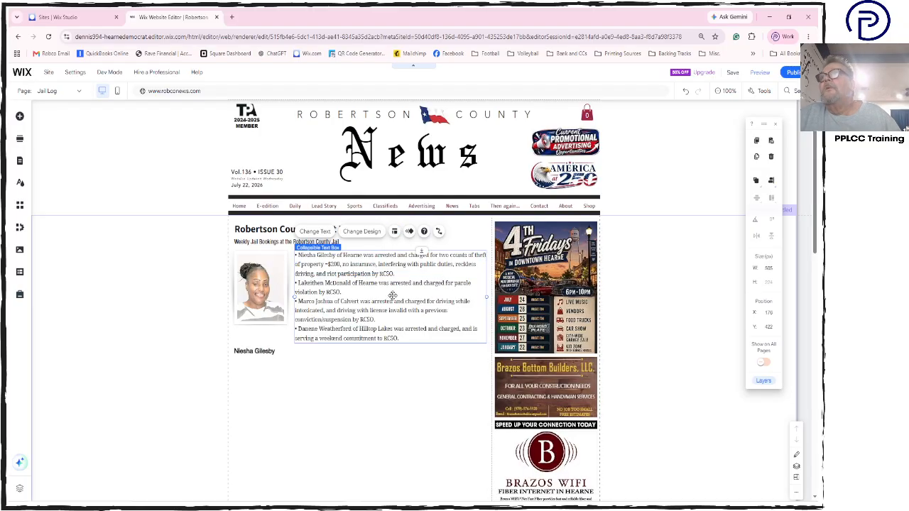
Set the number of lines displayed in the arrest report's collapsible text box back to 12.
click(394, 231)
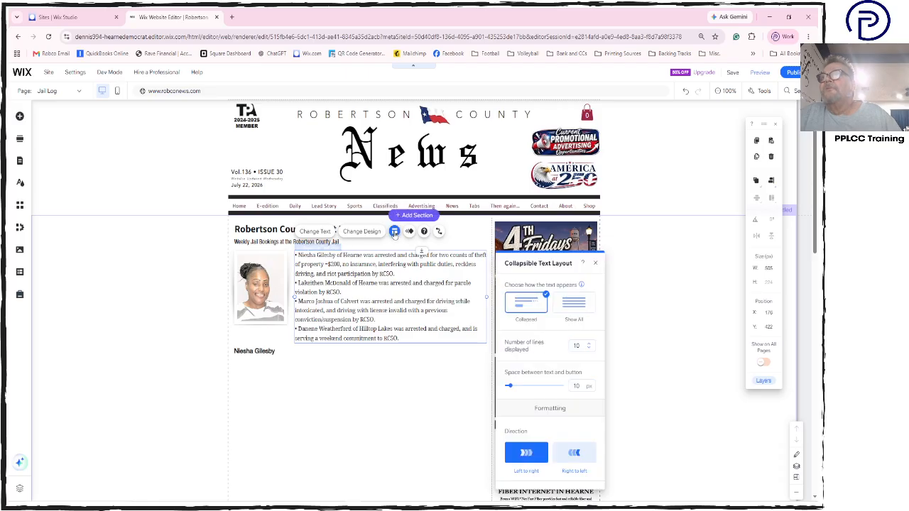
click(575, 345)
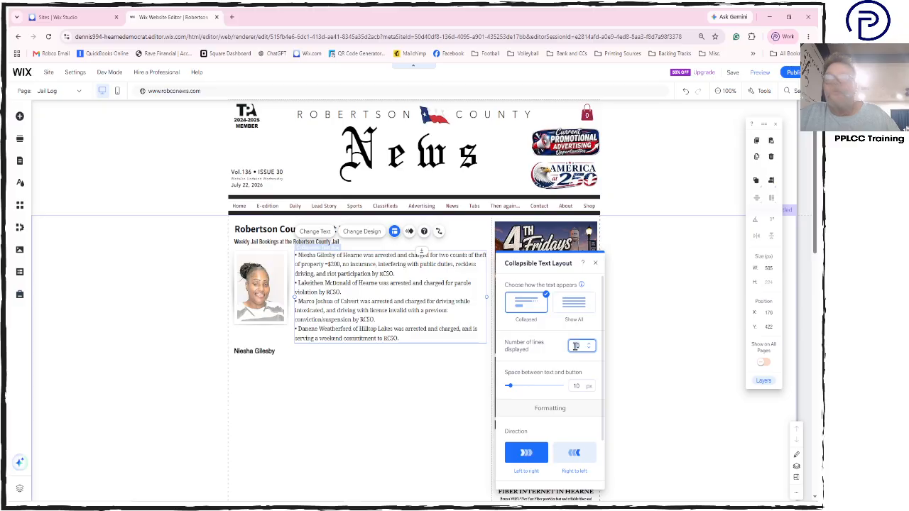
key(BackSpace)
text(2)
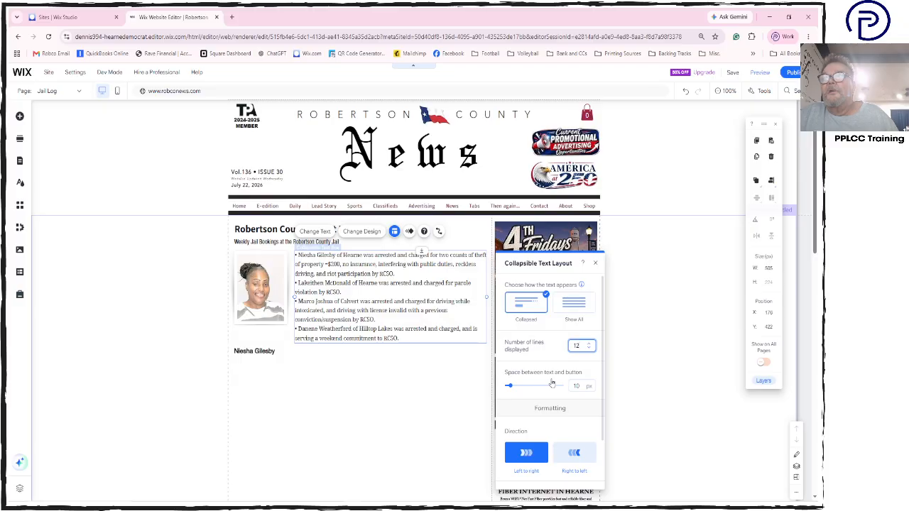
scroll(532, 421, down, 1)
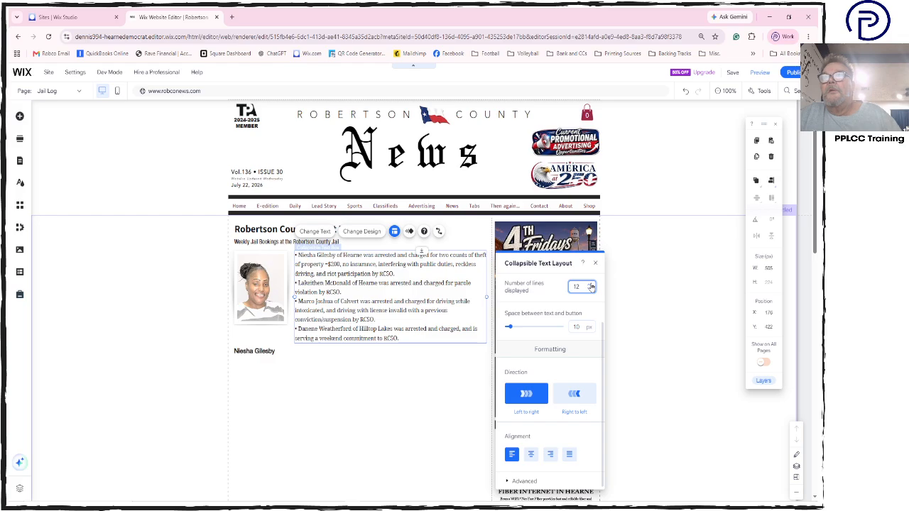
click(426, 324)
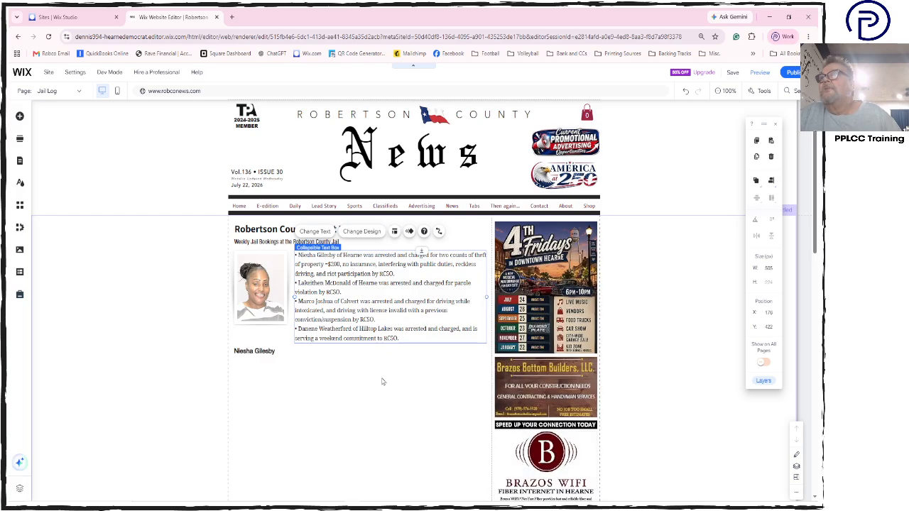
Move the name caption up beneath the arrest photo and bring the whole Sex Offender Status section up under the arrest report.
click(269, 352)
drag(270, 352, 270, 332)
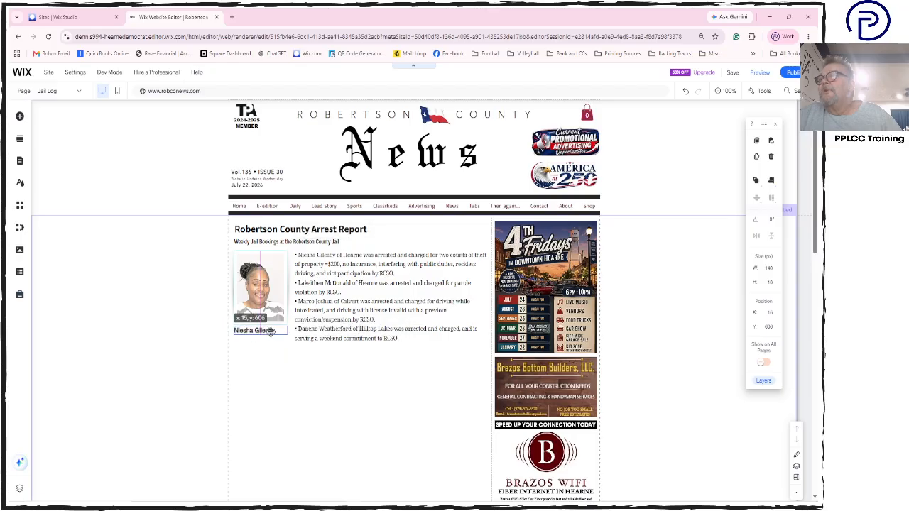
scroll(320, 398, down, 5)
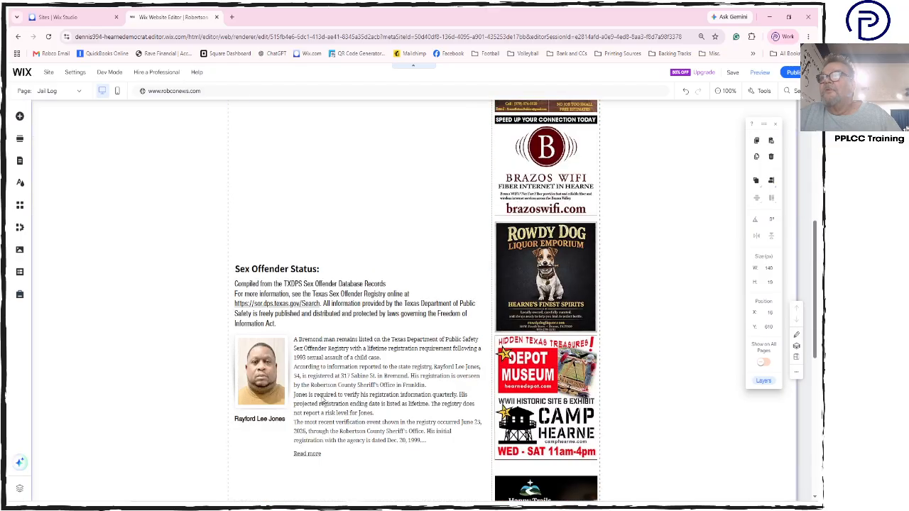
drag(254, 250, 345, 248)
scroll(347, 451, up, 3)
scroll(346, 259, up, 4)
scroll(366, 294, down, 3)
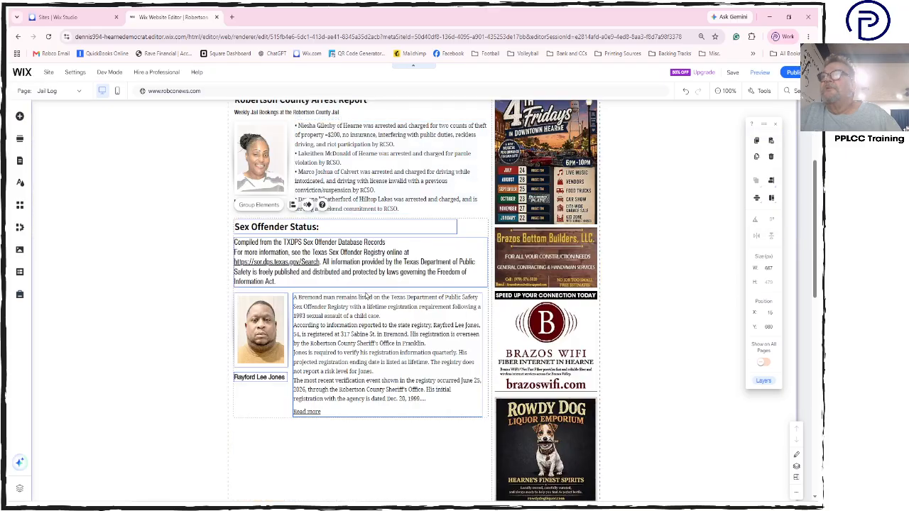
Clear the entire bookings list from the arrest report's collapsible text box.
click(374, 202)
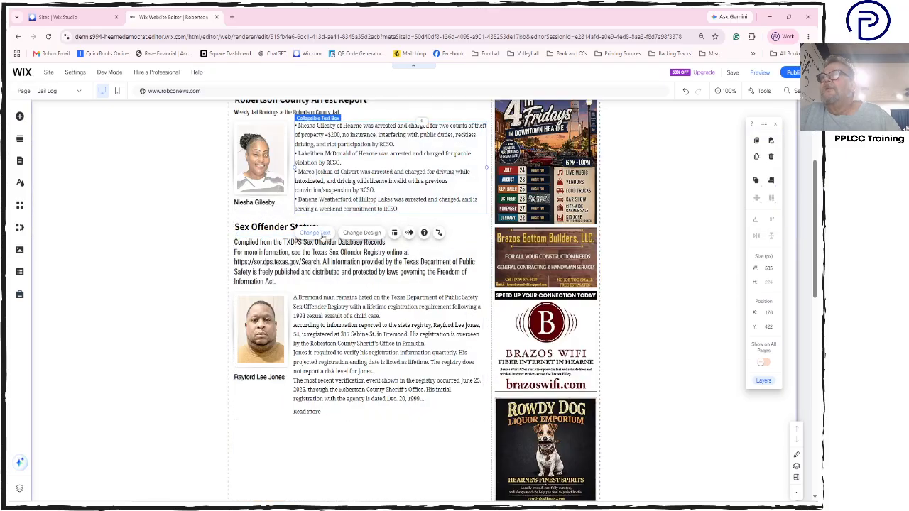
click(318, 233)
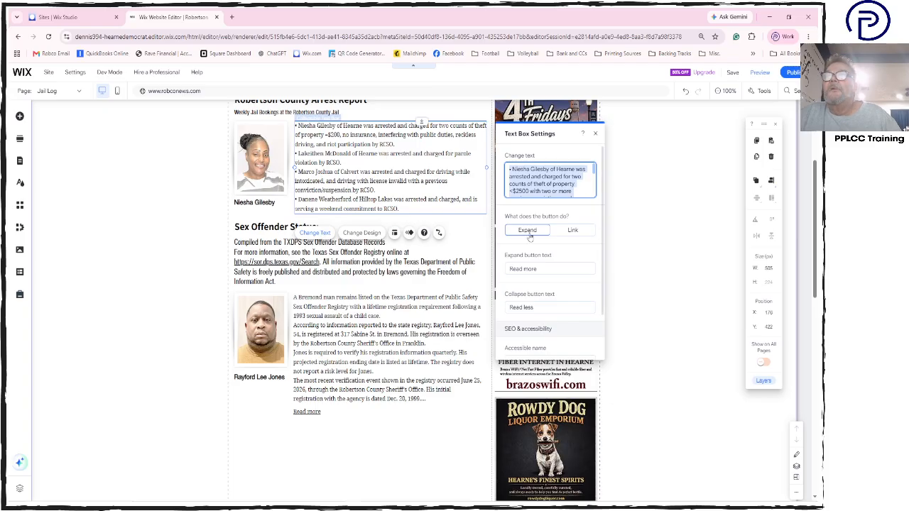
scroll(547, 298, down, 1)
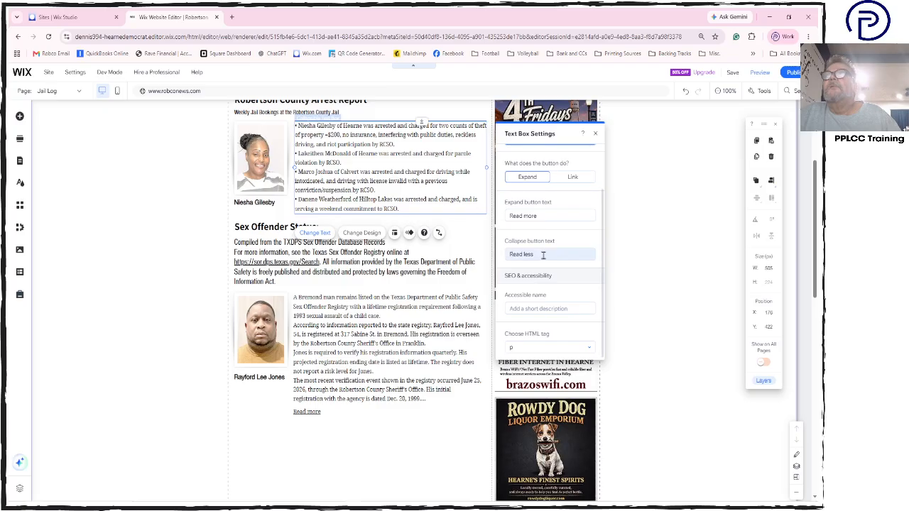
scroll(544, 260, up, 1)
click(544, 192)
key(ctrl+a)
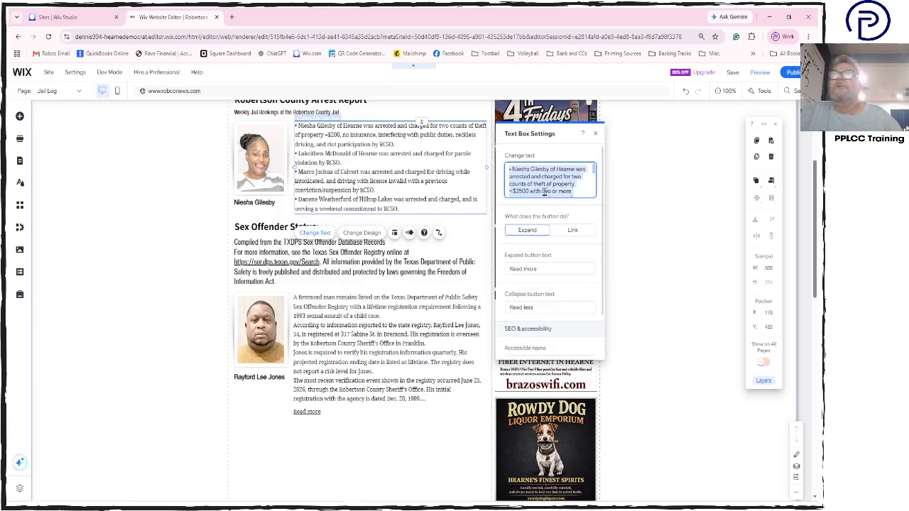
key(BackSpace)
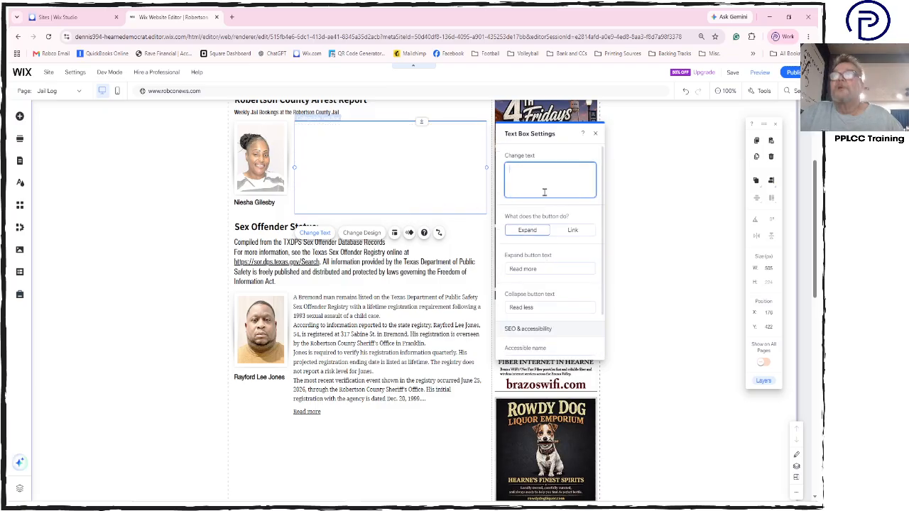
click(595, 134)
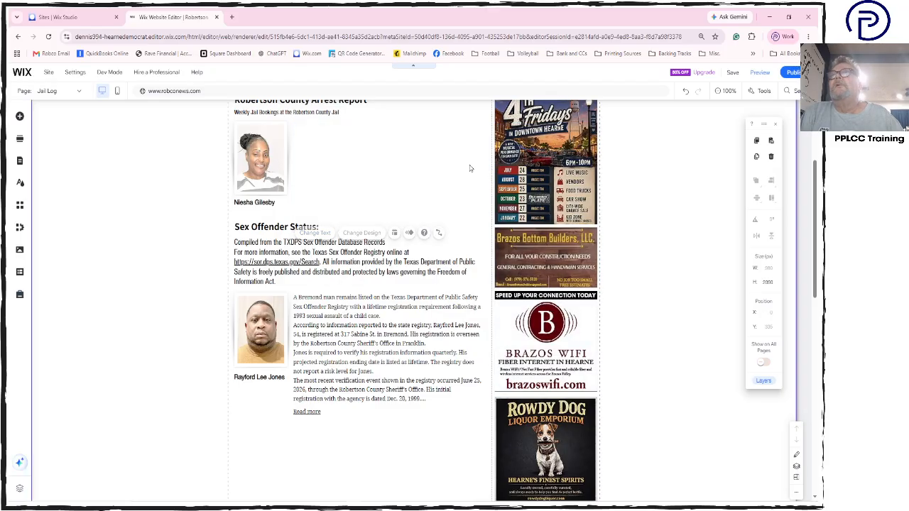
scroll(468, 177, up, 3)
click(464, 183)
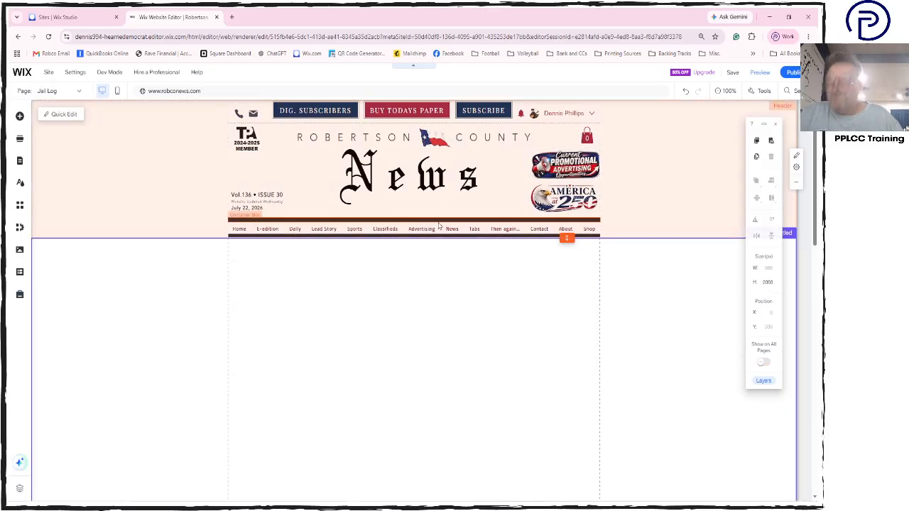
key(ctrl+z)
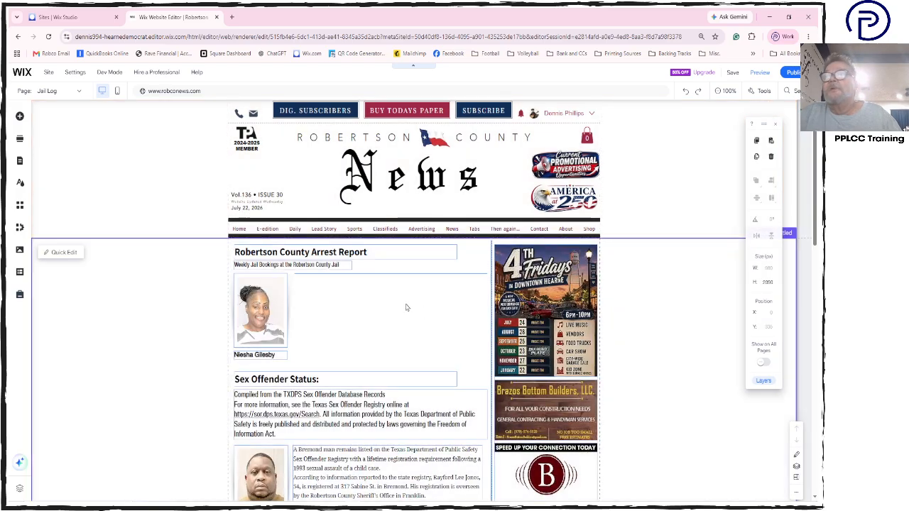
Delete the emptied collapsible text box beside the arrest photo.
click(360, 292)
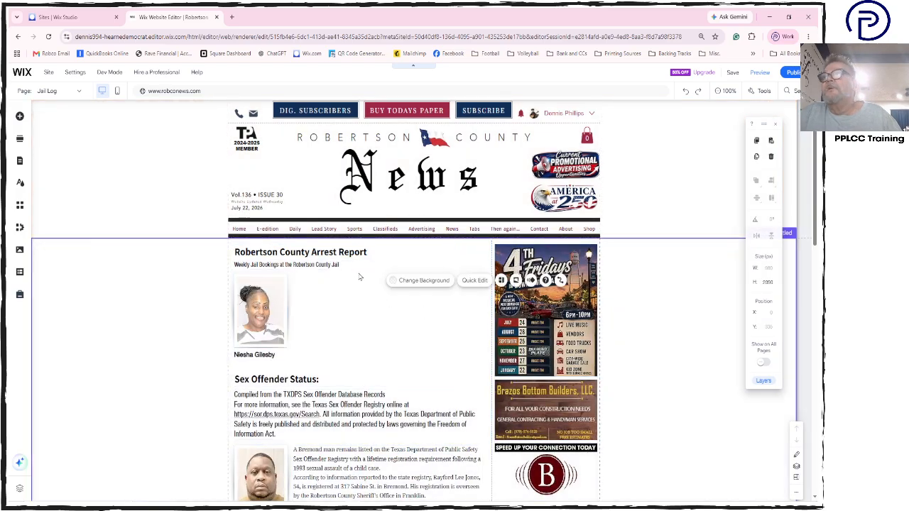
drag(394, 269, 415, 364)
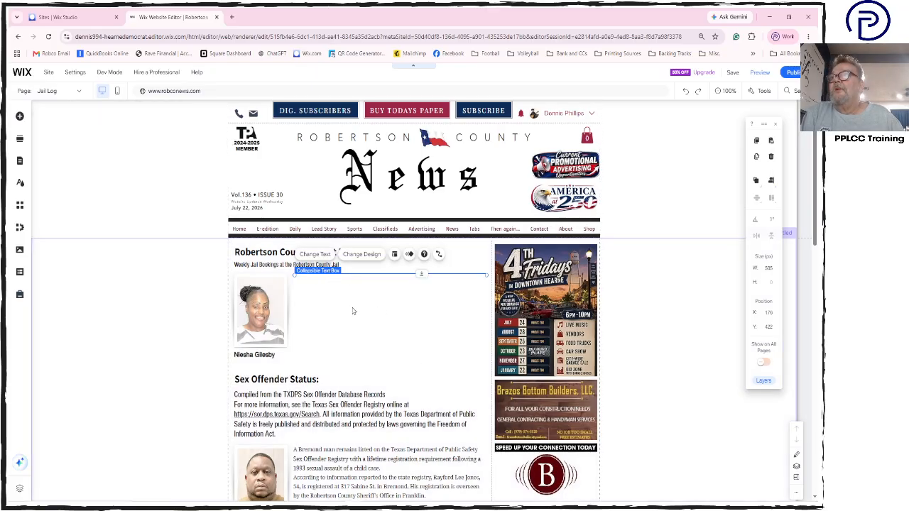
key(Delete)
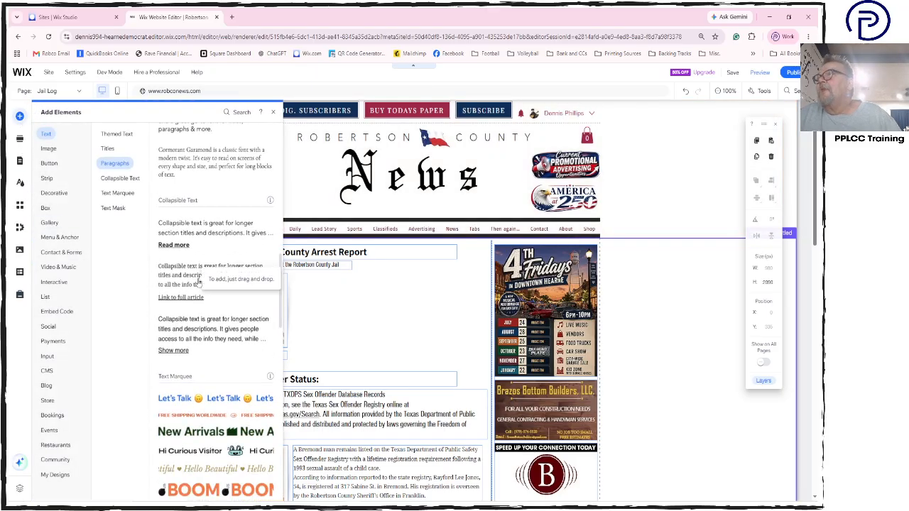
Place a new collapsible text element of the "Link to full article" style beside the arrest photo and select it.
drag(200, 282, 313, 290)
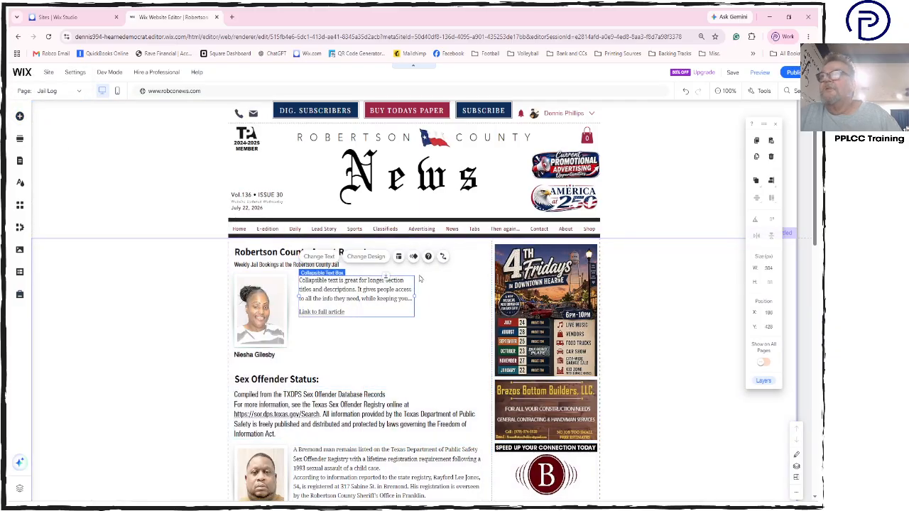
click(659, 301)
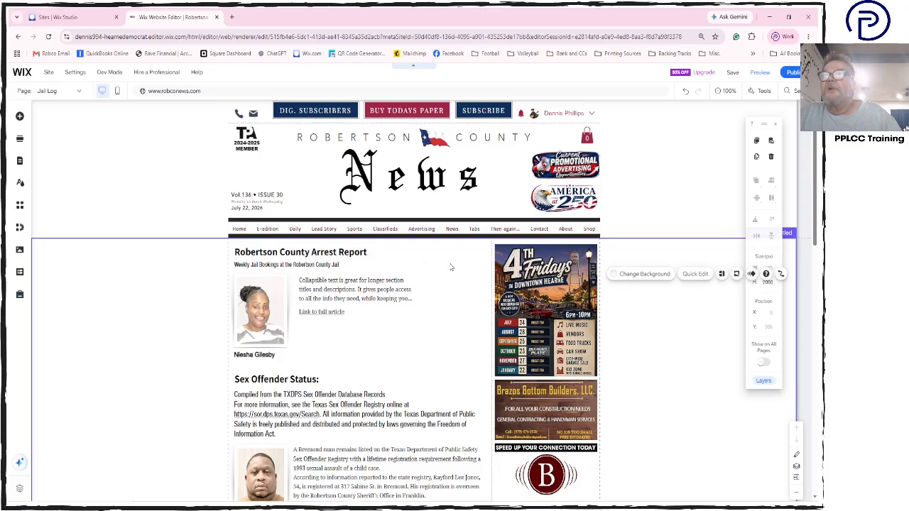
drag(444, 262, 482, 387)
click(602, 348)
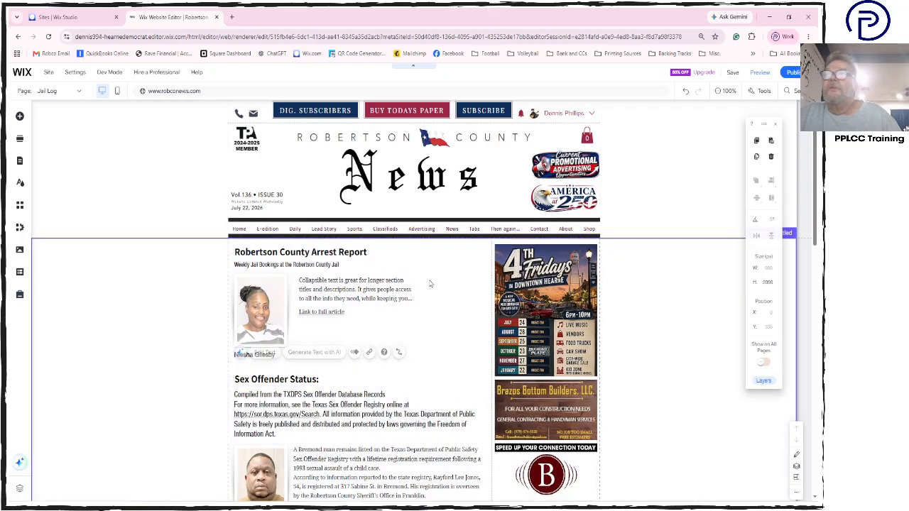
click(388, 284)
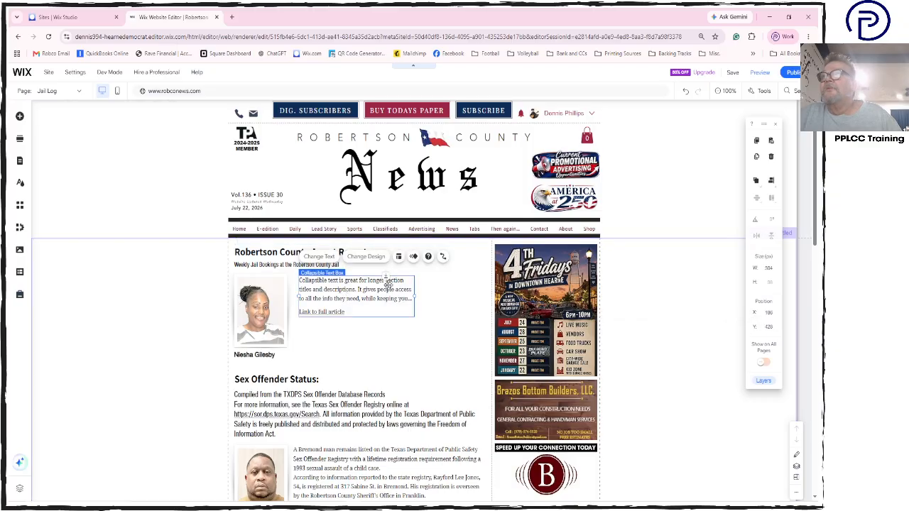
Replace the collapsible text box's placeholder with the copied arrest report and set its button to Expand.
double_click(388, 284)
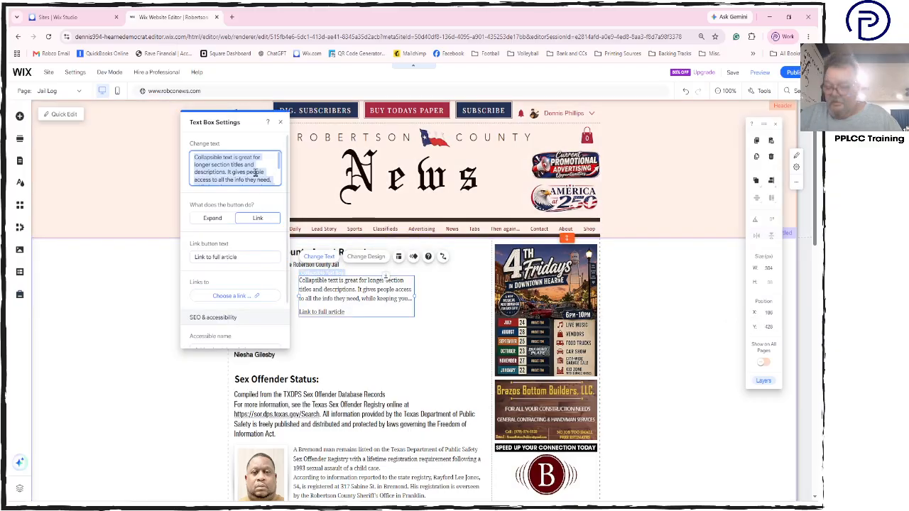
key(ctrl+v)
click(220, 222)
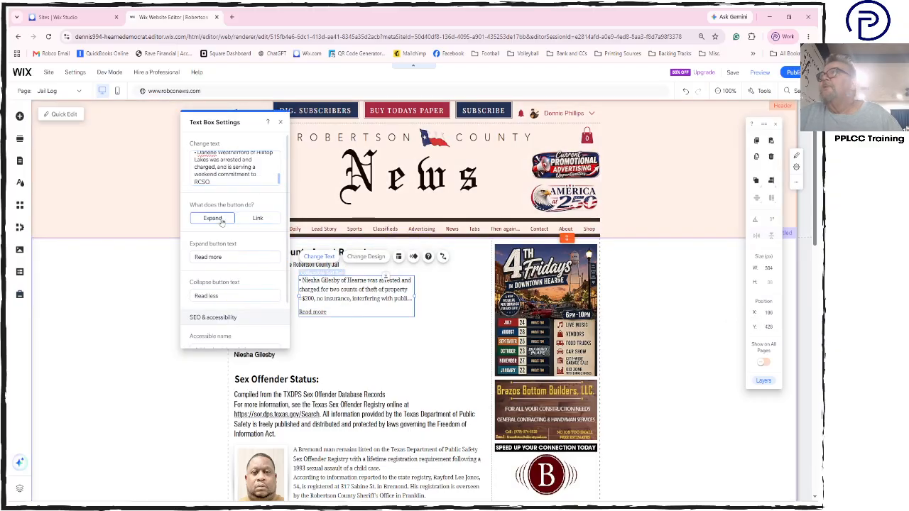
click(279, 123)
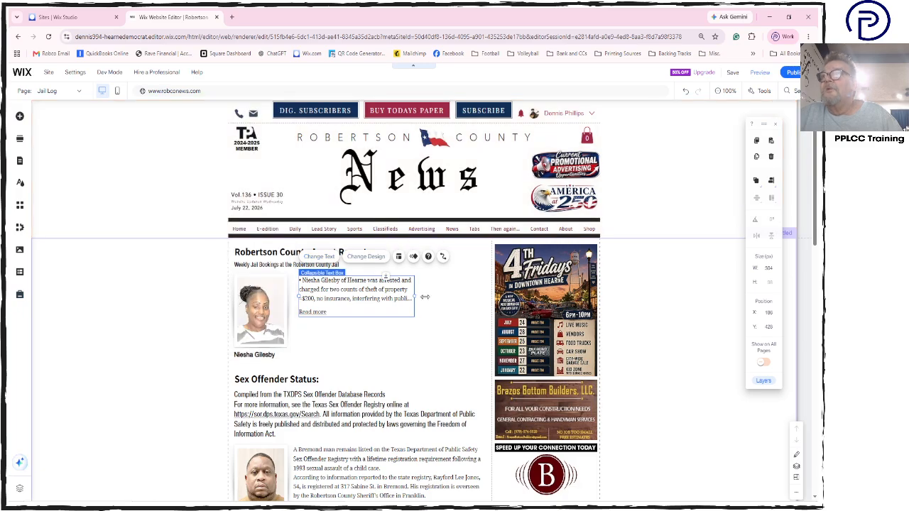
Widen the arrest report text box to about 489 px and set its number of displayed lines to 10.
drag(424, 297, 485, 296)
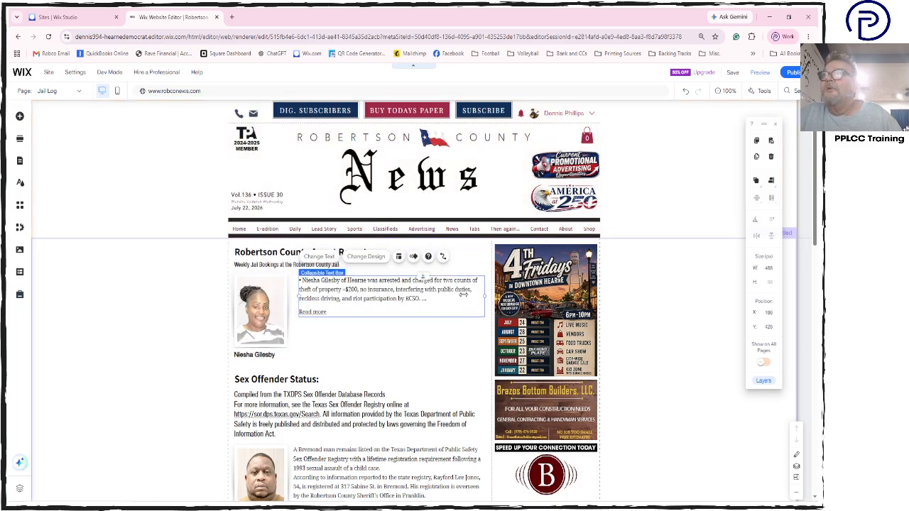
click(400, 260)
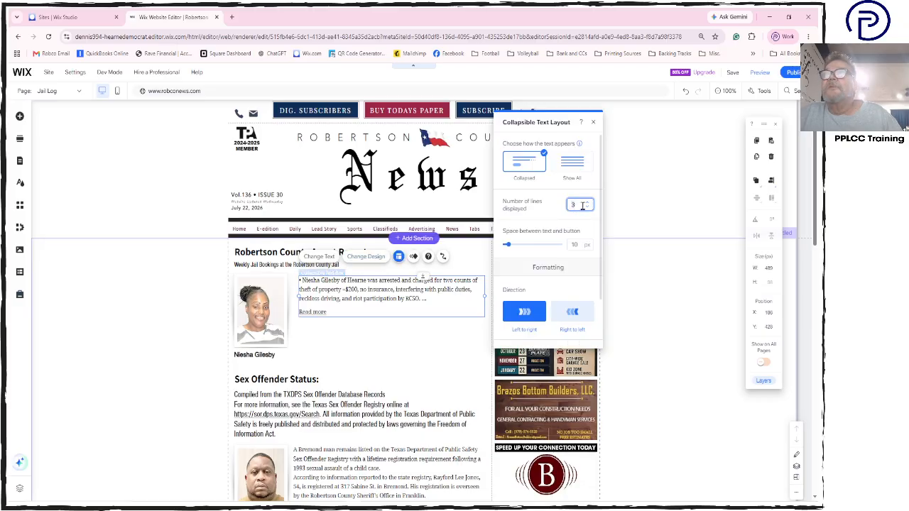
text(10)
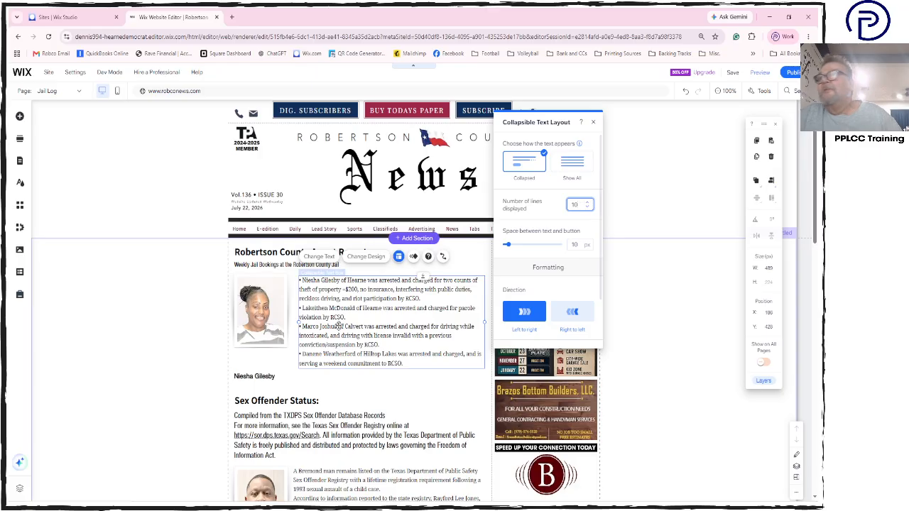
click(594, 123)
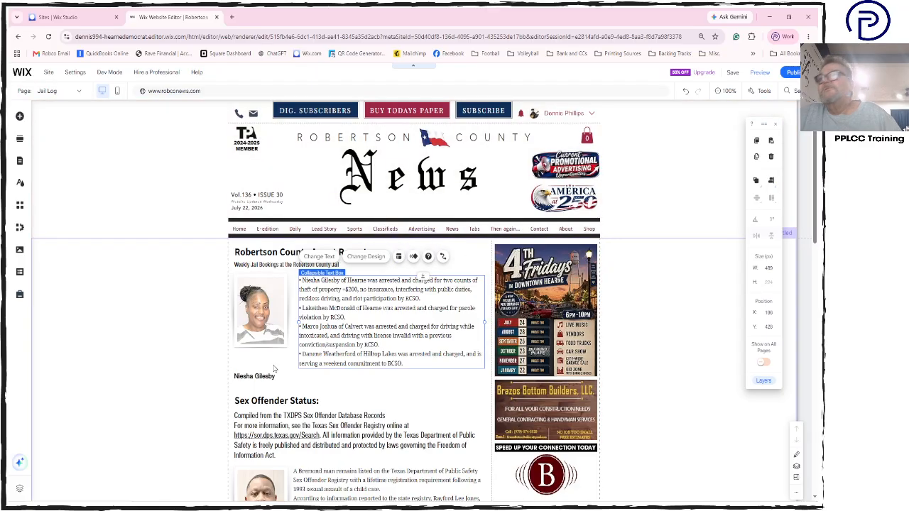
Move the name caption up directly beneath the arrest report photo.
click(269, 376)
drag(269, 377, 269, 355)
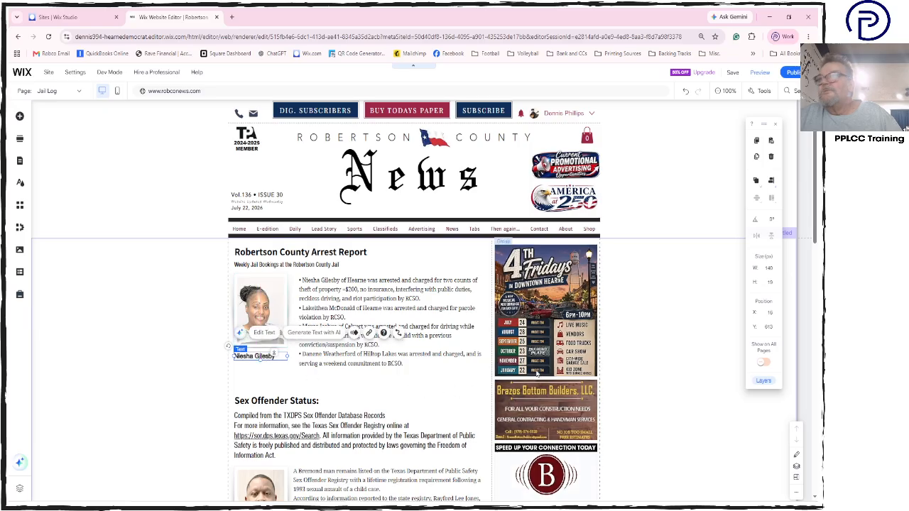
click(616, 357)
Move the Rowdy Dog and Depot Museum/Camp Hearne ads together up to directly below the Brazos WiFi ad.
scroll(580, 349, down, 5)
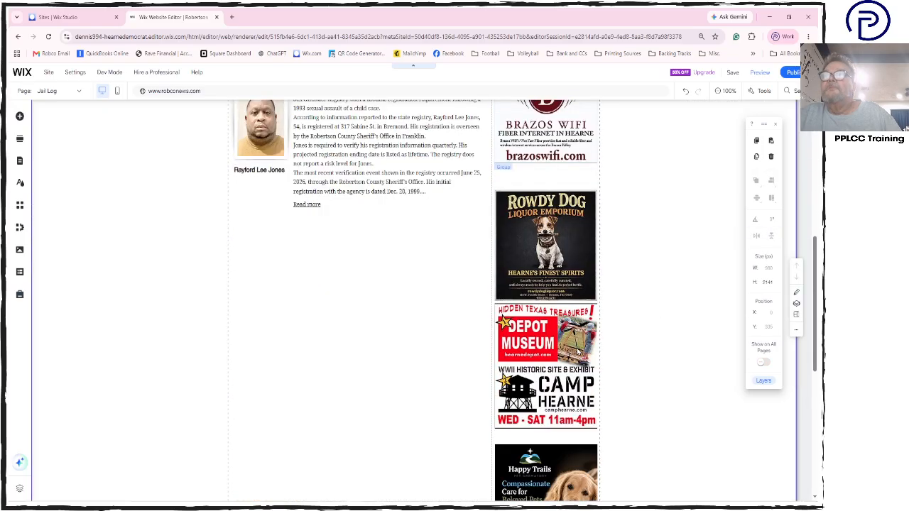
click(563, 268)
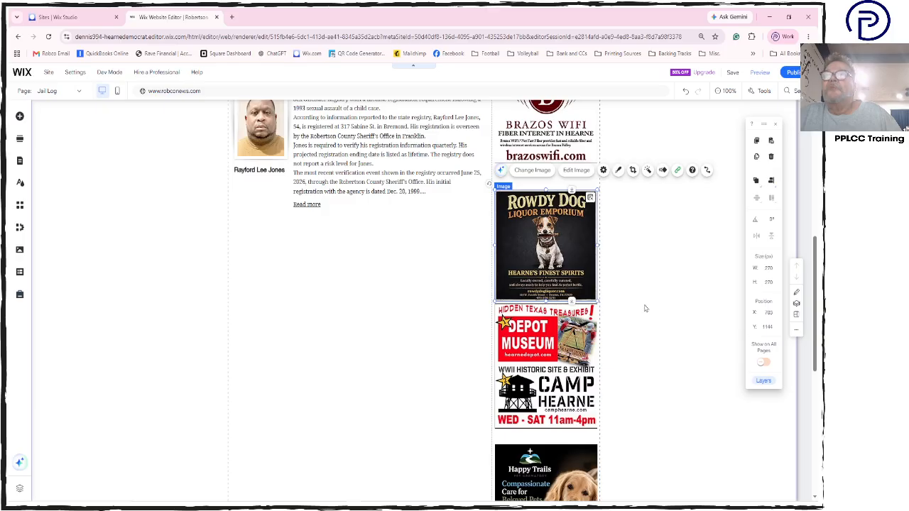
shift+click(589, 347)
mouse_move(565, 251)
mouse_down()
mouse_move(564, 231)
mouse_move(564, 253)
mouse_up()
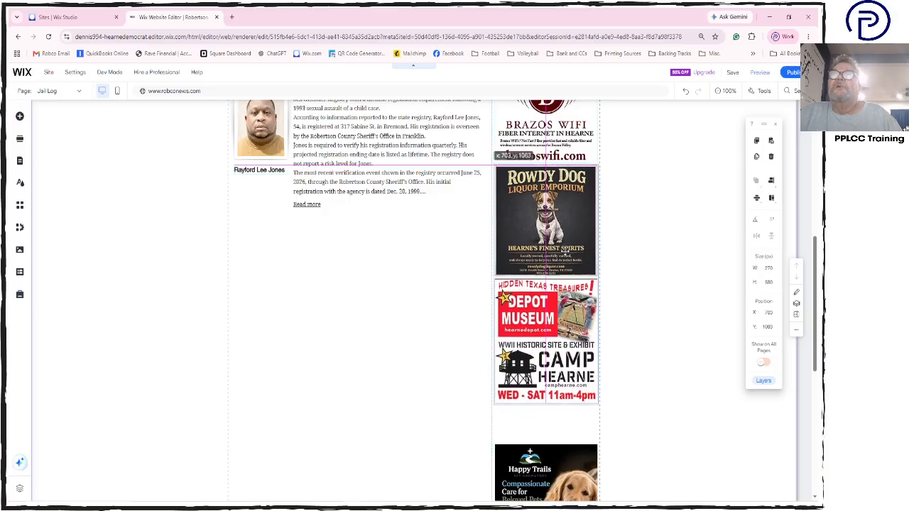
Move the Happy Trails, Cowgirls and Cunningham Real Estate ads together up to directly below the Camp Hearne ad.
scroll(576, 300, down, 3)
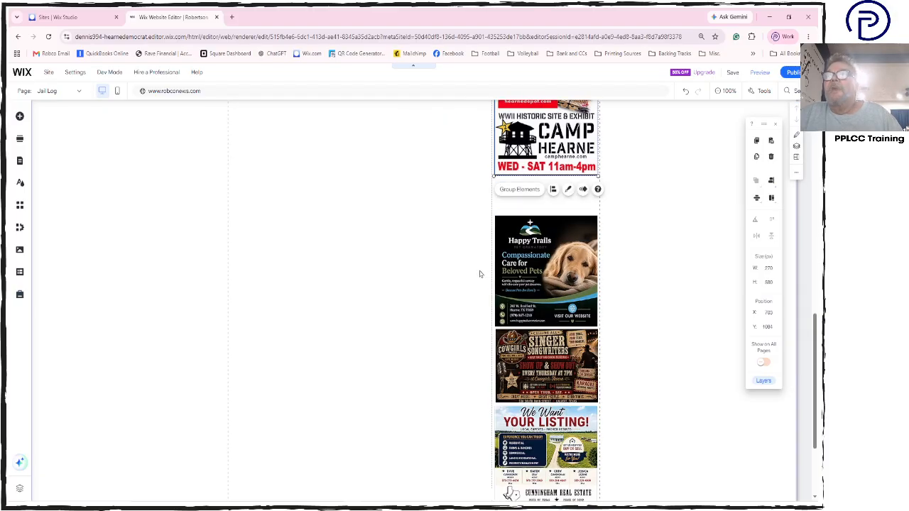
drag(479, 270, 542, 421)
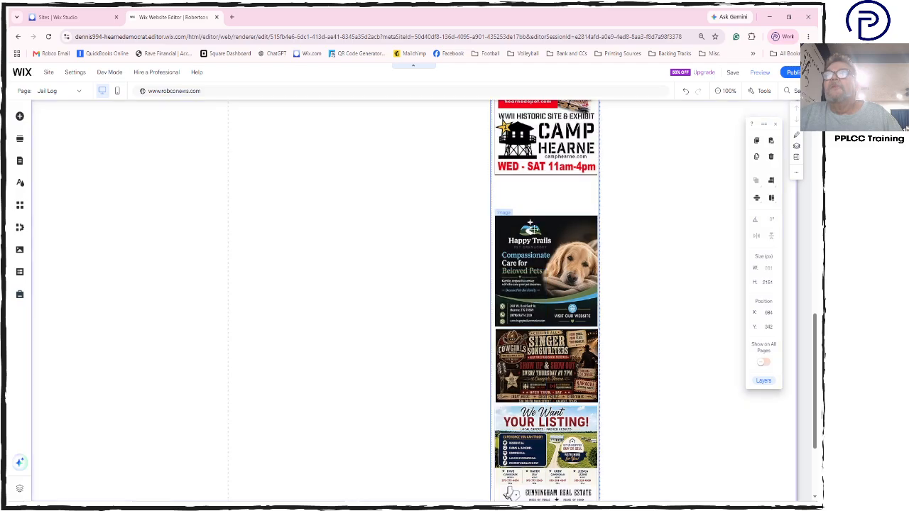
drag(535, 245, 535, 213)
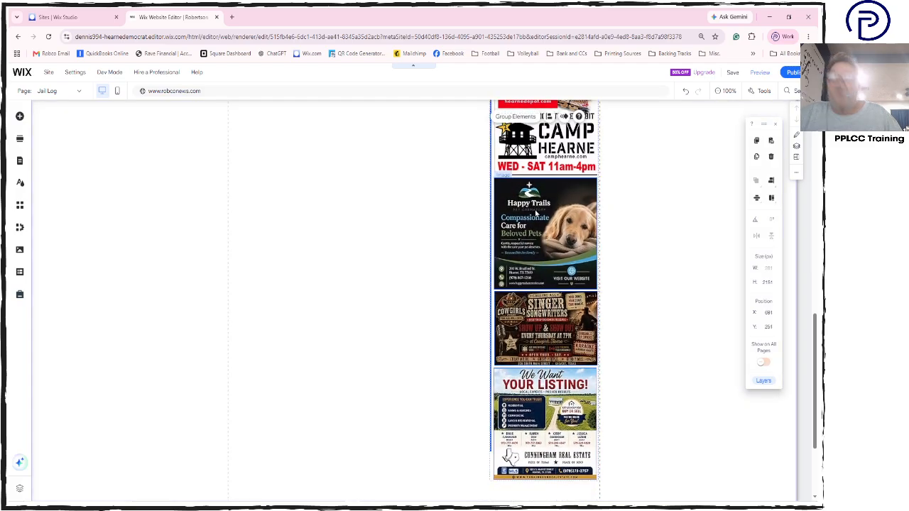
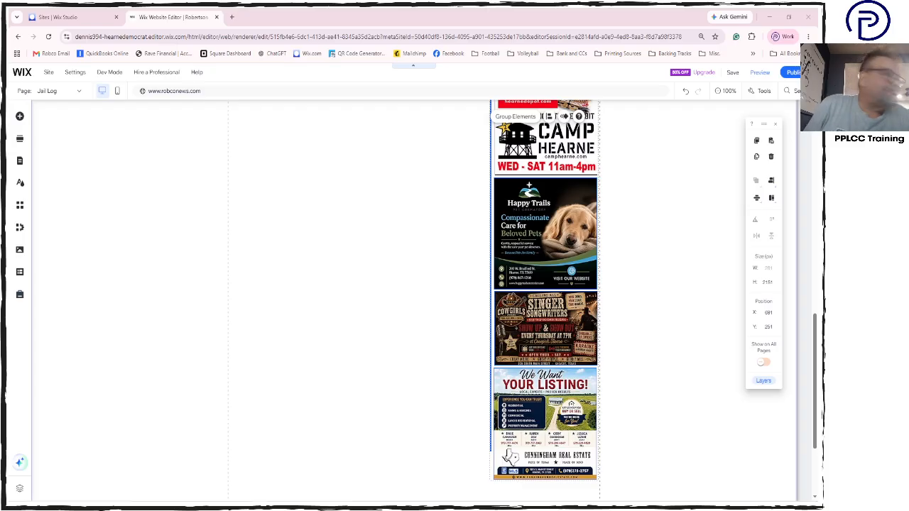
Extend the vertical divider line to about 2165 px high and remove the extra space at the section's end.
scroll(647, 417, down, 2)
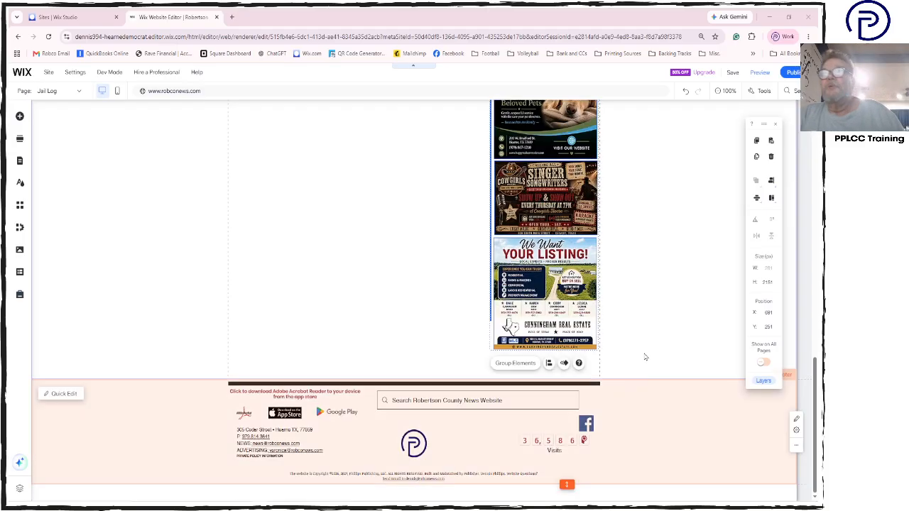
click(491, 318)
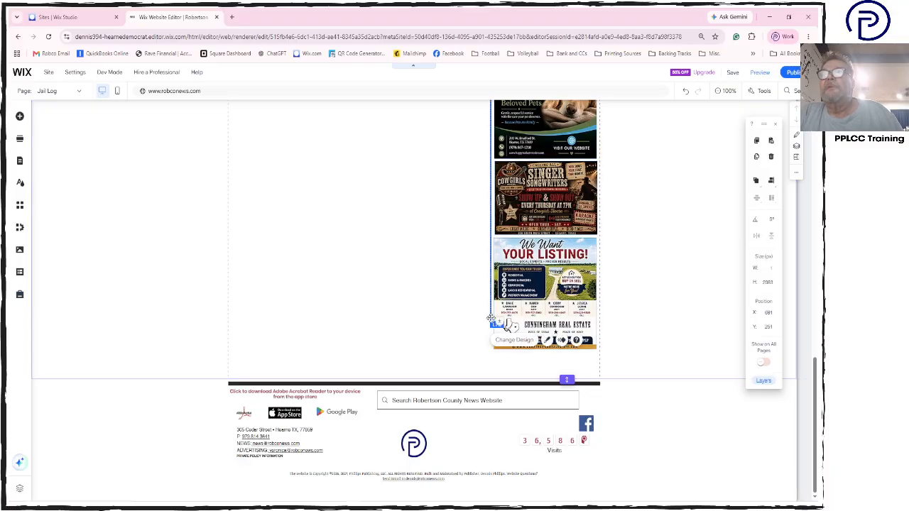
drag(499, 350, 499, 361)
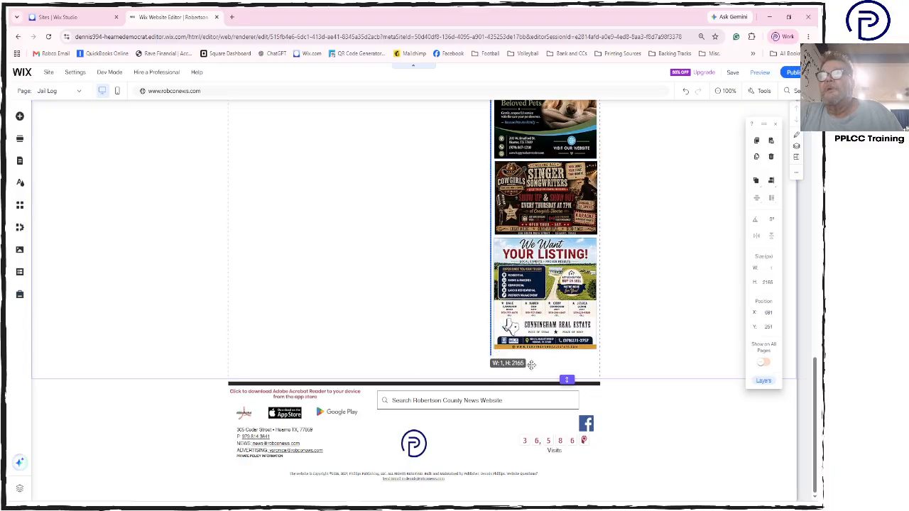
click(642, 355)
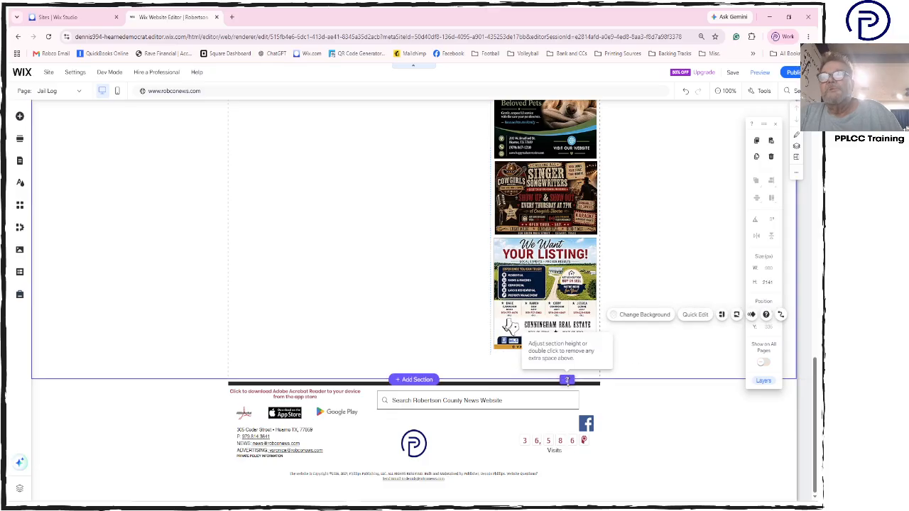
double_click(567, 380)
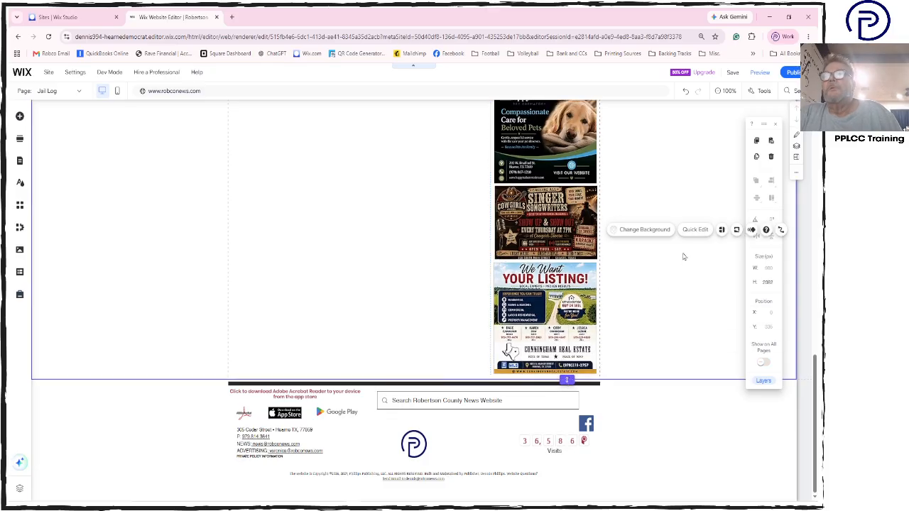
Move the whole Sex Offender Status block, with its heading, text, photo and caption, up closer to the arrest report.
scroll(686, 298, up, 5)
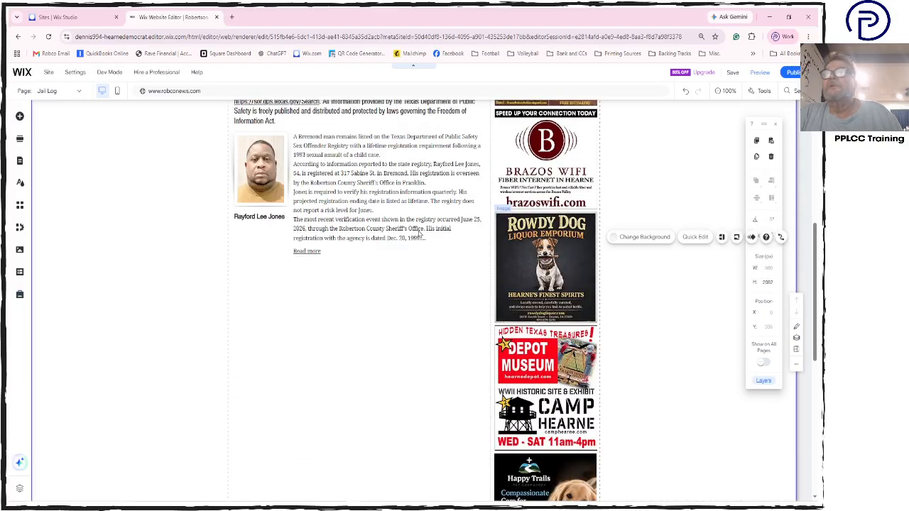
click(387, 213)
scroll(418, 284, up, 2)
scroll(418, 284, up, 1)
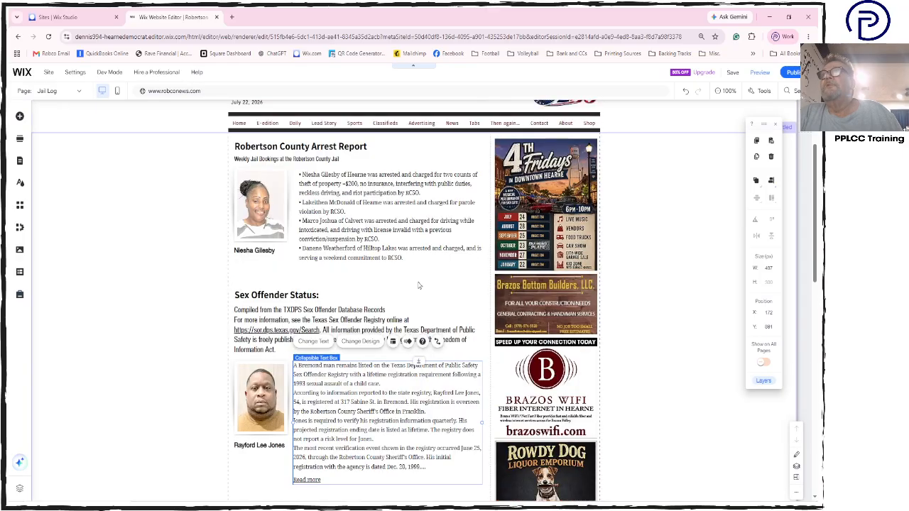
drag(197, 294, 360, 467)
drag(362, 395, 362, 379)
click(658, 397)
scroll(660, 396, down, 2)
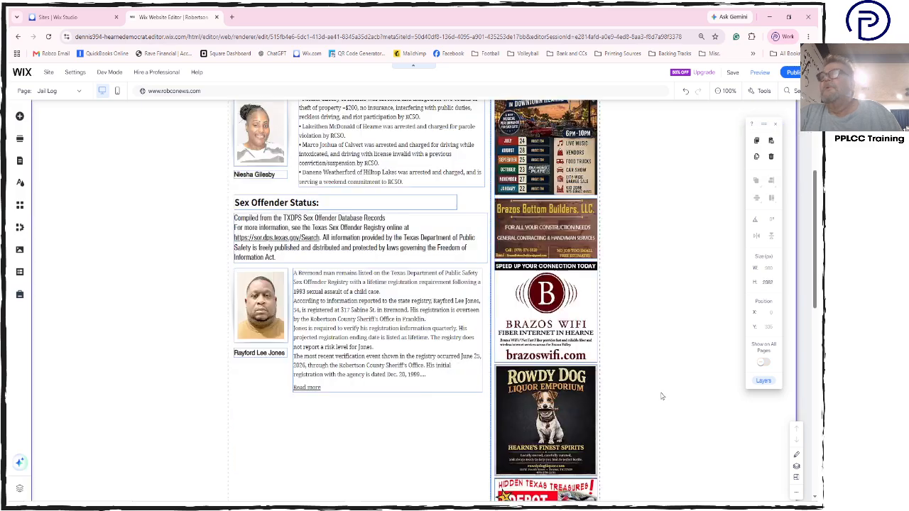
Switch to the mobile layout and review the Arrest Report and Sex Offender Status content.
mouse_move(795, 79)
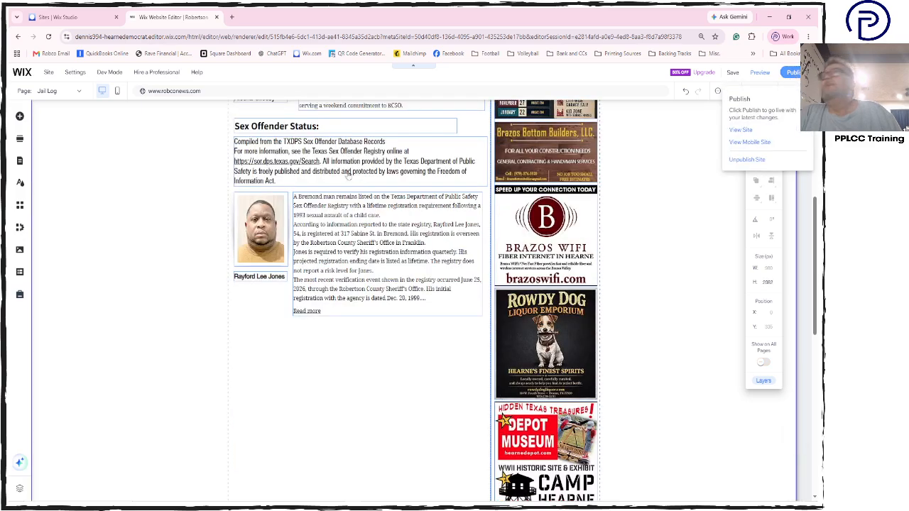
click(118, 92)
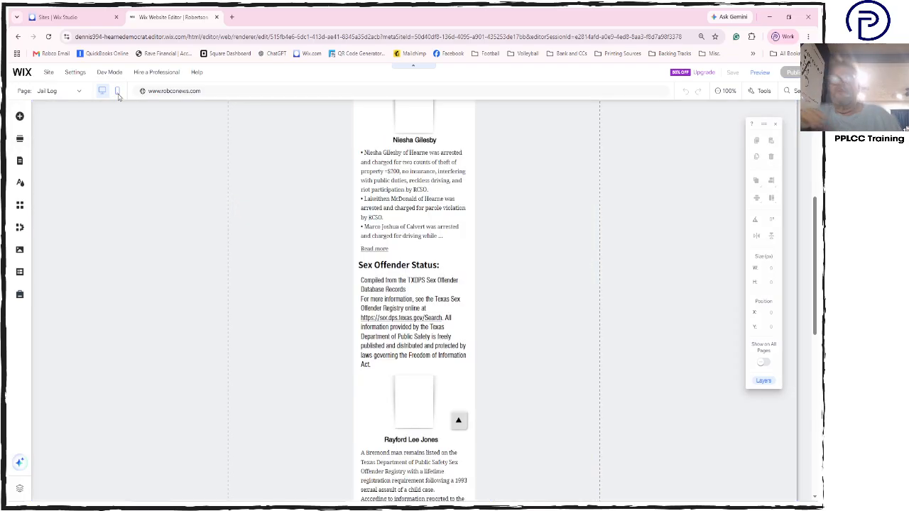
scroll(525, 272, up, 3)
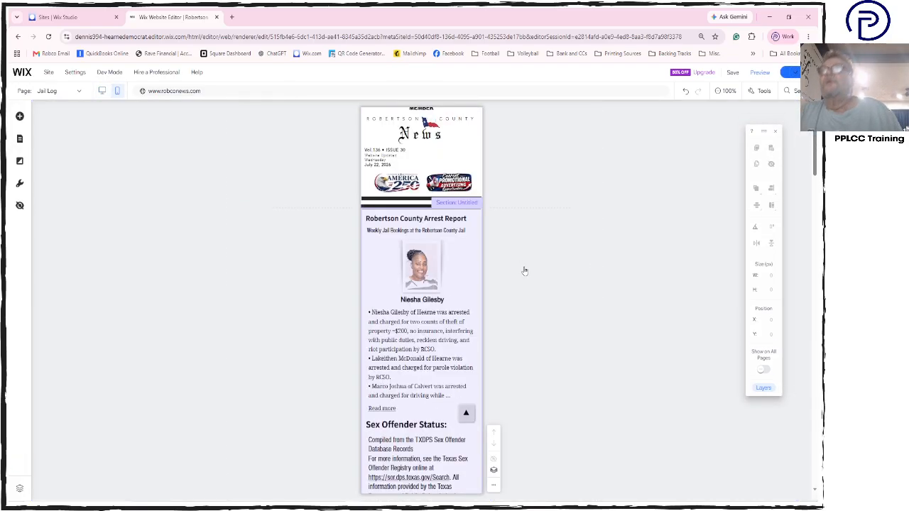
scroll(524, 270, down, 6)
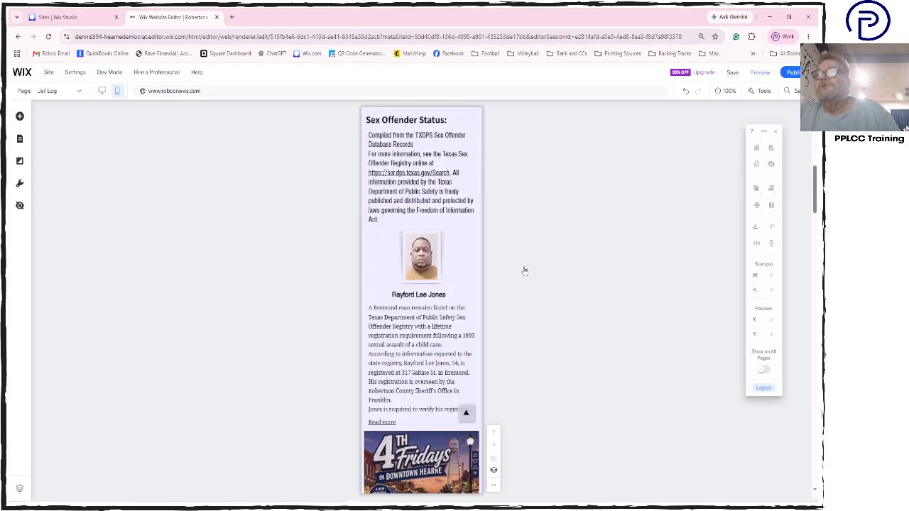
scroll(524, 271, down, 1)
scroll(524, 271, up, 1)
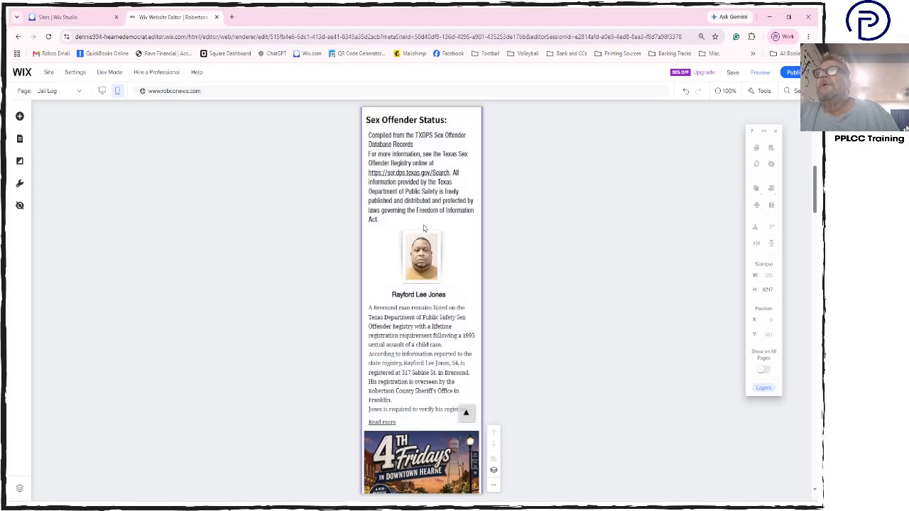
scroll(424, 227, up, 2)
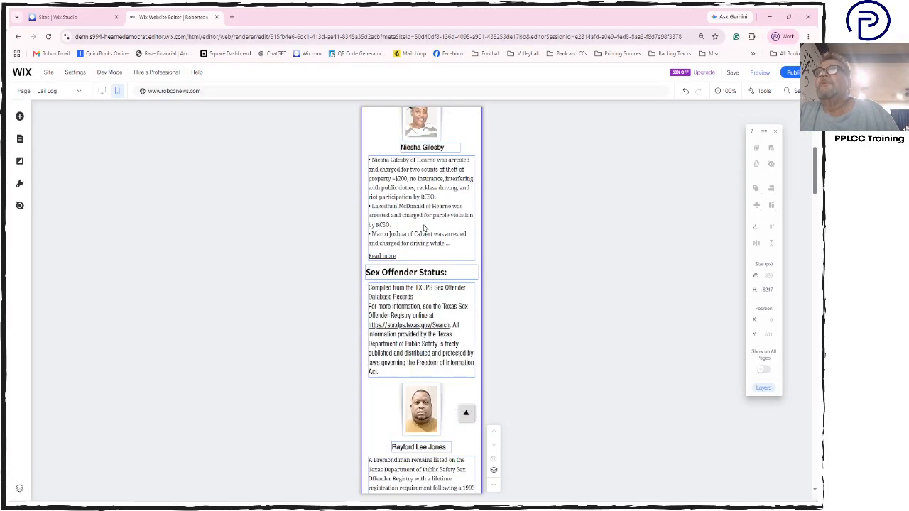
Try adding 600 px of space above the mobile Sex Offender Status heading and shifting the first four ads upward.
click(423, 263)
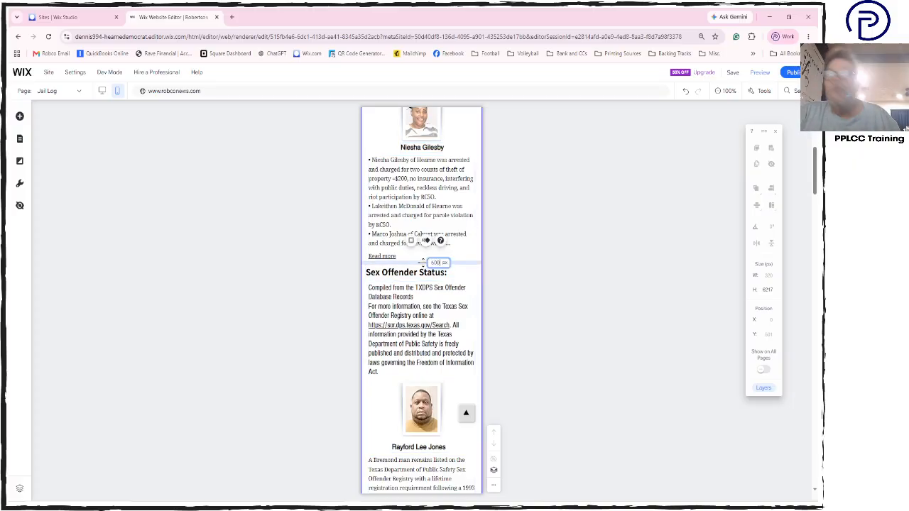
key(Return)
scroll(508, 297, down, 10)
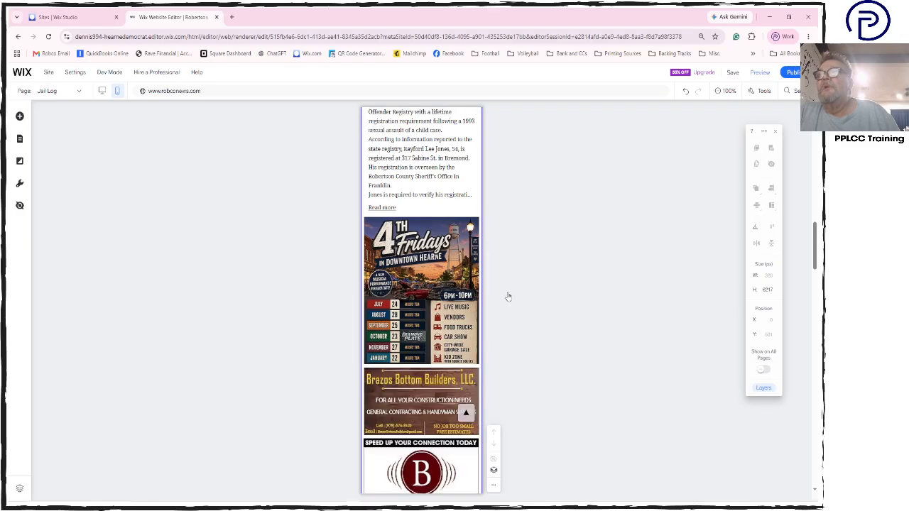
drag(424, 276, 447, 235)
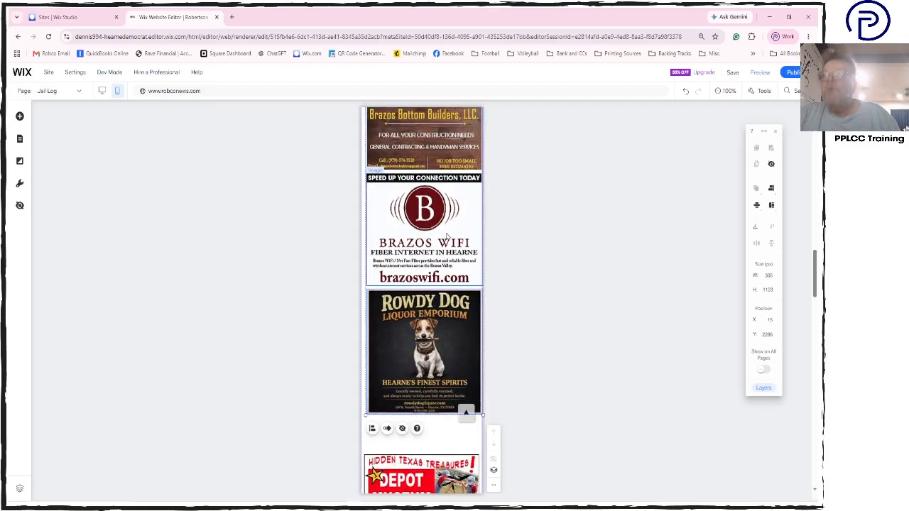
Inspect the placement of the Depot Museum, Rowdy Dog and neighbouring ads in the mobile layout.
scroll(447, 236, down, 3)
click(449, 272)
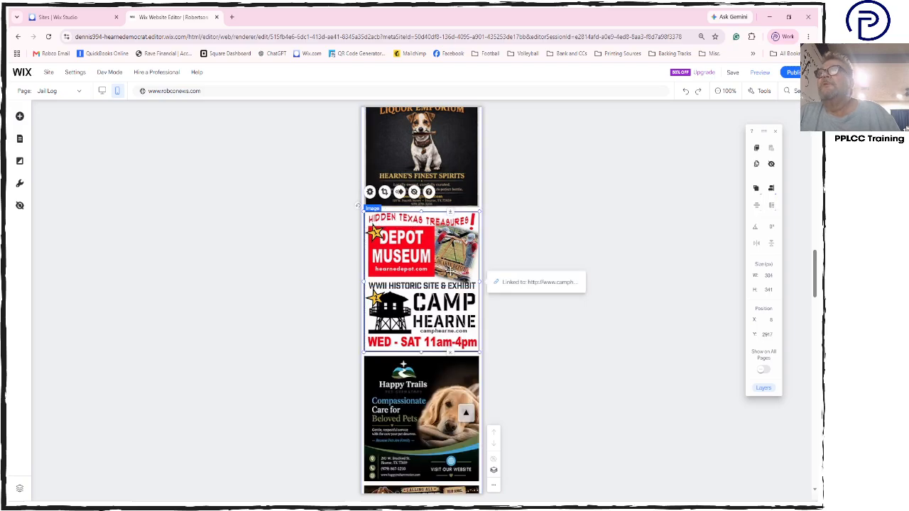
scroll(450, 272, up, 3)
click(429, 326)
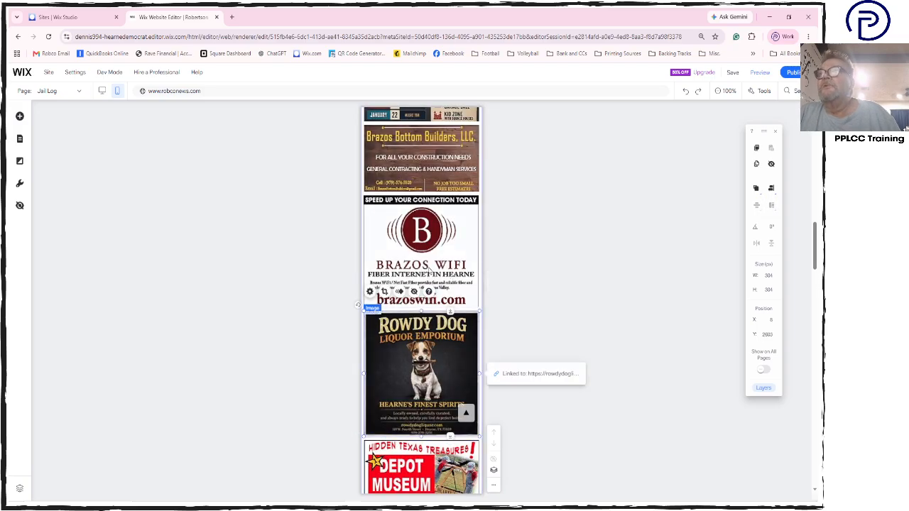
scroll(501, 280, up, 5)
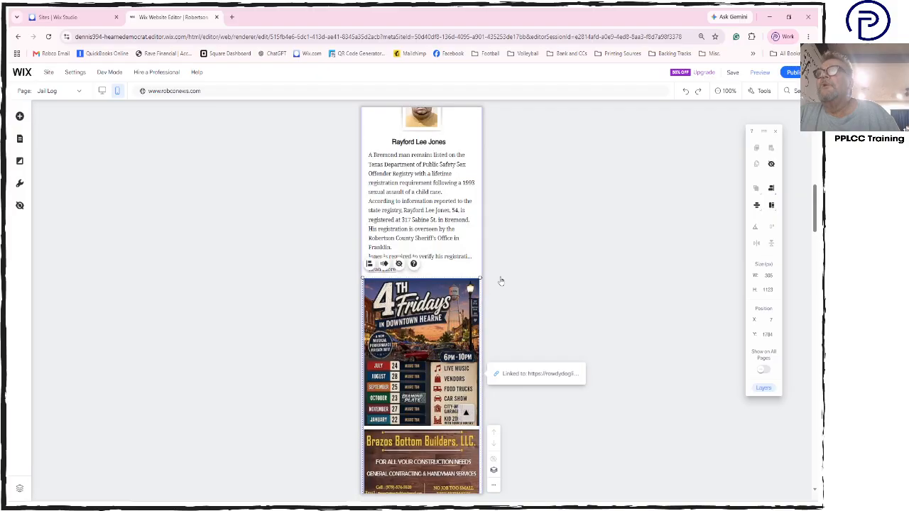
Ungroup the mobile ads and move the Brazos Bottom Builders and Brazos WiFi ads up to the Sex Offender Status heading.
click(458, 321)
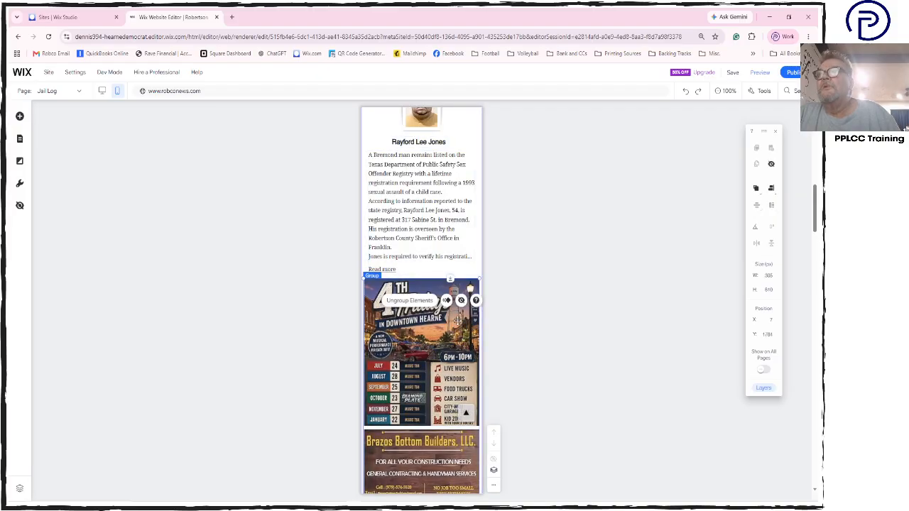
scroll(457, 321, down, 4)
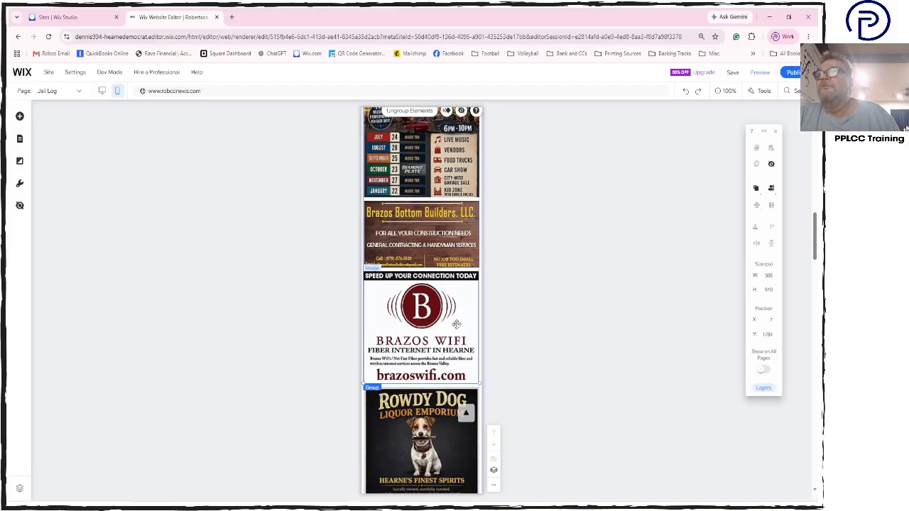
scroll(455, 323, up, 3)
click(428, 273)
click(446, 225)
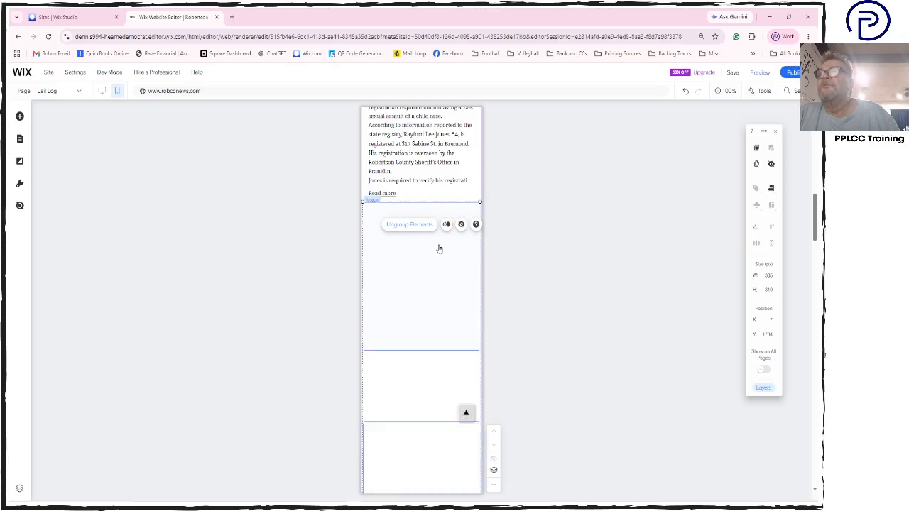
click(431, 405)
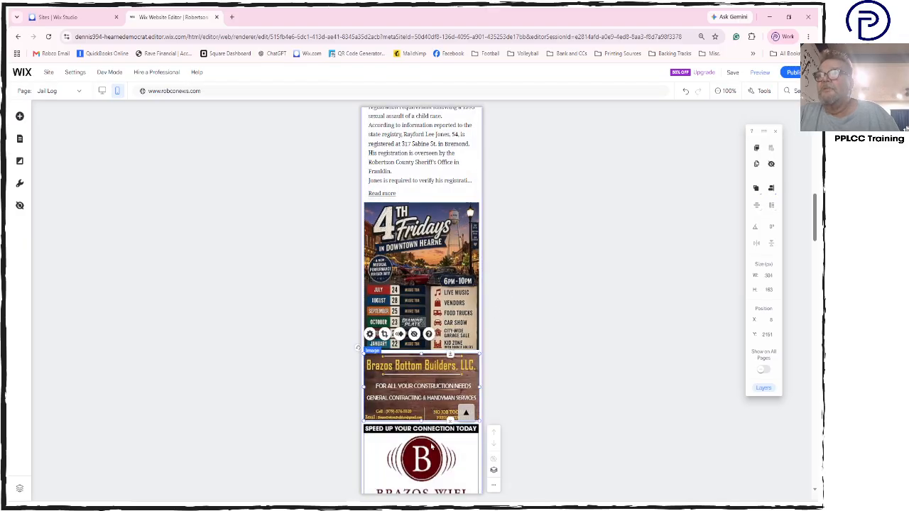
drag(440, 387, 448, 331)
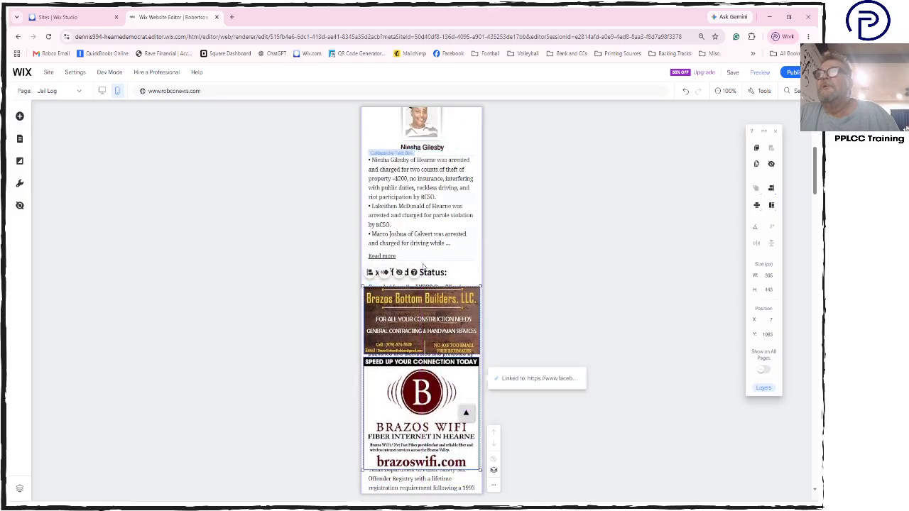
Set the spacing between the arrest report text and the Sex Offender Status heading to 600 px.
click(435, 262)
click(436, 272)
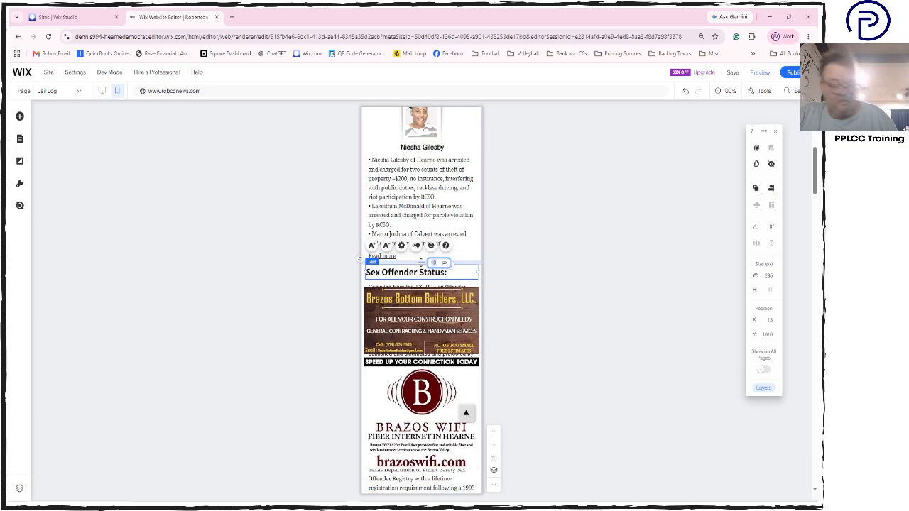
text(600)
key(Return)
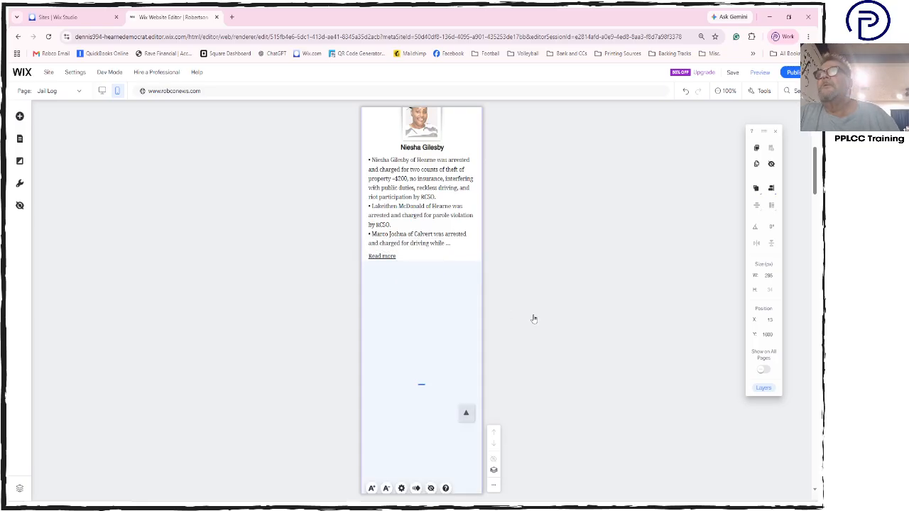
Move the Brazos Bottom Builders and Brazos WiFi ads together up into the gap directly below the arrest report.
click(408, 420)
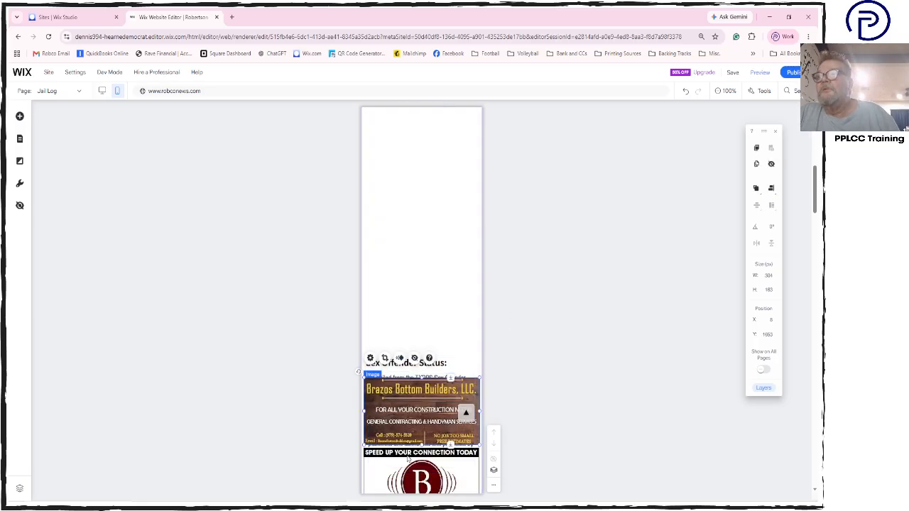
shift+click(424, 468)
drag(423, 404, 422, 290)
scroll(432, 211, up, 3)
scroll(421, 270, down, 3)
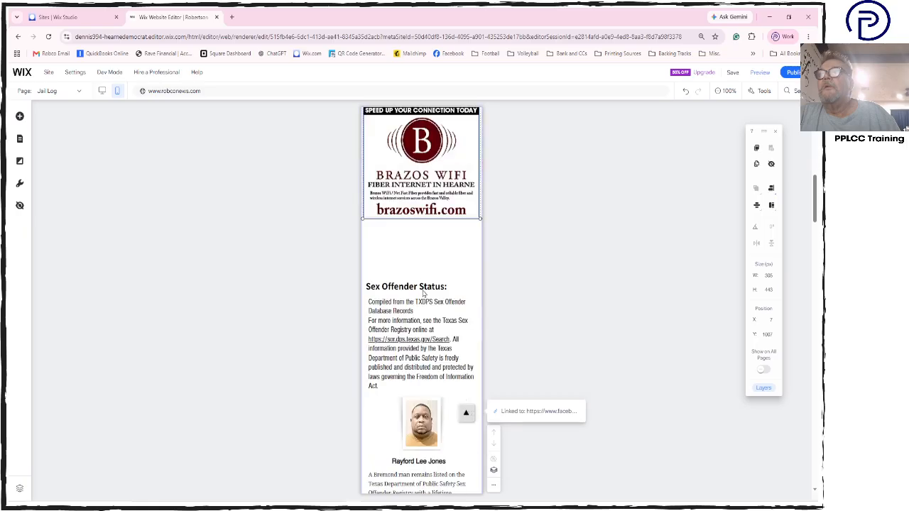
Set the gaps above the Sex Offender Status heading and above the Rowdy Dog ad to 10 px each.
click(421, 248)
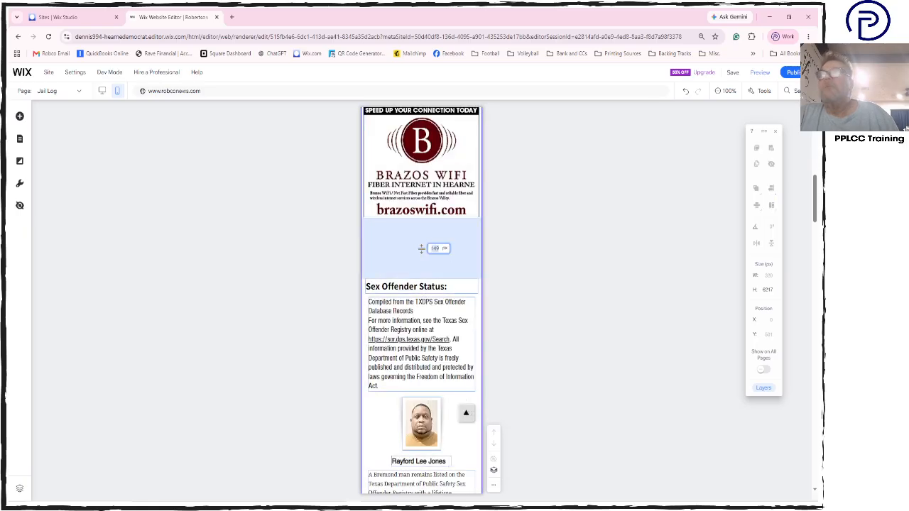
text(10)
key(Return)
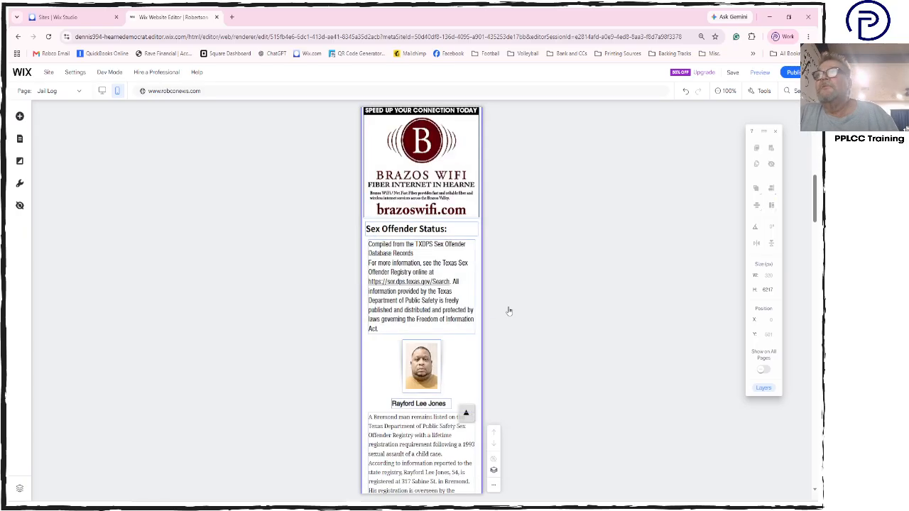
scroll(509, 311, down, 10)
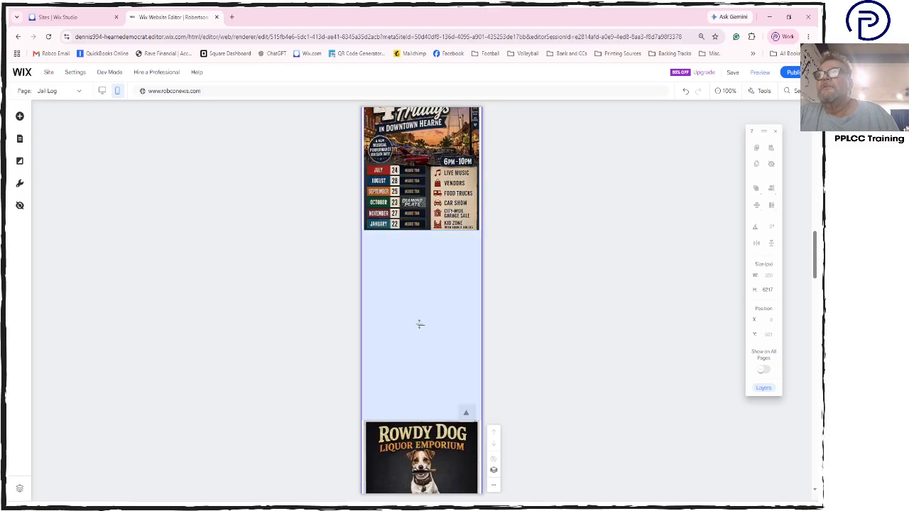
click(420, 323)
text(10)
key(Return)
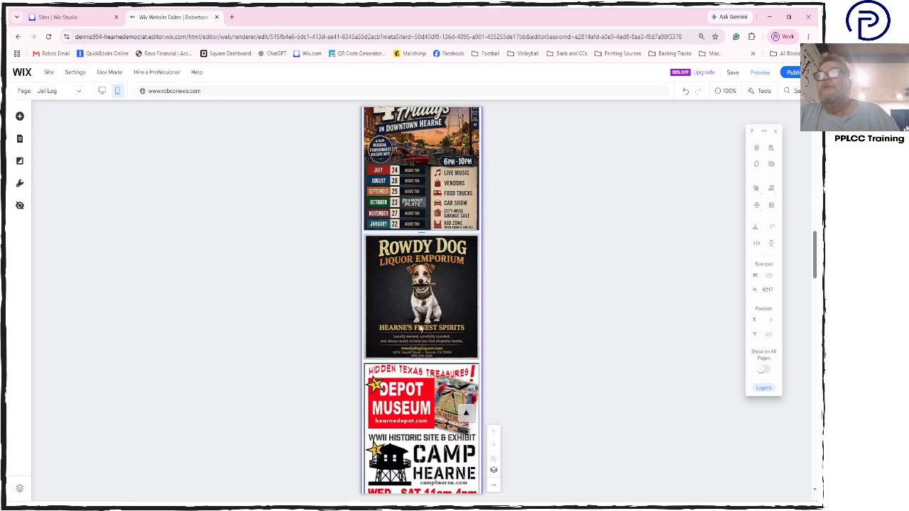
Set the empty space between the last ad and the end of the mobile section to 0 px.
scroll(419, 328, down, 10)
scroll(420, 331, down, 5)
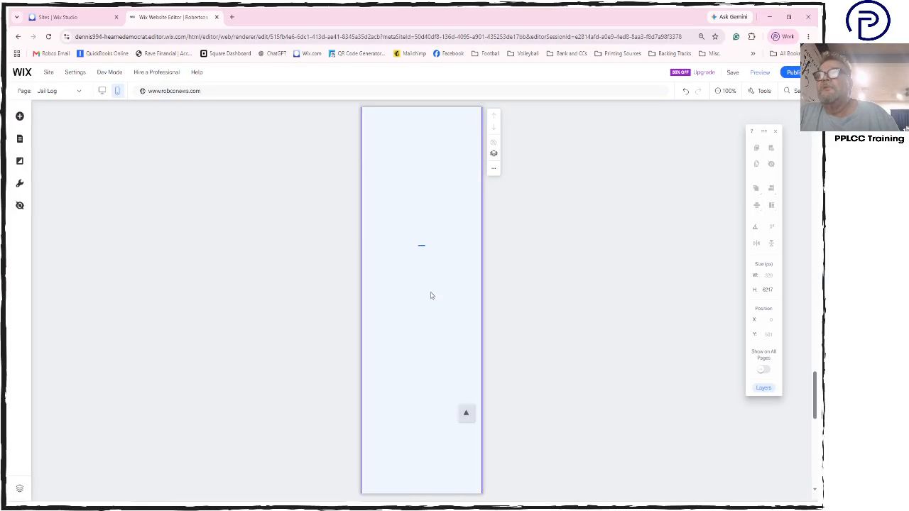
click(420, 245)
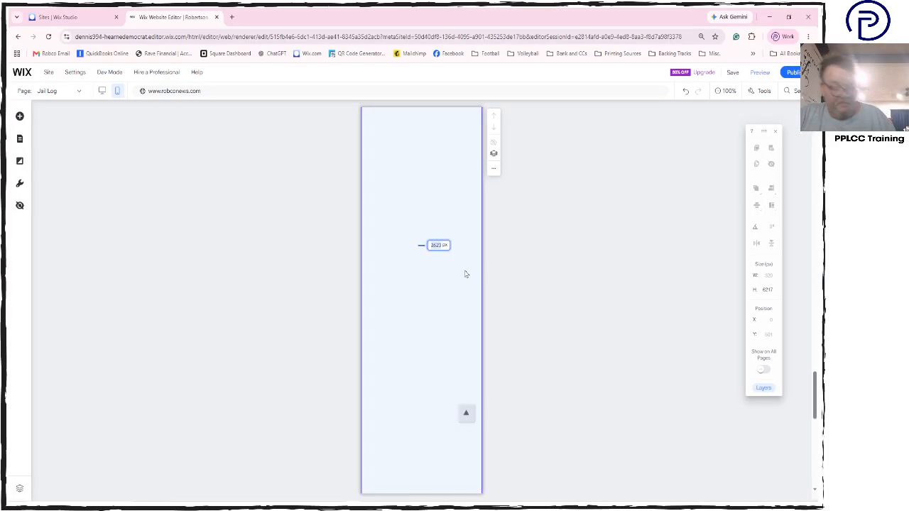
text(0)
key(Return)
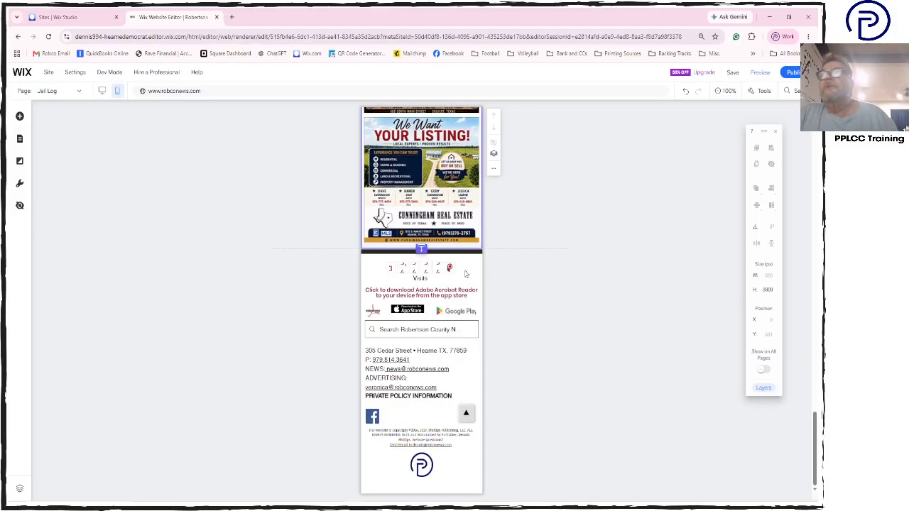
Check the tightened mobile Jail Log layout and open the News page for editing.
scroll(514, 294, up, 15)
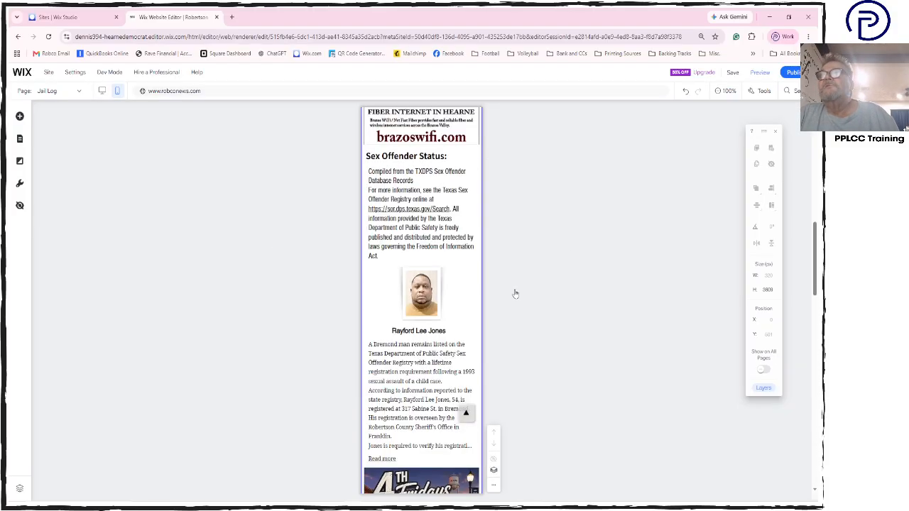
scroll(514, 294, up, 10)
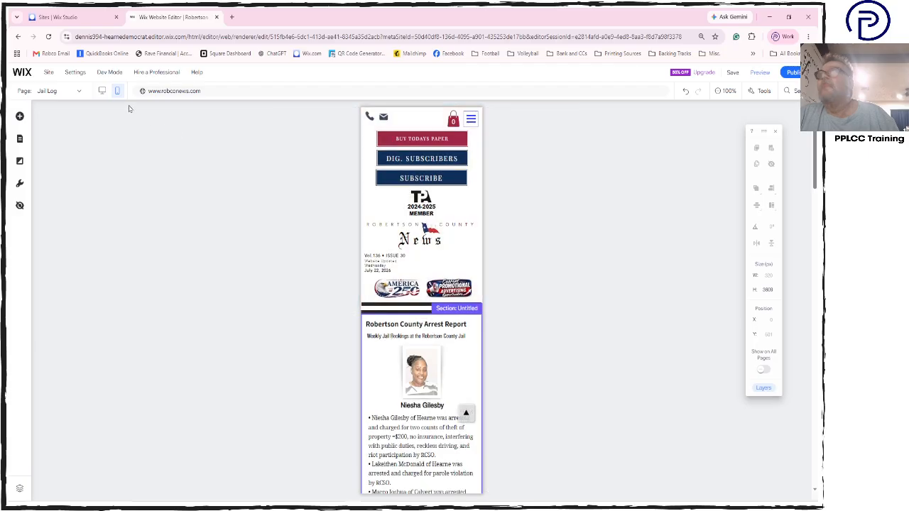
click(79, 91)
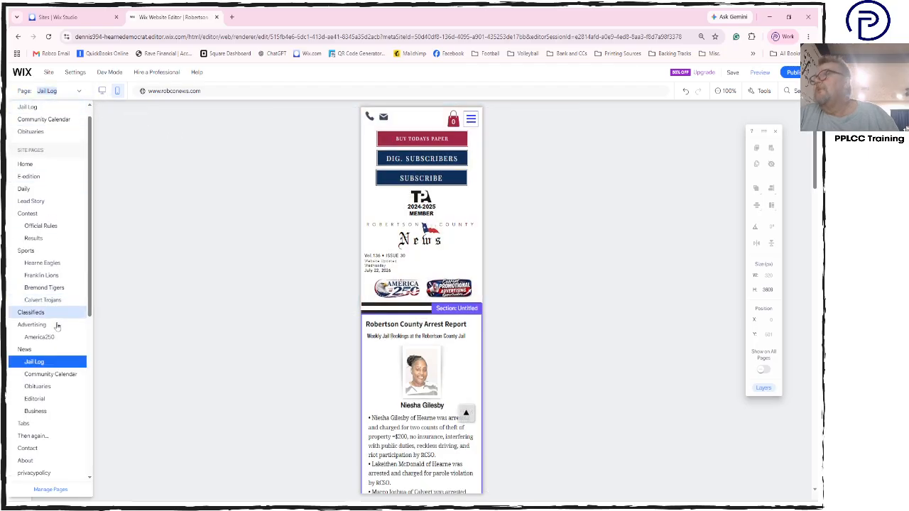
click(56, 351)
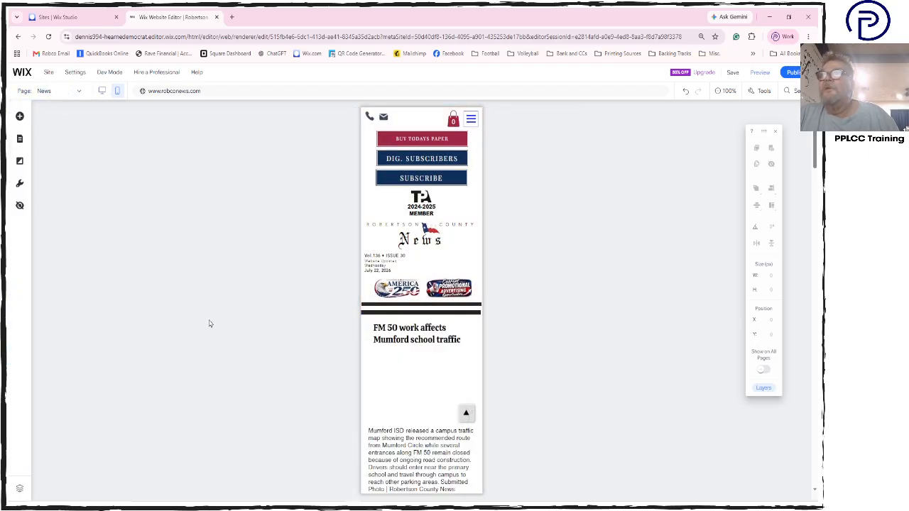
Align the grouped FM 50 Mumford school traffic story at X 20, Y 521 below the header.
click(406, 339)
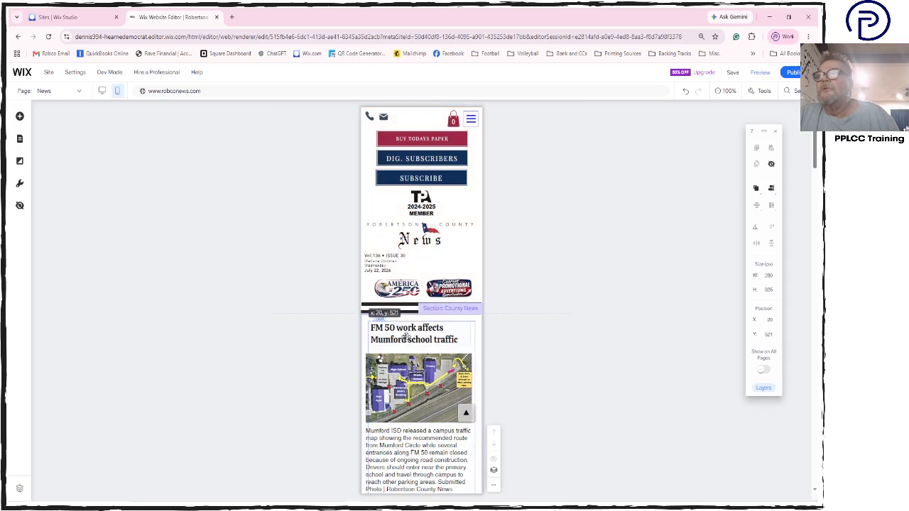
drag(406, 339, 409, 338)
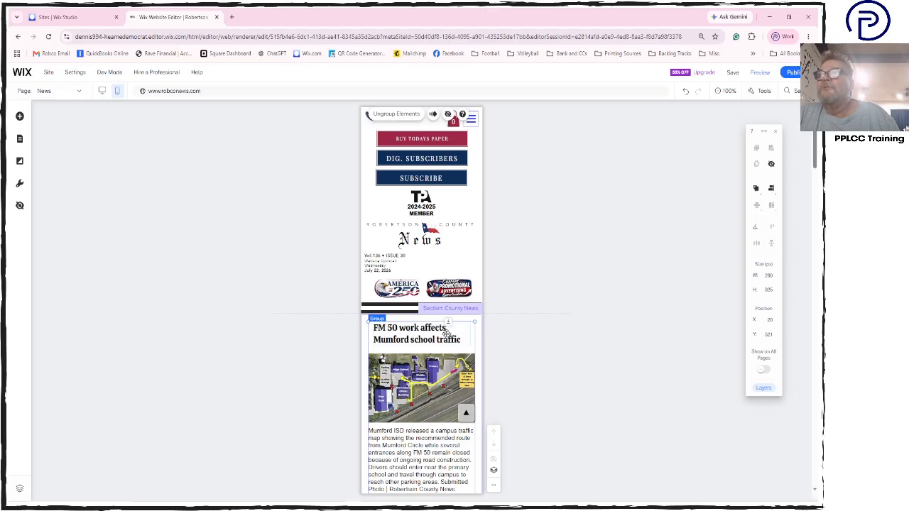
click(511, 359)
Insert a tall gap between the first story's text and the "Hearne ISD prepares for year ahead" heading.
scroll(511, 360, down, 5)
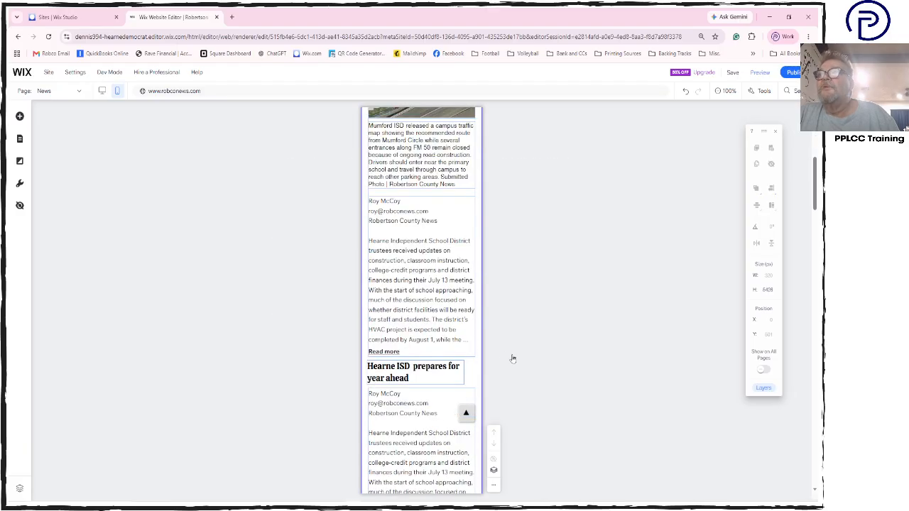
scroll(513, 358, down, 1)
click(460, 302)
drag(425, 302, 424, 309)
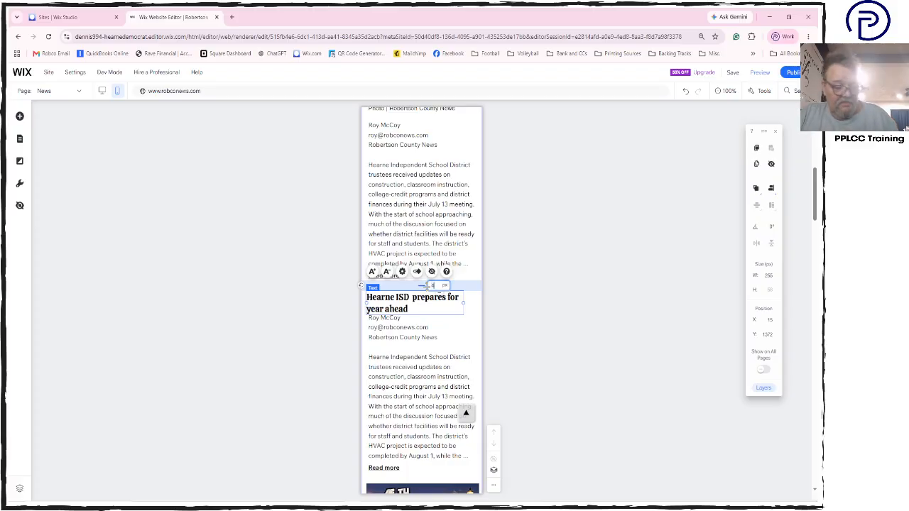
click(426, 288)
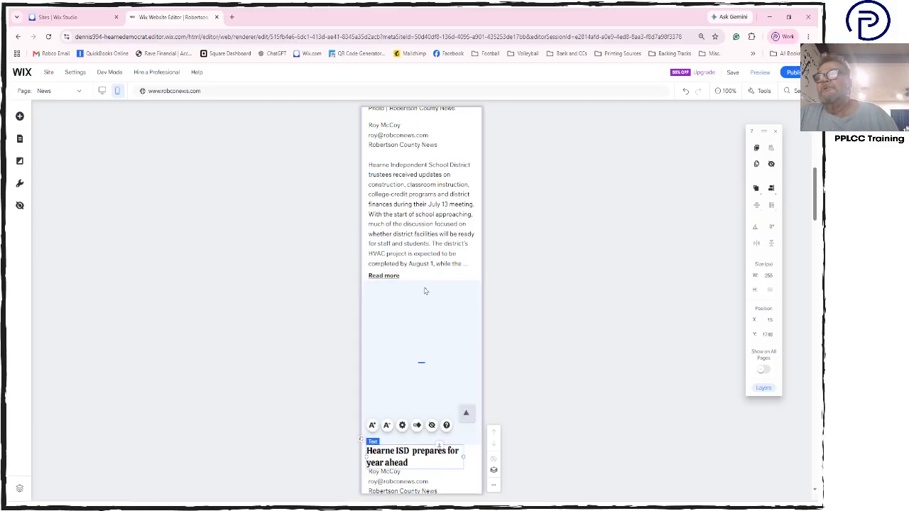
Move the Depot Museum and Camp Hearne ad up beneath the first story and set the gap below it to 10 px.
scroll(520, 350, down, 10)
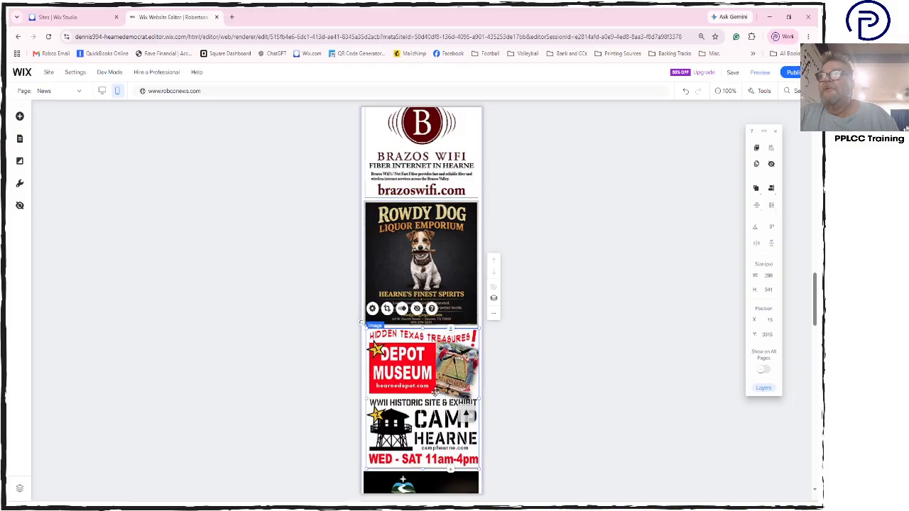
drag(437, 394, 437, 335)
scroll(437, 334, up, 5)
drag(438, 335, 433, 272)
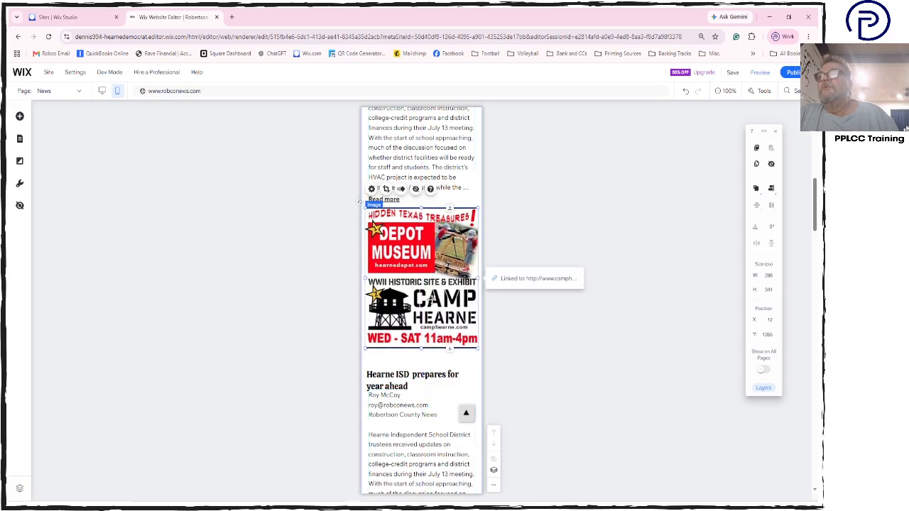
click(426, 361)
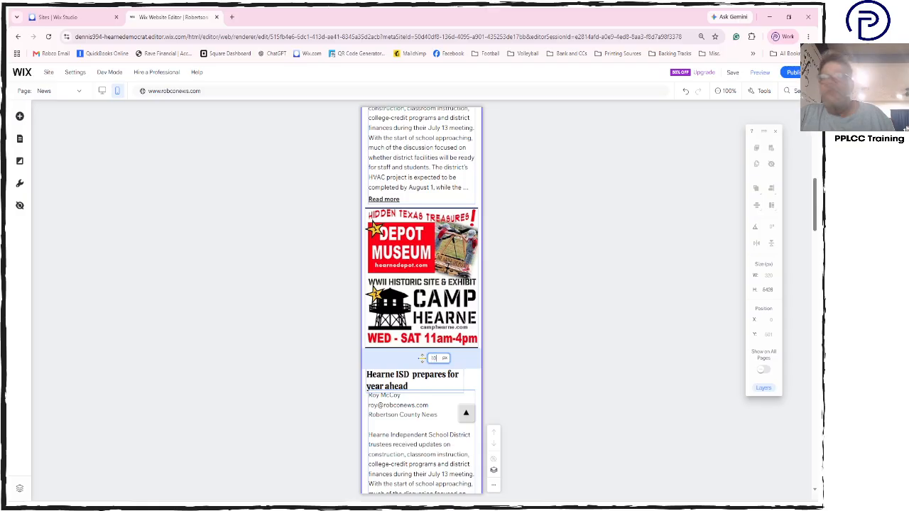
key(Return)
Nudge the Hearne ISD story's body text down and slightly left, clear of its heading.
scroll(504, 359, down, 3)
scroll(504, 359, up, 1)
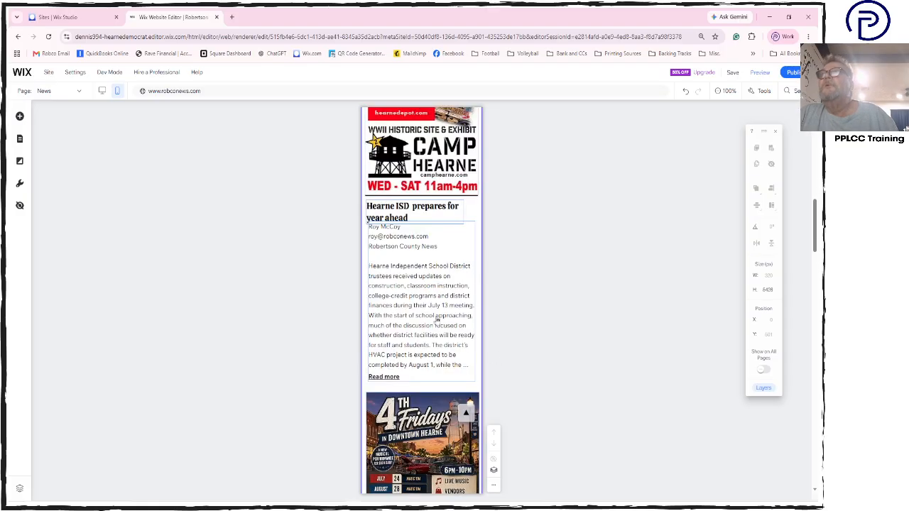
click(396, 246)
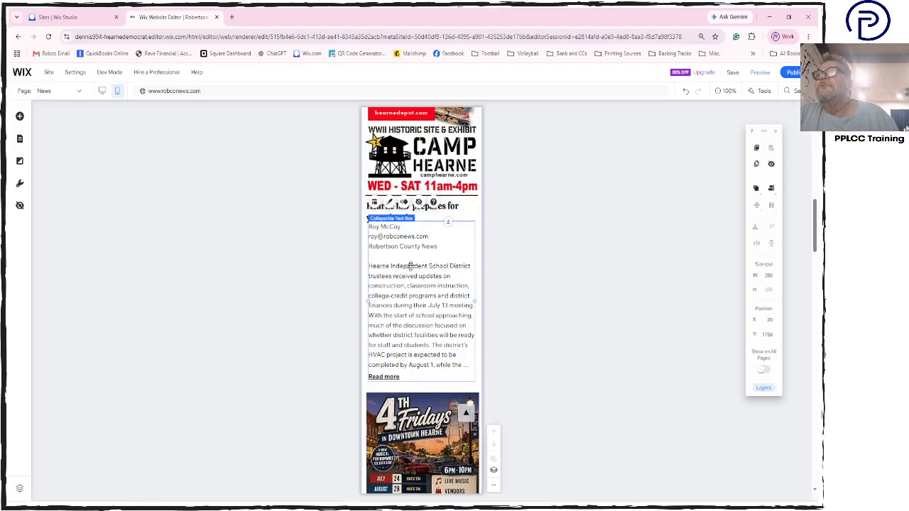
scroll(491, 357, down, 2)
Nudge the 4th Fridays, Brazos Bottom Builders, Brazos WiFi and Rowdy Dog ads into line below the Hearne ISD story.
click(450, 306)
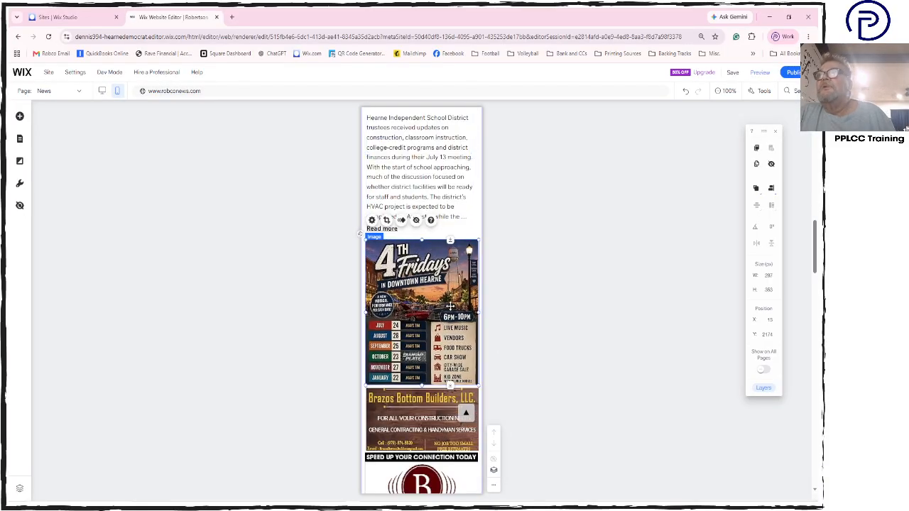
click(445, 428)
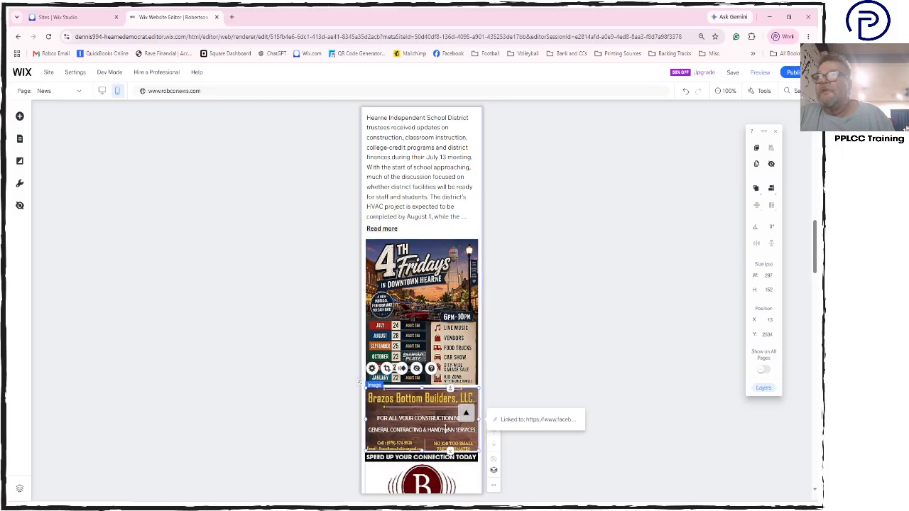
scroll(445, 428, down, 1)
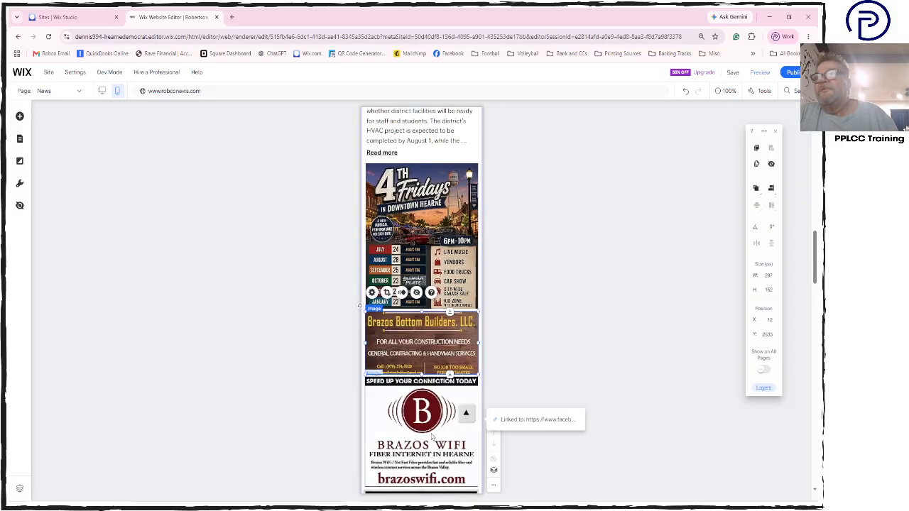
click(431, 432)
scroll(431, 432, down, 3)
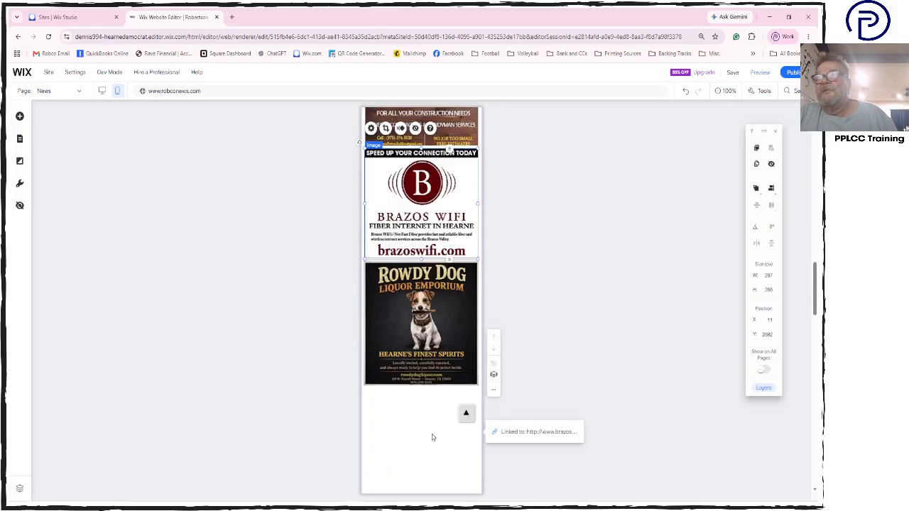
click(428, 353)
scroll(428, 353, down, 2)
scroll(428, 352, up, 8)
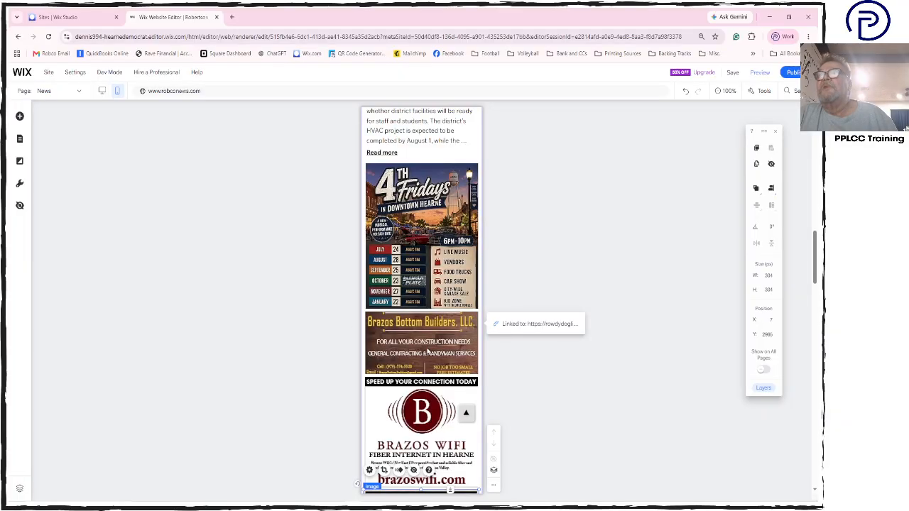
Close the large gap between the Rowdy Dog ad and the Happy Trails ad below it.
scroll(428, 351, up, 2)
scroll(428, 351, down, 10)
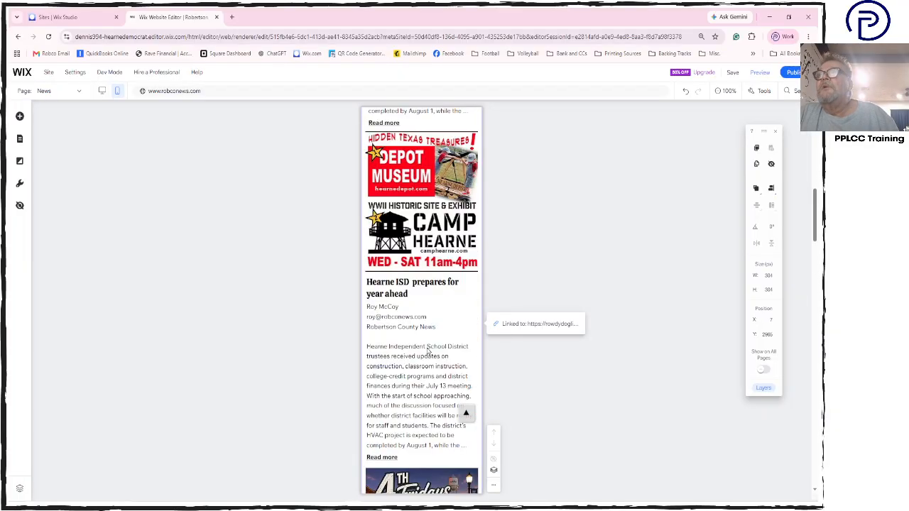
scroll(427, 351, down, 2)
scroll(427, 351, up, 3)
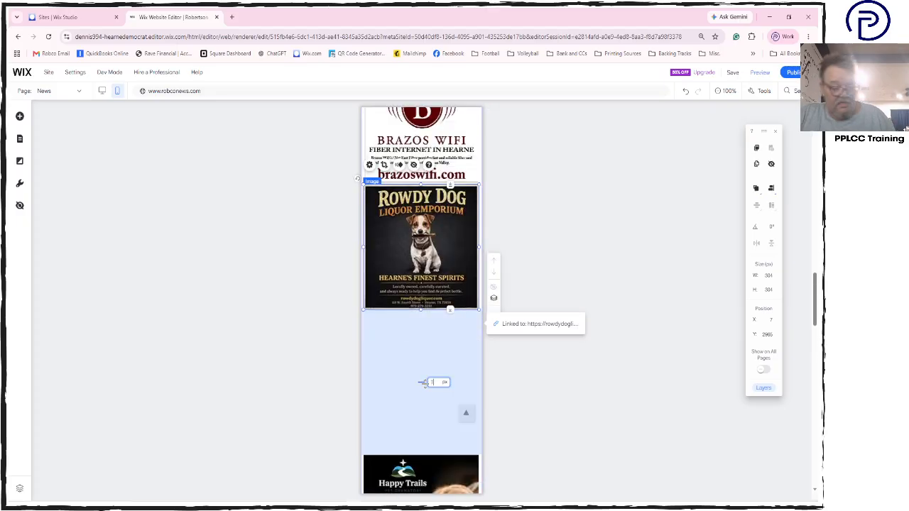
key(Return)
scroll(424, 386, down, 2)
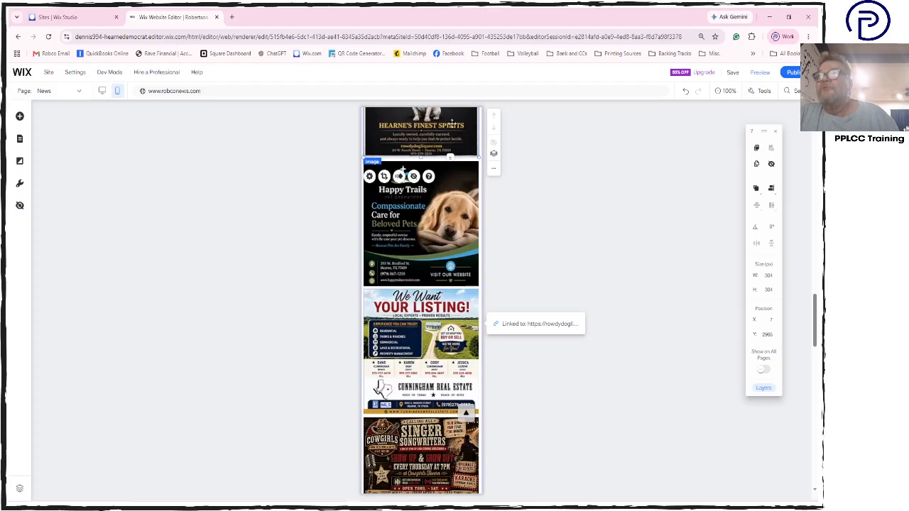
Insert a tall gap between the Brazos WiFi and Rowdy Dog ads and nudge Rowdy Dog up clear of the Happy Trails ad.
scroll(435, 368, down, 2)
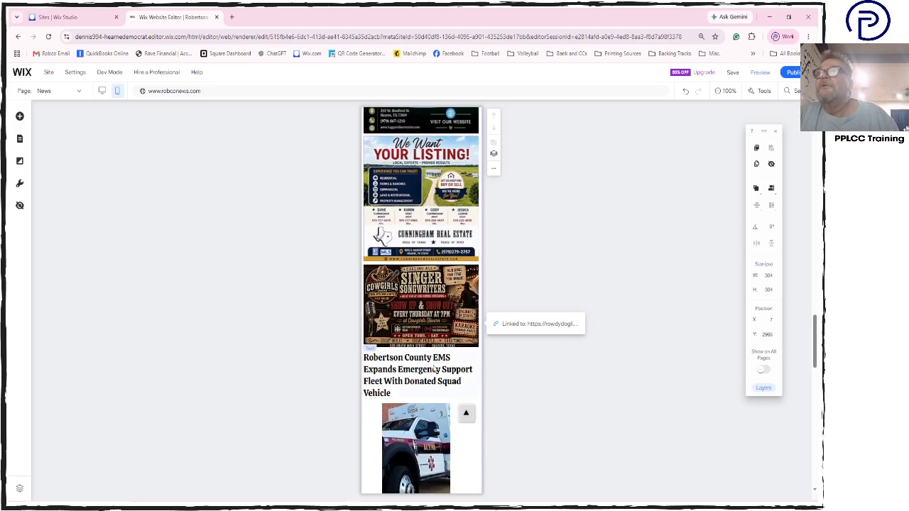
scroll(435, 369, down, 2)
scroll(435, 369, up, 2)
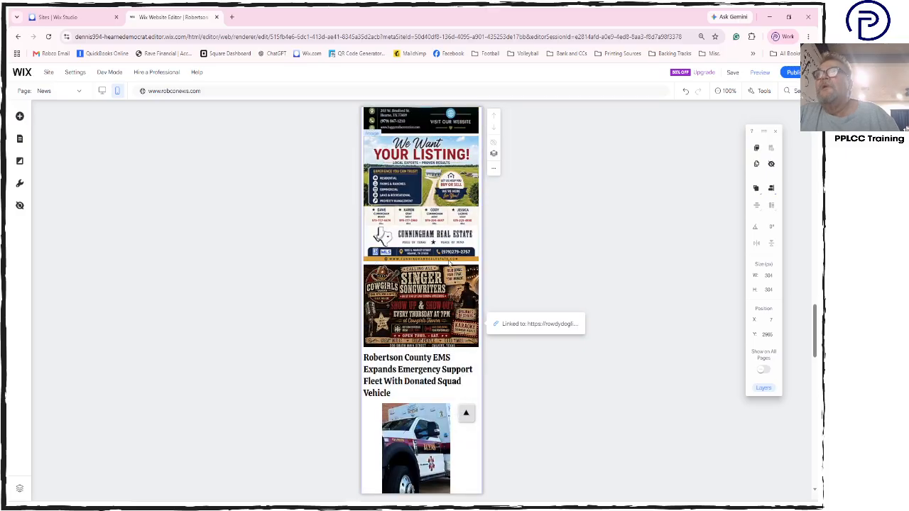
scroll(428, 382, down, 5)
scroll(448, 262, up, 3)
scroll(449, 263, down, 1)
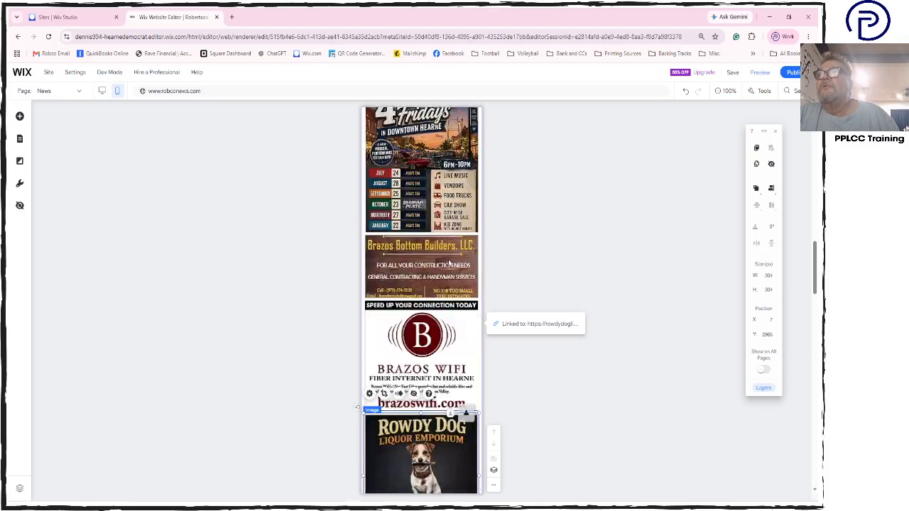
scroll(449, 263, down, 1)
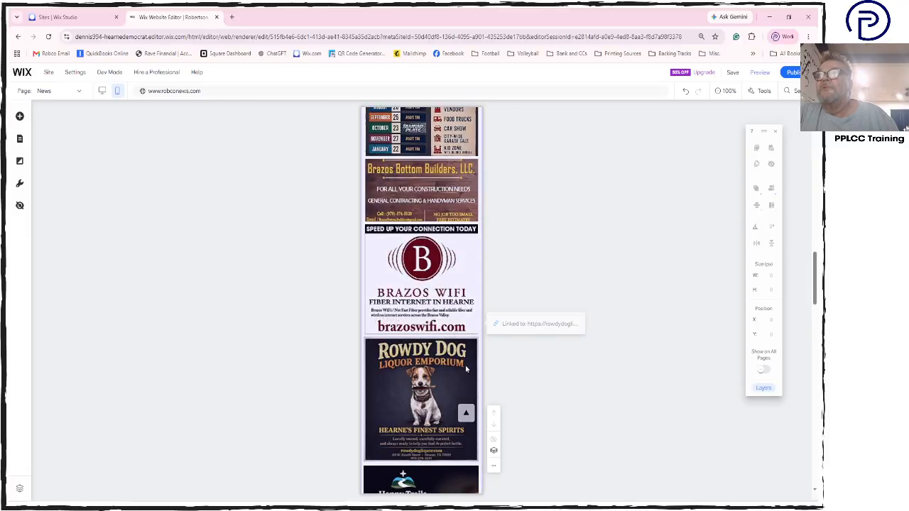
drag(433, 339, 432, 349)
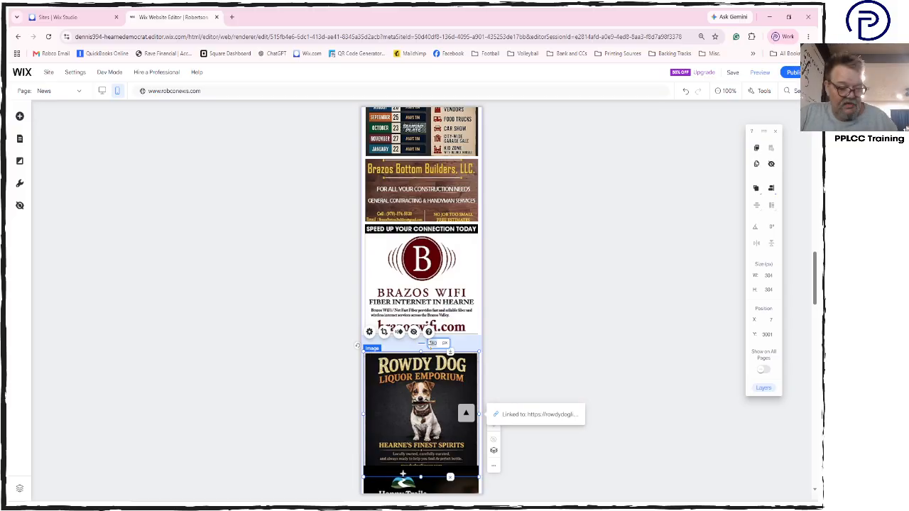
key(Return)
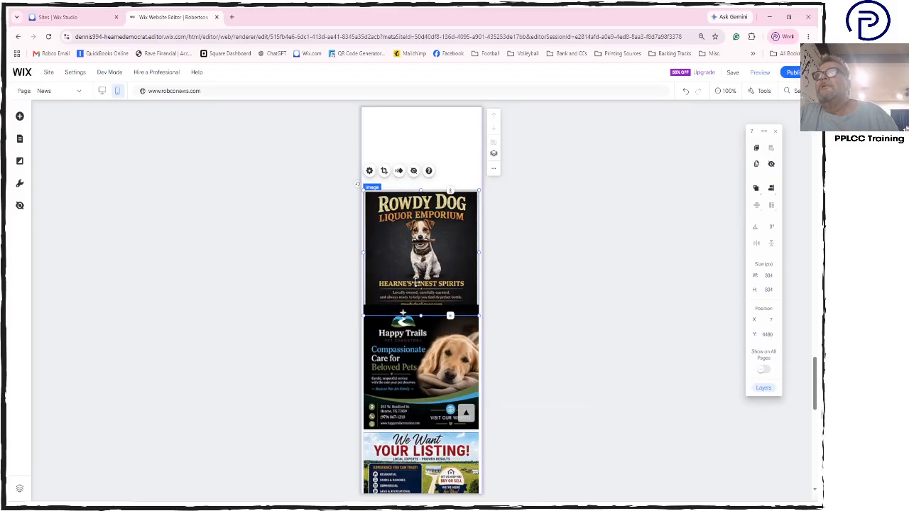
drag(417, 281, 417, 268)
Extend the news section's height so the EMS squad vehicle and blood drive stories end above the footer.
scroll(507, 320, down, 5)
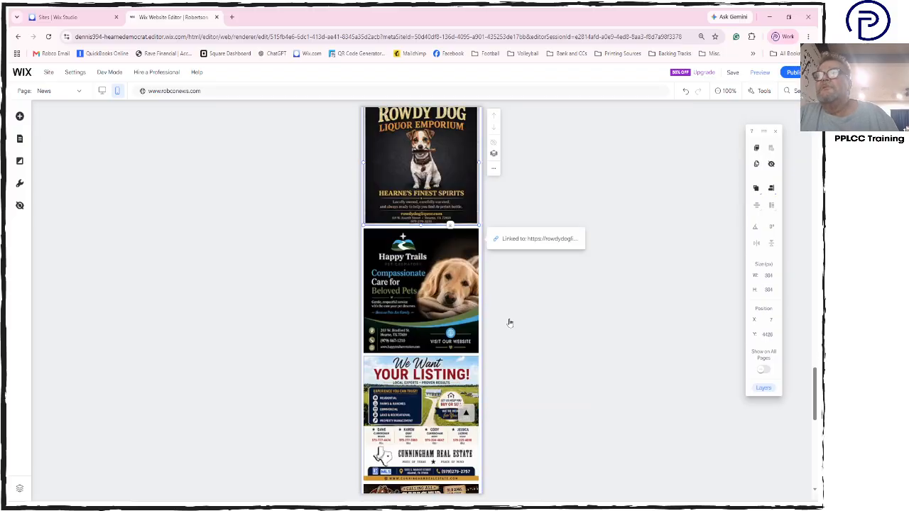
click(431, 293)
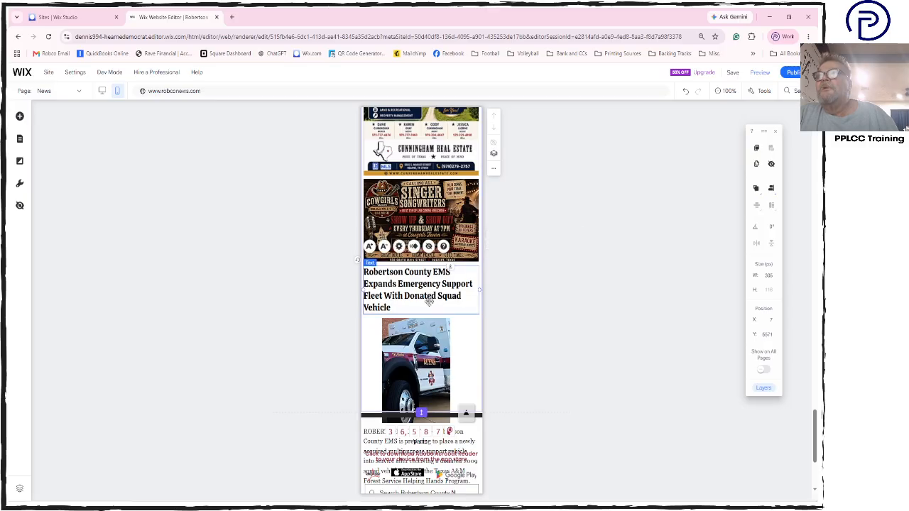
click(518, 358)
scroll(519, 357, down, 3)
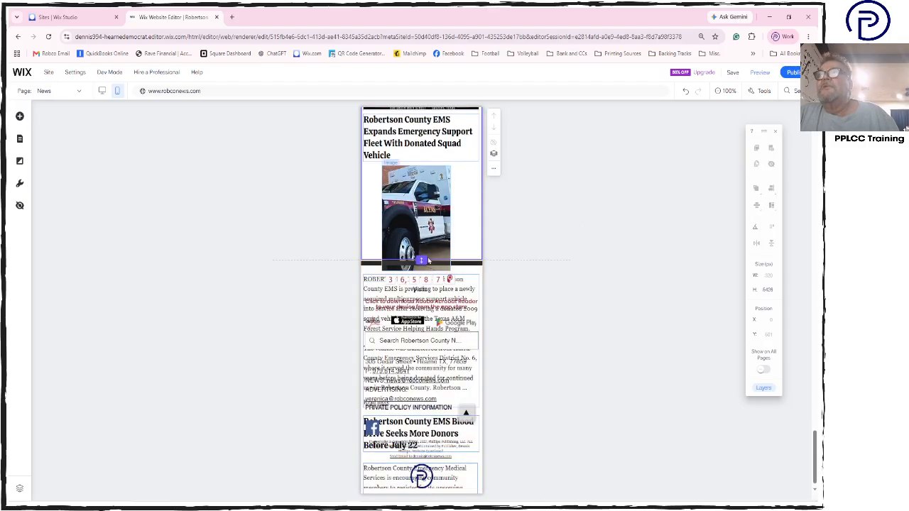
drag(422, 263, 429, 293)
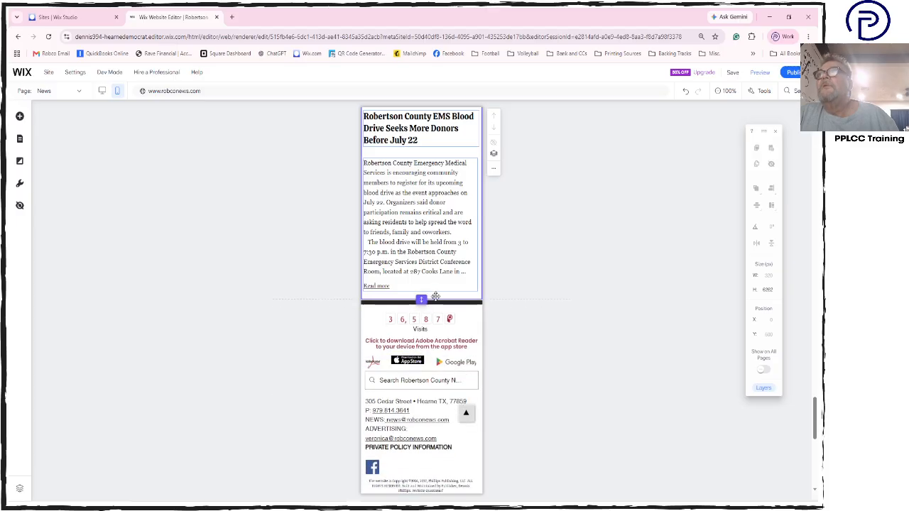
Move the EMS squad vehicle story's heading, photo and body text together up beneath the Brazos WiFi ad.
scroll(499, 237, up, 2)
scroll(499, 237, up, 2)
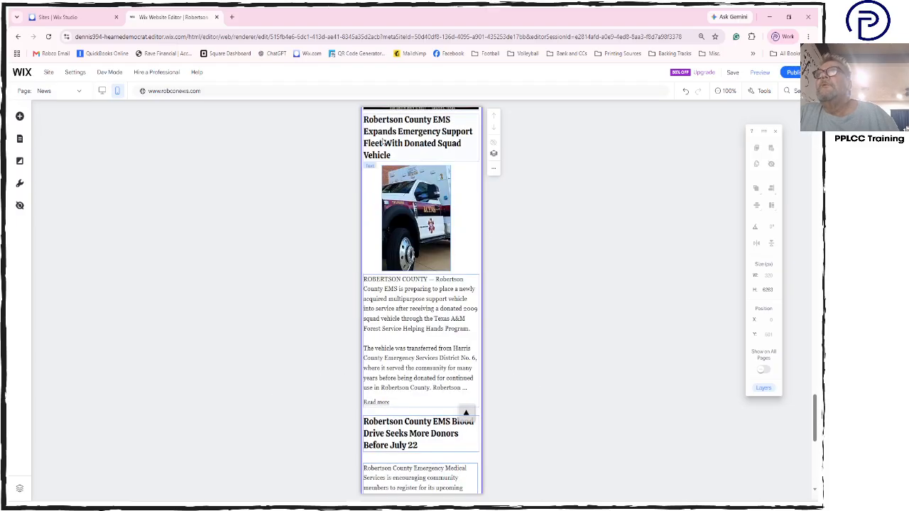
click(415, 213)
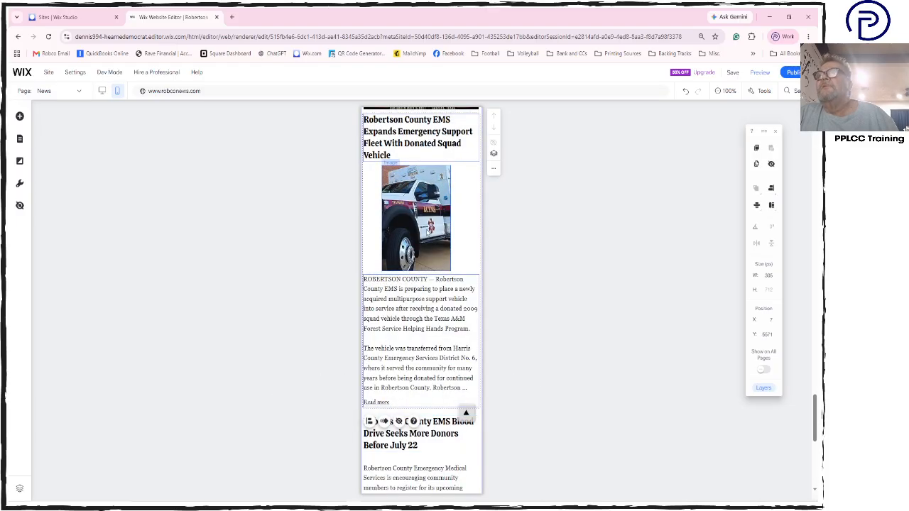
scroll(428, 220, up, 10)
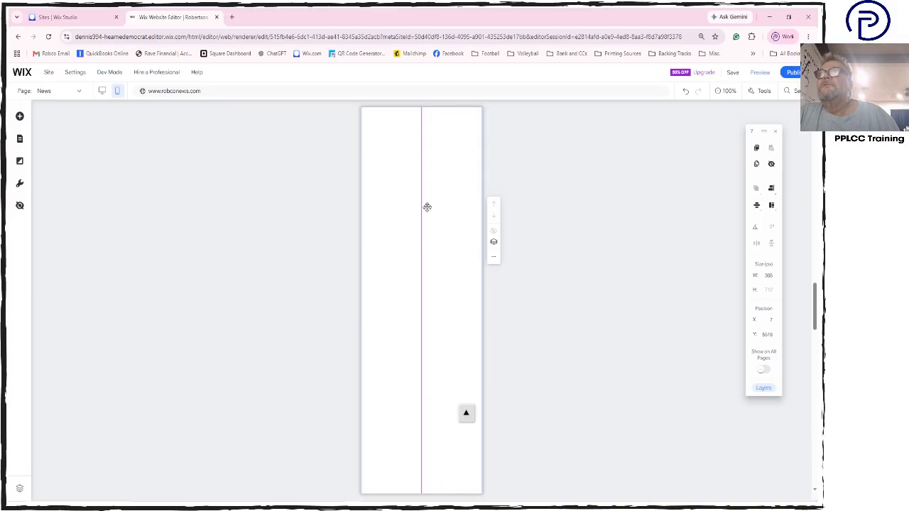
scroll(426, 208, up, 4)
drag(427, 208, 426, 376)
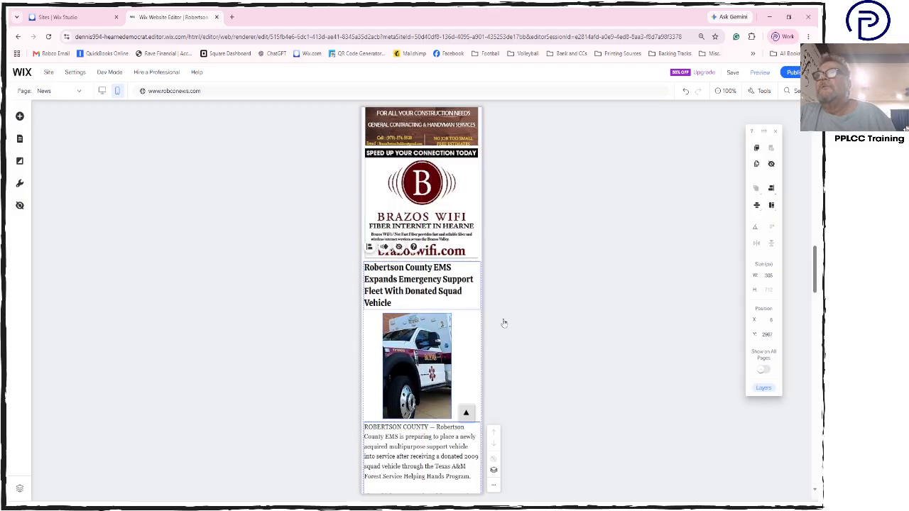
scroll(503, 323, down, 2)
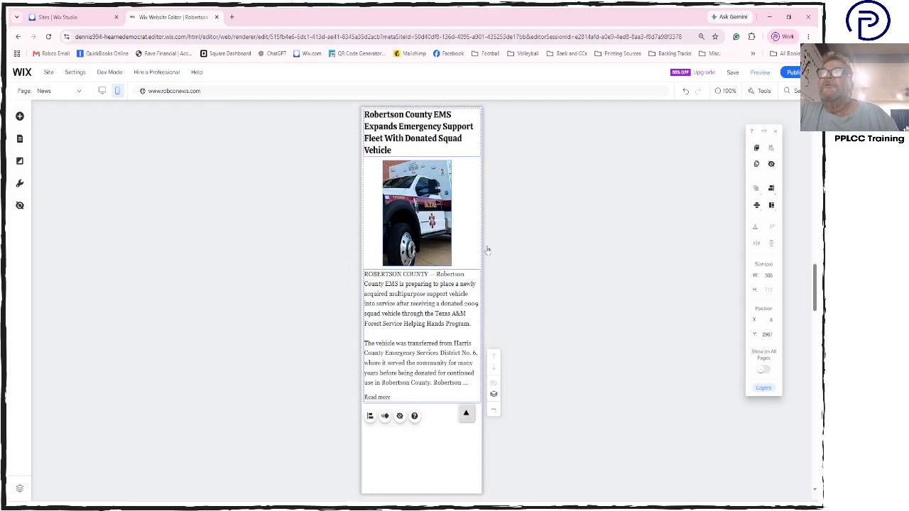
click(523, 294)
Close the empty gap between the EMS squad vehicle story and the Rowdy Dog ad.
scroll(525, 294, down, 2)
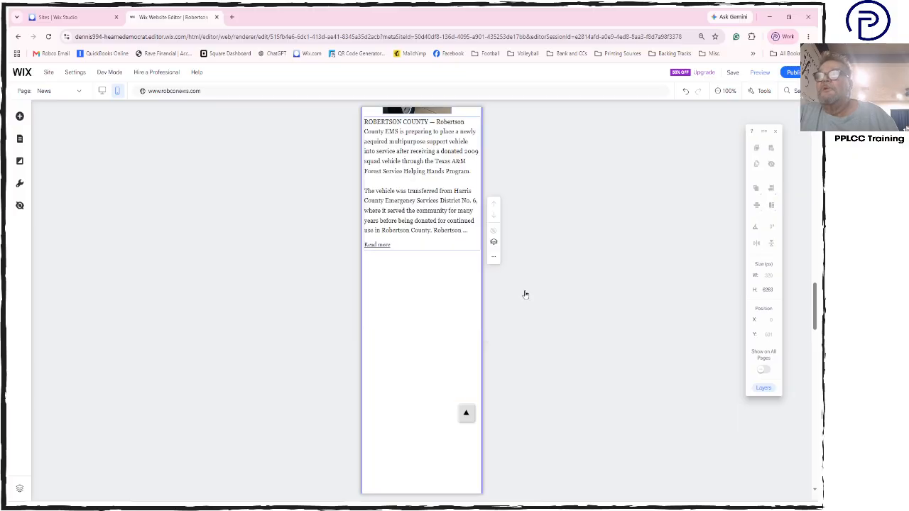
scroll(526, 294, down, 2)
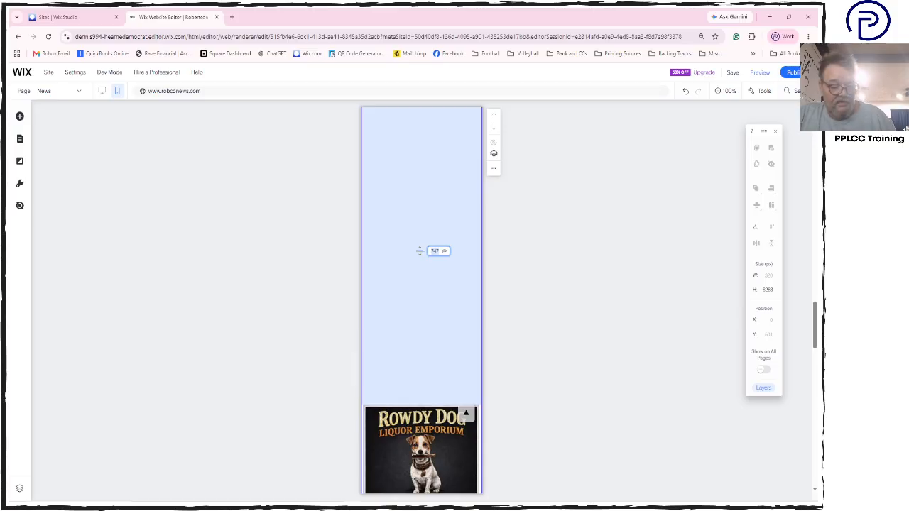
scroll(421, 251, down, 4)
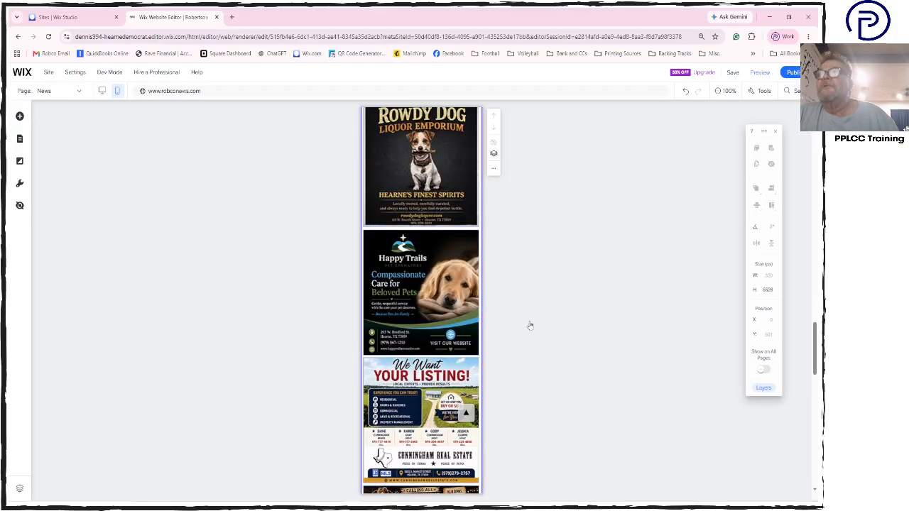
scroll(533, 289, up, 3)
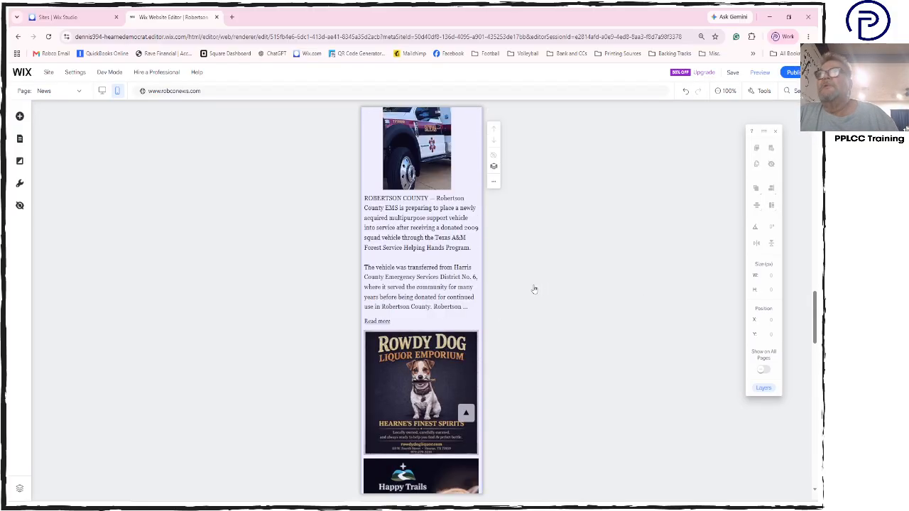
scroll(534, 289, down, 4)
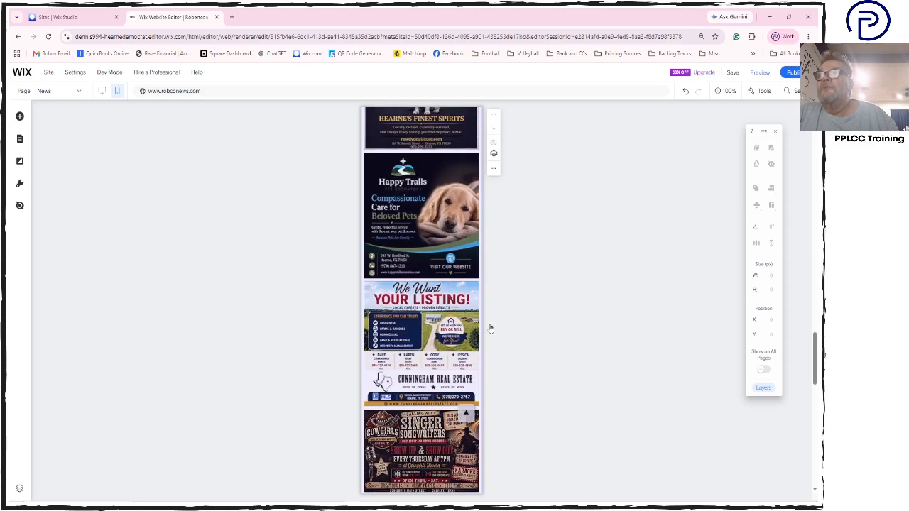
Insert a tall gap between the Happy Trails ad and the Cunningham Real Estate ad.
drag(436, 323, 435, 337)
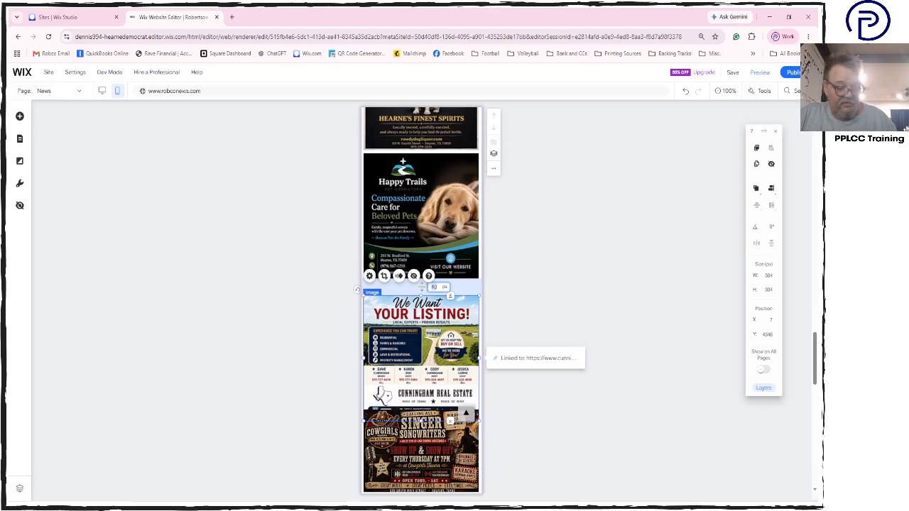
text(1200)
key(Return)
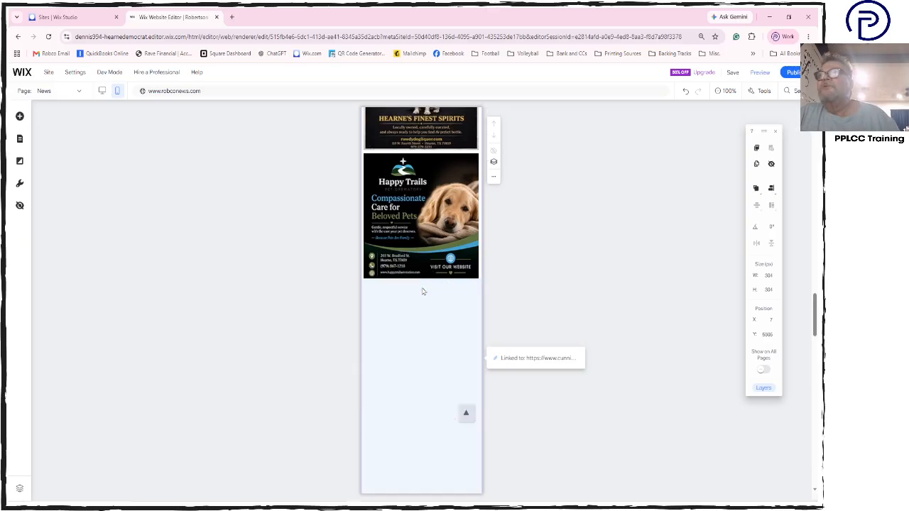
Move the EMS blood drive story's heading and body text together up beneath the Happy Trails ad.
scroll(550, 284, down, 10)
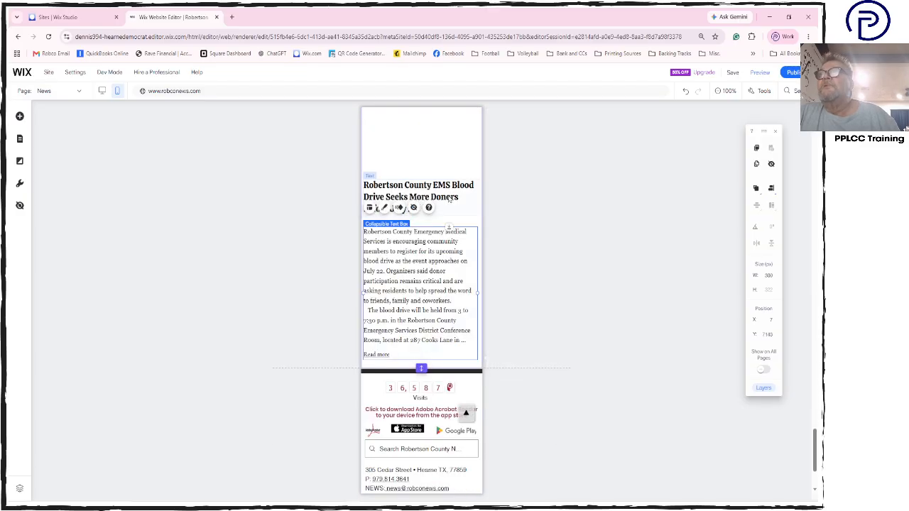
click(445, 196)
drag(446, 194, 447, 222)
scroll(445, 179, up, 12)
scroll(445, 180, up, 3)
Close the empty gap between the blood drive story and the Cunningham Real Estate ad.
scroll(513, 320, down, 5)
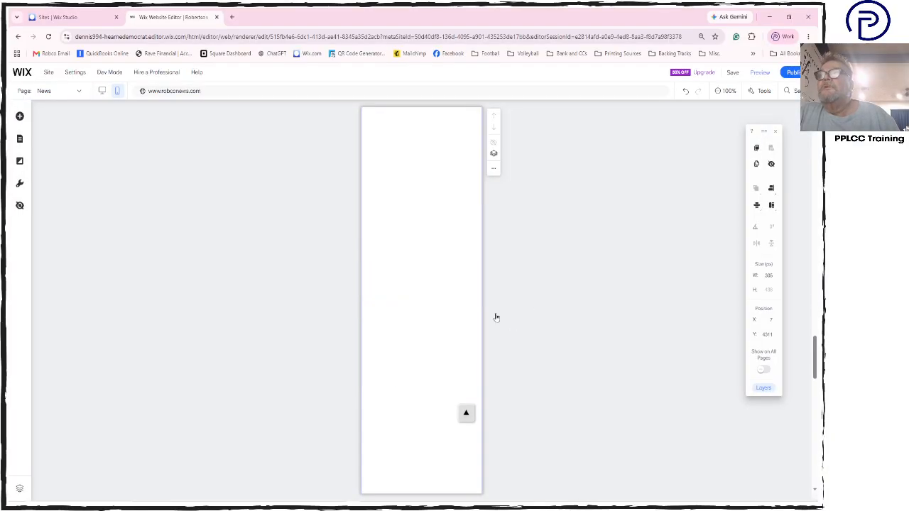
click(441, 293)
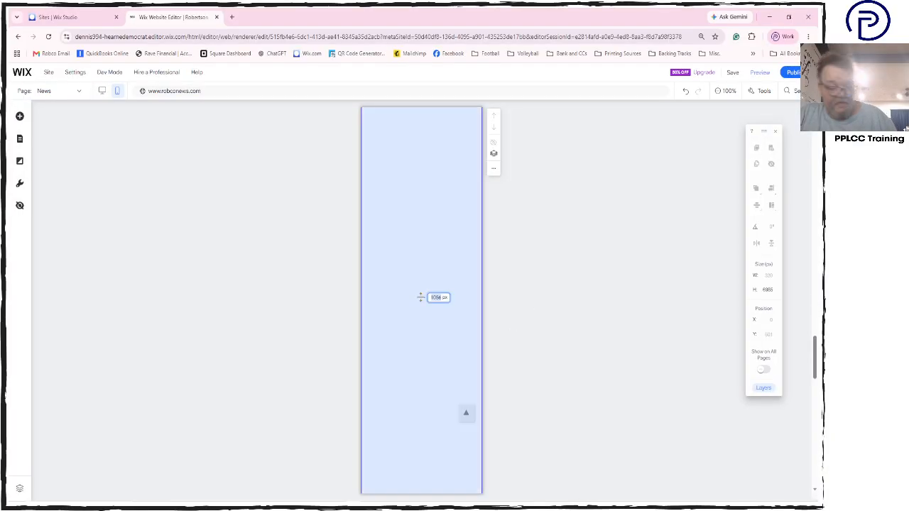
key(Return)
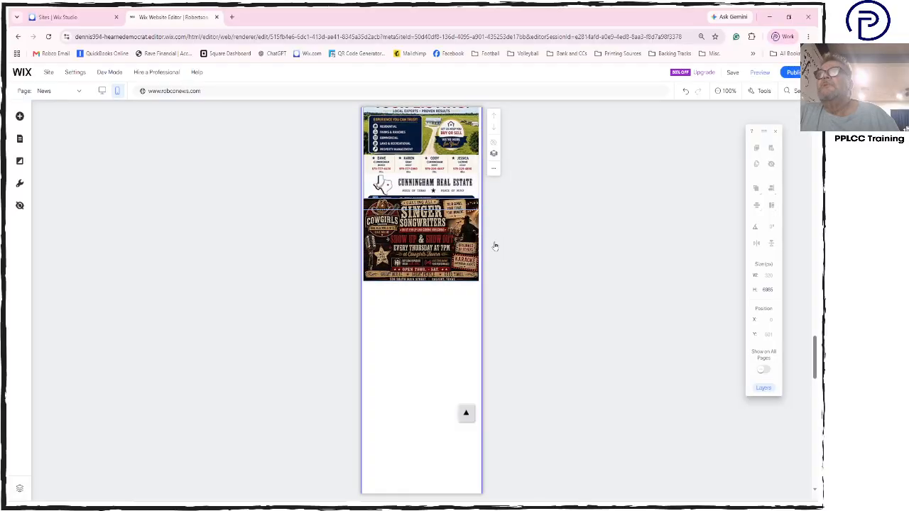
Nudge the Cowgirls singer-songwriters ad down so it sits clear beneath the Cunningham Real Estate ad.
click(455, 226)
drag(444, 232, 446, 247)
scroll(444, 249, up, 3)
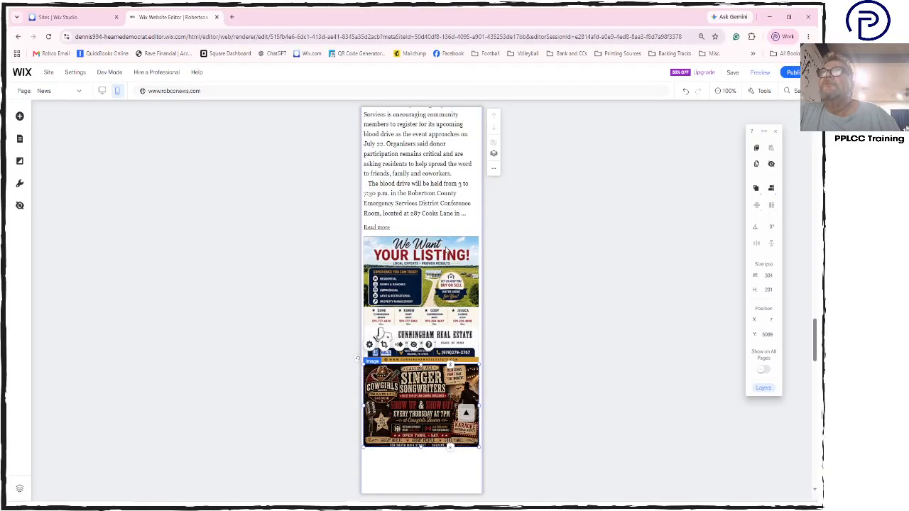
click(431, 264)
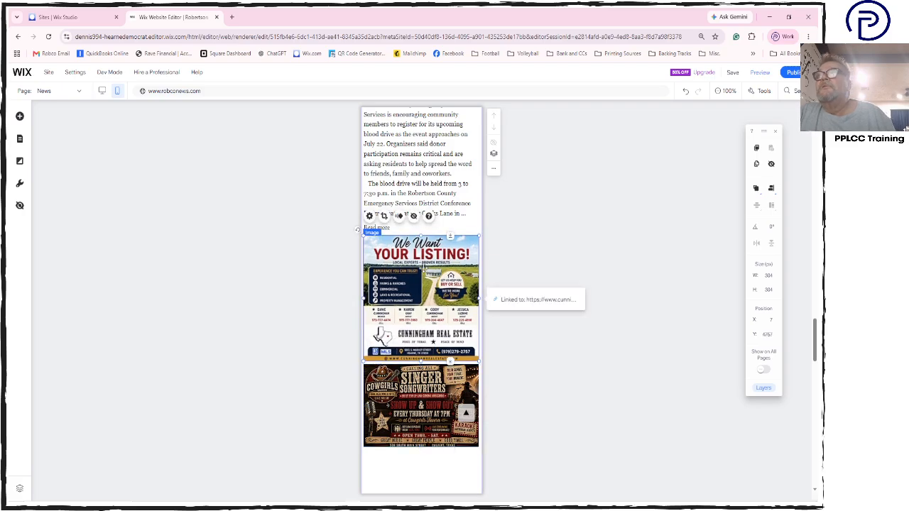
Remove the extra blank space between the Cowgirls ad and the footer.
scroll(424, 267, down, 1)
scroll(422, 292, down, 5)
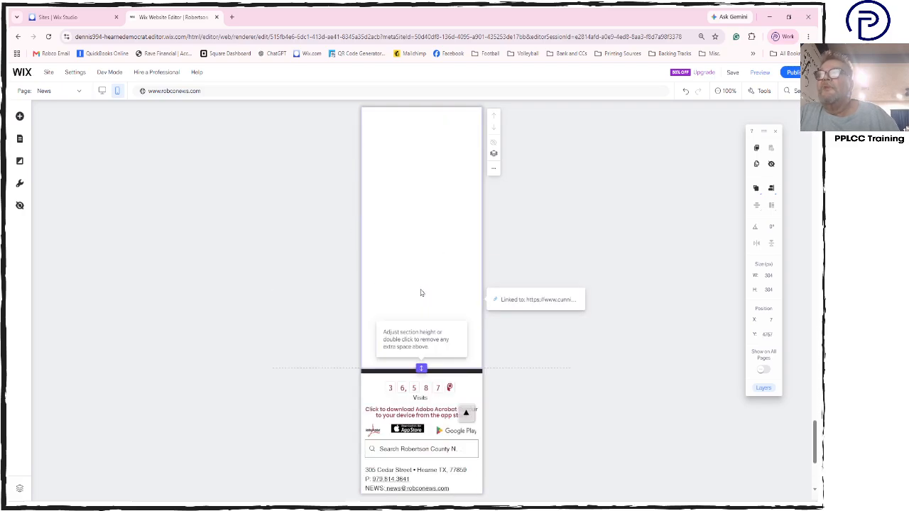
scroll(421, 292, up, 3)
click(421, 293)
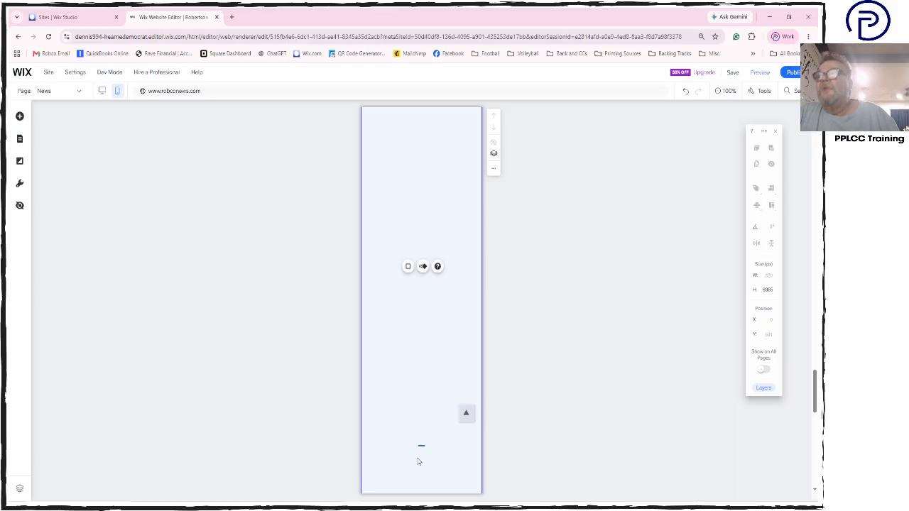
drag(421, 446, 421, 446)
Move the EMS blood drive body text up closer to its heading and nudge the heading down slightly beneath the Happy Trails ad.
scroll(511, 348, down, 5)
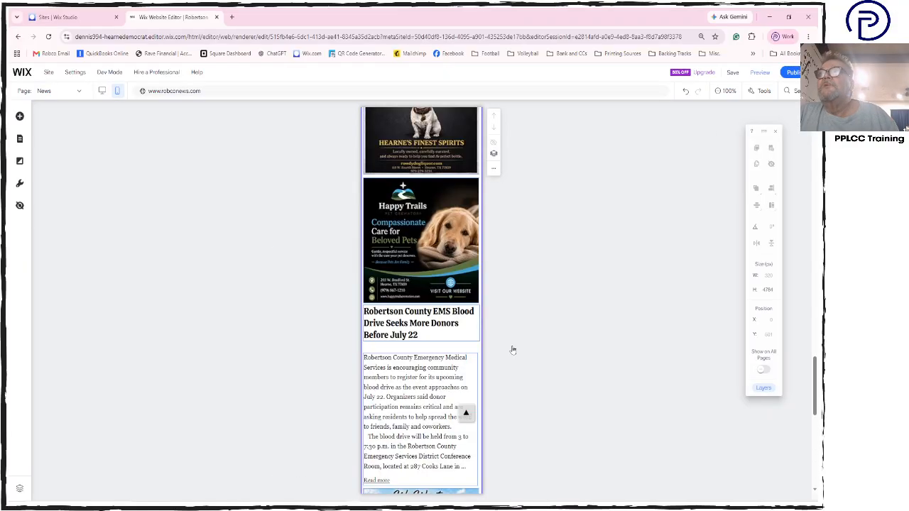
click(406, 411)
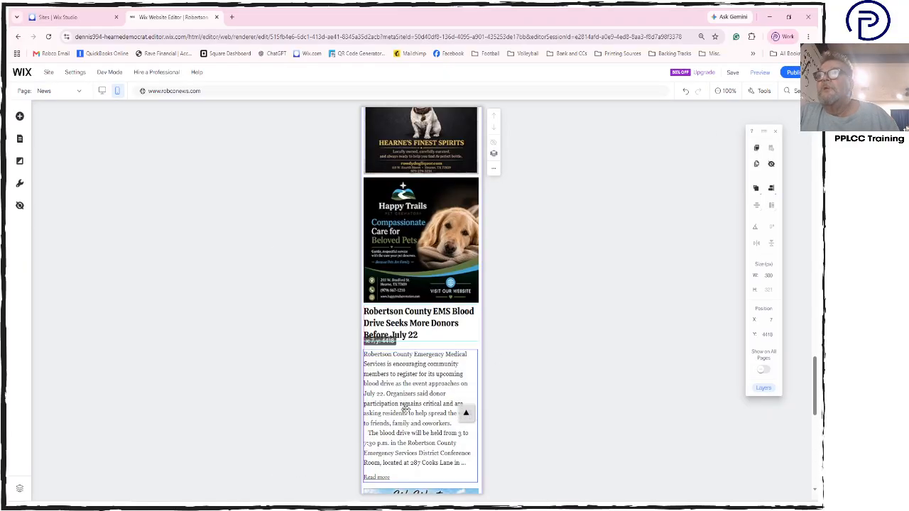
click(463, 323)
key(Down)
key(Down)
key(Down)
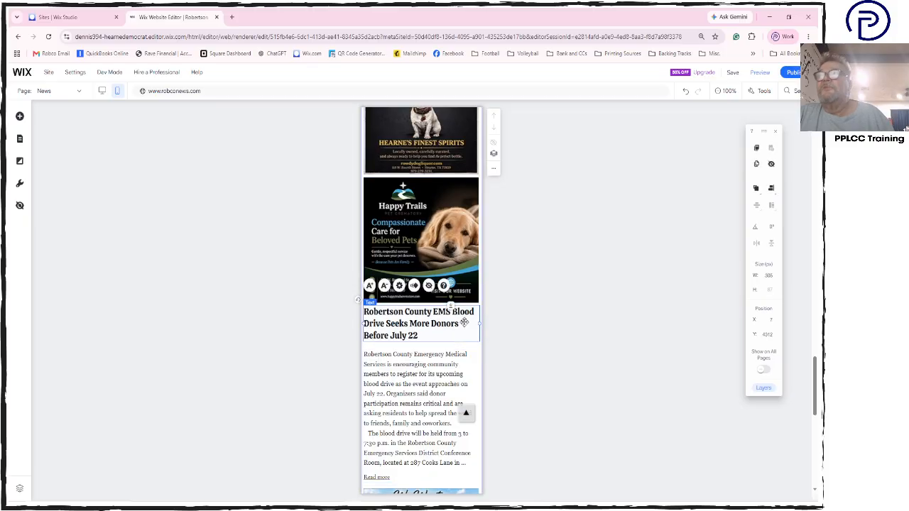
Move the FM 50 heading at the start of the mobile page left to X 20, in line with the traffic map image.
scroll(488, 334, up, 1)
scroll(488, 334, down, 5)
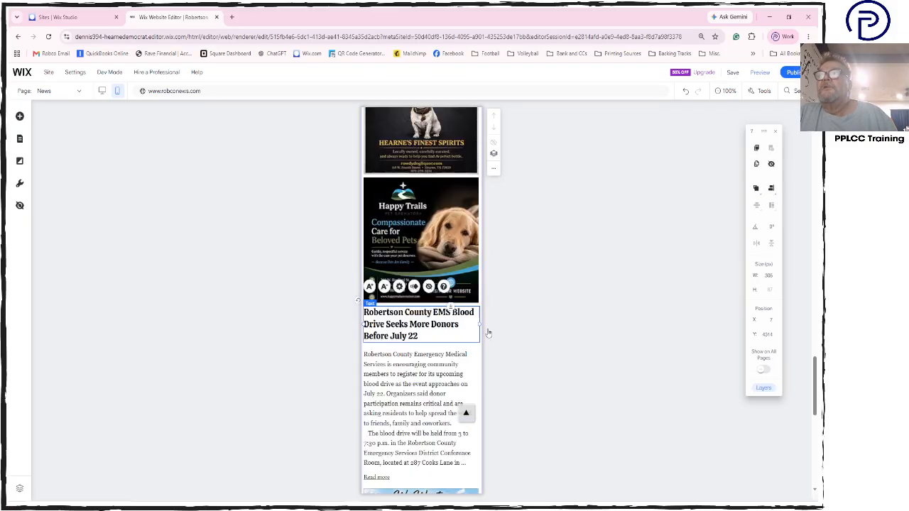
scroll(488, 333, up, 10)
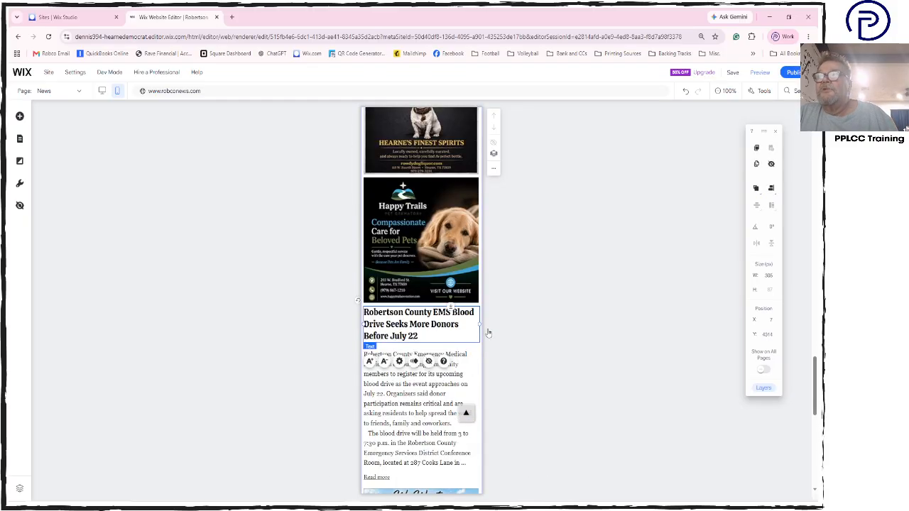
scroll(489, 334, down, 3)
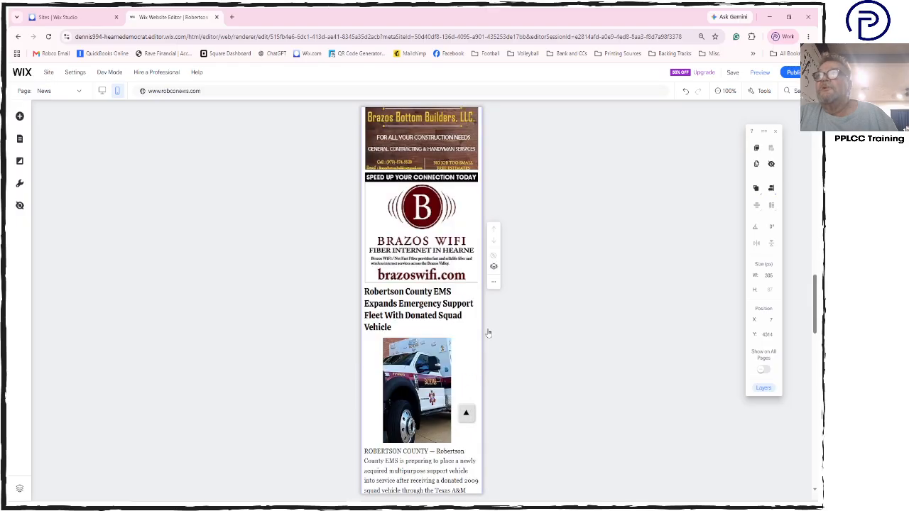
scroll(488, 334, up, 5)
scroll(488, 334, up, 10)
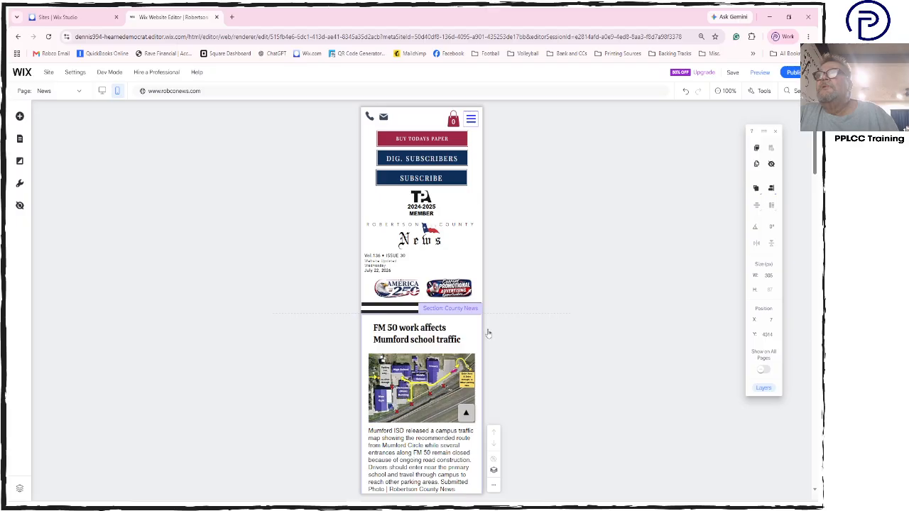
click(389, 333)
click(532, 339)
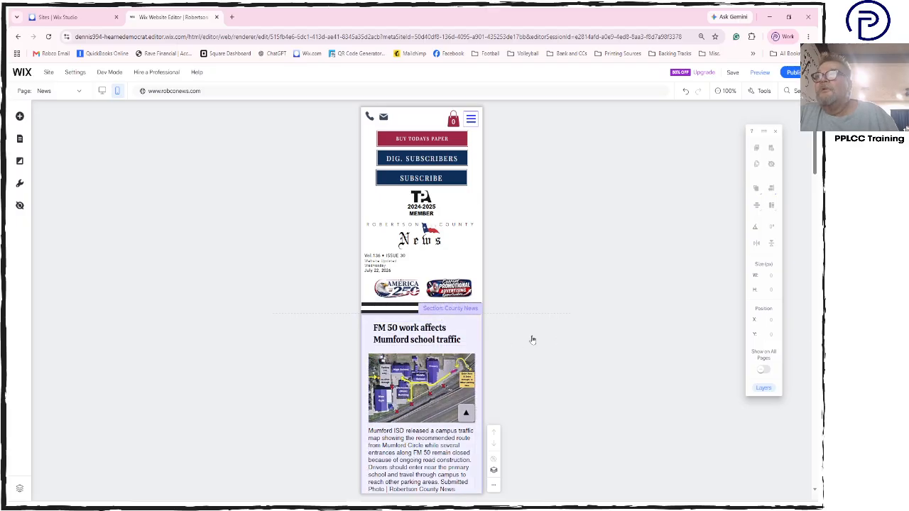
click(442, 338)
click(560, 365)
click(410, 333)
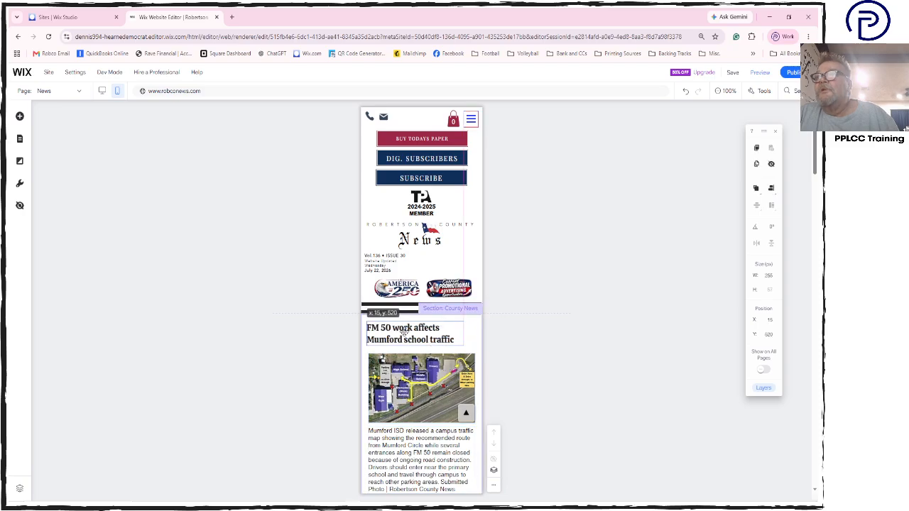
drag(403, 331, 406, 331)
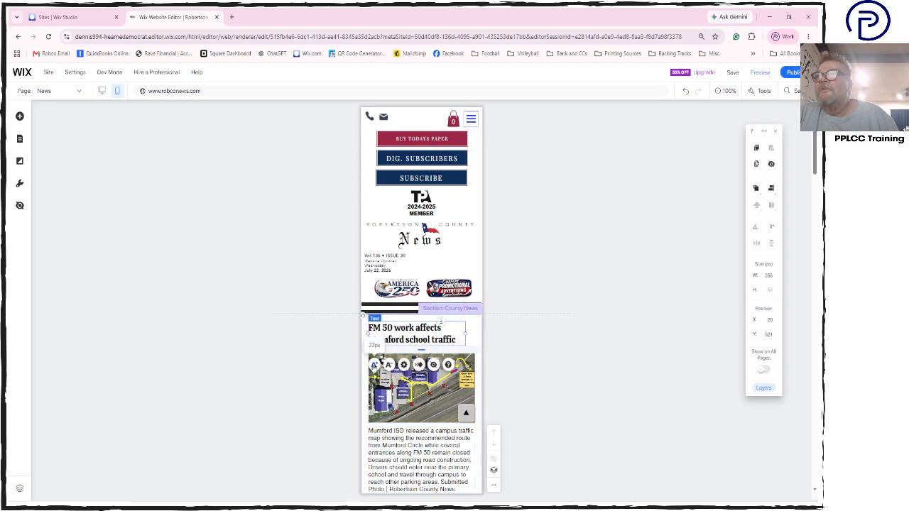
Enlarge the FM 50 heading's mobile font size to 24 px, keeping it on two lines.
click(374, 365)
click(374, 364)
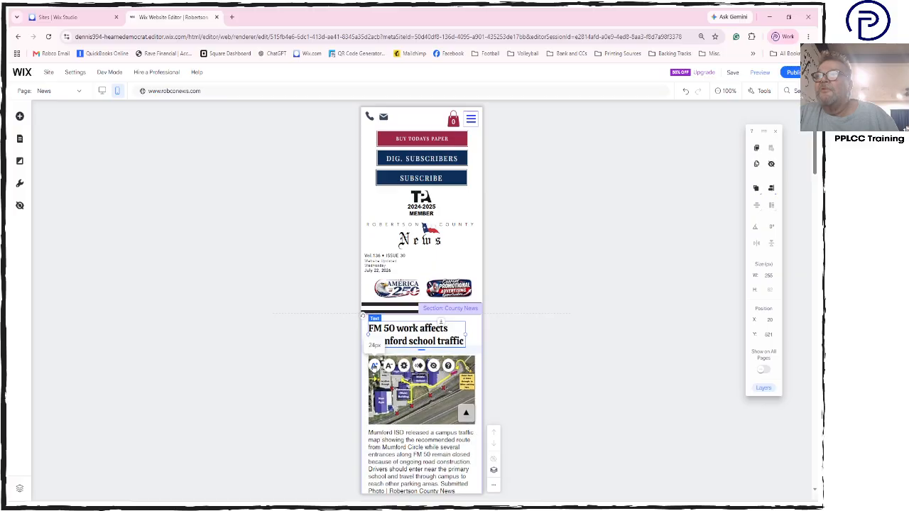
click(374, 365)
click(388, 382)
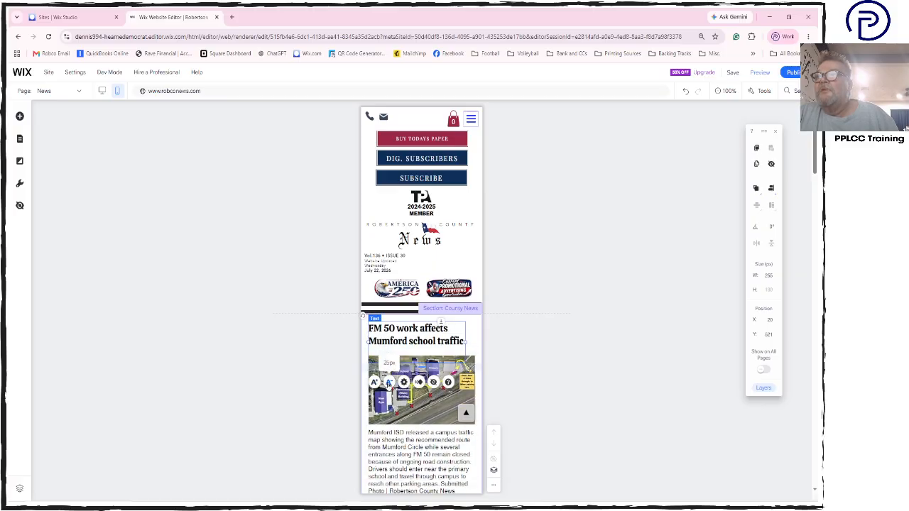
click(545, 353)
click(545, 353)
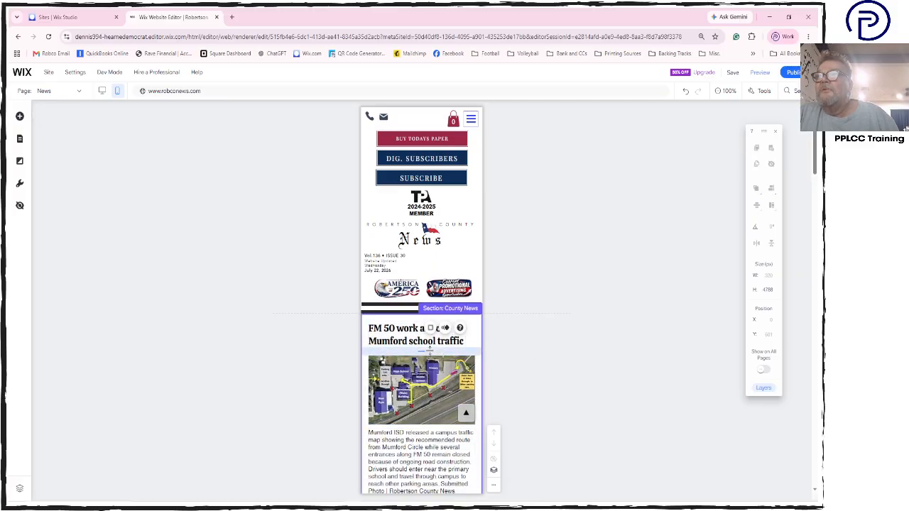
Tighten the gap between the FM 50 heading and the traffic map image.
drag(427, 351, 426, 346)
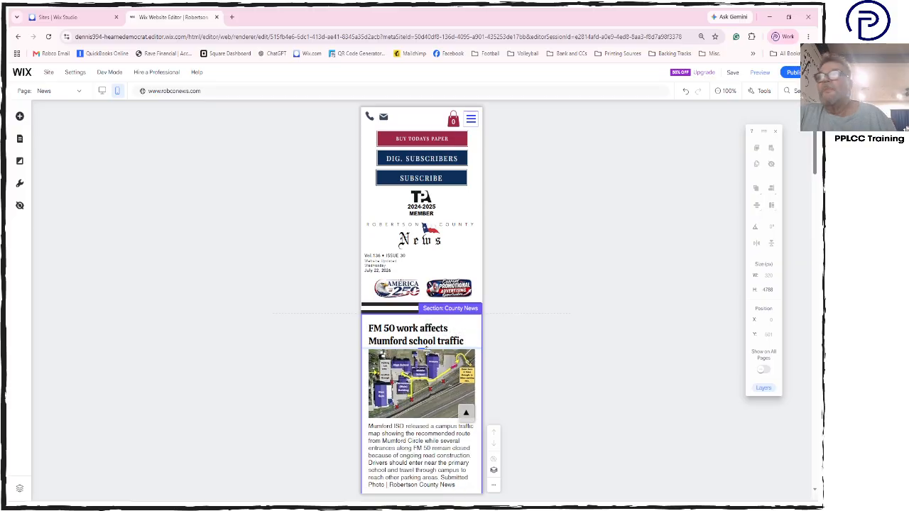
click(426, 341)
scroll(440, 348, down, 2)
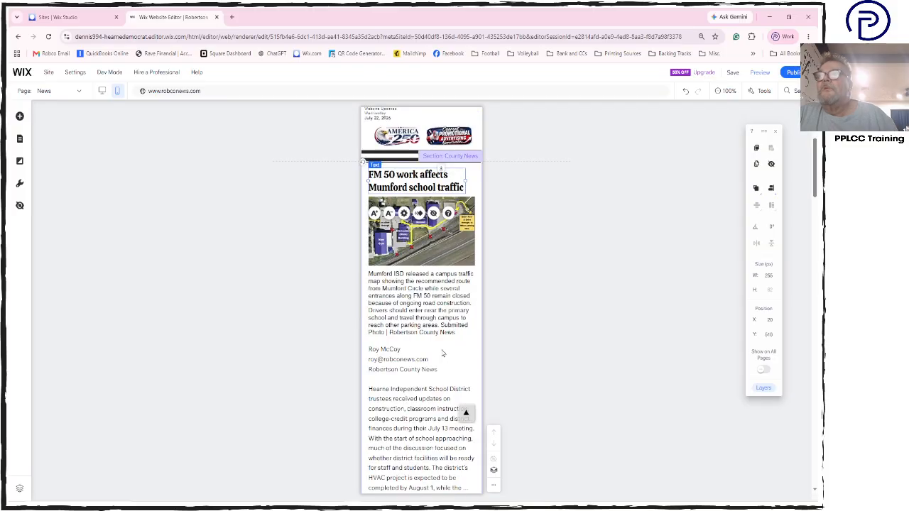
Switch to the desktop layout and break the "Submitted Photo | Robertson County News" credit onto its own line in the traffic map caption.
click(429, 315)
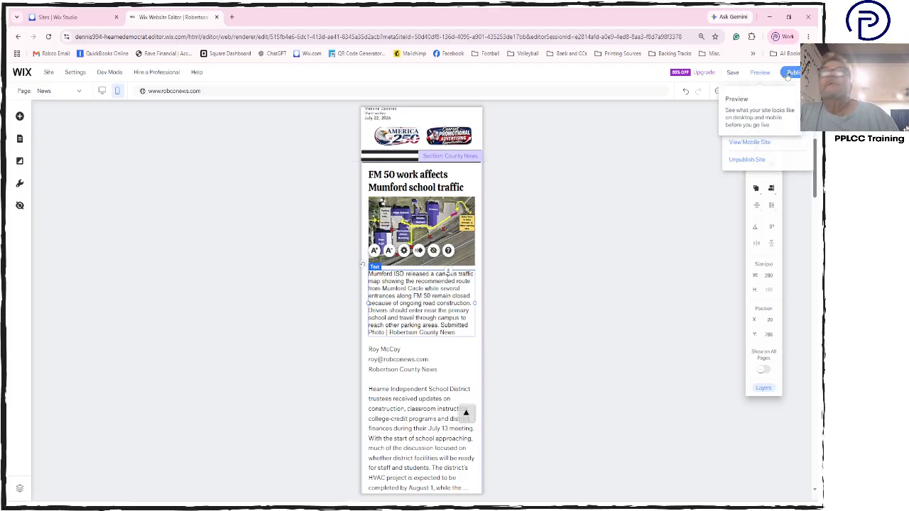
click(102, 92)
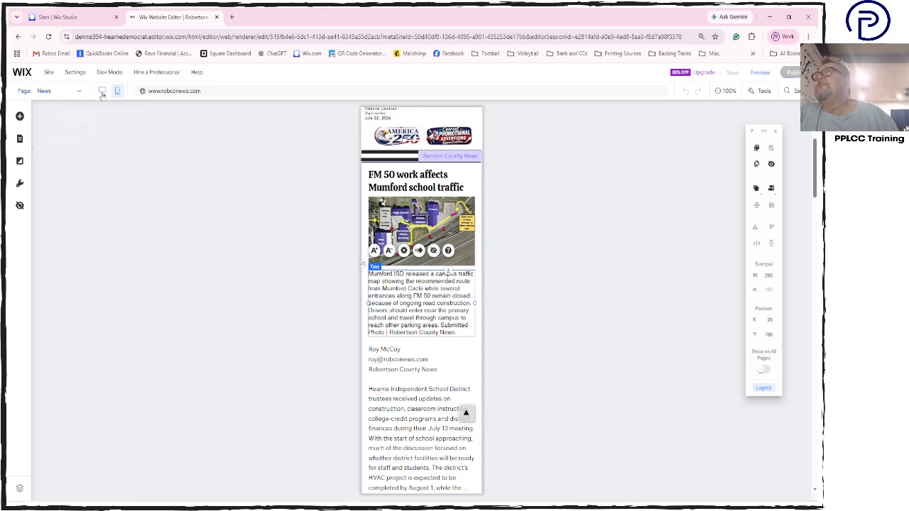
double_click(407, 329)
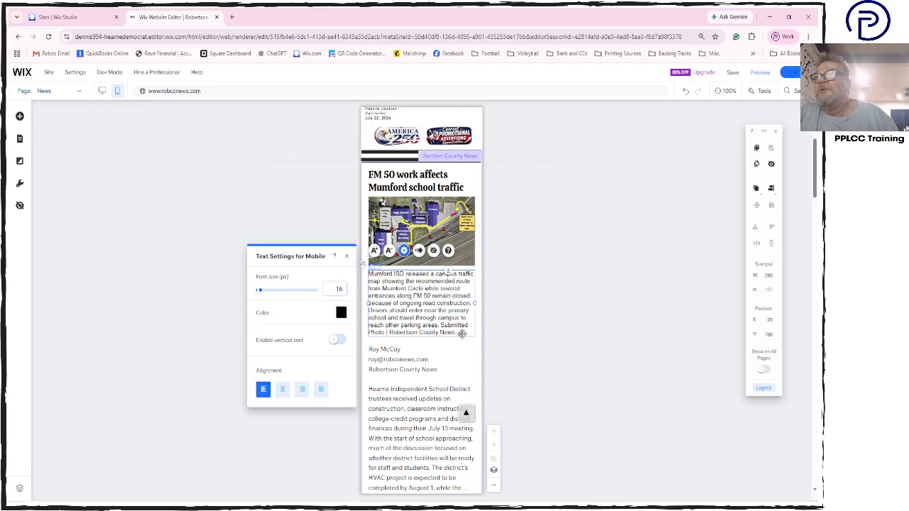
click(103, 91)
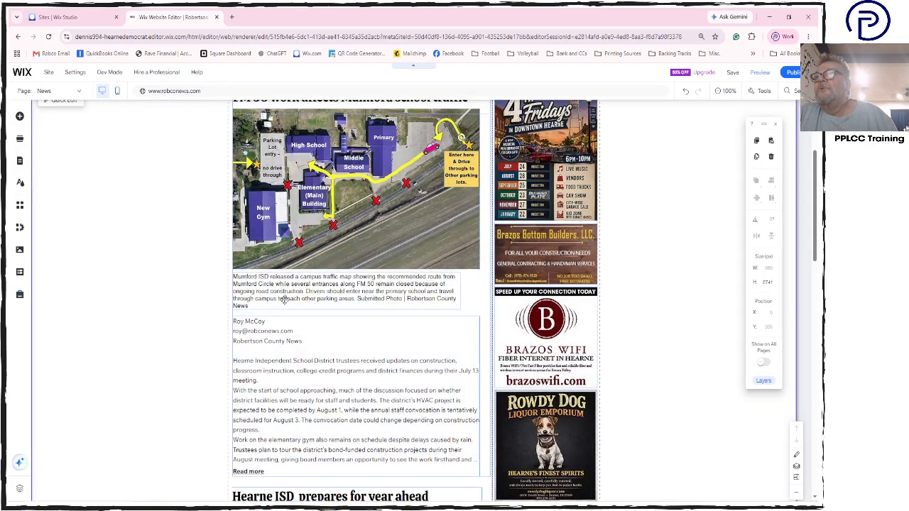
click(367, 292)
click(367, 299)
double_click(364, 298)
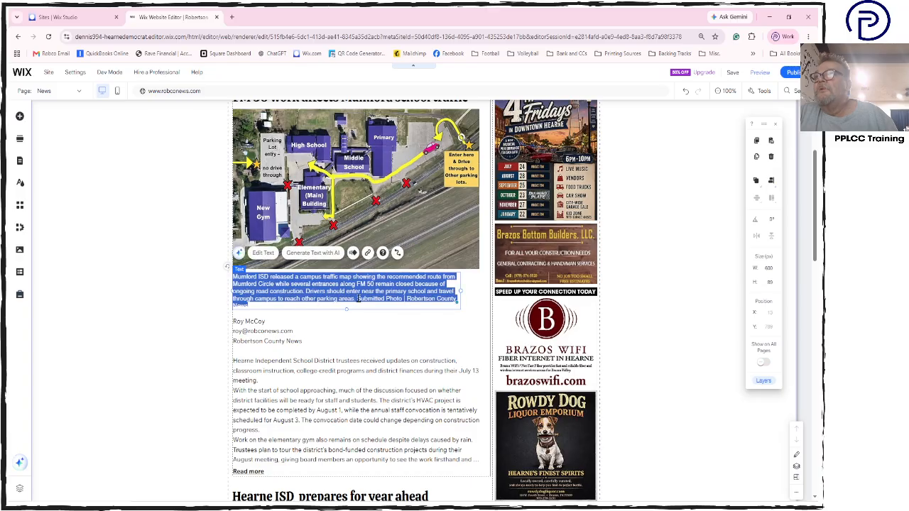
click(402, 299)
key(Return)
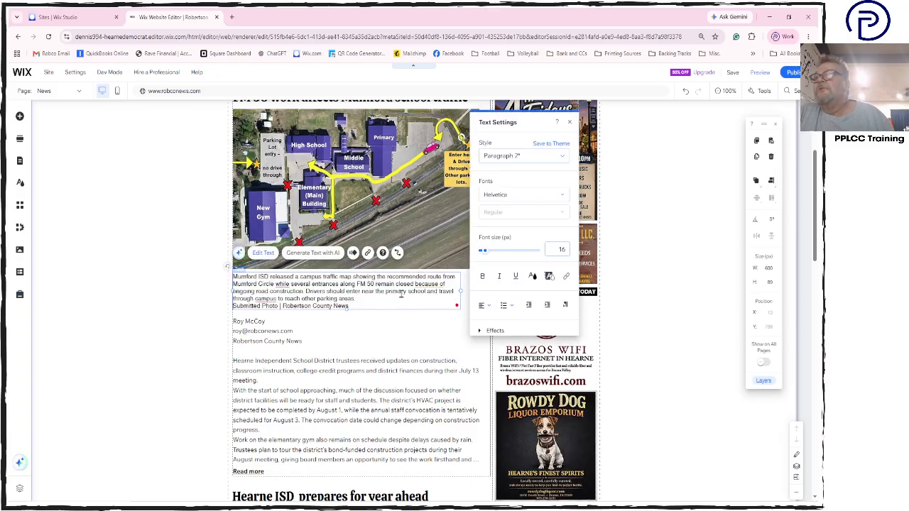
Make the photo credit line under the traffic map caption bold, italic and right-aligned.
key(shift+End)
click(482, 276)
click(499, 275)
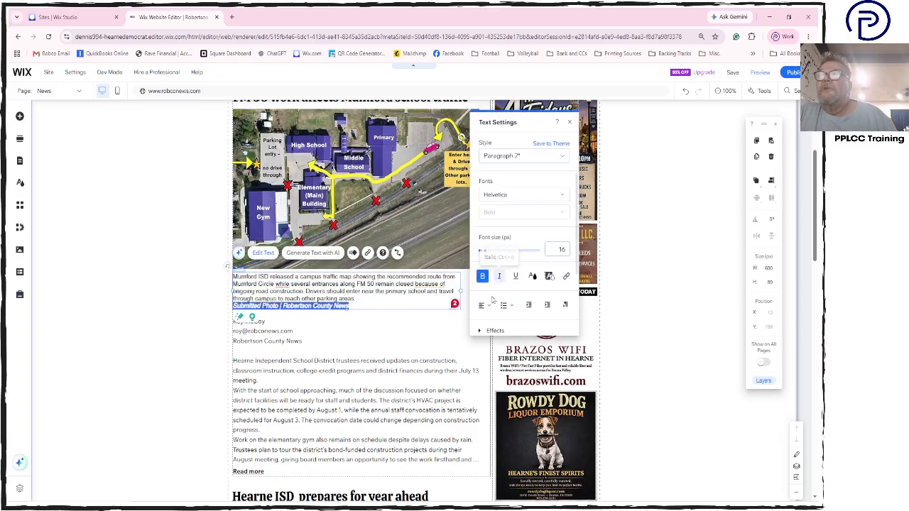
click(487, 305)
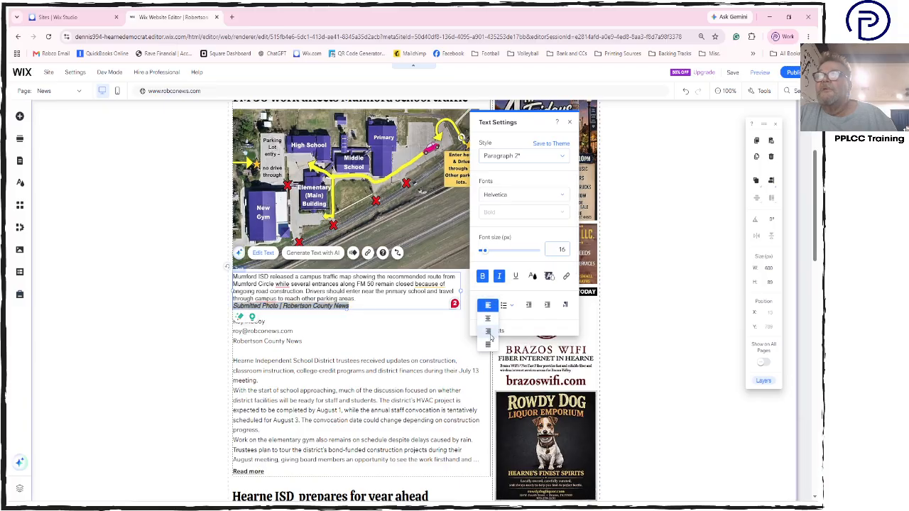
click(488, 332)
click(568, 124)
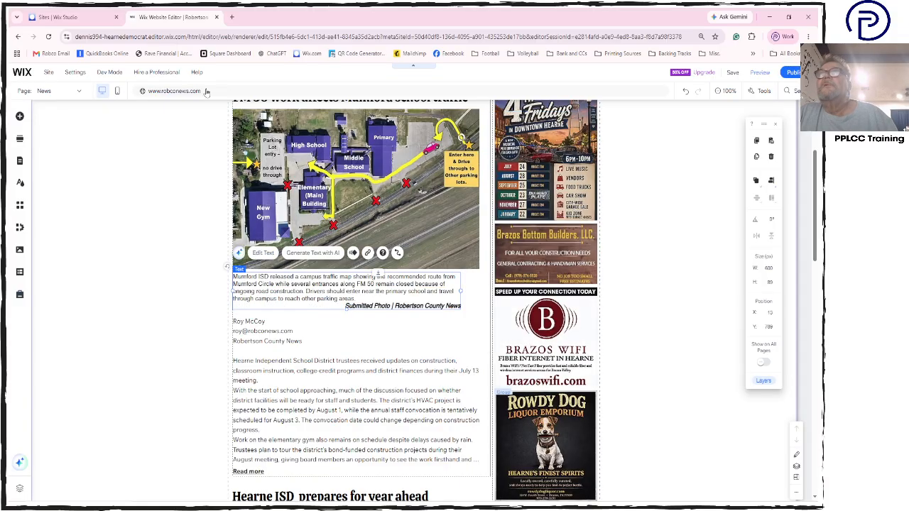
Return to the mobile layout and reduce the traffic map caption's font size to 14 px.
click(119, 92)
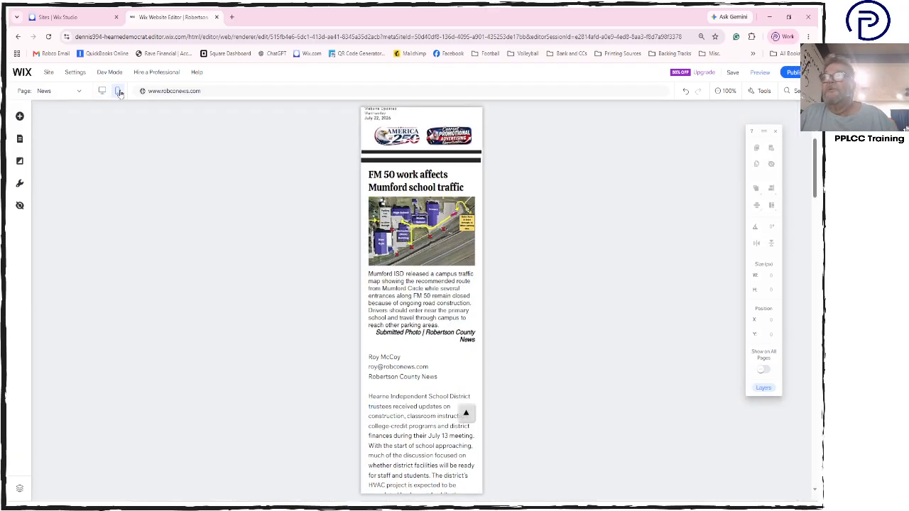
click(384, 308)
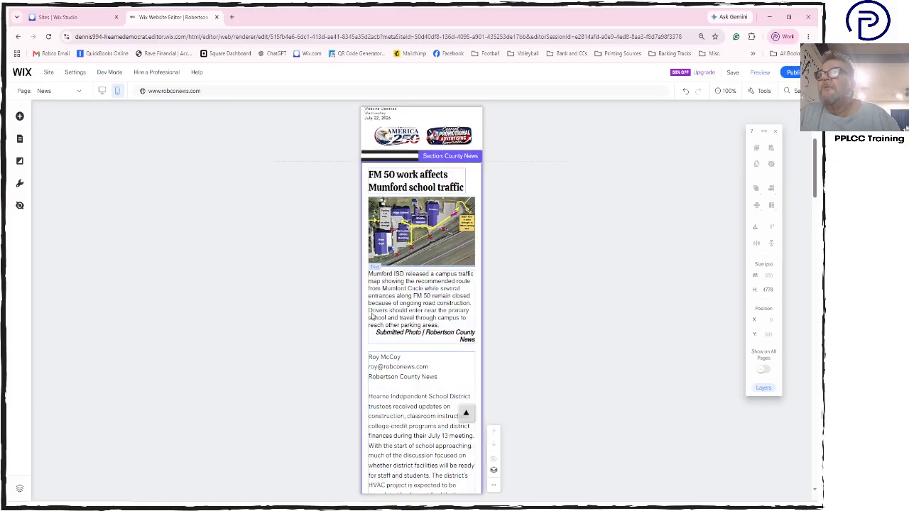
click(403, 310)
click(402, 311)
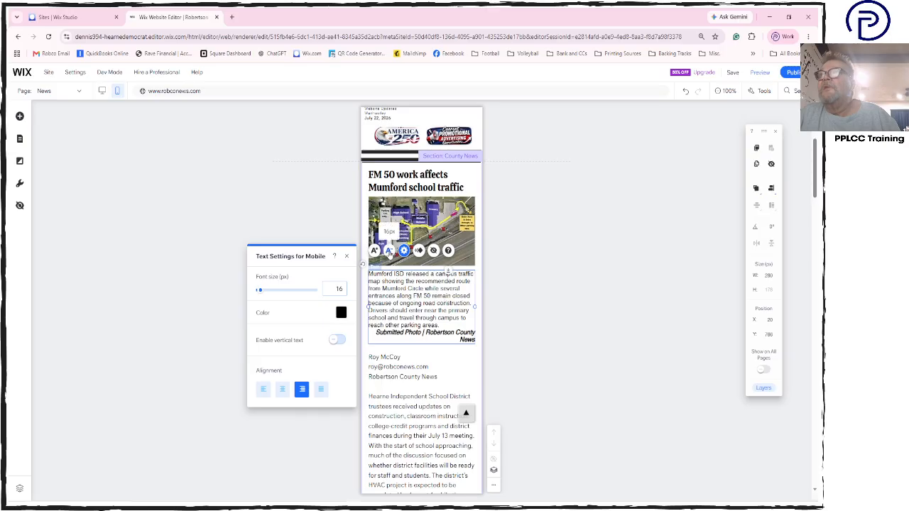
click(389, 251)
click(389, 251)
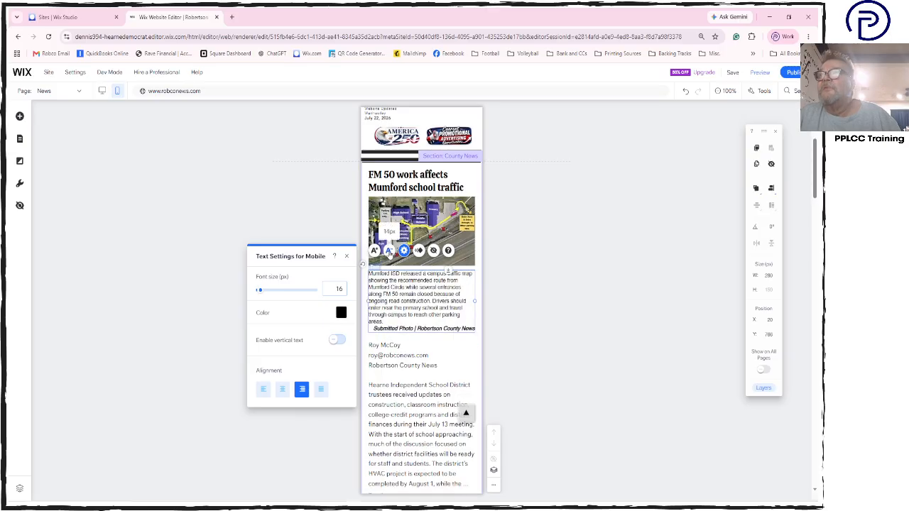
click(347, 257)
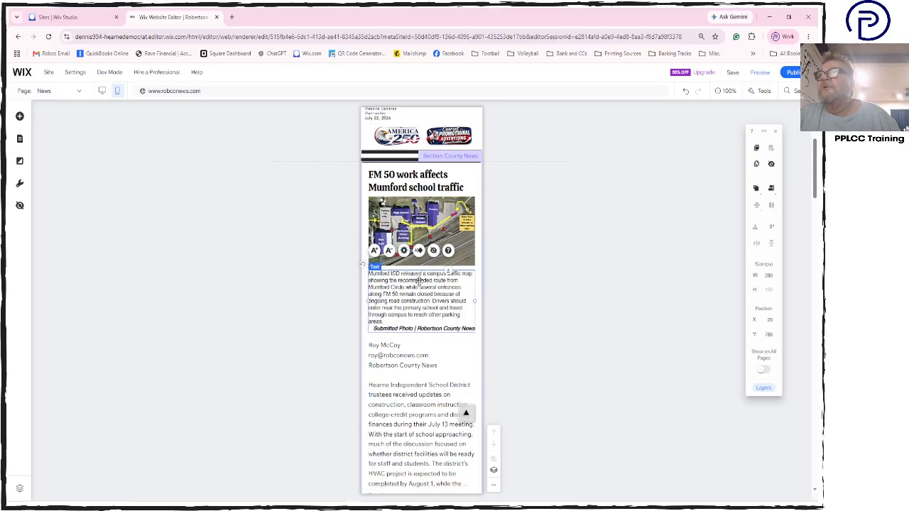
click(534, 329)
Widen the crop of the Depot Museum and Camp Hearne ad below the FM 50 story to 307 px.
scroll(533, 329, down, 3)
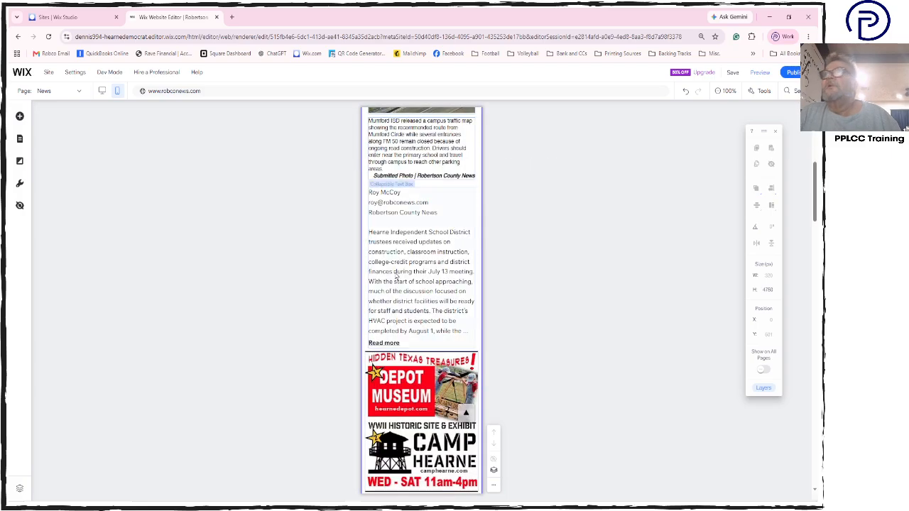
click(396, 276)
scroll(396, 277, down, 3)
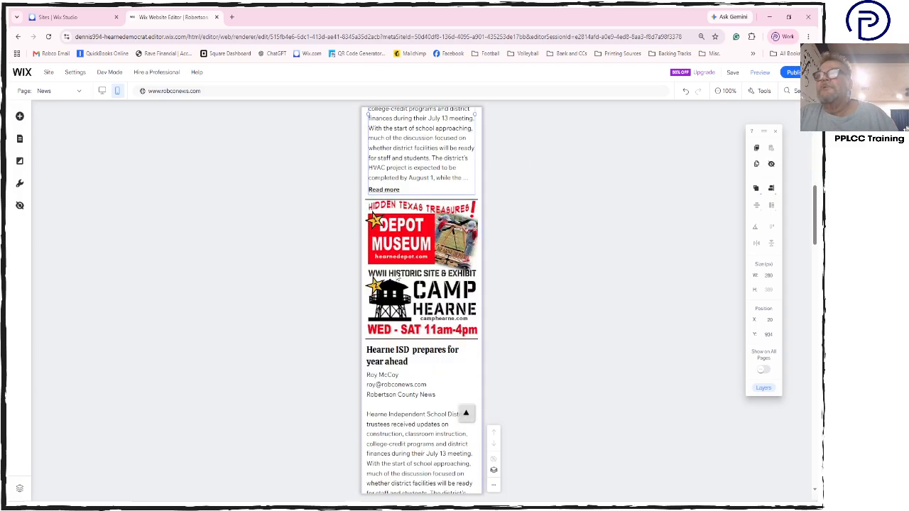
scroll(397, 277, down, 3)
scroll(398, 277, up, 3)
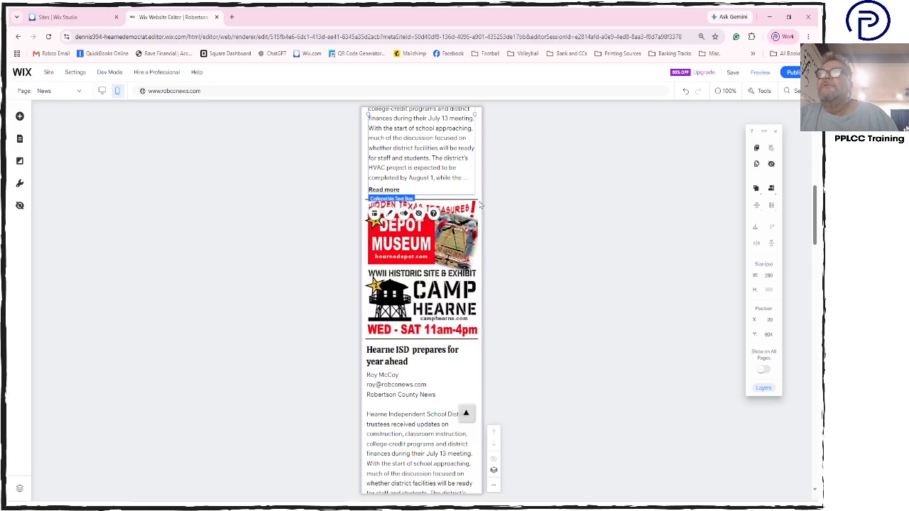
click(398, 277)
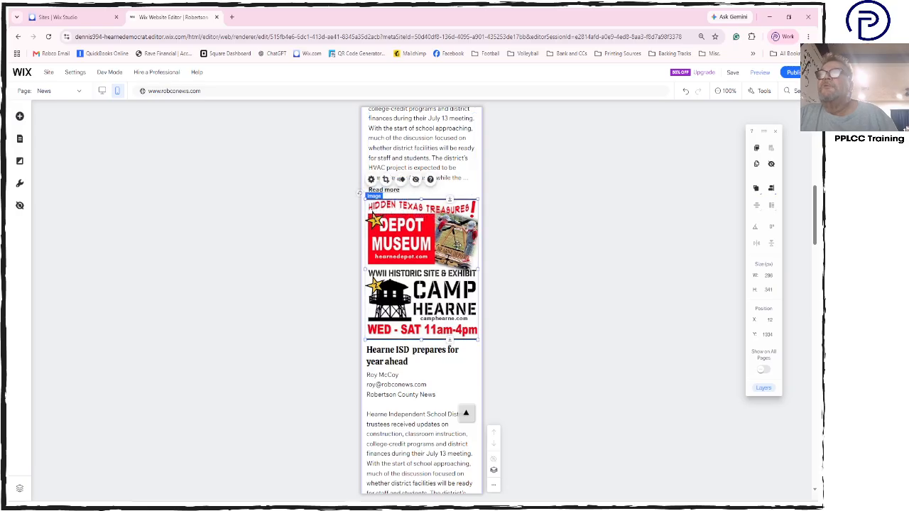
click(387, 180)
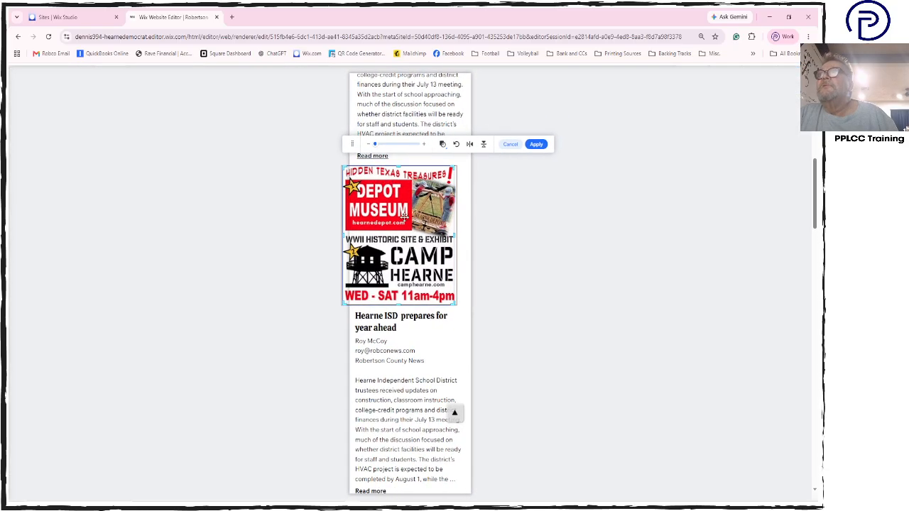
drag(455, 233, 461, 231)
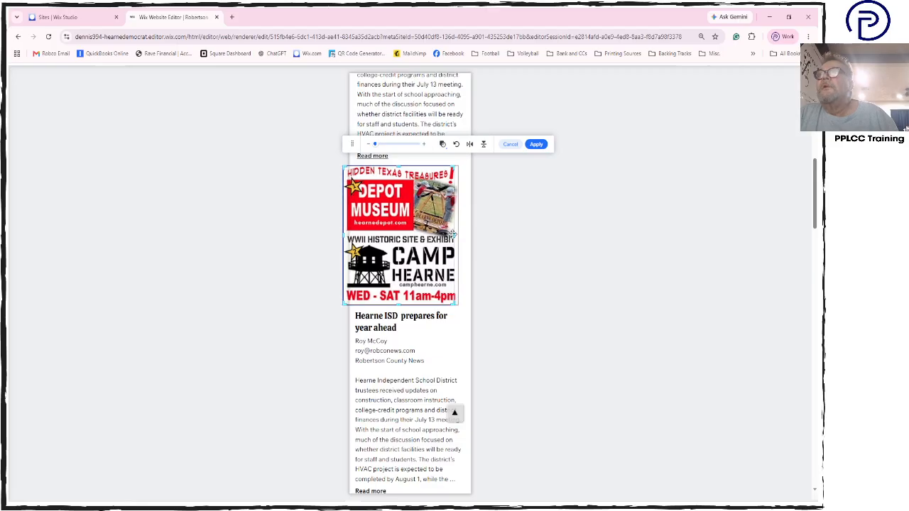
click(536, 145)
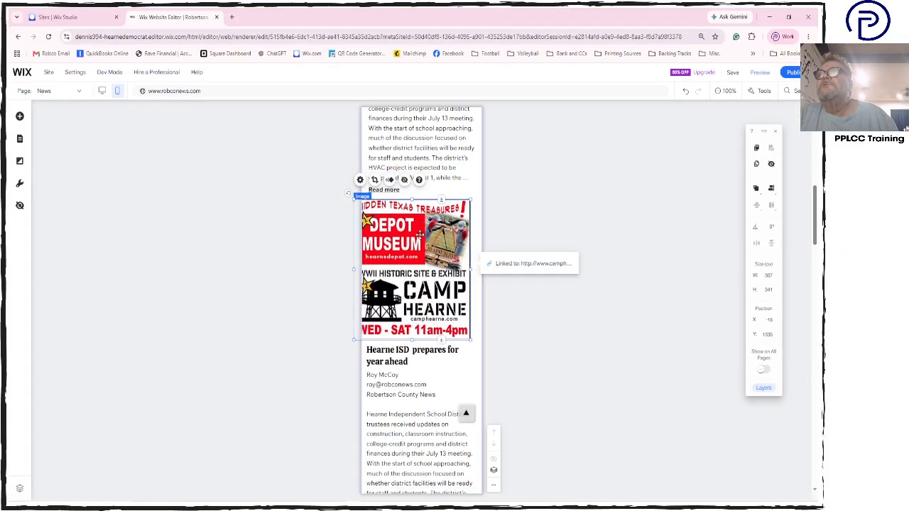
Center the Depot Museum and Camp Hearne ad within the page at X 7 and nudge it down slightly.
click(431, 234)
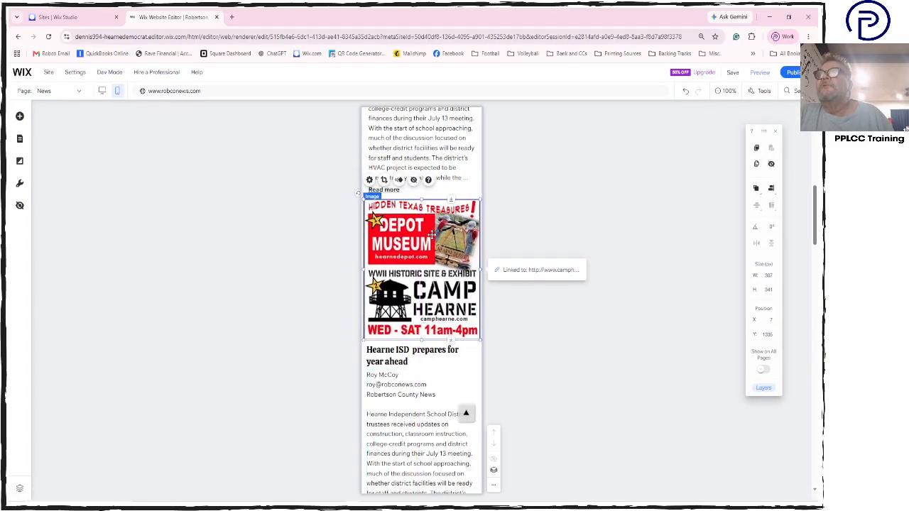
key(Down)
key(Down)
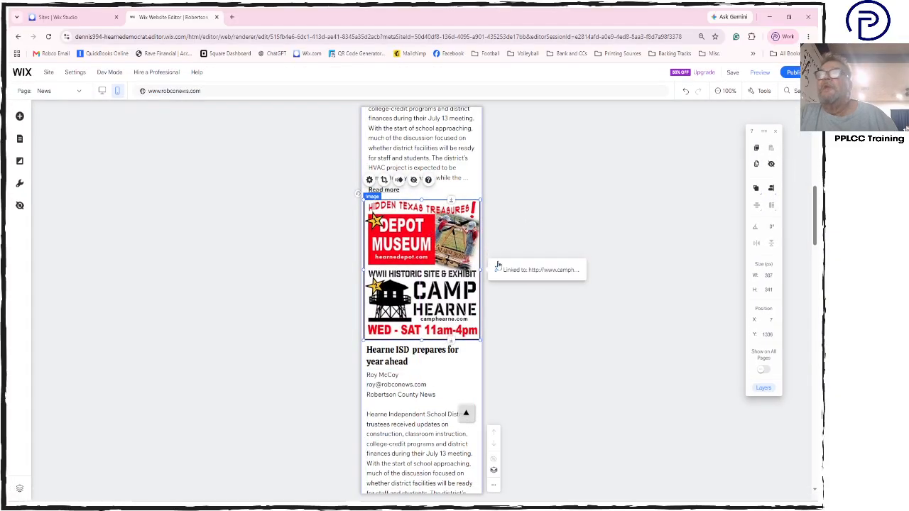
click(544, 333)
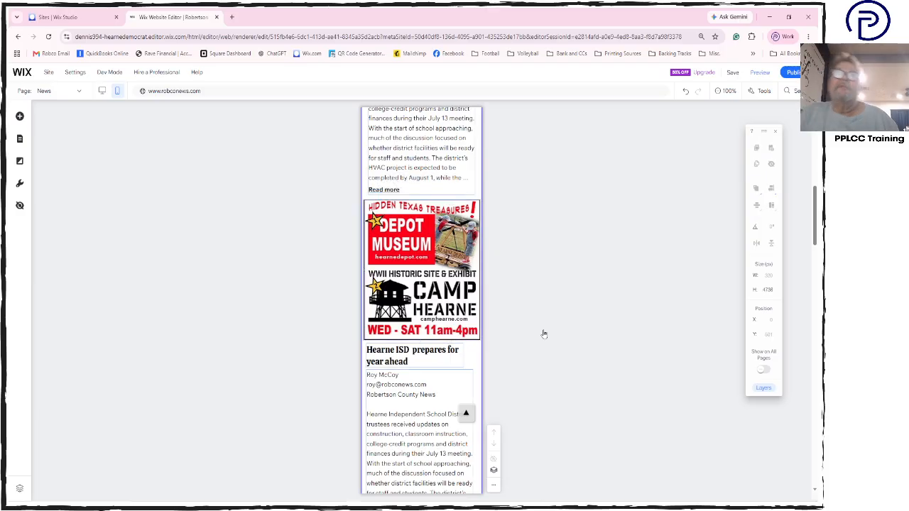
Extend the News section downward to clear the singer-songwriters ad above the footer, and publish the site.
scroll(544, 334, down, 10)
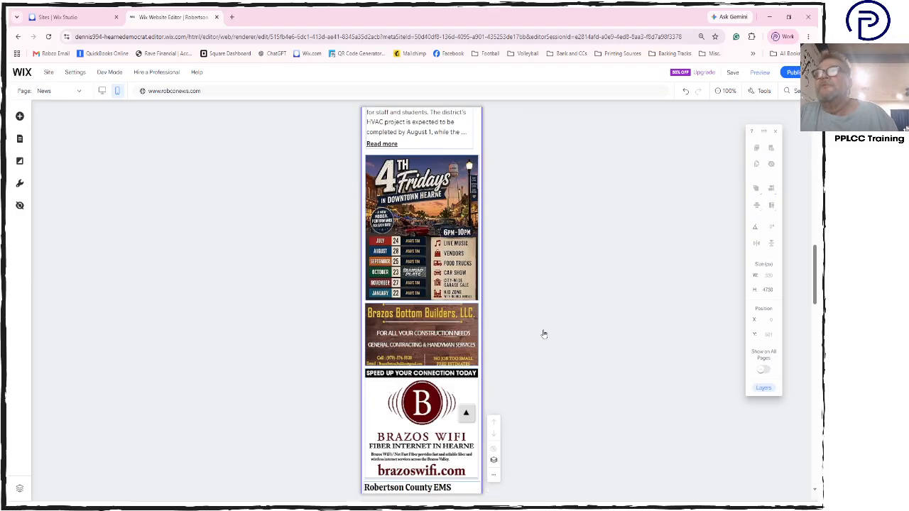
scroll(544, 334, down, 2)
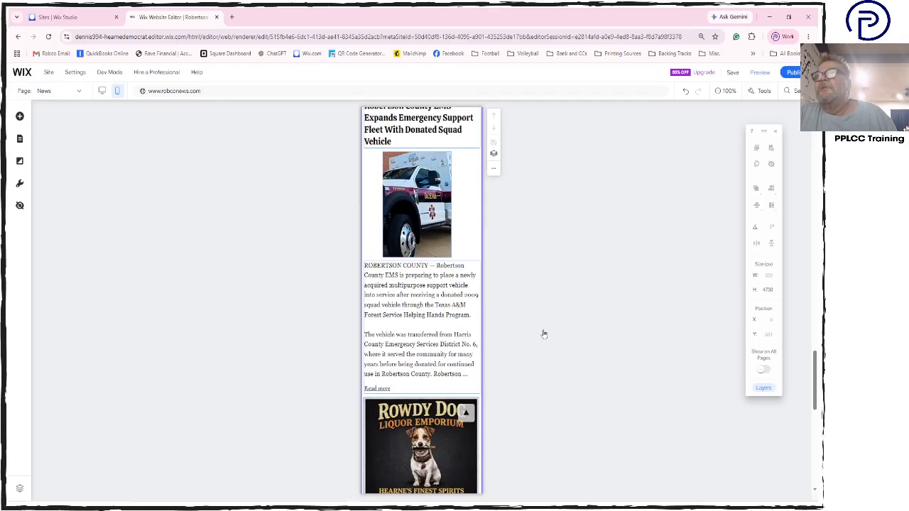
scroll(543, 334, down, 10)
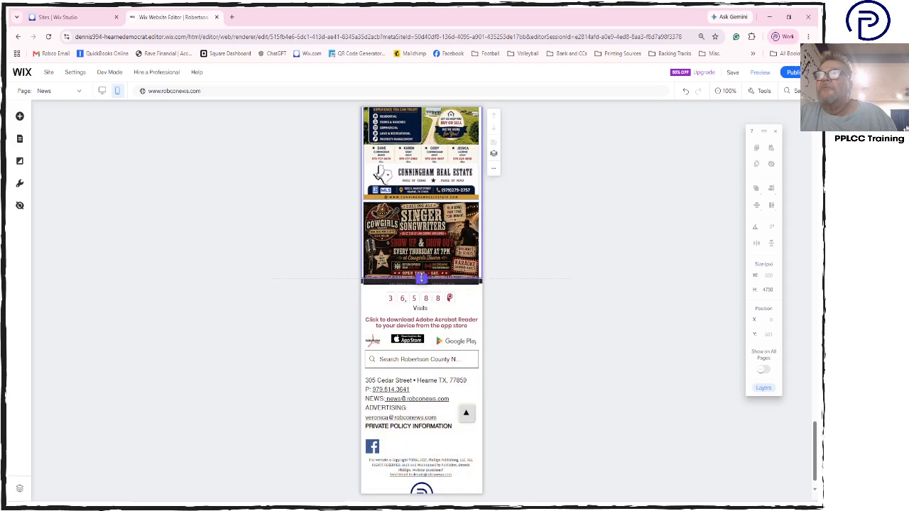
drag(421, 279, 421, 289)
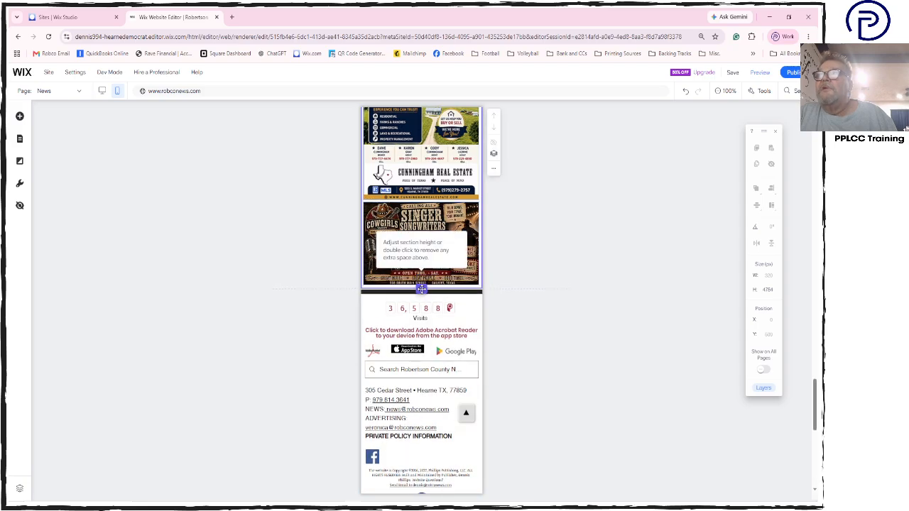
click(557, 341)
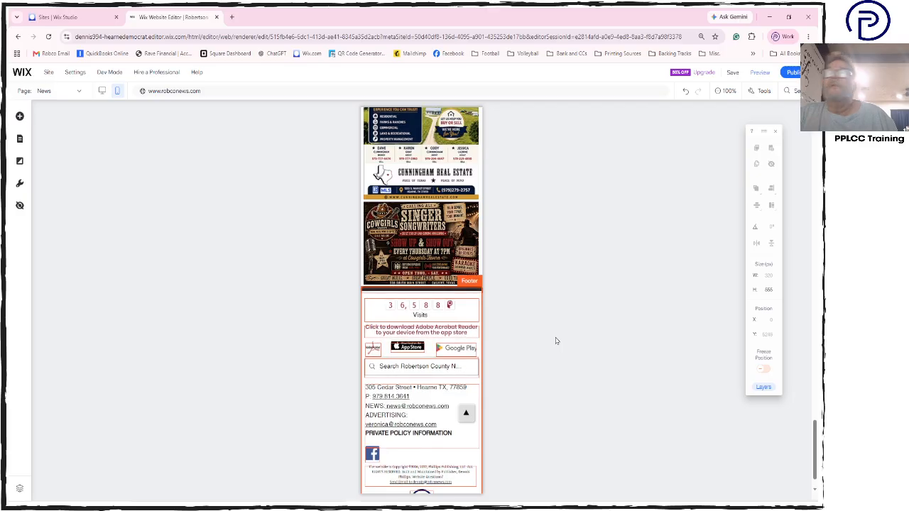
click(792, 72)
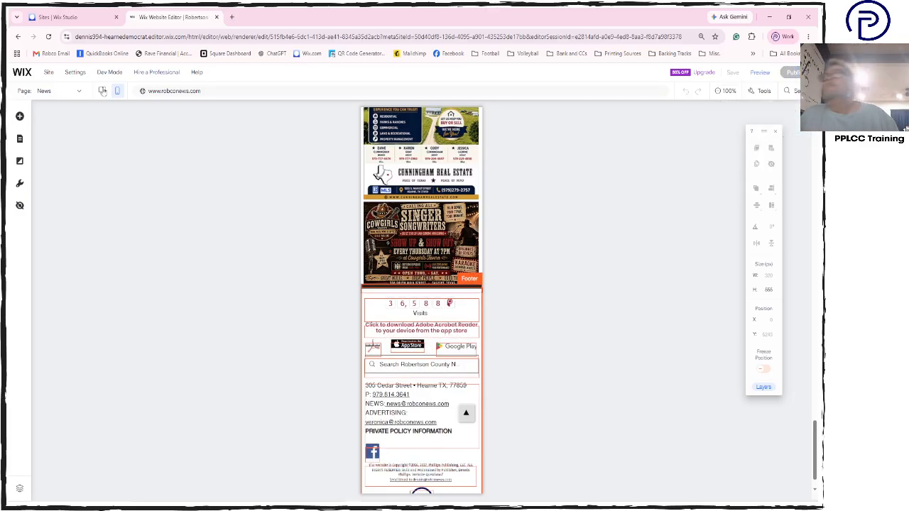
Open the Sports page and enlarge the heading of the Texas coaching greats story.
click(80, 91)
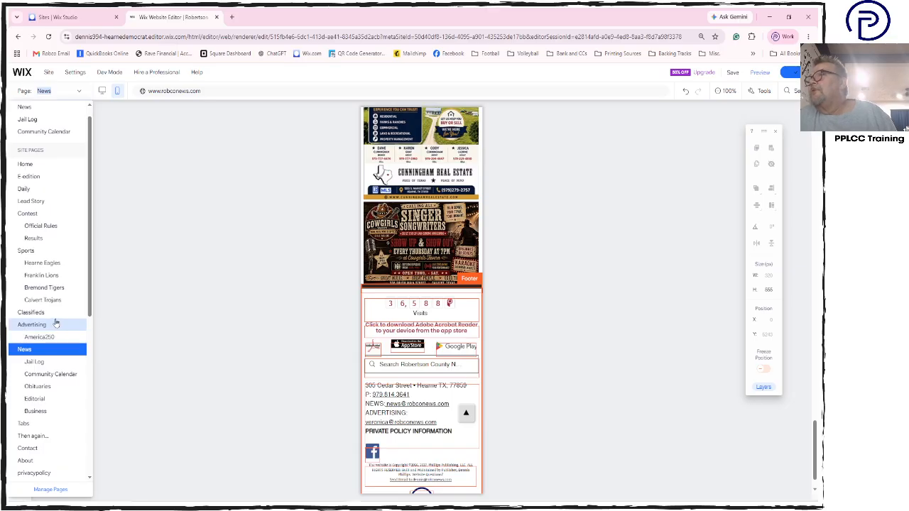
click(28, 250)
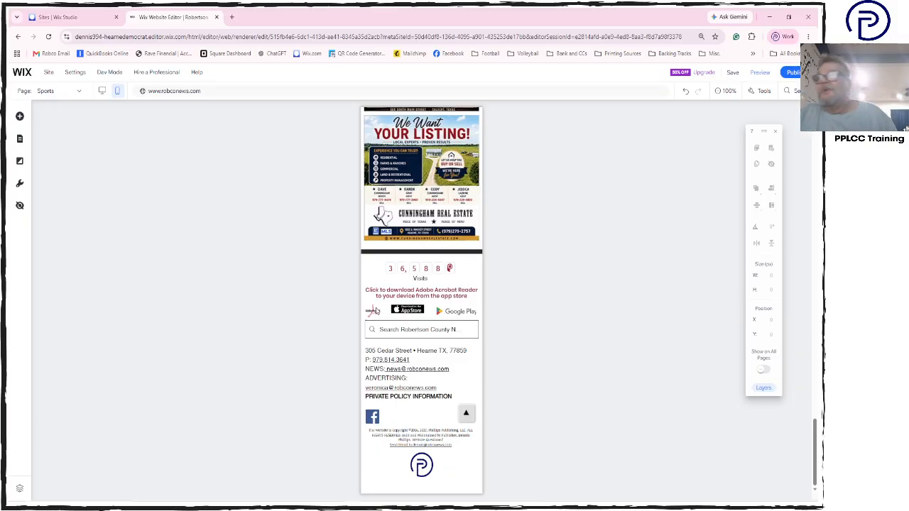
scroll(377, 311, up, 20)
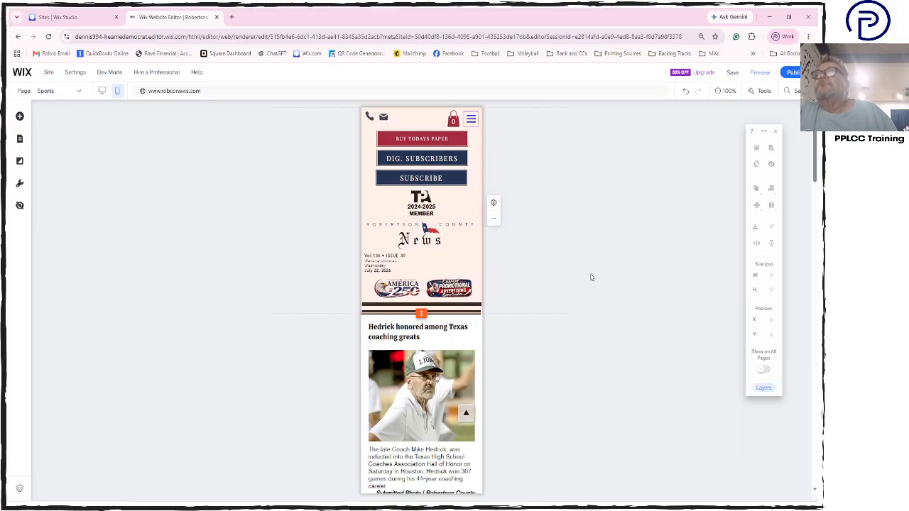
scroll(589, 278, down, 3)
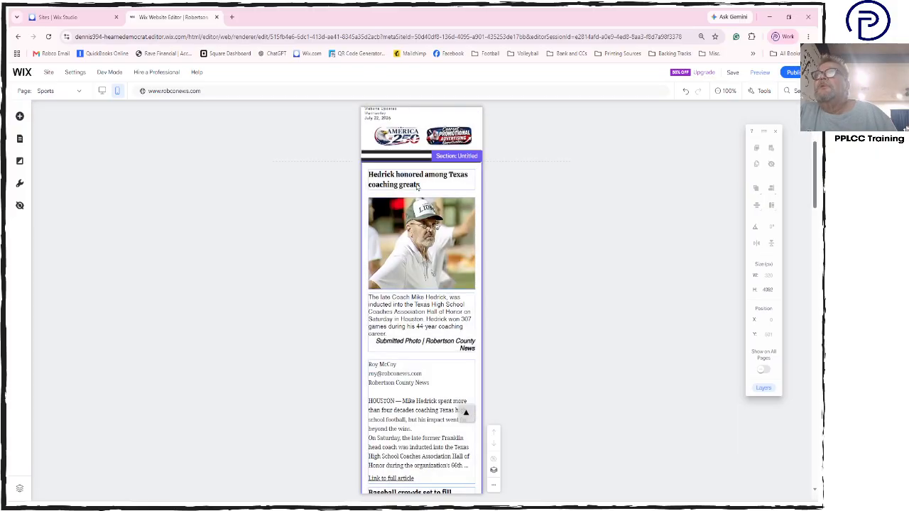
click(416, 184)
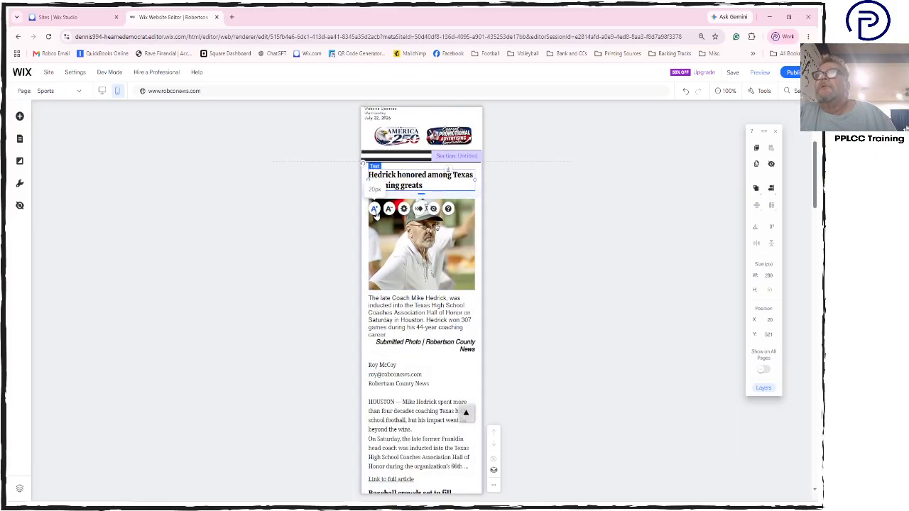
click(376, 212)
click(514, 244)
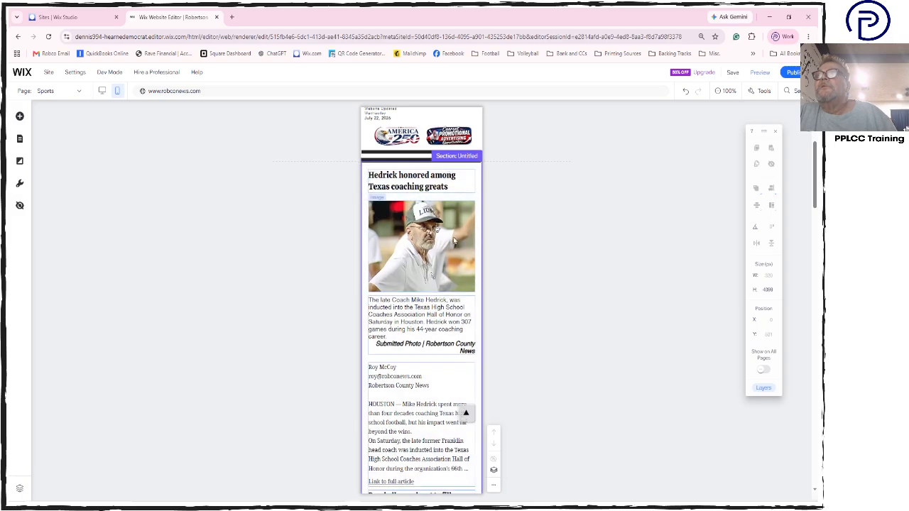
Move the coach photo up closer to its heading and reduce the font size of the photo caption.
click(453, 239)
drag(453, 236, 452, 231)
click(438, 326)
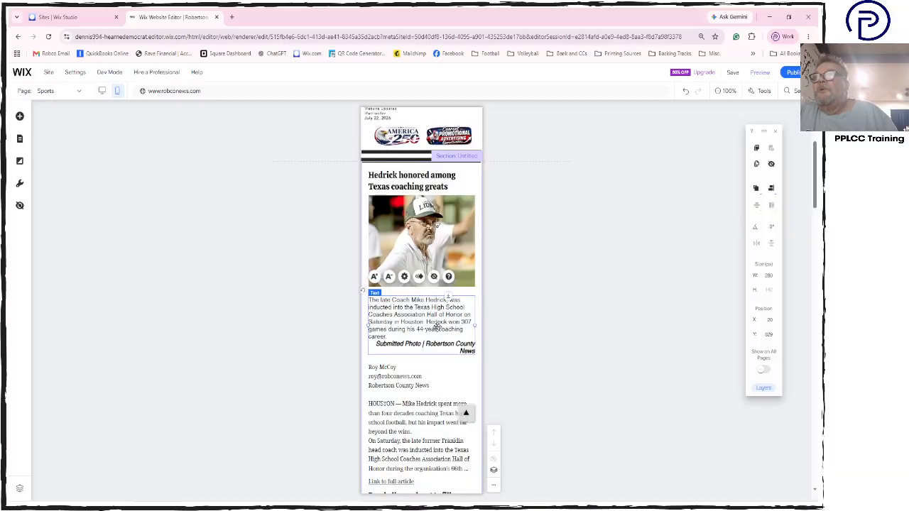
click(389, 277)
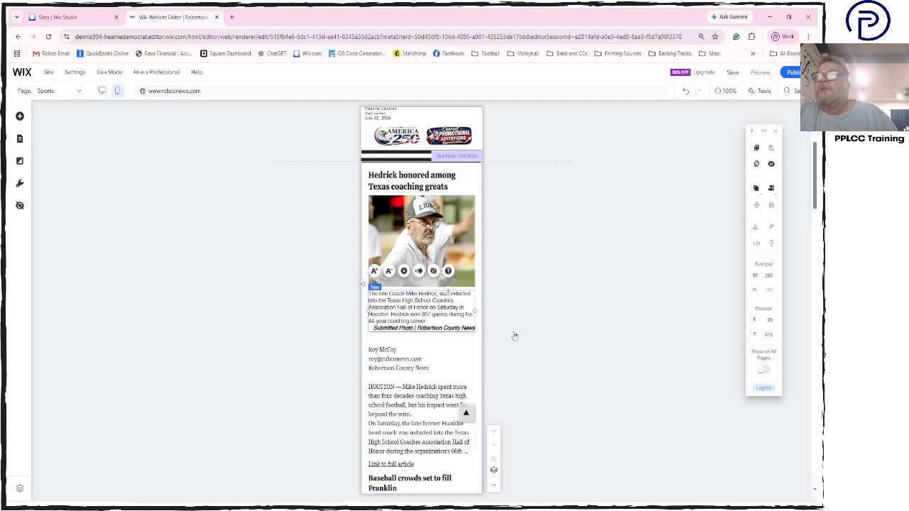
Move the coaching greats article text up under the photo credit and set the gap below it to 1000 px.
scroll(507, 331, down, 1)
drag(420, 341, 420, 331)
click(426, 390)
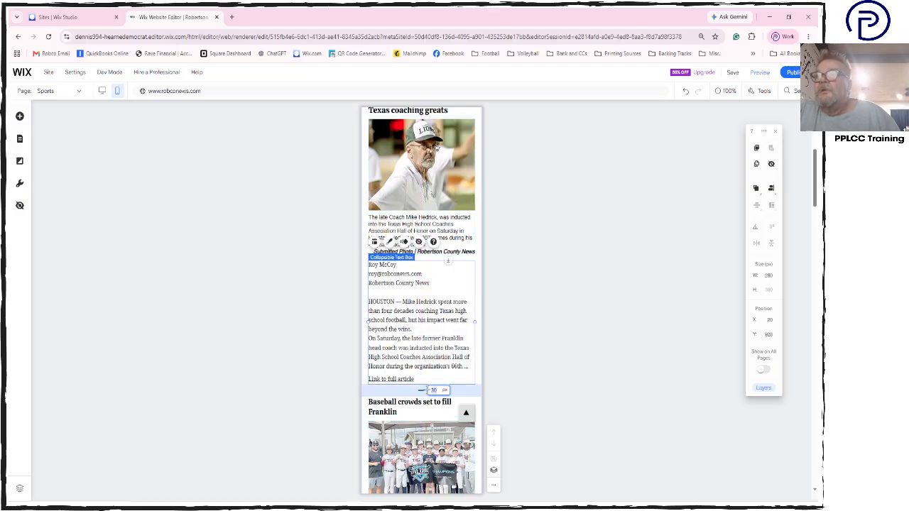
text(-100)
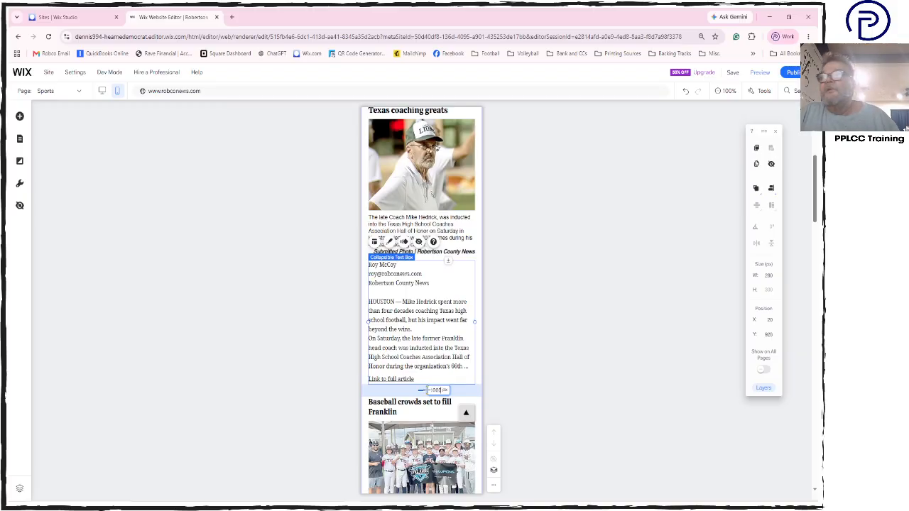
key(Return)
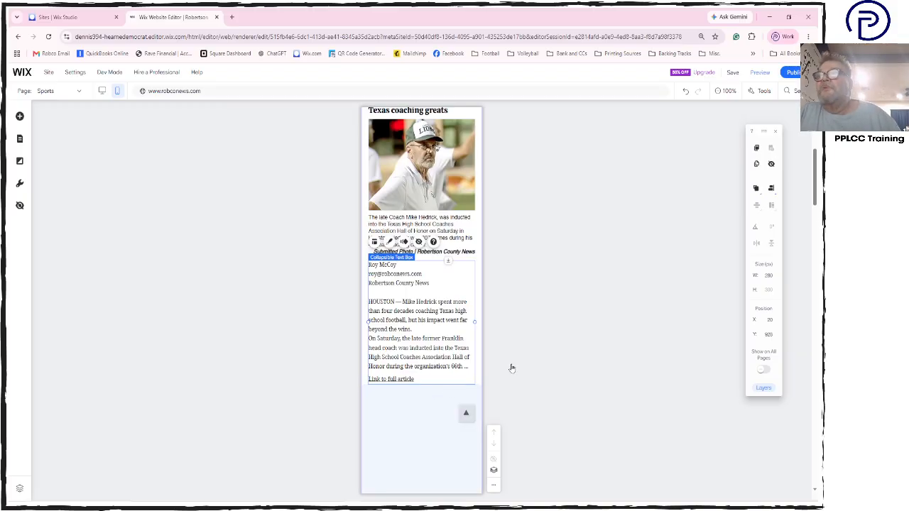
click(511, 368)
Move the Cunningham Real Estate ad from the end of the page to directly beneath the coaching greats article.
scroll(511, 368, down, 5)
scroll(511, 368, down, 5)
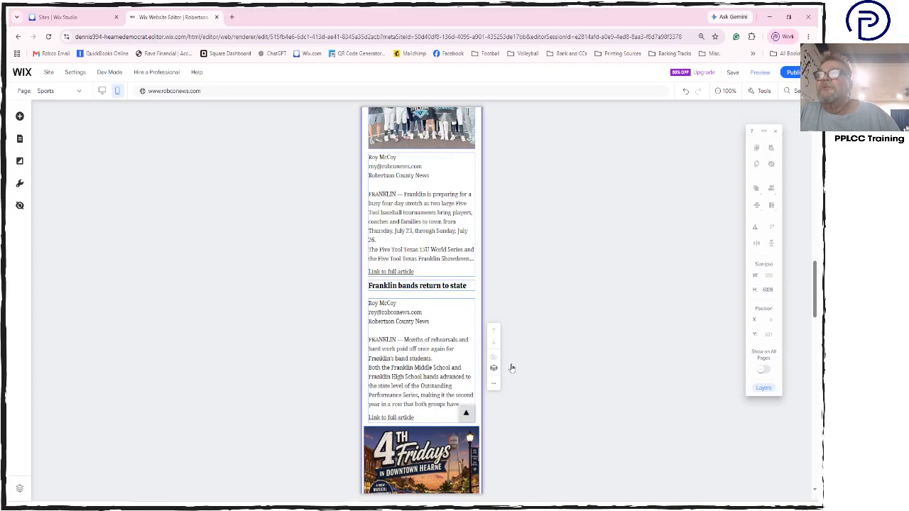
scroll(512, 367, down, 15)
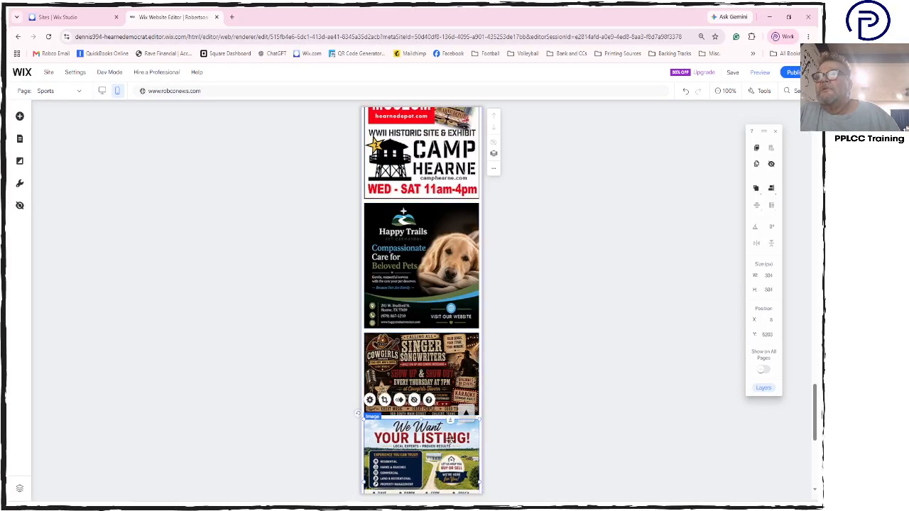
drag(449, 439, 458, 258)
scroll(458, 258, up, 12)
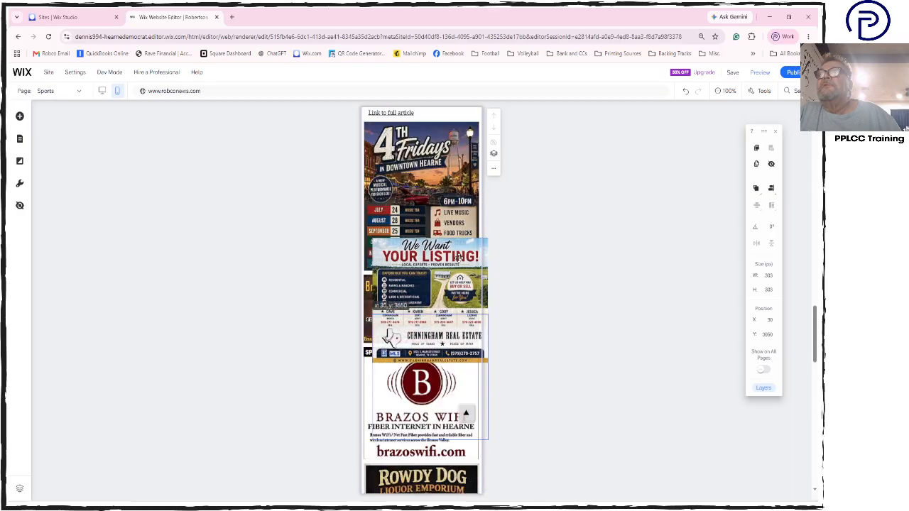
scroll(458, 258, down, 5)
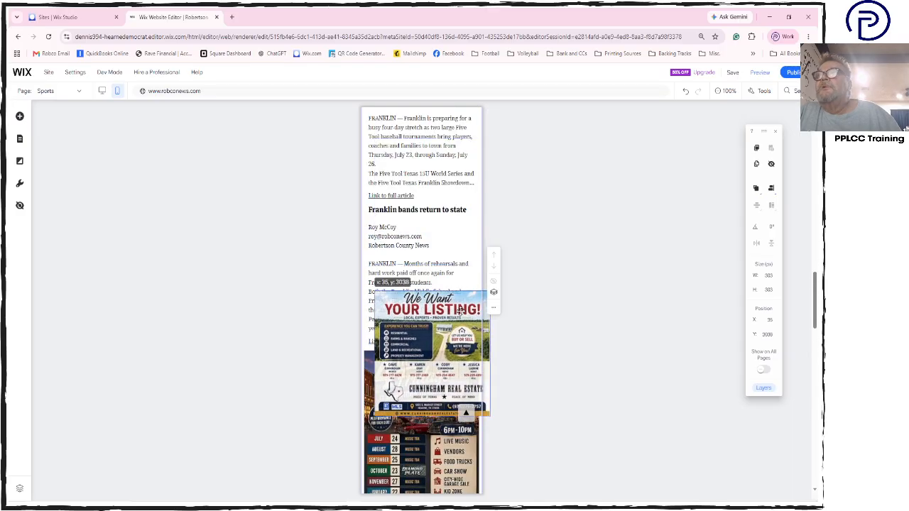
drag(458, 257, 546, 251)
scroll(547, 250, up, 3)
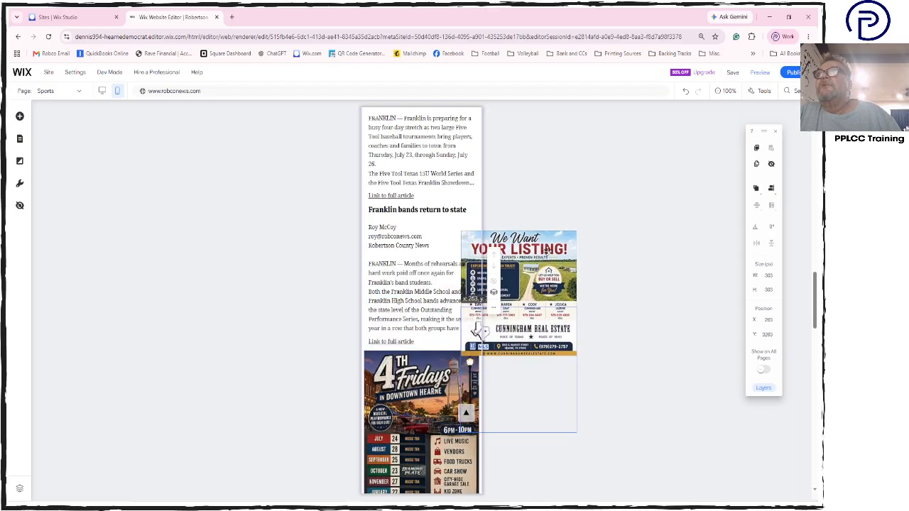
scroll(547, 250, up, 6)
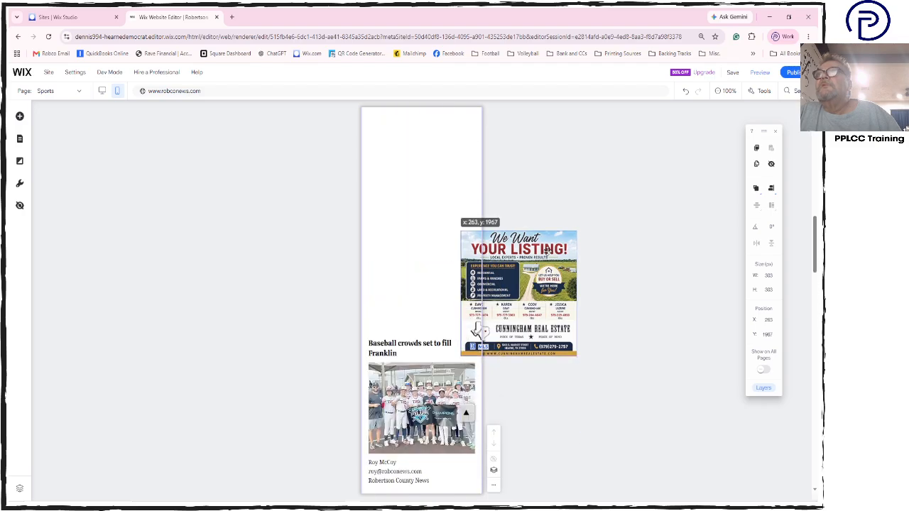
scroll(547, 250, up, 2)
drag(547, 250, 450, 182)
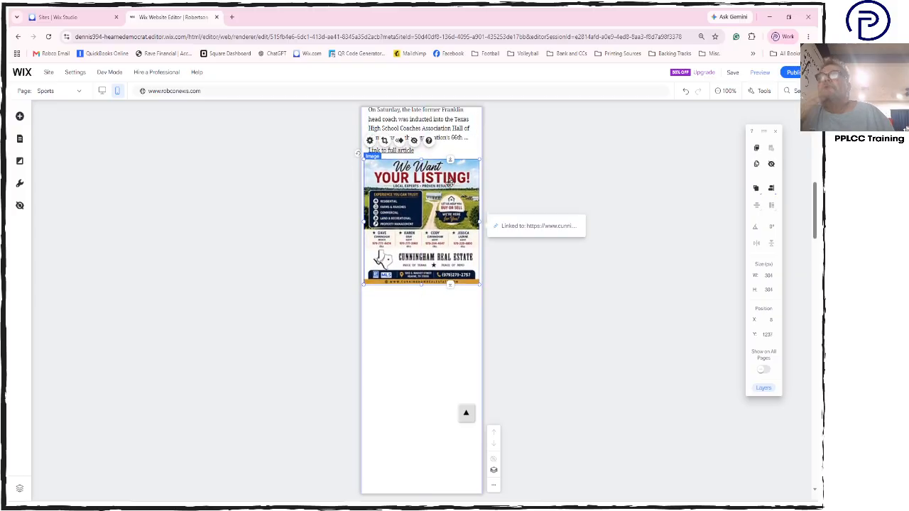
scroll(449, 394, down, 8)
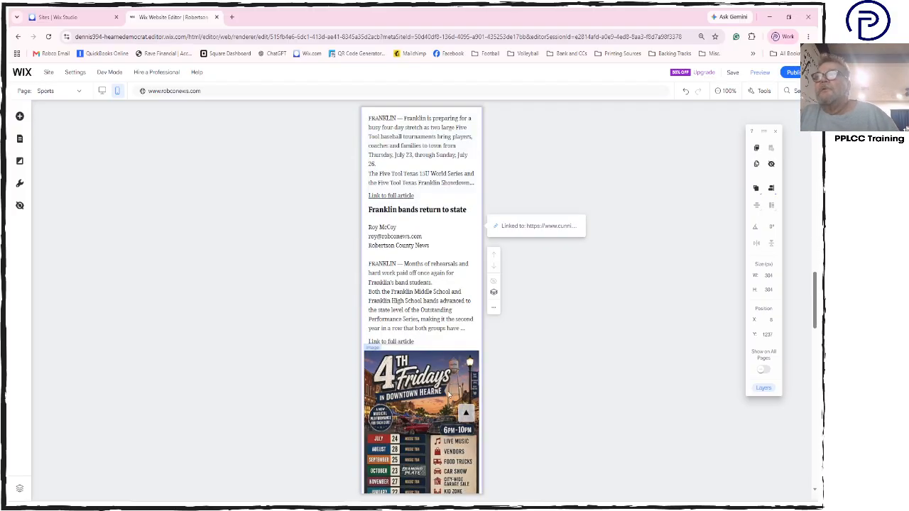
Move the 4th Fridays ad up directly beneath the Cunningham Real Estate ad and set the gap below it to 10 px.
drag(449, 395, 442, 254)
scroll(438, 316, up, 5)
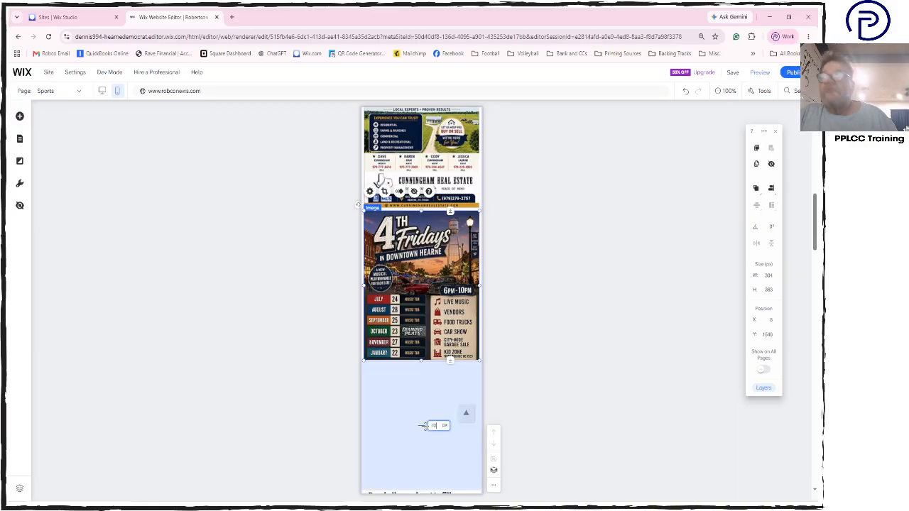
scroll(500, 373, down, 2)
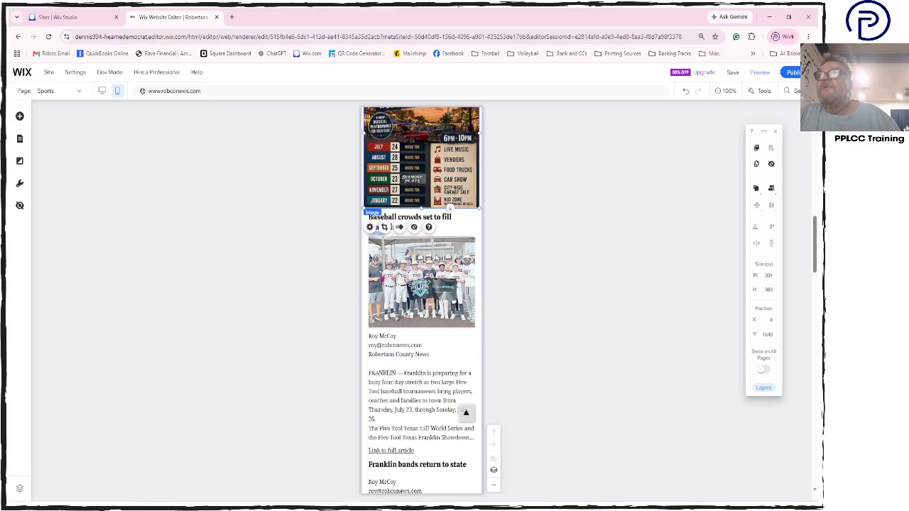
Enlarge the "Baseball crowds set to fill Franklin" heading above the team photo.
click(394, 217)
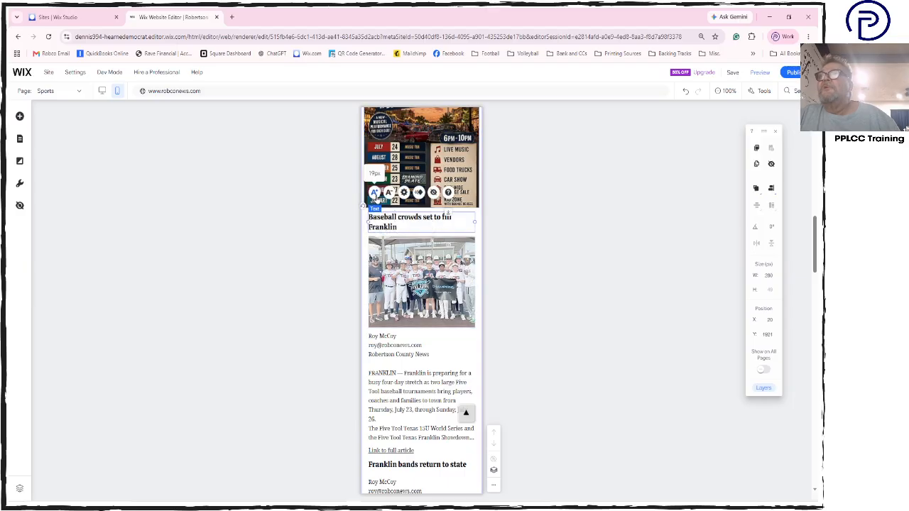
click(420, 290)
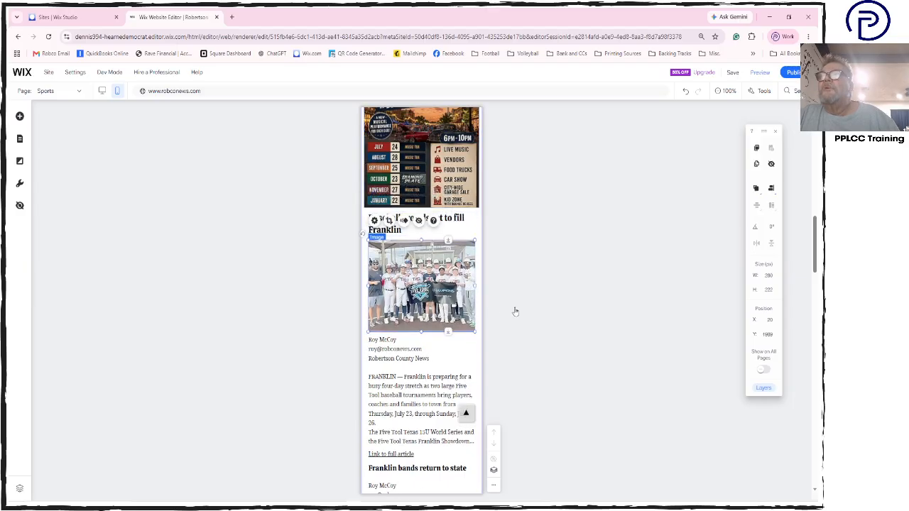
scroll(515, 311, down, 1)
scroll(516, 311, down, 1)
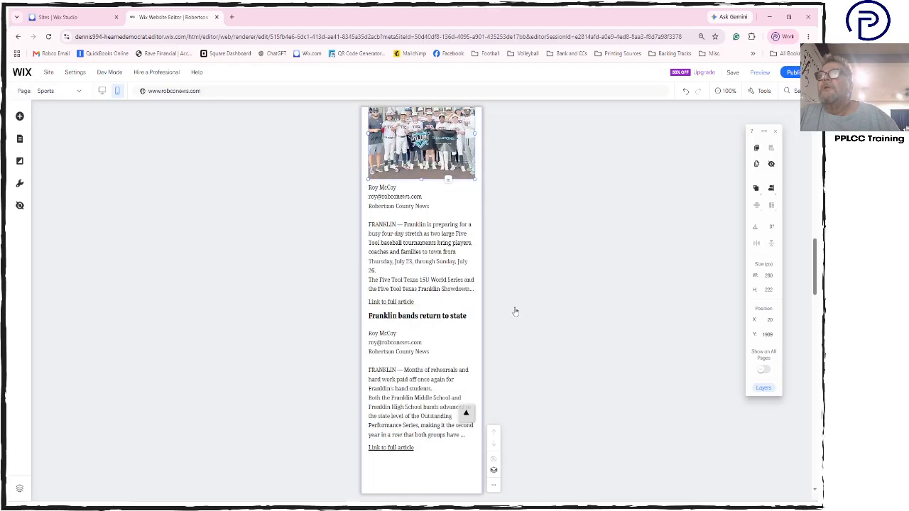
Move the Franklin bands heading and article down together and place the Brazos Bottom Builders ad in the gap beneath the baseball article.
click(423, 315)
click(410, 375)
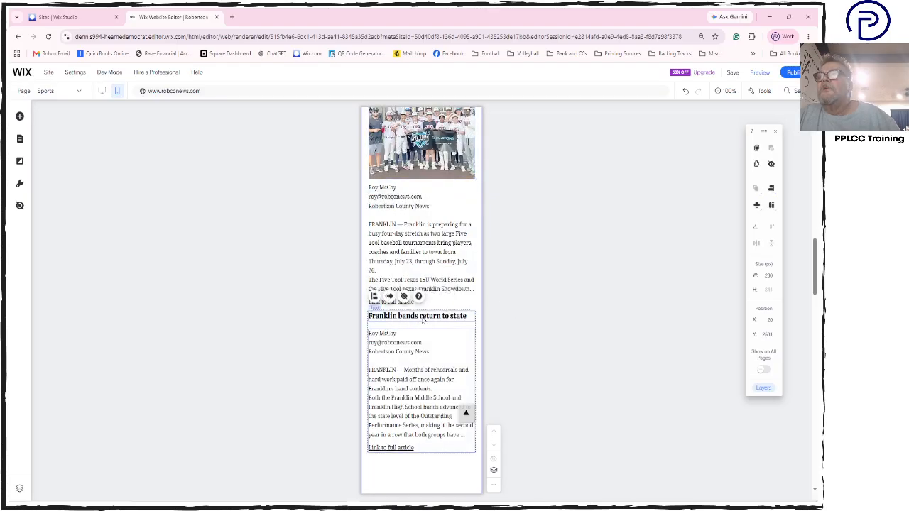
scroll(426, 379, down, 2)
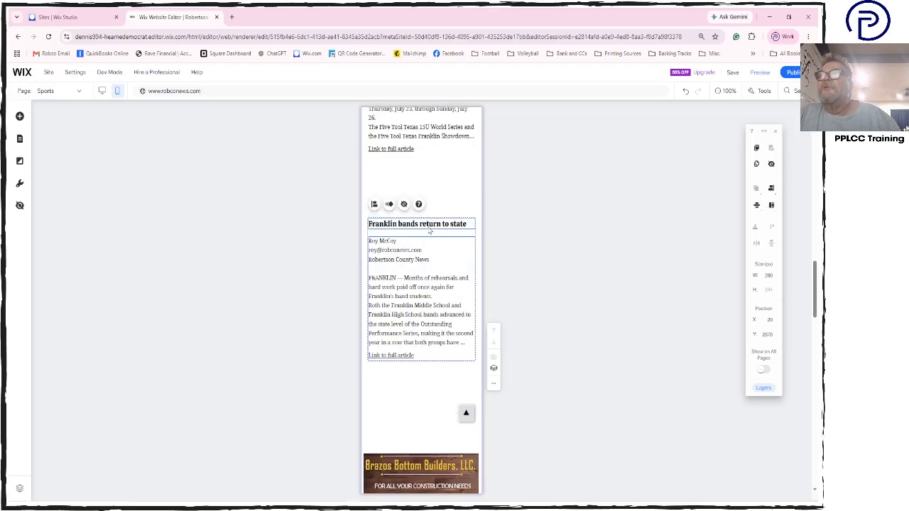
drag(429, 231, 429, 263)
click(435, 473)
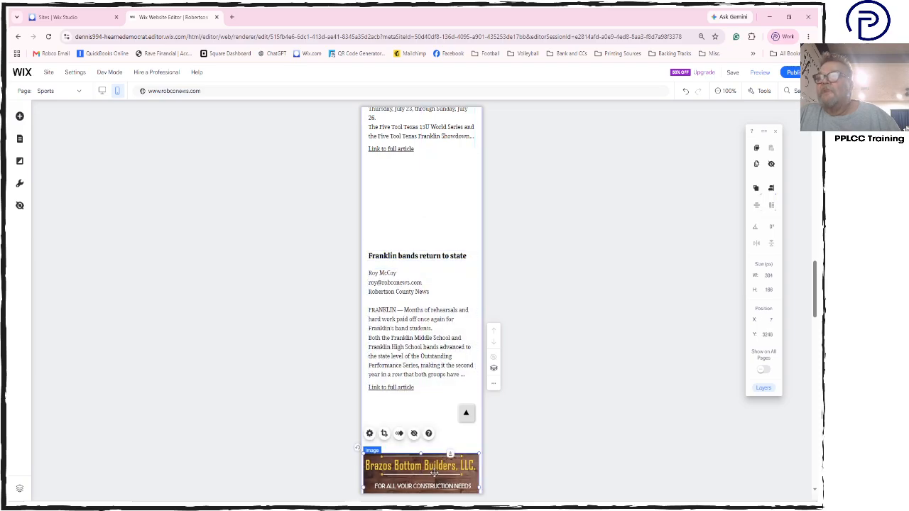
drag(435, 472, 436, 178)
Move the "Franklin bands return to state" heading and its article text up closer beneath the Brazos Bottom Builders ad.
click(400, 257)
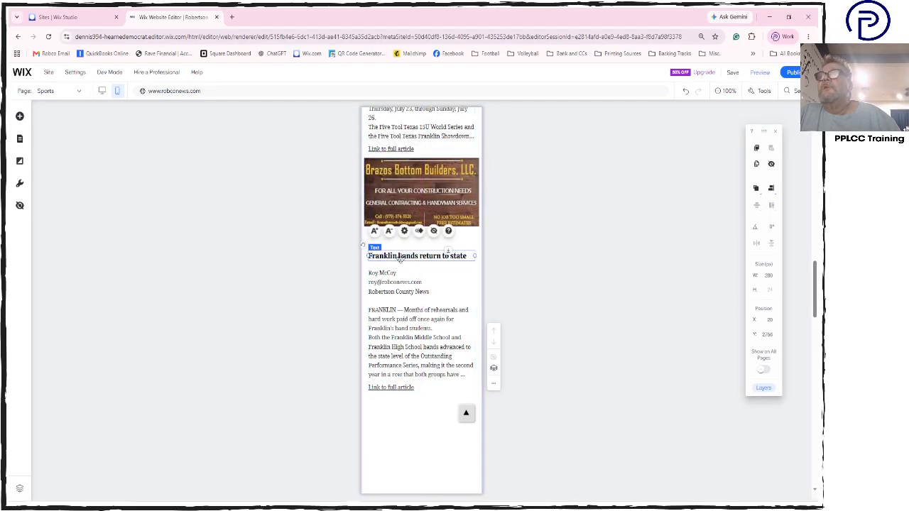
drag(399, 259, 399, 242)
drag(405, 343, 406, 326)
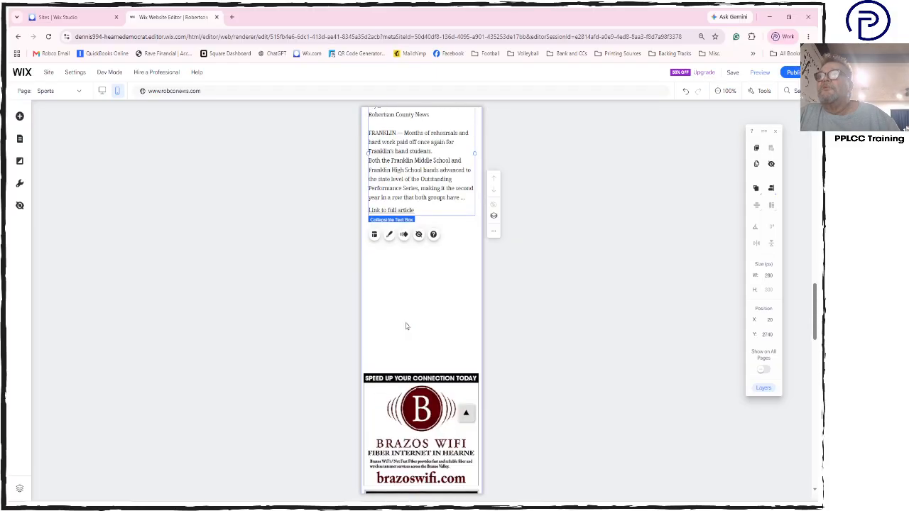
Close up the empty gap between the Franklin bands article and the Brazos WiFi ad.
click(406, 324)
click(420, 291)
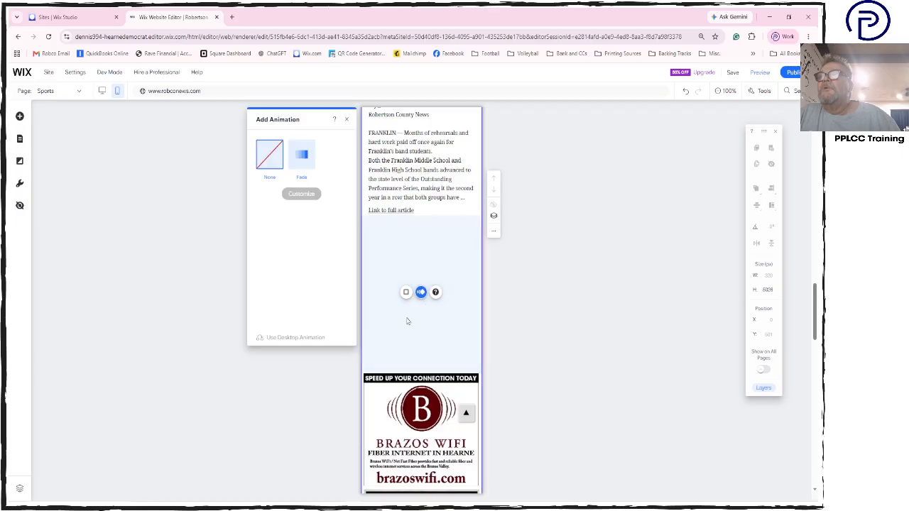
click(345, 121)
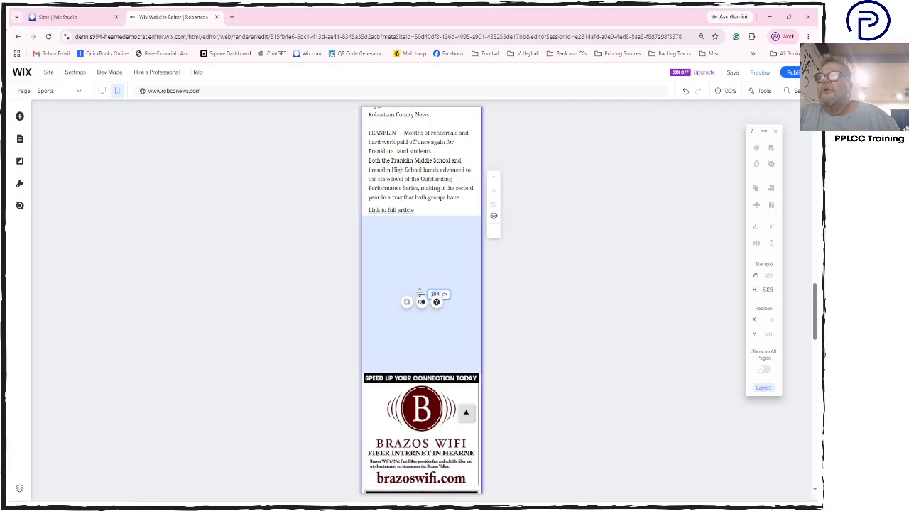
key(Delete)
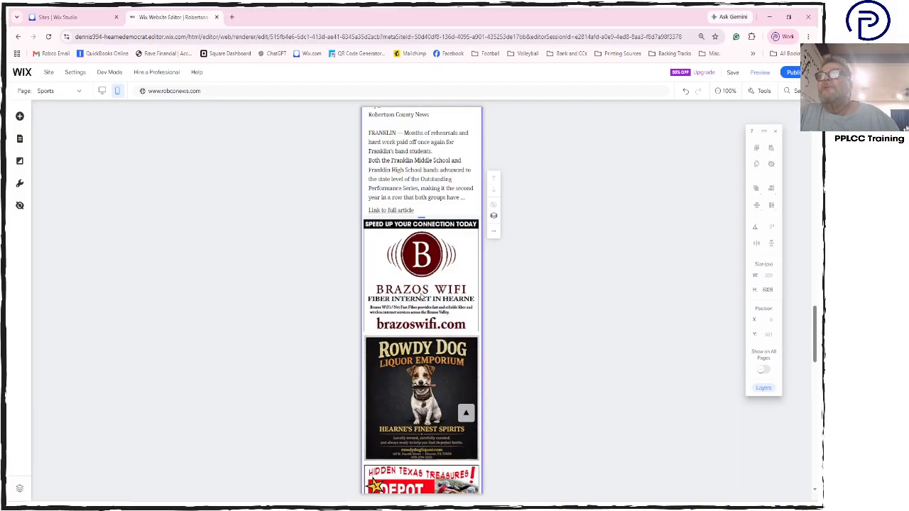
Set the gap beneath the Cowgirls singer-songwriters ad at the end of the page to 10 px and publish the site.
scroll(422, 297, down, 10)
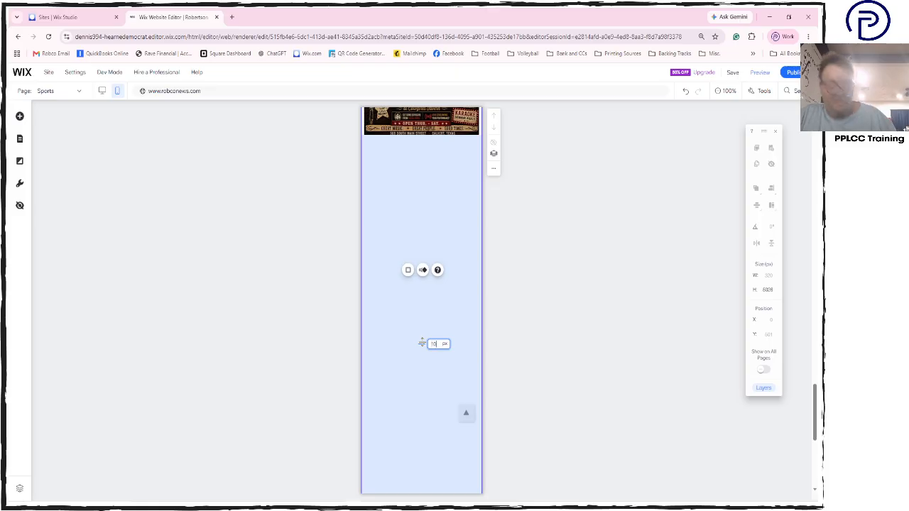
key(Return)
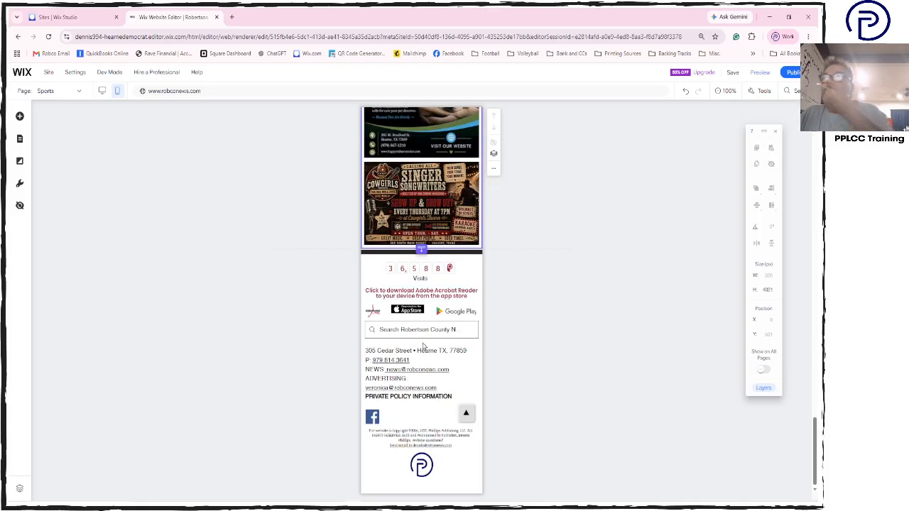
scroll(502, 287, up, 15)
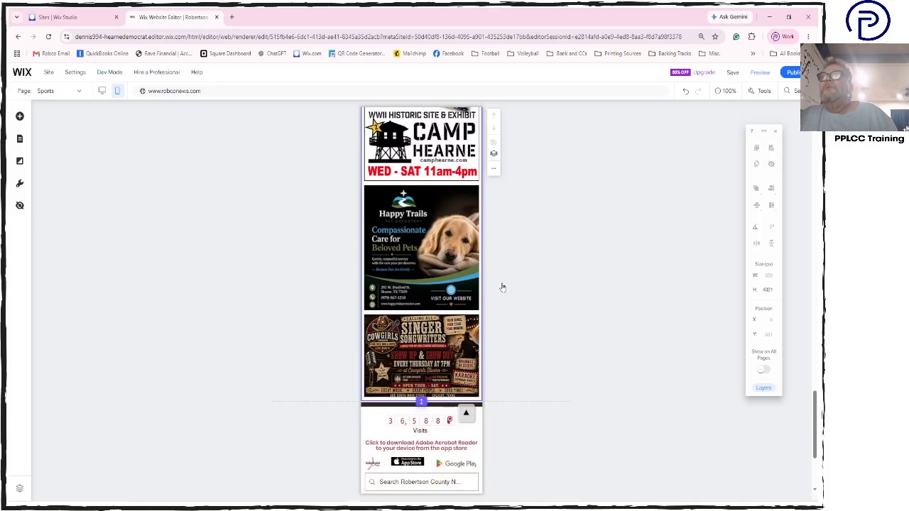
scroll(502, 287, up, 10)
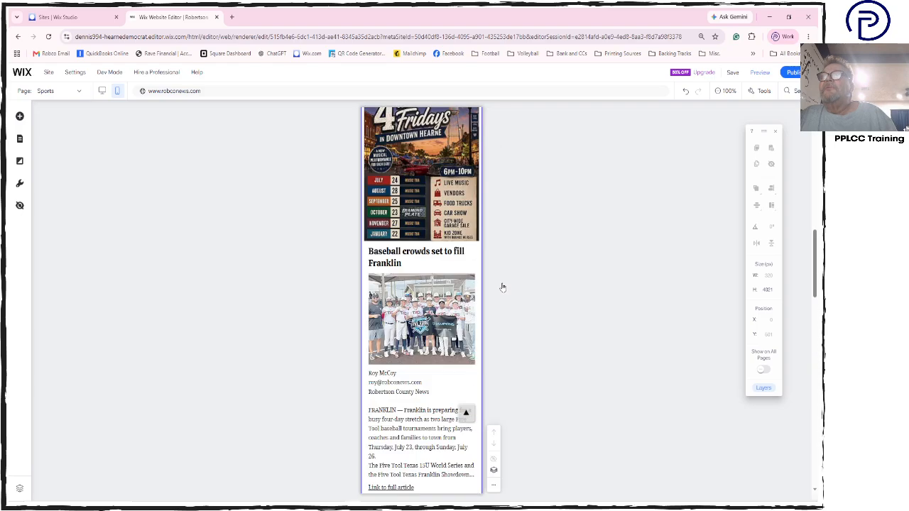
mouse_move(787, 82)
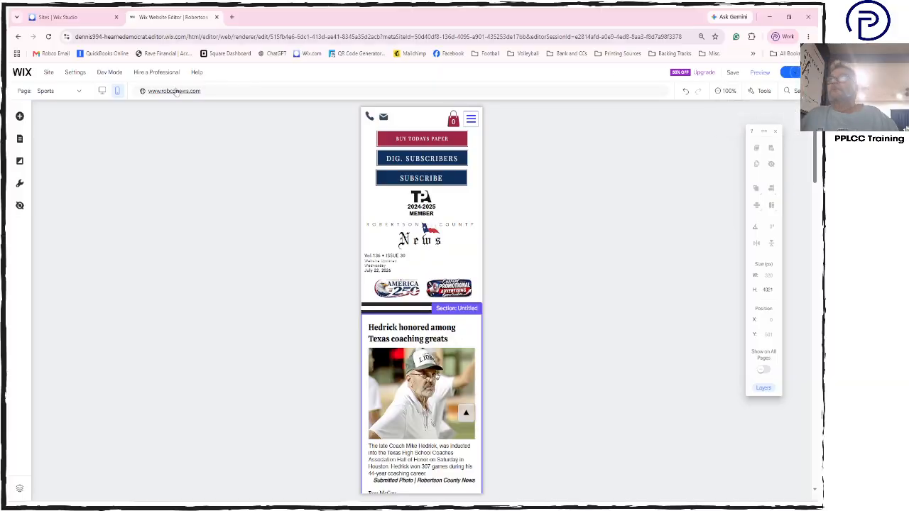
Open the Lead Story page and review its mobile layout from the cheerleaders story down to the footer.
click(82, 94)
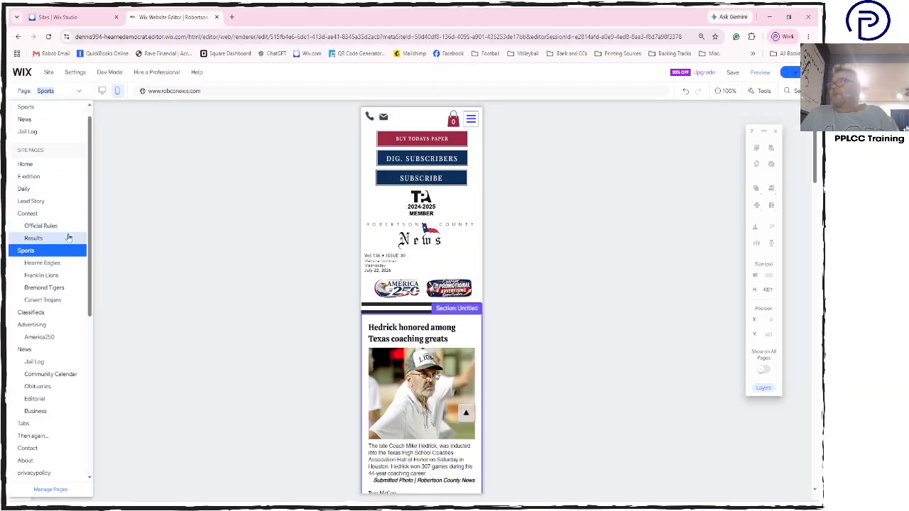
click(63, 208)
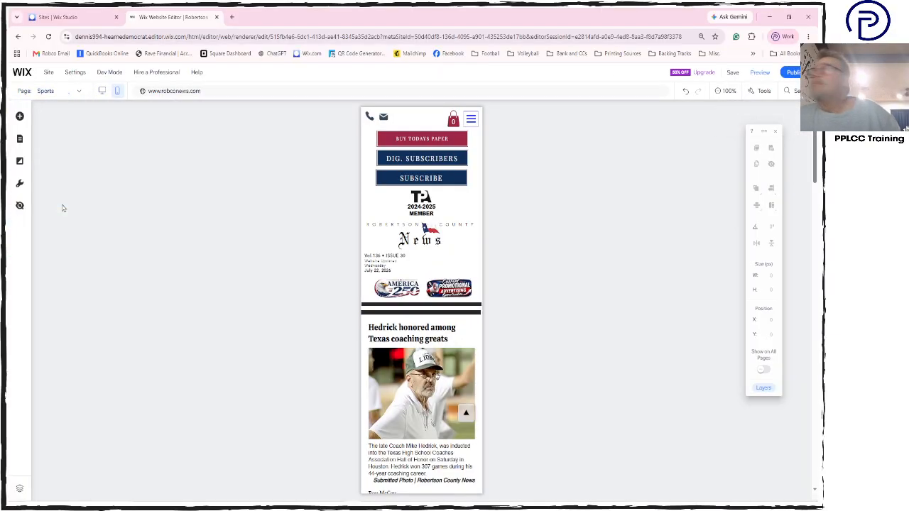
scroll(289, 412, down, 3)
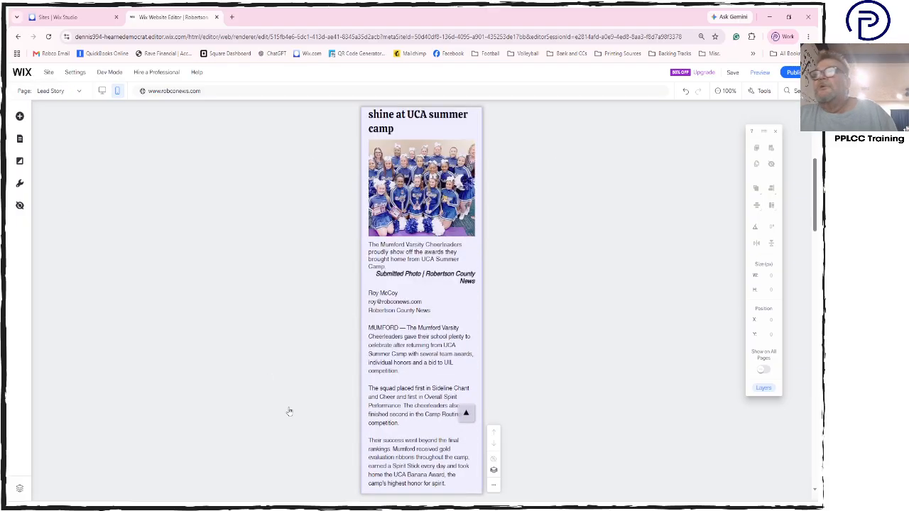
scroll(289, 411, down, 15)
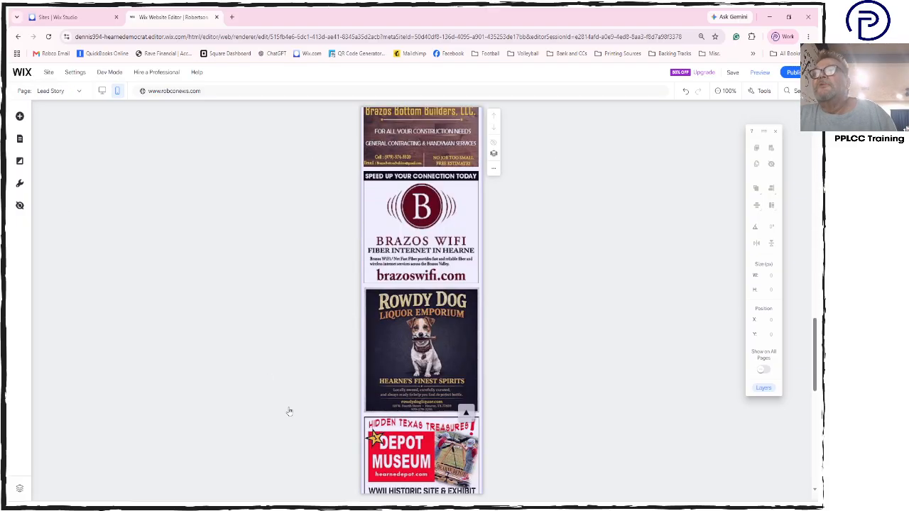
scroll(289, 411, down, 3)
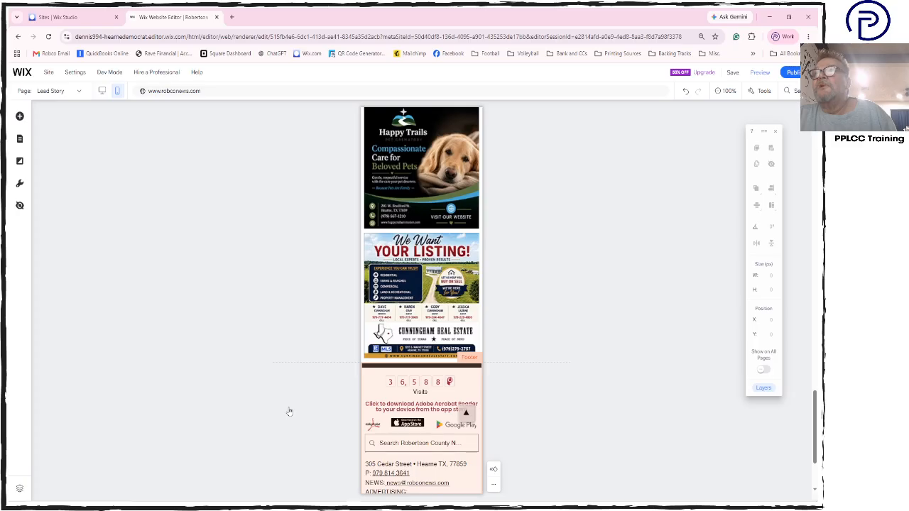
click(79, 92)
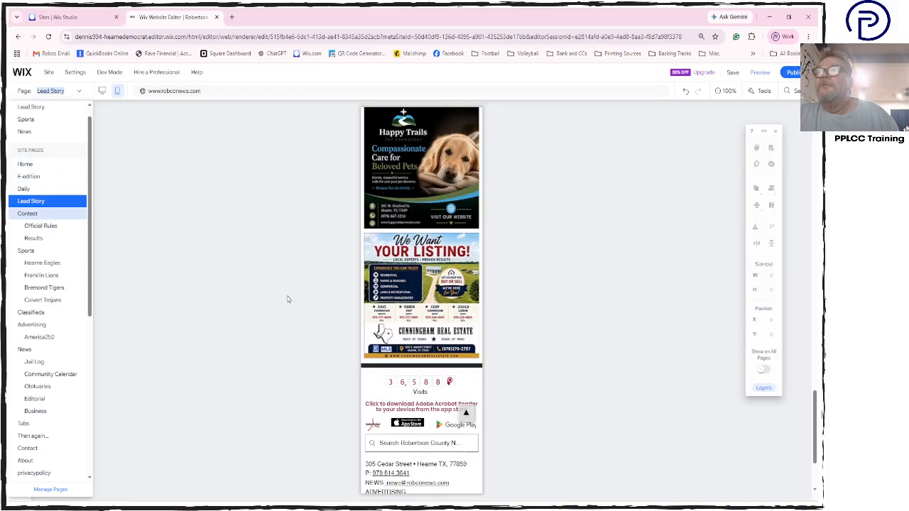
click(208, 216)
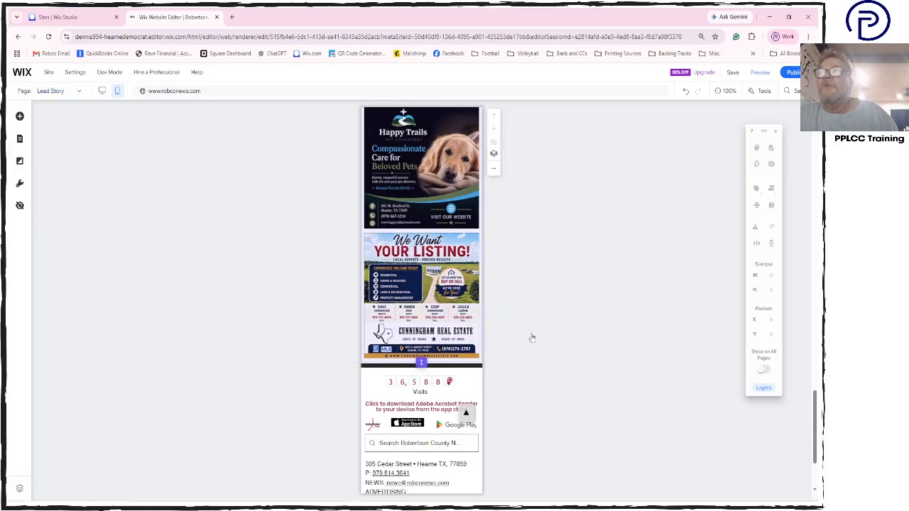
Switch the Lead Story page to the desktop layout and check the cheerleaders story and the ad column.
click(102, 92)
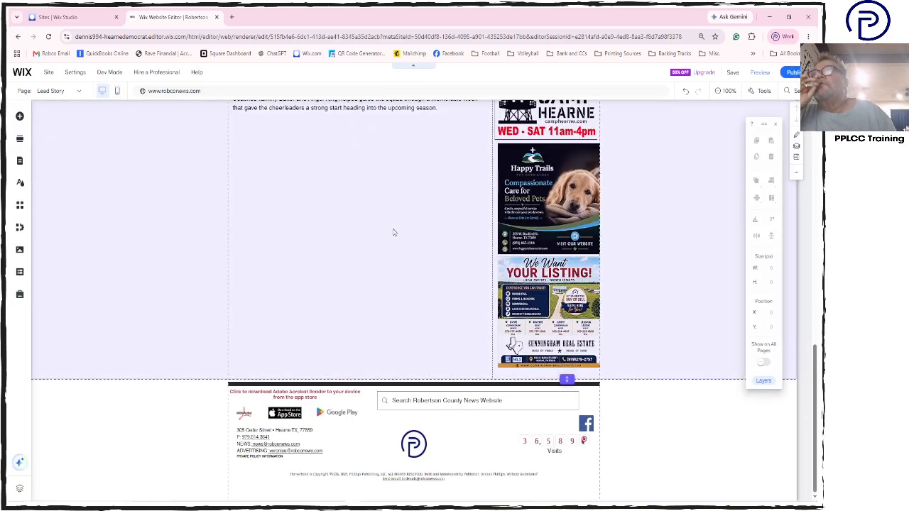
scroll(393, 232, up, 15)
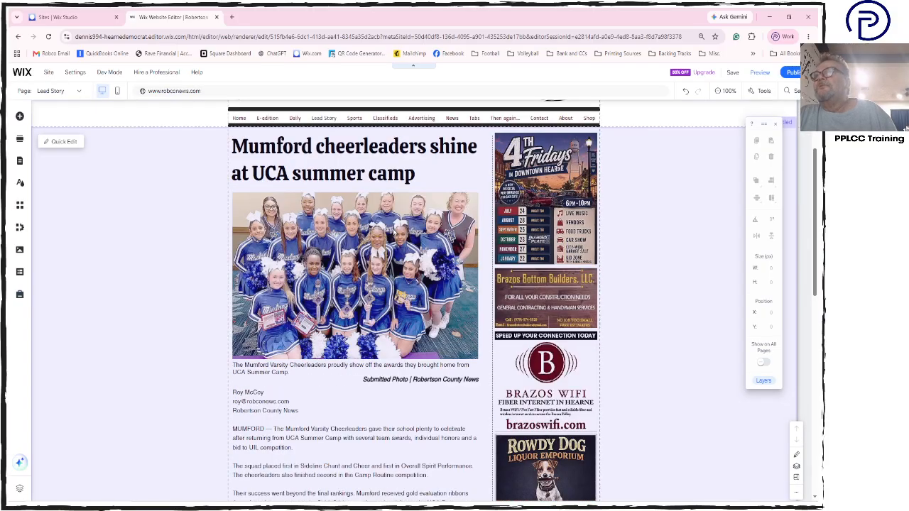
scroll(394, 232, down, 1)
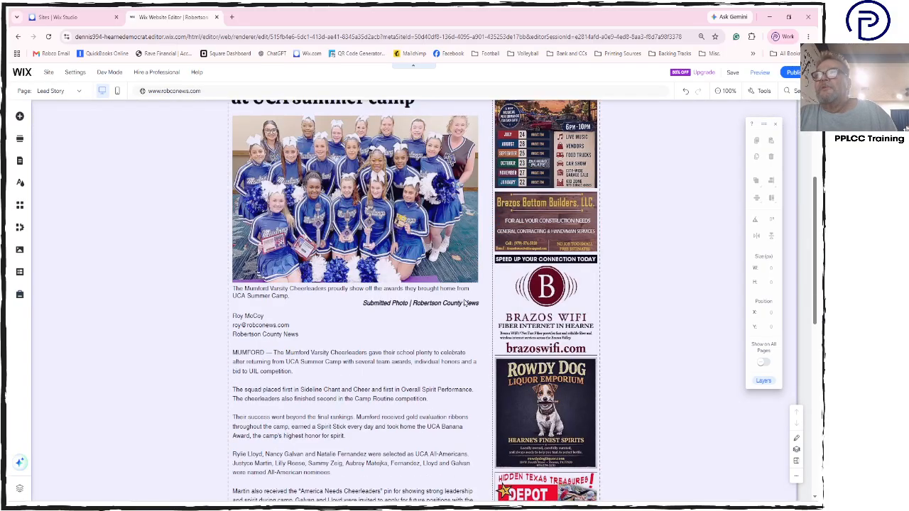
scroll(465, 301, down, 5)
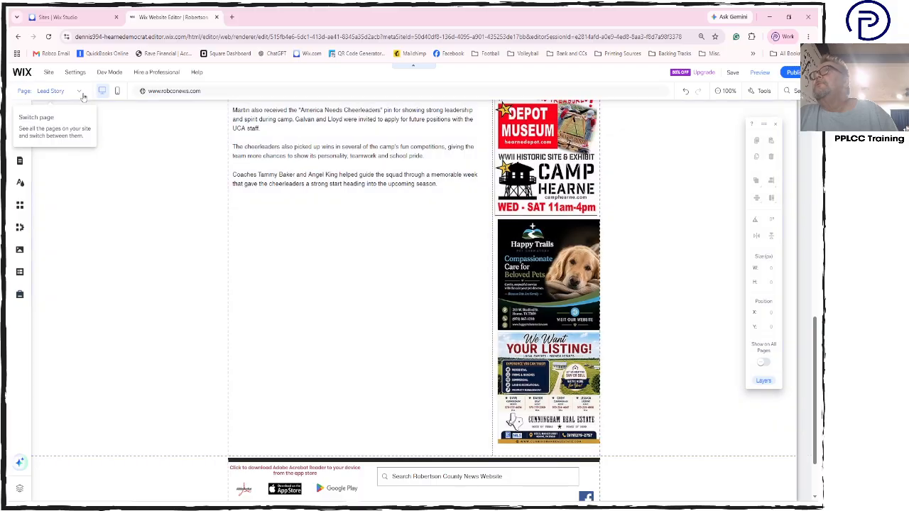
Open the Sports page in the desktop layout and check its stories and ad column down to the footer.
click(79, 91)
scroll(45, 384, down, 4)
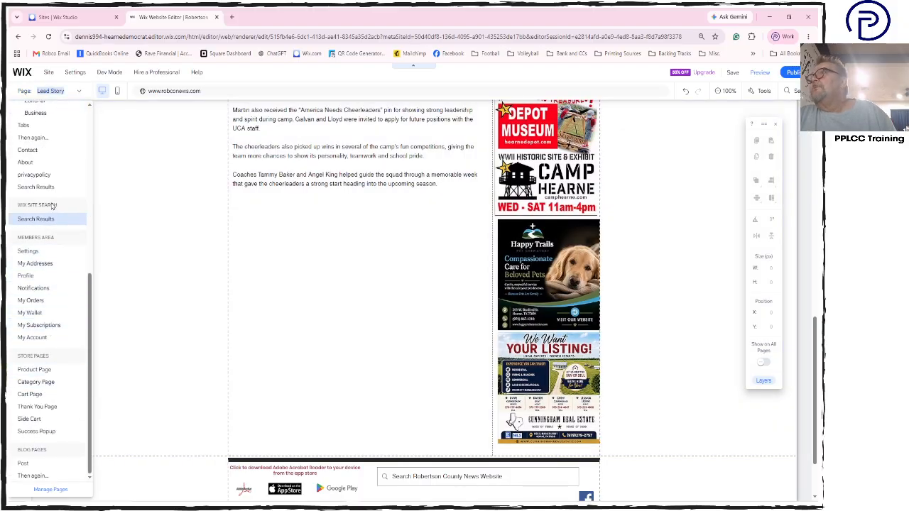
scroll(51, 203, up, 1)
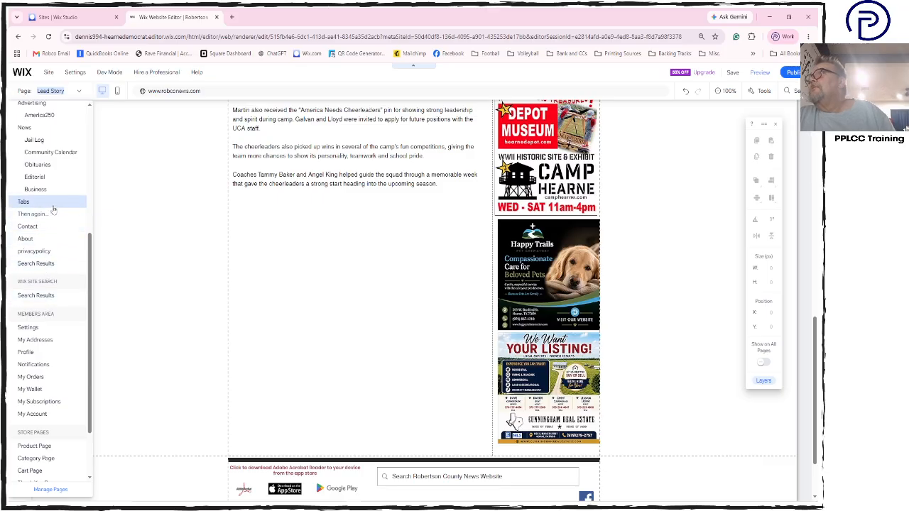
scroll(53, 233, up, 4)
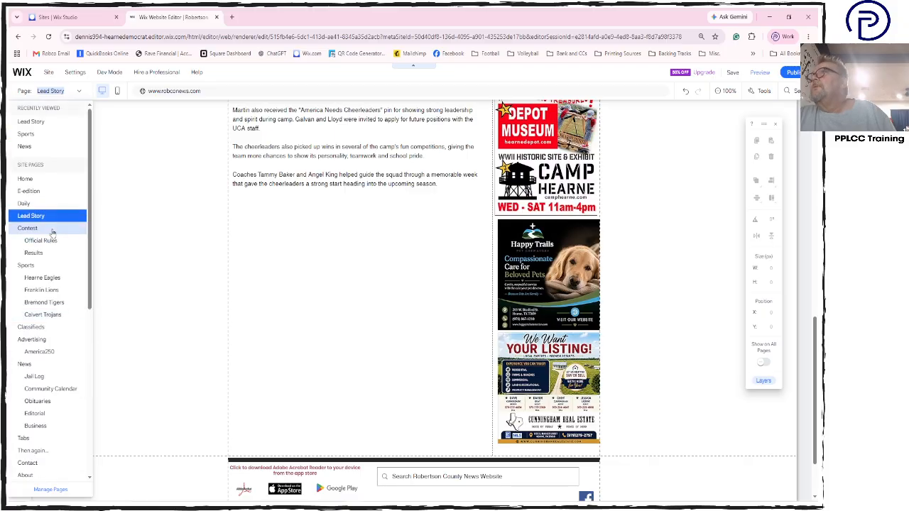
click(41, 139)
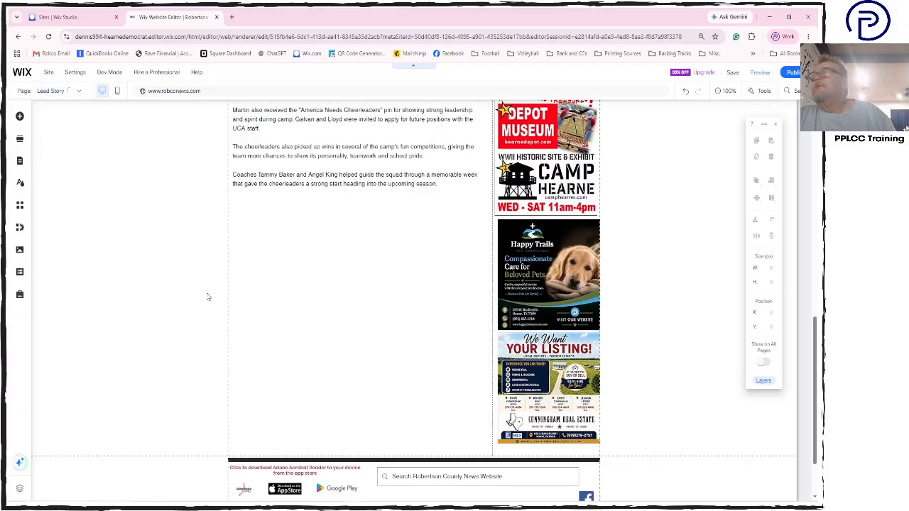
scroll(426, 362, down, 5)
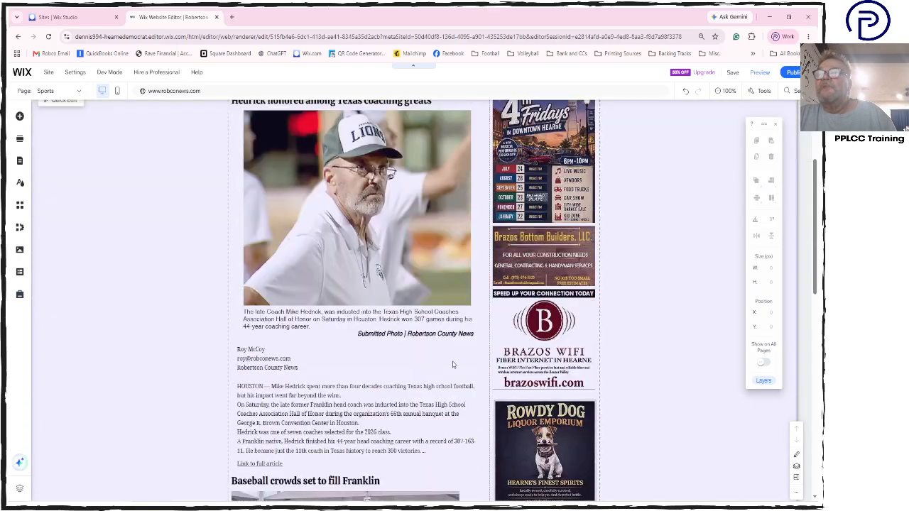
scroll(452, 364, down, 8)
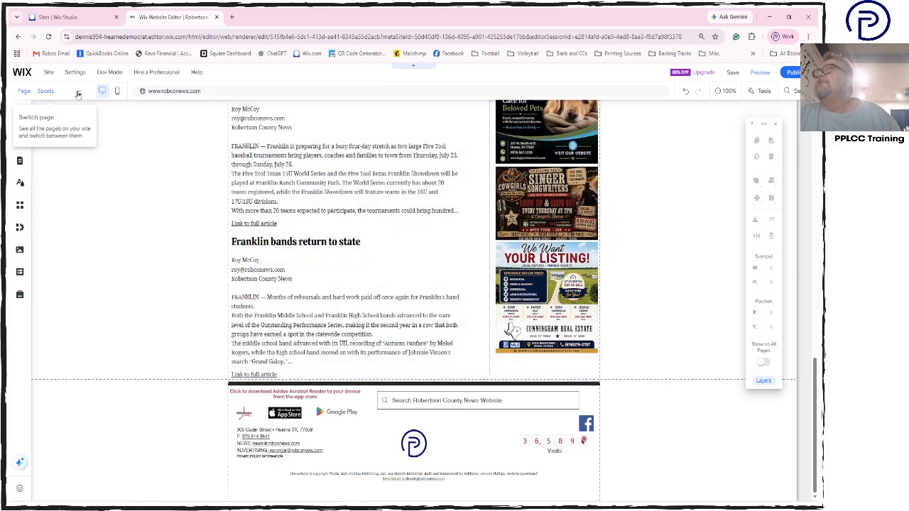
Open the "Then again..." blog page listed among the site's blog pages.
click(74, 91)
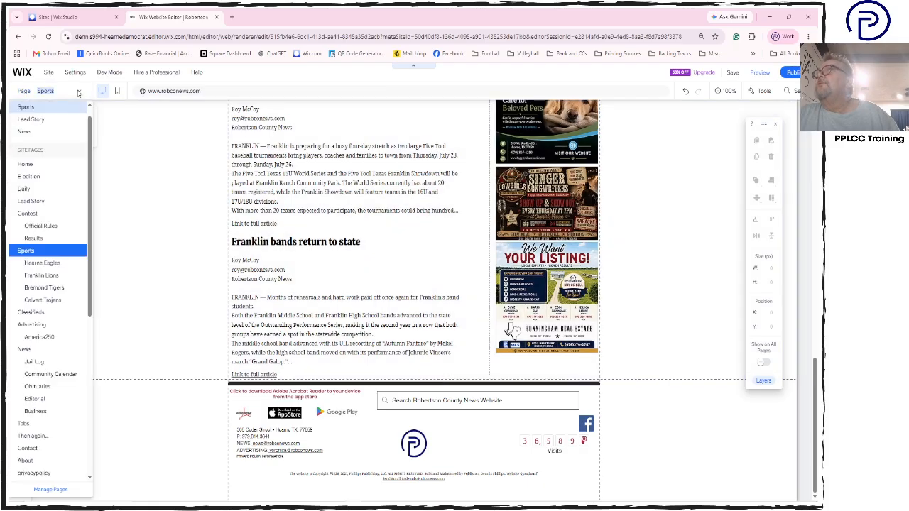
scroll(46, 347, down, 5)
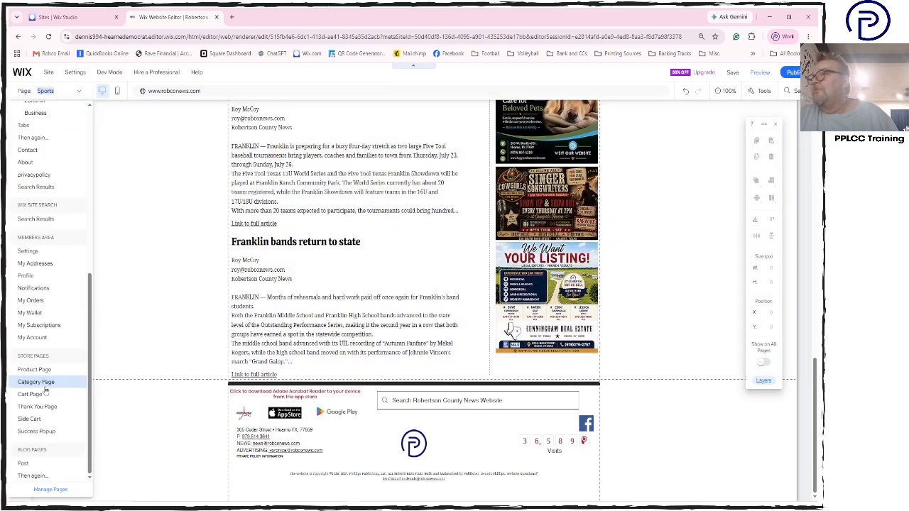
click(34, 477)
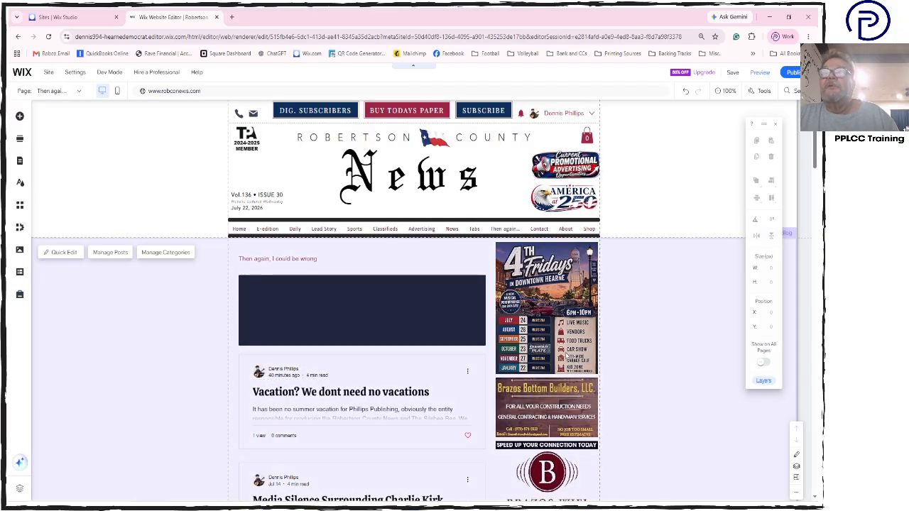
Delete the Cowgirls singer-songwriters ad from the ad column and move the Cunningham Real Estate ad up directly beneath the Happy Trails ad.
scroll(566, 357, down, 4)
scroll(561, 327, down, 4)
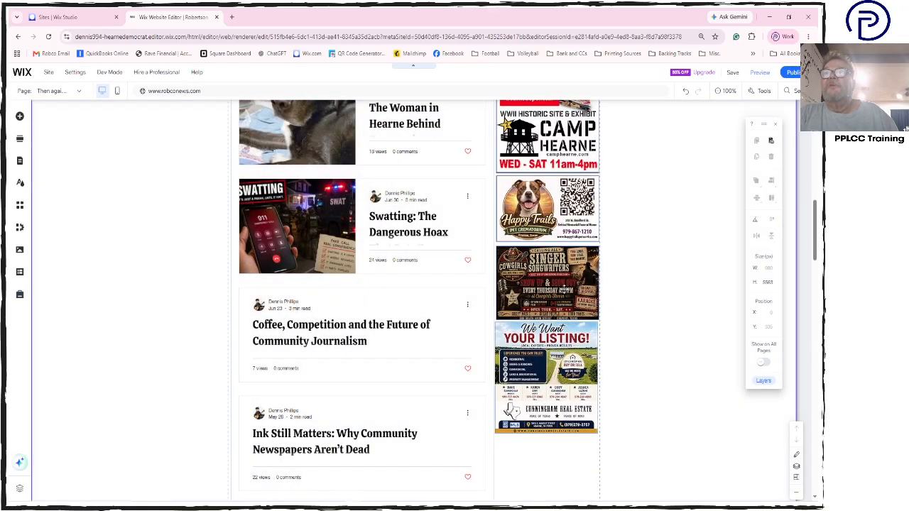
click(564, 289)
key(Delete)
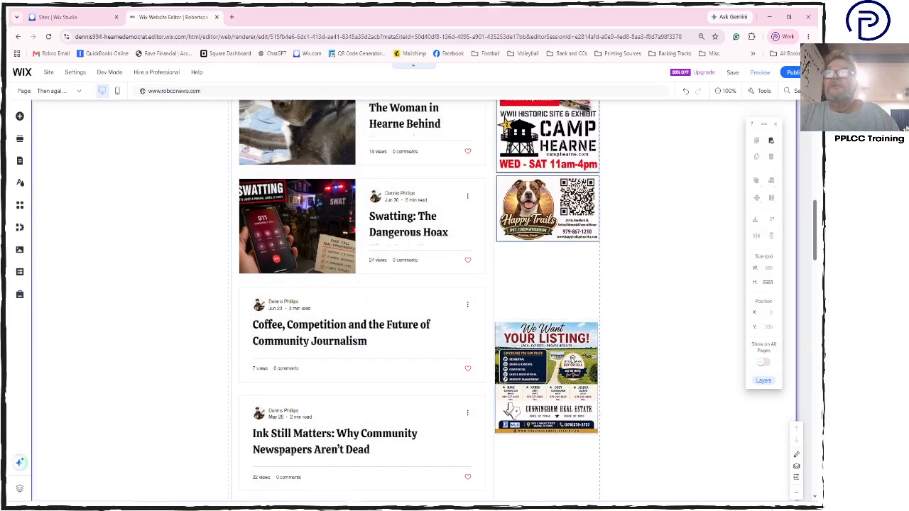
drag(563, 367, 641, 372)
drag(571, 372, 567, 306)
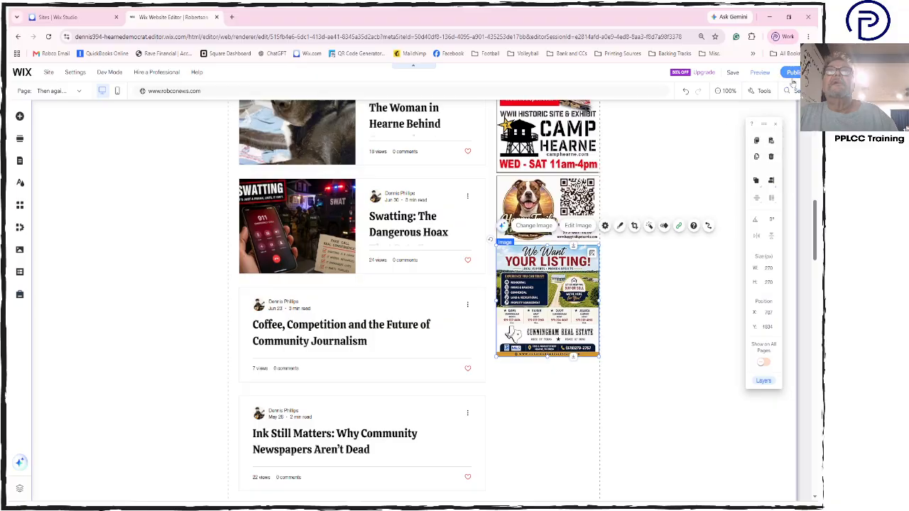
Switch the blog page to the mobile layout and review its posts and ads down to the Cunningham Real Estate ad.
click(118, 92)
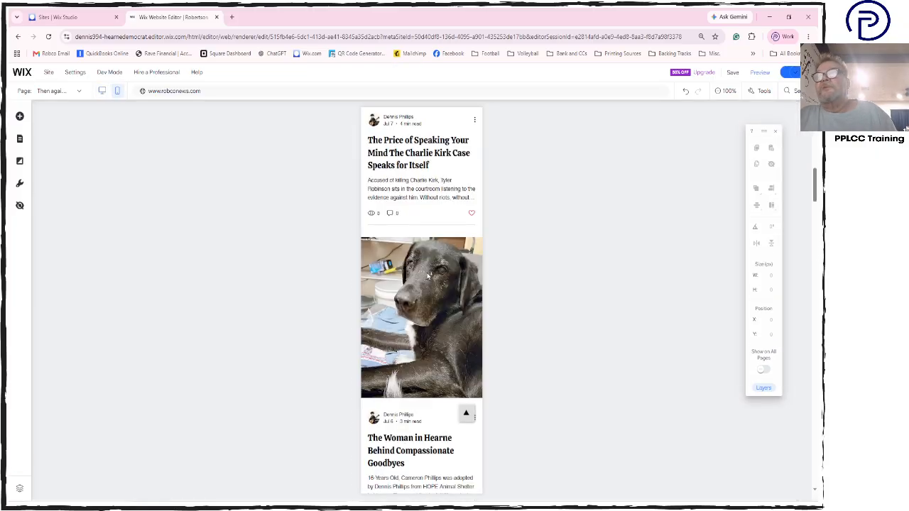
scroll(427, 276, down, 15)
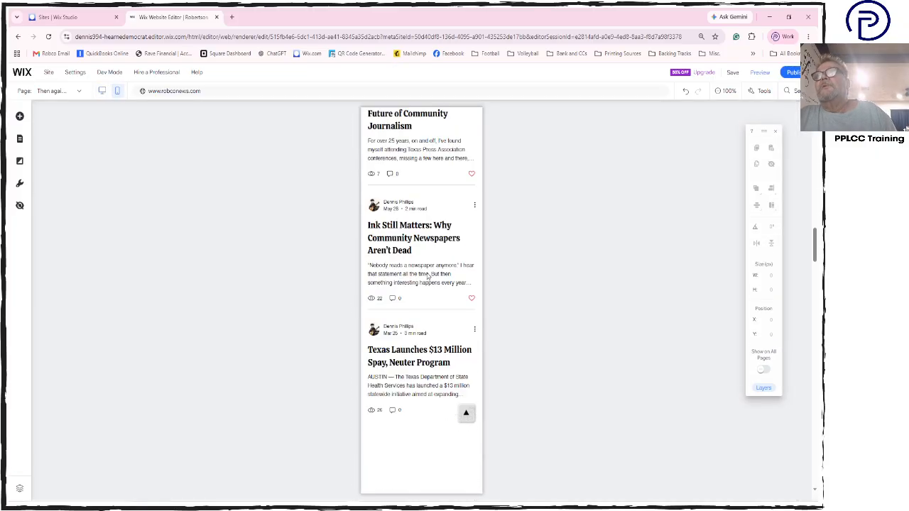
scroll(427, 276, down, 5)
scroll(427, 276, down, 2)
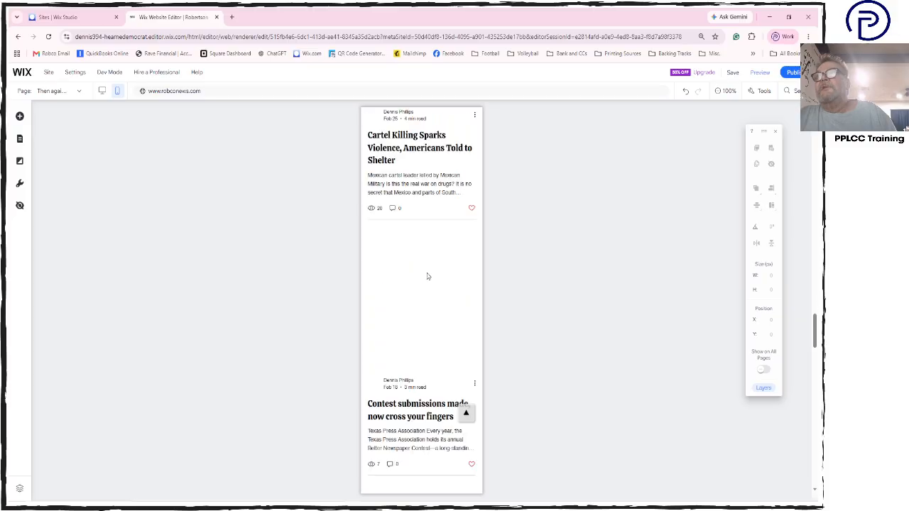
click(399, 260)
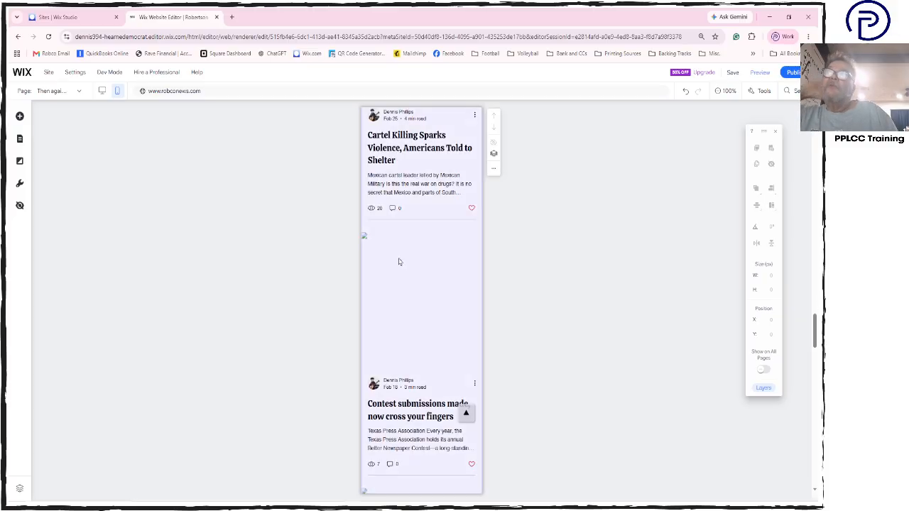
scroll(399, 263, down, 2)
scroll(420, 323, down, 7)
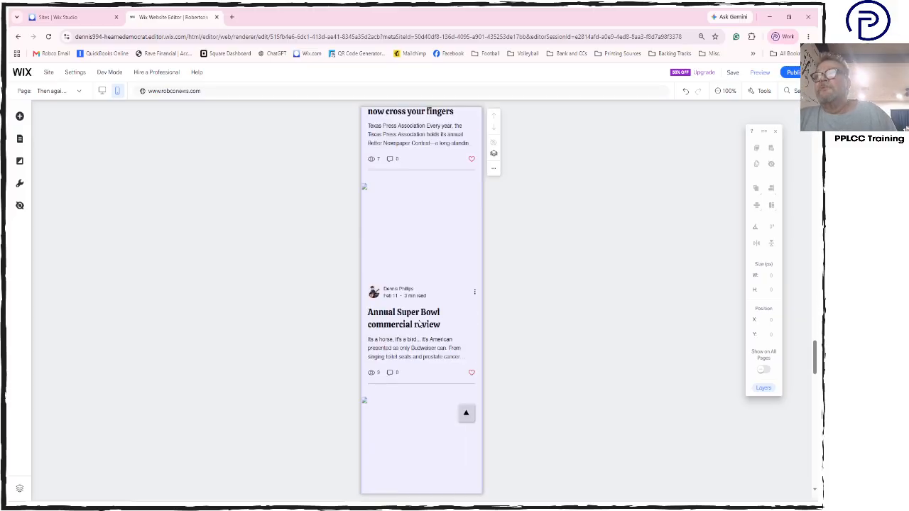
scroll(420, 324, down, 2)
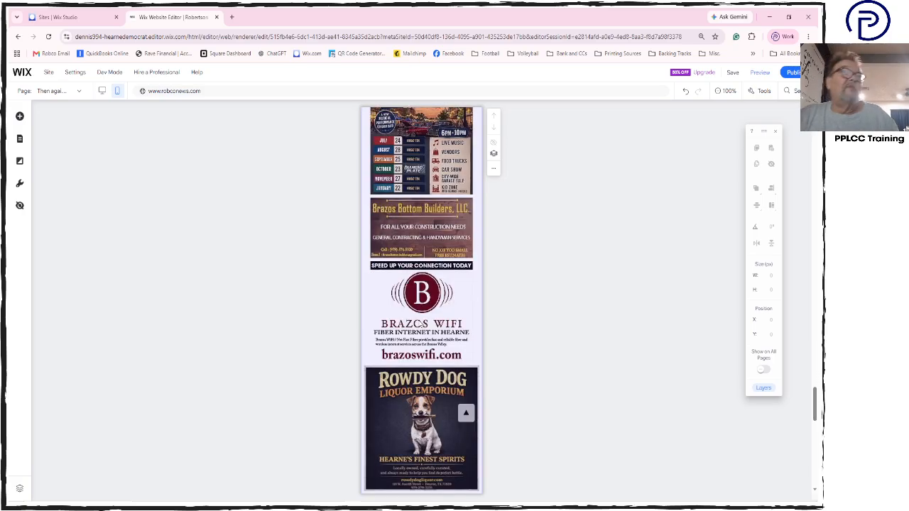
scroll(419, 323, down, 6)
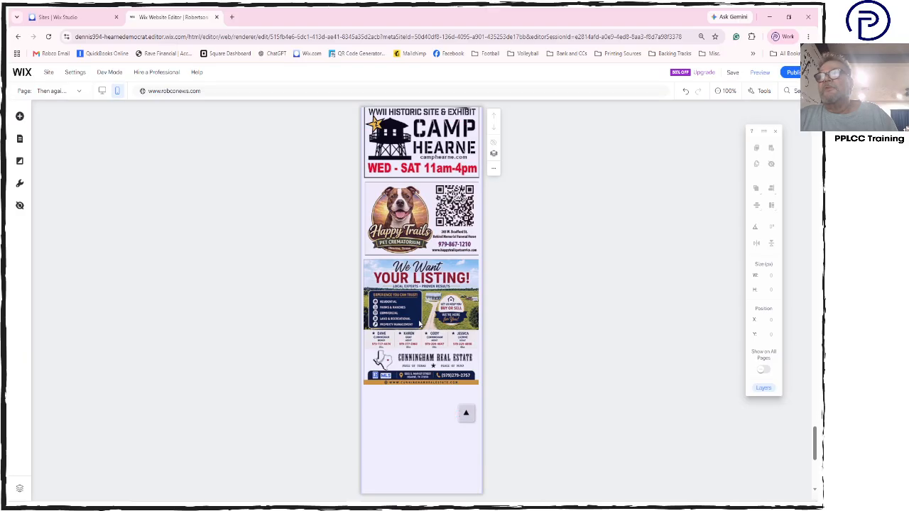
Remove the Happy Trails Pet Crematorium ad from the mobile layout and dismiss the list of hidden elements.
click(429, 236)
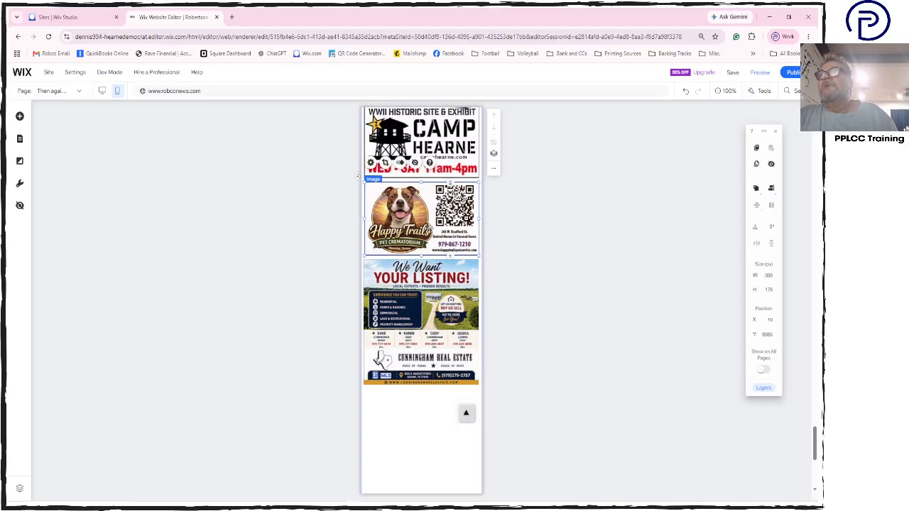
key(Delete)
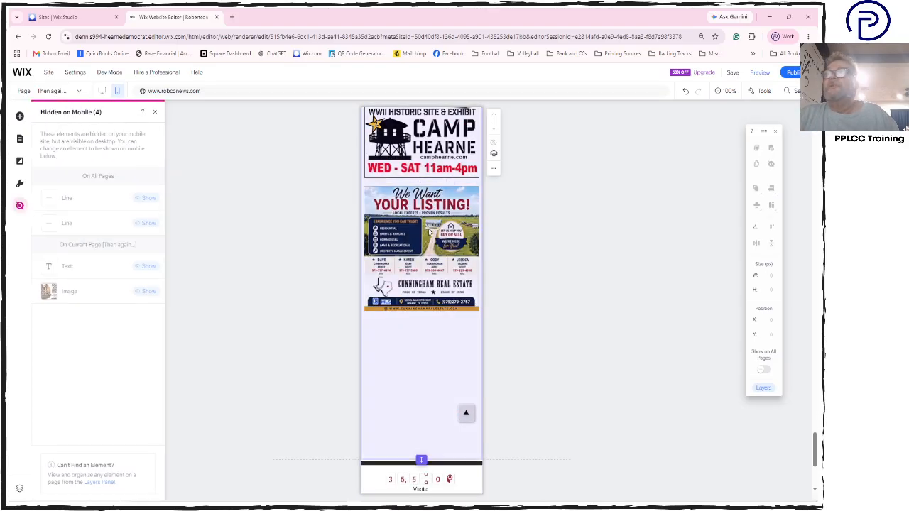
scroll(429, 233, up, 3)
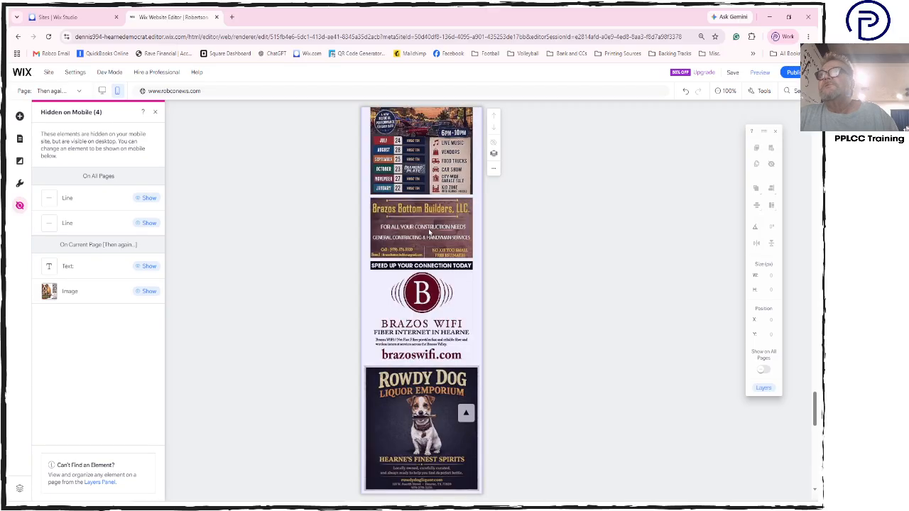
scroll(429, 233, up, 3)
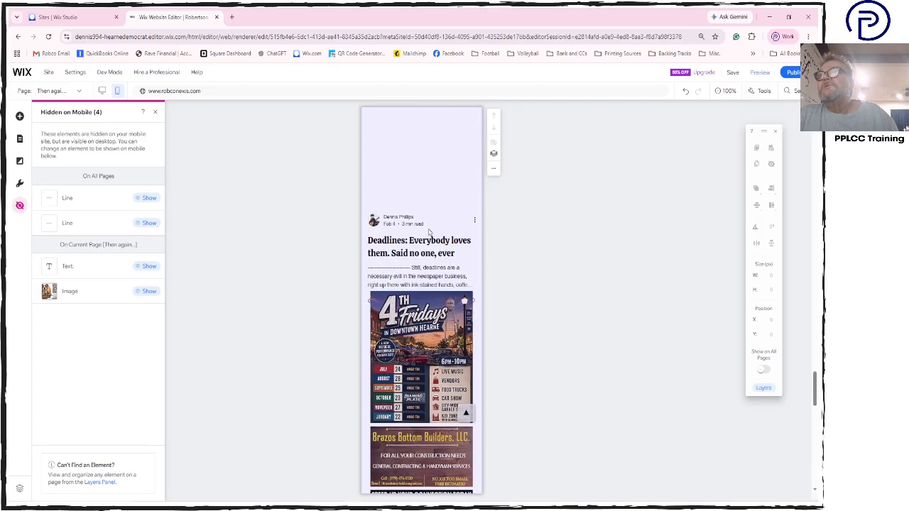
scroll(429, 233, down, 2)
click(522, 274)
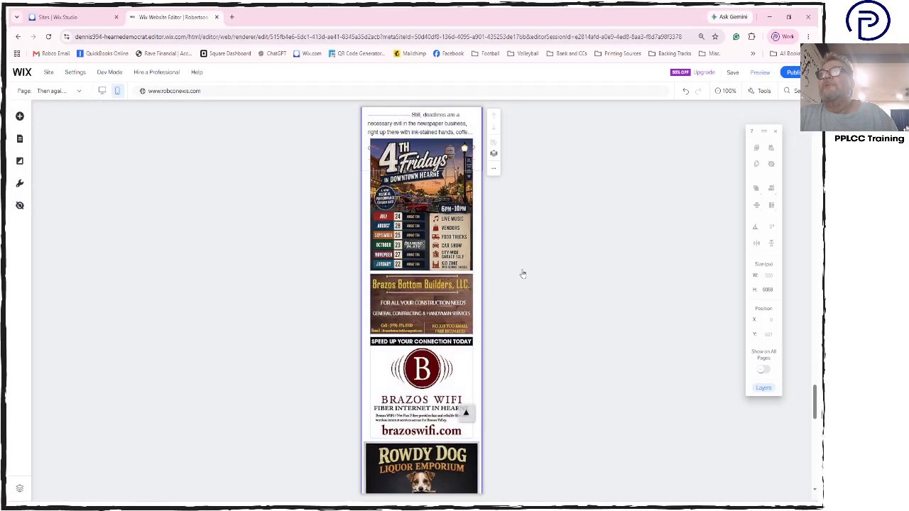
Set the gap between the Cunningham Real Estate ad and the footer to 15 px.
scroll(520, 253, down, 7)
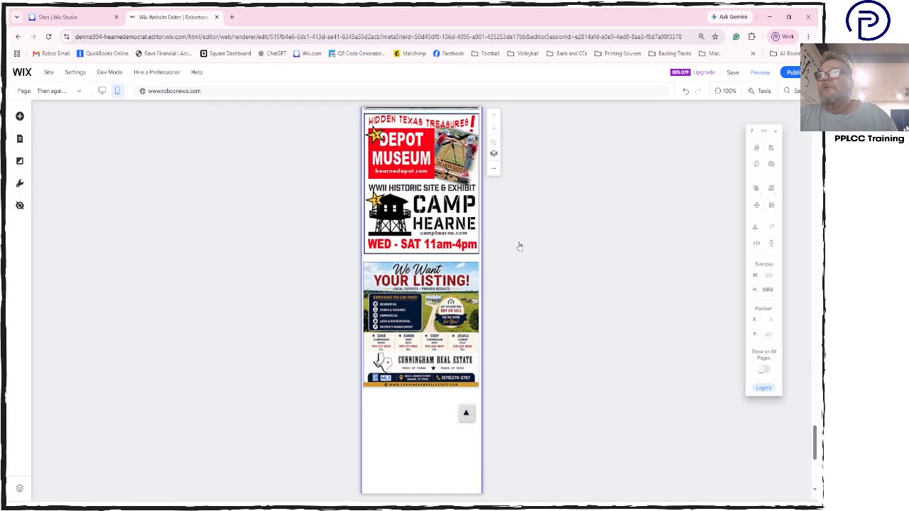
click(494, 318)
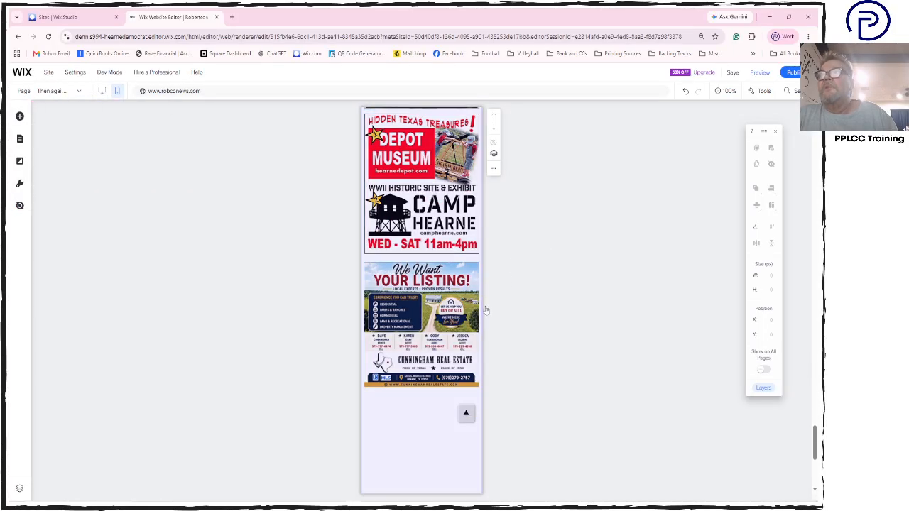
scroll(496, 386, down, 3)
click(426, 318)
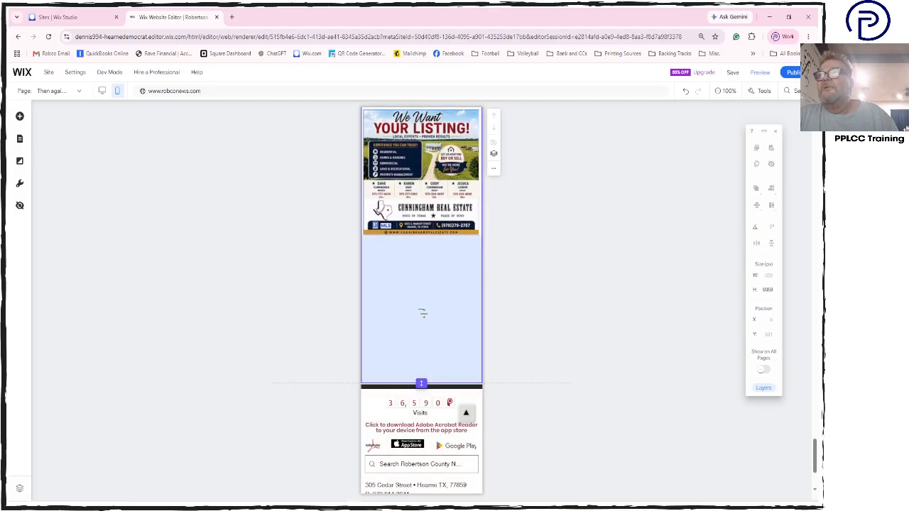
click(443, 310)
text(15)
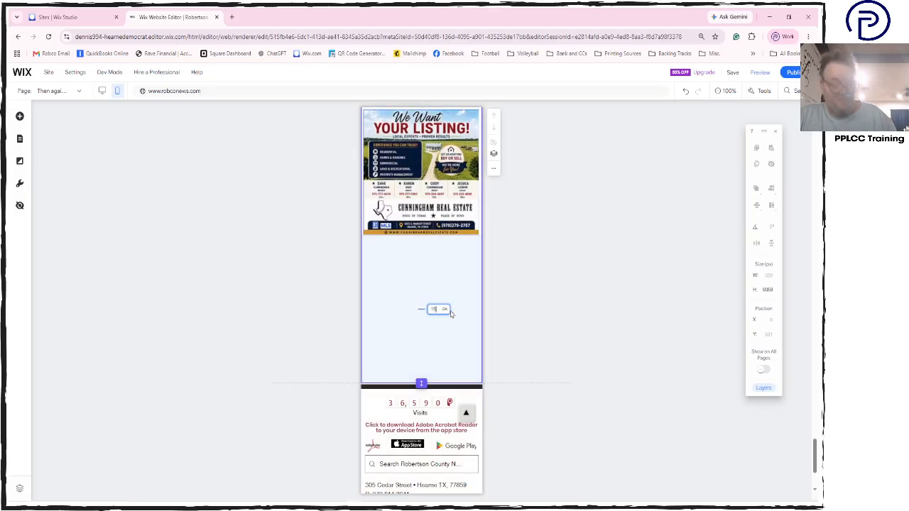
key(Return)
Move the grouped 4th Fridays, Brazos Bottom Builders and Brazos WiFi ads below the Deadlines story and enlarge the group to about 298 px wide.
scroll(566, 198, up, 3)
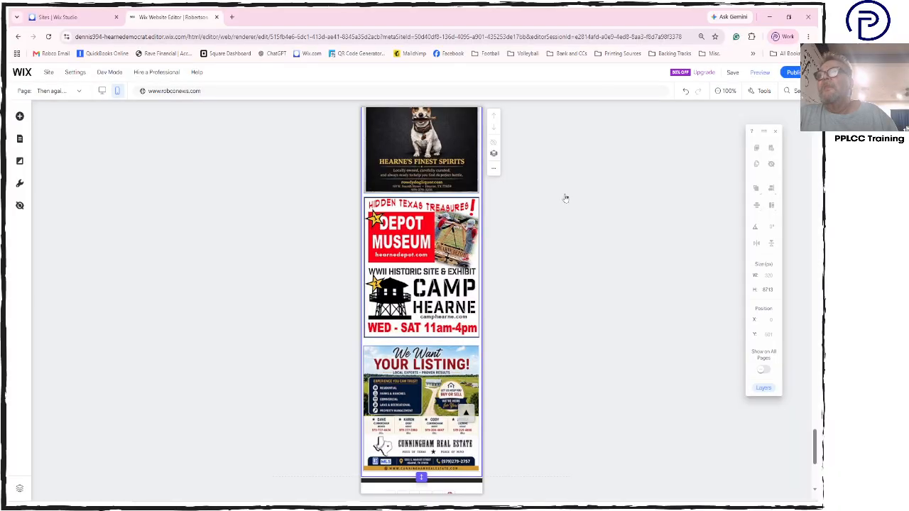
scroll(566, 198, up, 4)
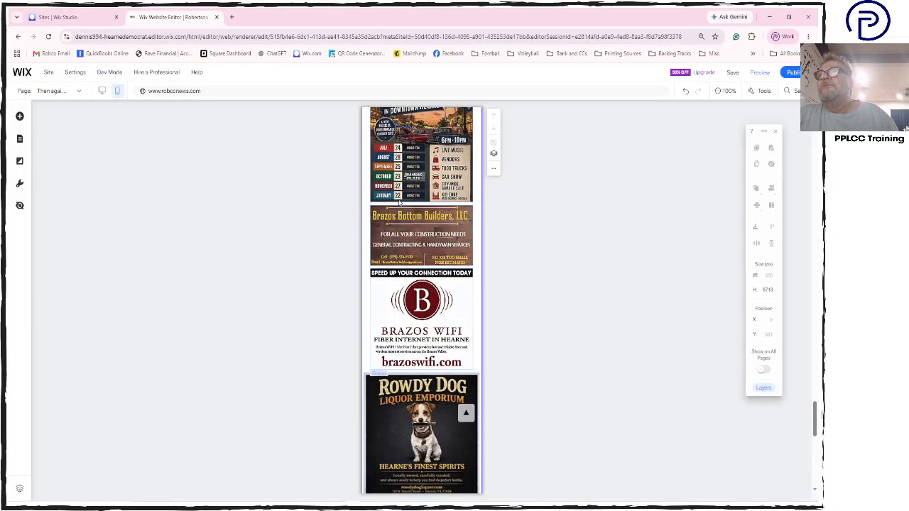
click(399, 200)
scroll(399, 200, up, 1)
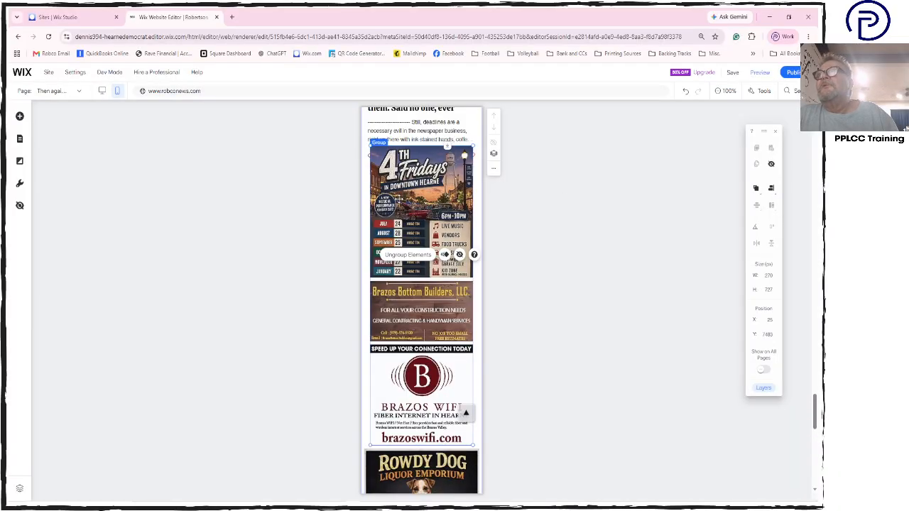
drag(404, 183, 401, 208)
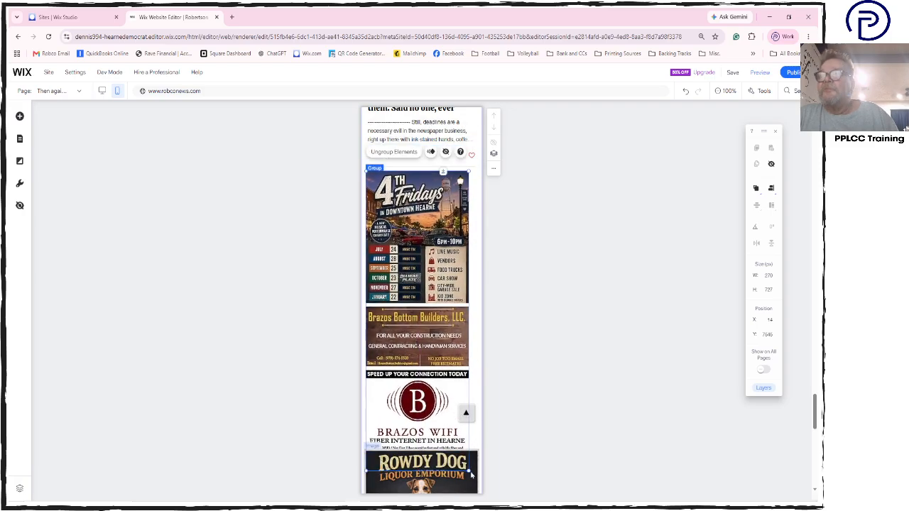
drag(469, 471, 485, 493)
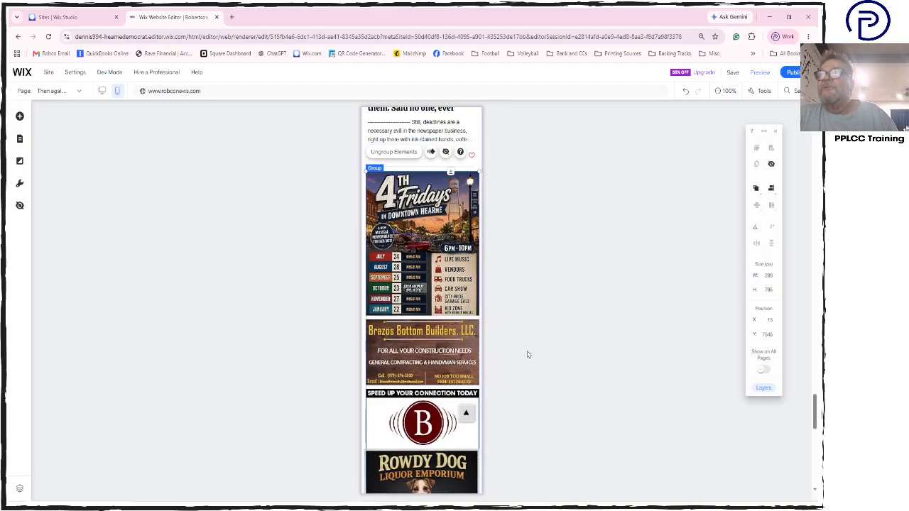
Try to move the ad group up and set the gap between the Brazos WiFi and Rowdy Dog ads to 500 px.
scroll(519, 305, down, 1)
scroll(439, 284, up, 2)
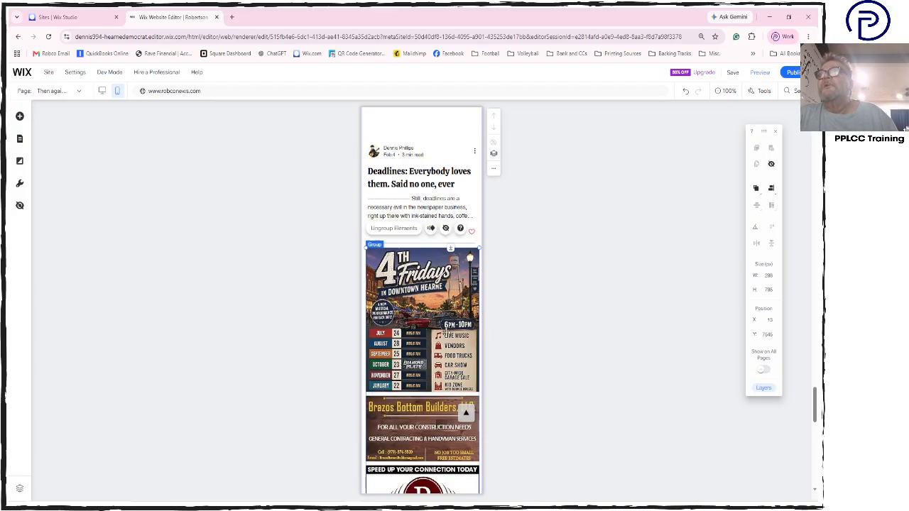
drag(448, 331, 448, 186)
scroll(422, 284, down, 3)
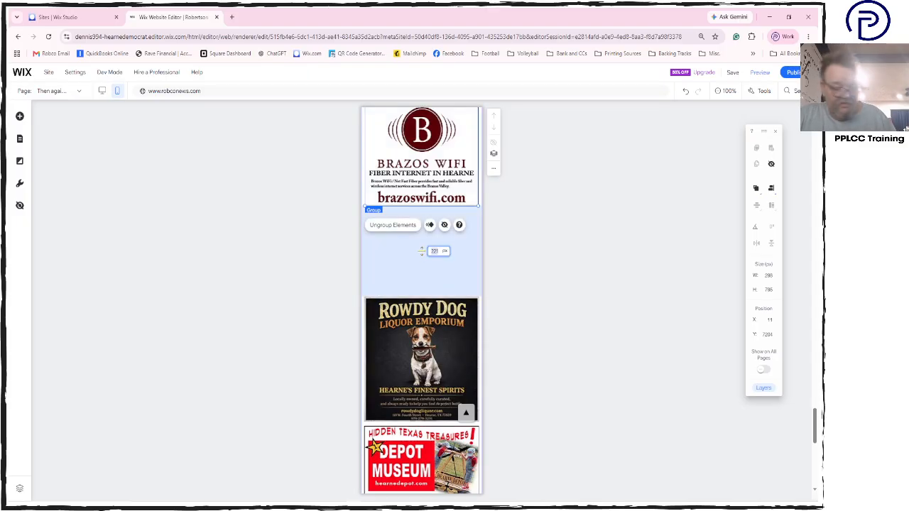
text(500)
key(Return)
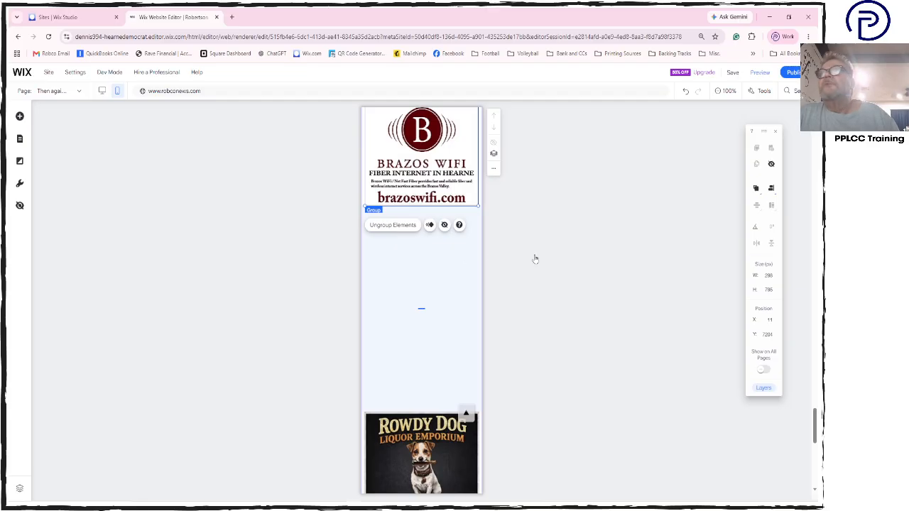
Try to move the 4th Fridays ad down on its own within the group, and undo the move.
click(450, 176)
scroll(450, 176, up, 4)
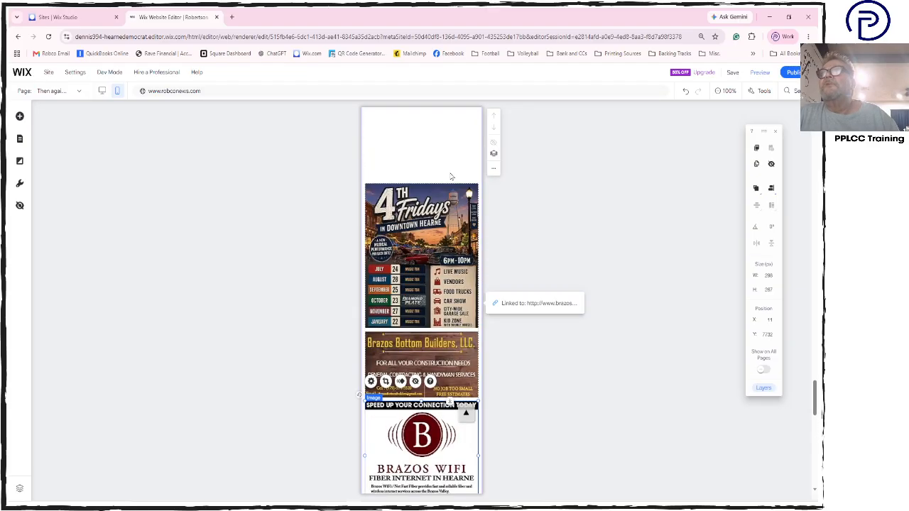
drag(425, 235, 427, 292)
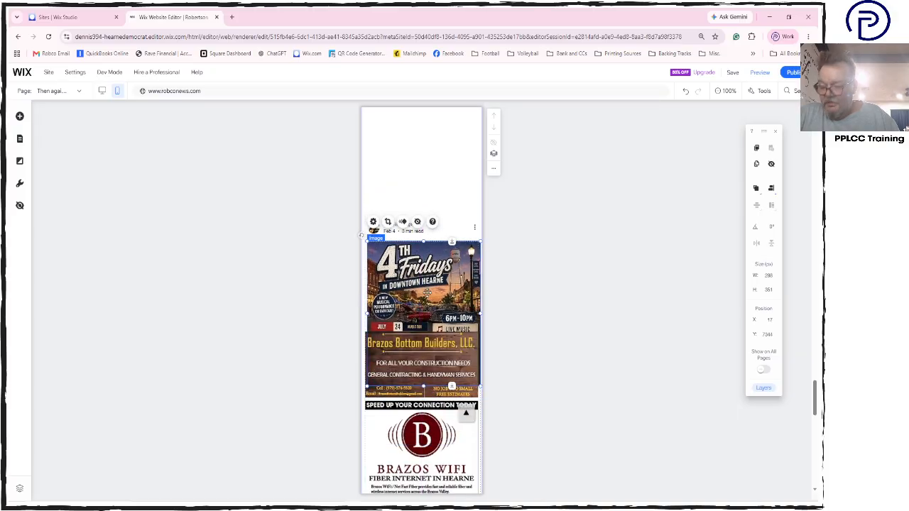
key(ctrl+z)
Undo the last spacing change above the Rowdy Dog ad and check the mobile ad column.
scroll(510, 335, down, 1)
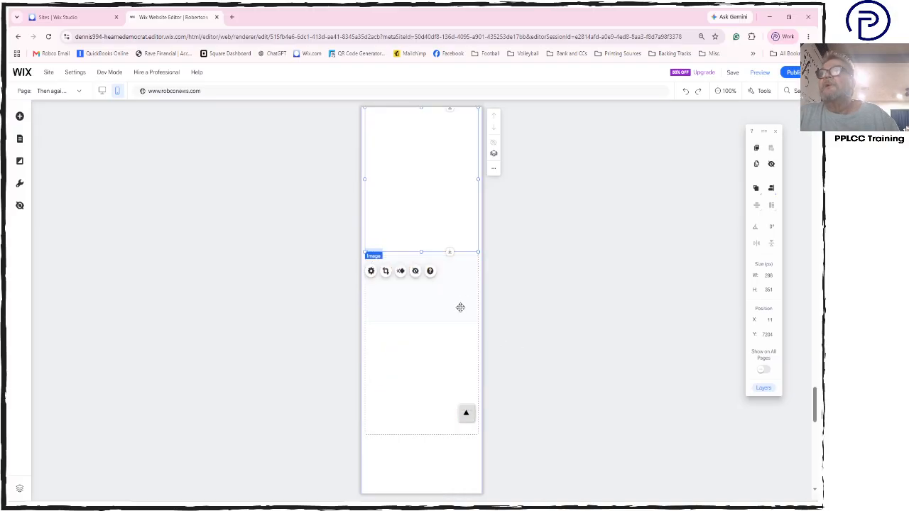
key(ctrl+z)
scroll(542, 368, down, 6)
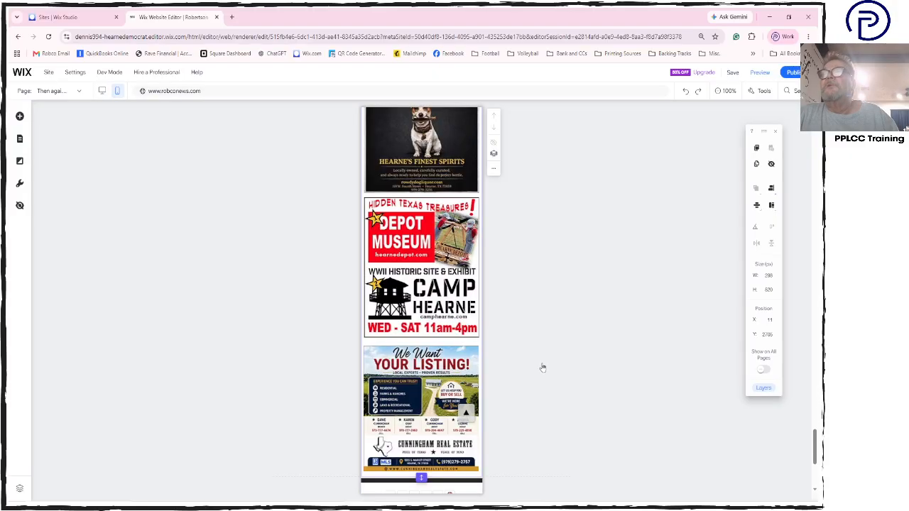
scroll(542, 367, up, 1)
scroll(542, 367, down, 2)
scroll(543, 367, up, 6)
scroll(542, 367, up, 3)
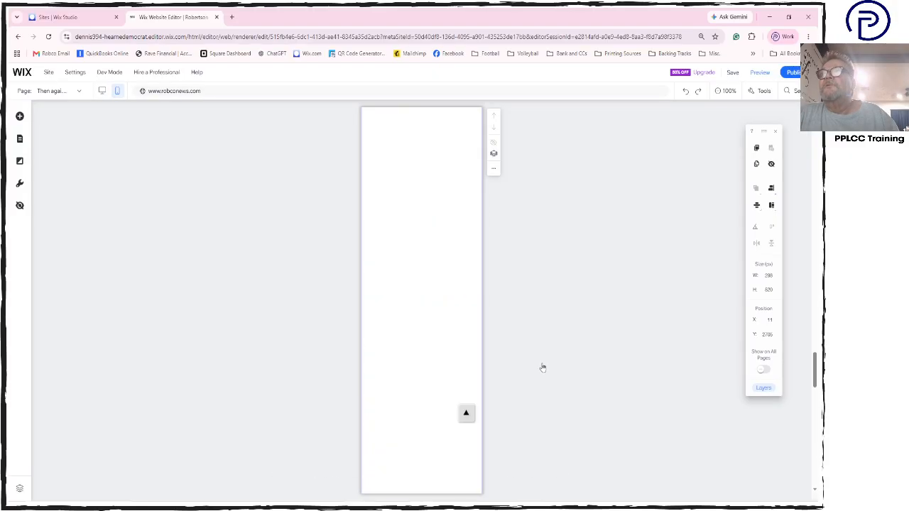
Move the grouped 4th Fridays, Brazos Bottom Builders and Brazos WiFi ads down below the Swatting story.
scroll(543, 367, up, 10)
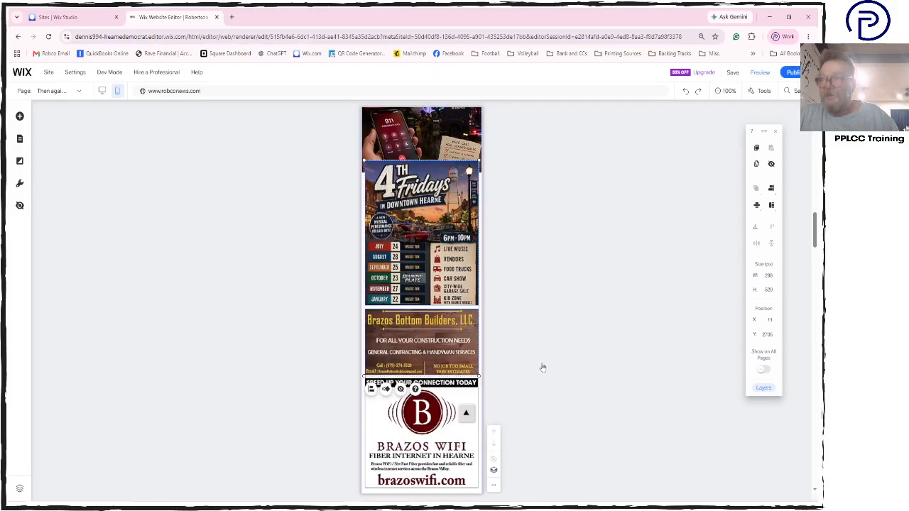
scroll(543, 367, down, 1)
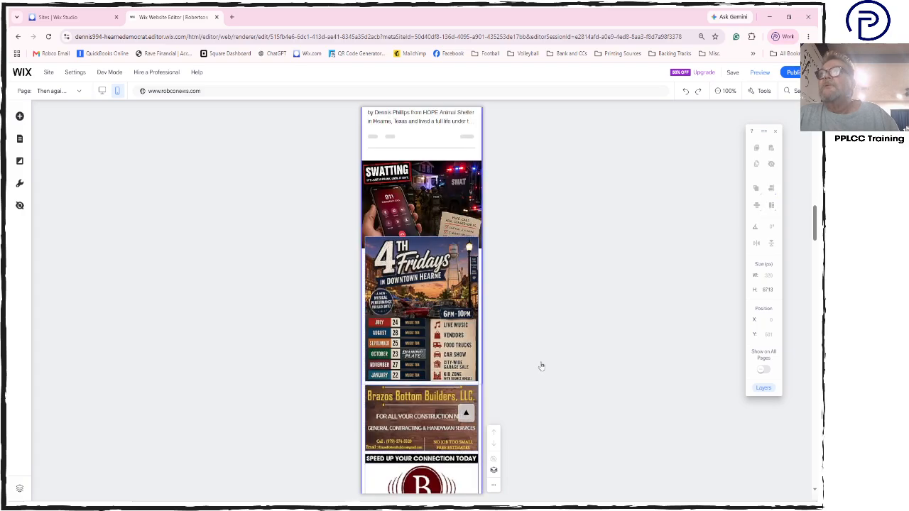
click(434, 302)
scroll(435, 304, down, 2)
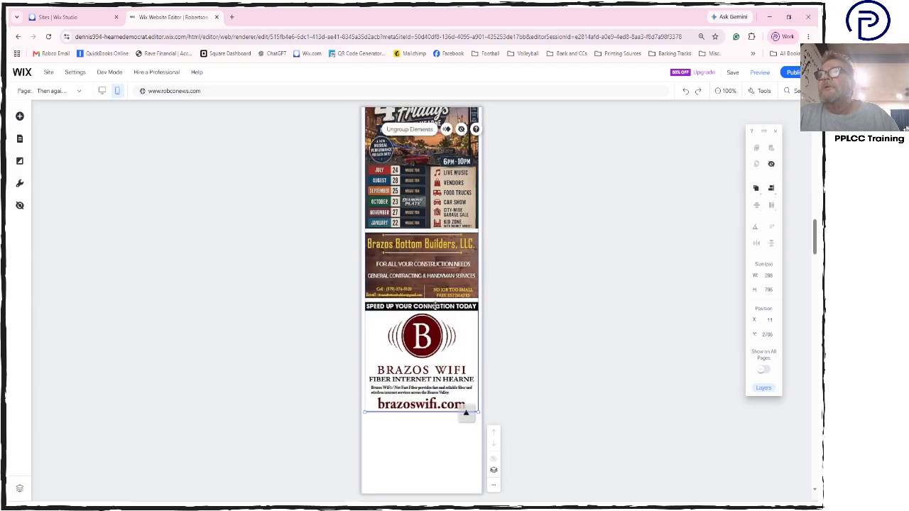
drag(435, 202, 443, 267)
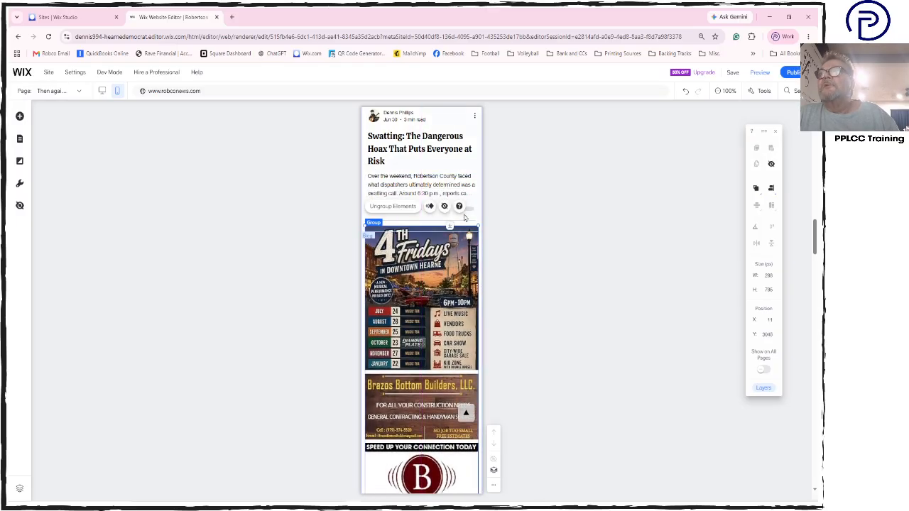
click(510, 259)
Close the large empty gap between the Brazos WiFi ad and the Rowdy Dog ad.
scroll(509, 258, down, 10)
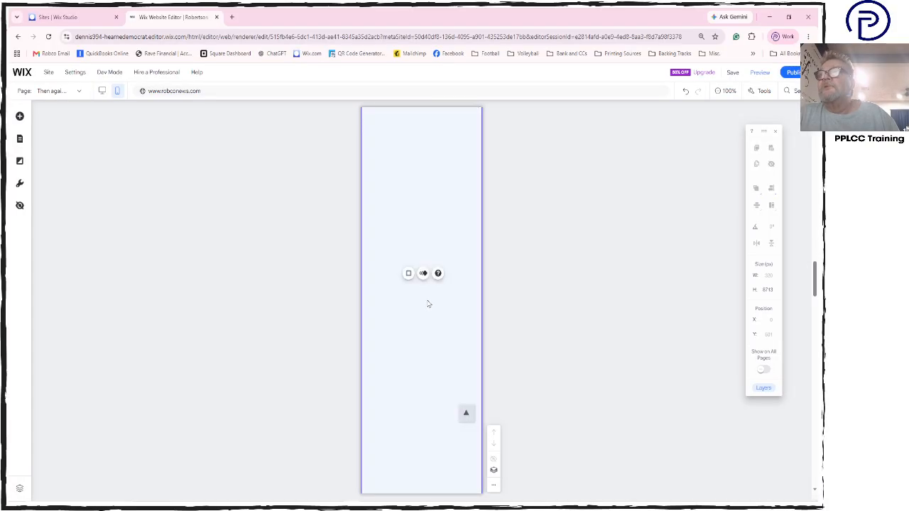
scroll(427, 348, down, 5)
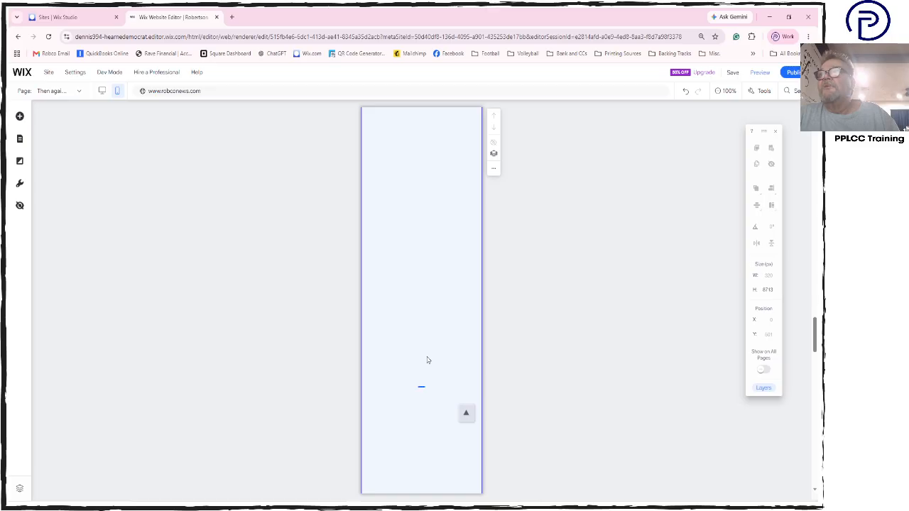
click(422, 385)
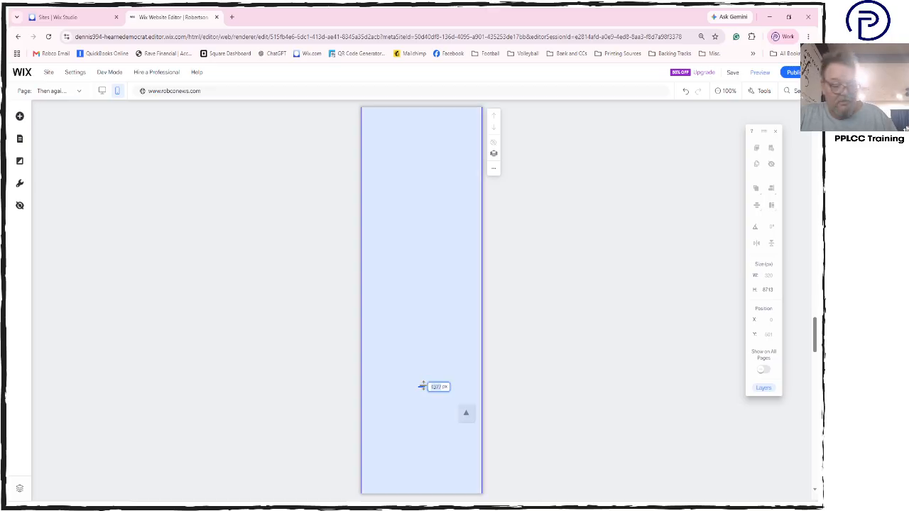
key(Return)
scroll(451, 294, down, 3)
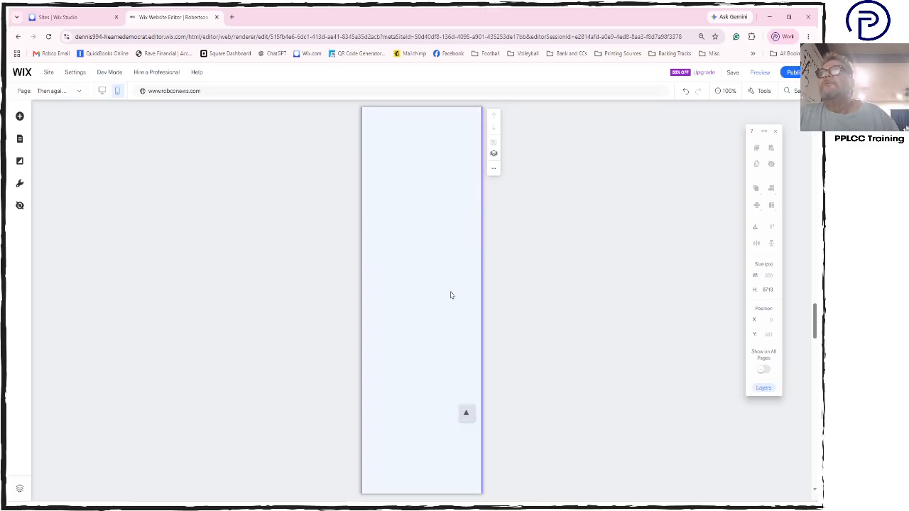
scroll(495, 316, up, 5)
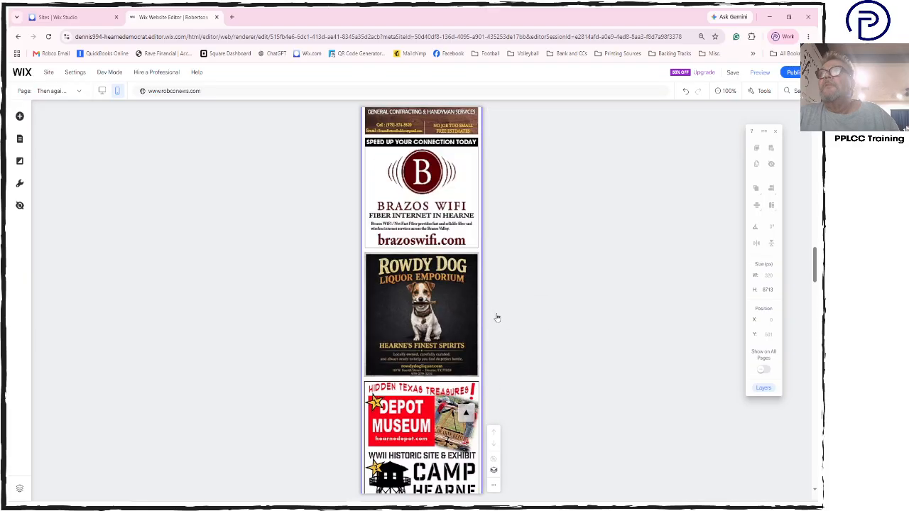
Set the empty space below the Cunningham Real Estate ad to 10 px and check the stories above.
scroll(497, 318, down, 10)
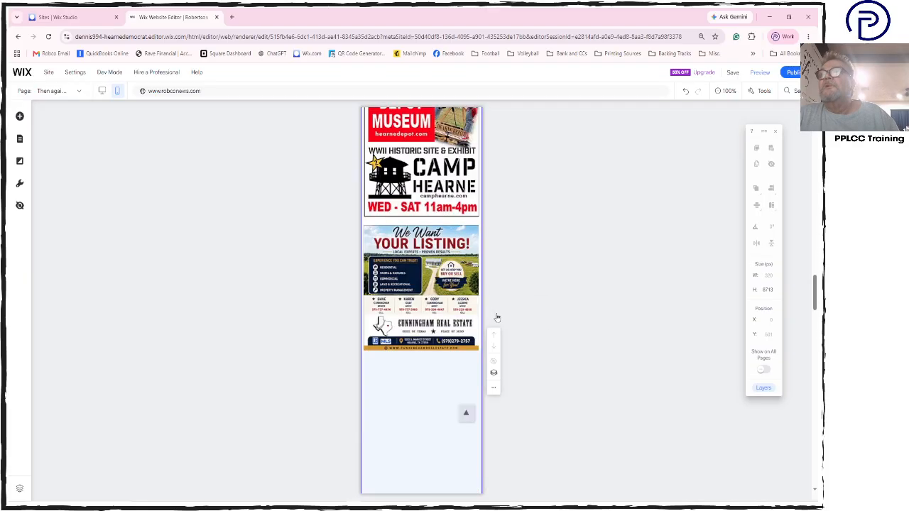
scroll(497, 318, down, 2)
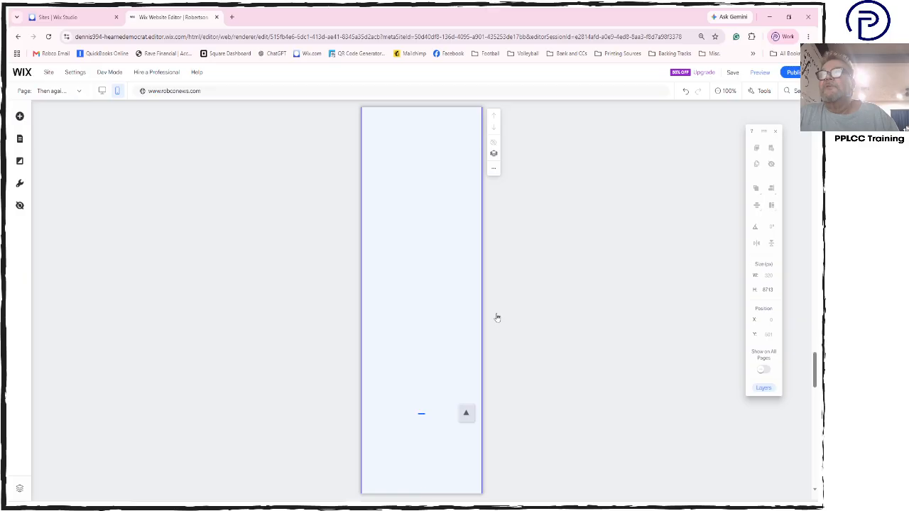
click(421, 413)
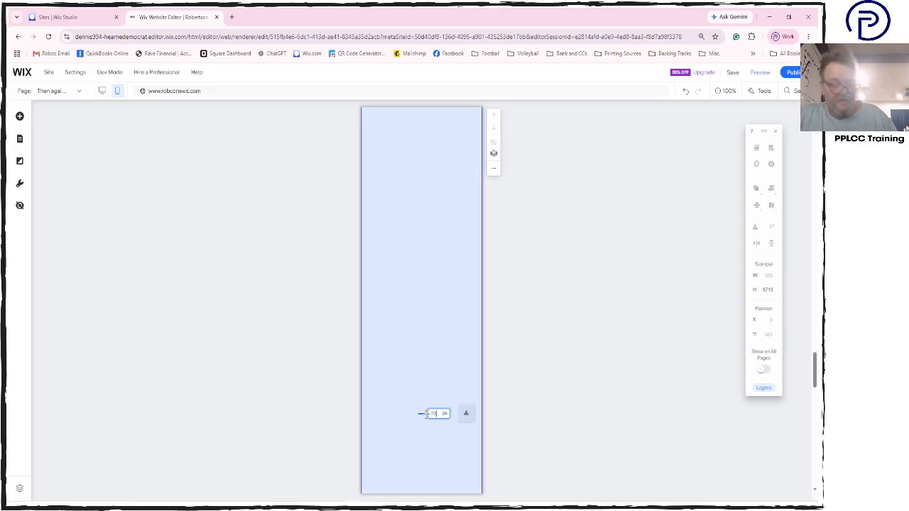
key(Return)
scroll(519, 228, up, 3)
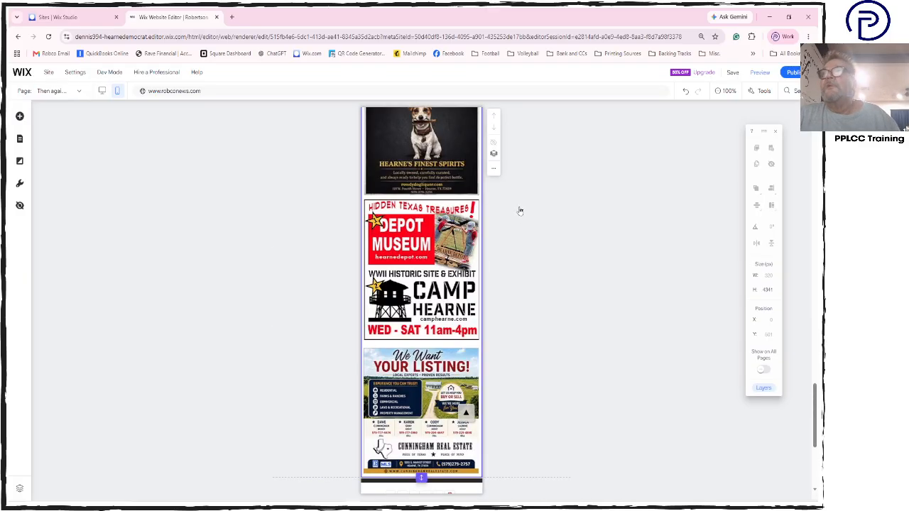
scroll(519, 211, up, 15)
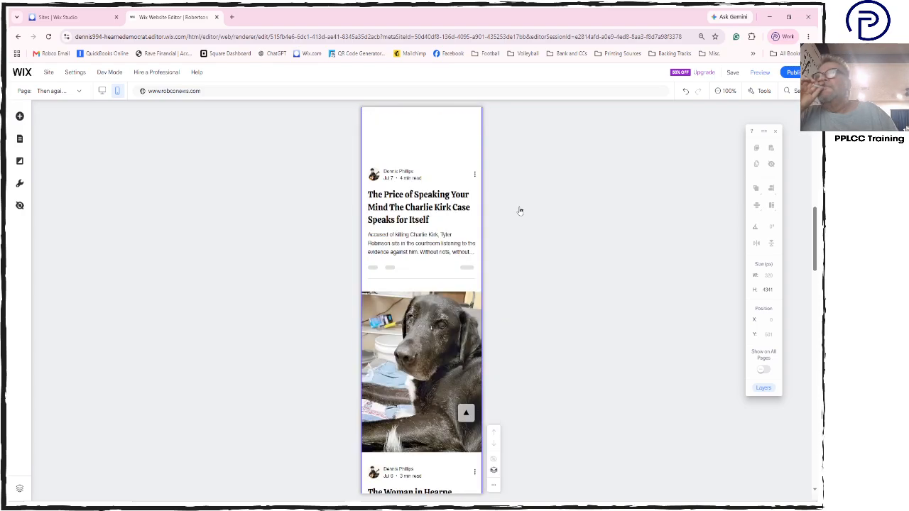
scroll(519, 211, up, 2)
scroll(519, 210, up, 4)
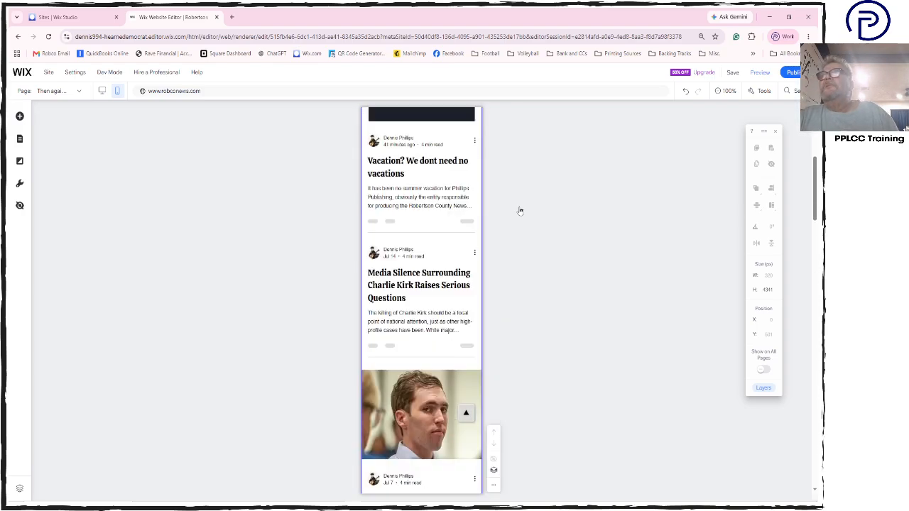
Open the Tabs page and hide the Cowgirls Singer Songwriters ad in the mobile layout.
click(79, 90)
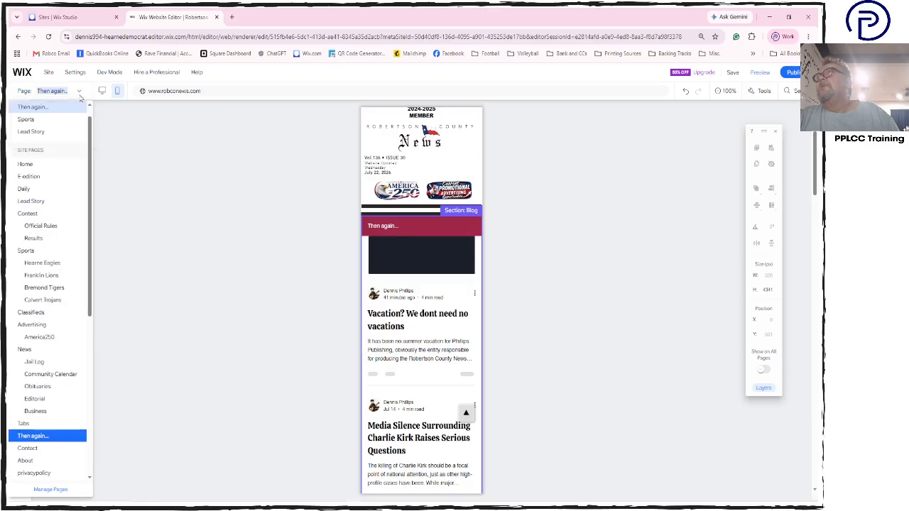
click(59, 424)
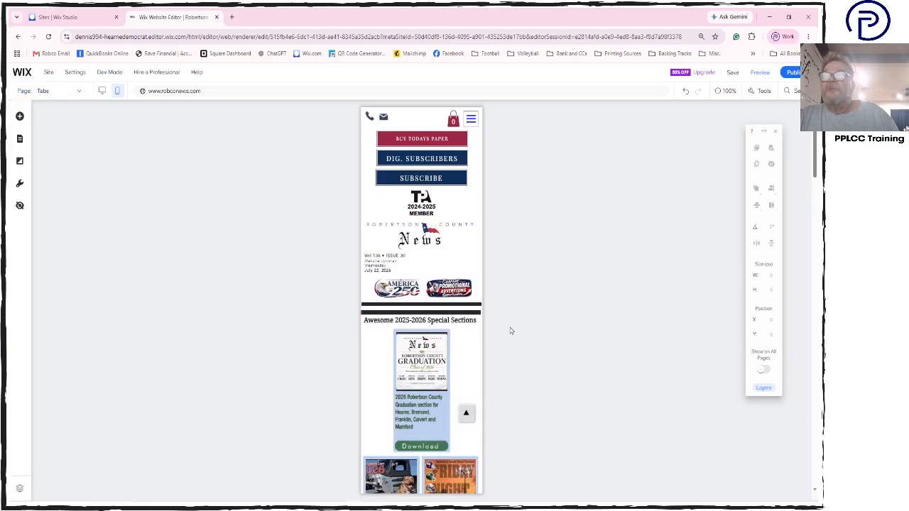
scroll(509, 331, down, 10)
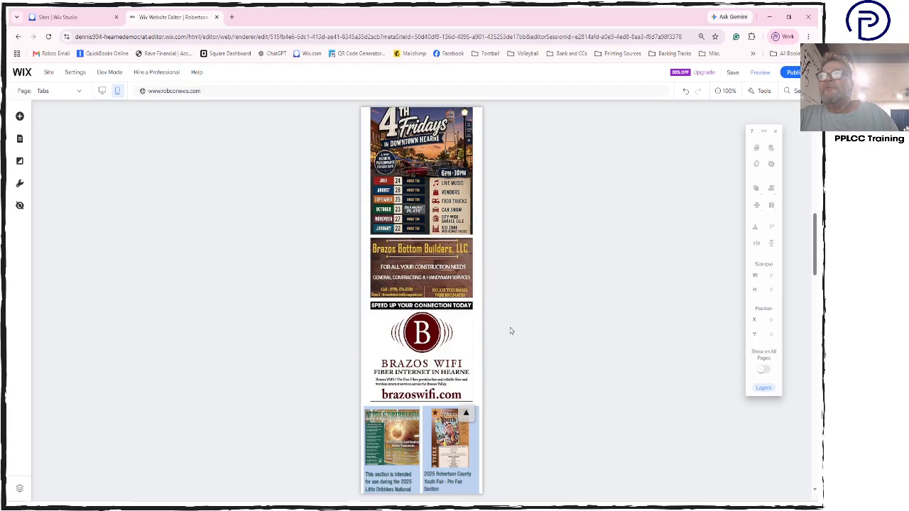
scroll(509, 331, down, 10)
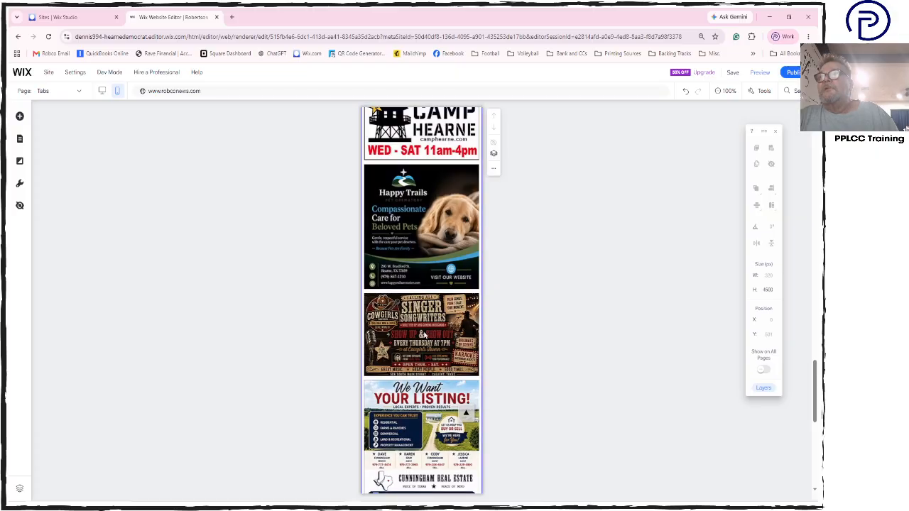
click(421, 333)
key(Delete)
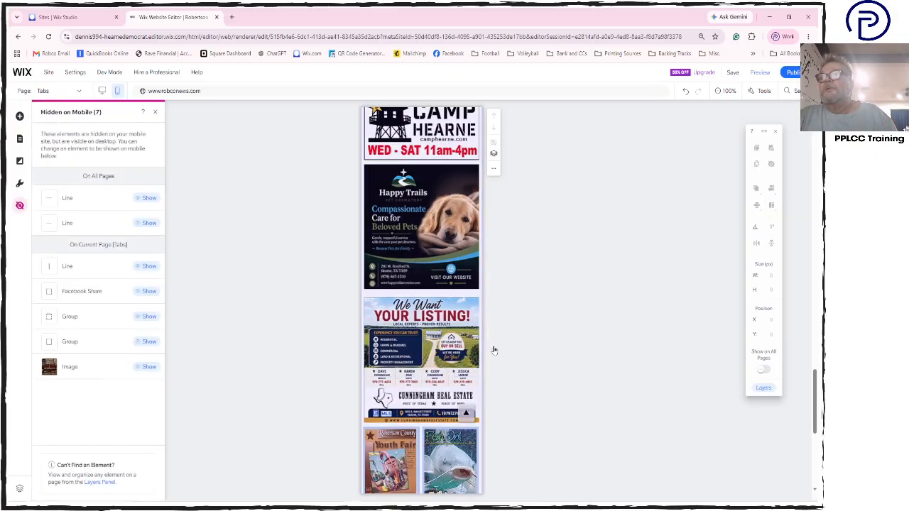
click(494, 350)
Move the Cunningham Real Estate ad up slightly, closer to the Happy Trails ad, and publish the site.
scroll(494, 350, down, 4)
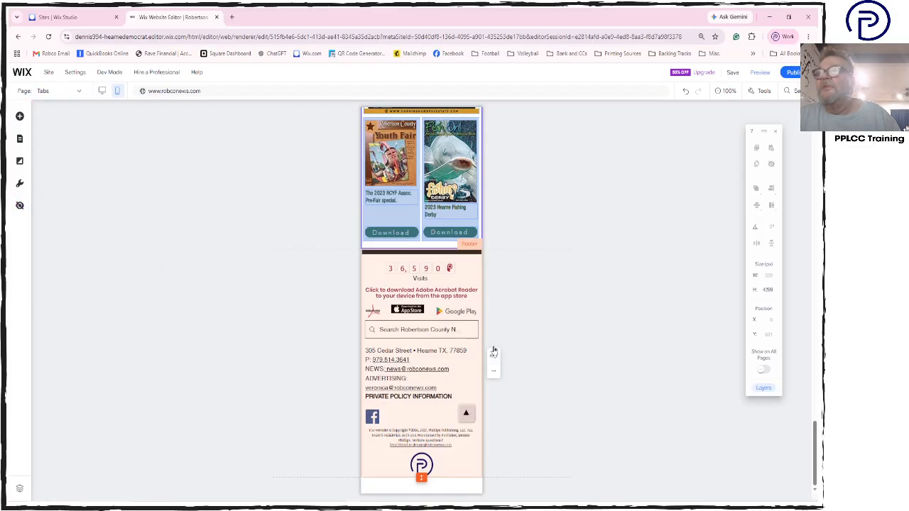
scroll(495, 350, up, 3)
scroll(494, 350, up, 1)
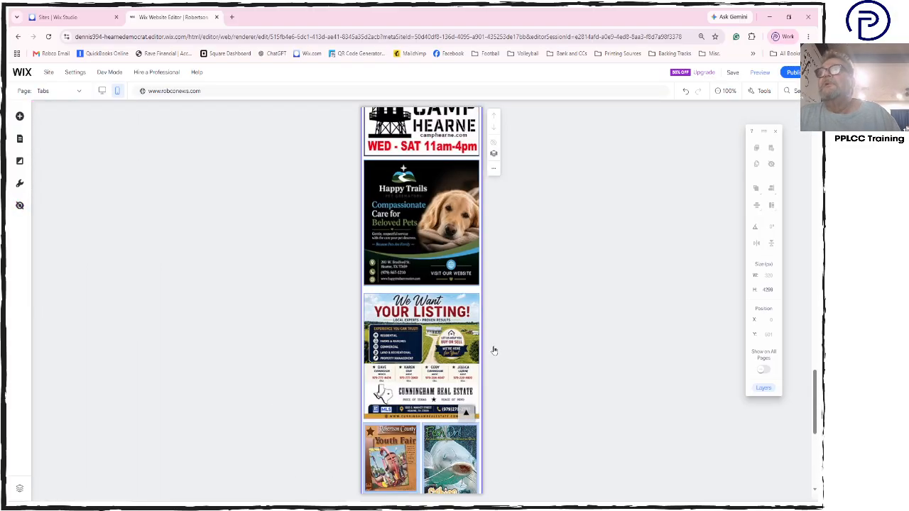
click(391, 341)
drag(391, 340, 391, 338)
scroll(530, 426, down, 3)
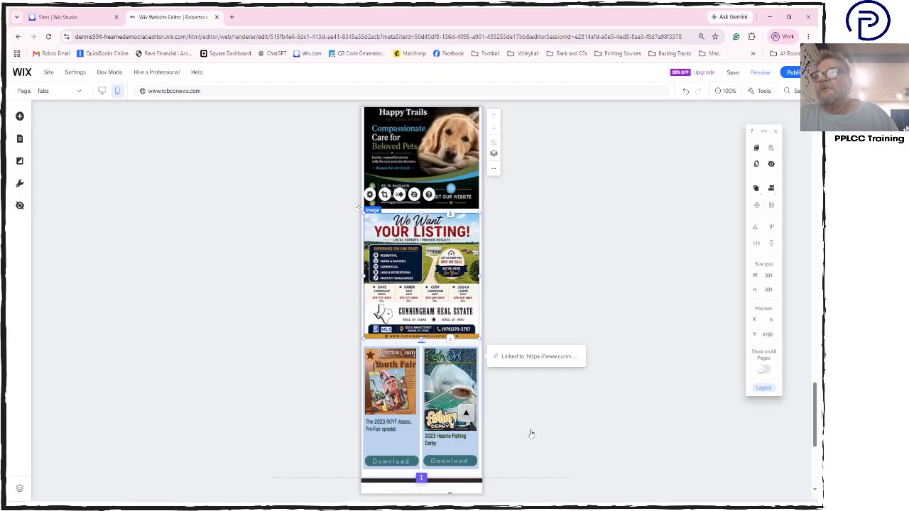
click(791, 73)
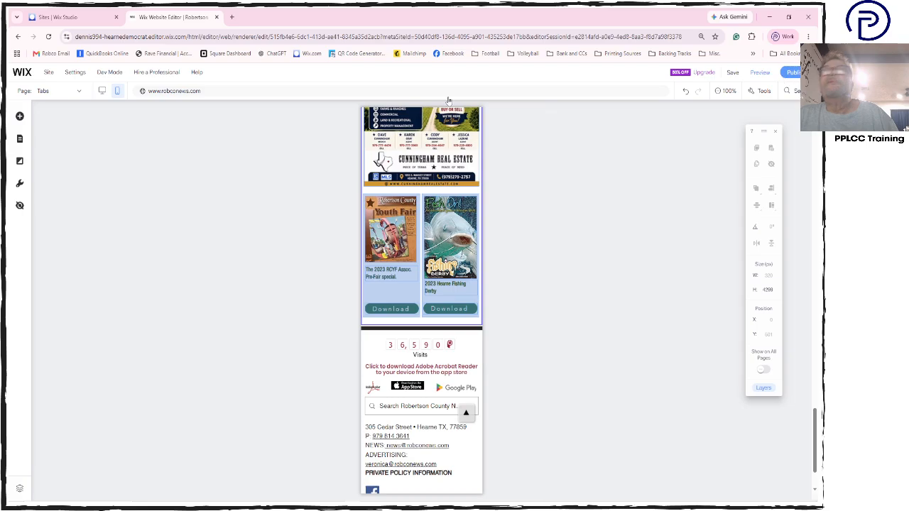
Open the Business page and set the empty space below the Cunningham Real Estate ad to 15 px.
click(78, 90)
click(48, 415)
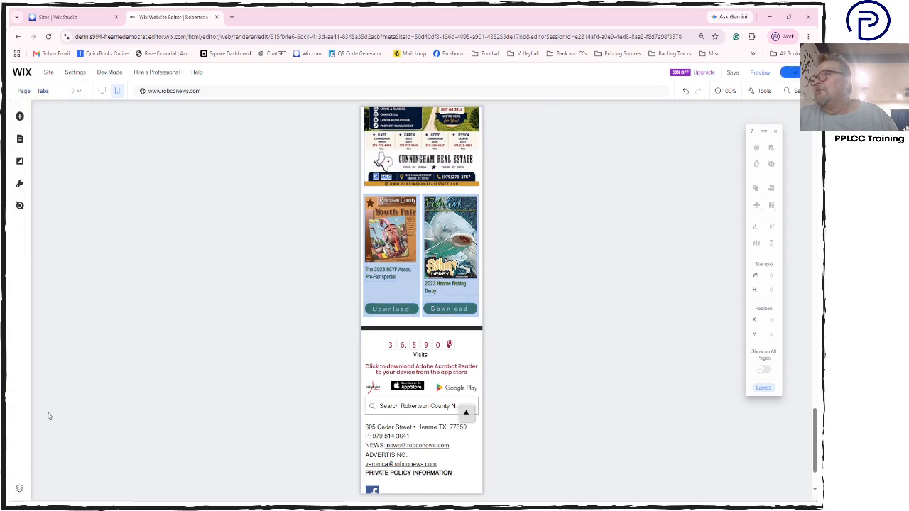
scroll(552, 324, down, 5)
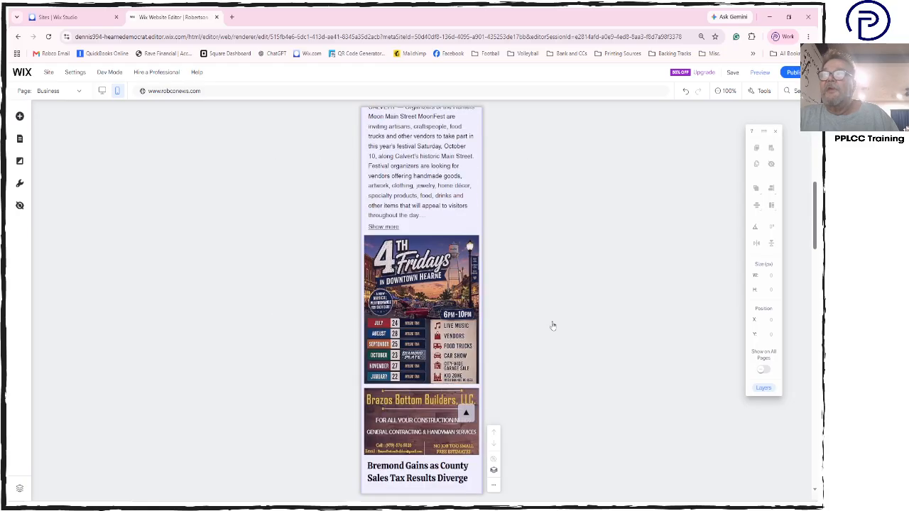
scroll(552, 325, down, 5)
scroll(553, 326, down, 15)
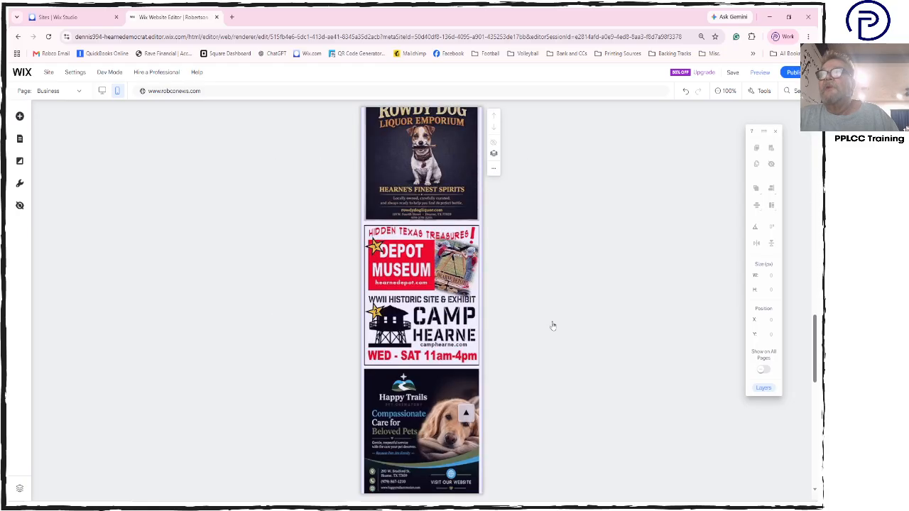
scroll(552, 325, down, 3)
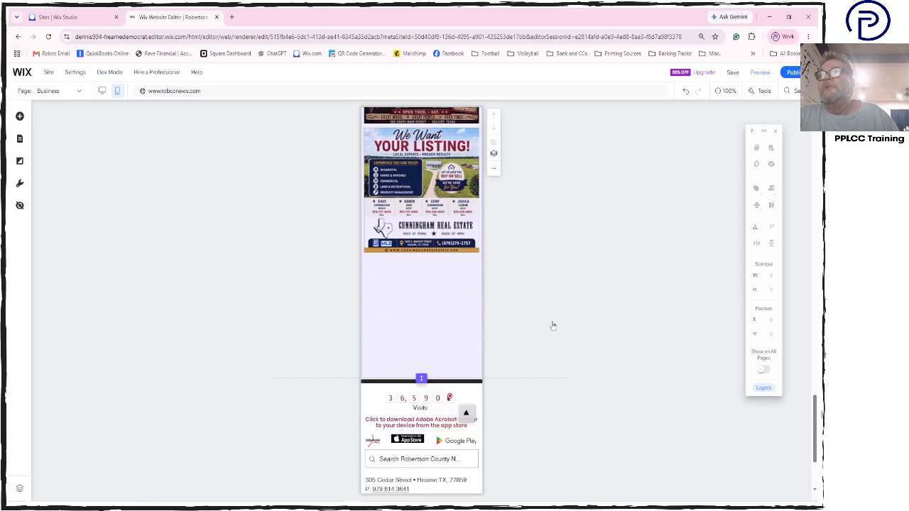
click(426, 329)
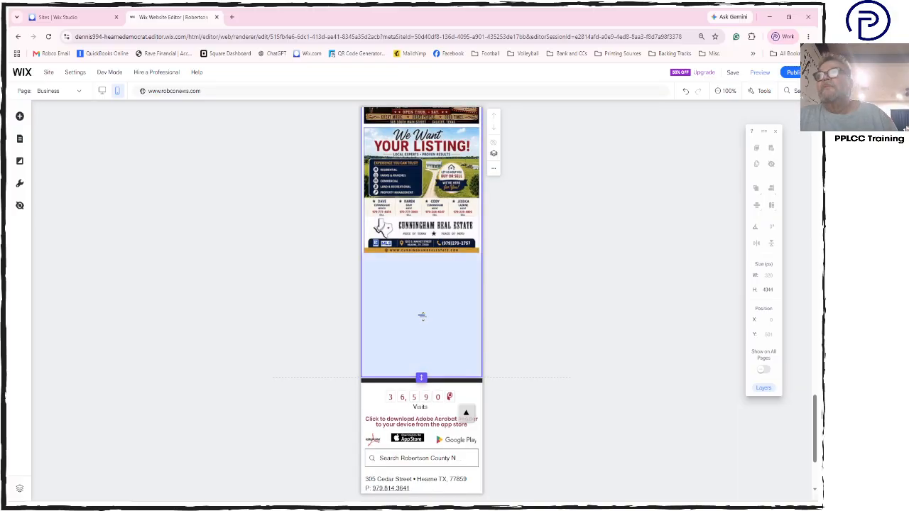
click(422, 316)
text(15)
key(Return)
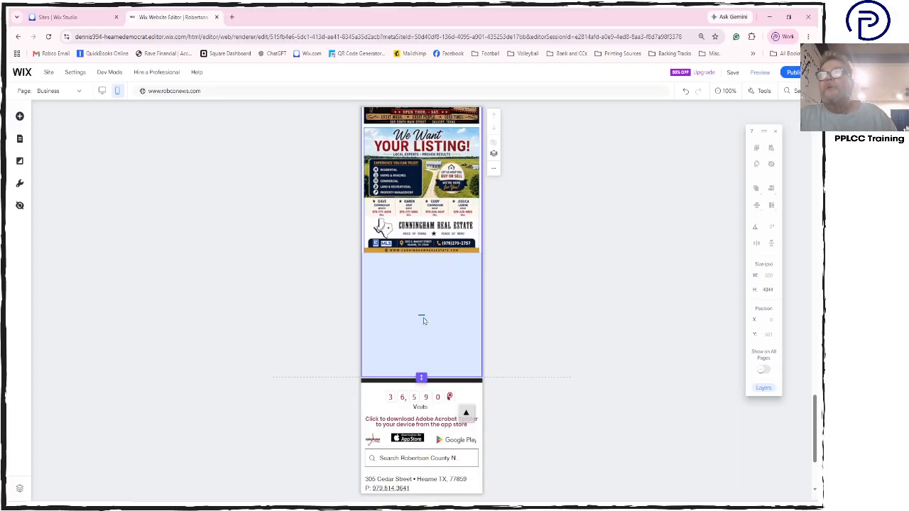
mouse_move(787, 81)
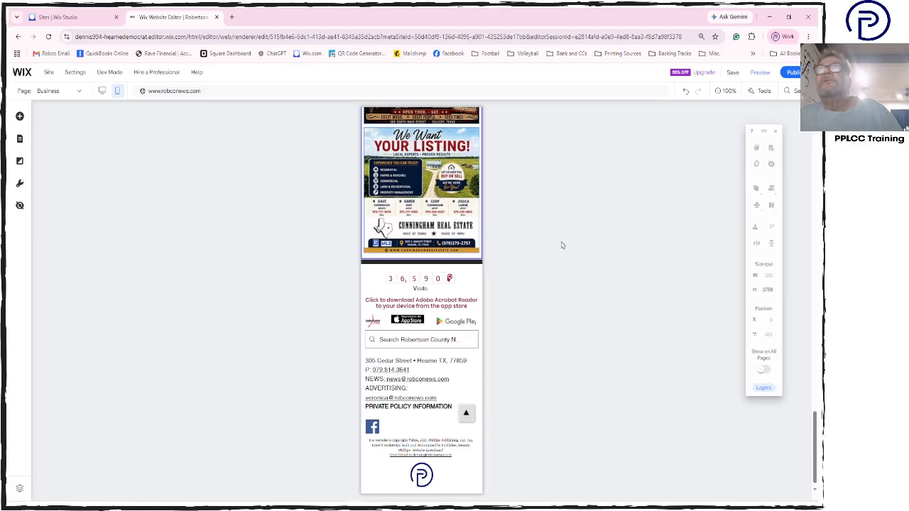
Review the Calvert MoonFest and Bremond sales tax stories and the ads between them in the Business page's mobile layout.
scroll(562, 245, up, 20)
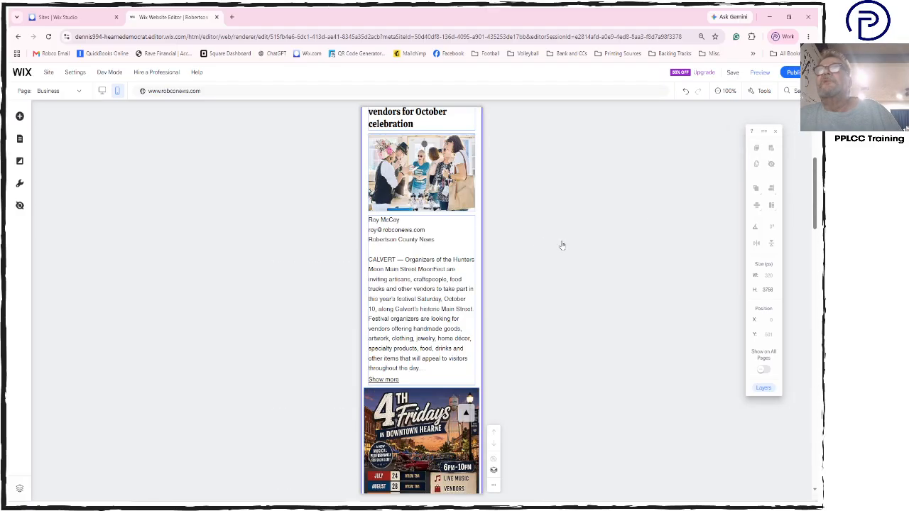
mouse_move(792, 75)
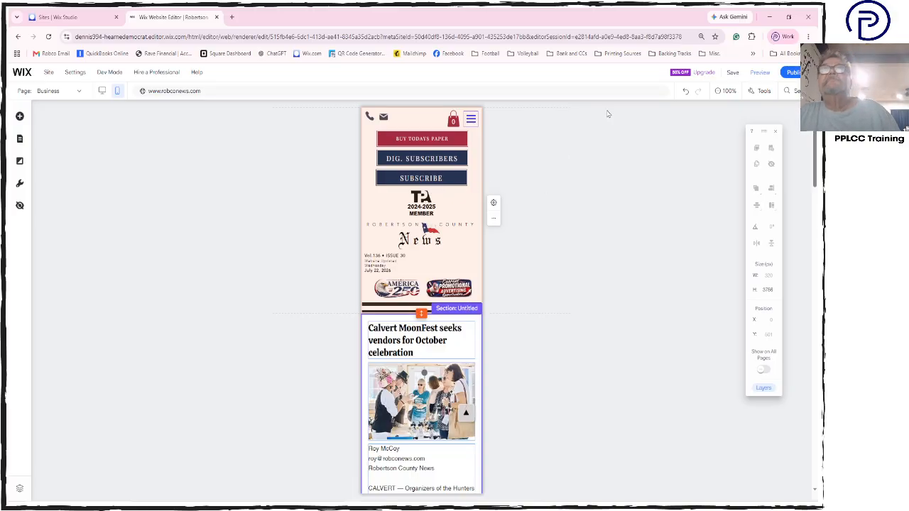
scroll(574, 271, down, 3)
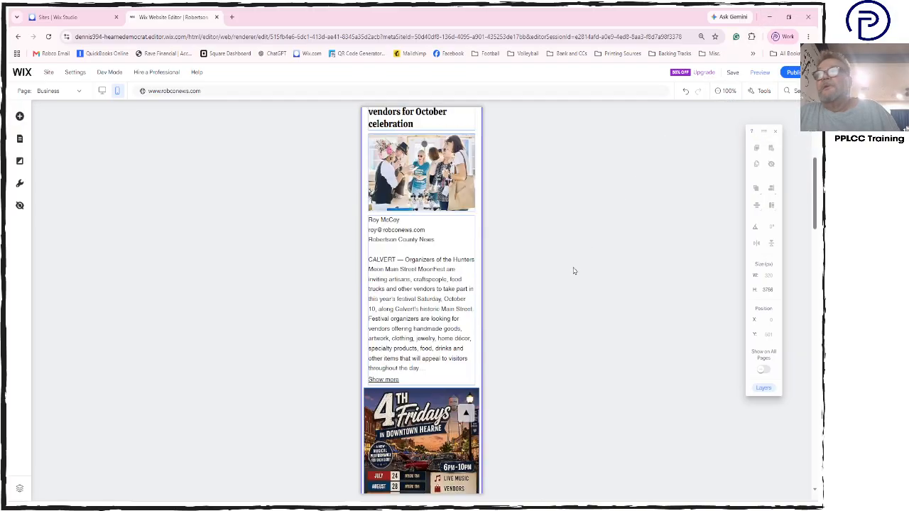
scroll(423, 253, down, 5)
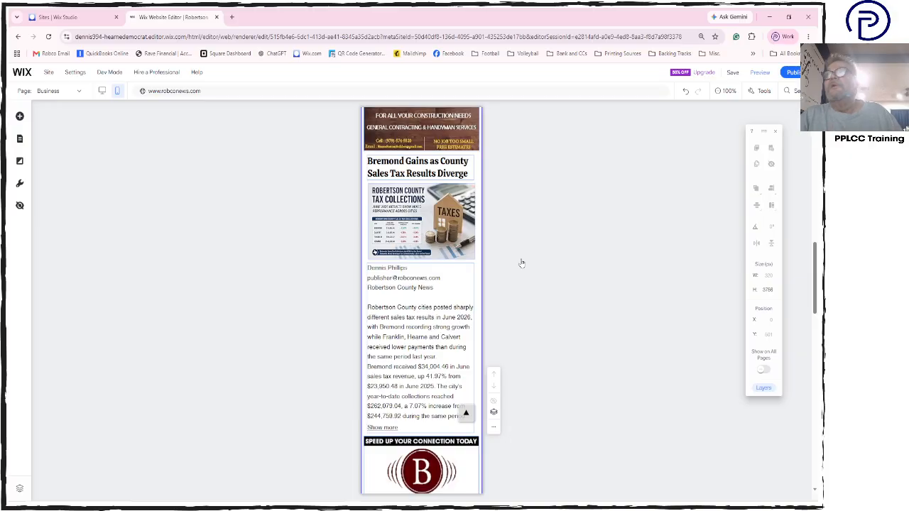
scroll(521, 264, up, 5)
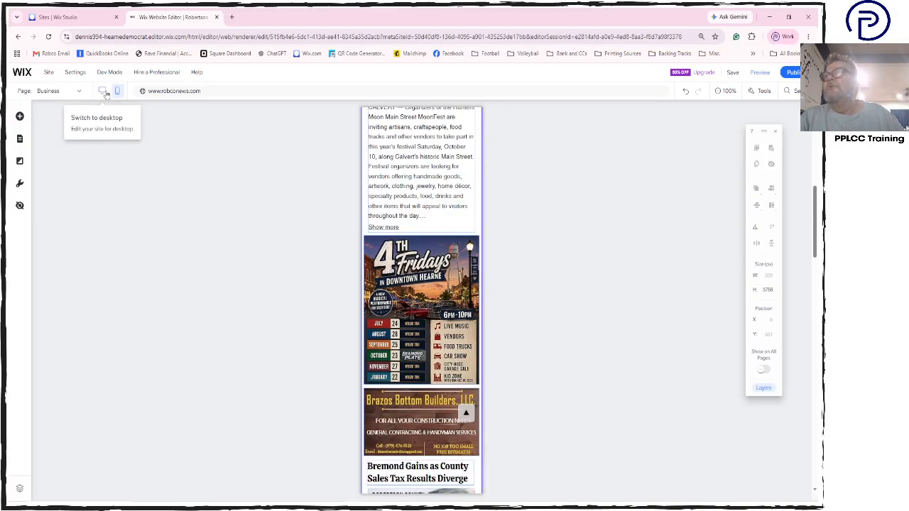
Switch the Business page to the desktop layout and open the list of site pages.
click(105, 93)
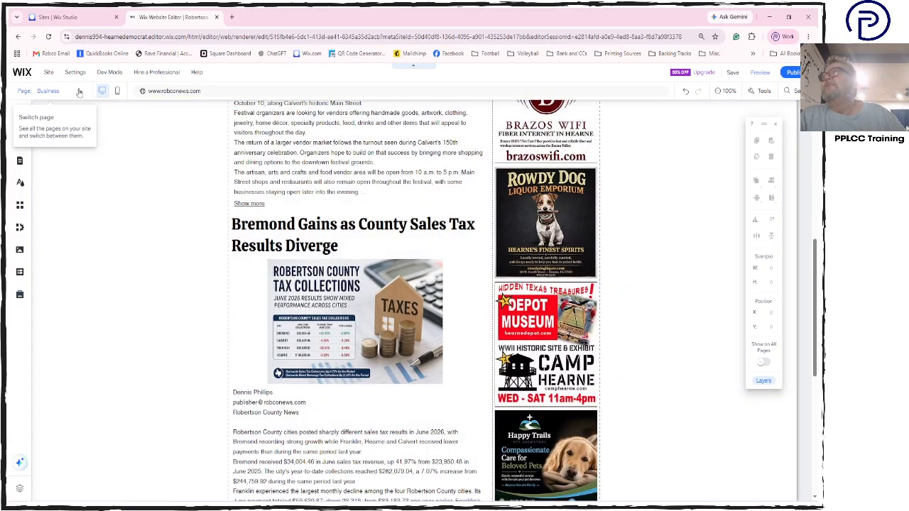
click(79, 93)
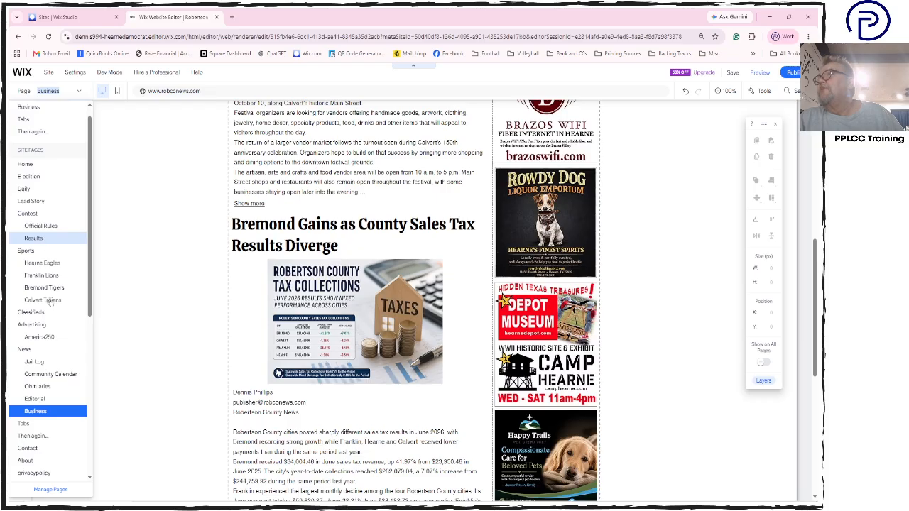
scroll(62, 346, down, 1)
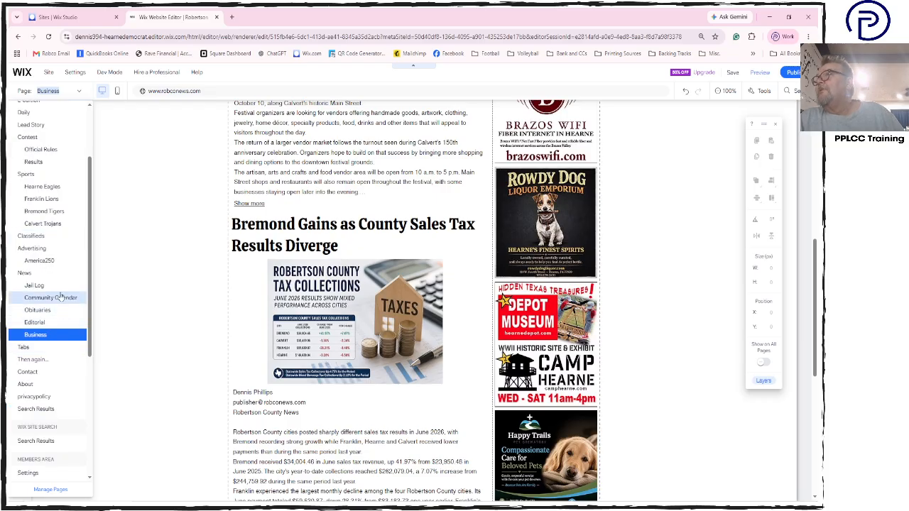